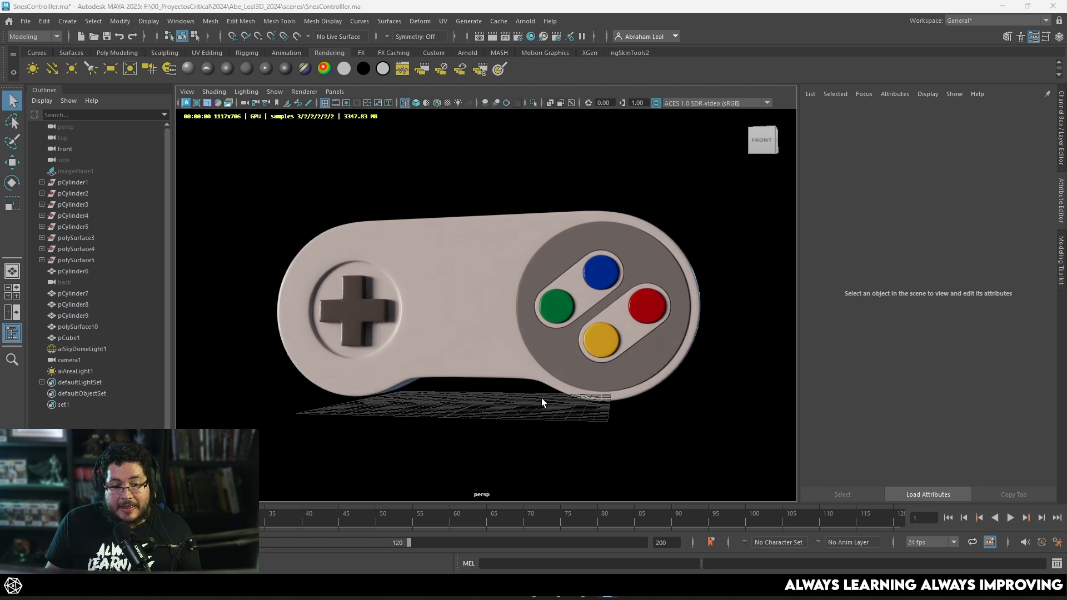
{"action": "left_click_drag", "start_coordinate": [542, 398], "coordinate": [582, 386], "text": "alt"}
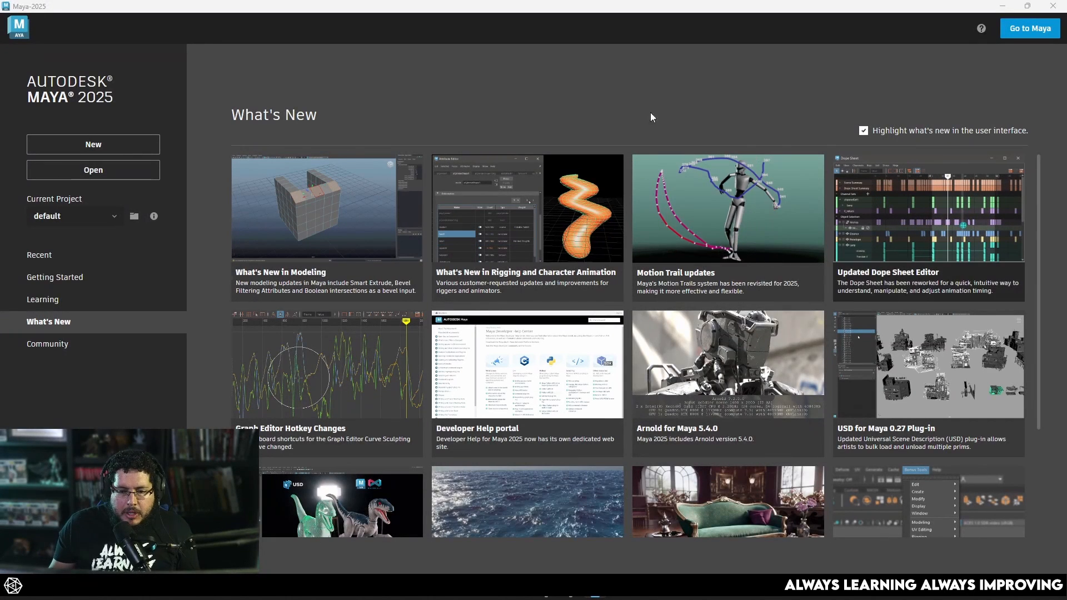
Look through the feature highlights on the What's New page of Maya's home screen
{"action": "scroll", "coordinate": [726, 273], "scroll_direction": "down", "scroll_amount": 2}
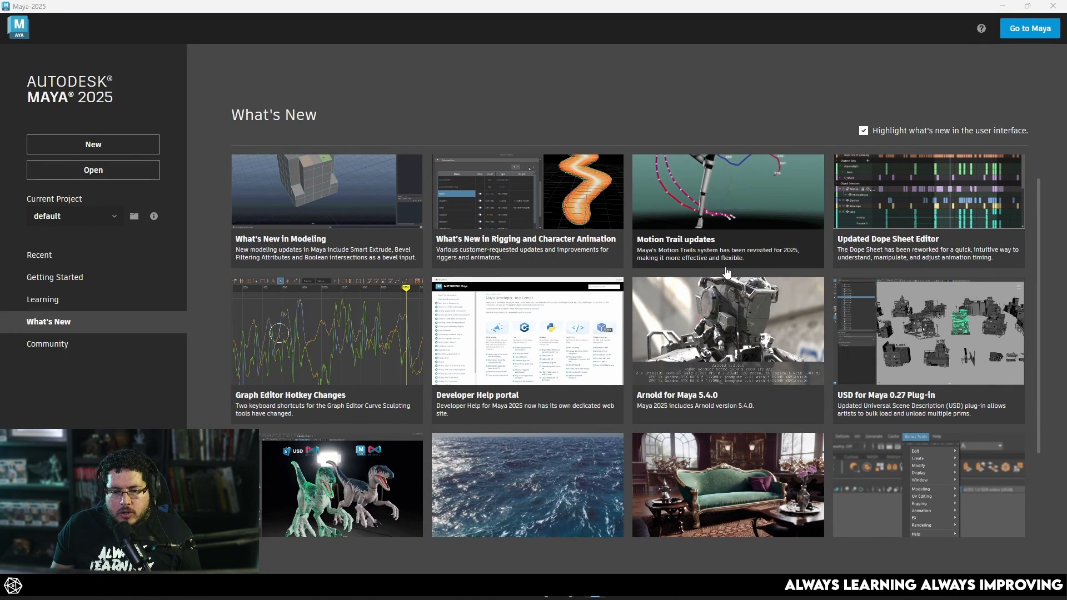
{"action": "scroll", "coordinate": [726, 273], "scroll_direction": "down", "scroll_amount": 1}
{"action": "scroll", "coordinate": [733, 289], "scroll_direction": "up", "scroll_amount": 3}
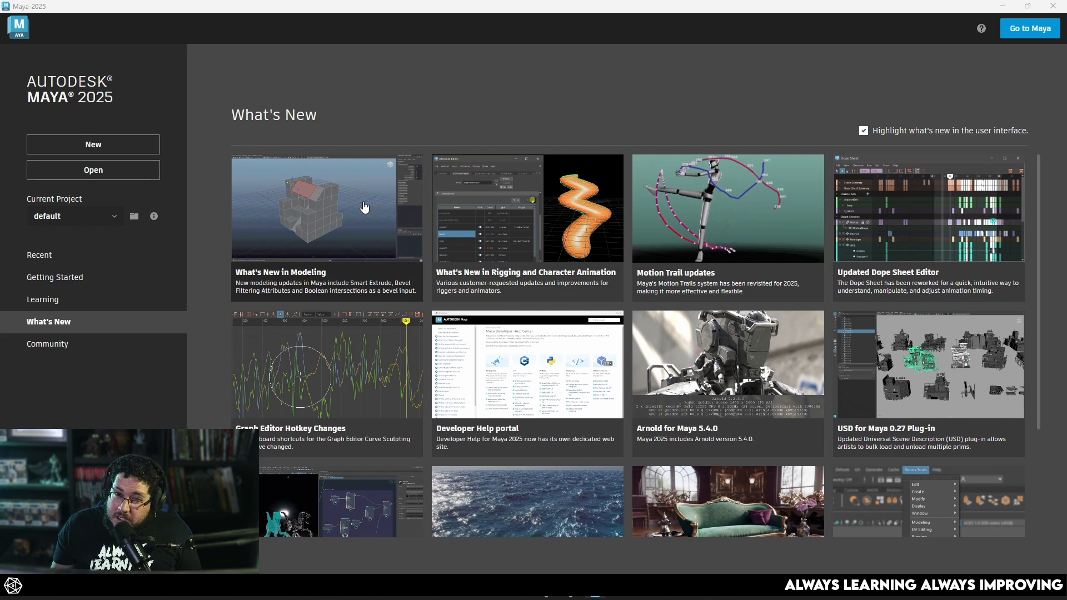
{"action": "scroll", "coordinate": [527, 223], "scroll_direction": "down", "scroll_amount": 2}
{"action": "scroll", "coordinate": [605, 231], "scroll_direction": "up", "scroll_amount": 2}
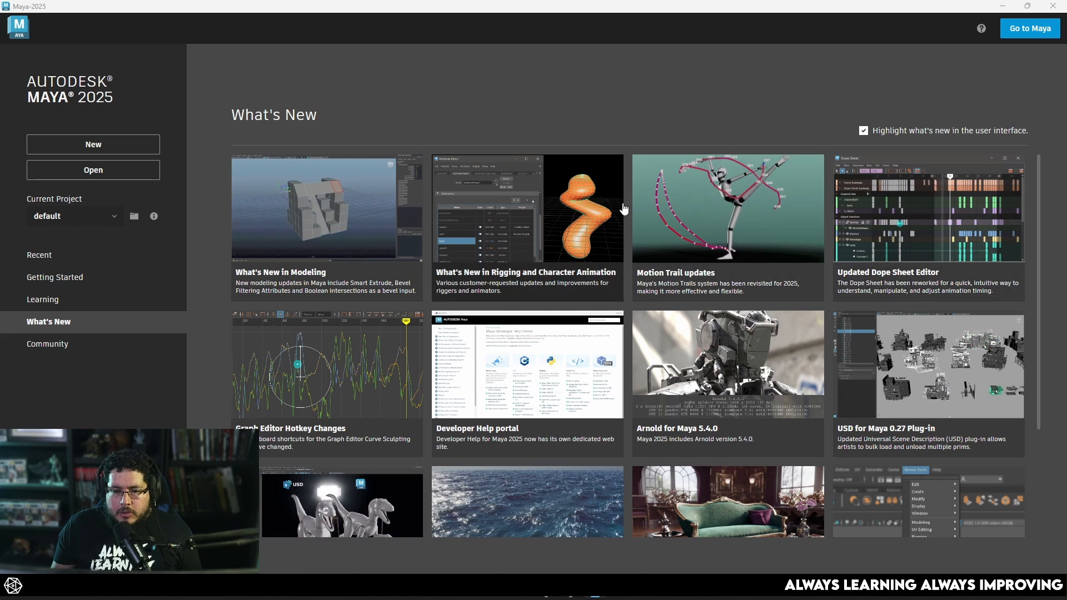
{"action": "scroll", "coordinate": [848, 260], "scroll_direction": "down", "scroll_amount": 2}
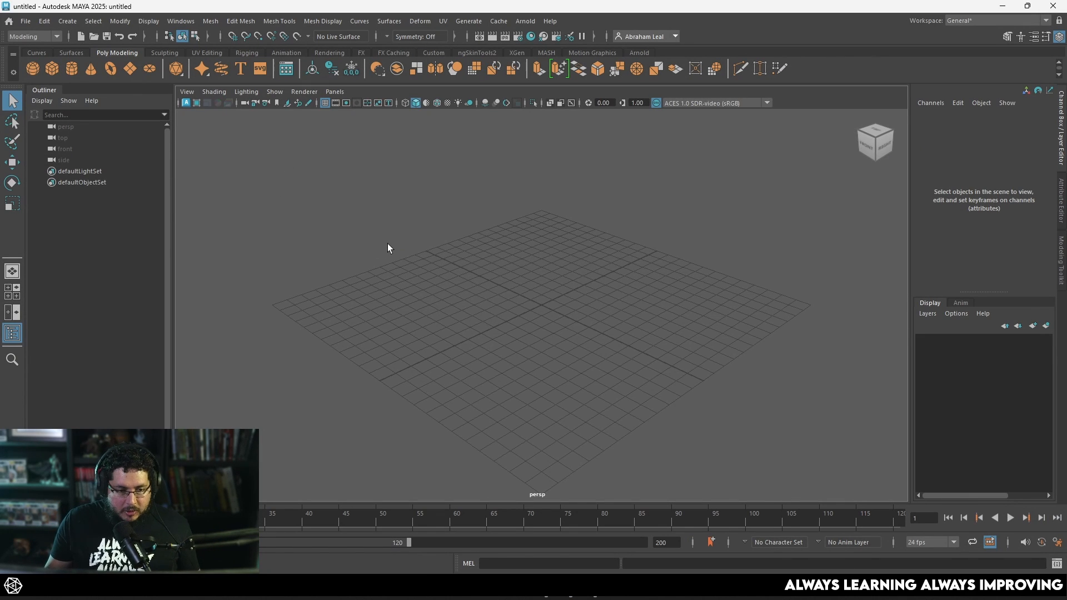
Set the current project to the Abe_Leal3D_2024 folder in F:\00_ProyectosCritical\2024
{"action": "right_click_drag", "start_coordinate": [519, 299], "coordinate": [481, 245], "text": "alt"}
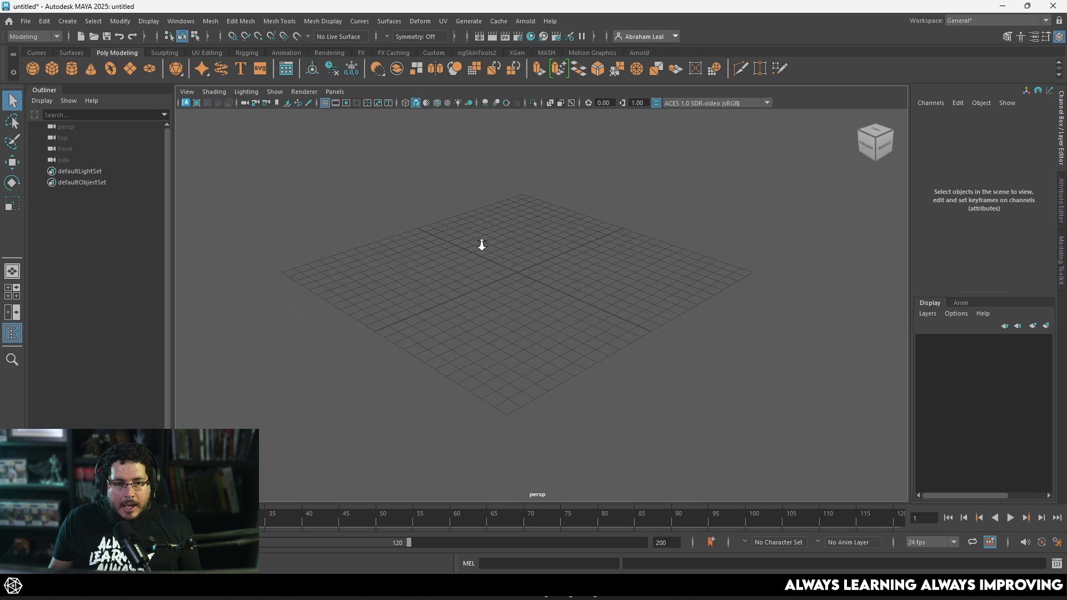
{"action": "left_click", "coordinate": [25, 21]}
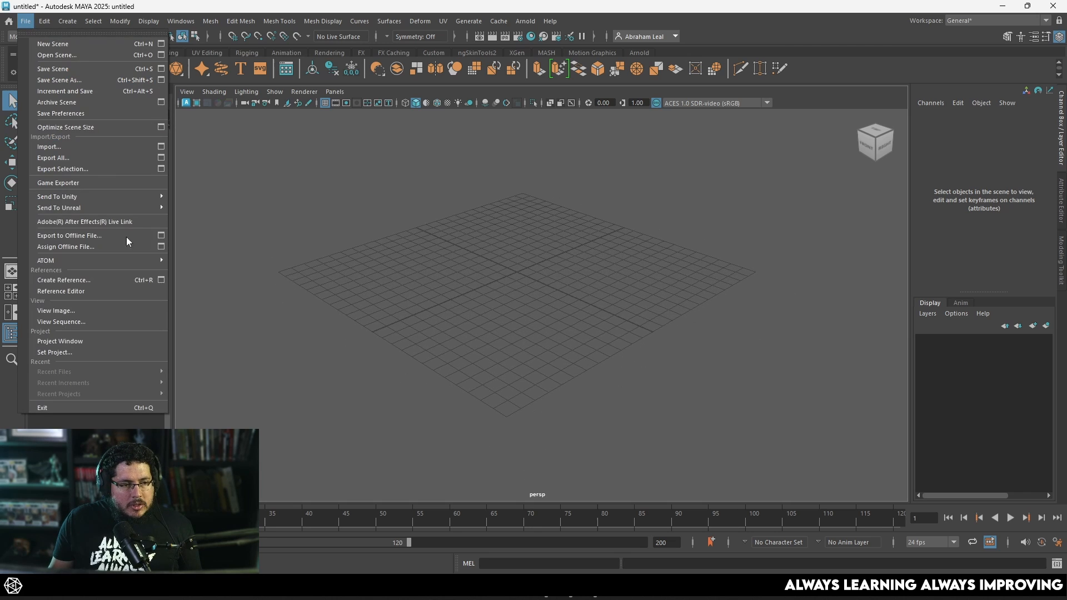
{"action": "left_click", "coordinate": [119, 352]}
{"action": "left_click", "coordinate": [168, 200]}
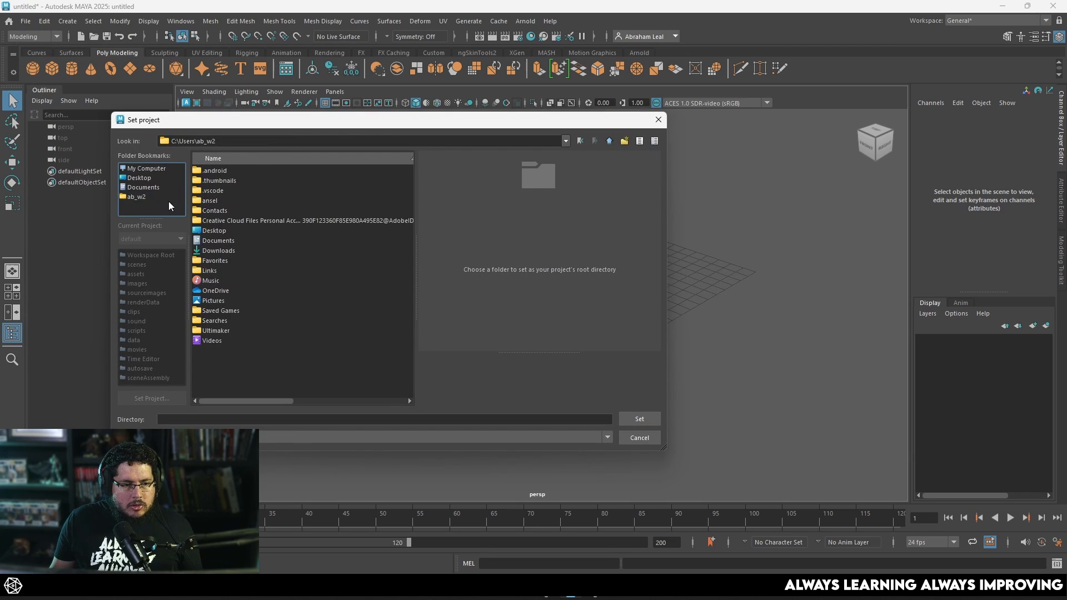
{"action": "left_click", "coordinate": [147, 177]}
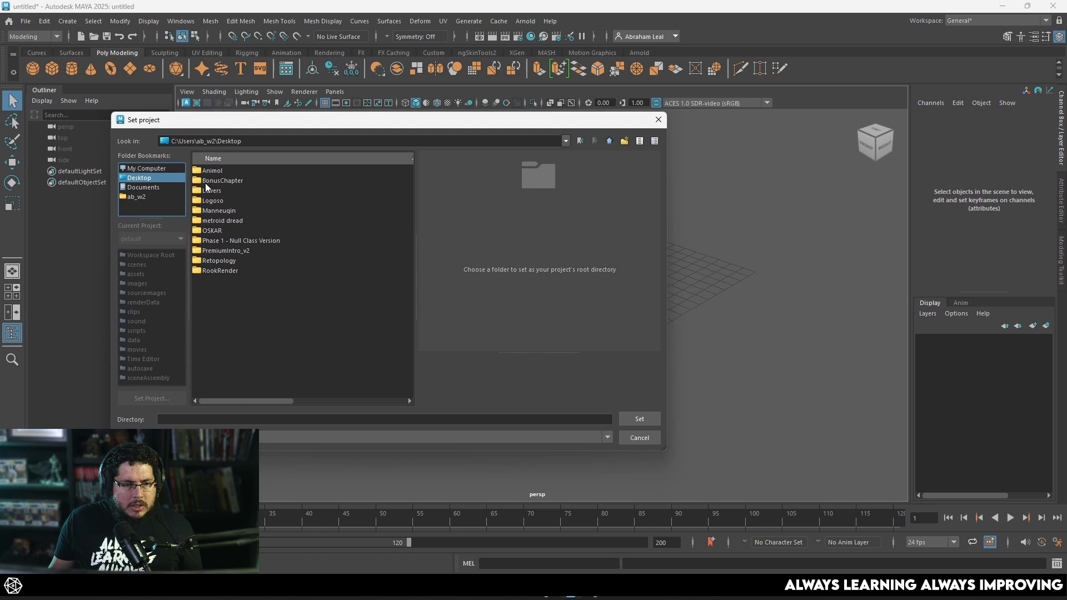
{"action": "left_click", "coordinate": [148, 168]}
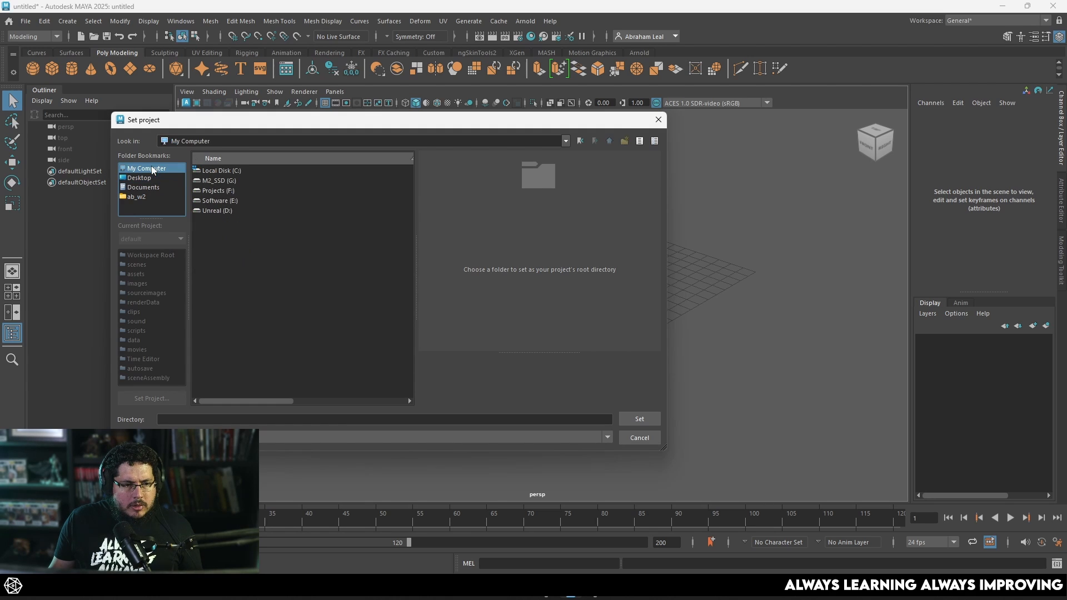
{"action": "left_click", "coordinate": [214, 192]}
{"action": "double_click", "coordinate": [214, 191]}
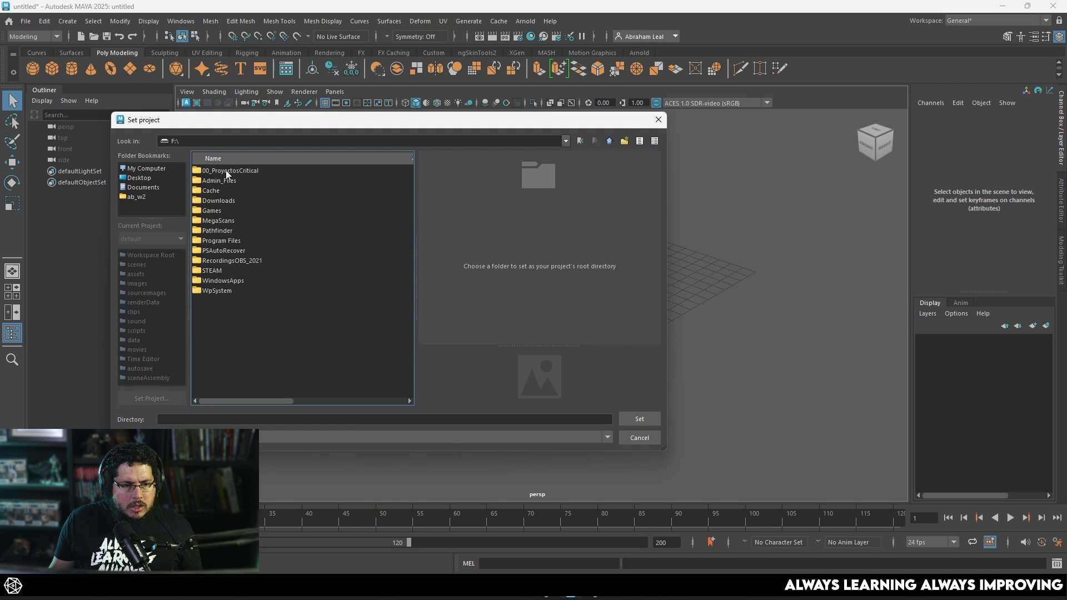
{"action": "double_click", "coordinate": [226, 171]}
{"action": "double_click", "coordinate": [207, 211]}
{"action": "left_click", "coordinate": [219, 171]}
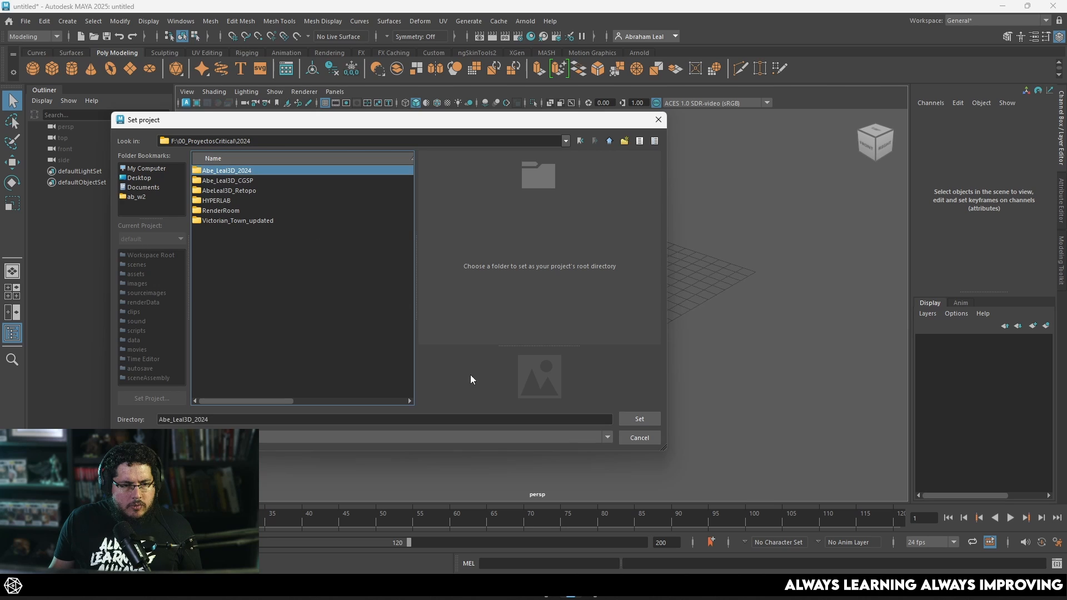
{"action": "left_click", "coordinate": [638, 420]}
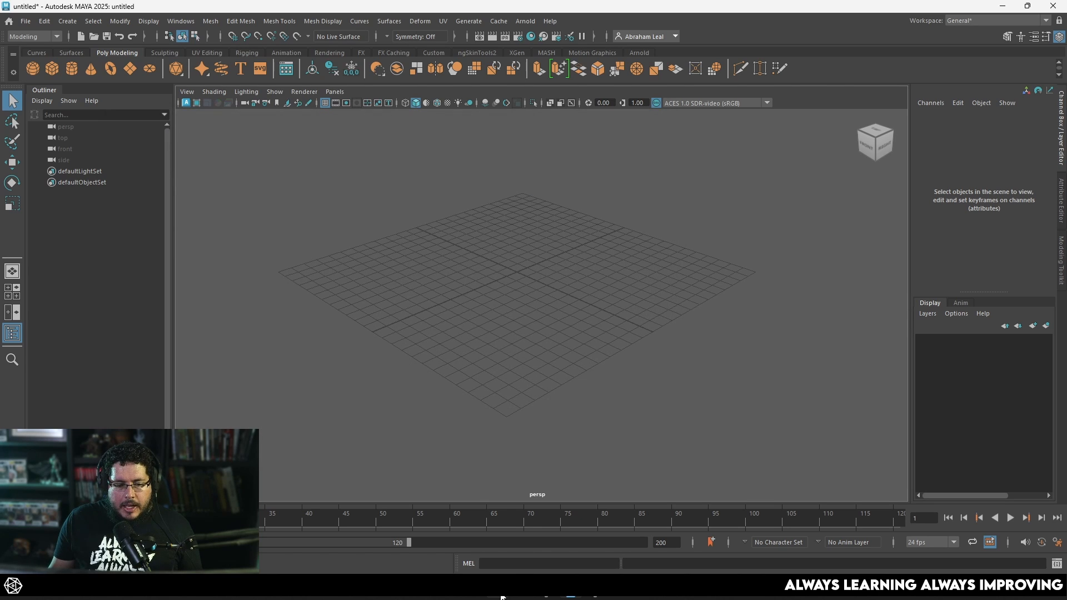
Switch to File Explorer and inspect the controller reference image CI_NSwitch_Exclusive_Offers_Product_Slide_SNES_03 stored on the Desktop
{"action": "key", "text": "super+e"}
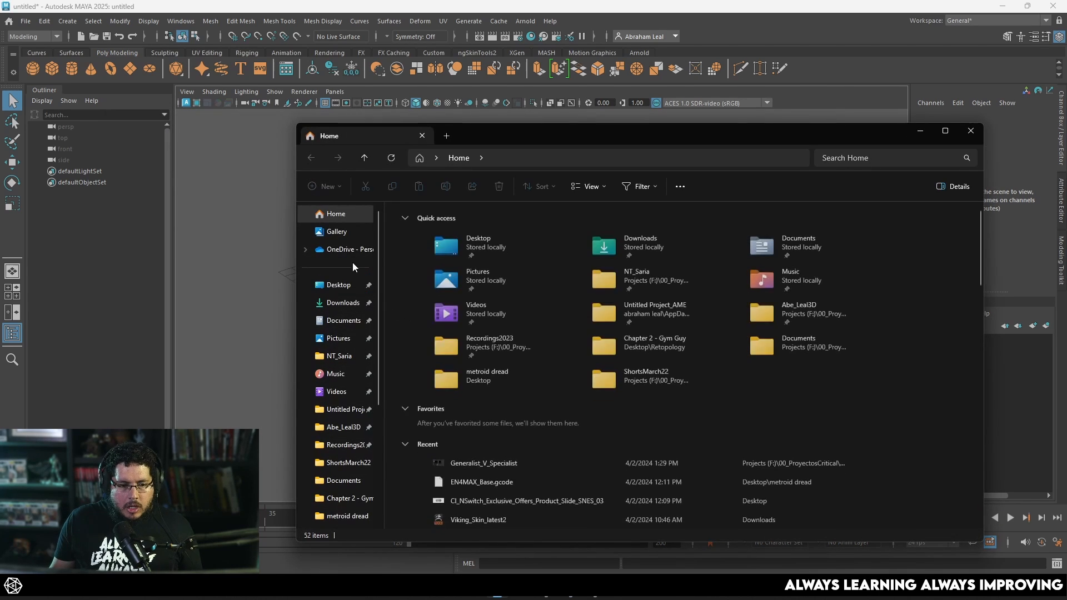
{"action": "left_click", "coordinate": [336, 285]}
{"action": "scroll", "coordinate": [672, 334], "scroll_direction": "down", "scroll_amount": 5}
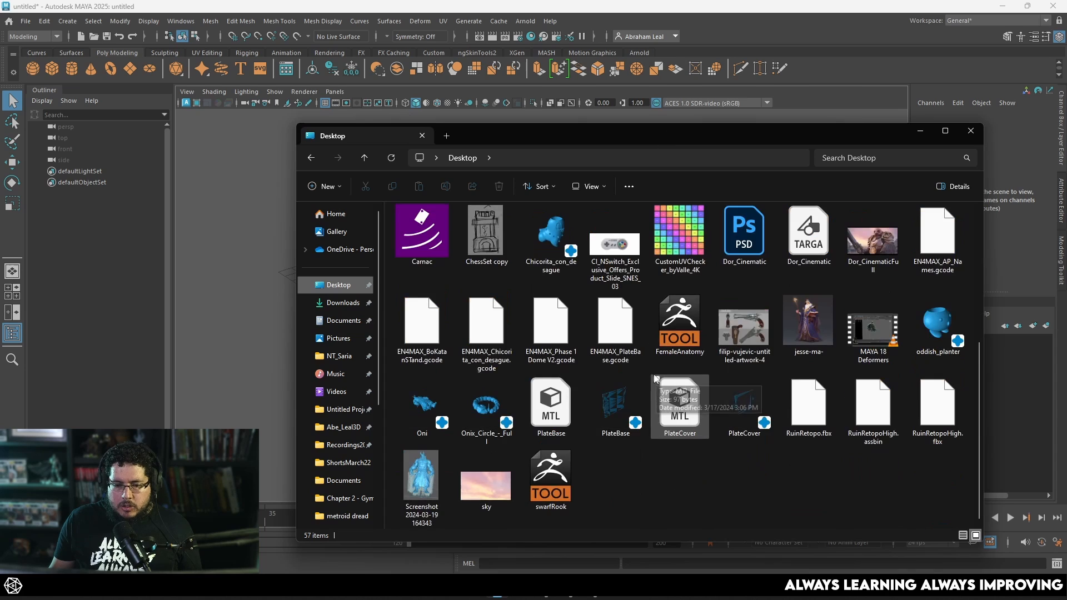
{"action": "scroll", "coordinate": [617, 445], "scroll_direction": "up", "scroll_amount": 5}
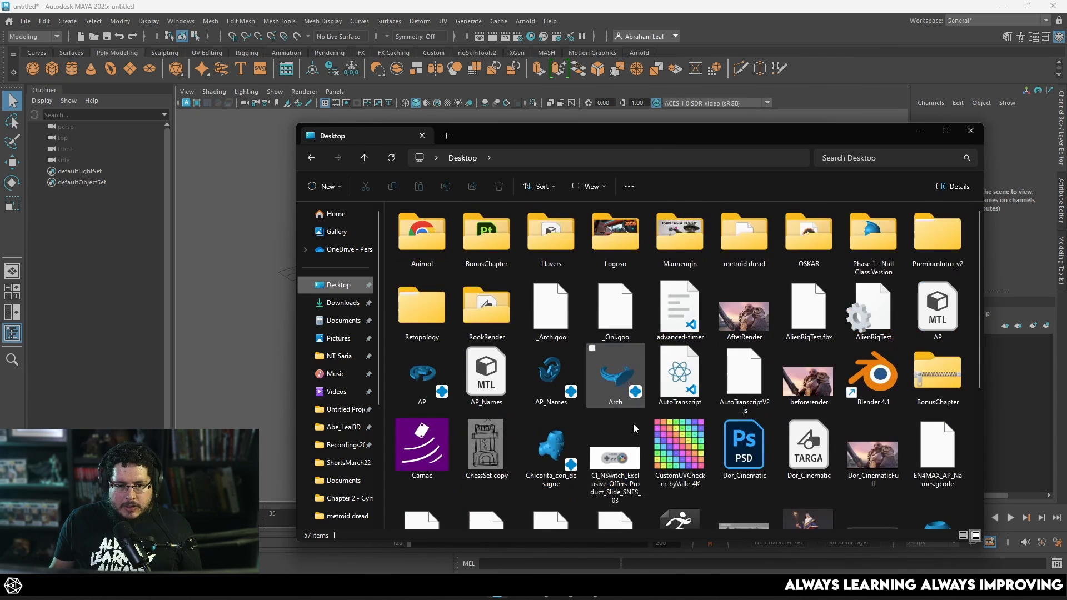
{"action": "double_click", "coordinate": [614, 456]}
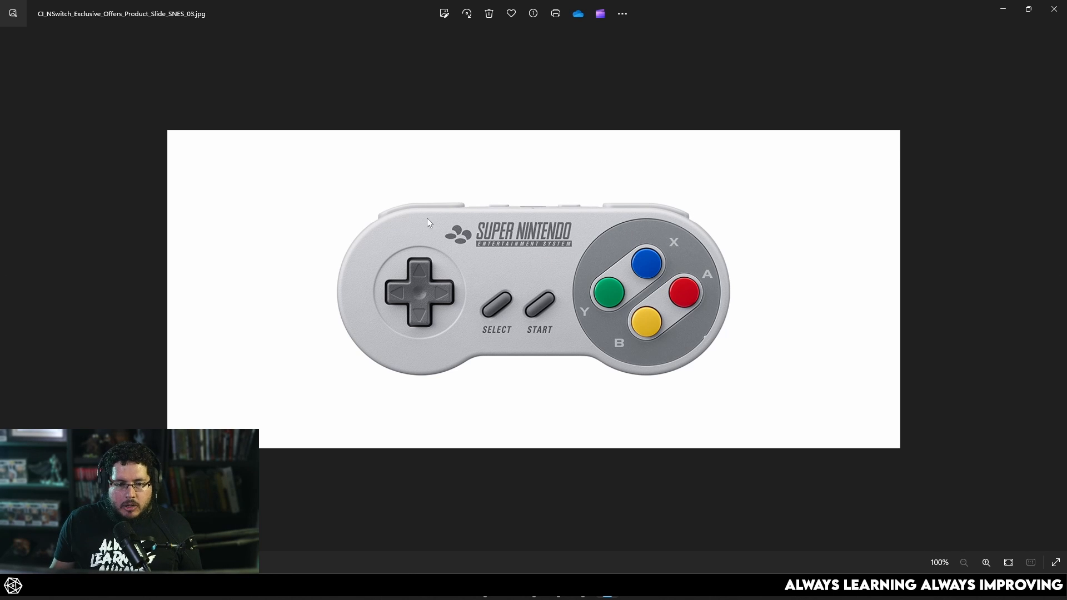
{"action": "scroll", "coordinate": [552, 329], "scroll_direction": "up", "scroll_amount": 5}
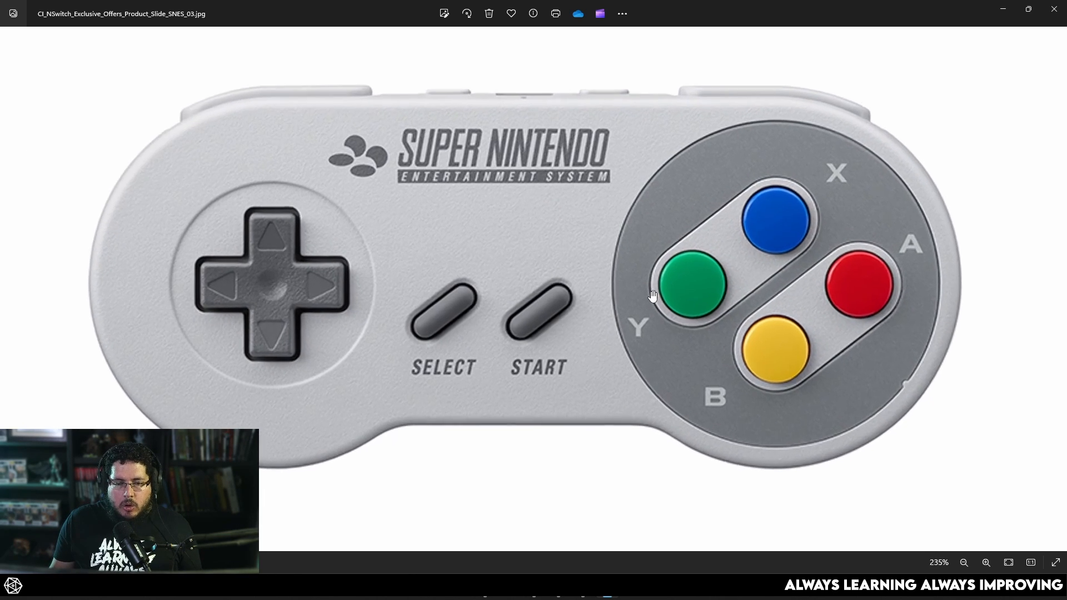
{"action": "scroll", "coordinate": [652, 296], "scroll_direction": "down", "scroll_amount": 4}
{"action": "key", "text": "alt+F4"}
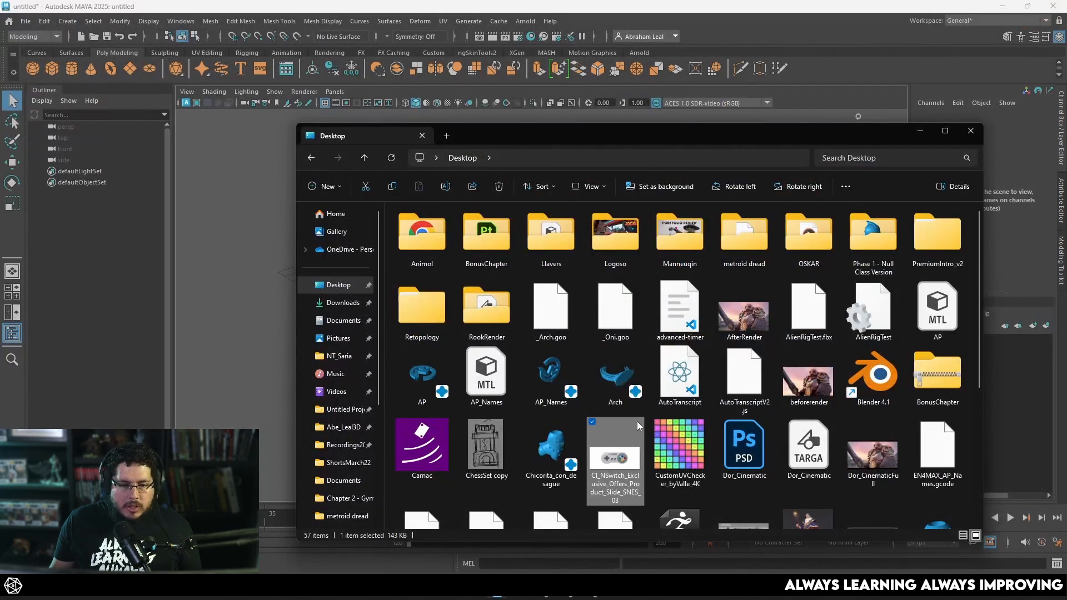
Copy the controller reference image from the Desktop into the Abe_Leal3D_2024 project's sourceimages folder, and close the file window
{"action": "left_click_drag", "start_coordinate": [668, 141], "coordinate": [676, 52]}
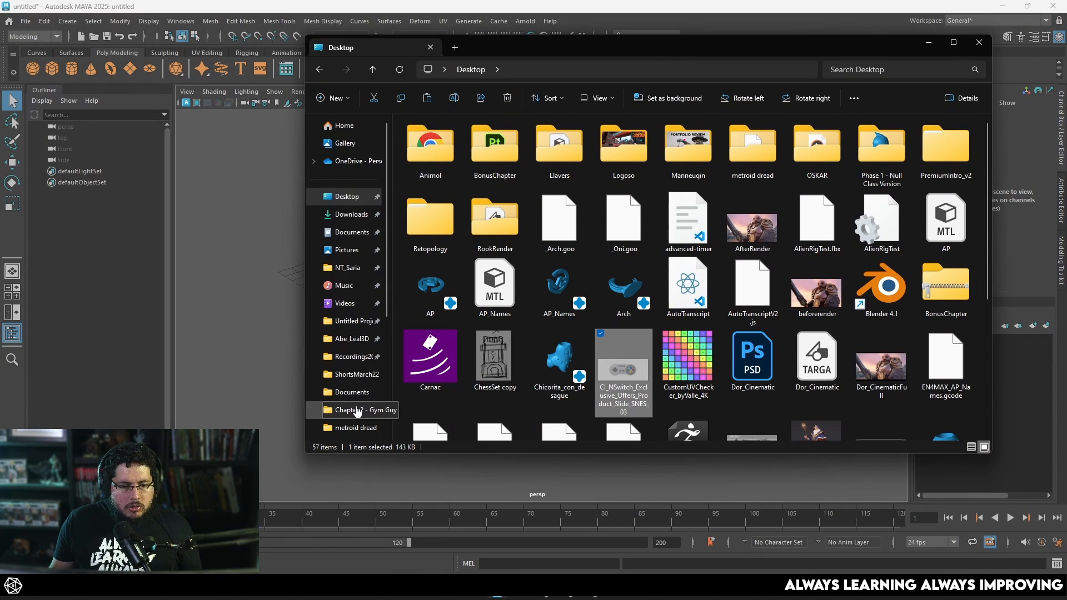
{"action": "scroll", "coordinate": [361, 383], "scroll_direction": "down", "scroll_amount": 2}
{"action": "left_click", "coordinate": [352, 317]}
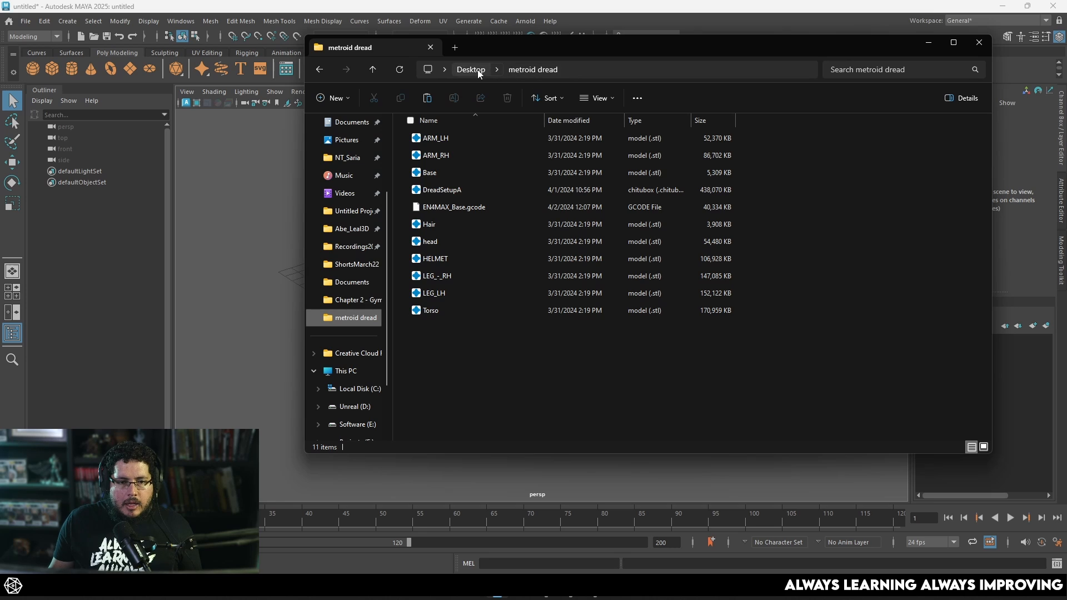
{"action": "left_click", "coordinate": [478, 68]}
{"action": "left_click", "coordinate": [351, 228]}
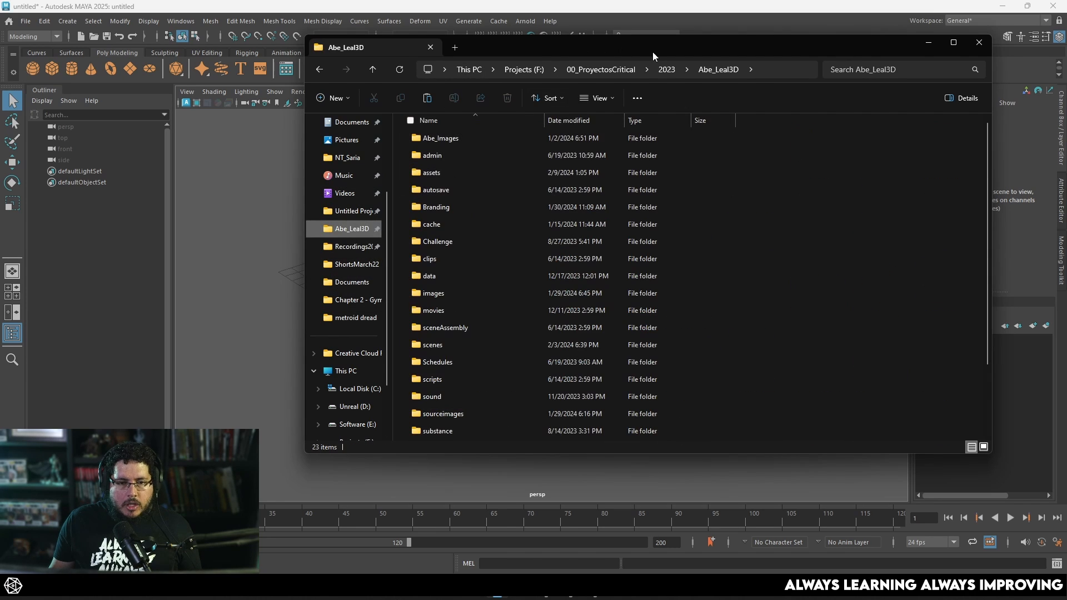
{"action": "left_click", "coordinate": [601, 69]}
{"action": "double_click", "coordinate": [455, 201]}
{"action": "double_click", "coordinate": [461, 138]}
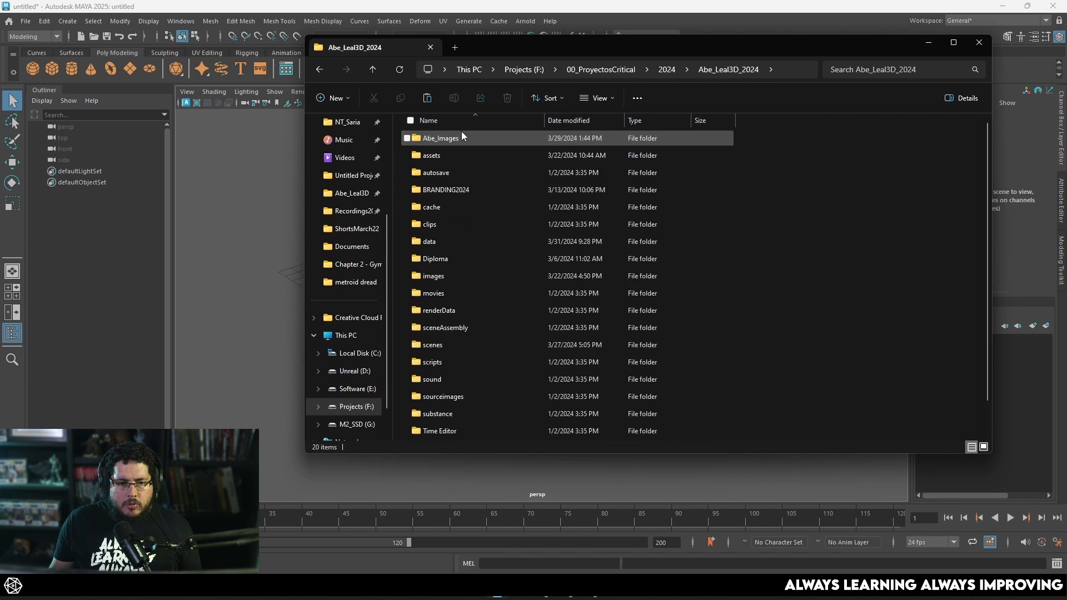
{"action": "double_click", "coordinate": [464, 397]}
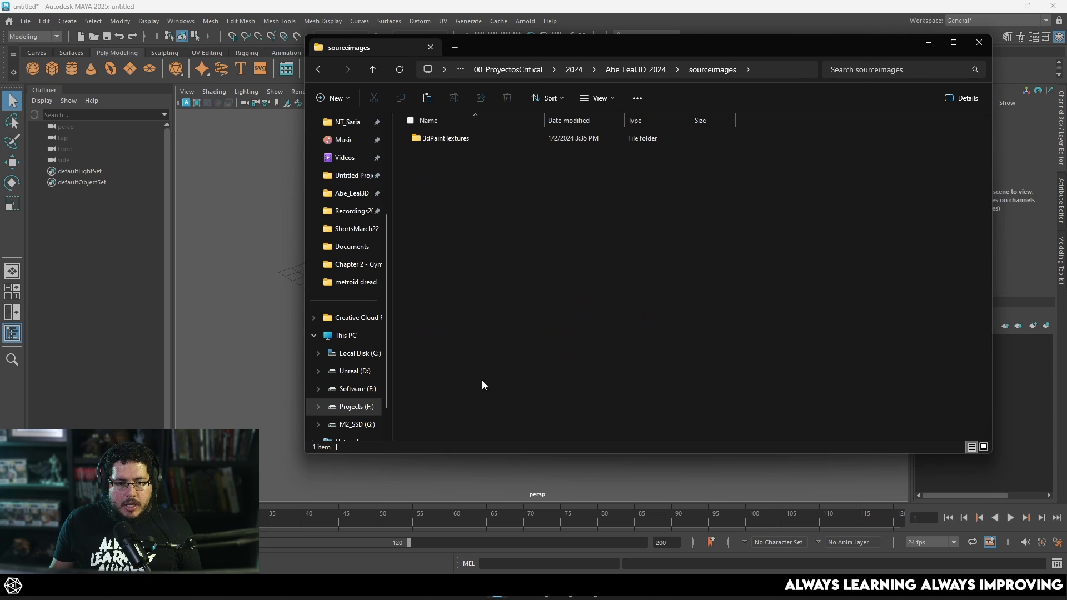
{"action": "key", "text": "ctrl+v"}
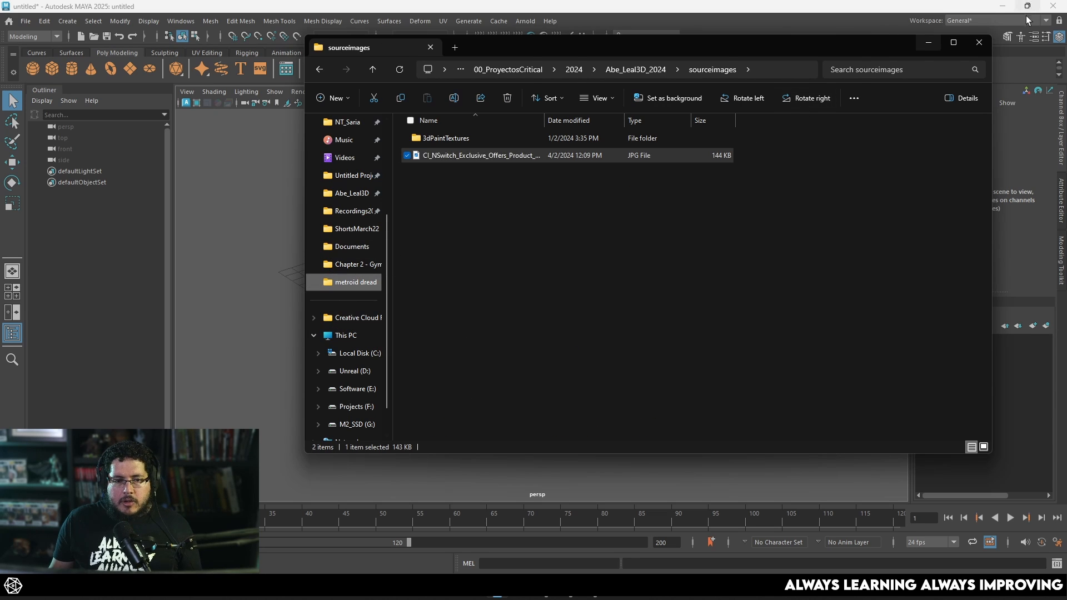
{"action": "left_click", "coordinate": [979, 42]}
Import CI_NSwitch_Exclusive_Offers_Product_Slide_SNES_03.jpg as an image plane in the front view
{"action": "key", "text": "space"}
{"action": "key", "text": "space"}
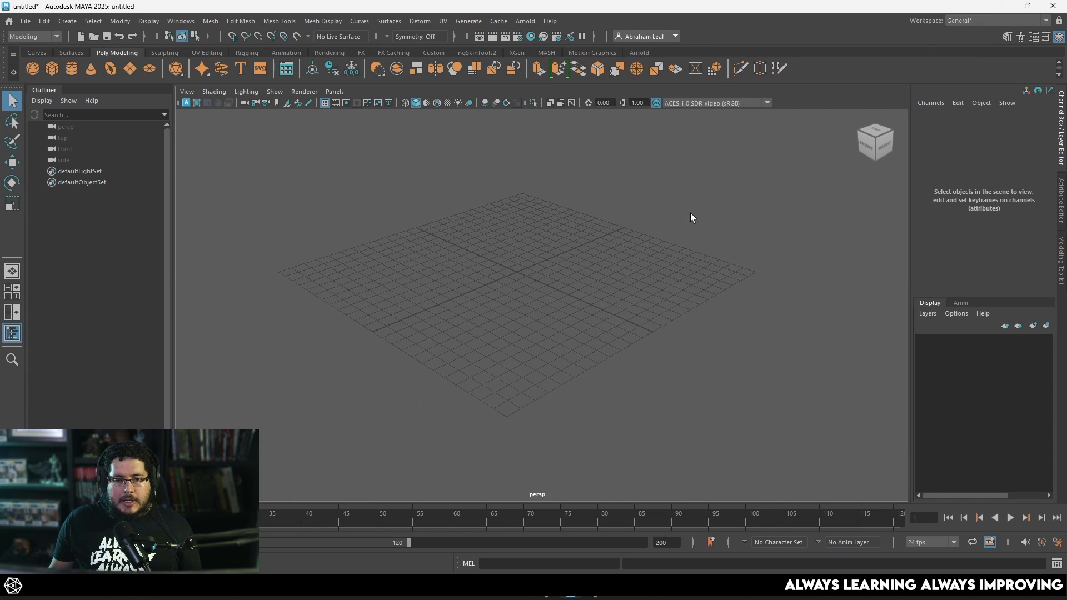
{"action": "key", "text": "space"}
{"action": "left_click_drag", "start_coordinate": [690, 213], "coordinate": [683, 244]}
{"action": "scroll", "coordinate": [684, 244], "scroll_direction": "down", "scroll_amount": 5}
{"action": "middle_click_drag", "start_coordinate": [434, 224], "coordinate": [415, 261], "text": "alt"}
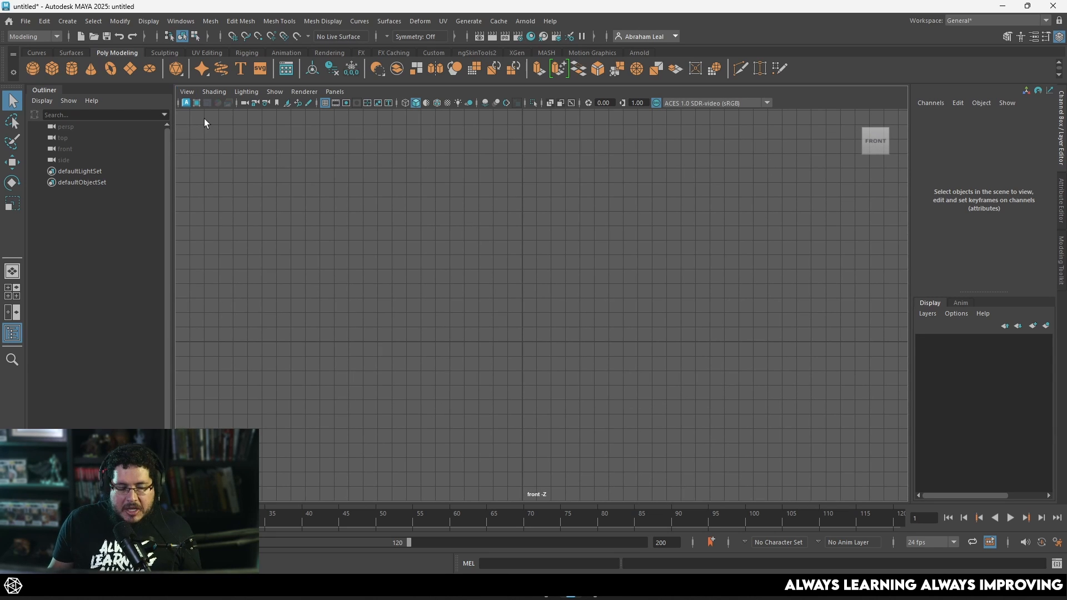
{"action": "left_click", "coordinate": [186, 92]}
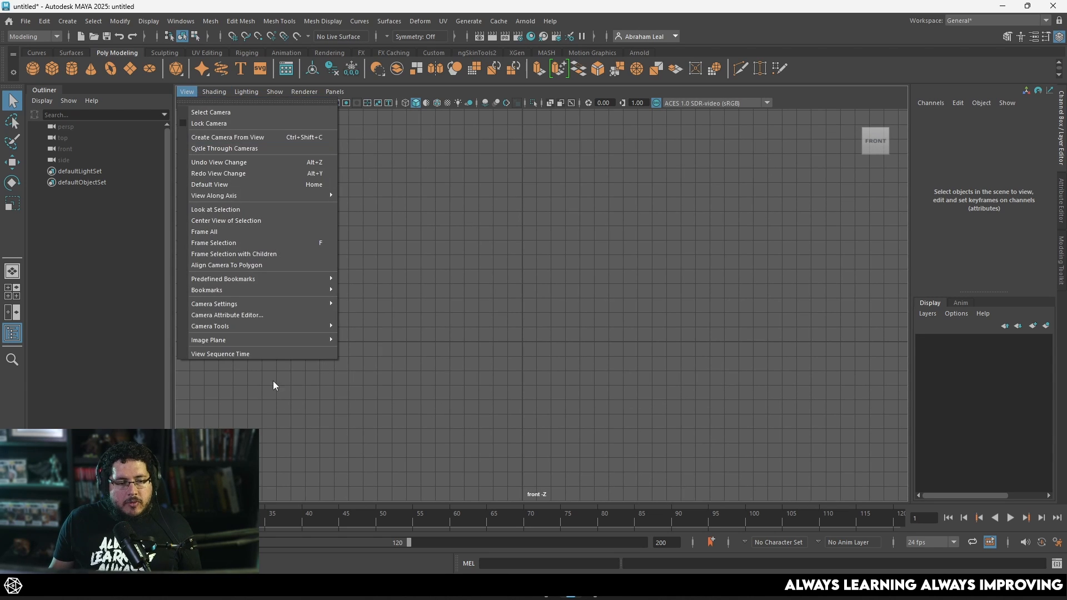
{"action": "mouse_move", "coordinate": [255, 341]}
{"action": "left_click", "coordinate": [420, 345]}
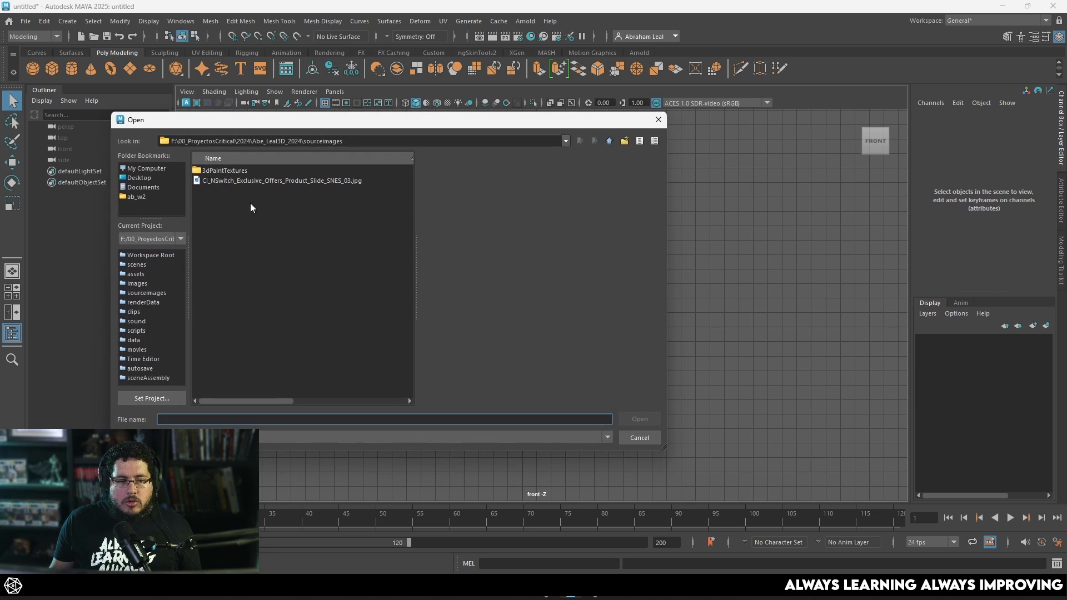
{"action": "double_click", "coordinate": [266, 181]}
Move the reference image plane straight up until the controller's lower edge sits roughly on the horizontal grid axis
{"action": "key", "text": "r"}
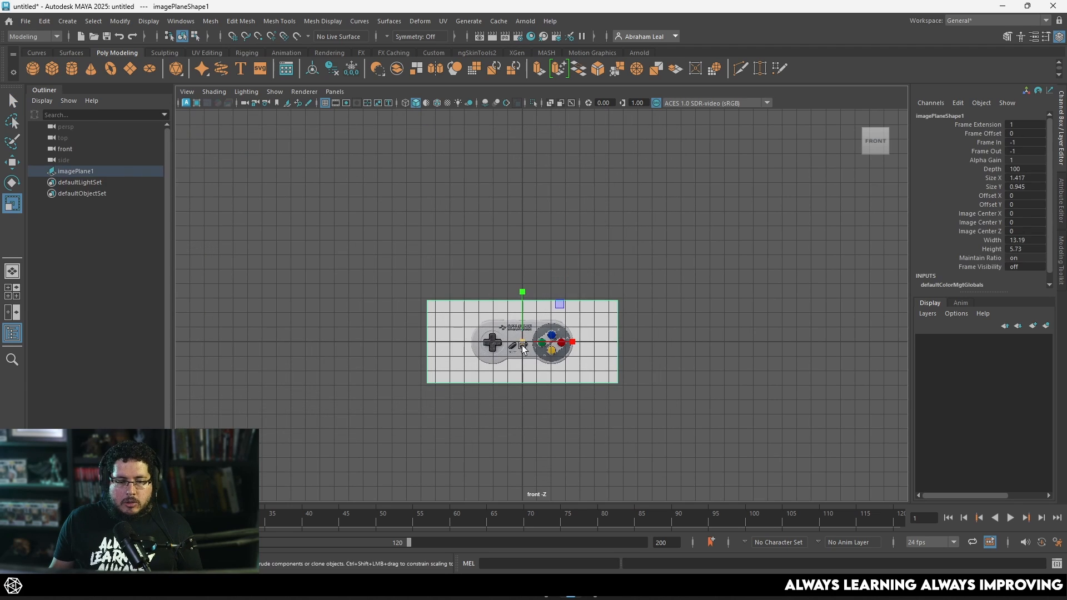
{"action": "key", "text": "f"}
{"action": "key", "text": "w"}
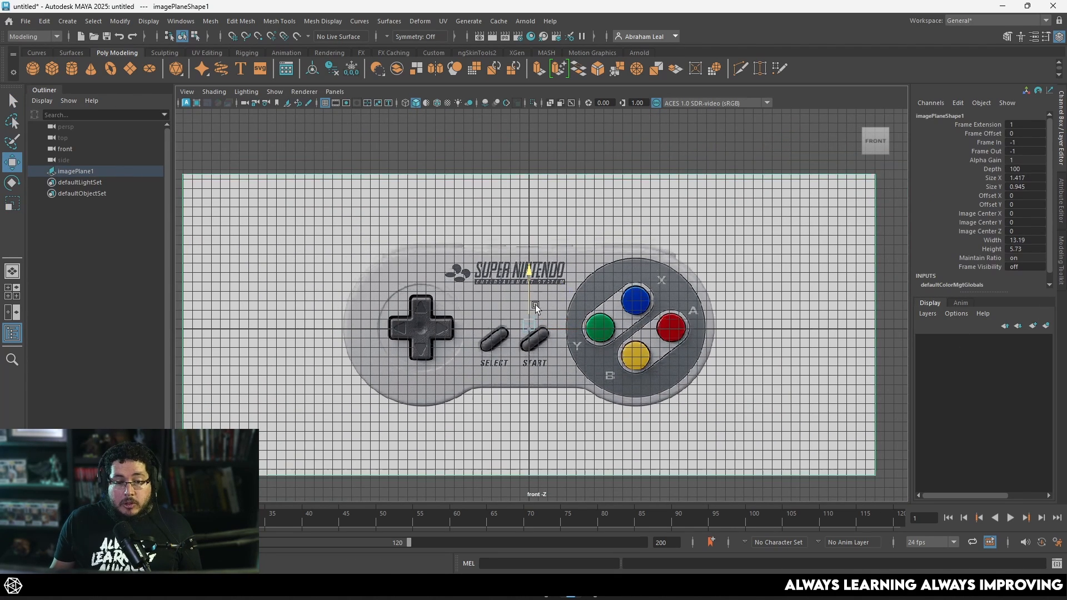
{"action": "left_click_drag", "start_coordinate": [533, 305], "coordinate": [543, 248]}
{"action": "scroll", "coordinate": [543, 249], "scroll_direction": "up", "scroll_amount": 3}
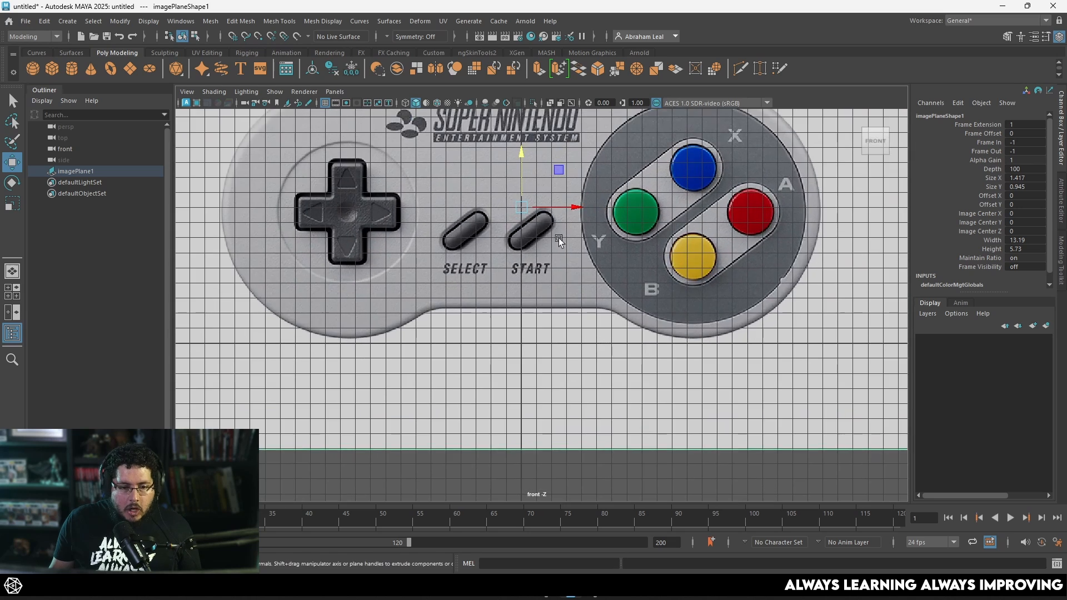
{"action": "scroll", "coordinate": [558, 238], "scroll_direction": "down", "scroll_amount": 2}
{"action": "scroll", "coordinate": [599, 341], "scroll_direction": "up", "scroll_amount": 2}
{"action": "middle_click_drag", "start_coordinate": [611, 230], "coordinate": [618, 308], "text": "alt"}
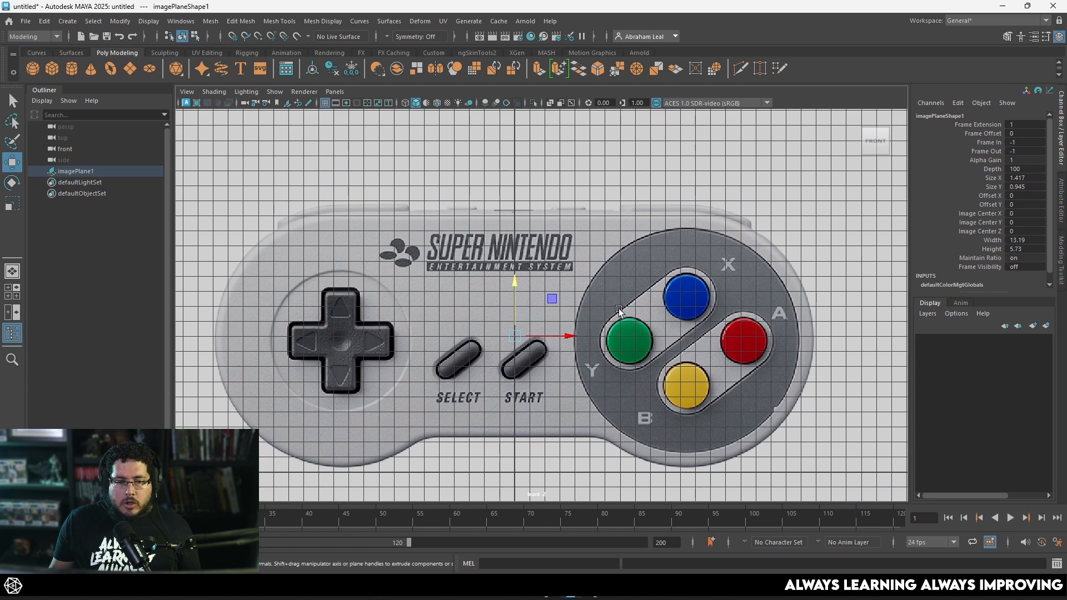
{"action": "middle_click_drag", "start_coordinate": [557, 358], "coordinate": [563, 288], "text": "alt"}
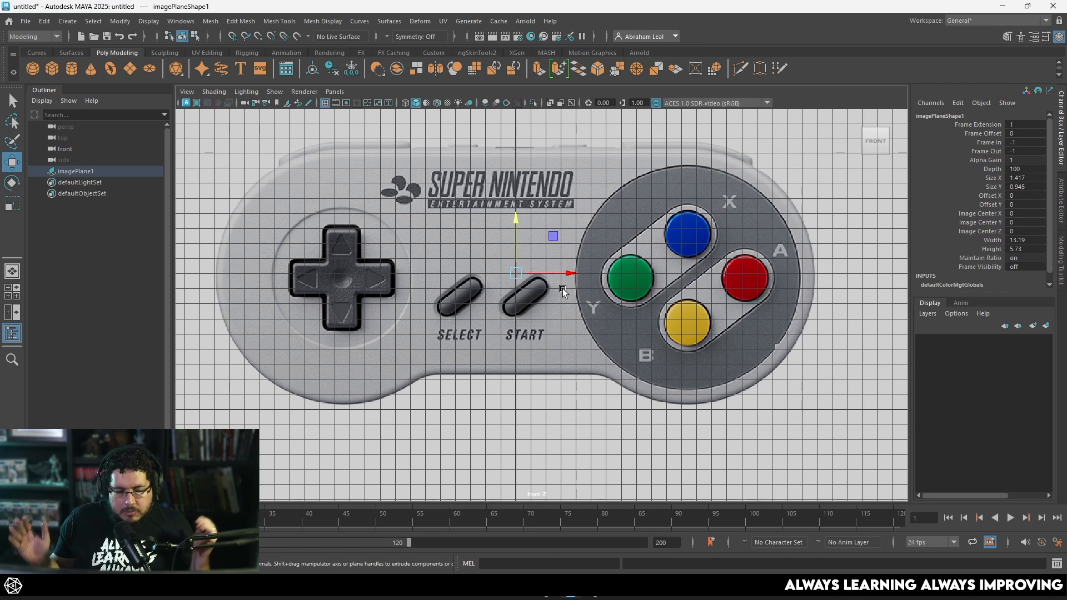
{"action": "scroll", "coordinate": [551, 283], "scroll_direction": "up", "scroll_amount": 2}
{"action": "scroll", "coordinate": [553, 267], "scroll_direction": "up", "scroll_amount": 3}
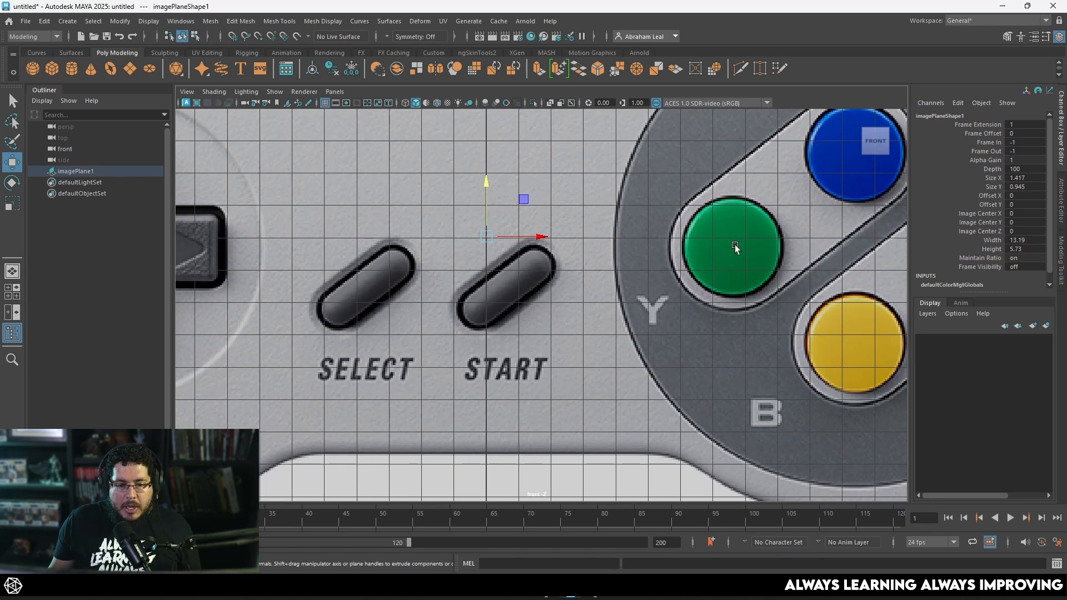
Create a polygon cylinder, scale it uniformly to about 5.8, and set its X rotation to 90 degrees
{"action": "middle_click_drag", "start_coordinate": [734, 244], "coordinate": [399, 355], "text": "alt"}
{"action": "scroll", "coordinate": [553, 288], "scroll_direction": "down", "scroll_amount": 3}
{"action": "middle_click_drag", "start_coordinate": [475, 318], "coordinate": [663, 238], "text": "alt"}
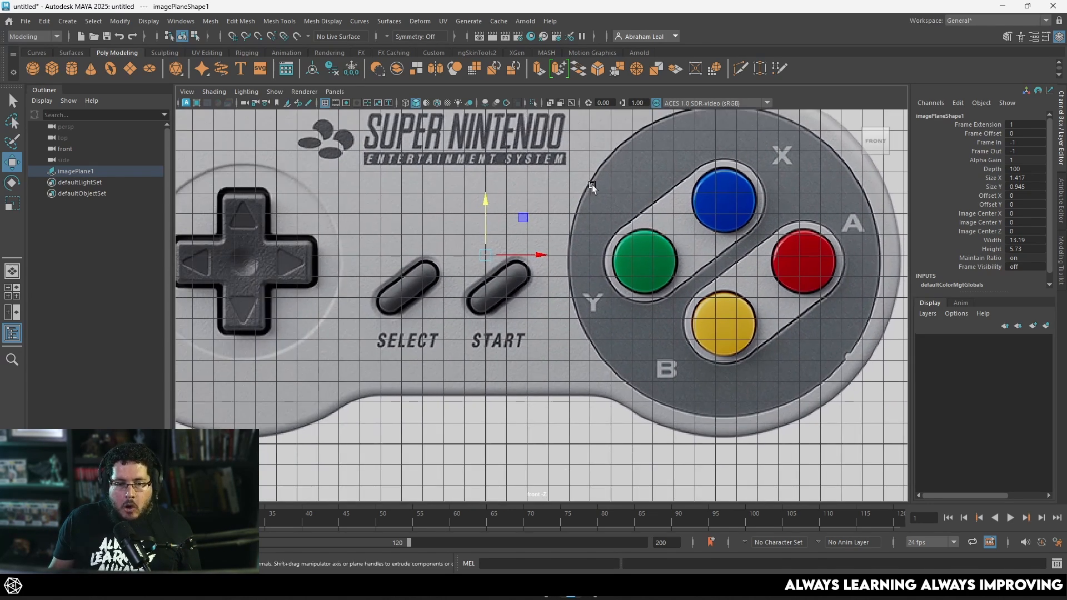
{"action": "scroll", "coordinate": [556, 222], "scroll_direction": "down", "scroll_amount": 2}
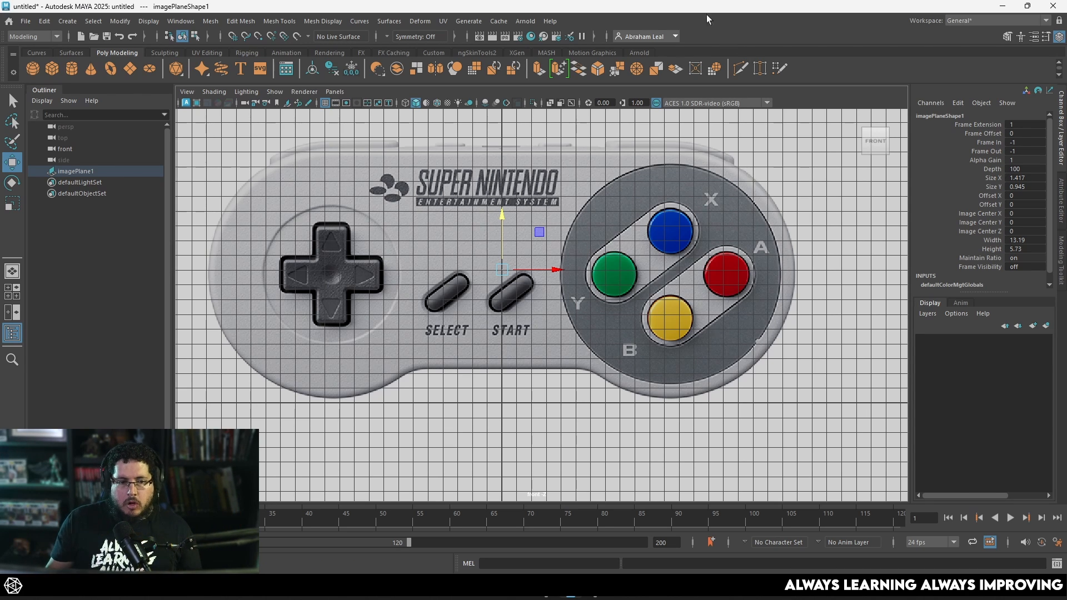
{"action": "scroll", "coordinate": [671, 221], "scroll_direction": "up", "scroll_amount": 5}
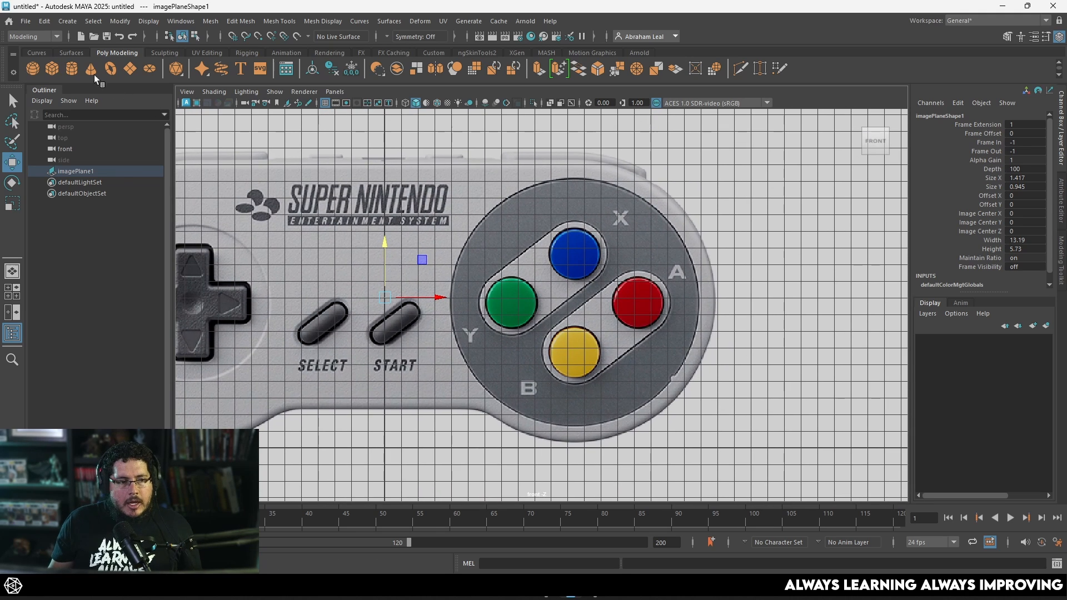
{"action": "left_click", "coordinate": [70, 69]}
{"action": "key", "text": "r"}
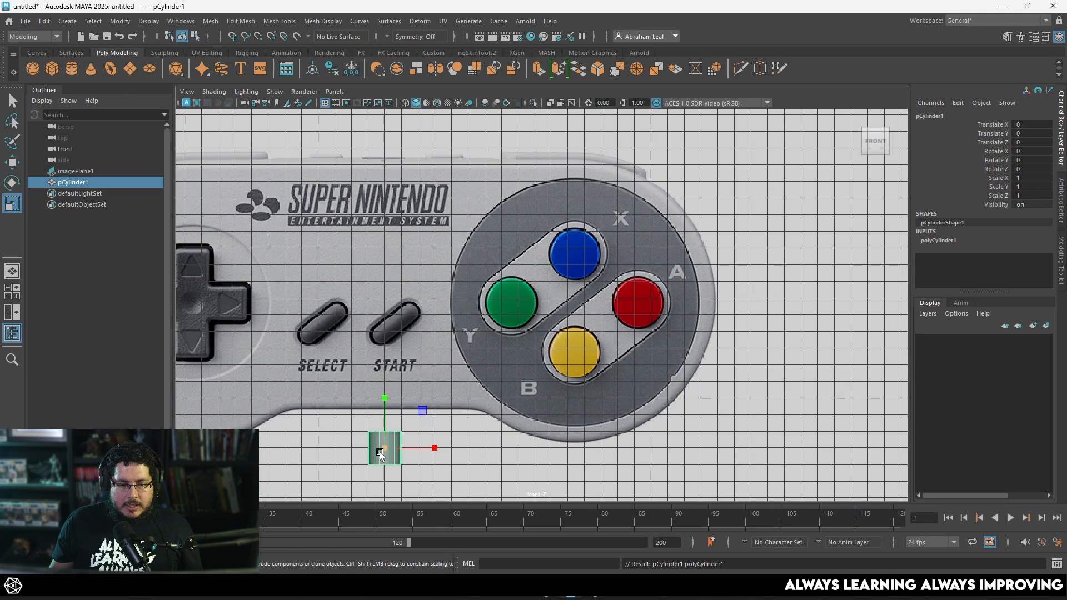
{"action": "left_click_drag", "start_coordinate": [379, 452], "coordinate": [520, 458]}
{"action": "key", "text": "e"}
{"action": "left_click_drag", "start_coordinate": [396, 407], "coordinate": [382, 484]}
{"action": "middle_click_drag", "start_coordinate": [739, 312], "coordinate": [811, 216], "text": "alt"}
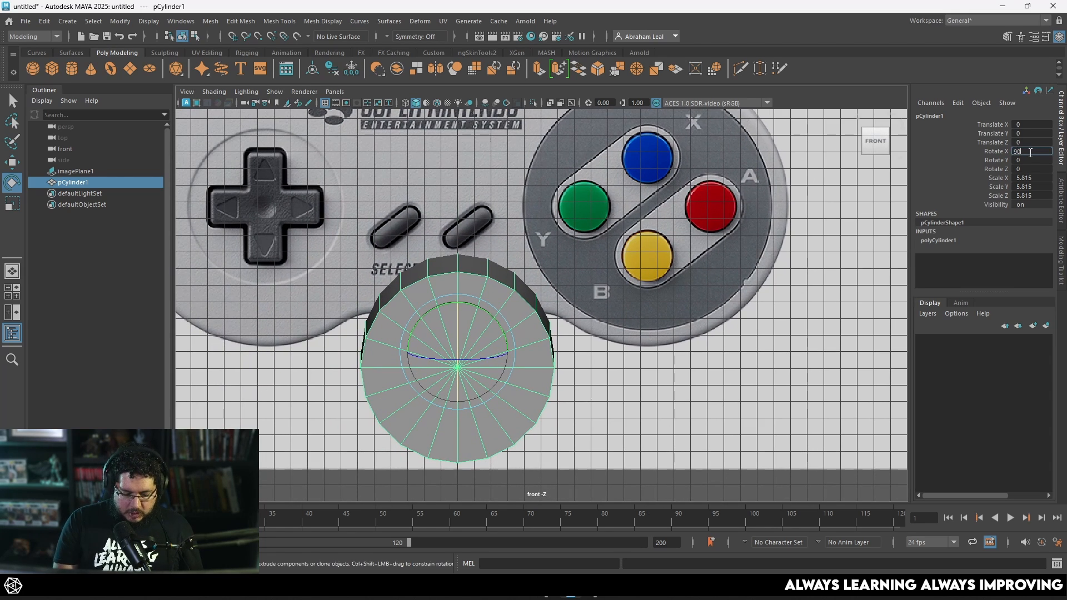
{"action": "key", "text": "Return"}
Center the cylinder over the A/B/X/Y button area and scale it uniformly to about 8.4 to match the controller's rounded outline in wireframe
{"action": "middle_click_drag", "start_coordinate": [717, 353], "coordinate": [660, 398], "text": "alt"}
{"action": "key", "text": "w"}
{"action": "left_click_drag", "start_coordinate": [404, 412], "coordinate": [609, 207]}
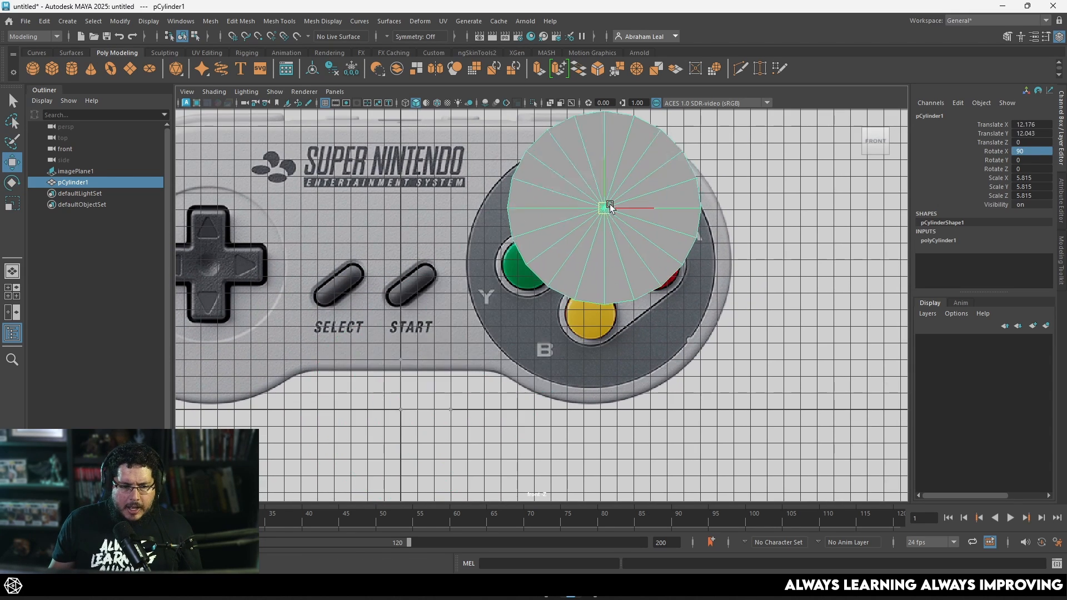
{"action": "middle_click_drag", "start_coordinate": [609, 204], "coordinate": [573, 273], "text": "alt"}
{"action": "key", "text": "r"}
{"action": "left_click_drag", "start_coordinate": [571, 276], "coordinate": [547, 335]}
{"action": "key", "text": "w"}
{"action": "key", "text": "4"}
{"action": "key", "text": "r"}
{"action": "key", "text": "w"}
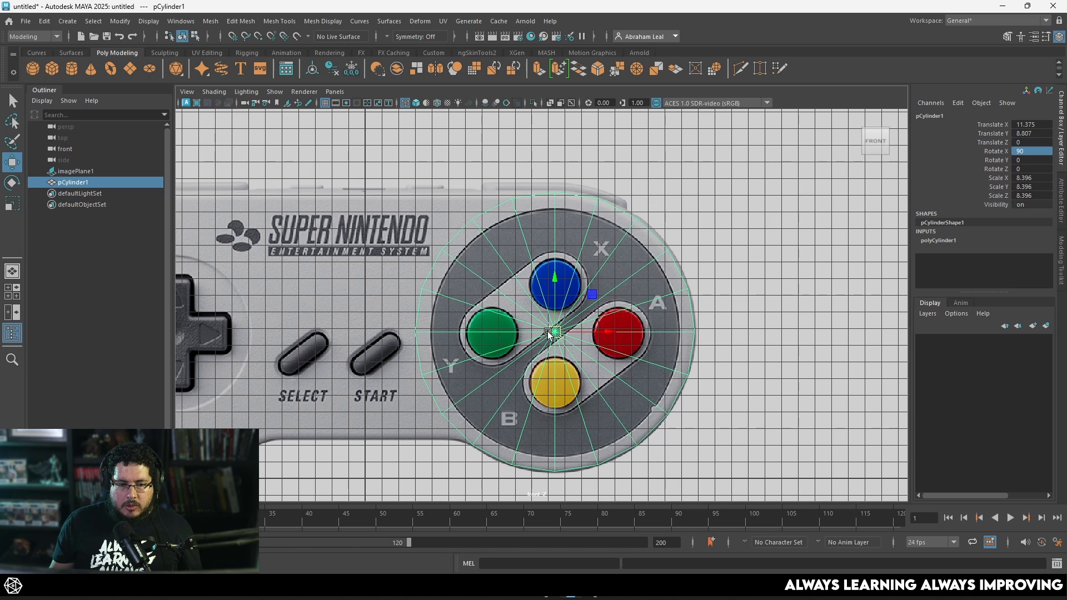
Delete the cylinder's cap faces and inner side faces, keeping only the strip along the controller's outer curve
{"action": "right_click_drag", "start_coordinate": [482, 277], "coordinate": [489, 322]}
{"action": "left_click_drag", "start_coordinate": [496, 349], "coordinate": [382, 418]}
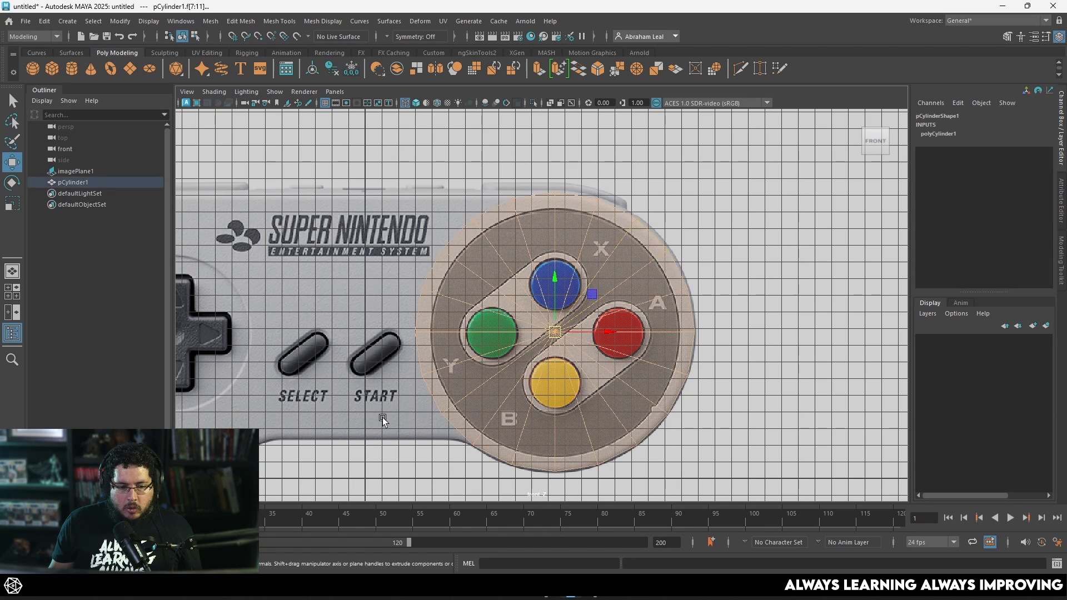
{"action": "key", "text": "Delete"}
{"action": "scroll", "coordinate": [510, 226], "scroll_direction": "up", "scroll_amount": 1}
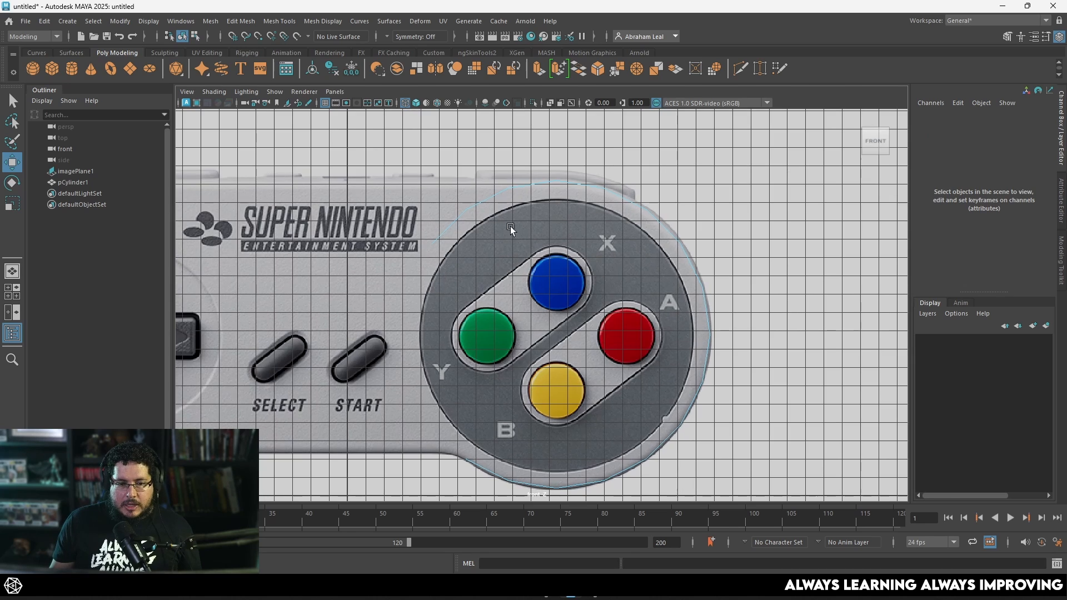
{"action": "left_click_drag", "start_coordinate": [508, 260], "coordinate": [538, 266]}
{"action": "key", "text": "Delete"}
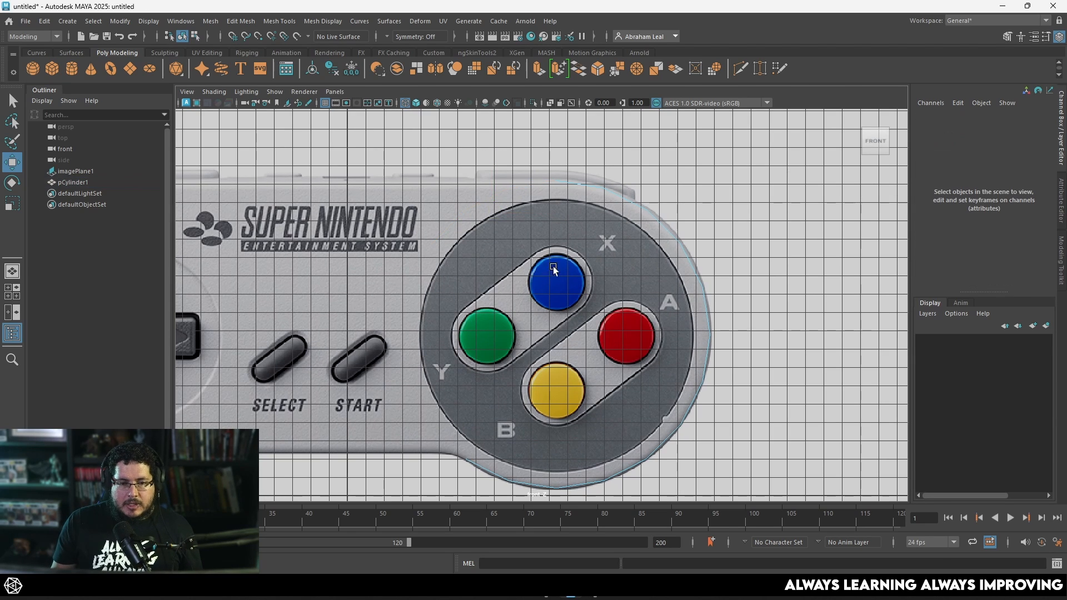
Extrude the strip's upper open edge along the controller's top outline and snap it to the vertical grid axis
{"action": "scroll", "coordinate": [550, 264], "scroll_direction": "up", "scroll_amount": 4}
{"action": "scroll", "coordinate": [552, 185], "scroll_direction": "up", "scroll_amount": 2}
{"action": "right_click_drag", "start_coordinate": [582, 170], "coordinate": [590, 124]}
{"action": "right_click", "coordinate": [585, 168]}
{"action": "left_click", "coordinate": [621, 177]}
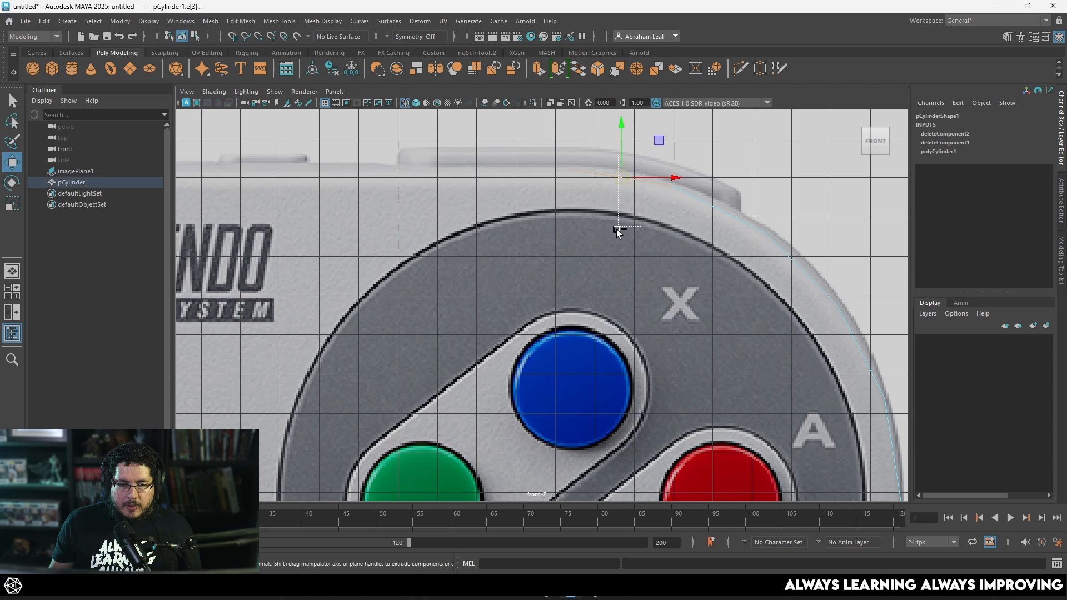
{"action": "scroll", "coordinate": [566, 255], "scroll_direction": "down", "scroll_amount": 4}
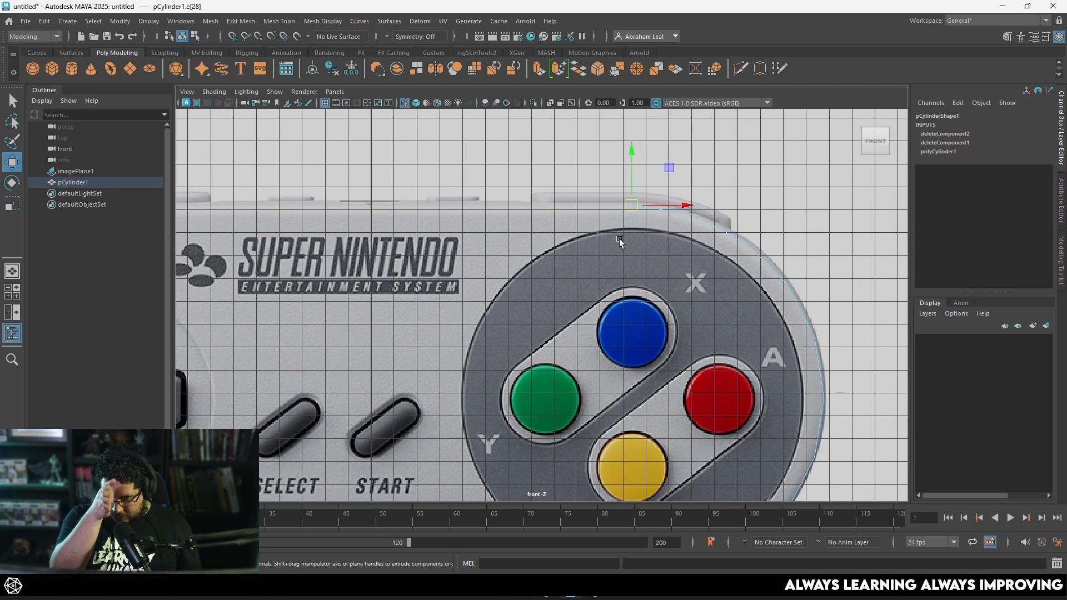
{"action": "middle_click_drag", "start_coordinate": [619, 238], "coordinate": [666, 276], "text": "alt"}
{"action": "key", "text": "ctrl+e"}
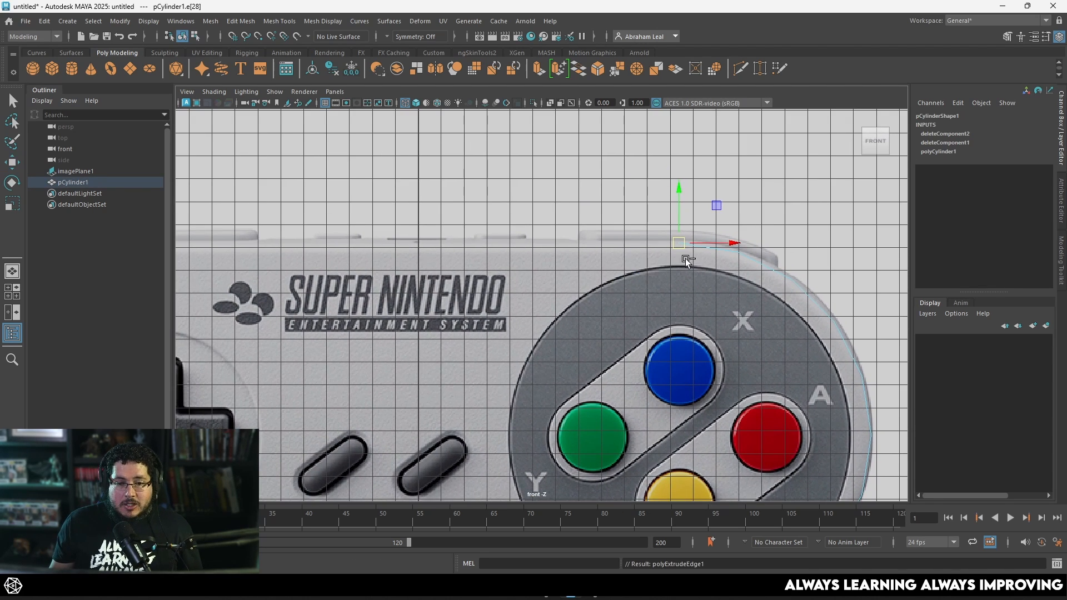
{"action": "left_click_drag", "start_coordinate": [738, 240], "coordinate": [593, 273]}
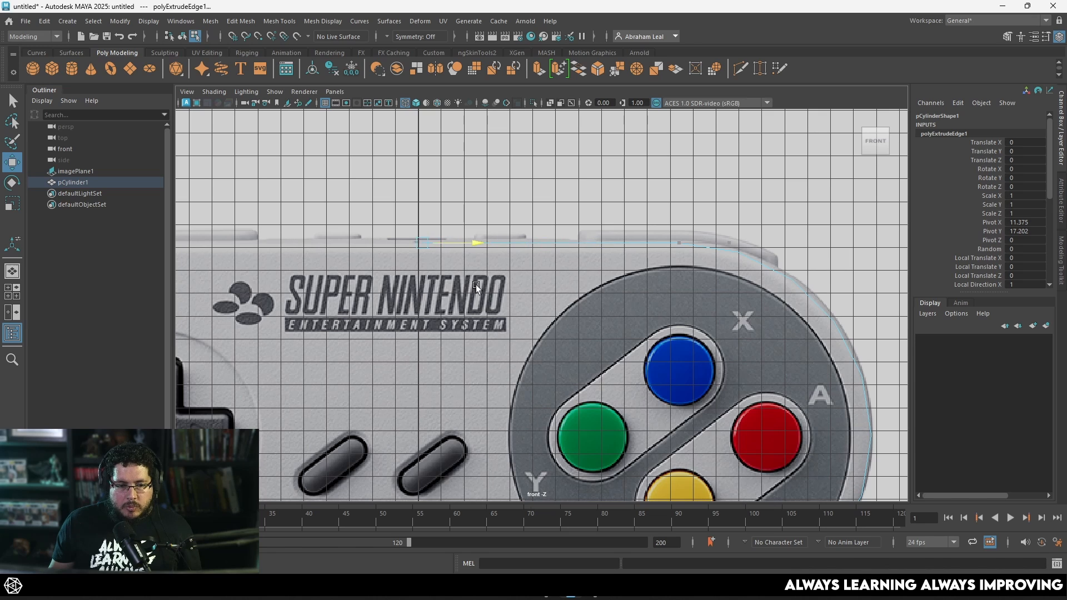
{"action": "left_click_drag", "start_coordinate": [476, 284], "coordinate": [472, 284]}
{"action": "key", "text": "x"}
{"action": "left_click_drag", "start_coordinate": [475, 244], "coordinate": [422, 251]}
Extrude the strip's lower open edge up along the concave curve to the start of the controller's straight lower edge
{"action": "middle_click_drag", "start_coordinate": [604, 495], "coordinate": [527, 123], "text": "alt"}
{"action": "scroll", "coordinate": [489, 199], "scroll_direction": "up", "scroll_amount": 2}
{"action": "middle_click_drag", "start_coordinate": [489, 199], "coordinate": [551, 313], "text": "alt"}
{"action": "scroll", "coordinate": [548, 300], "scroll_direction": "up", "scroll_amount": 1}
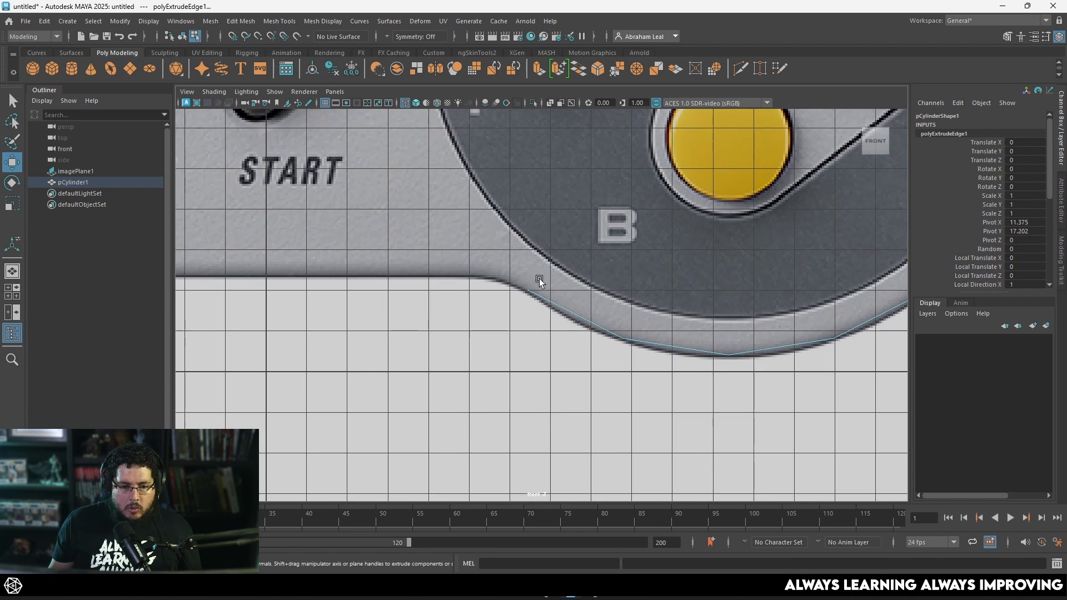
{"action": "left_click", "coordinate": [543, 297]}
{"action": "key", "text": "ctrl+e"}
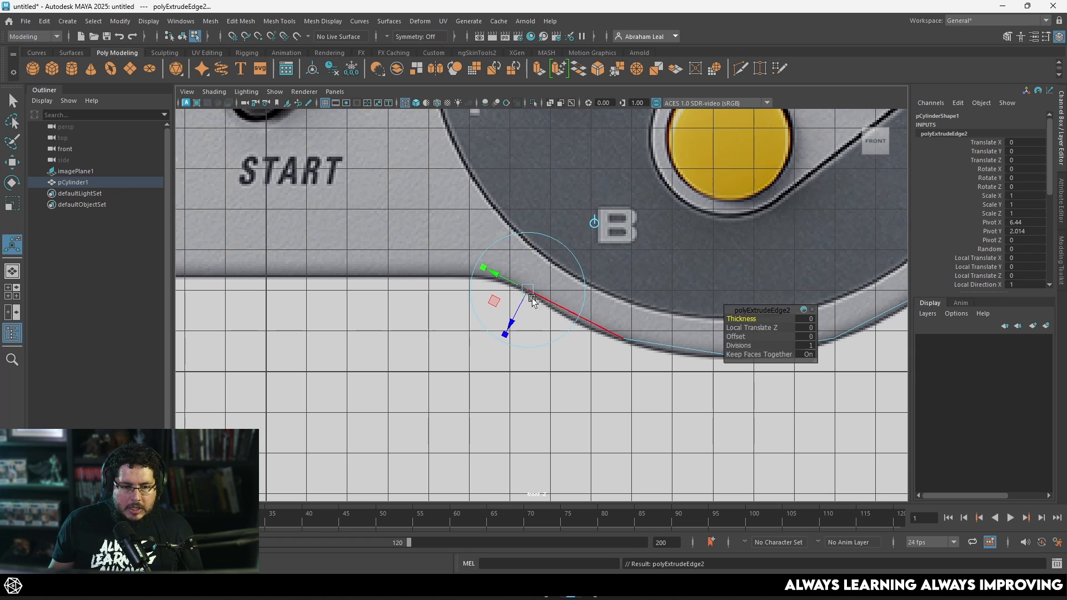
{"action": "left_click_drag", "start_coordinate": [532, 301], "coordinate": [493, 273]}
Extrude the lower edge again straight to the vertical grid axis, and turn on shaded display
{"action": "key", "text": "ctrl+e"}
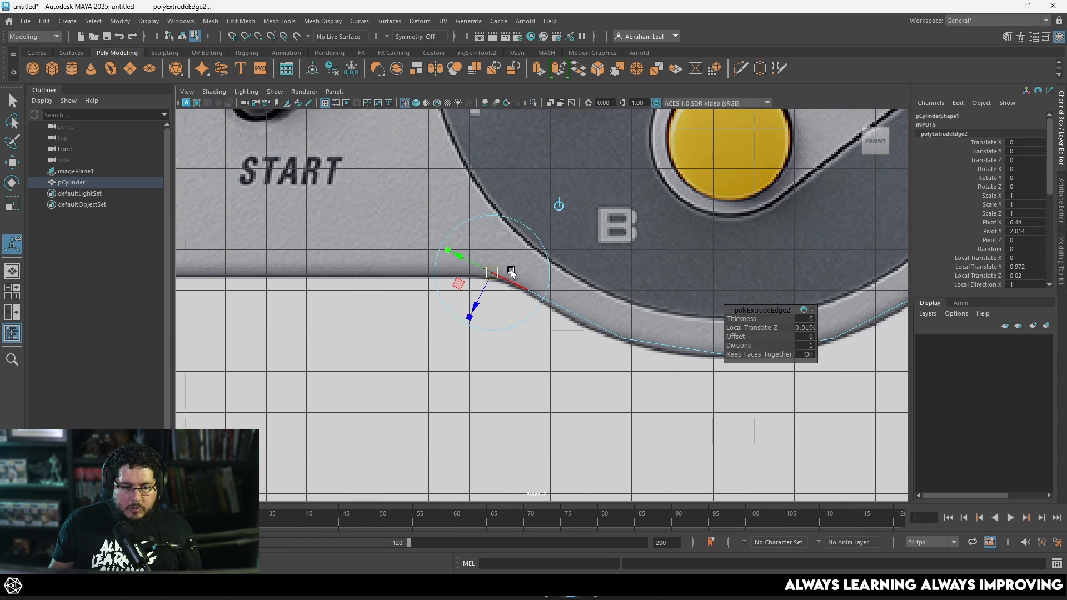
{"action": "middle_click_drag", "start_coordinate": [535, 273], "coordinate": [641, 292], "text": "alt"}
{"action": "key", "text": "w"}
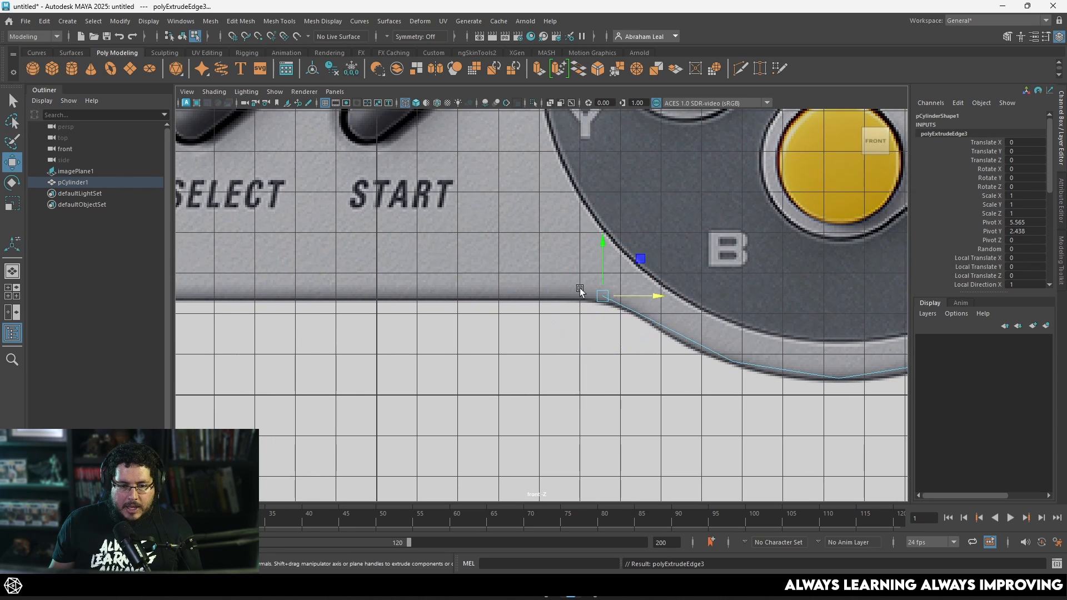
{"action": "mouse_move", "coordinate": [453, 314]}
{"action": "middle_mouse_down"}
{"action": "mouse_move", "coordinate": [425, 318]}
{"action": "mouse_move", "coordinate": [435, 321]}
{"action": "middle_mouse_up"}
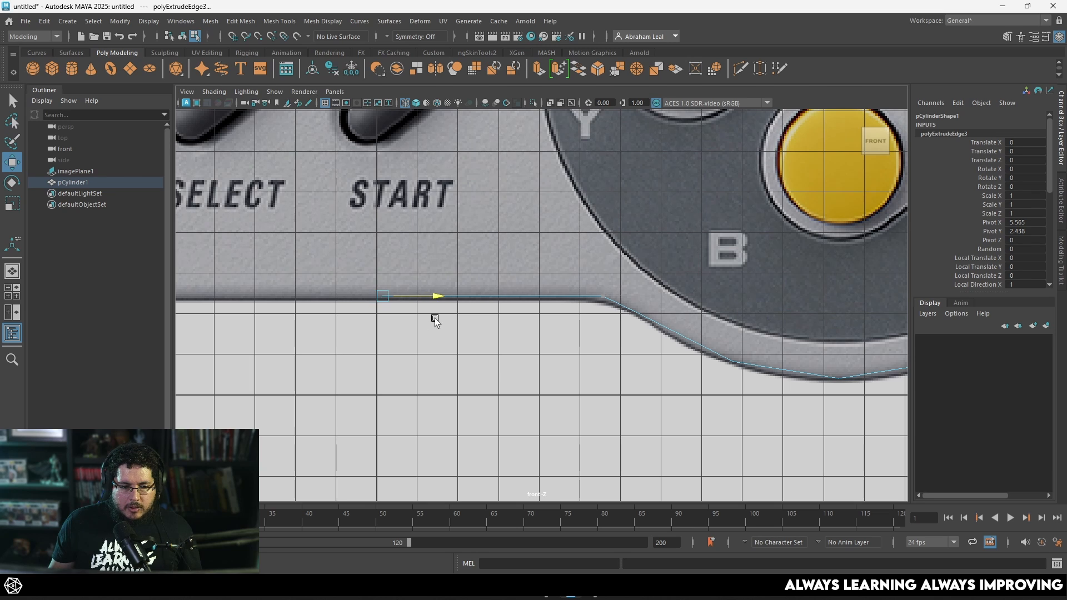
{"action": "left_click_drag", "start_coordinate": [437, 300], "coordinate": [365, 301]}
{"action": "scroll", "coordinate": [571, 286], "scroll_direction": "down", "scroll_amount": 5}
{"action": "key", "text": "5"}
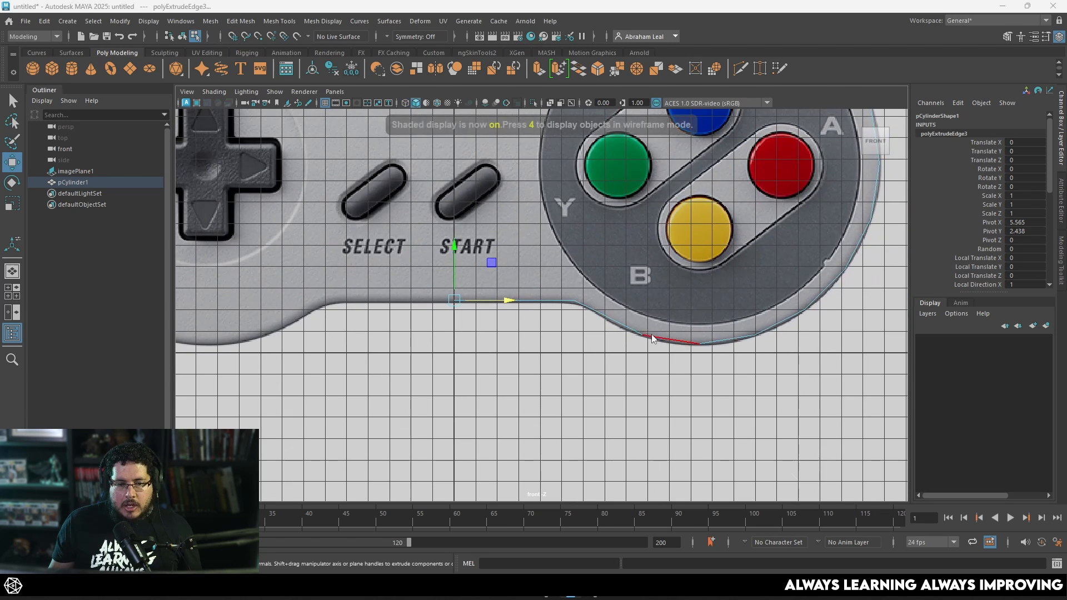
In the perspective view, reduce the depth of the outline strip by scaling its Y axis to about 2.6
{"action": "key", "text": "space"}
{"action": "mouse_move", "coordinate": [651, 334]}
{"action": "left_mouse_down"}
{"action": "mouse_move", "coordinate": [688, 318]}
{"action": "mouse_move", "coordinate": [570, 286]}
{"action": "left_mouse_up"}
{"action": "right_click_drag", "start_coordinate": [576, 256], "coordinate": [665, 128]}
{"action": "left_click_drag", "start_coordinate": [659, 234], "coordinate": [617, 251], "text": "alt"}
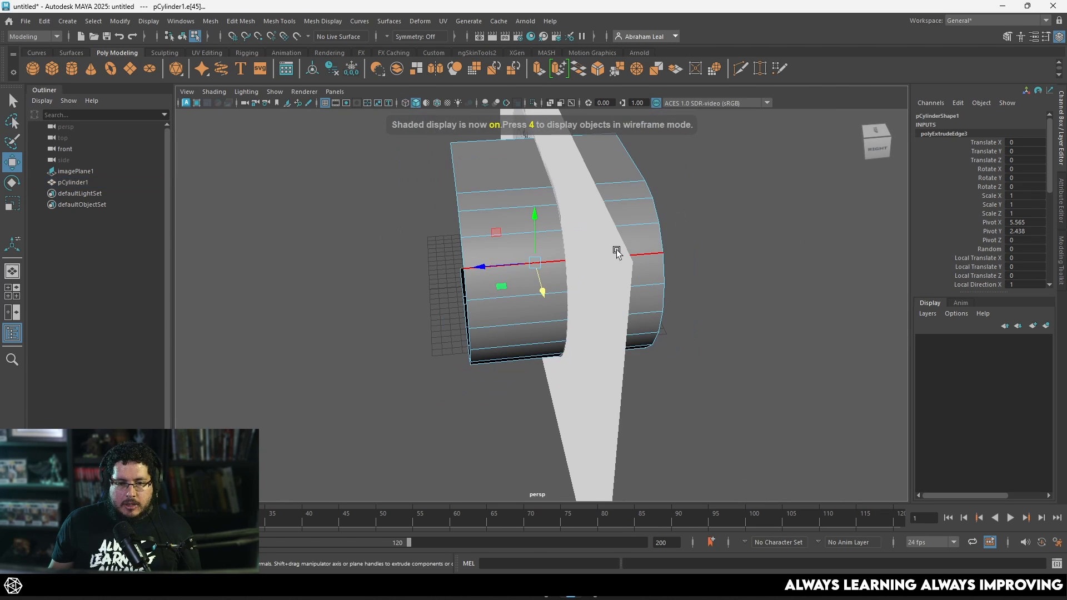
{"action": "left_click", "coordinate": [618, 253]}
{"action": "right_click_drag", "start_coordinate": [618, 253], "coordinate": [634, 228]}
{"action": "key", "text": "r"}
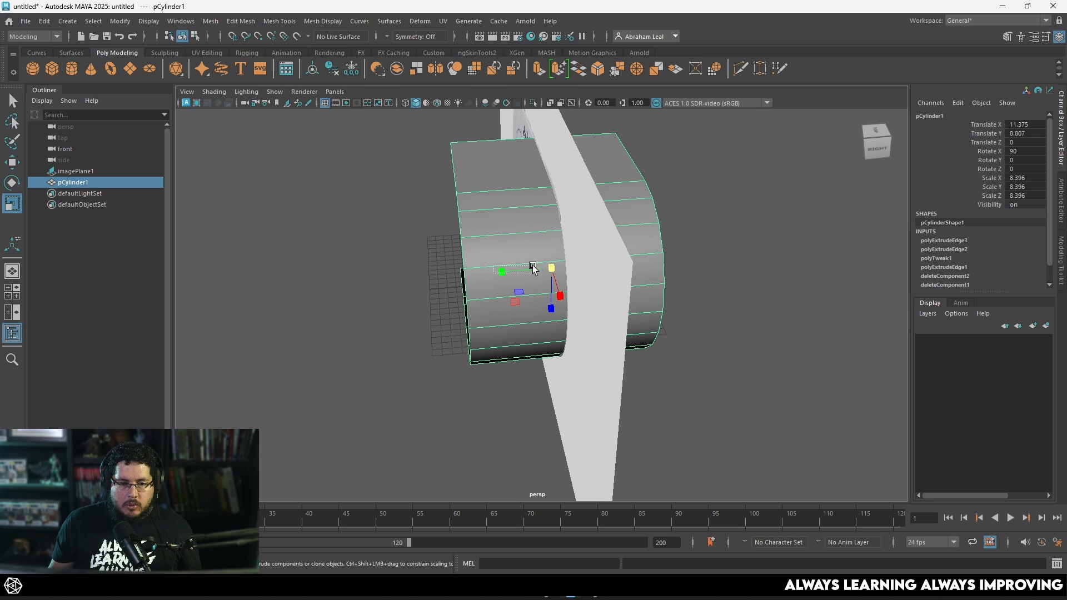
{"action": "left_click_drag", "start_coordinate": [504, 275], "coordinate": [528, 278]}
{"action": "key", "text": "w"}
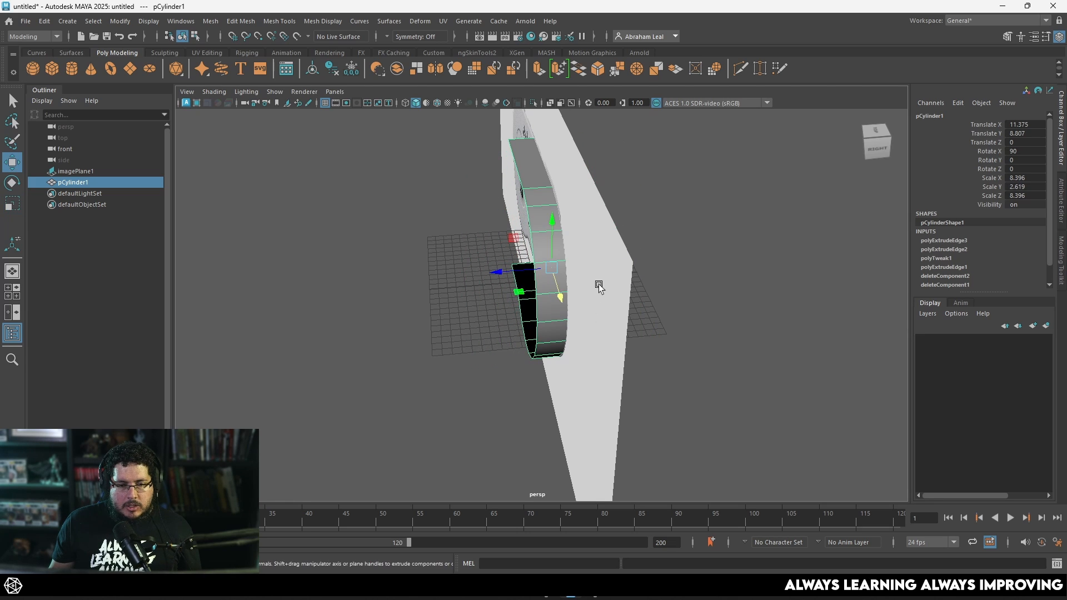
Move the reference image plane back along Z so it sits behind the outline strip
{"action": "left_click_drag", "start_coordinate": [600, 285], "coordinate": [757, 278], "text": "alt"}
{"action": "right_click_drag", "start_coordinate": [757, 277], "coordinate": [797, 204], "text": "alt"}
{"action": "left_click", "coordinate": [666, 318]}
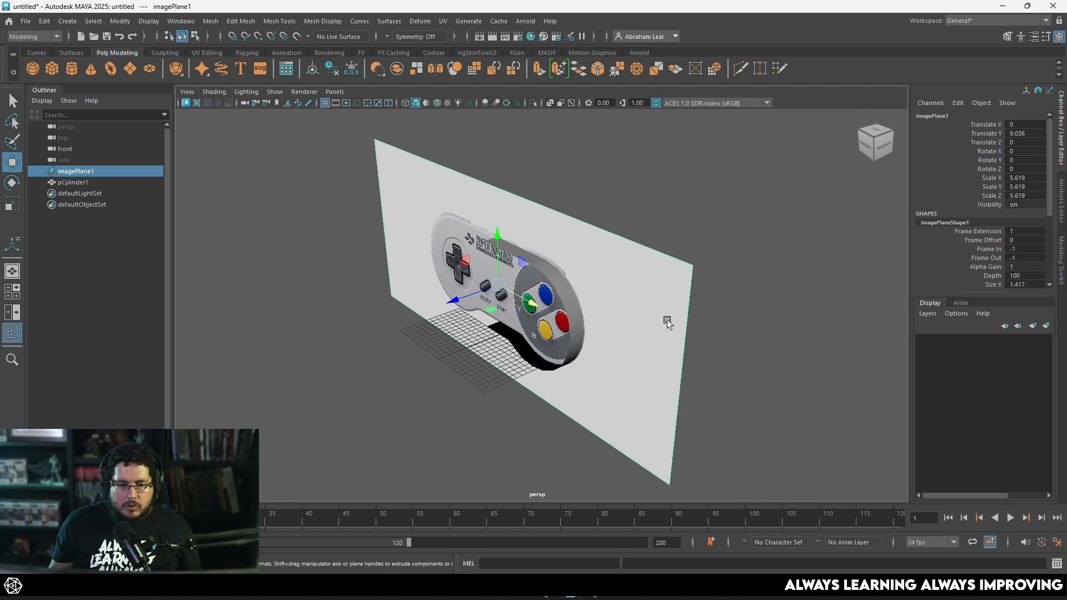
{"action": "left_click_drag", "start_coordinate": [667, 319], "coordinate": [489, 311], "text": "alt"}
{"action": "left_click_drag", "start_coordinate": [618, 255], "coordinate": [506, 308]}
{"action": "key", "text": "ctrl+z"}
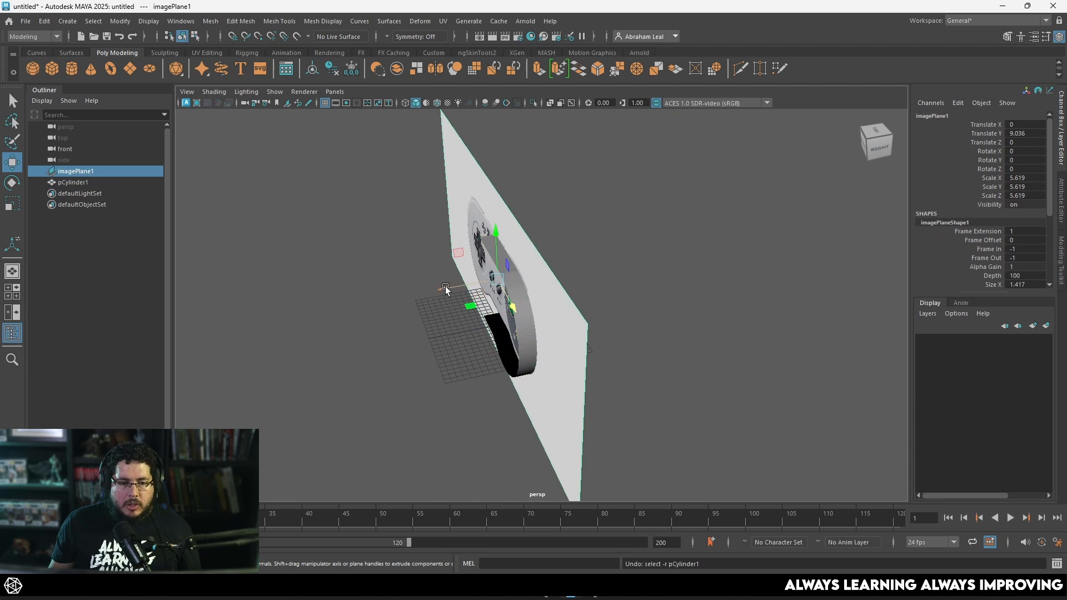
{"action": "left_click_drag", "start_coordinate": [445, 290], "coordinate": [589, 262]}
Select the outline strip and compare it with the reference image in the front and perspective views
{"action": "left_click", "coordinate": [521, 303]}
{"action": "key", "text": "space"}
{"action": "left_click_drag", "start_coordinate": [571, 308], "coordinate": [572, 320]}
{"action": "right_click_drag", "start_coordinate": [571, 320], "coordinate": [588, 239], "text": "alt"}
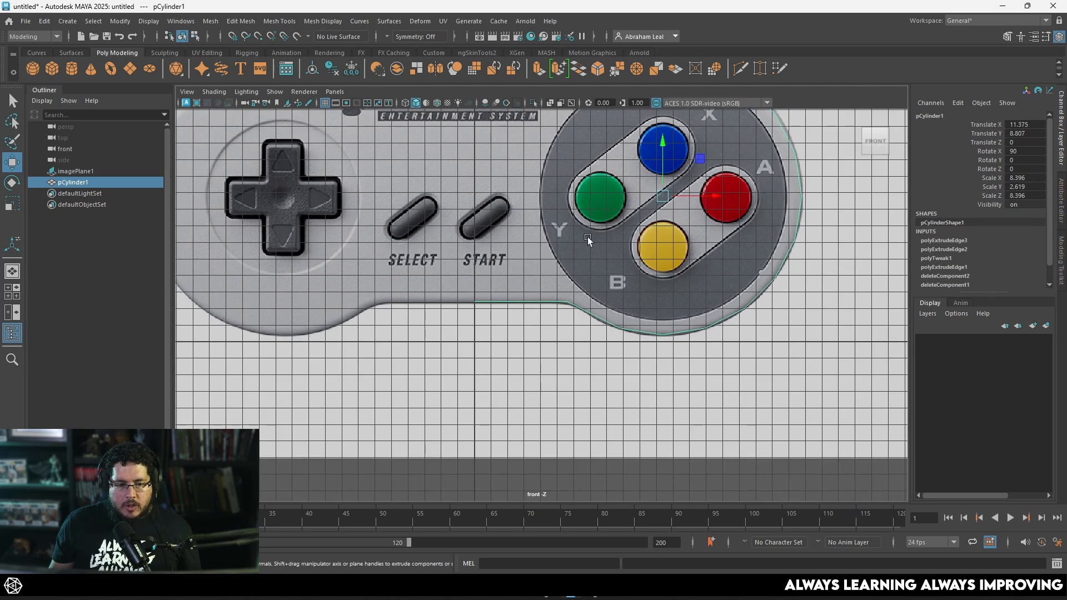
{"action": "middle_click_drag", "start_coordinate": [588, 239], "coordinate": [565, 317], "text": "alt"}
{"action": "key", "text": "space"}
{"action": "left_click_drag", "start_coordinate": [633, 299], "coordinate": [635, 283]}
{"action": "left_click_drag", "start_coordinate": [655, 299], "coordinate": [608, 306], "text": "alt"}
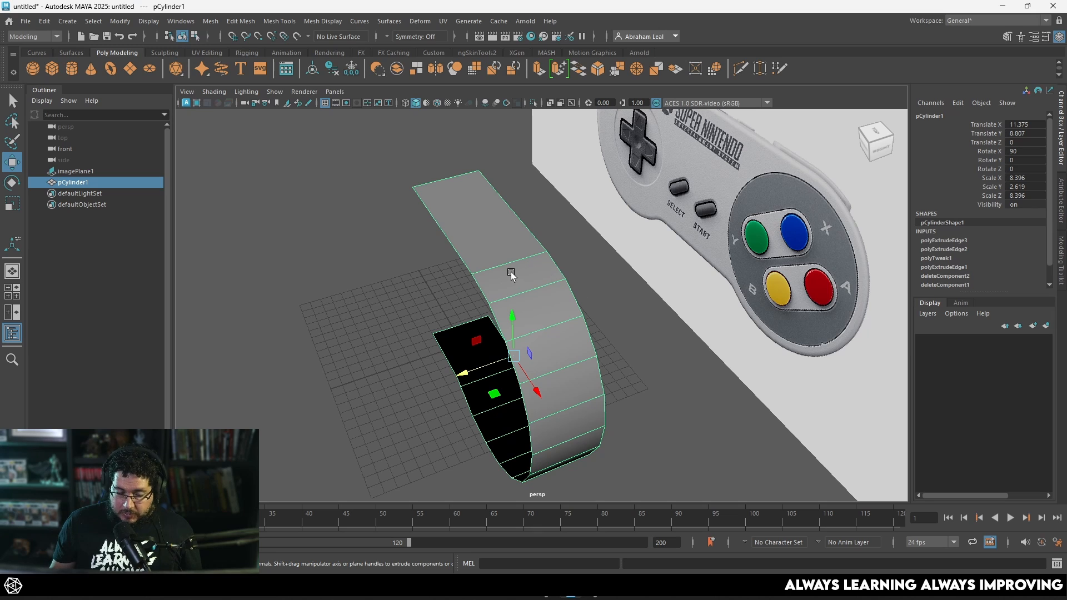
{"action": "key", "text": "space"}
{"action": "left_click_drag", "start_coordinate": [530, 303], "coordinate": [525, 278]}
{"action": "key", "text": "space"}
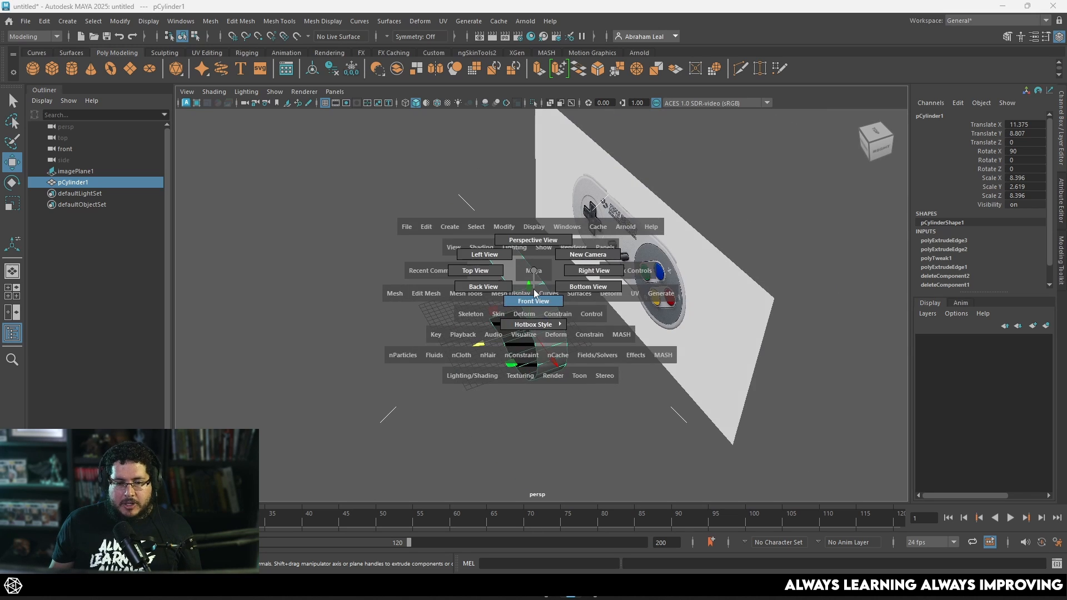
{"action": "left_click_drag", "start_coordinate": [529, 268], "coordinate": [533, 288]}
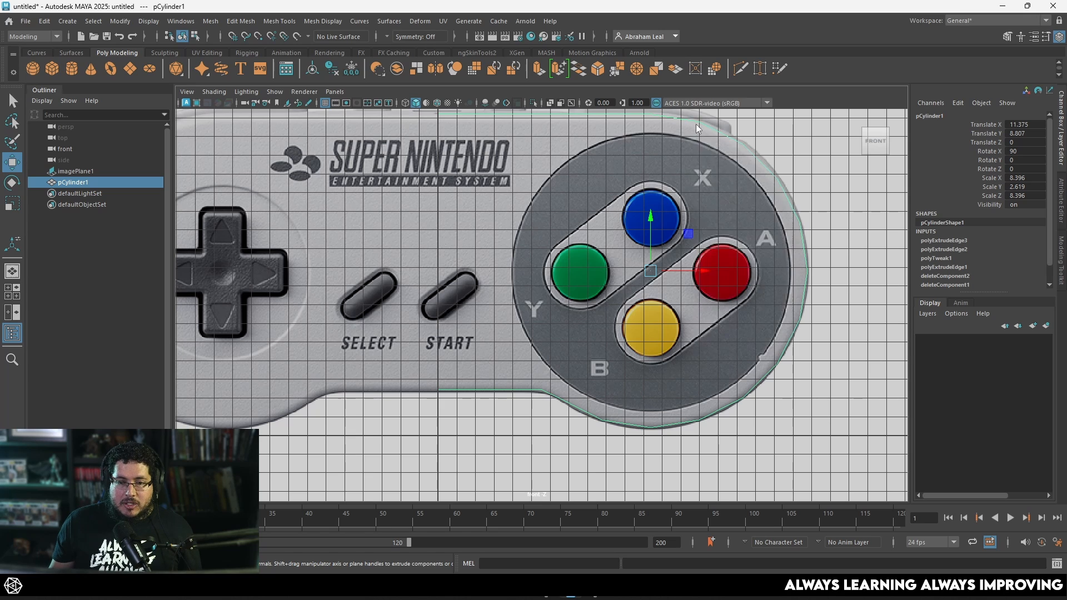
Extrude the strip's front border edges inward with a thickness of -0.5, and check the rim in the front view
{"action": "right_click_drag", "start_coordinate": [688, 122], "coordinate": [687, 92]}
{"action": "middle_click_drag", "start_coordinate": [526, 156], "coordinate": [524, 208], "text": "alt"}
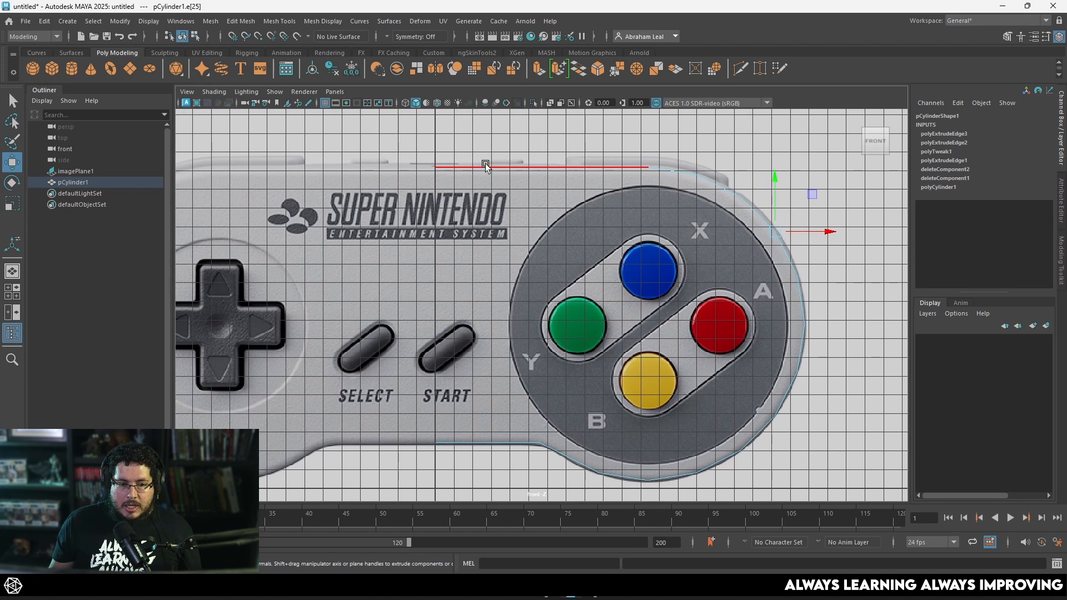
{"action": "left_click", "coordinate": [478, 443]}
{"action": "double_click", "coordinate": [478, 443]}
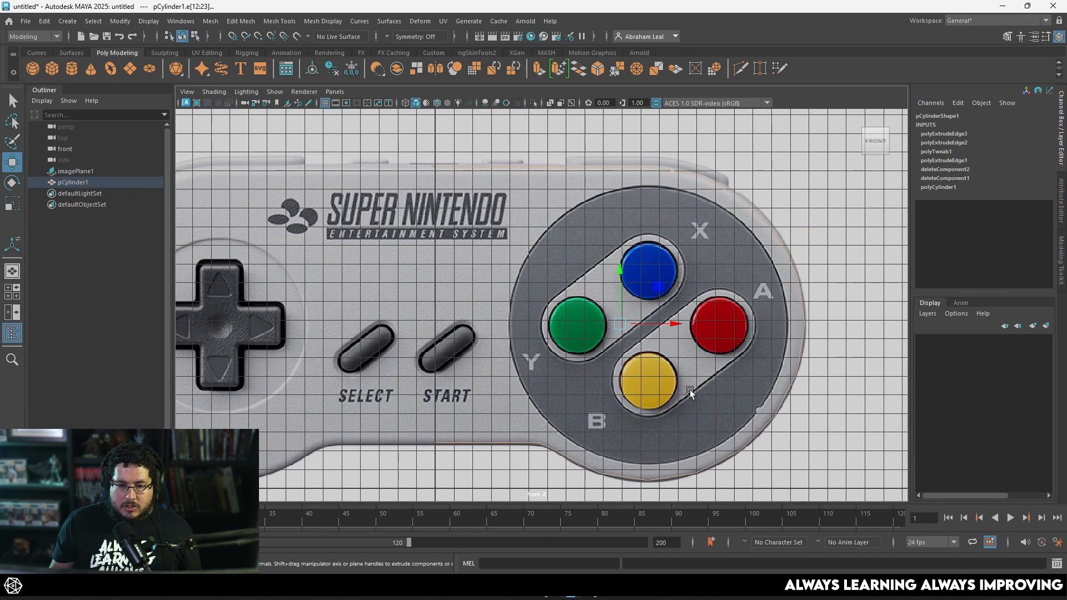
{"action": "key", "text": "space"}
{"action": "left_click_drag", "start_coordinate": [689, 390], "coordinate": [714, 361]}
{"action": "scroll", "coordinate": [605, 336], "scroll_direction": "up", "scroll_amount": 4}
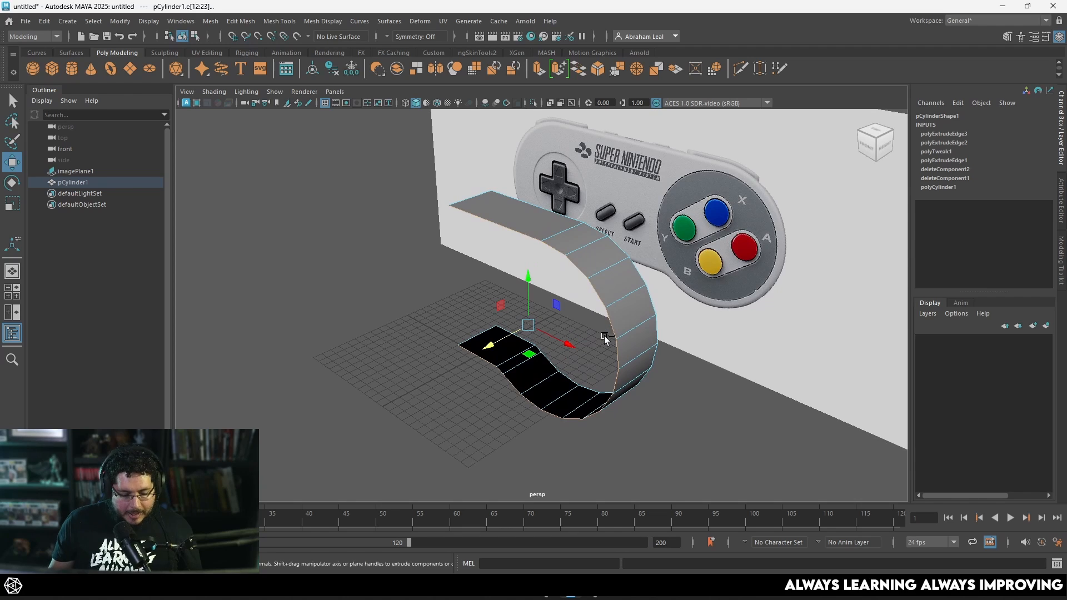
{"action": "key", "text": "ctrl+e"}
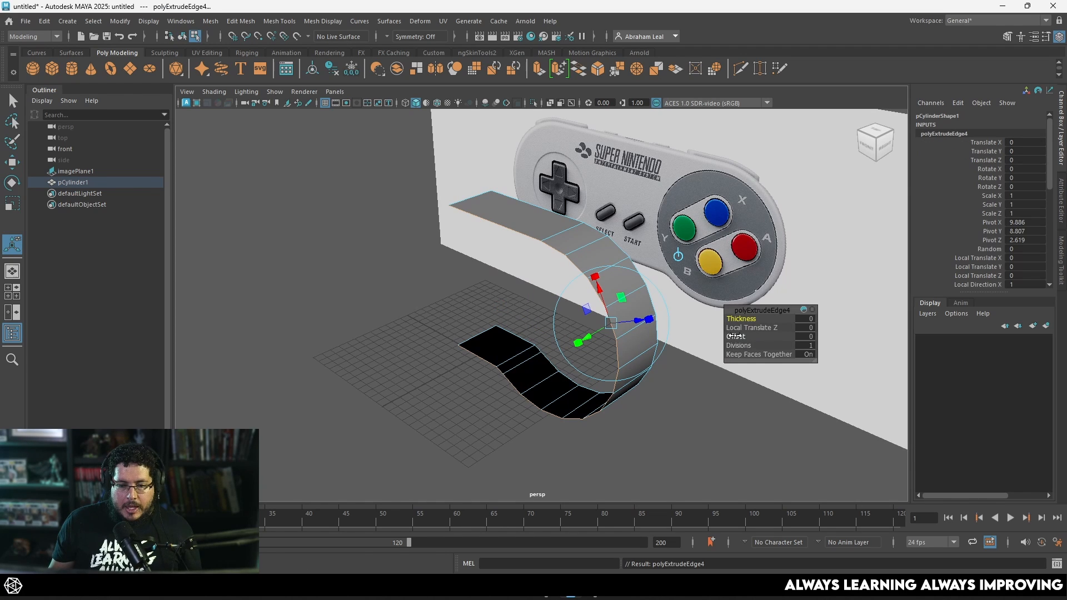
{"action": "left_click_drag", "start_coordinate": [739, 319], "coordinate": [739, 320]}
{"action": "key", "text": "space"}
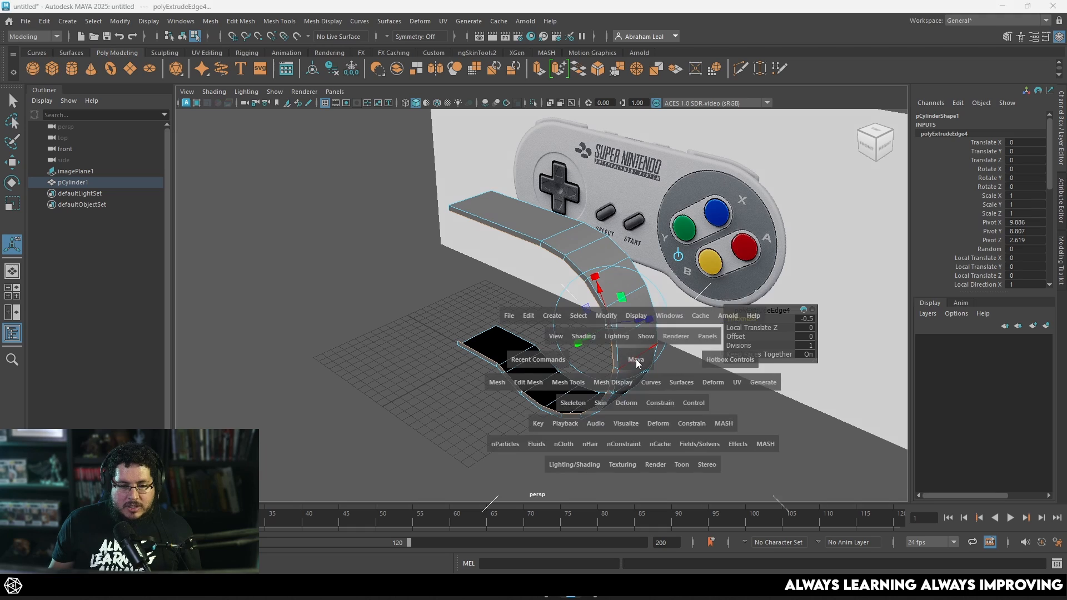
{"action": "left_click_drag", "start_coordinate": [637, 363], "coordinate": [639, 384]}
{"action": "middle_click_drag", "start_coordinate": [655, 248], "coordinate": [552, 312], "text": "alt"}
{"action": "right_click_drag", "start_coordinate": [551, 312], "coordinate": [628, 270], "text": "alt"}
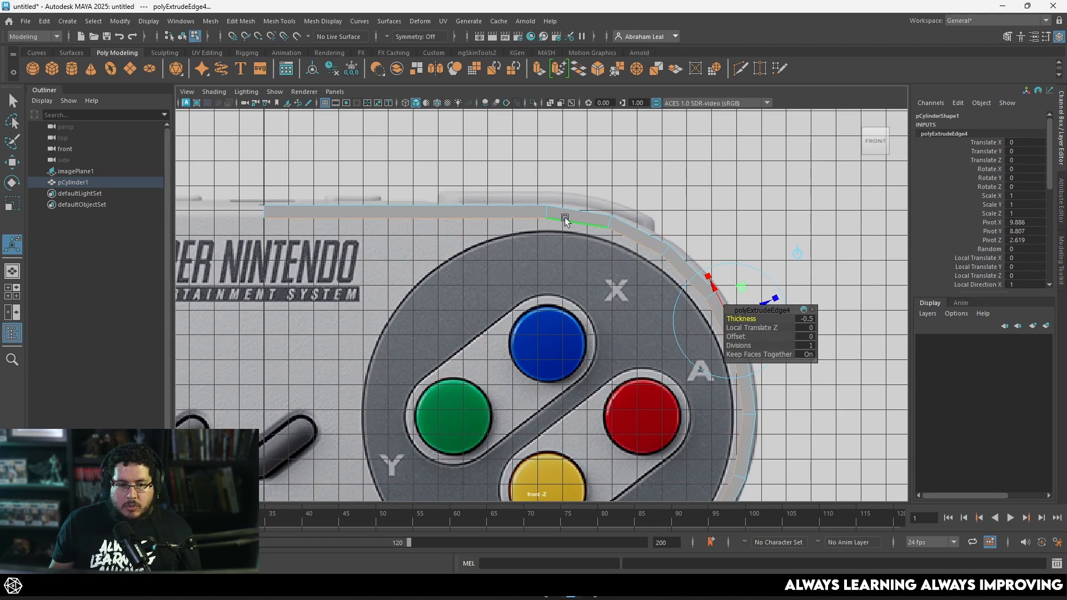
Examine how the extruded rim follows the controller's outline around the right side in the front view
{"action": "scroll", "coordinate": [566, 221], "scroll_direction": "down", "scroll_amount": 6}
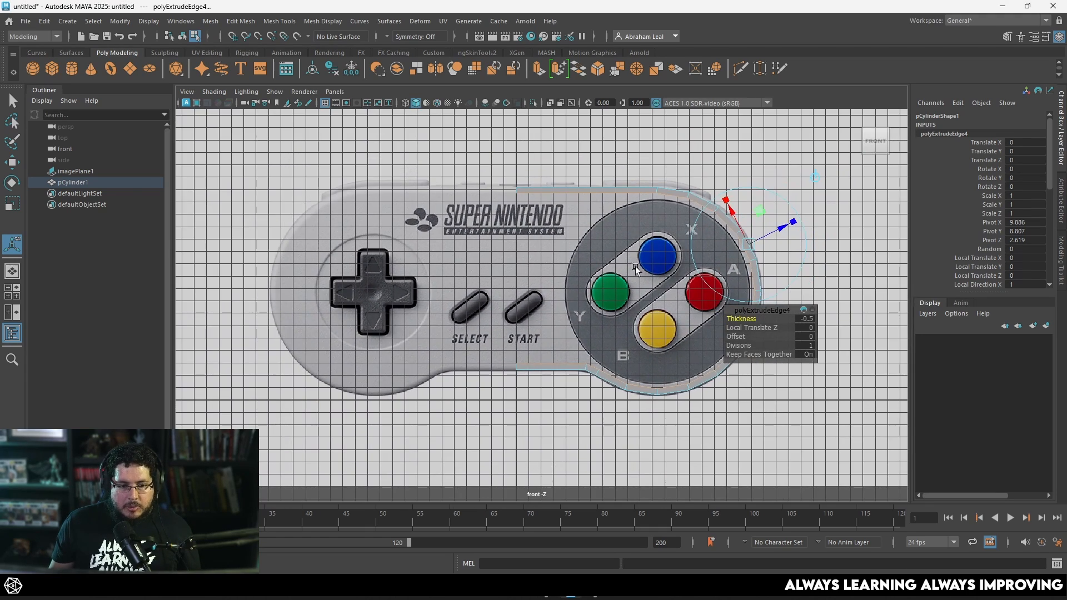
{"action": "scroll", "coordinate": [637, 270], "scroll_direction": "up", "scroll_amount": 3}
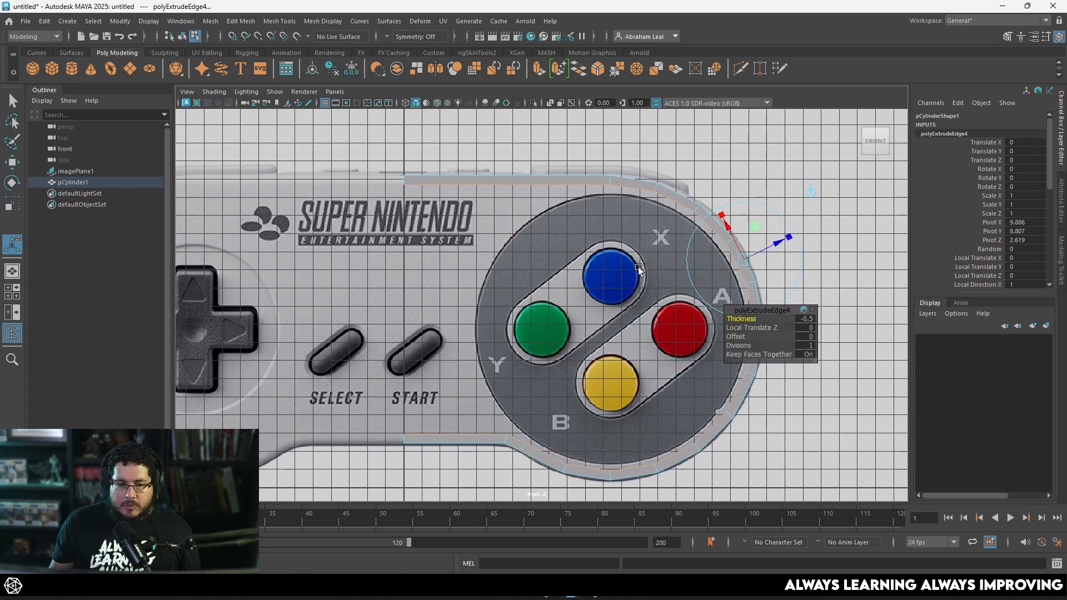
{"action": "scroll", "coordinate": [683, 257], "scroll_direction": "up", "scroll_amount": 2}
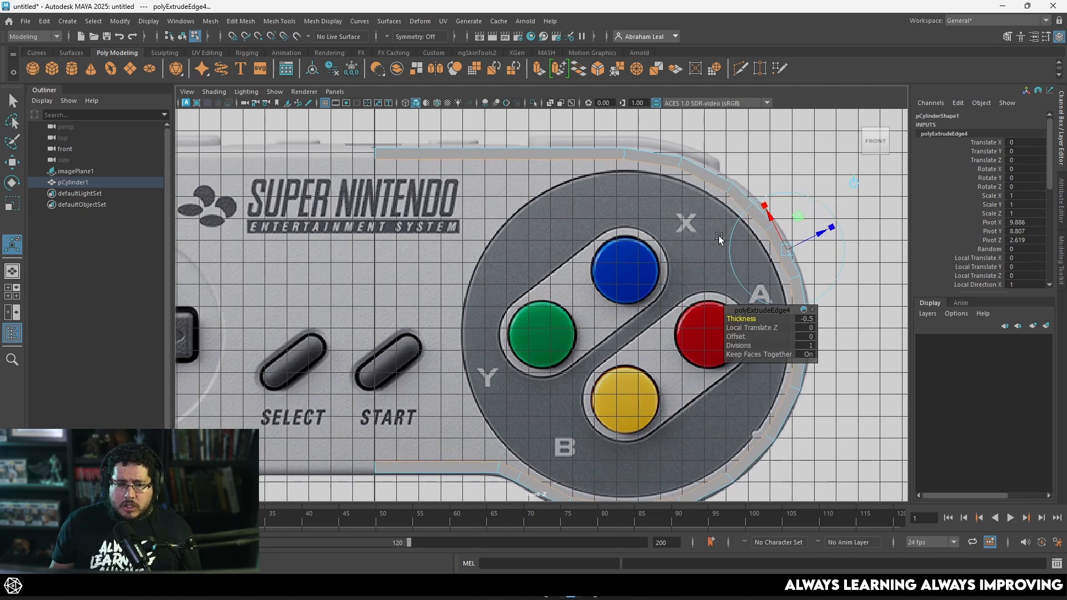
{"action": "scroll", "coordinate": [719, 238], "scroll_direction": "up", "scroll_amount": 3}
{"action": "middle_click_drag", "start_coordinate": [719, 239], "coordinate": [640, 284], "text": "alt"}
{"action": "scroll", "coordinate": [220, 178], "scroll_direction": "down", "scroll_amount": 1}
{"action": "scroll", "coordinate": [671, 209], "scroll_direction": "down", "scroll_amount": 2}
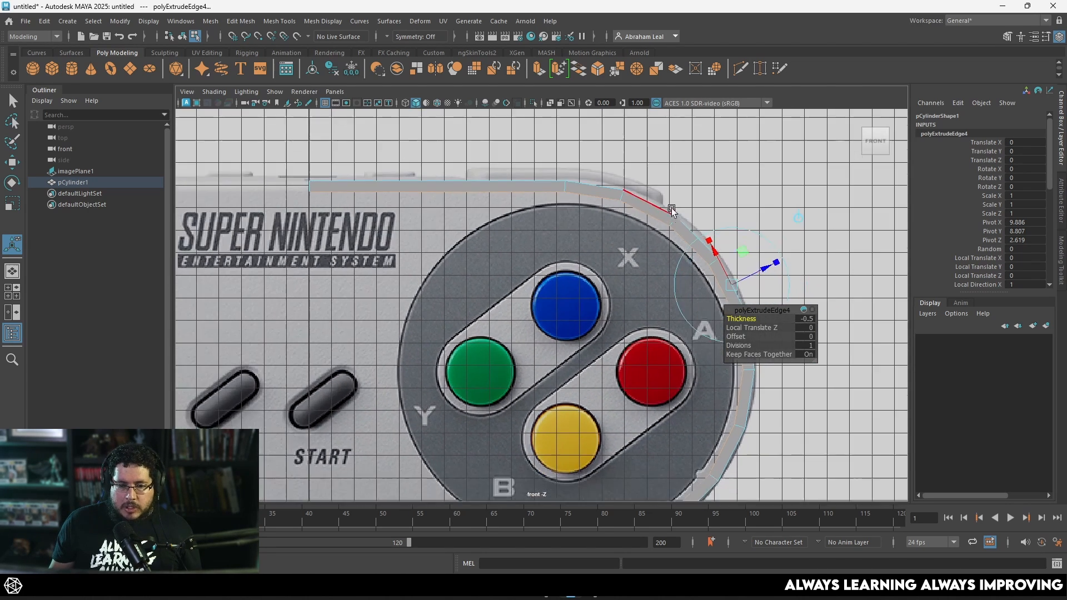
{"action": "middle_click_drag", "start_coordinate": [710, 444], "coordinate": [679, 338], "text": "alt"}
{"action": "scroll", "coordinate": [679, 339], "scroll_direction": "up", "scroll_amount": 3}
{"action": "scroll", "coordinate": [502, 136], "scroll_direction": "down", "scroll_amount": 2}
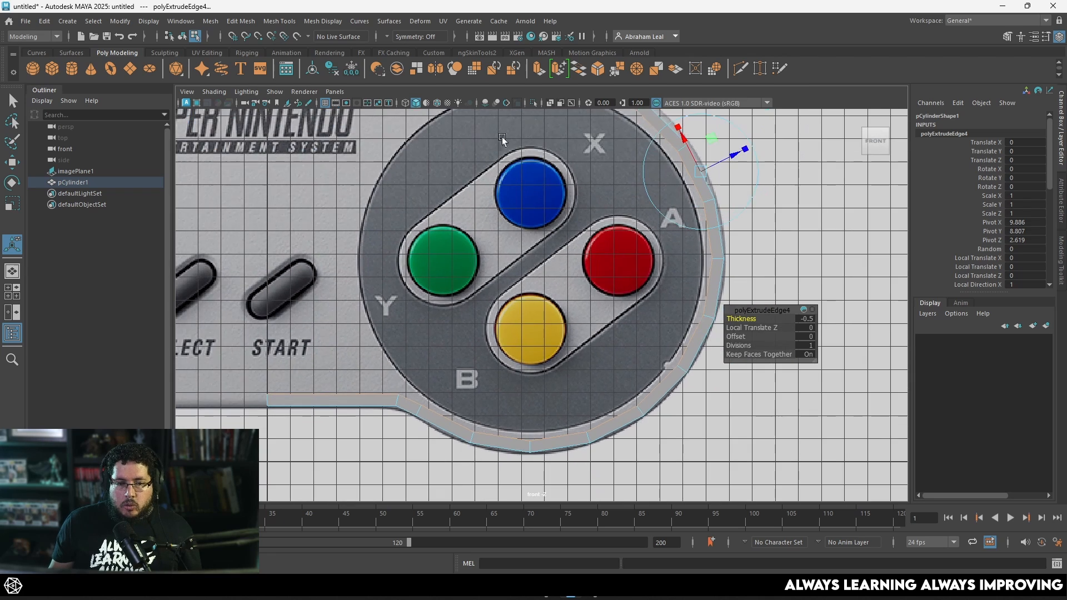
{"action": "middle_click_drag", "start_coordinate": [535, 221], "coordinate": [545, 296], "text": "alt"}
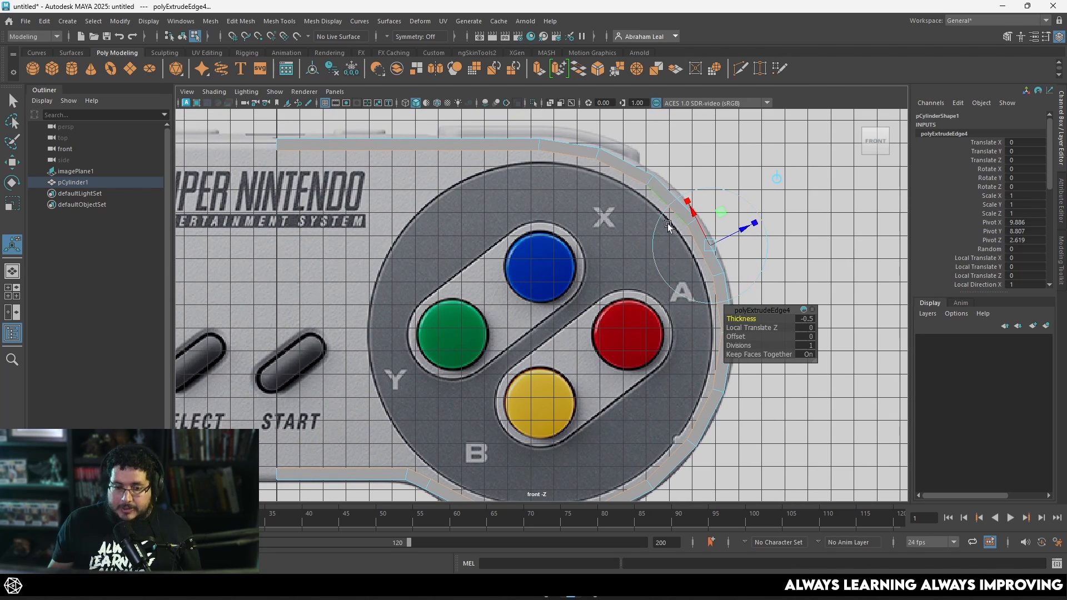
In the shaded perspective view, delete the outline strip's side wall faces, keeping only the thin front rim
{"action": "left_click", "coordinate": [822, 245]}
{"action": "key", "text": "space"}
{"action": "left_click", "coordinate": [822, 246]}
{"action": "key", "text": "5"}
{"action": "left_click_drag", "start_coordinate": [803, 255], "coordinate": [654, 290], "text": "alt"}
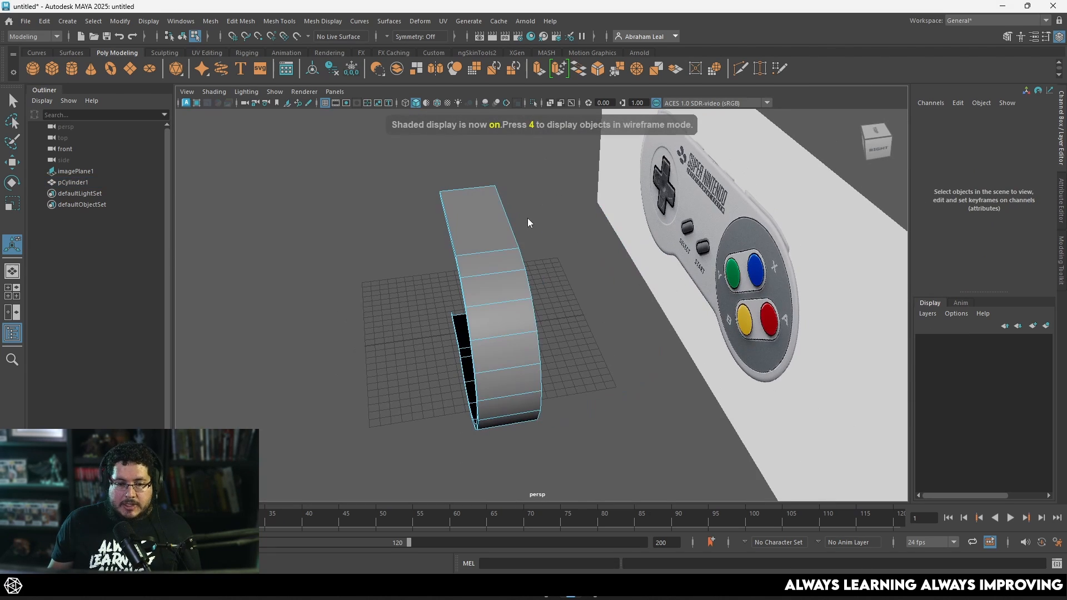
{"action": "key", "text": "q"}
{"action": "left_click", "coordinate": [501, 241]}
{"action": "double_click", "coordinate": [510, 268], "text": "shift"}
{"action": "key", "text": "Delete"}
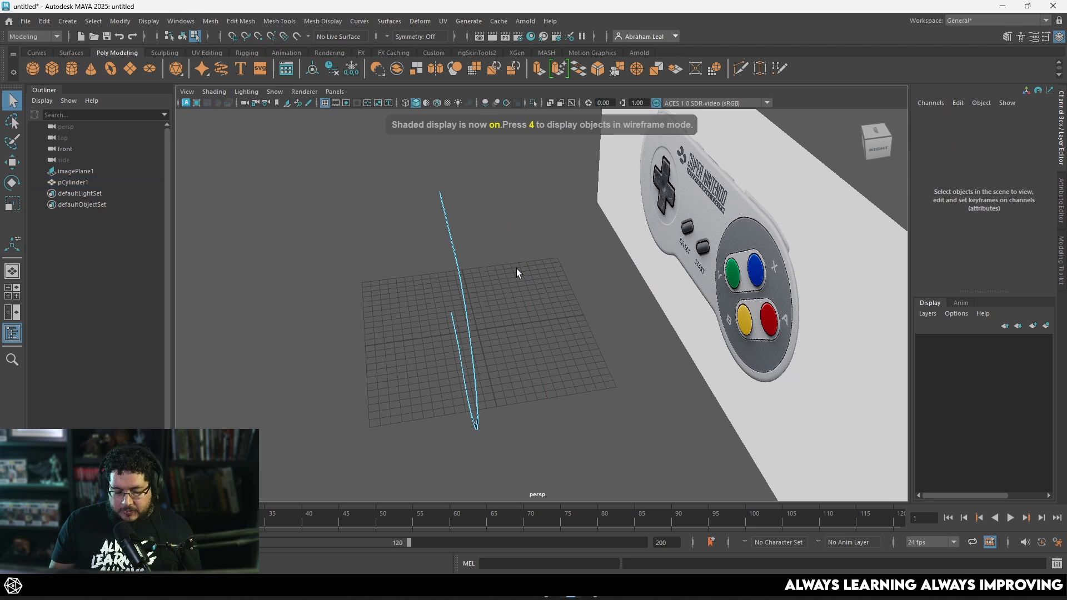
{"action": "left_click_drag", "start_coordinate": [509, 247], "coordinate": [578, 198], "text": "alt"}
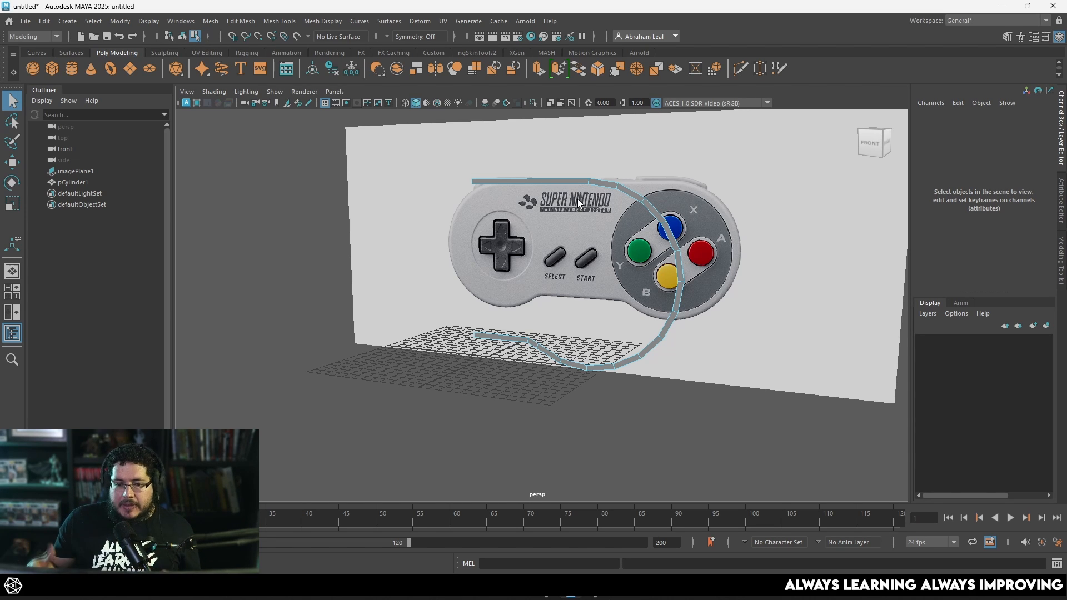
Compare the remaining front rim with the reference image around the face buttons in the front view
{"action": "key", "text": "space"}
{"action": "left_click_drag", "start_coordinate": [636, 159], "coordinate": [635, 173]}
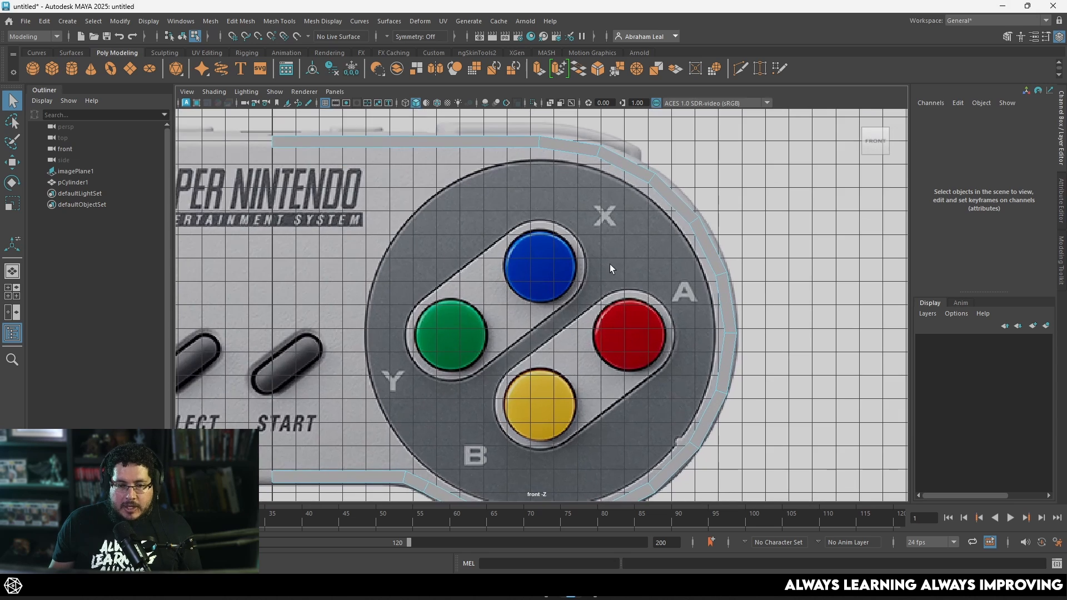
{"action": "scroll", "coordinate": [576, 277], "scroll_direction": "down", "scroll_amount": 2}
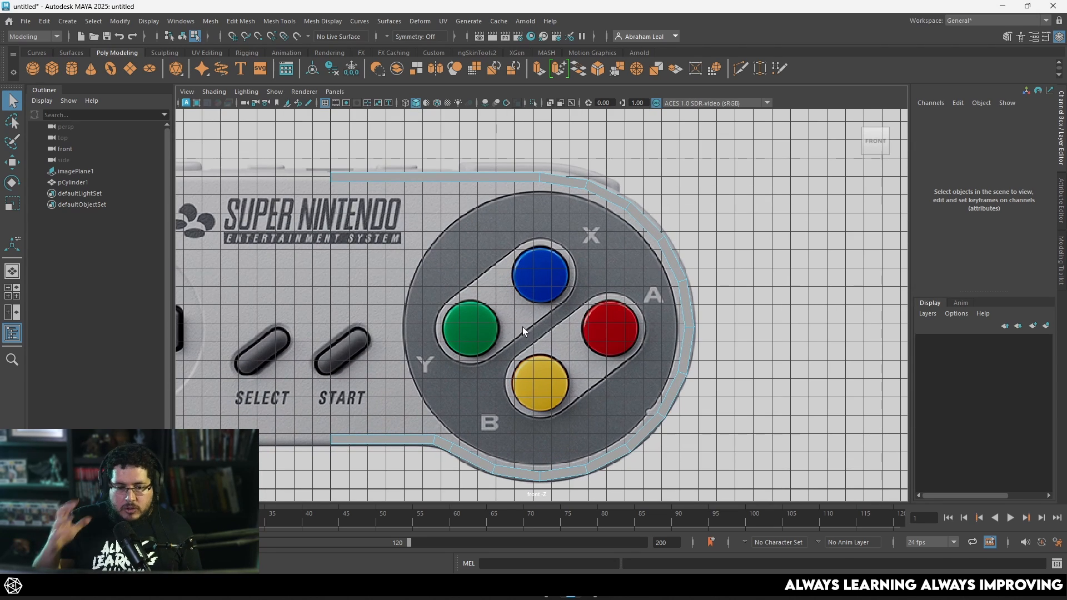
{"action": "scroll", "coordinate": [528, 314], "scroll_direction": "up", "scroll_amount": 3}
{"action": "scroll", "coordinate": [569, 267], "scroll_direction": "down", "scroll_amount": 3}
{"action": "middle_click_drag", "start_coordinate": [599, 335], "coordinate": [609, 317], "text": "alt"}
{"action": "scroll", "coordinate": [569, 267], "scroll_direction": "up", "scroll_amount": 2}
{"action": "right_click_drag", "start_coordinate": [609, 317], "coordinate": [538, 287], "text": "alt"}
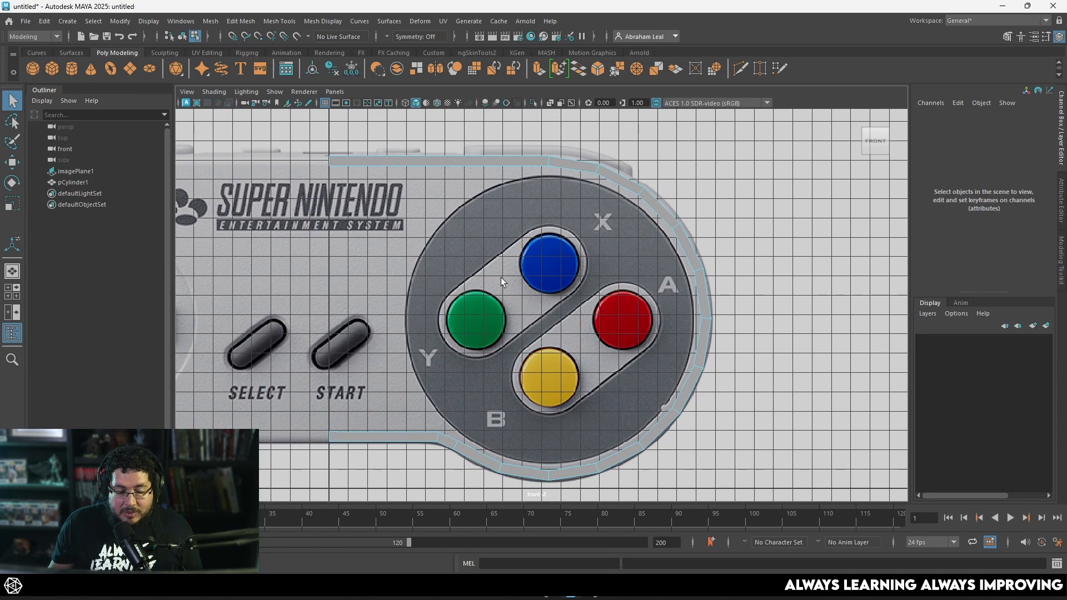
{"action": "middle_click_drag", "start_coordinate": [649, 348], "coordinate": [641, 333], "text": "alt"}
{"action": "right_click_drag", "start_coordinate": [536, 192], "coordinate": [482, 270], "text": "alt"}
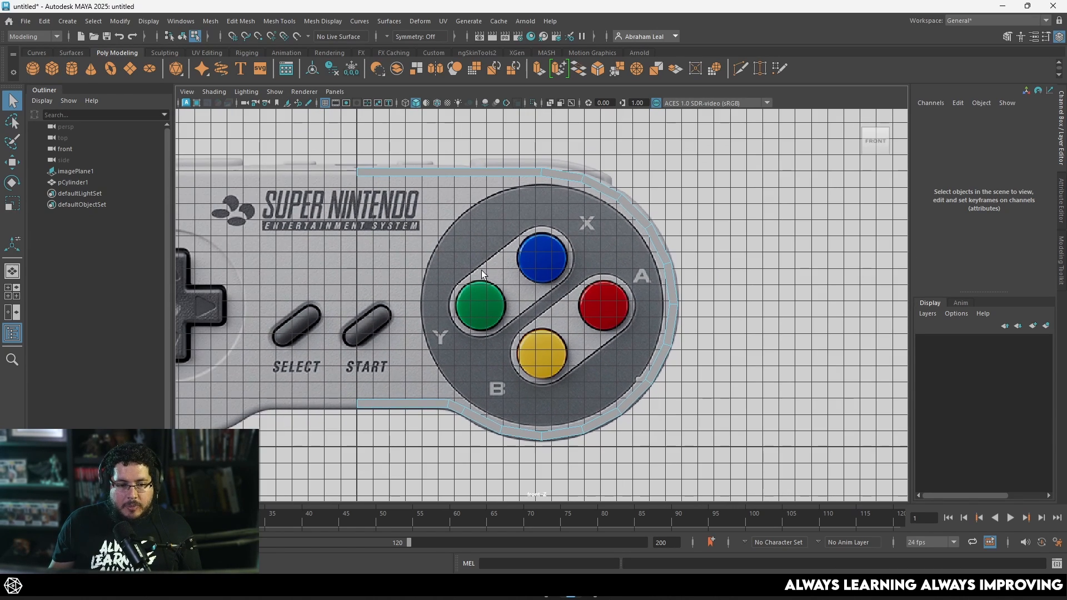
Create a polygon cylinder over the centre of the four face buttons and rotate it 90 degrees about X
{"action": "left_click", "coordinate": [72, 65]}
{"action": "key", "text": "w"}
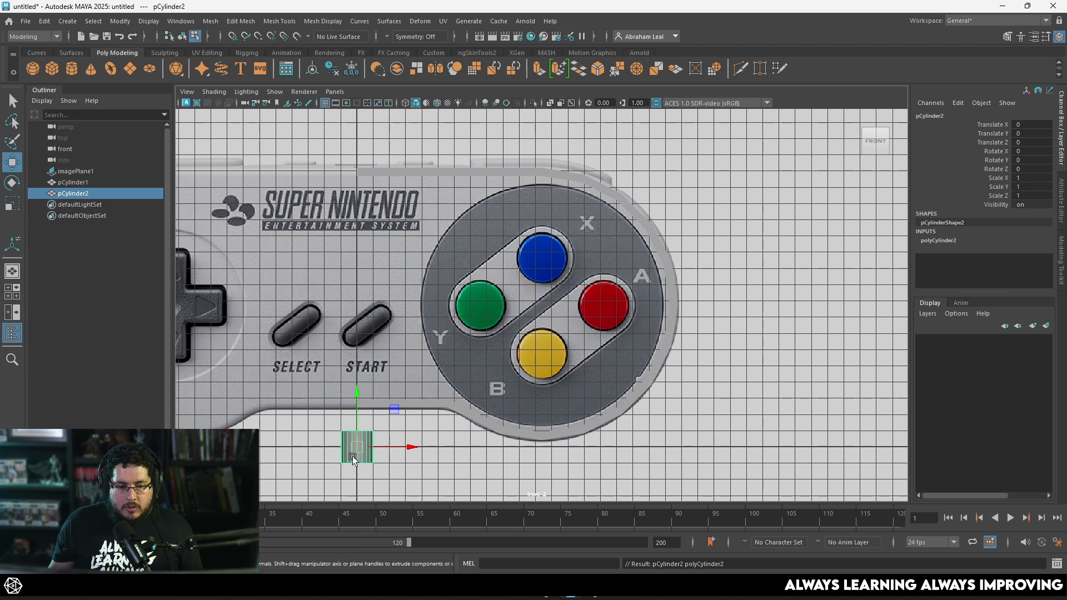
{"action": "left_click_drag", "start_coordinate": [354, 445], "coordinate": [867, 231]}
{"action": "key", "text": "e"}
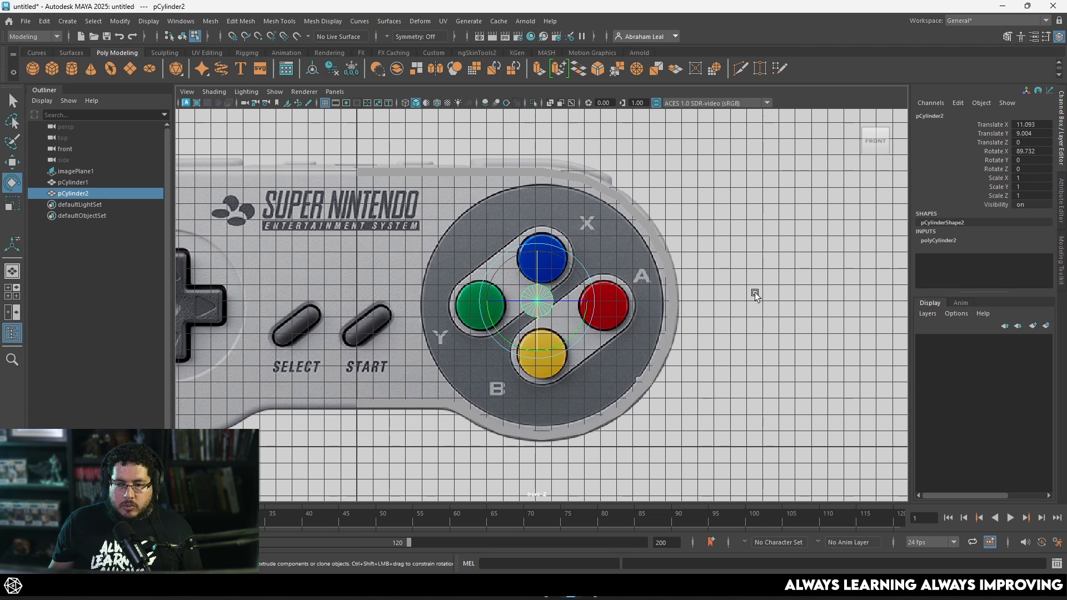
{"action": "key", "text": "ctrl+z"}
{"action": "key", "text": "j"}
{"action": "left_click_drag", "start_coordinate": [537, 264], "coordinate": [714, 288]}
Scale the cylinder uniformly to about 7.46 and align it with the dark button circle at about X 11.4, Y 8.77
{"action": "key", "text": "r"}
{"action": "key", "text": "w"}
{"action": "left_click_drag", "start_coordinate": [539, 305], "coordinate": [543, 309]}
{"action": "key", "text": "r"}
{"action": "key", "text": "w"}
{"action": "key", "text": "r"}
{"action": "key", "text": "w"}
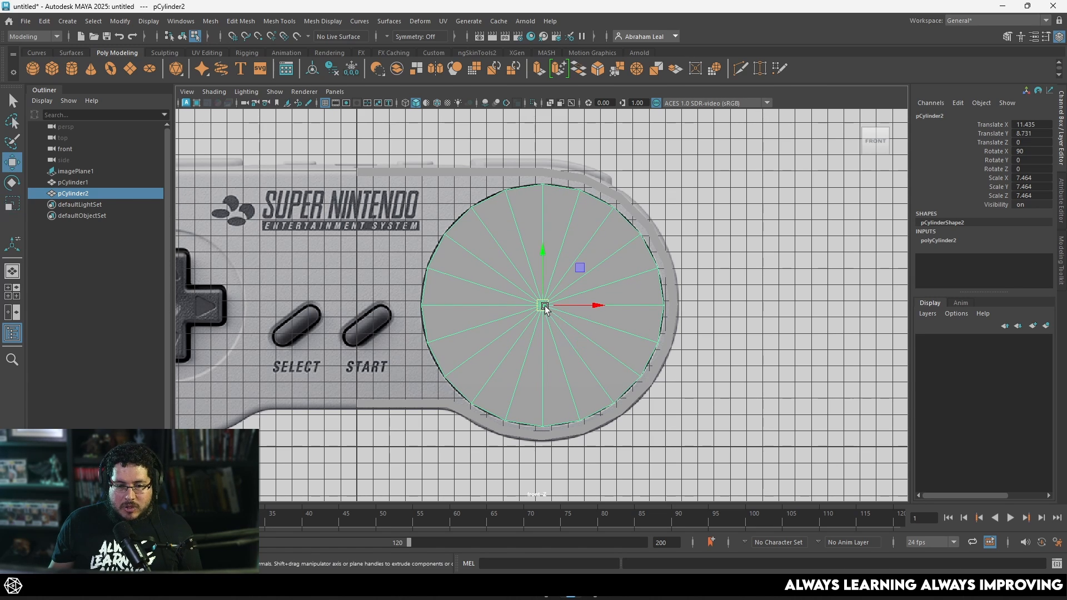
{"action": "left_click_drag", "start_coordinate": [543, 305], "coordinate": [543, 307]}
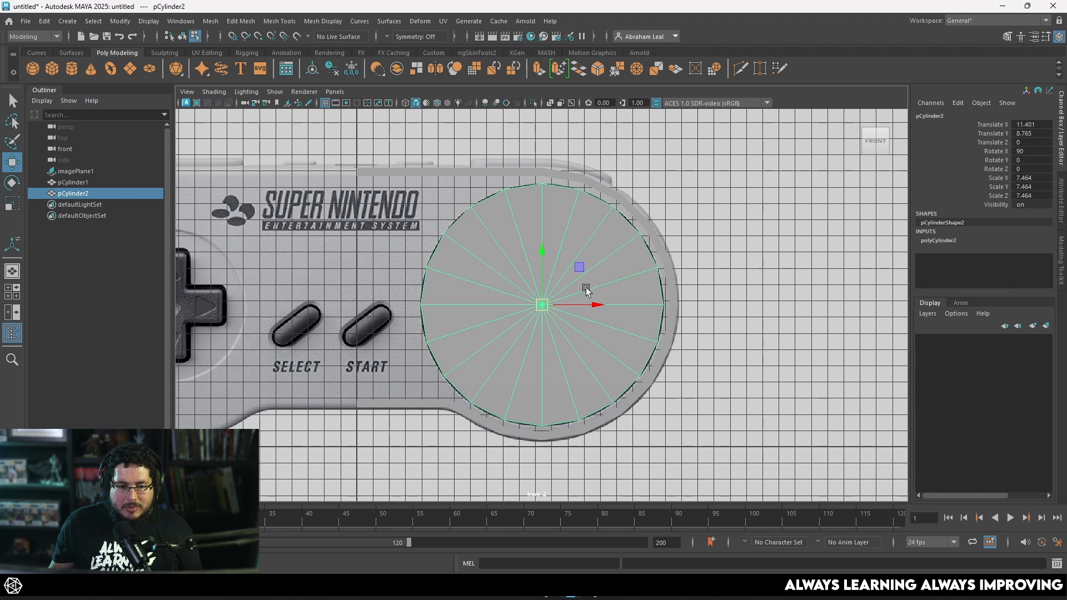
Delete the cap faces of the cylinder over the face buttons
{"action": "right_click_drag", "start_coordinate": [586, 256], "coordinate": [589, 271]}
{"action": "left_click_drag", "start_coordinate": [589, 269], "coordinate": [485, 377]}
{"action": "key", "text": "Delete"}
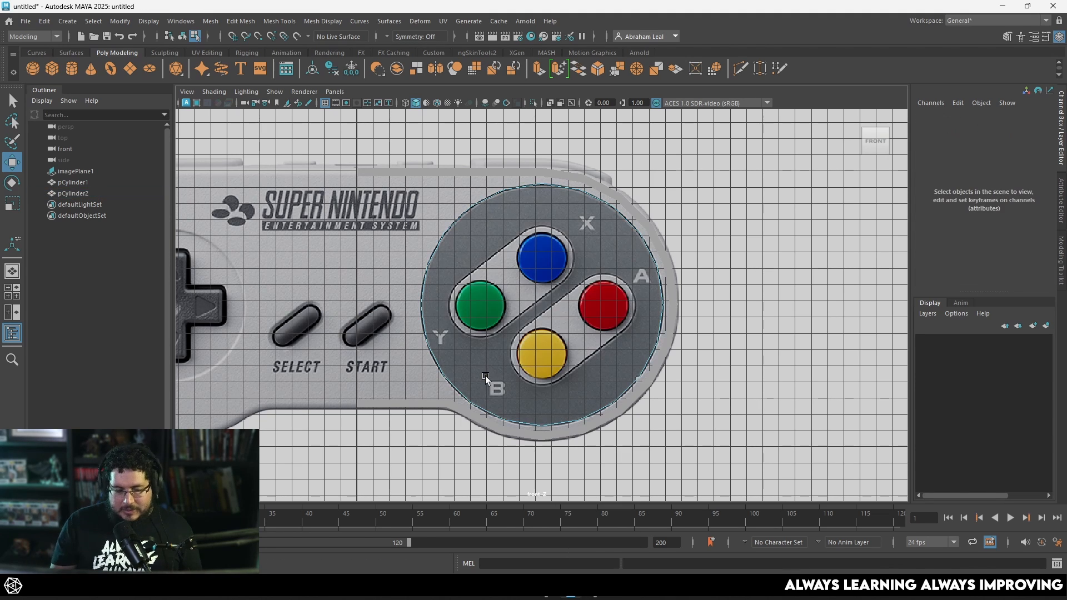
Extrude the open cylinder's front border edges inward with the Thickness setting to form a narrow flat ring
{"action": "right_click", "coordinate": [594, 200]}
{"action": "right_click_drag", "start_coordinate": [582, 192], "coordinate": [583, 168]}
{"action": "double_click", "coordinate": [593, 199]}
{"action": "key", "text": "ctrl+e"}
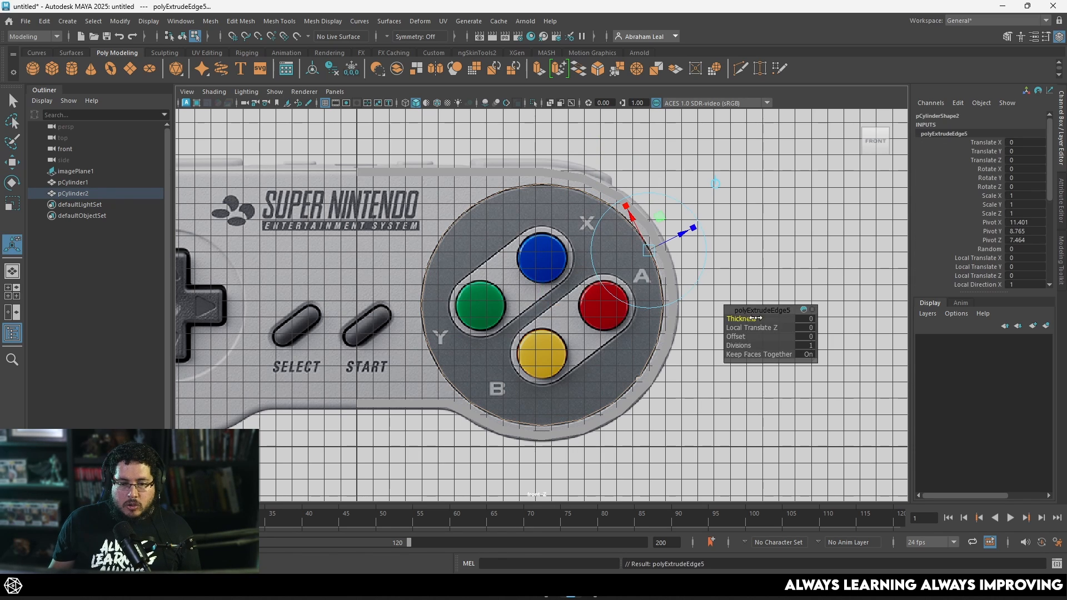
{"action": "left_click_drag", "start_coordinate": [740, 318], "coordinate": [503, 247]}
In the perspective view, delete the button cylinder's side wall faces, keeping only the flat ring
{"action": "key", "text": "space"}
{"action": "right_click_drag", "start_coordinate": [499, 245], "coordinate": [499, 262]}
{"action": "key", "text": "q"}
{"action": "left_click_drag", "start_coordinate": [499, 261], "coordinate": [564, 222], "text": "alt"}
{"action": "scroll", "coordinate": [568, 209], "scroll_direction": "down", "scroll_amount": 2}
{"action": "left_click_drag", "start_coordinate": [600, 153], "coordinate": [475, 472]}
{"action": "key", "text": "Delete"}
Return to object mode and move the button ring back along Z to about -4.85, near the outline rim
{"action": "left_click_drag", "start_coordinate": [409, 282], "coordinate": [500, 325], "text": "alt"}
{"action": "right_click_drag", "start_coordinate": [467, 255], "coordinate": [472, 214]}
{"action": "right_click_drag", "start_coordinate": [505, 313], "coordinate": [561, 233]}
{"action": "key", "text": "w"}
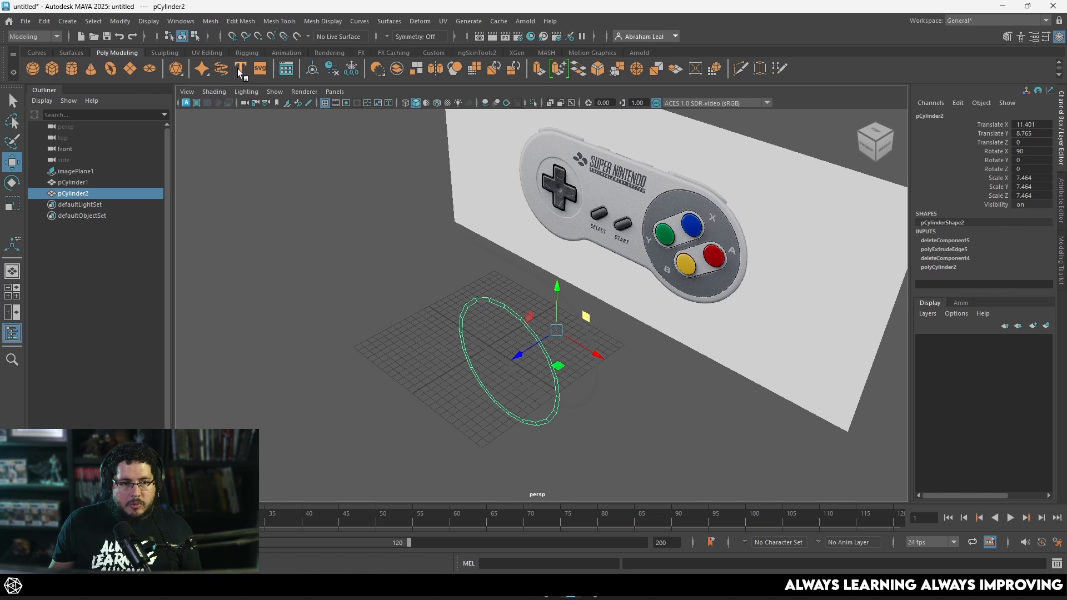
{"action": "left_click_drag", "start_coordinate": [489, 277], "coordinate": [424, 332], "text": "alt"}
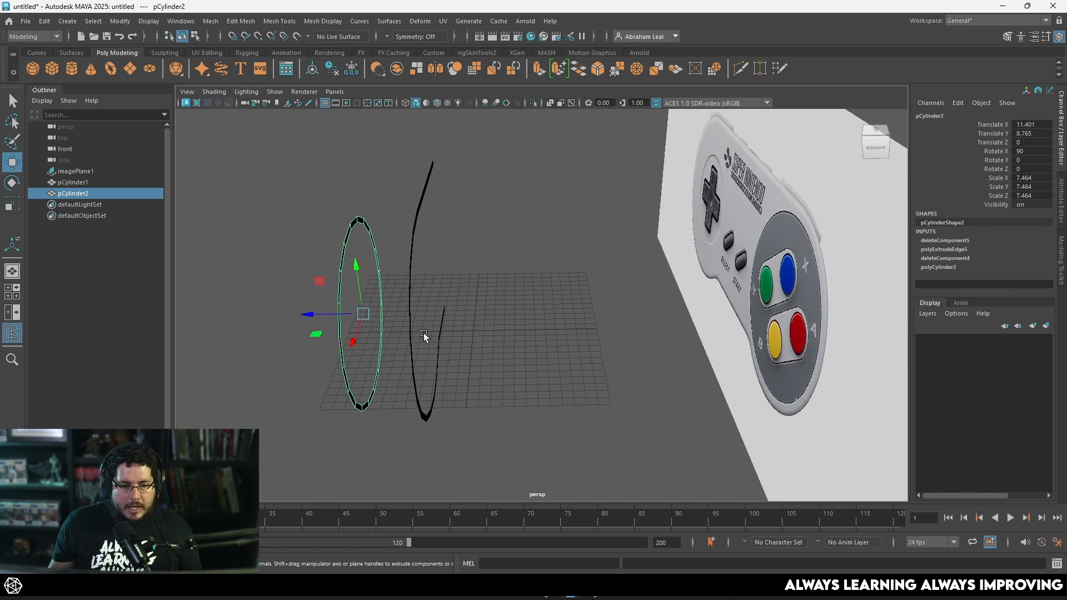
{"action": "left_click_drag", "start_coordinate": [314, 315], "coordinate": [518, 326]}
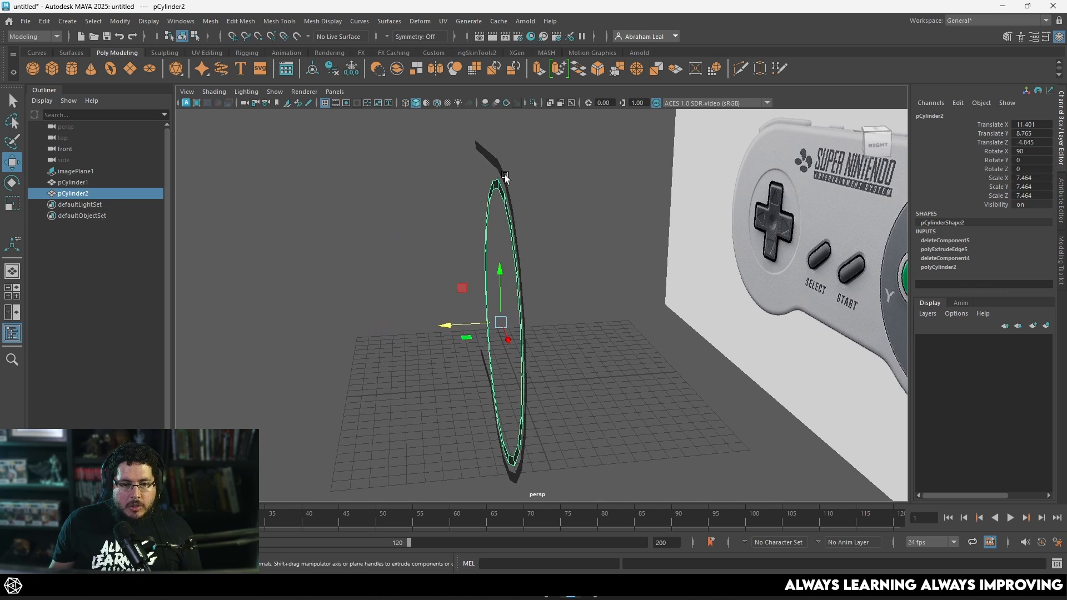
Select the outline rim and display the front view in wireframe over the reference image
{"action": "left_click_drag", "start_coordinate": [521, 199], "coordinate": [626, 217], "text": "alt"}
{"action": "left_click_drag", "start_coordinate": [591, 272], "coordinate": [591, 198], "text": "alt"}
{"action": "left_click", "coordinate": [569, 174]}
{"action": "left_click_drag", "start_coordinate": [595, 328], "coordinate": [676, 298], "text": "alt"}
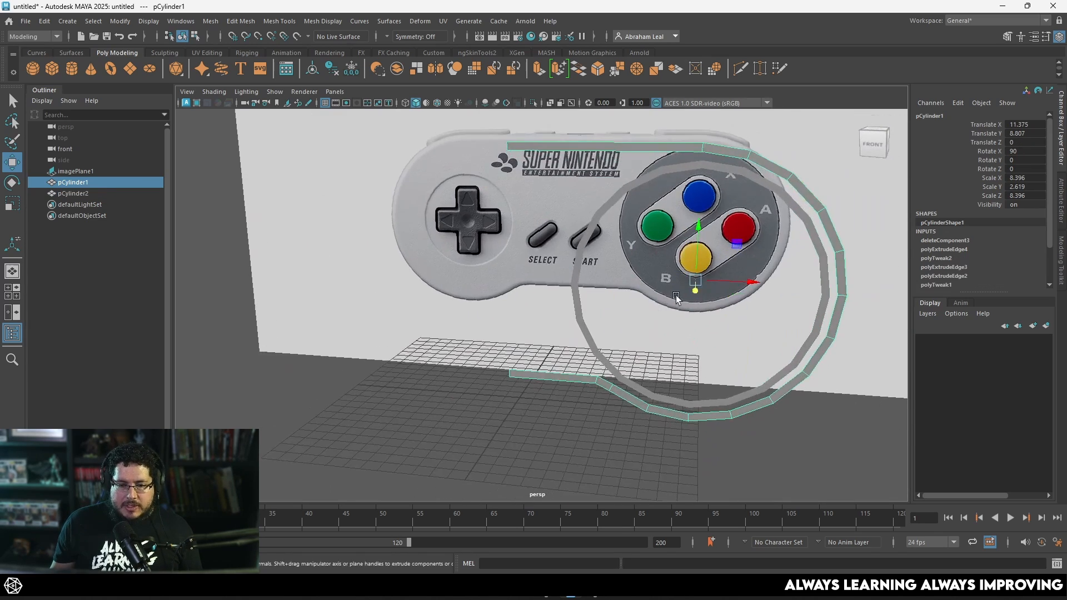
{"action": "middle_click_drag", "start_coordinate": [676, 298], "coordinate": [636, 299], "text": "alt"}
{"action": "key", "text": "space"}
{"action": "left_click_drag", "start_coordinate": [637, 299], "coordinate": [644, 331]}
{"action": "key", "text": "4"}
{"action": "scroll", "coordinate": [561, 216], "scroll_direction": "up", "scroll_amount": 3}
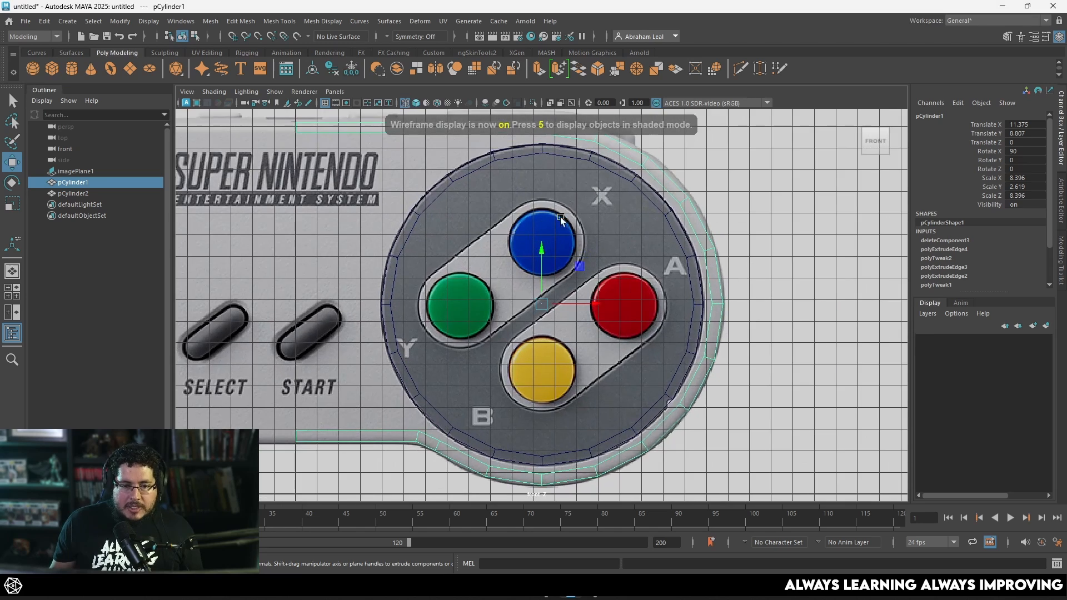
Compare the button ring and outline rim with each other, and inspect the D-pad circle in the reference
{"action": "left_click", "coordinate": [531, 237]}
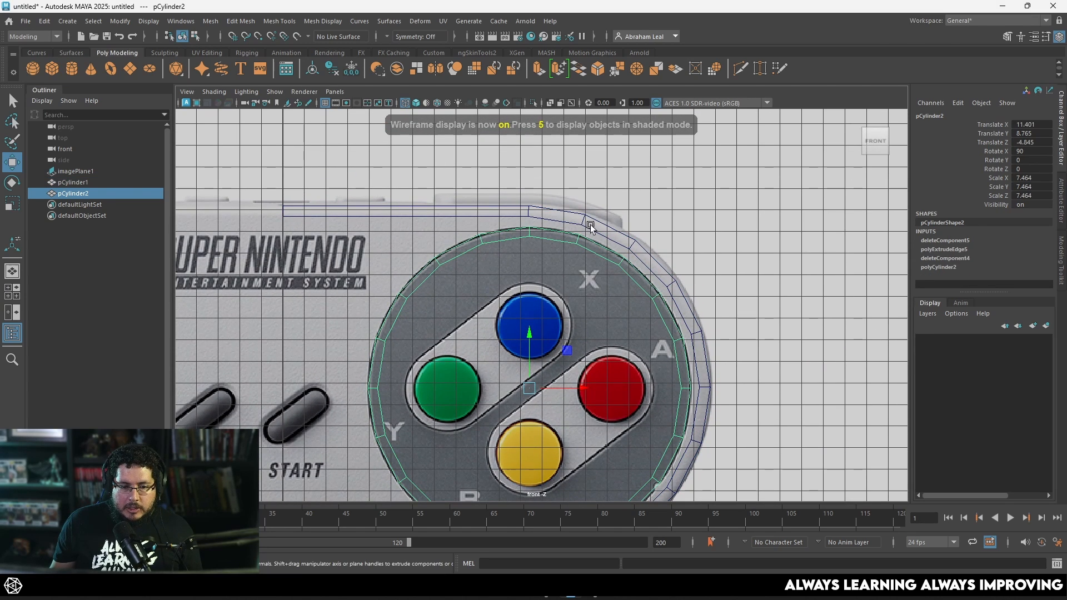
{"action": "middle_click_drag", "start_coordinate": [590, 225], "coordinate": [584, 168], "text": "alt"}
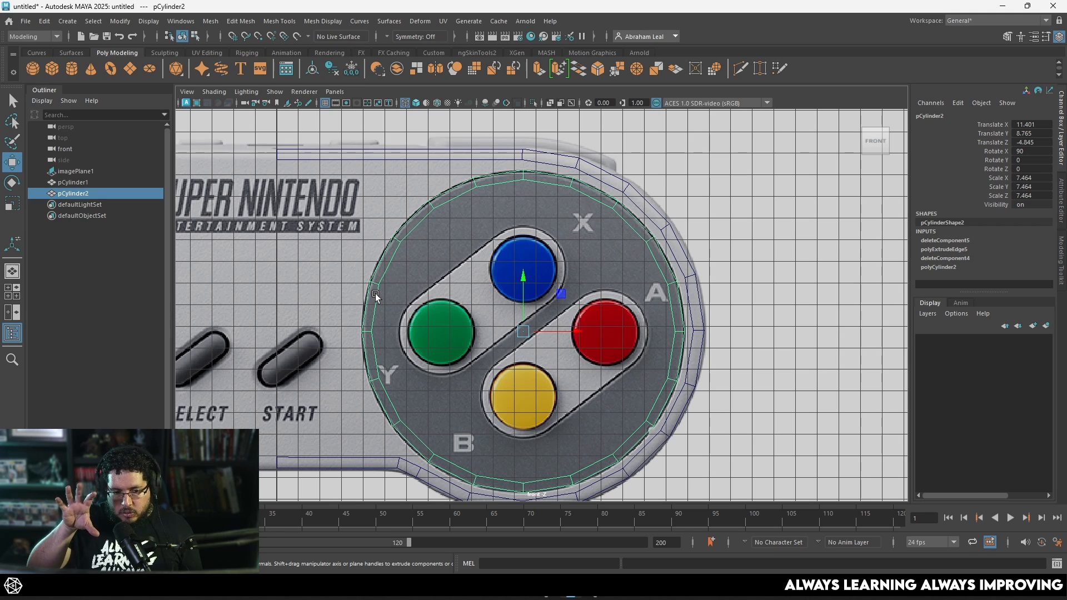
{"action": "left_click", "coordinate": [469, 155]}
{"action": "left_click", "coordinate": [525, 148]}
{"action": "middle_click_drag", "start_coordinate": [226, 324], "coordinate": [577, 272], "text": "alt"}
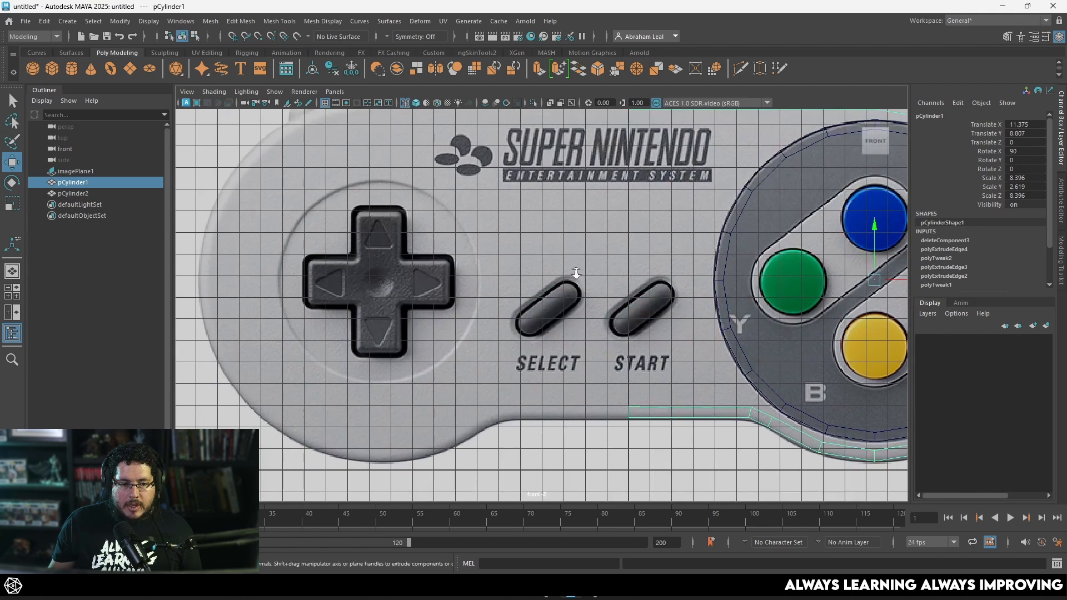
{"action": "right_click_drag", "start_coordinate": [576, 273], "coordinate": [564, 273], "text": "alt"}
{"action": "middle_click_drag", "start_coordinate": [564, 273], "coordinate": [495, 275], "text": "alt"}
Duplicate the button ring and move the copy along X over the D-pad
{"action": "left_click", "coordinate": [655, 214]}
{"action": "middle_click_drag", "start_coordinate": [640, 293], "coordinate": [635, 291], "text": "alt"}
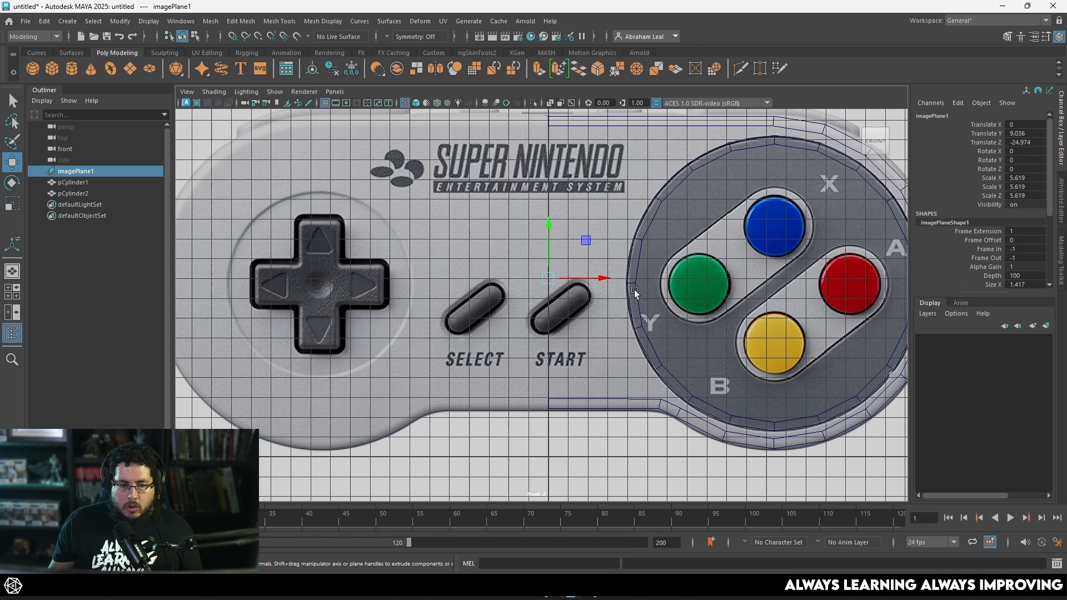
{"action": "left_click", "coordinate": [652, 220]}
{"action": "middle_click_drag", "start_coordinate": [651, 220], "coordinate": [592, 246], "text": "alt"}
{"action": "key", "text": "ctrl+d"}
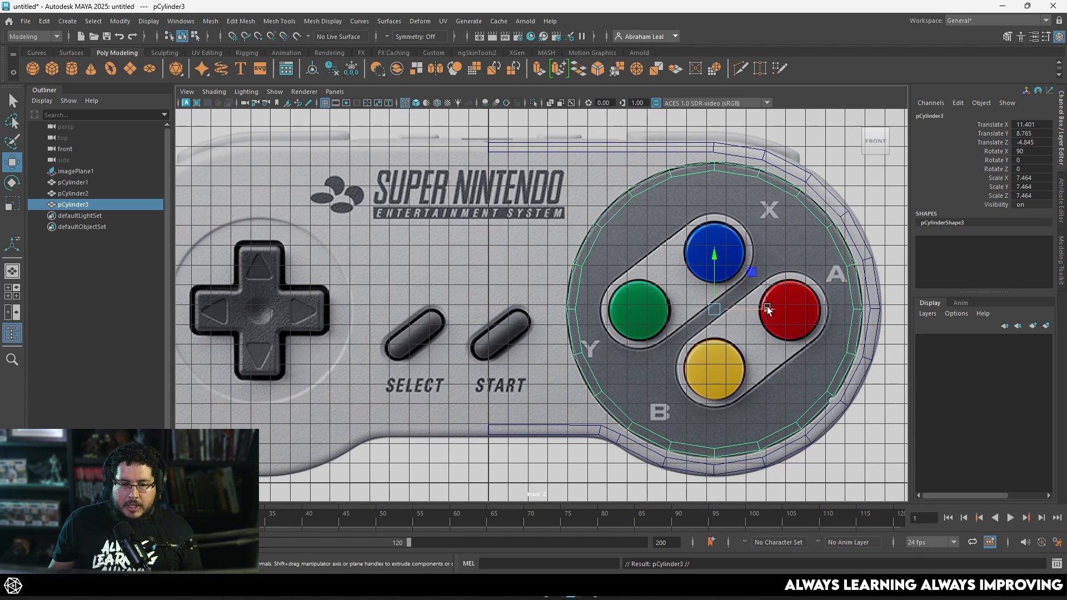
{"action": "left_click_drag", "start_coordinate": [767, 307], "coordinate": [329, 310]}
Scale the duplicate ring uniformly to about 4.7 and align it with the D-pad circle at about X -11.54, Y 8.74
{"action": "middle_click_drag", "start_coordinate": [353, 317], "coordinate": [690, 286], "text": "alt"}
{"action": "right_click_drag", "start_coordinate": [690, 286], "coordinate": [711, 286], "text": "alt"}
{"action": "key", "text": "r"}
{"action": "mouse_move", "coordinate": [629, 273]}
{"action": "left_mouse_down"}
{"action": "mouse_move", "coordinate": [525, 267]}
{"action": "mouse_move", "coordinate": [622, 278]}
{"action": "mouse_move", "coordinate": [613, 277]}
{"action": "left_mouse_up"}
{"action": "key", "text": "w"}
{"action": "key", "text": "r"}
{"action": "key", "text": "w"}
{"action": "key", "text": "r"}
{"action": "key", "text": "w"}
{"action": "scroll", "coordinate": [742, 285], "scroll_direction": "down", "scroll_amount": 1}
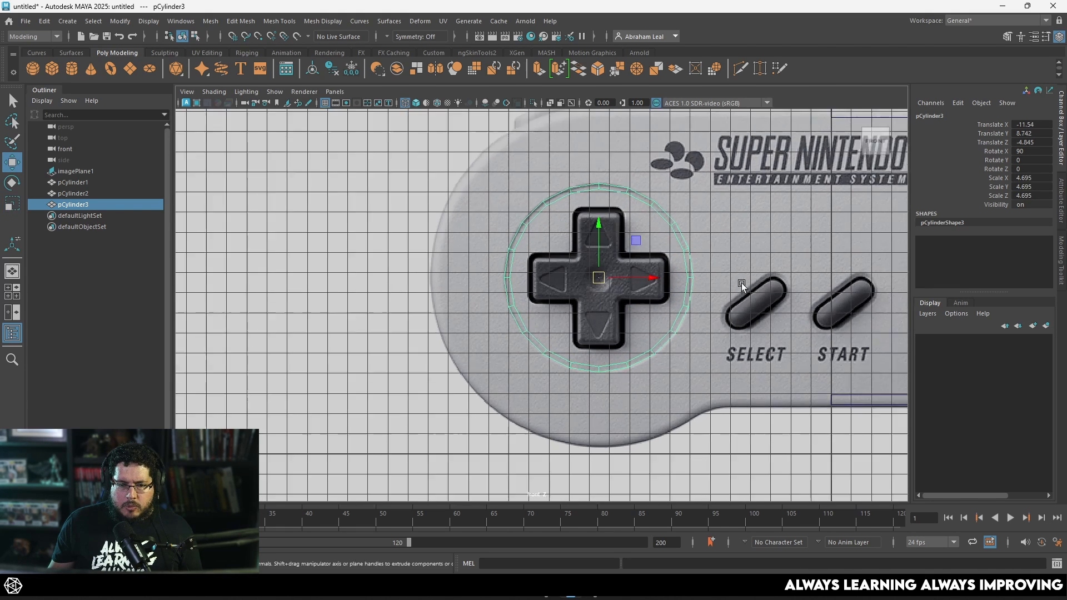
Select the outline rim and the face-button ring and combine them into one mesh
{"action": "scroll", "coordinate": [742, 284], "scroll_direction": "down", "scroll_amount": 1}
{"action": "middle_click_drag", "start_coordinate": [742, 284], "coordinate": [511, 303], "text": "alt"}
{"action": "left_click_drag", "start_coordinate": [610, 167], "coordinate": [609, 170]}
{"action": "middle_click_drag", "start_coordinate": [640, 219], "coordinate": [589, 244], "text": "alt"}
{"action": "scroll", "coordinate": [588, 244], "scroll_direction": "down", "scroll_amount": 1}
{"action": "scroll", "coordinate": [623, 236], "scroll_direction": "up", "scroll_amount": 4}
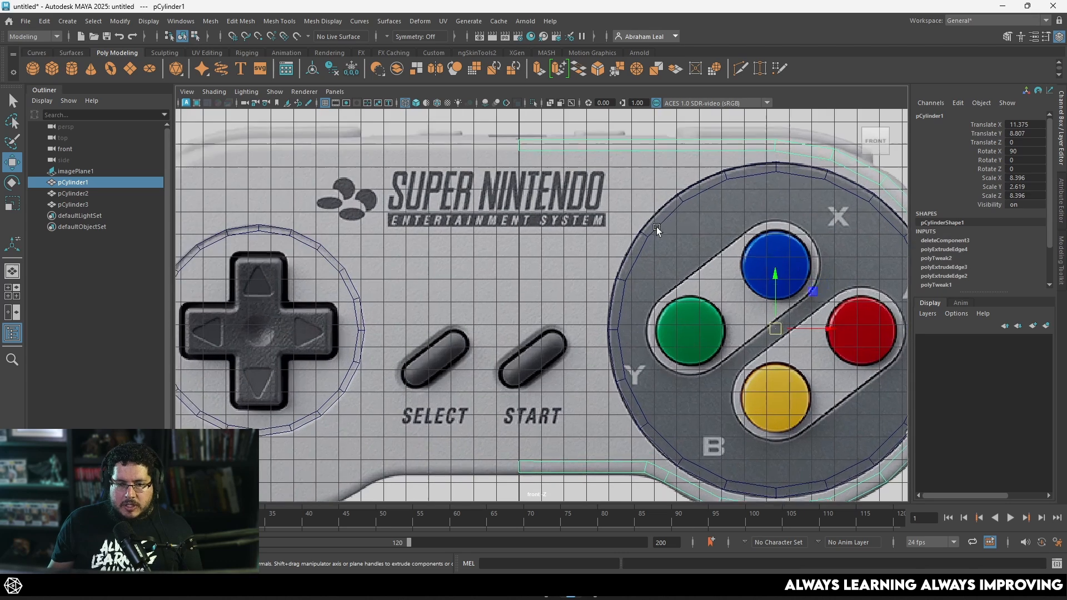
{"action": "scroll", "coordinate": [676, 221], "scroll_direction": "down", "scroll_amount": 4}
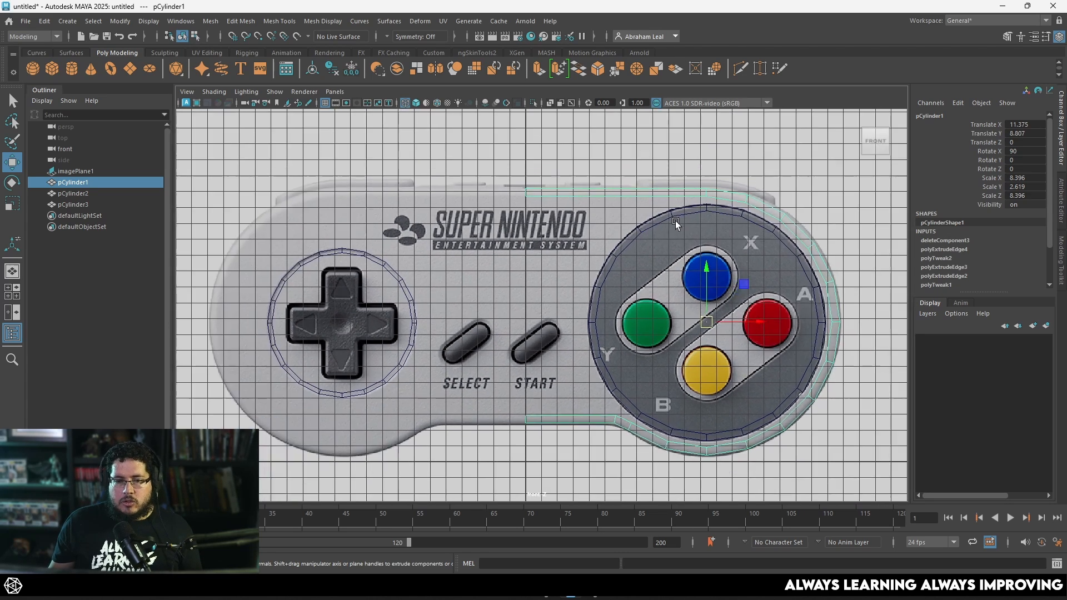
{"action": "scroll", "coordinate": [708, 226], "scroll_direction": "up", "scroll_amount": 4}
{"action": "left_click", "coordinate": [718, 180], "text": "shift"}
{"action": "middle_click_drag", "start_coordinate": [773, 219], "coordinate": [642, 237], "text": "alt"}
{"action": "scroll", "coordinate": [641, 237], "scroll_direction": "down", "scroll_amount": 1}
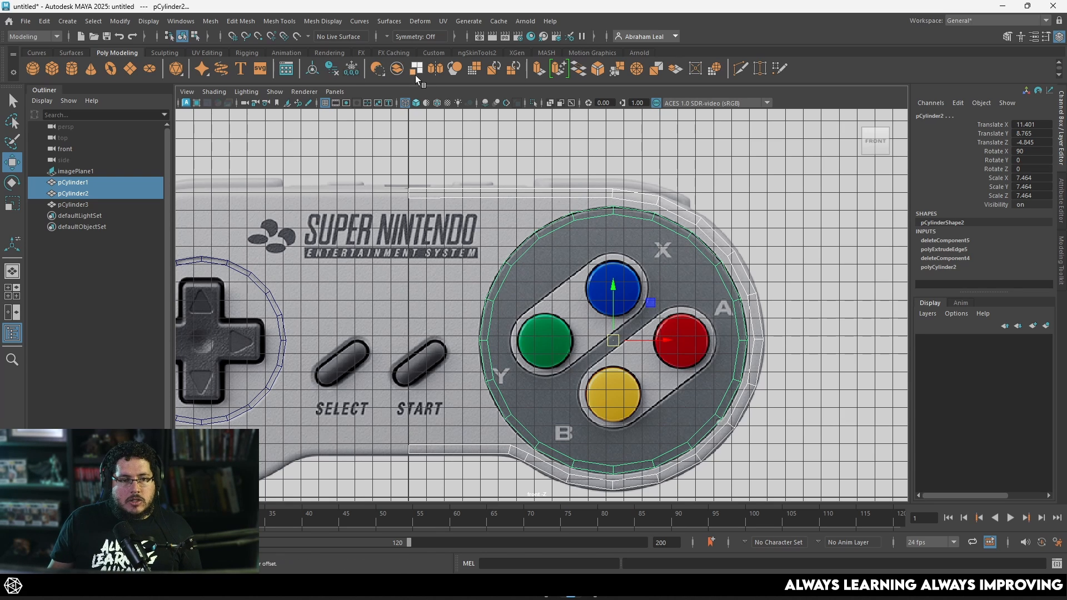
{"action": "left_click", "coordinate": [398, 68]}
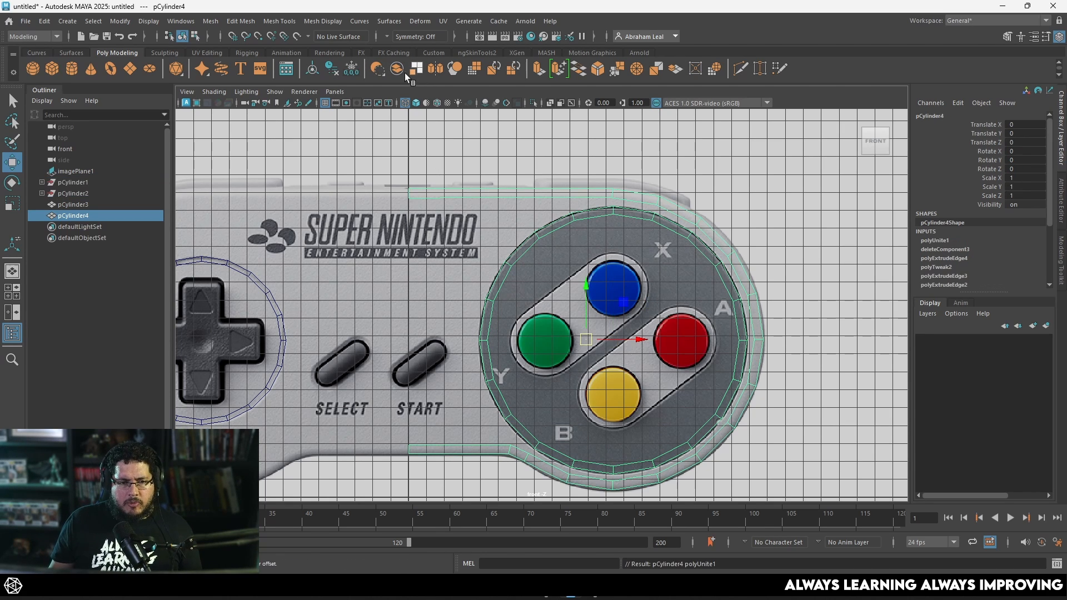
{"action": "scroll", "coordinate": [611, 219], "scroll_direction": "up", "scroll_amount": 3}
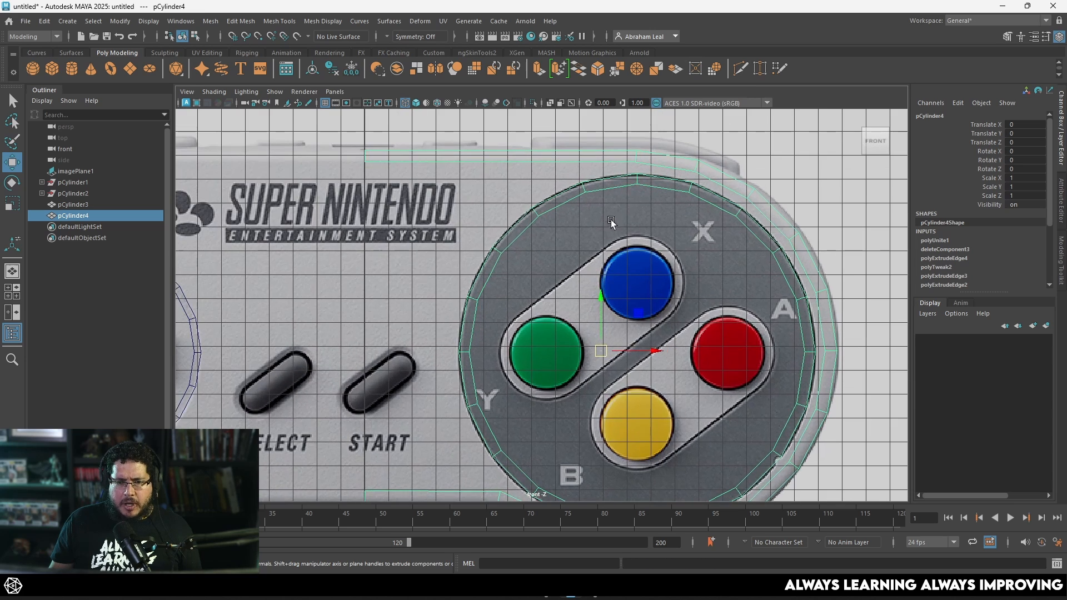
Fill the gap between the face-button ring and the outline rim with Quad Draw faces, from the top around to the right side
{"action": "left_click", "coordinate": [781, 67]}
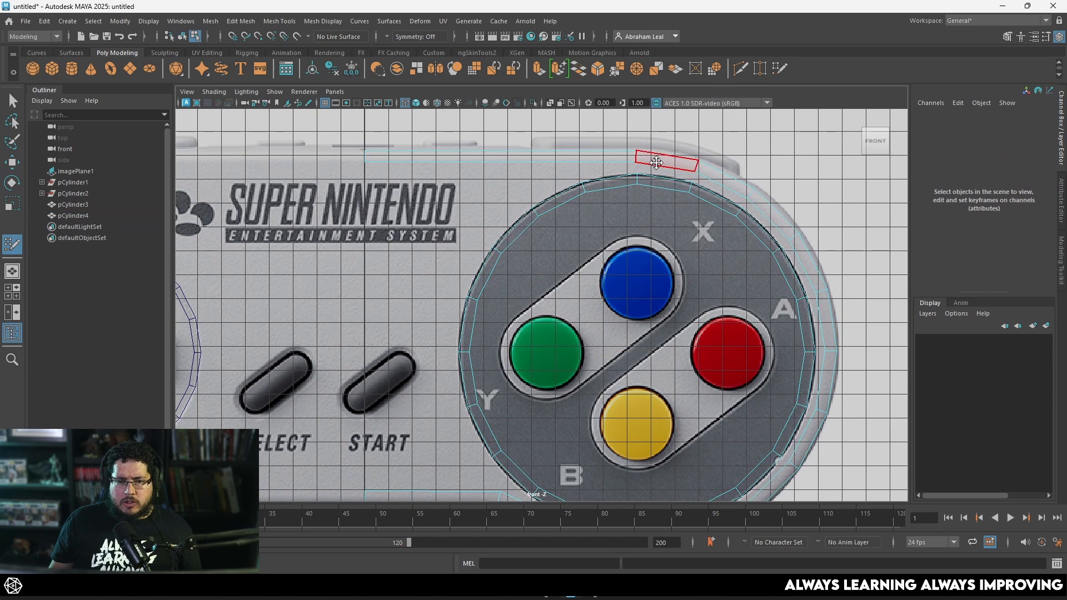
{"action": "scroll", "coordinate": [667, 173], "scroll_direction": "up", "scroll_amount": 3}
{"action": "middle_click_drag", "start_coordinate": [667, 173], "coordinate": [578, 345], "text": "alt"}
{"action": "scroll", "coordinate": [656, 282], "scroll_direction": "up", "scroll_amount": 5}
{"action": "mouse_move", "coordinate": [658, 281]}
{"action": "middle_mouse_down", "text": "alt"}
{"action": "mouse_move", "coordinate": [589, 410]}
{"action": "mouse_move", "coordinate": [578, 250]}
{"action": "middle_mouse_up", "text": "alt"}
{"action": "left_click", "coordinate": [597, 257], "text": "shift"}
{"action": "left_click", "coordinate": [708, 287], "text": "shift"}
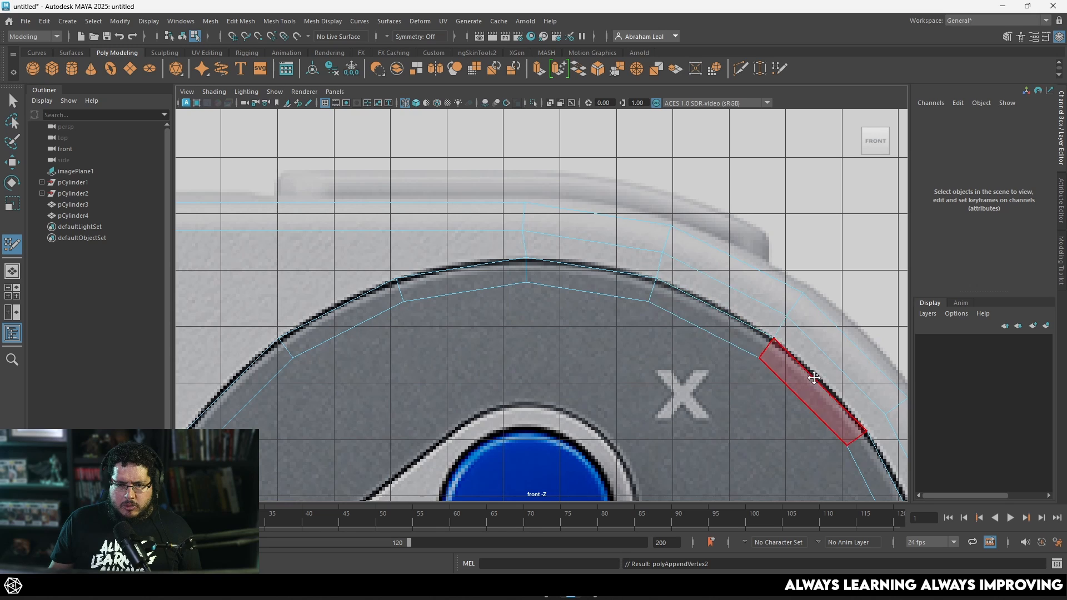
{"action": "middle_click_drag", "start_coordinate": [812, 374], "coordinate": [702, 287], "text": "alt"}
{"action": "left_click", "coordinate": [703, 270], "text": "shift"}
{"action": "mouse_move", "coordinate": [805, 412]}
{"action": "middle_mouse_down", "text": "alt"}
{"action": "mouse_move", "coordinate": [735, 303]}
{"action": "mouse_move", "coordinate": [747, 317]}
{"action": "middle_mouse_up", "text": "alt"}
{"action": "left_click", "coordinate": [731, 300], "text": "shift"}
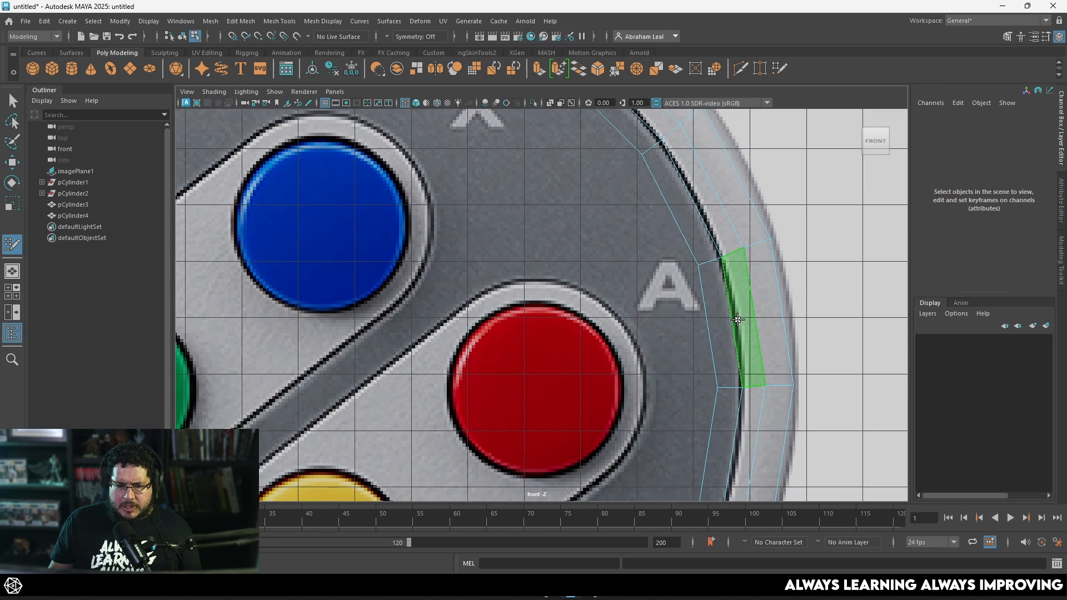
{"action": "left_click", "coordinate": [747, 318], "text": "shift"}
Continue the Quad Draw fill around the lower right and bottom of the face-button ring up to the straight bottom strip
{"action": "middle_click_drag", "start_coordinate": [774, 467], "coordinate": [764, 252], "text": "alt"}
{"action": "left_click", "coordinate": [736, 258], "text": "shift"}
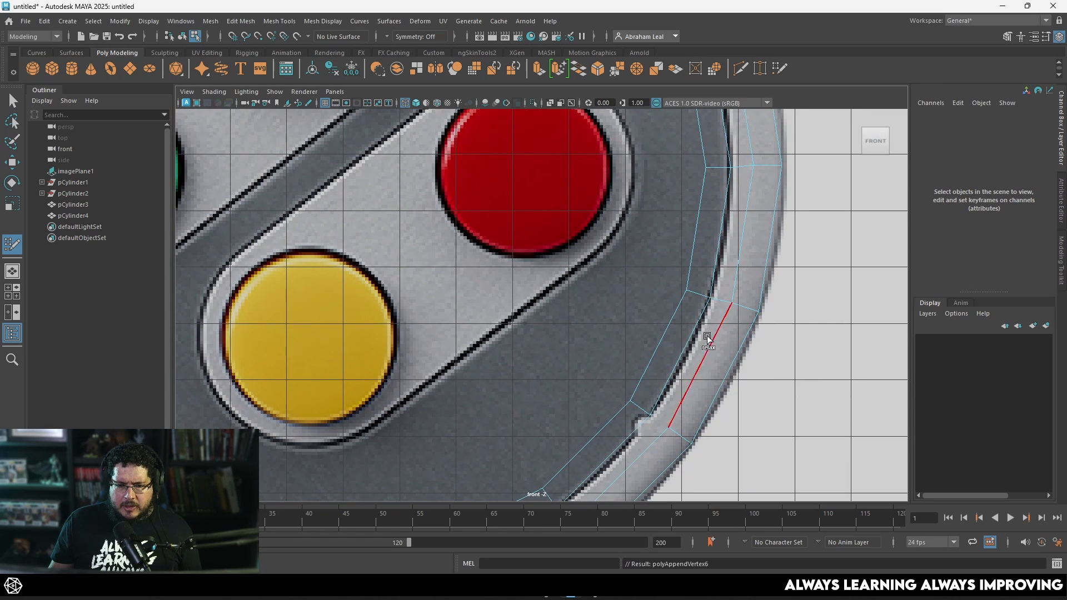
{"action": "mouse_move", "coordinate": [585, 464]}
{"action": "middle_mouse_down", "text": "alt"}
{"action": "mouse_move", "coordinate": [633, 405]}
{"action": "mouse_move", "coordinate": [721, 213]}
{"action": "middle_mouse_up", "text": "alt"}
{"action": "left_click", "coordinate": [723, 227], "text": "shift"}
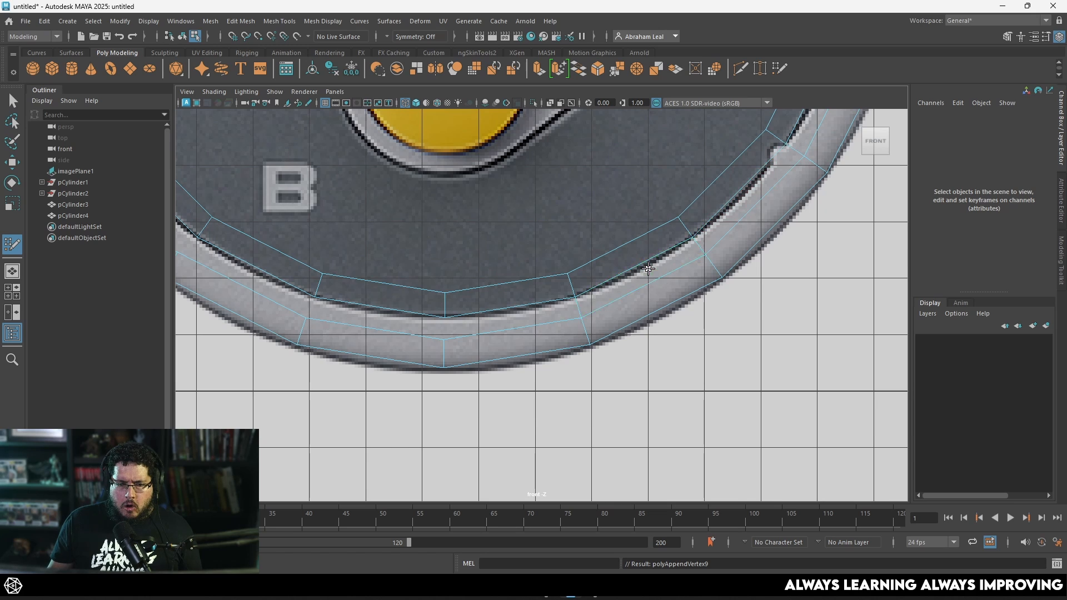
{"action": "left_click", "coordinate": [642, 282], "text": "shift"}
{"action": "left_click", "coordinate": [522, 317], "text": "shift"}
{"action": "middle_click_drag", "start_coordinate": [333, 320], "coordinate": [439, 316], "text": "alt"}
{"action": "left_click", "coordinate": [443, 309], "text": "shift"}
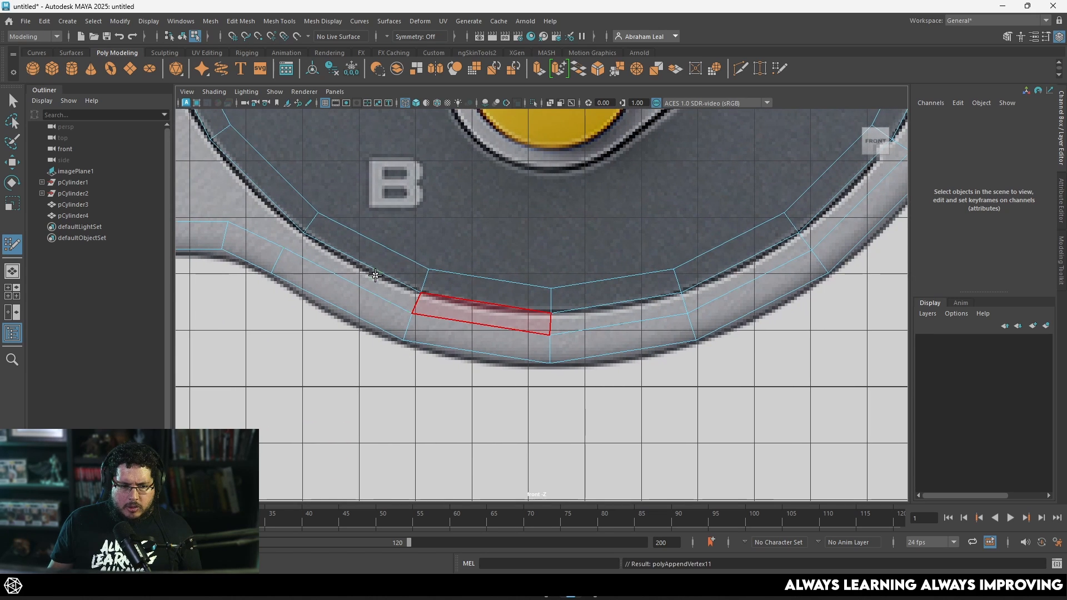
{"action": "mouse_move", "coordinate": [315, 238]}
{"action": "middle_mouse_down", "text": "alt"}
{"action": "mouse_move", "coordinate": [468, 272]}
{"action": "mouse_move", "coordinate": [496, 291]}
{"action": "mouse_move", "coordinate": [644, 303]}
{"action": "middle_mouse_up", "text": "alt"}
{"action": "left_click", "coordinate": [468, 272], "text": "shift"}
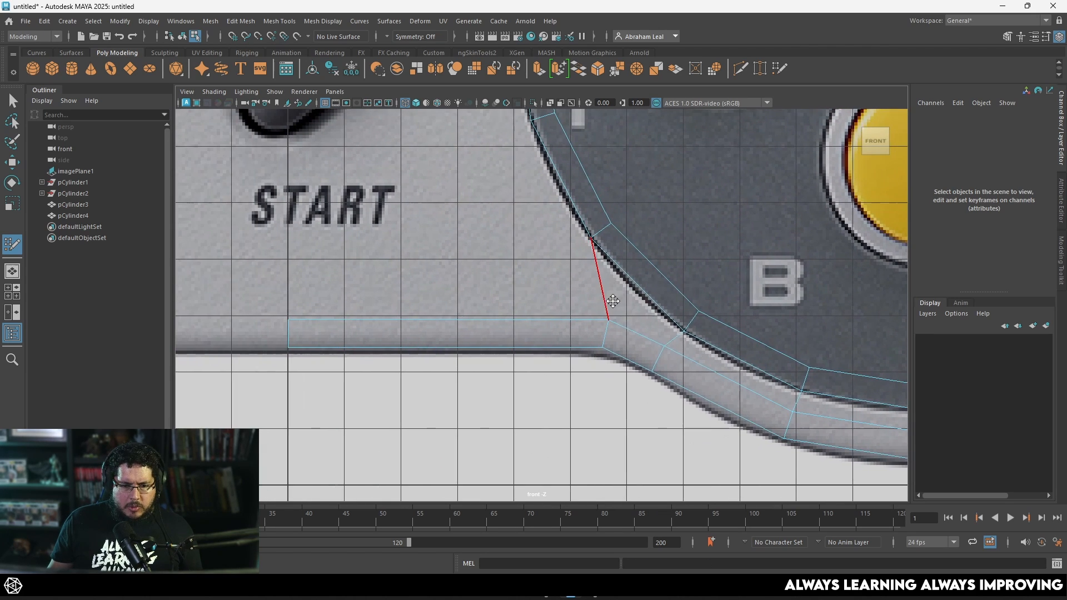
Move the two vertices where the bottom strip meets the curved rim toward the centre, lining them up under the ring's nearby vertex
{"action": "right_click", "coordinate": [594, 269]}
{"action": "left_click", "coordinate": [543, 255]}
{"action": "key", "text": "w"}
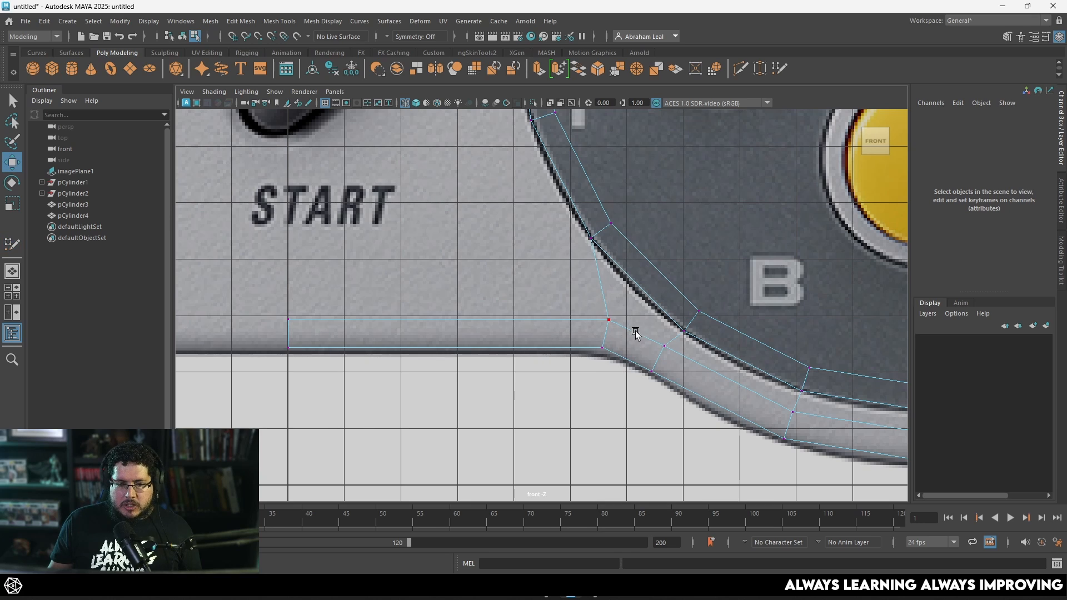
{"action": "left_click", "coordinate": [610, 320]}
{"action": "left_click_drag", "start_coordinate": [663, 320], "coordinate": [648, 321]}
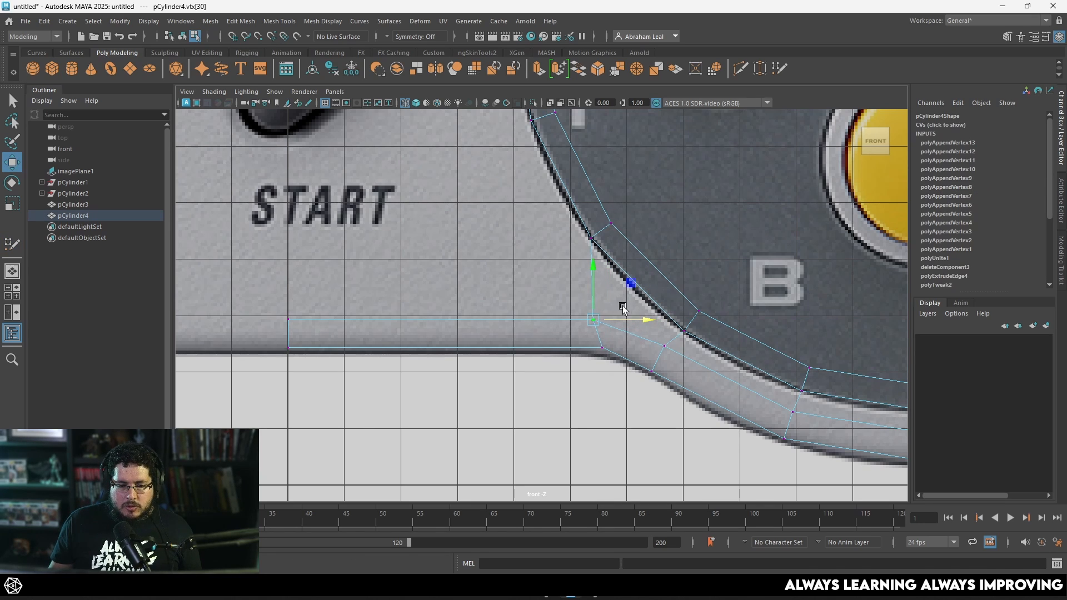
{"action": "left_click", "coordinate": [598, 348]}
{"action": "left_click", "coordinate": [591, 344]}
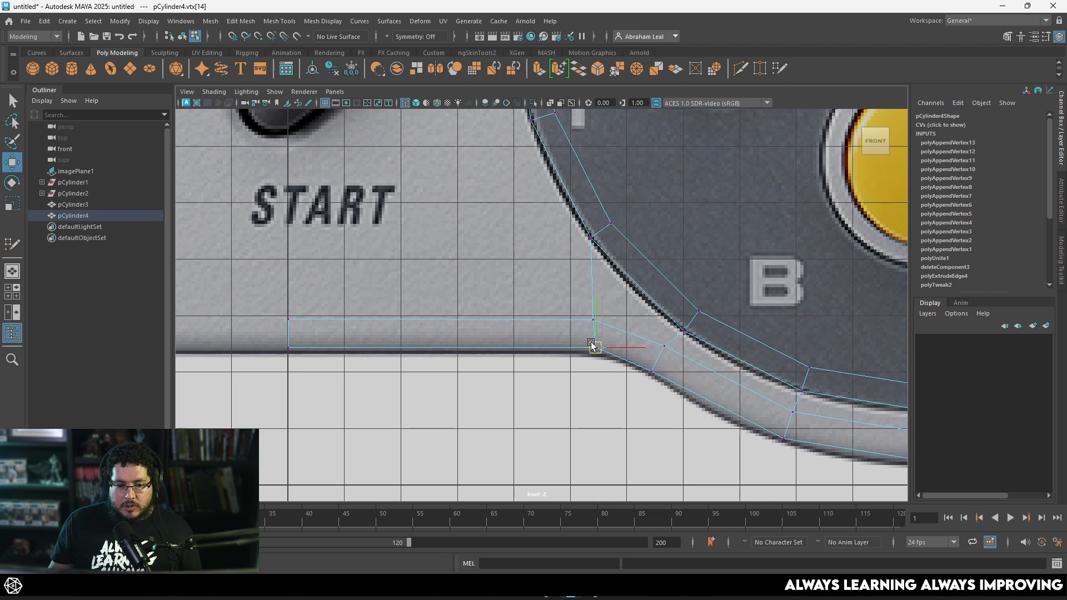
Cut two vertical edge loops across the straight top strip near the face-button ring and switch to edge selection
{"action": "scroll", "coordinate": [589, 260], "scroll_direction": "down", "scroll_amount": 6}
{"action": "middle_click_drag", "start_coordinate": [577, 210], "coordinate": [600, 297], "text": "alt"}
{"action": "scroll", "coordinate": [603, 333], "scroll_direction": "down", "scroll_amount": 2}
{"action": "scroll", "coordinate": [613, 389], "scroll_direction": "up", "scroll_amount": 3}
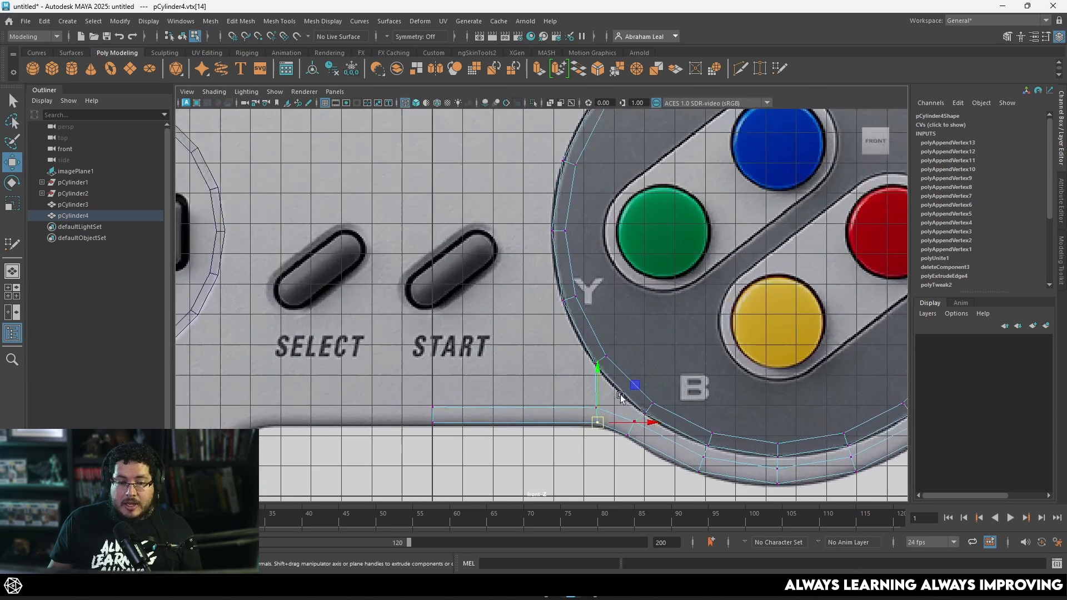
{"action": "scroll", "coordinate": [618, 404], "scroll_direction": "down", "scroll_amount": 1}
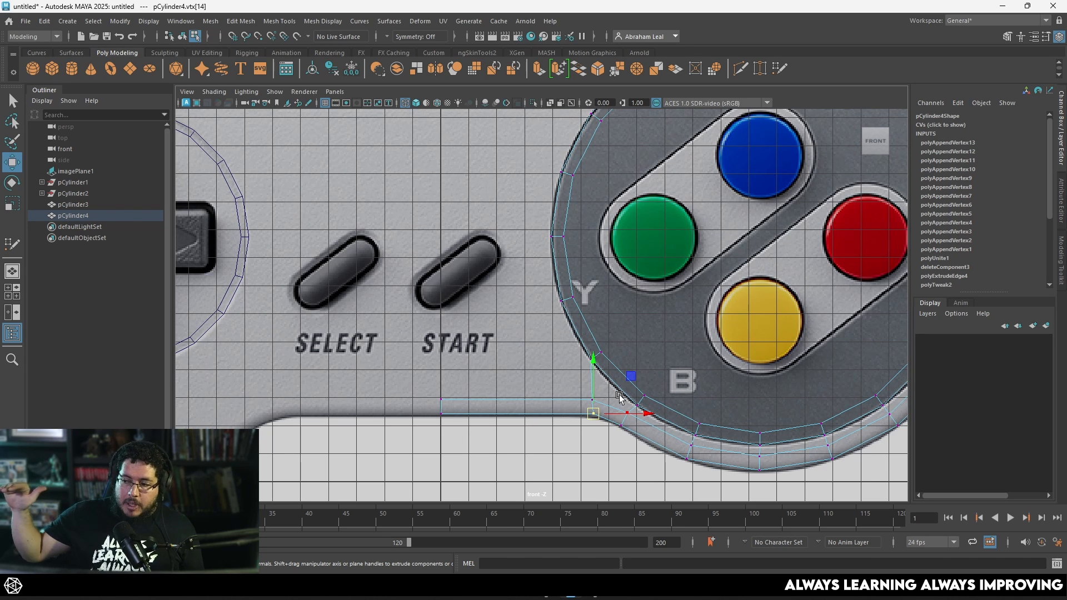
{"action": "middle_click_drag", "start_coordinate": [588, 182], "coordinate": [571, 296], "text": "alt"}
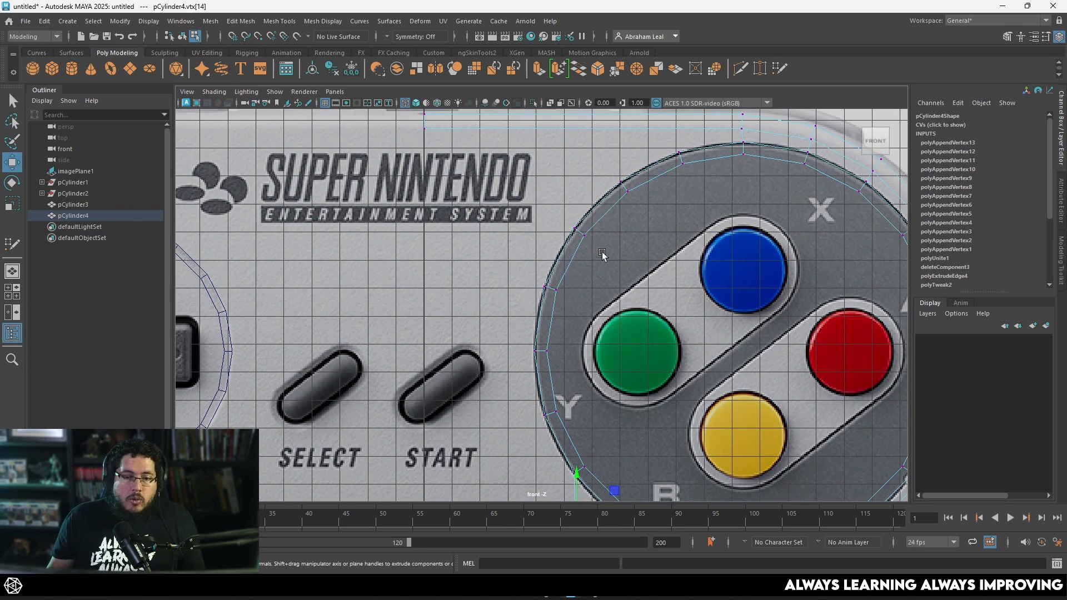
{"action": "middle_click_drag", "start_coordinate": [643, 184], "coordinate": [581, 306], "text": "alt"}
{"action": "scroll", "coordinate": [635, 240], "scroll_direction": "up", "scroll_amount": 3}
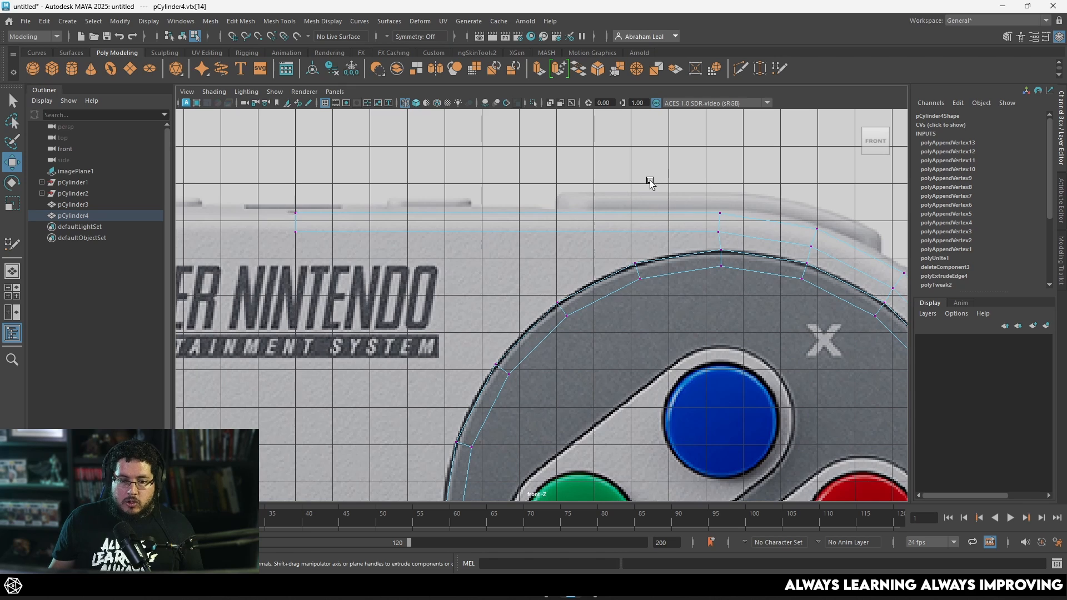
{"action": "left_click", "coordinate": [741, 68]}
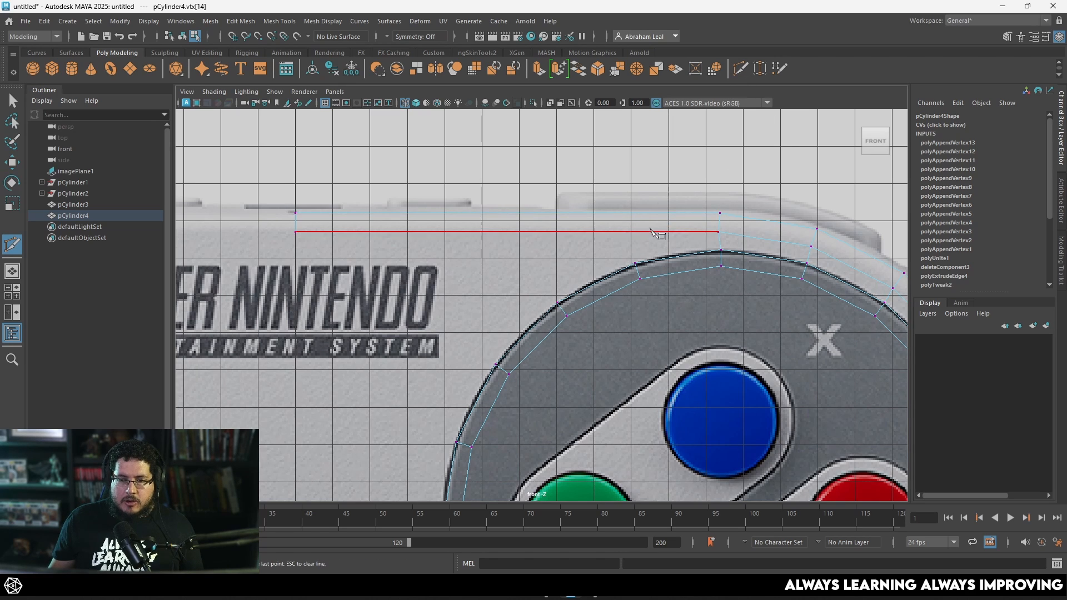
{"action": "left_click", "coordinate": [631, 229], "text": "ctrl"}
{"action": "middle_click_drag", "start_coordinate": [558, 223], "coordinate": [597, 212], "text": "alt"}
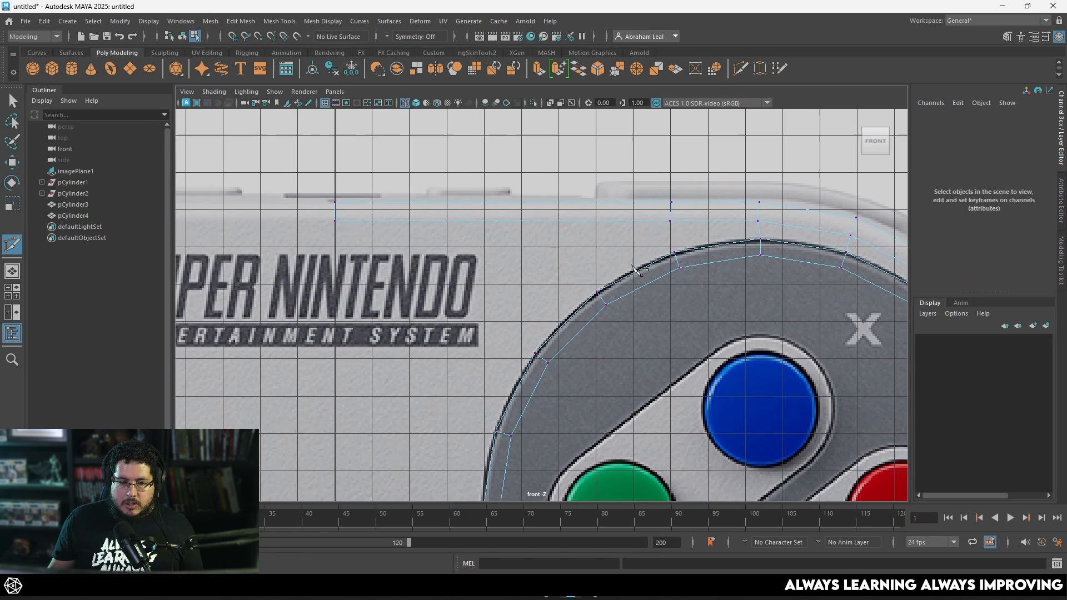
{"action": "left_click", "coordinate": [595, 212], "text": "ctrl"}
{"action": "key", "text": "q"}
{"action": "right_click_drag", "start_coordinate": [638, 217], "coordinate": [635, 173]}
{"action": "key", "text": "F10"}
{"action": "left_click", "coordinate": [631, 221]}
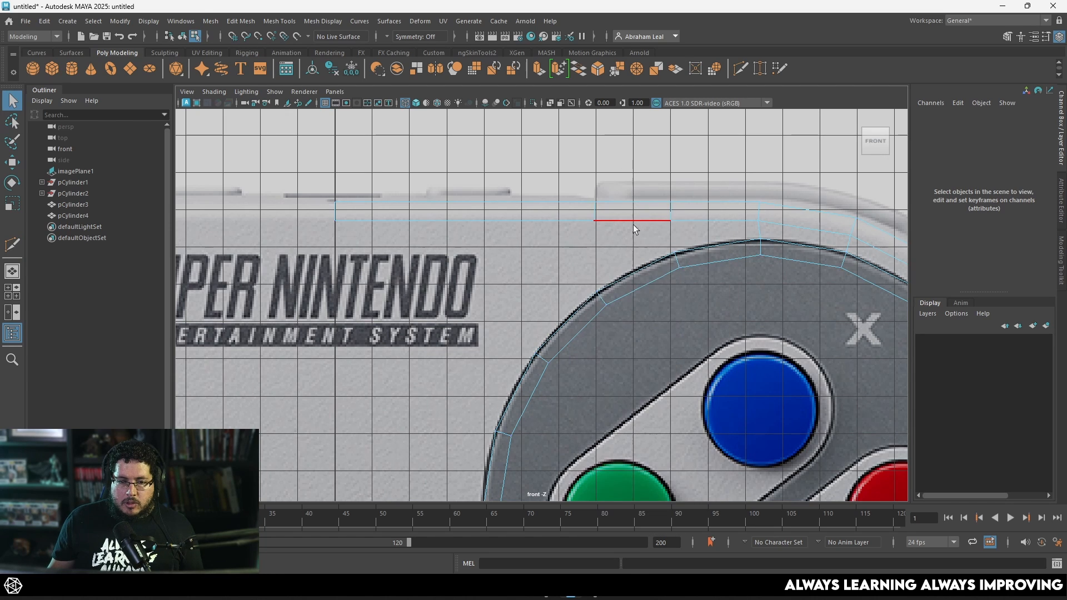
{"action": "key", "text": "ctrl+b"}
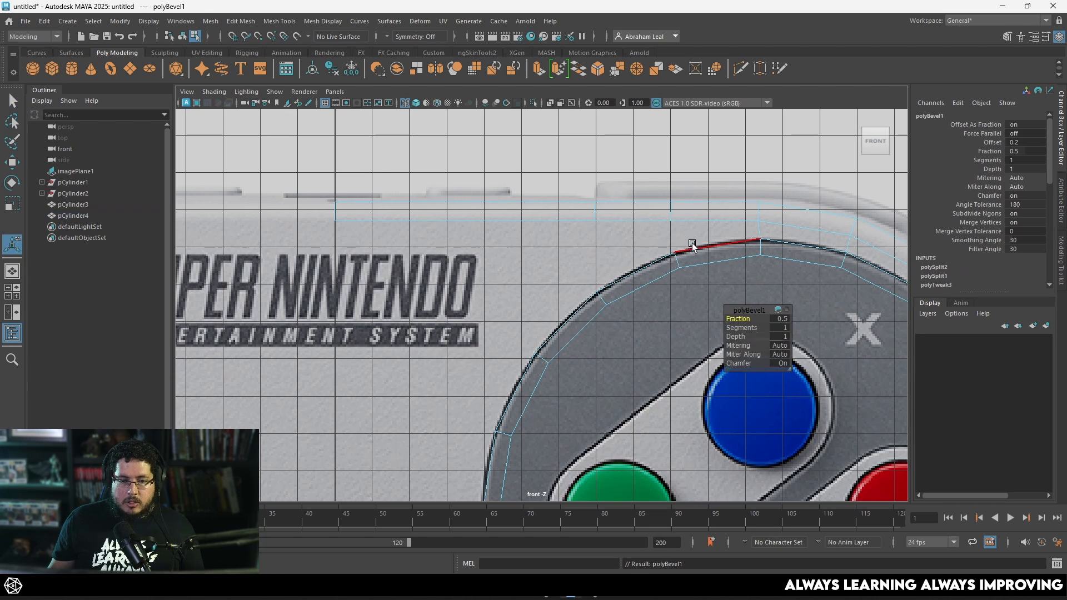
{"action": "key", "text": "ctrl+z"}
Bridge the two newly cut lower edges of the top strip to the facing edges on the face-button ring's upper left
{"action": "left_click", "coordinate": [634, 222]}
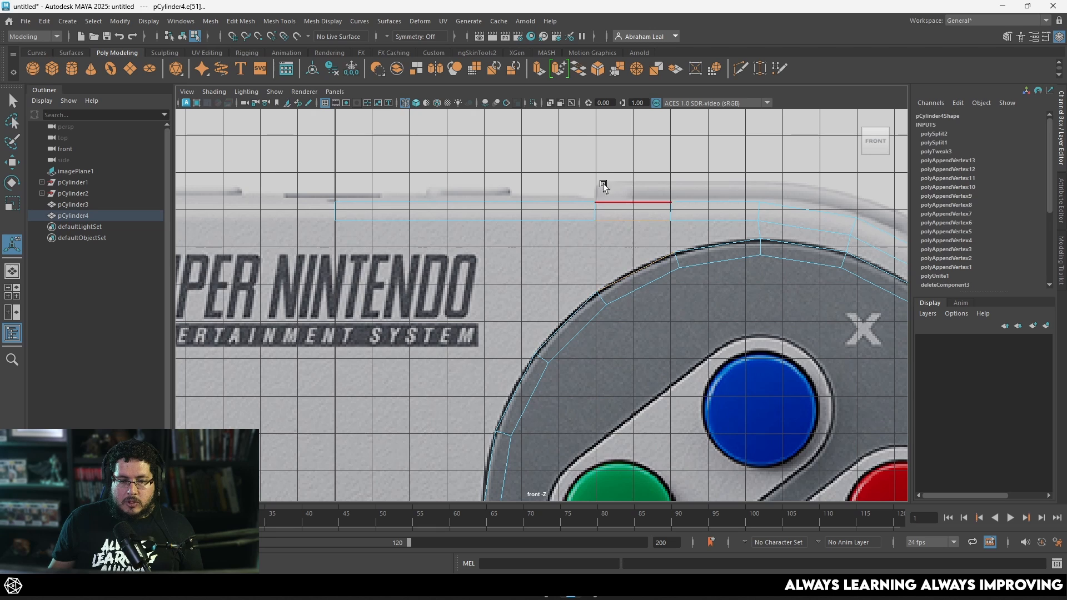
{"action": "left_click", "coordinate": [577, 68]}
{"action": "left_click", "coordinate": [696, 224]}
{"action": "left_click", "coordinate": [702, 245], "text": "shift"}
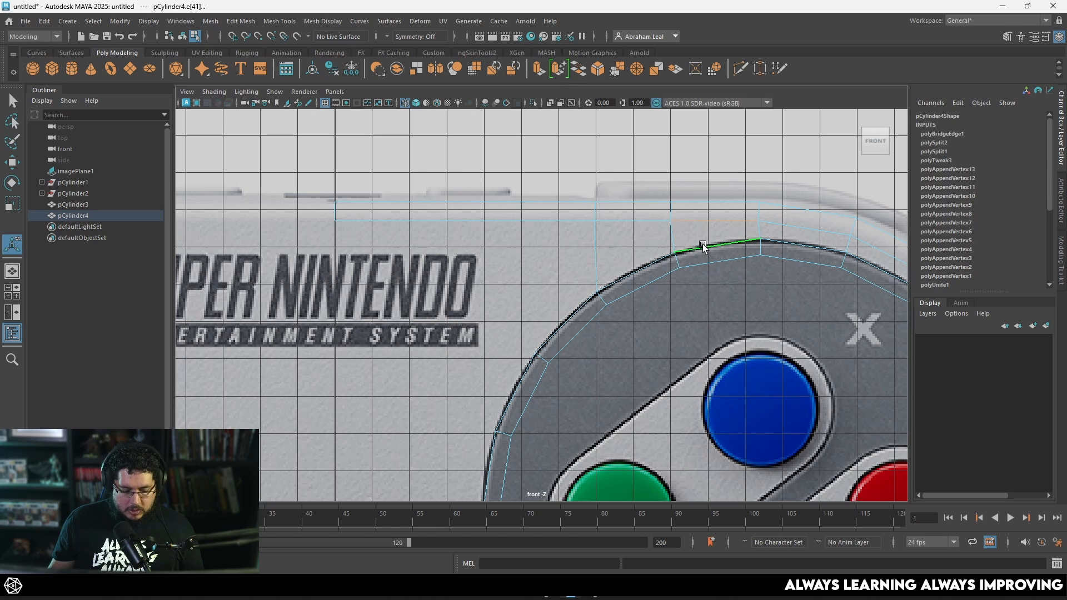
{"action": "key", "text": "g"}
Extrude the face-button ring's centre-facing edges in the shaded perspective view and extend them along X to the controller's centre line
{"action": "scroll", "coordinate": [692, 243], "scroll_direction": "down", "scroll_amount": 3}
{"action": "key", "text": "5"}
{"action": "key", "text": "space"}
{"action": "left_click_drag", "start_coordinate": [661, 348], "coordinate": [607, 271]}
{"action": "right_click_drag", "start_coordinate": [607, 179], "coordinate": [612, 157], "text": "alt"}
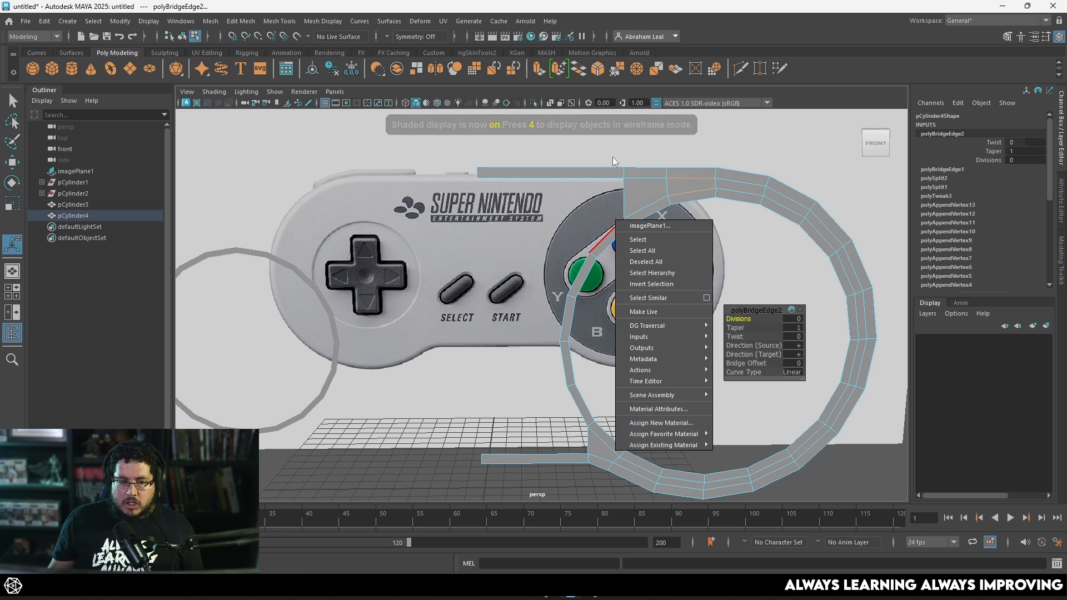
{"action": "right_click_drag", "start_coordinate": [614, 239], "coordinate": [614, 207]}
{"action": "left_click", "coordinate": [600, 235]}
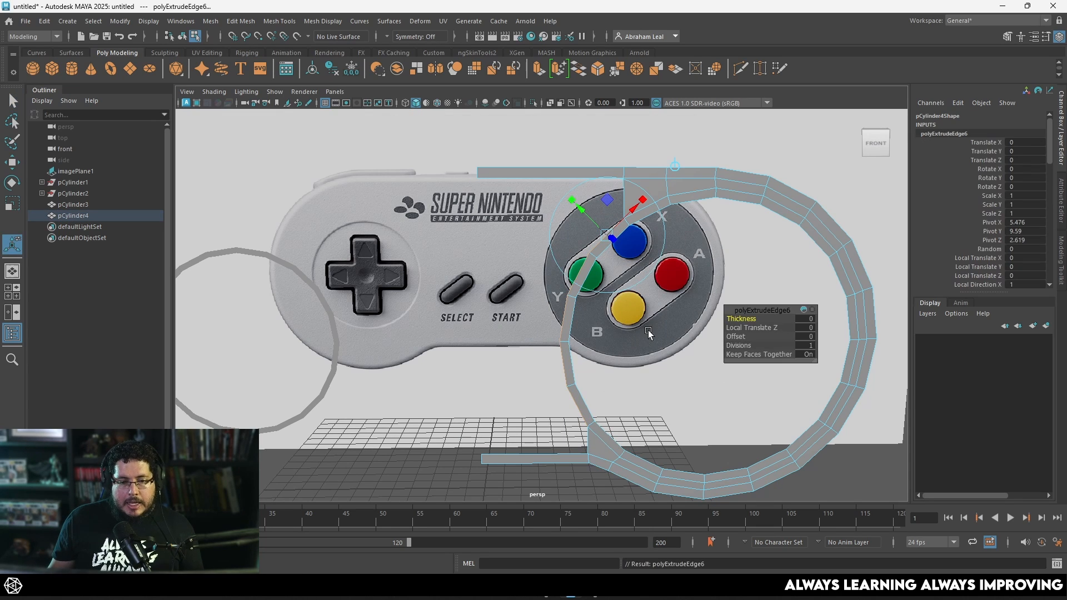
{"action": "key", "text": "w"}
{"action": "left_click_drag", "start_coordinate": [645, 325], "coordinate": [448, 355]}
{"action": "key", "text": "r"}
{"action": "key", "text": "w"}
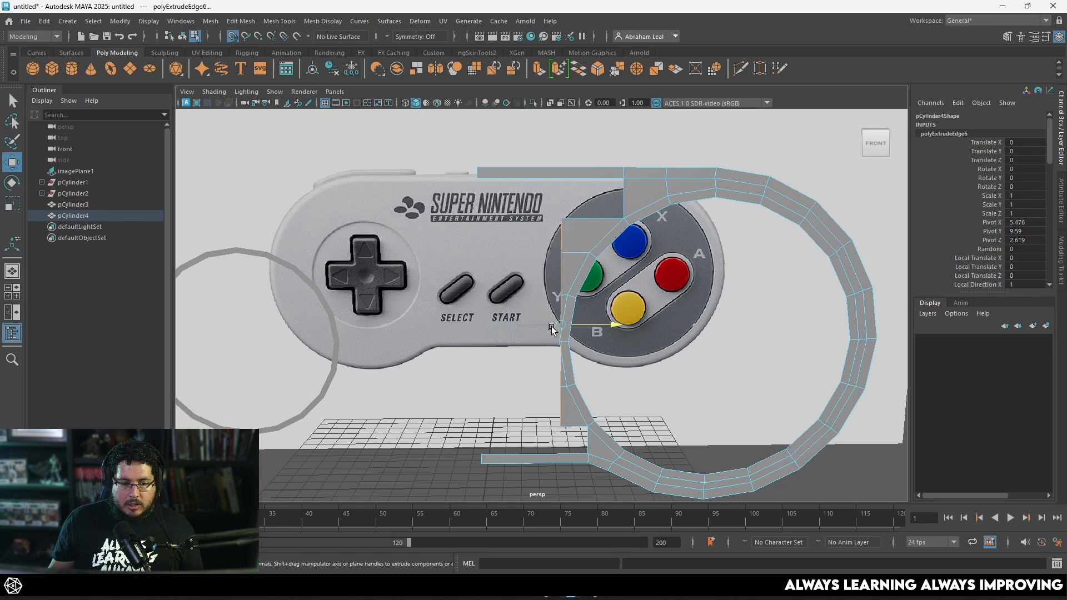
{"action": "left_click_drag", "start_coordinate": [552, 323], "coordinate": [514, 325]}
Bridge the remaining gaps between the extruded centre panel and the straight top and bottom strips
{"action": "left_click", "coordinate": [521, 219]}
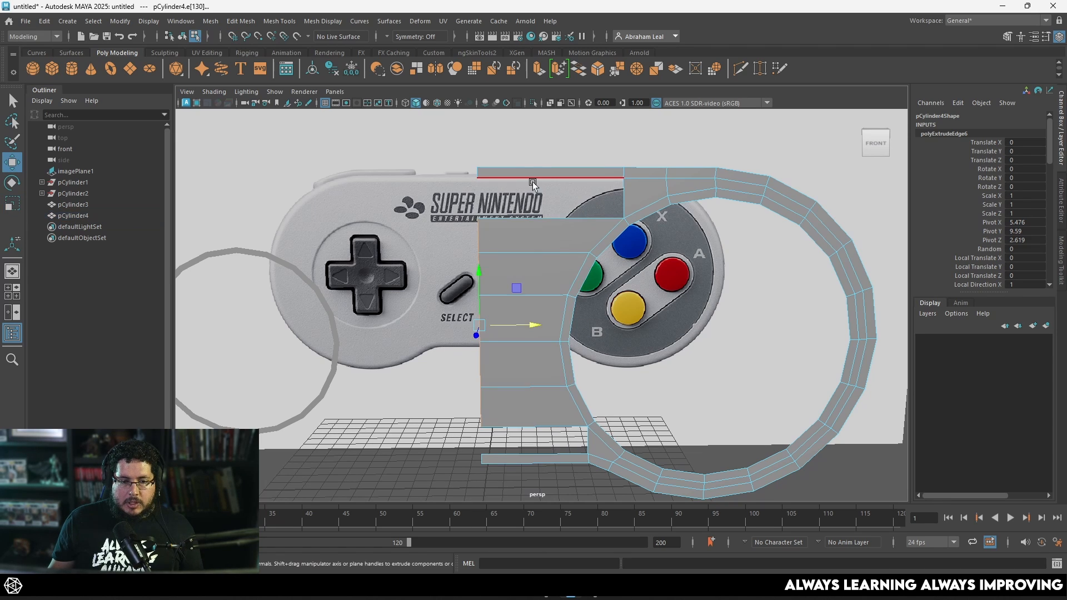
{"action": "left_click", "coordinate": [581, 71]}
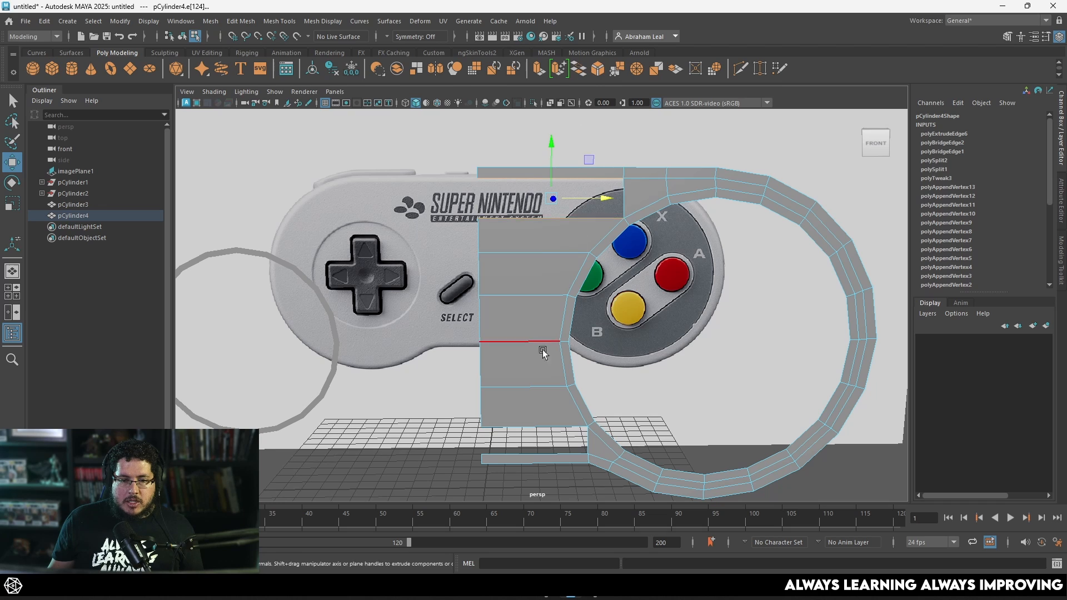
{"action": "left_click", "coordinate": [530, 426]}
{"action": "key", "text": "g"}
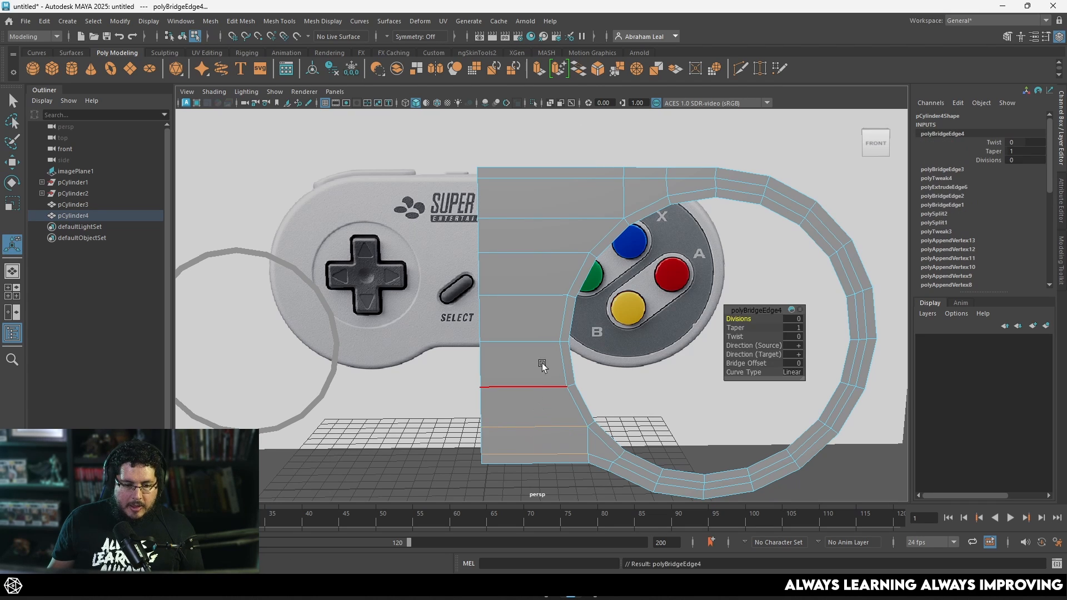
Select all vertices along the centre line and flatten them into a straight column by scaling along X
{"action": "key", "text": "F9"}
{"action": "key", "text": "q"}
{"action": "left_click_drag", "start_coordinate": [424, 137], "coordinate": [498, 481]}
{"action": "key", "text": "r"}
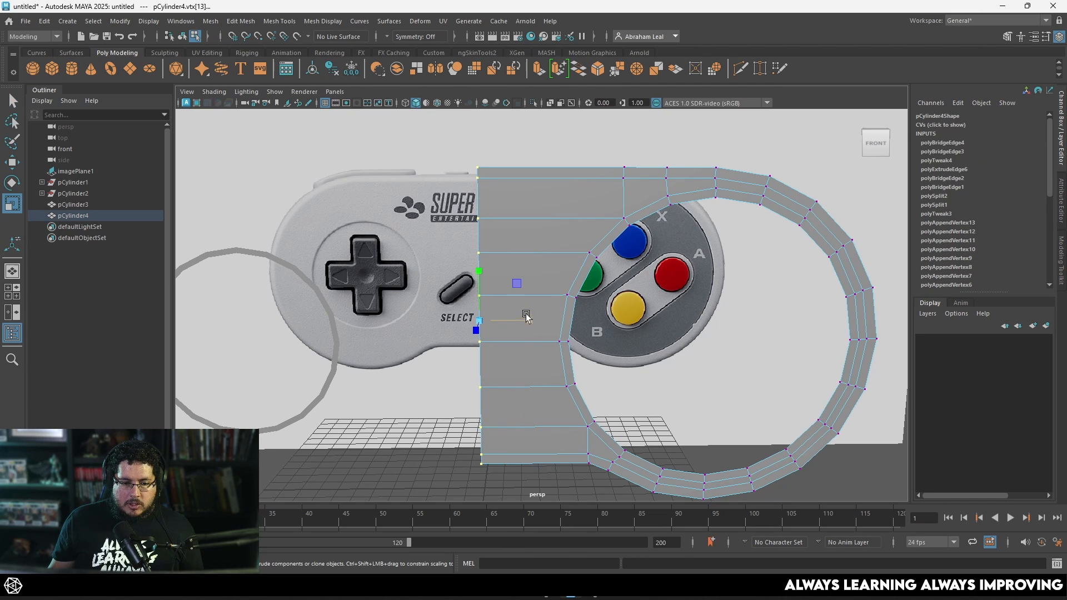
{"action": "left_click_drag", "start_coordinate": [527, 315], "coordinate": [450, 337]}
{"action": "key", "text": "ctrl+z"}
{"action": "left_click_drag", "start_coordinate": [529, 319], "coordinate": [434, 340]}
Mirror the half shell across the world X axis in the negative direction, merging border vertices with a 0.001 threshold
{"action": "scroll", "coordinate": [566, 316], "scroll_direction": "down", "scroll_amount": 5}
{"action": "right_click_drag", "start_coordinate": [538, 283], "coordinate": [597, 393]}
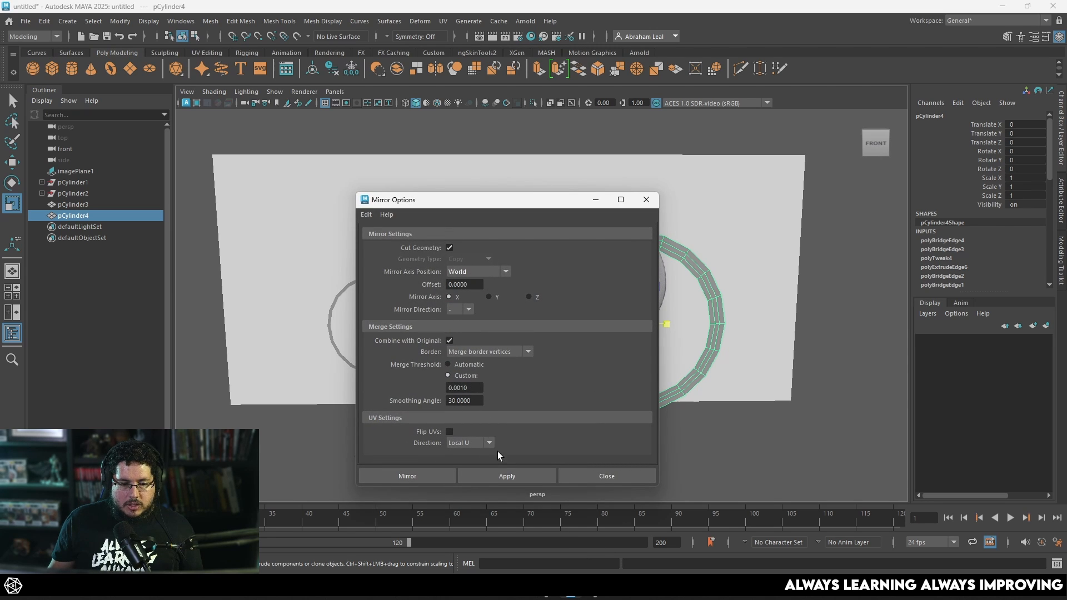
{"action": "left_click", "coordinate": [503, 475]}
{"action": "left_click", "coordinate": [646, 200]}
{"action": "scroll", "coordinate": [520, 282], "scroll_direction": "up", "scroll_amount": 3}
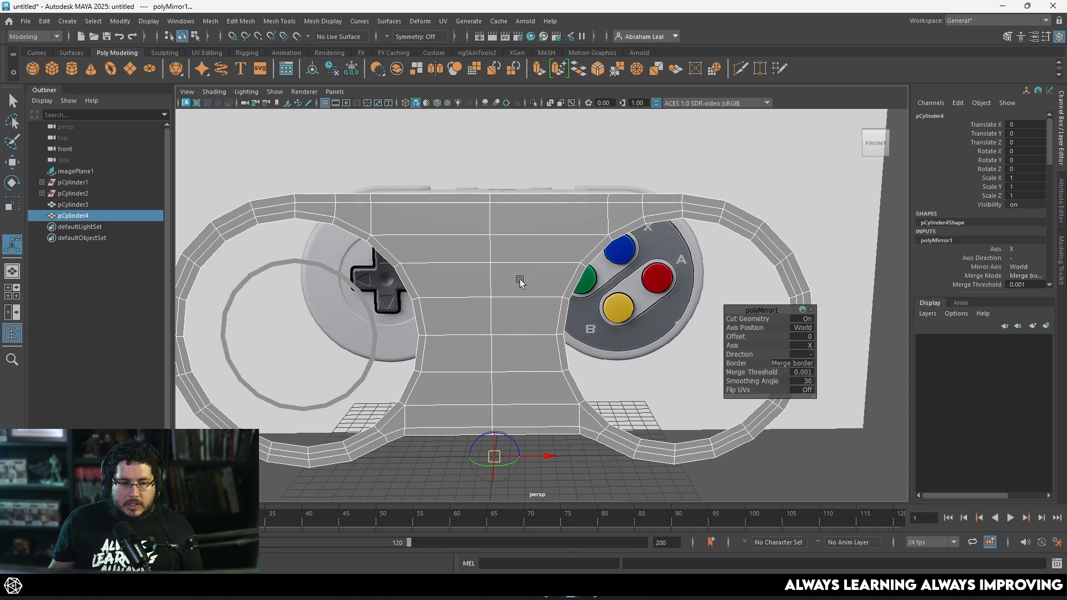
Preview the mirrored shell with smoothing, then restore the unsmoothed display and return to object selection
{"action": "right_click_drag", "start_coordinate": [521, 283], "coordinate": [495, 285]}
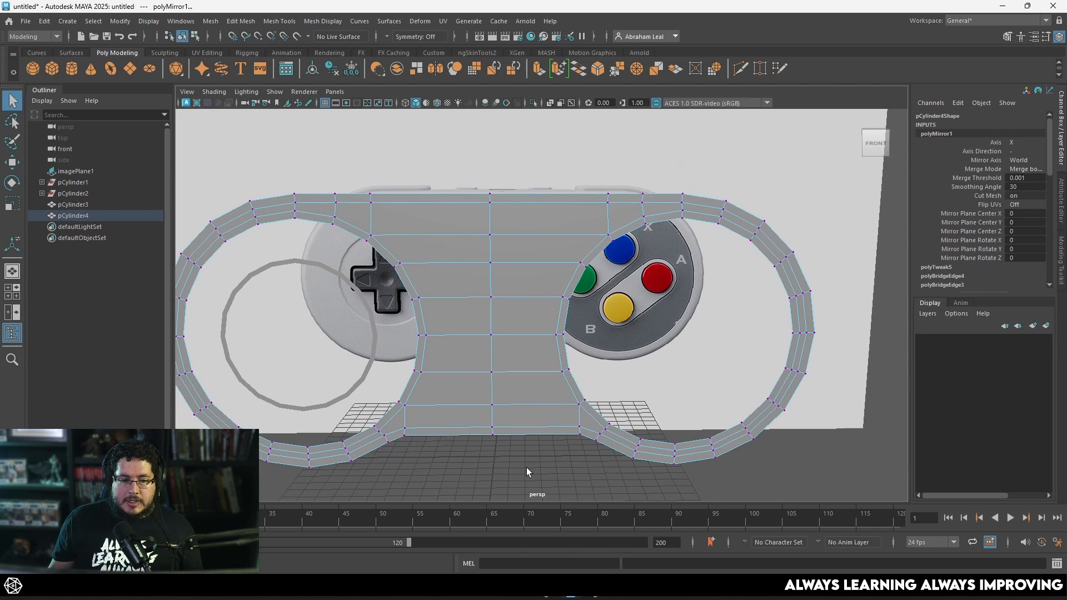
{"action": "key", "text": "3"}
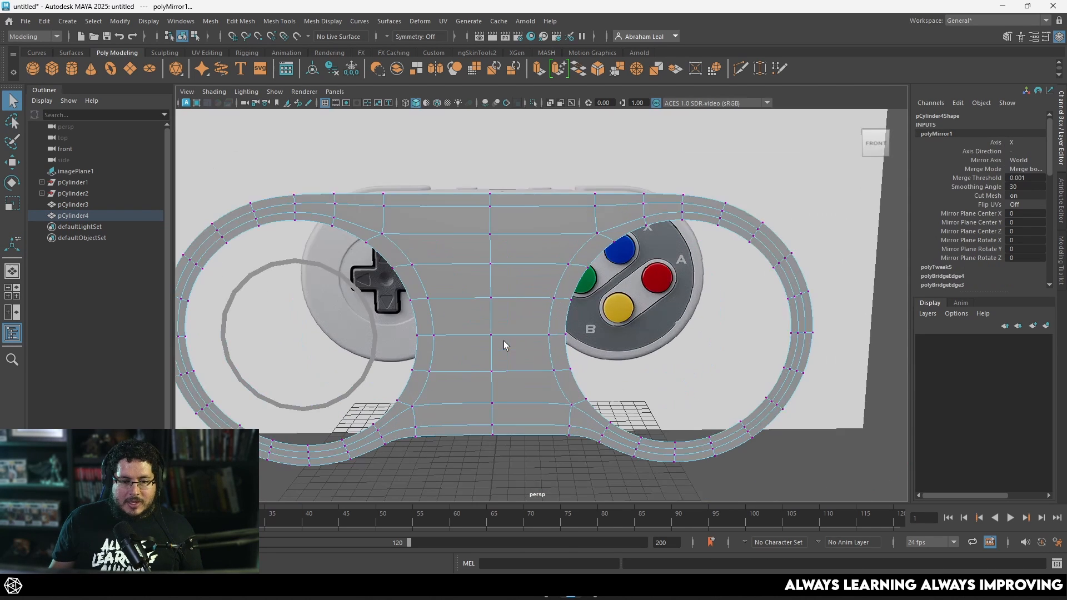
{"action": "key", "text": "1"}
{"action": "right_click_drag", "start_coordinate": [493, 332], "coordinate": [537, 187]}
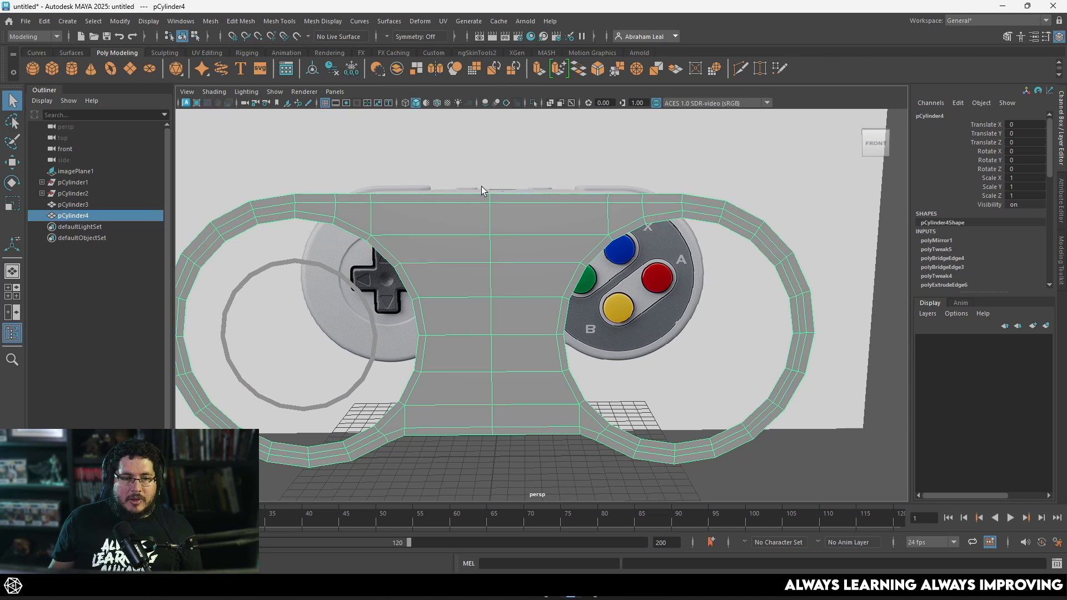
Delete the innermost face loop around the shell's D-pad-side opening and return to object selection
{"action": "key", "text": "f"}
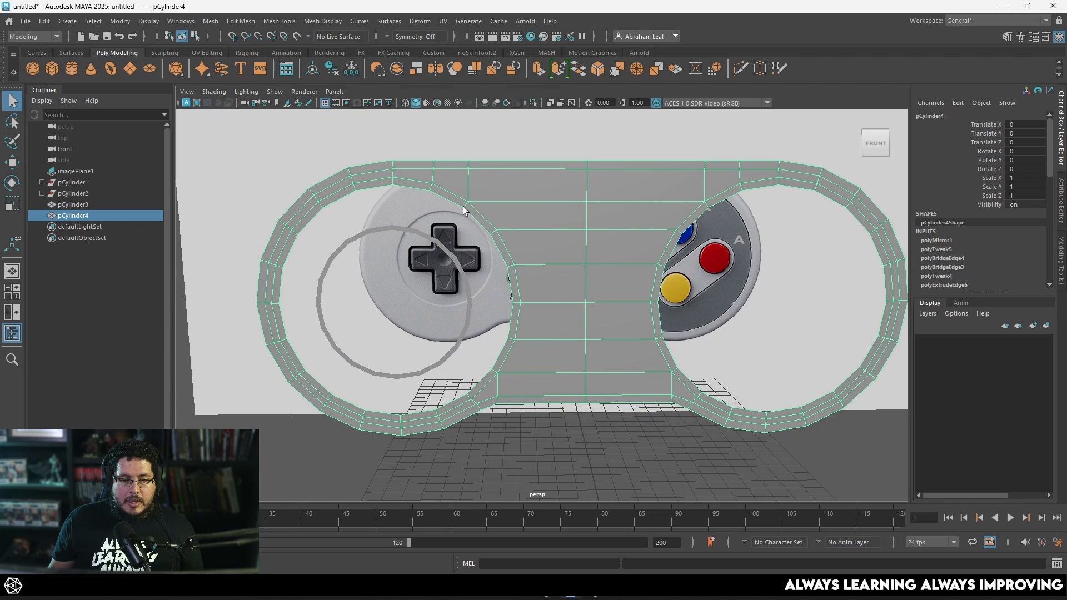
{"action": "right_click_drag", "start_coordinate": [472, 218], "coordinate": [469, 186]}
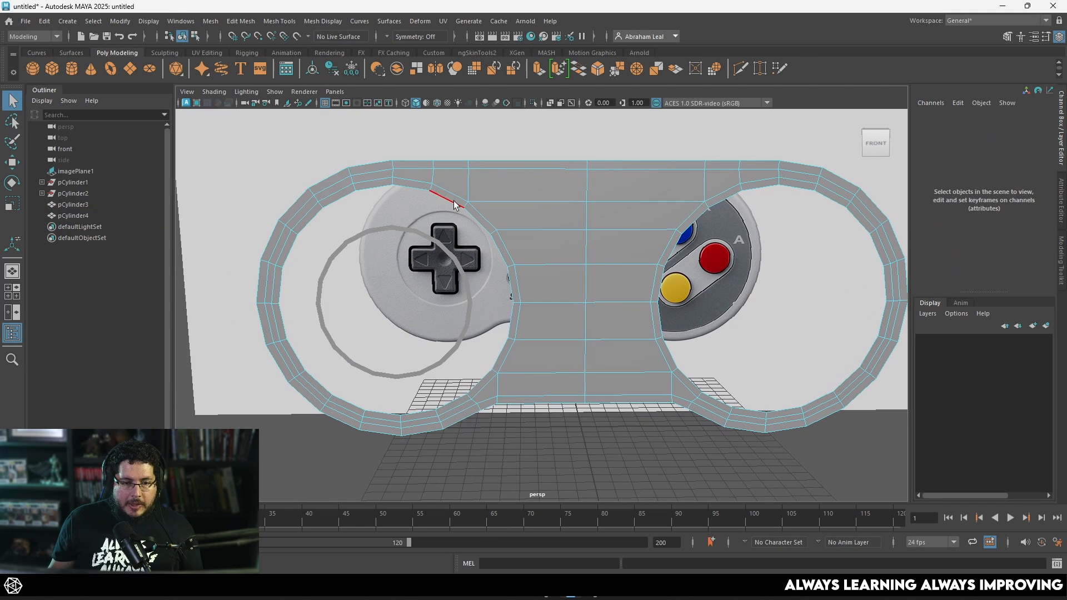
{"action": "double_click", "coordinate": [453, 200]}
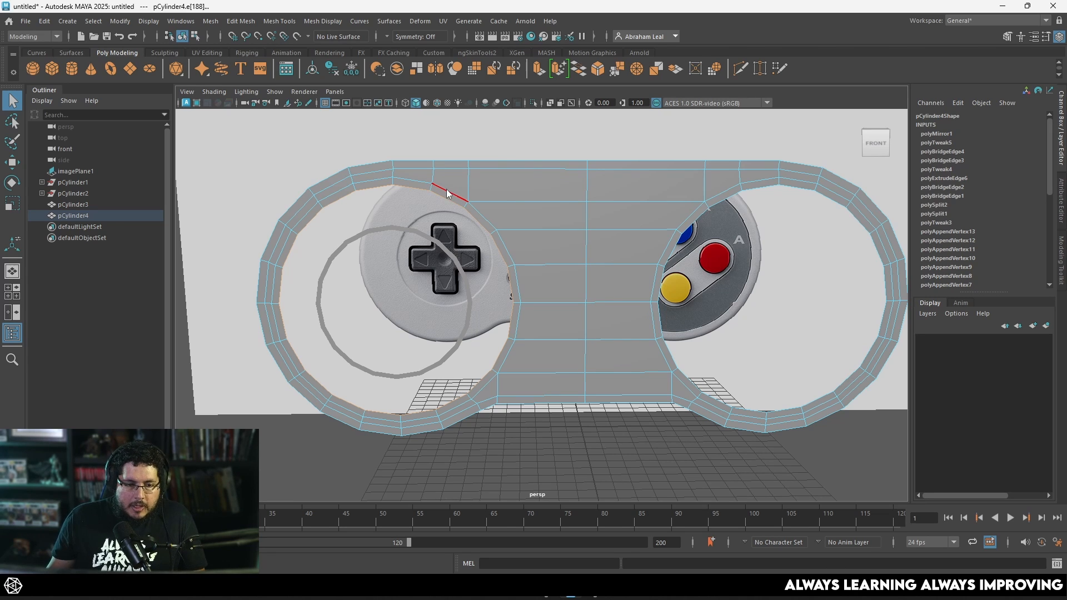
{"action": "right_click_drag", "start_coordinate": [447, 193], "coordinate": [448, 222]}
{"action": "double_click", "coordinate": [473, 214]}
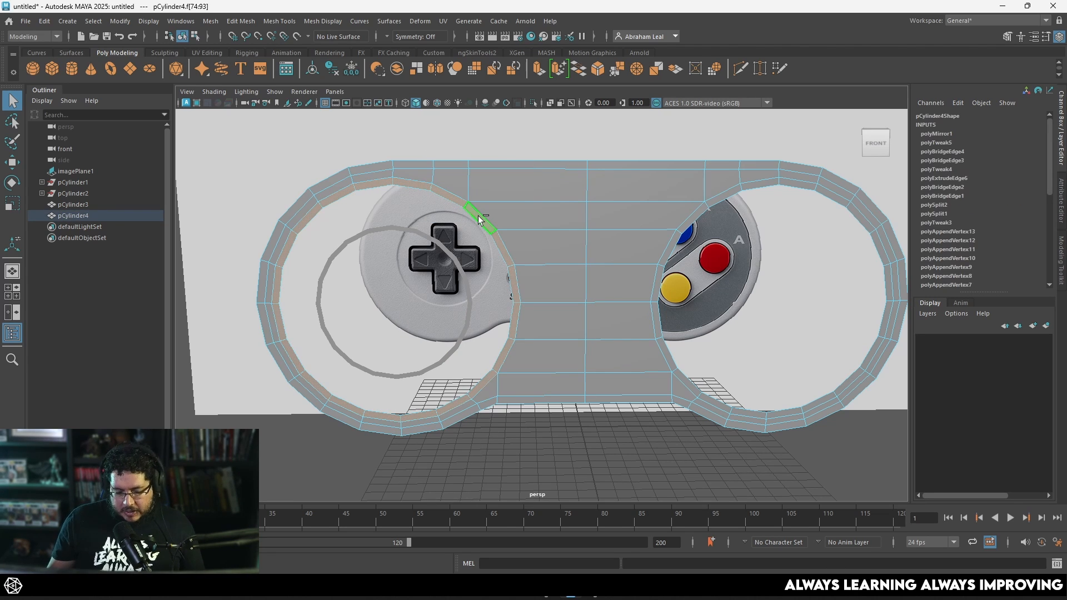
{"action": "key", "text": "Delete"}
{"action": "left_click", "coordinate": [545, 122]}
{"action": "left_click", "coordinate": [506, 190]}
{"action": "right_click_drag", "start_coordinate": [506, 189], "coordinate": [535, 169]}
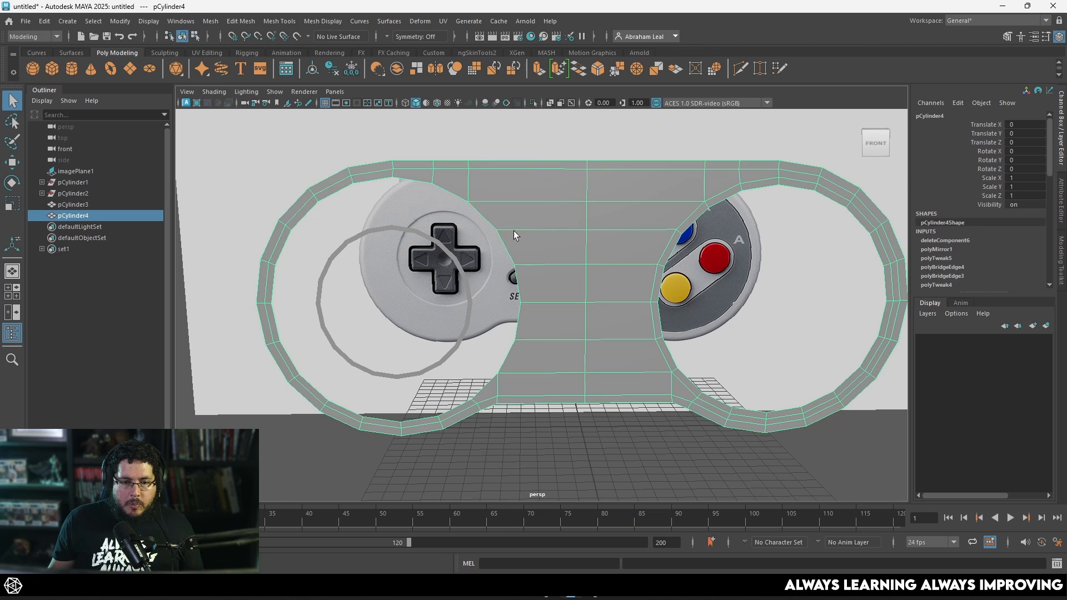
Combine the shell with the separate inner ring and bridge the facing border edges between them
{"action": "left_click", "coordinate": [454, 262], "text": "shift"}
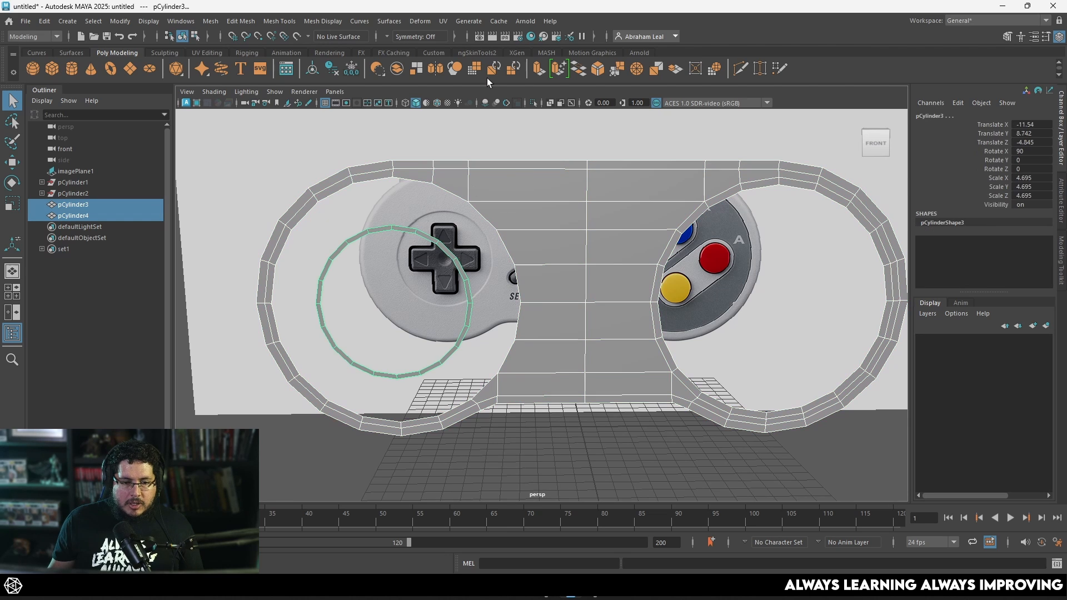
{"action": "left_click", "coordinate": [398, 69]}
{"action": "right_click_drag", "start_coordinate": [449, 175], "coordinate": [449, 150]}
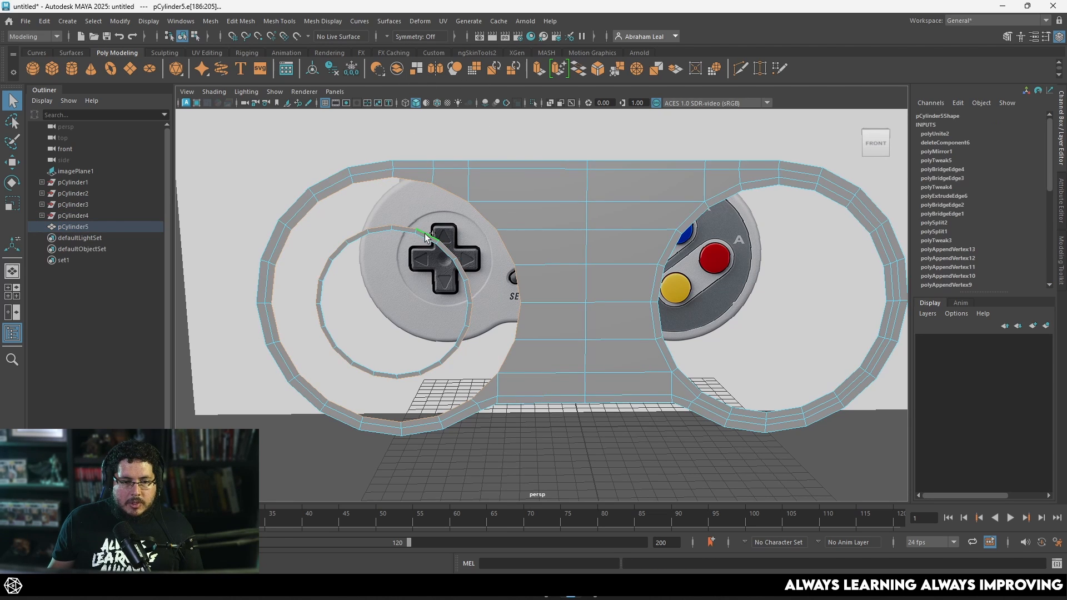
{"action": "left_click", "coordinate": [578, 76]}
{"action": "scroll", "coordinate": [607, 236], "scroll_direction": "down", "scroll_amount": 2}
{"action": "scroll", "coordinate": [533, 268], "scroll_direction": "up", "scroll_amount": 2}
{"action": "middle_click_drag", "start_coordinate": [522, 272], "coordinate": [555, 263], "text": "alt"}
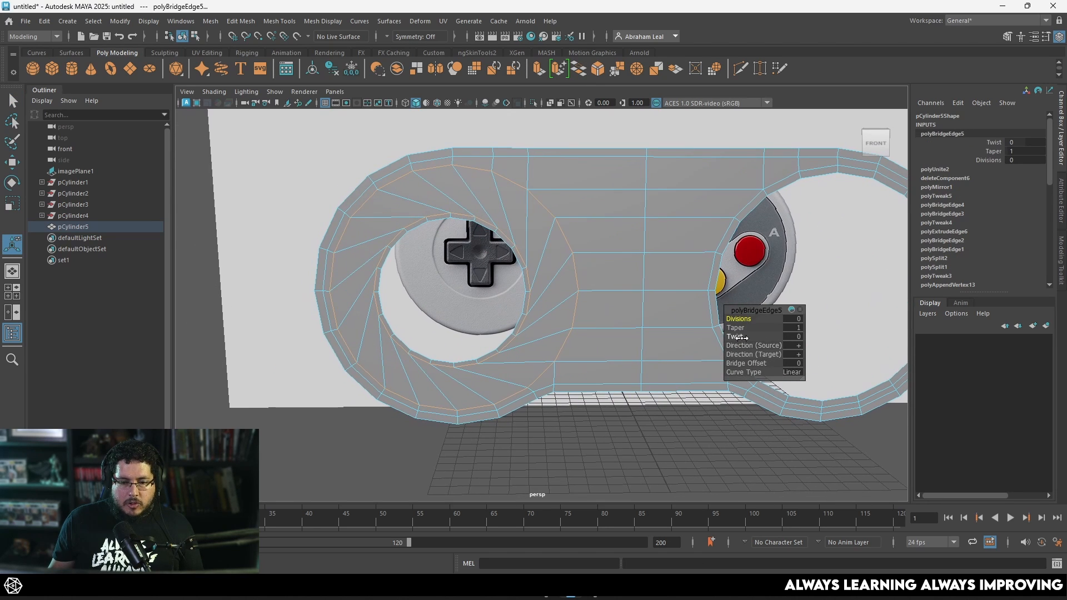
Set the bridge's twist to -180 and its bridge offset to 8, then return to object selection
{"action": "left_click_drag", "start_coordinate": [740, 337], "coordinate": [656, 337]}
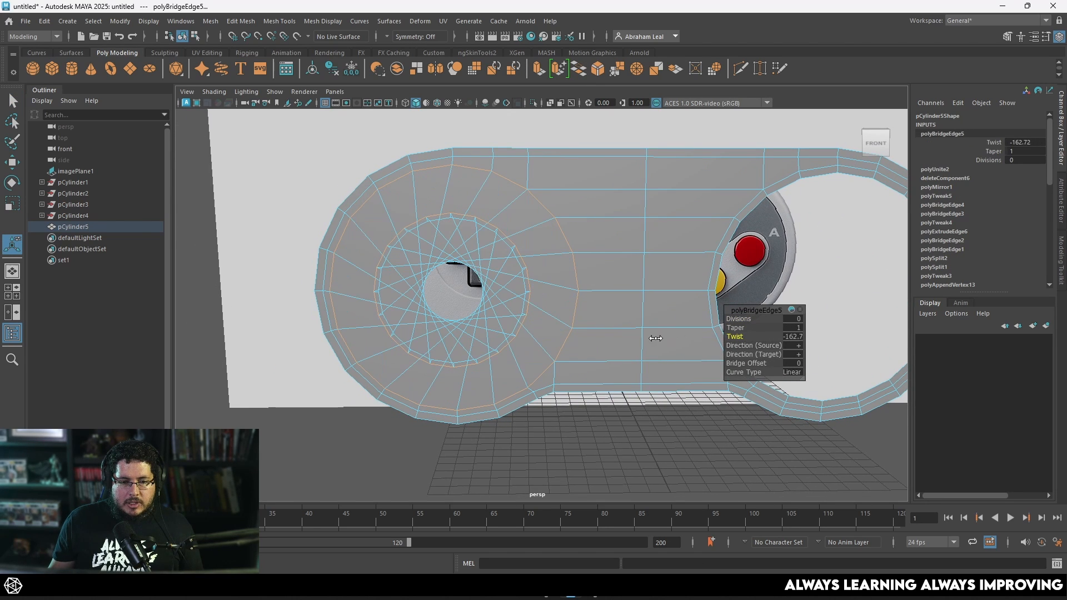
{"action": "left_click_drag", "start_coordinate": [731, 334], "coordinate": [779, 330]}
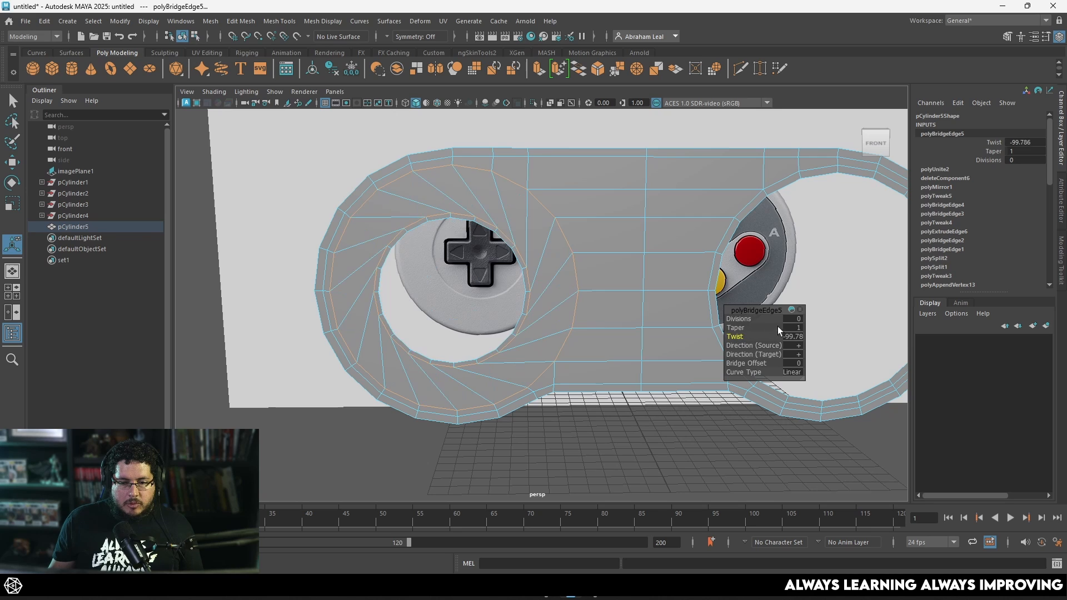
{"action": "key", "text": "ctrl+z"}
{"action": "left_click_drag", "start_coordinate": [752, 366], "coordinate": [787, 362]}
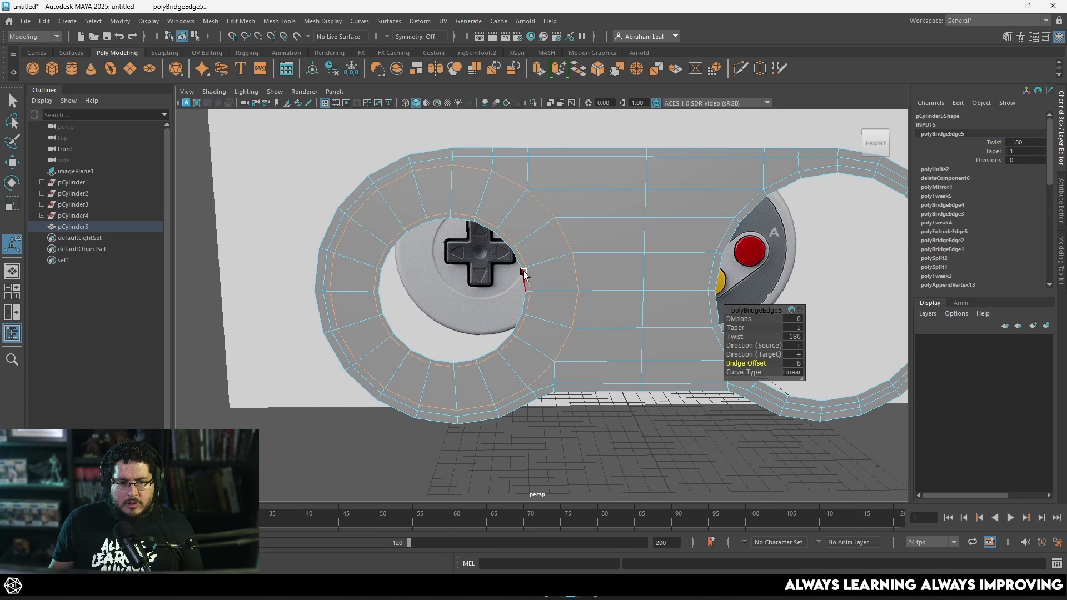
{"action": "scroll", "coordinate": [524, 272], "scroll_direction": "down", "scroll_amount": 3}
{"action": "key", "text": "q"}
{"action": "left_click", "coordinate": [657, 139]}
{"action": "left_click", "coordinate": [657, 268]}
{"action": "middle_click_drag", "start_coordinate": [678, 288], "coordinate": [601, 275], "text": "alt"}
{"action": "scroll", "coordinate": [572, 241], "scroll_direction": "down", "scroll_amount": 1}
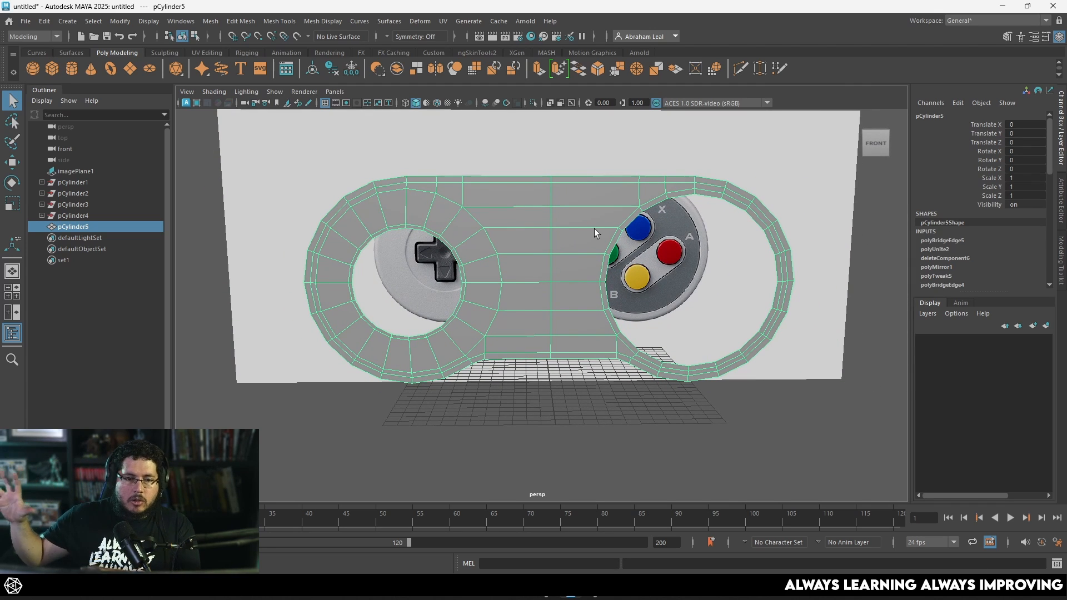
Check the bridged ring against the reference's D-pad circle in the front view using wireframe display
{"action": "scroll", "coordinate": [433, 268], "scroll_direction": "up", "scroll_amount": 5}
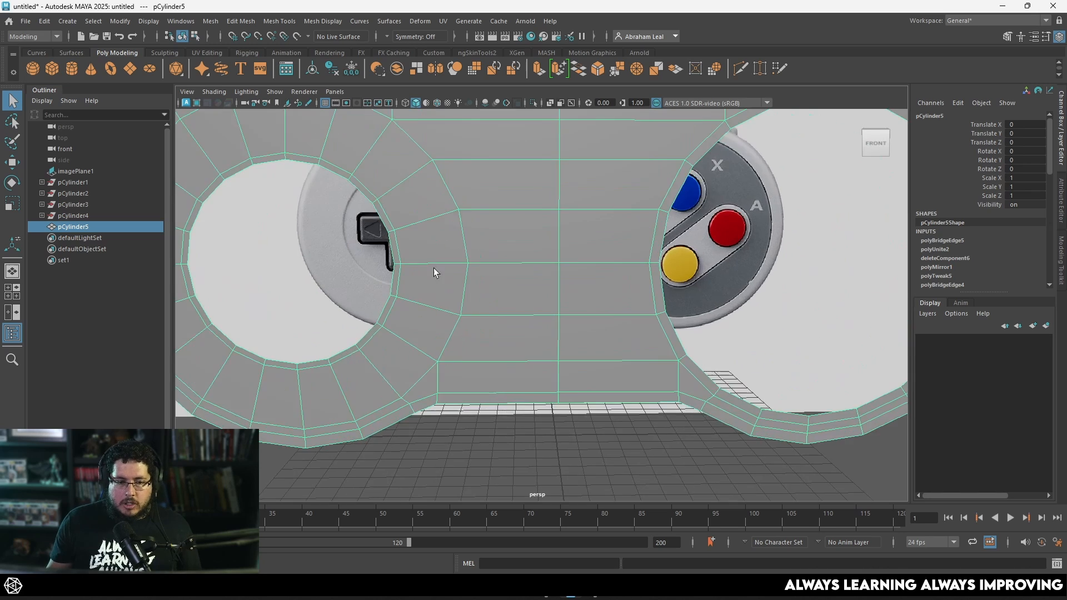
{"action": "left_click_drag", "start_coordinate": [433, 268], "coordinate": [576, 253], "text": "alt"}
{"action": "key", "text": "space"}
{"action": "scroll", "coordinate": [576, 252], "scroll_direction": "down", "scroll_amount": 1}
{"action": "middle_click_drag", "start_coordinate": [222, 433], "coordinate": [595, 320], "text": "alt"}
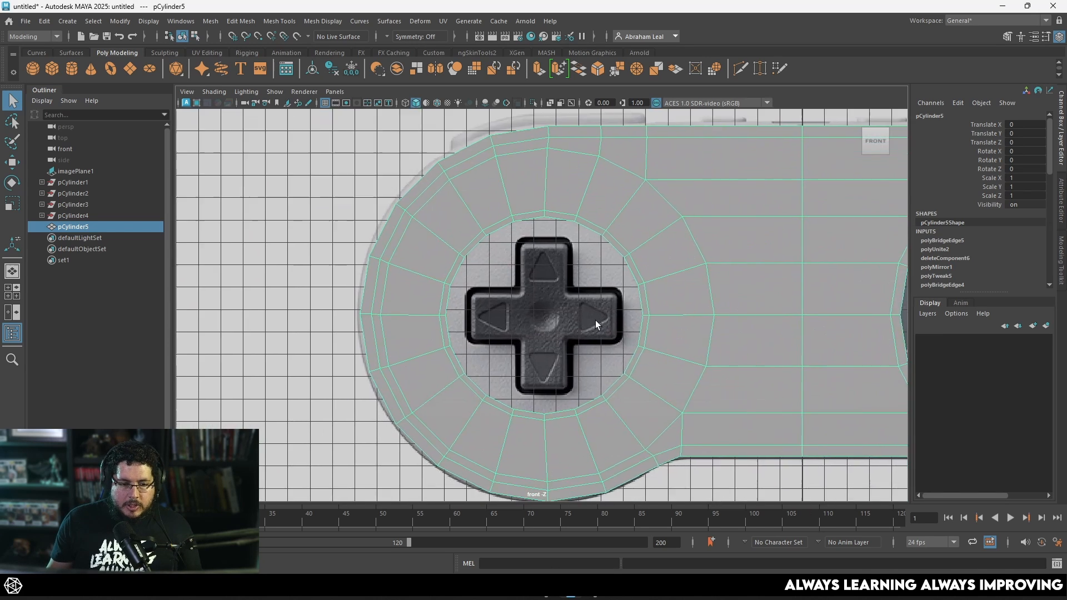
{"action": "scroll", "coordinate": [595, 320], "scroll_direction": "up", "scroll_amount": 4}
{"action": "right_click", "coordinate": [487, 199]}
{"action": "key", "text": "4"}
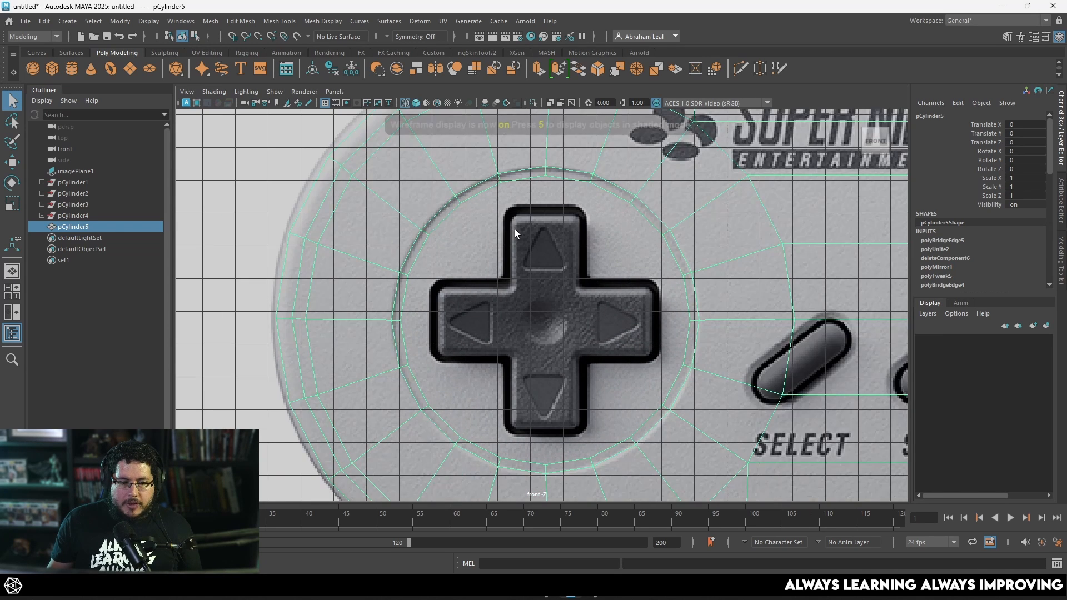
Select the border edge loop around the D-pad hole, restore shaded display, and fill the hole with a face
{"action": "right_click", "coordinate": [553, 175]}
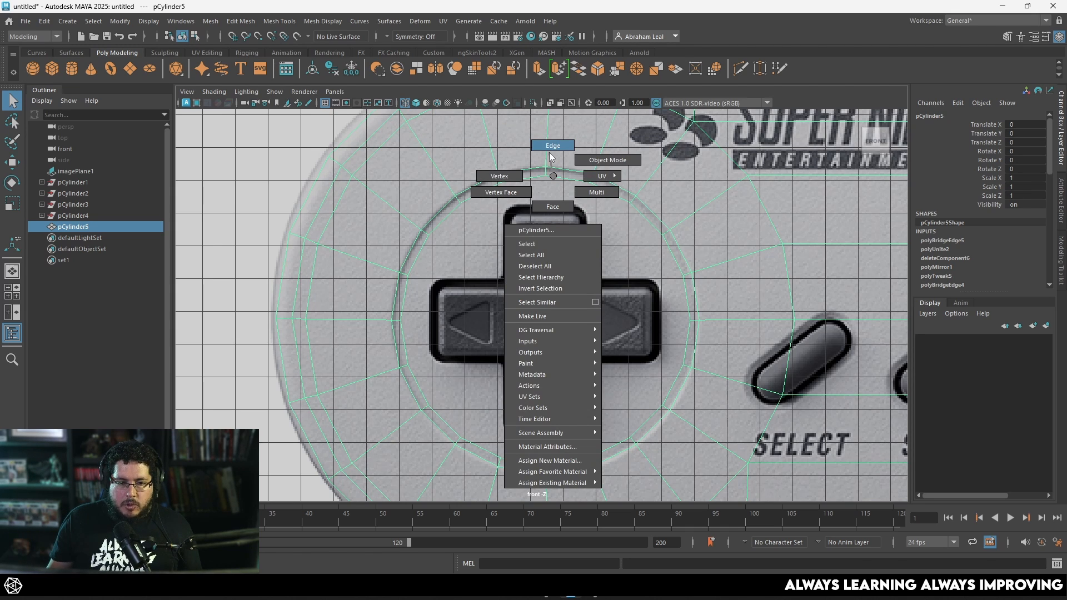
{"action": "left_click", "coordinate": [551, 147]}
{"action": "double_click", "coordinate": [559, 175]}
{"action": "key", "text": "5"}
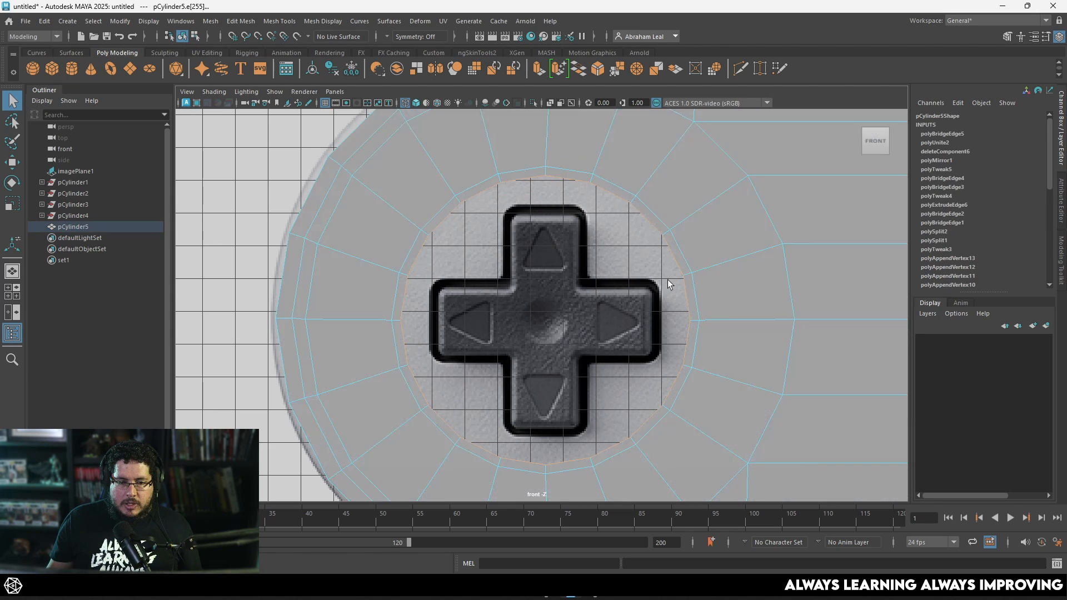
{"action": "key", "text": "space"}
{"action": "left_click_drag", "start_coordinate": [661, 281], "coordinate": [672, 324]}
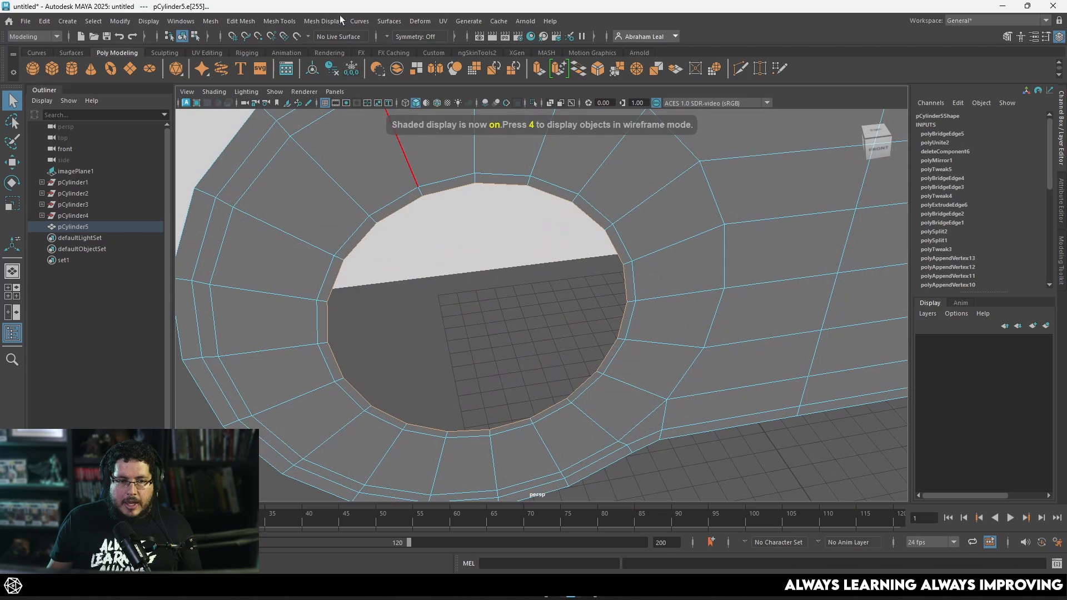
{"action": "left_click", "coordinate": [211, 20]}
{"action": "left_click", "coordinate": [228, 115]}
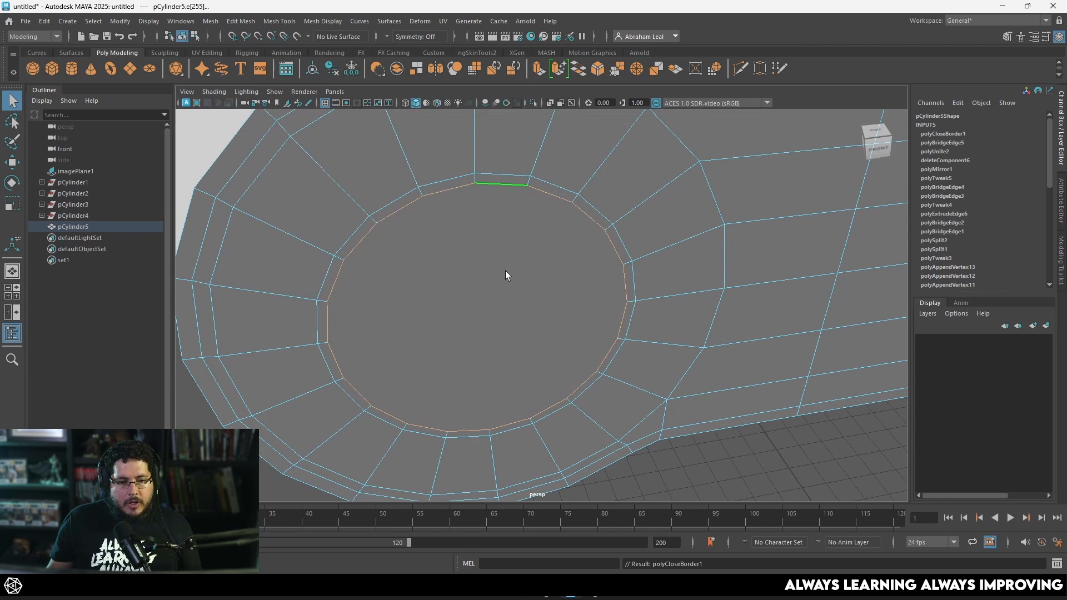
Poke the new circular face so that its edges radiate from a centre vertex
{"action": "key", "text": "F11"}
{"action": "left_click", "coordinate": [496, 285]}
{"action": "left_click", "coordinate": [241, 21]}
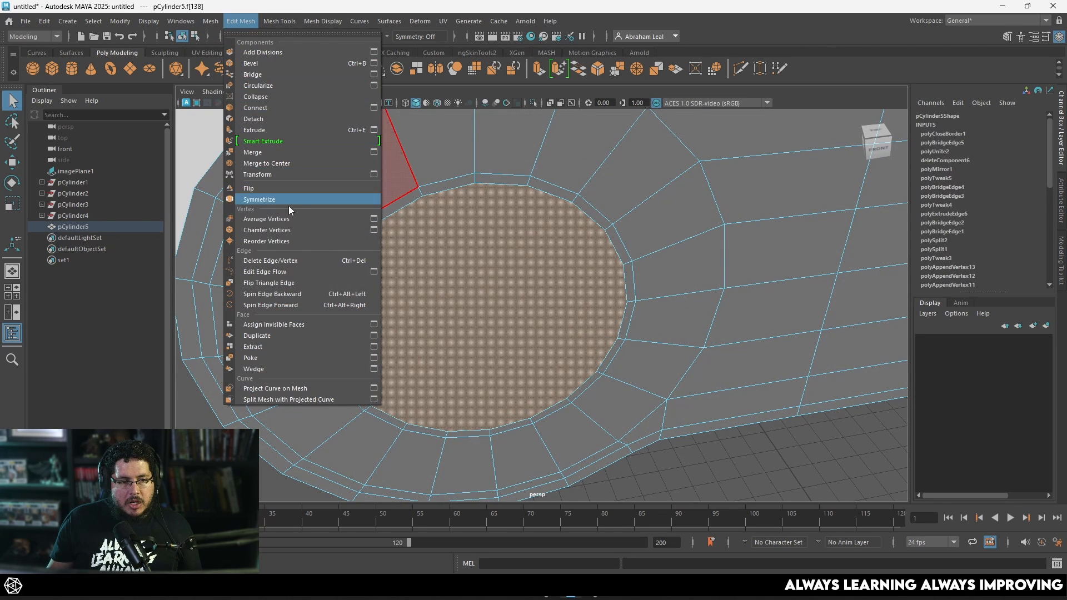
{"action": "left_click", "coordinate": [275, 357]}
Add the surrounding thin face loop to the poked faces and extrude them slightly inward as the D-pad recess
{"action": "scroll", "coordinate": [490, 282], "scroll_direction": "down", "scroll_amount": 4}
{"action": "mouse_move", "coordinate": [490, 282]}
{"action": "left_mouse_down", "text": "alt"}
{"action": "mouse_move", "coordinate": [529, 277]}
{"action": "mouse_move", "coordinate": [508, 292]}
{"action": "left_mouse_up", "text": "alt"}
{"action": "left_click_drag", "start_coordinate": [561, 319], "coordinate": [447, 264], "text": "alt"}
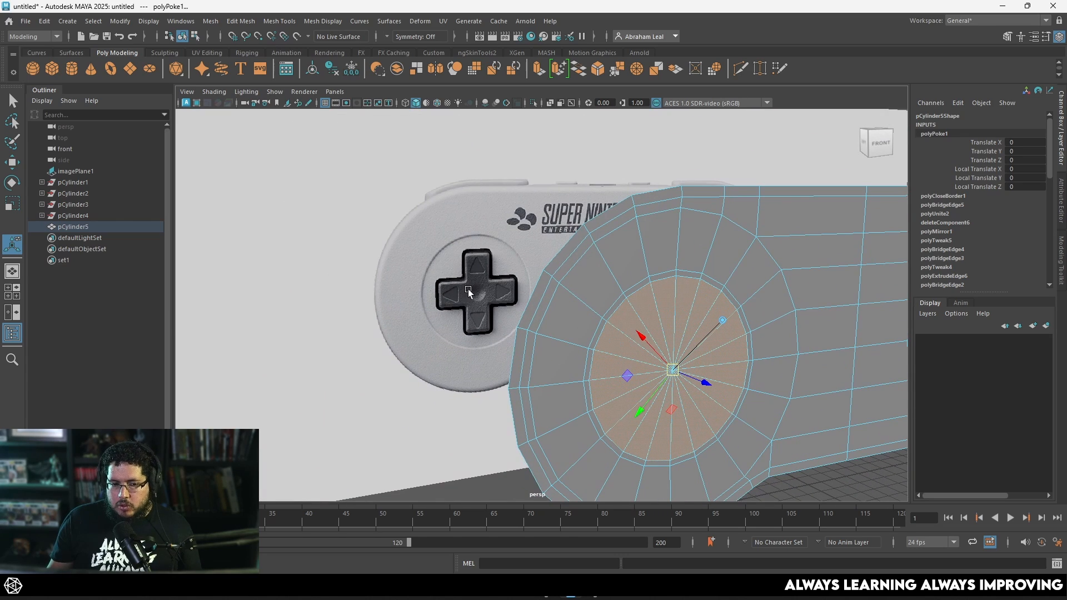
{"action": "middle_click_drag", "start_coordinate": [686, 337], "coordinate": [598, 295], "text": "alt"}
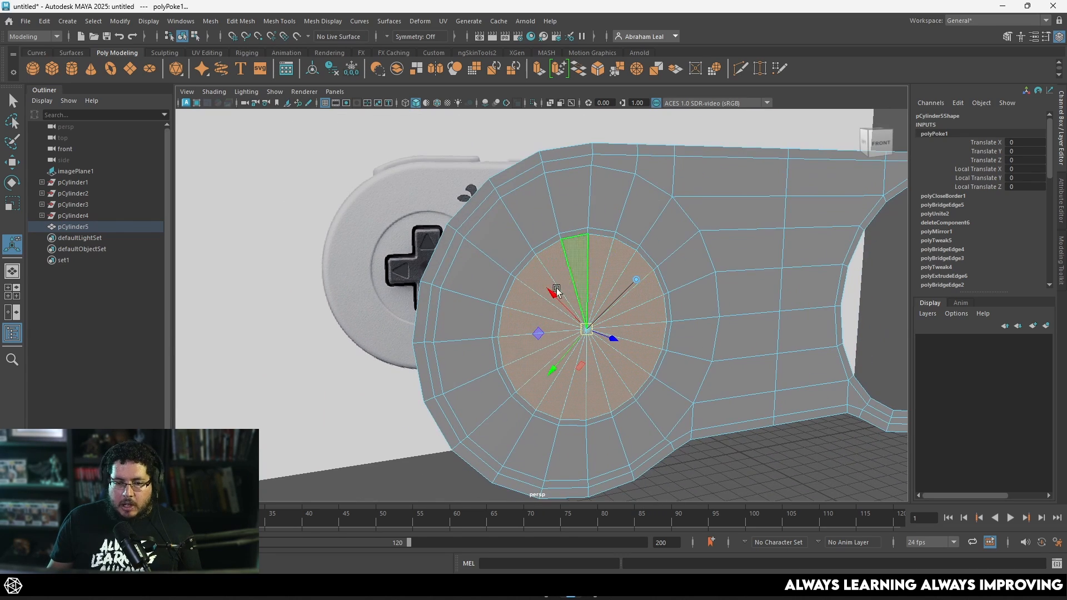
{"action": "left_click_drag", "start_coordinate": [555, 290], "coordinate": [591, 317], "text": "alt"}
{"action": "right_click_drag", "start_coordinate": [591, 317], "coordinate": [610, 371], "text": "alt"}
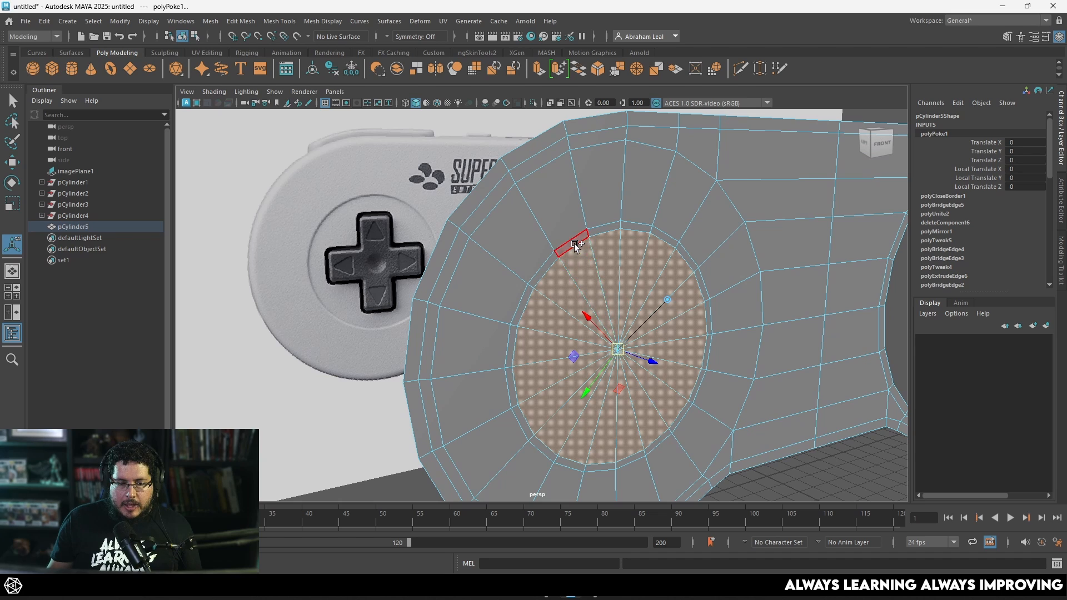
{"action": "left_click", "coordinate": [575, 243], "text": "shift"}
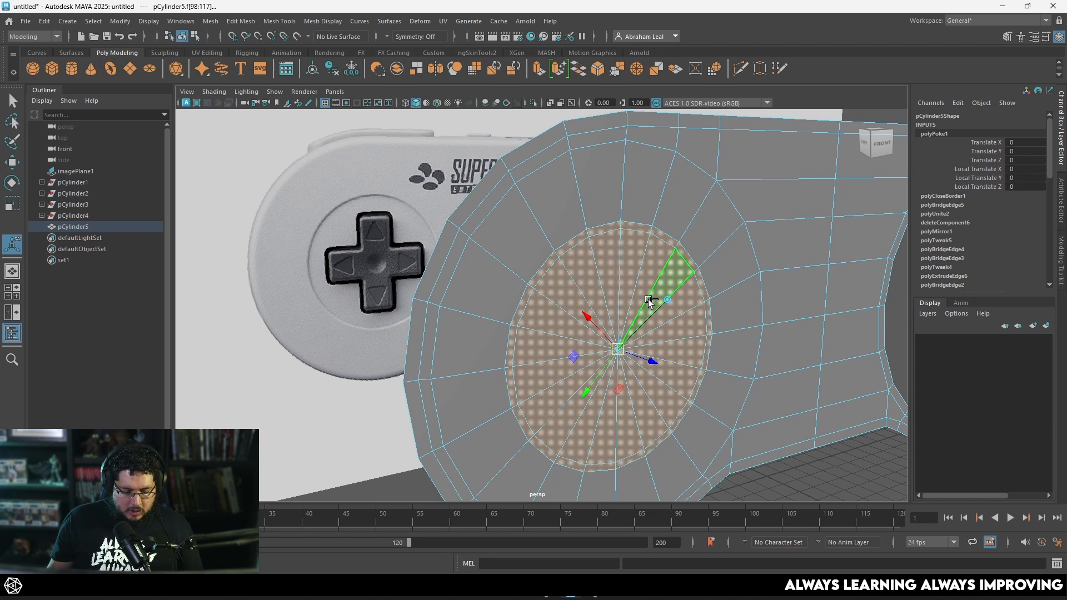
{"action": "key", "text": "ctrl+e"}
{"action": "left_click_drag", "start_coordinate": [724, 287], "coordinate": [717, 295]}
Bevel the recess's inner floor edge loop and its outer rim edge loop, using a 0.5 fraction for the floor edge
{"action": "right_click_drag", "start_coordinate": [555, 269], "coordinate": [617, 269], "text": "alt"}
{"action": "left_click_drag", "start_coordinate": [617, 269], "coordinate": [634, 224], "text": "alt"}
{"action": "right_click_drag", "start_coordinate": [634, 224], "coordinate": [638, 194]}
{"action": "double_click", "coordinate": [656, 172]}
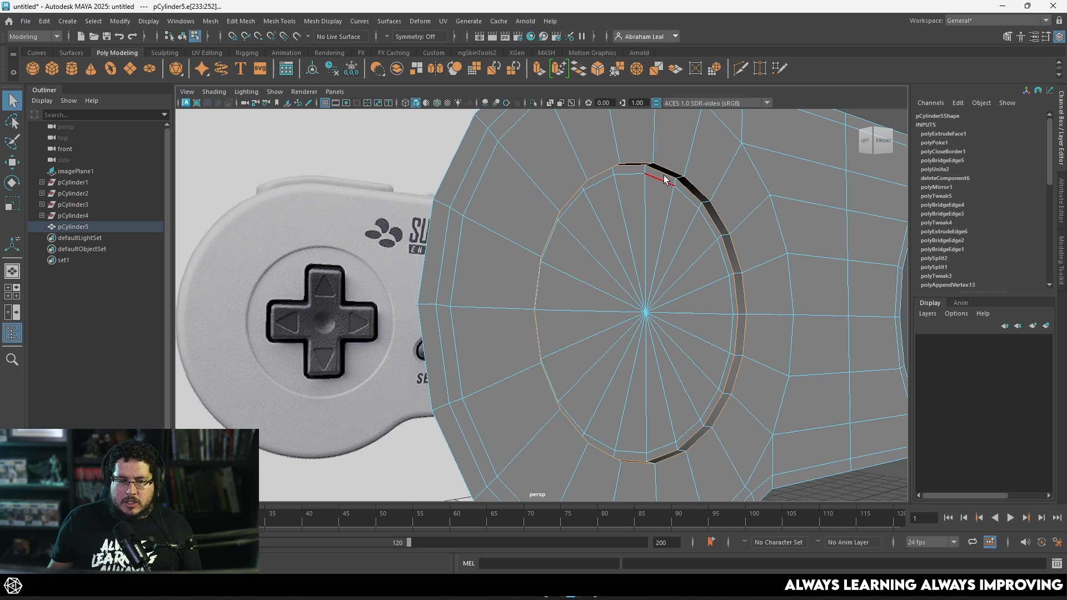
{"action": "left_click", "coordinate": [597, 69]}
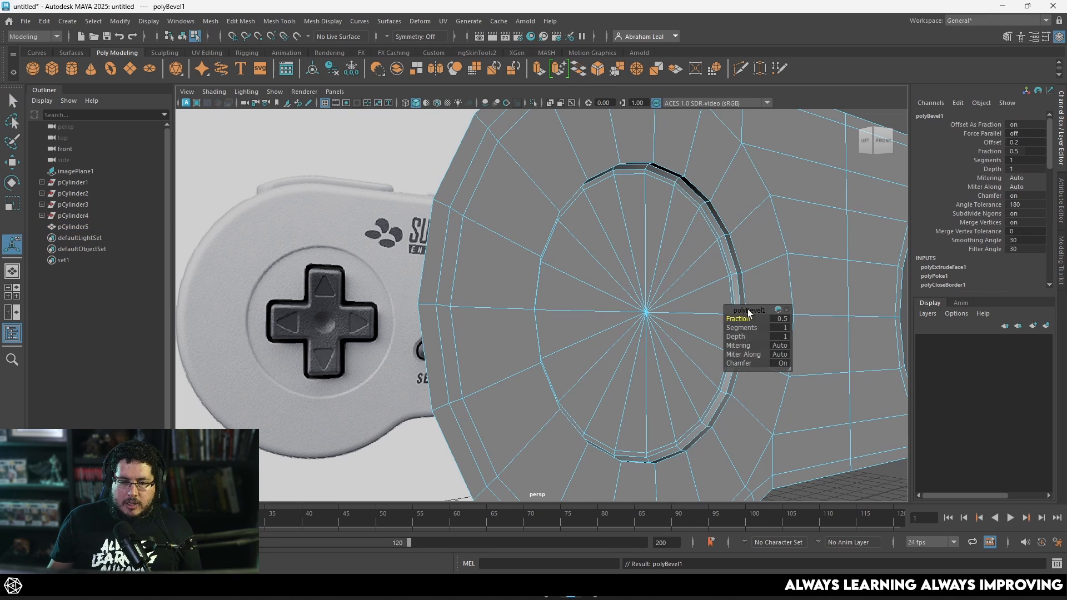
{"action": "double_click", "coordinate": [729, 217]}
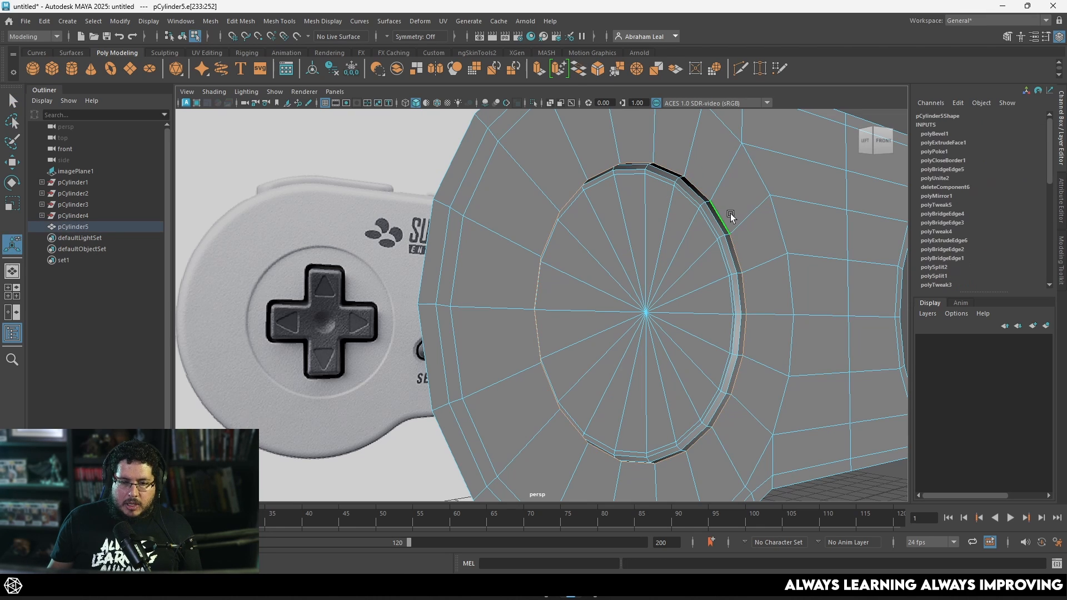
{"action": "left_click", "coordinate": [598, 68]}
Preview the D-pad recess with smoothing, examine its bevelled edges up close, and restore the unsmoothed display
{"action": "key", "text": "3"}
{"action": "right_click_drag", "start_coordinate": [744, 218], "coordinate": [803, 172]}
{"action": "scroll", "coordinate": [803, 171], "scroll_direction": "down", "scroll_amount": 5}
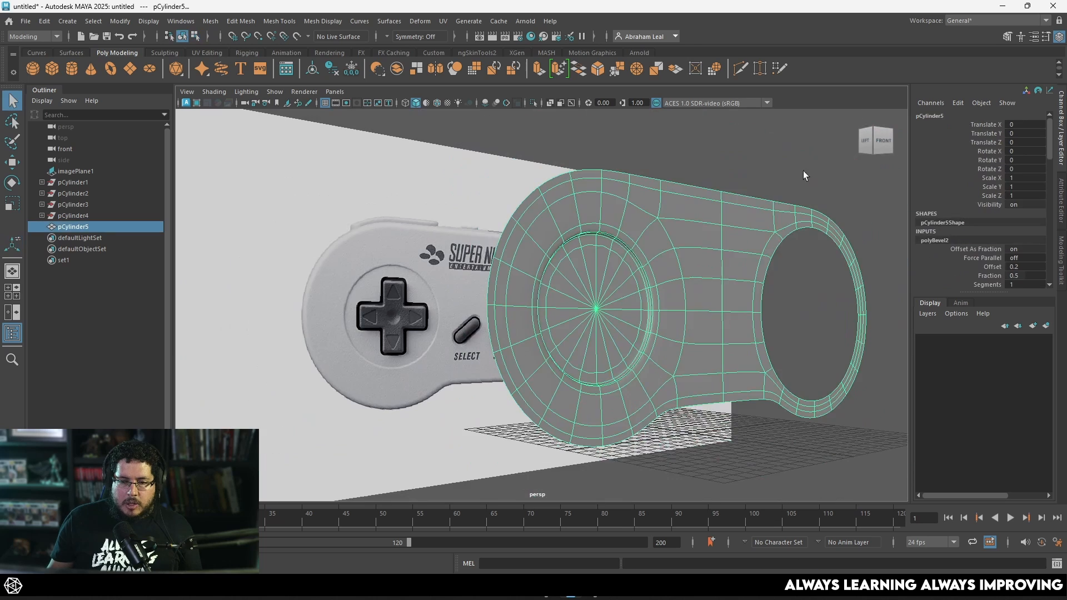
{"action": "left_click", "coordinate": [802, 171]}
{"action": "left_click_drag", "start_coordinate": [570, 319], "coordinate": [500, 328], "text": "alt"}
{"action": "right_click_drag", "start_coordinate": [500, 327], "coordinate": [687, 384], "text": "alt"}
{"action": "left_click_drag", "start_coordinate": [686, 385], "coordinate": [730, 378], "text": "alt"}
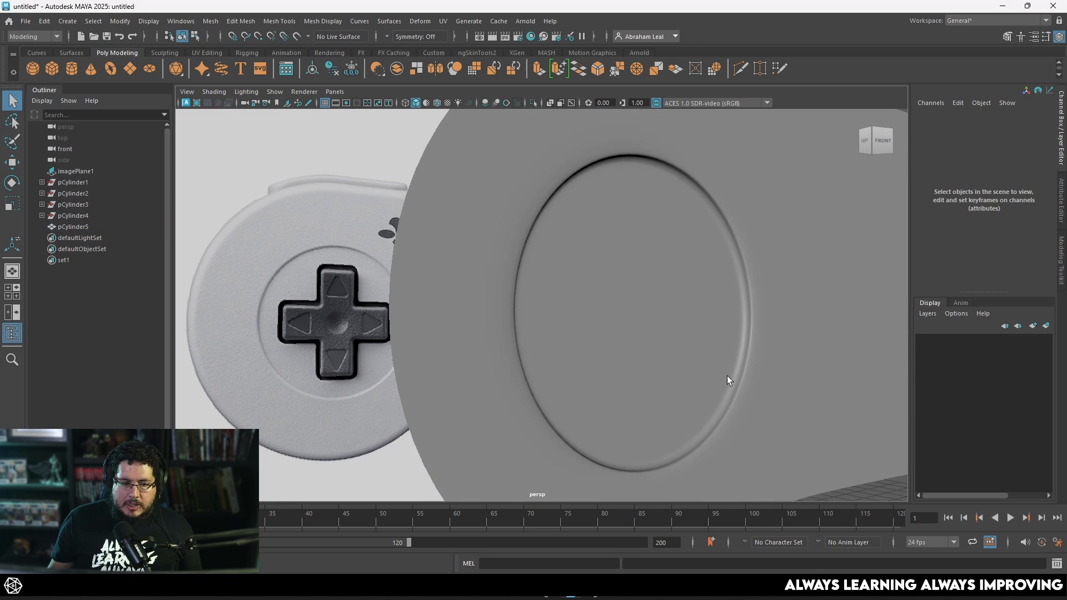
{"action": "right_click_drag", "start_coordinate": [692, 312], "coordinate": [617, 292], "text": "alt"}
{"action": "left_click_drag", "start_coordinate": [617, 292], "coordinate": [525, 307], "text": "alt"}
{"action": "left_click", "coordinate": [524, 306]}
{"action": "key", "text": "1"}
Examine the radial faces of the D-pad recess and the overall shell from several angles
{"action": "scroll", "coordinate": [528, 320], "scroll_direction": "up", "scroll_amount": 2}
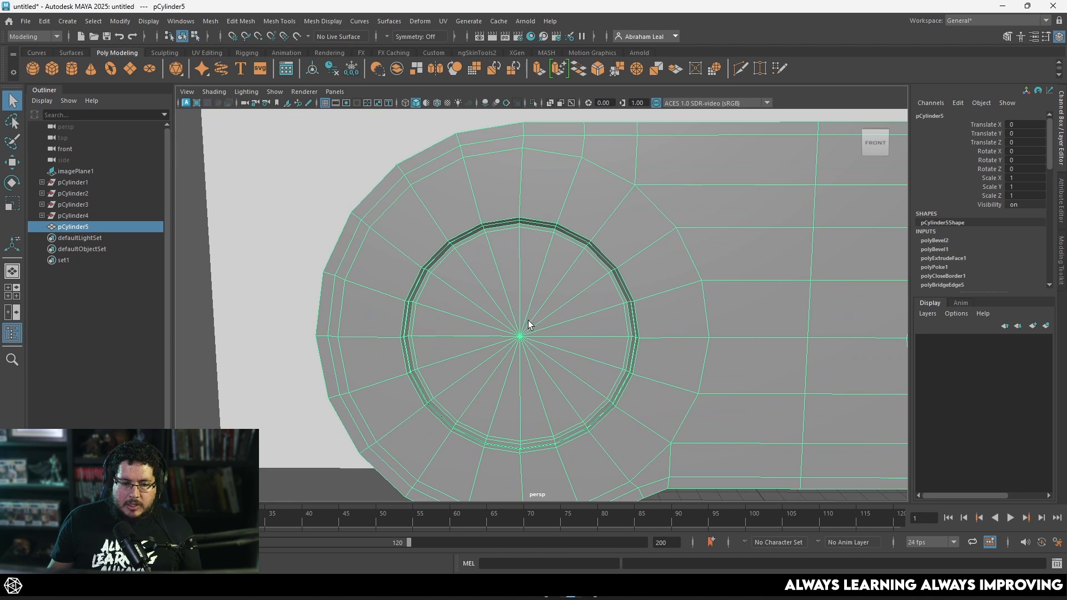
{"action": "right_click_drag", "start_coordinate": [527, 255], "coordinate": [527, 298]}
{"action": "left_click_drag", "start_coordinate": [554, 315], "coordinate": [510, 358]}
{"action": "left_click_drag", "start_coordinate": [488, 305], "coordinate": [399, 269], "text": "alt"}
{"action": "left_click_drag", "start_coordinate": [538, 345], "coordinate": [510, 268], "text": "alt"}
{"action": "right_click_drag", "start_coordinate": [624, 237], "coordinate": [681, 179]}
{"action": "scroll", "coordinate": [805, 226], "scroll_direction": "down", "scroll_amount": 4}
{"action": "left_click", "coordinate": [806, 226]}
{"action": "left_click_drag", "start_coordinate": [778, 266], "coordinate": [689, 313], "text": "alt"}
{"action": "scroll", "coordinate": [689, 313], "scroll_direction": "up", "scroll_amount": 1}
{"action": "scroll", "coordinate": [689, 313], "scroll_direction": "up", "scroll_amount": 1}
{"action": "left_click", "coordinate": [395, 281]}
{"action": "left_click_drag", "start_coordinate": [395, 281], "coordinate": [430, 261], "text": "alt"}
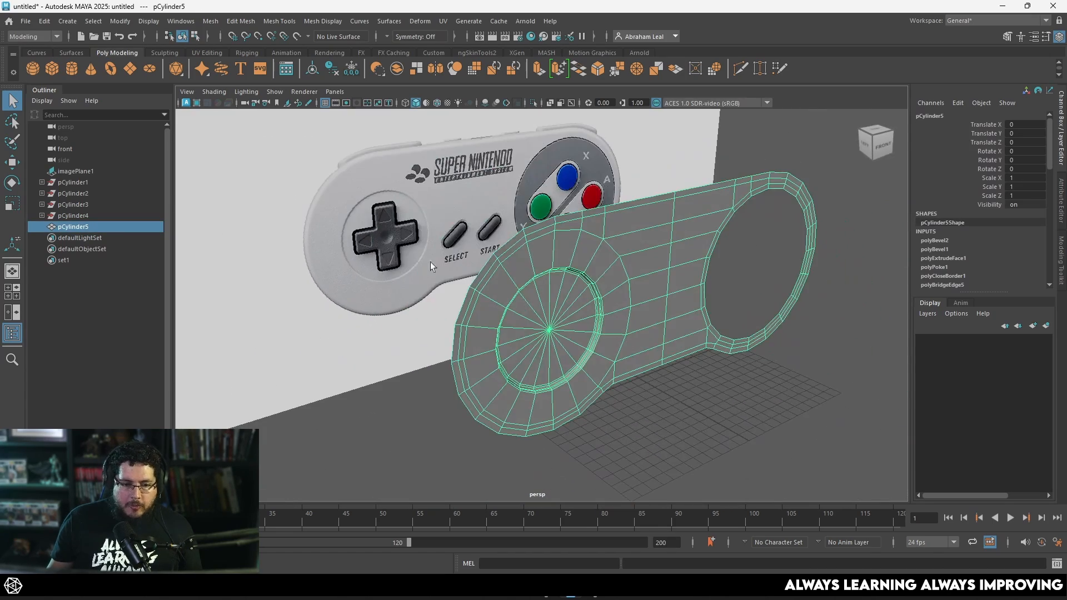
Extrude the button-side opening's border edges inward with a local Z translation of -0.546, then reselect the opening's front rim edges
{"action": "left_click_drag", "start_coordinate": [522, 280], "coordinate": [492, 283], "text": "alt"}
{"action": "middle_click_drag", "start_coordinate": [491, 282], "coordinate": [239, 266], "text": "alt"}
{"action": "middle_click_drag", "start_coordinate": [665, 257], "coordinate": [645, 242], "text": "alt"}
{"action": "scroll", "coordinate": [645, 241], "scroll_direction": "up", "scroll_amount": 2}
{"action": "right_click_drag", "start_coordinate": [487, 178], "coordinate": [484, 134]}
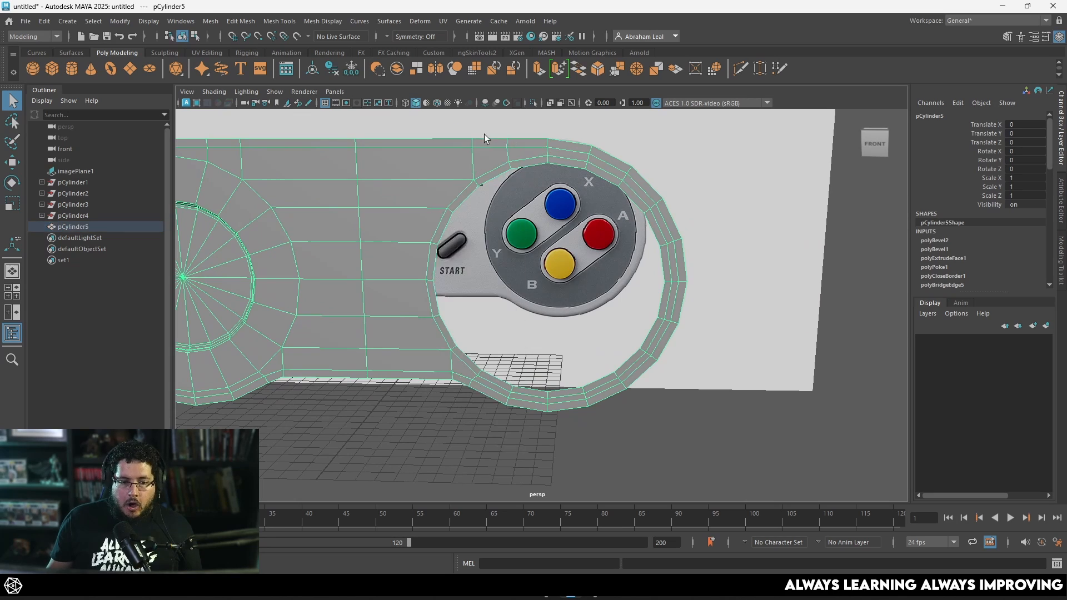
{"action": "left_click", "coordinate": [493, 169]}
{"action": "left_click", "coordinate": [493, 171]}
{"action": "double_click", "coordinate": [491, 179]}
{"action": "middle_click_drag", "start_coordinate": [551, 315], "coordinate": [536, 342], "text": "alt"}
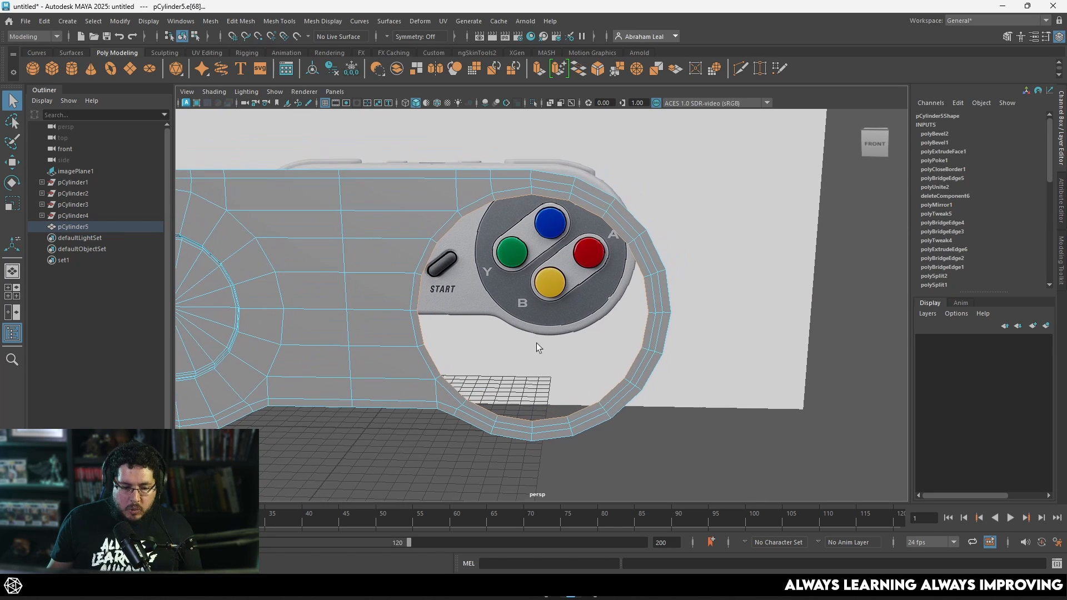
{"action": "key", "text": "ctrl+e"}
{"action": "left_click_drag", "start_coordinate": [531, 352], "coordinate": [522, 329], "text": "alt"}
{"action": "left_click_drag", "start_coordinate": [537, 293], "coordinate": [524, 195]}
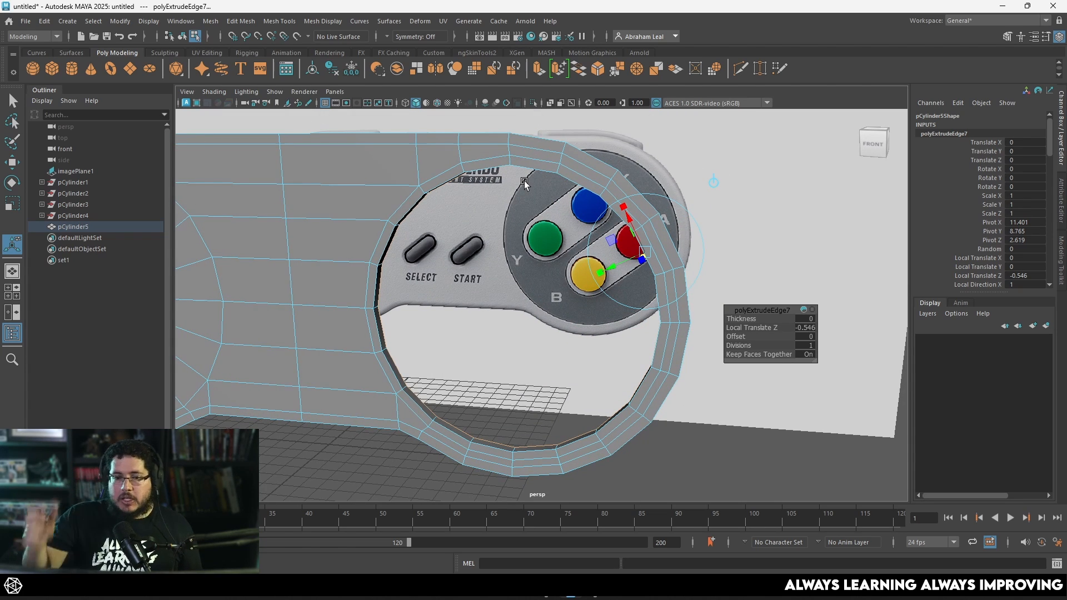
{"action": "left_click", "coordinate": [459, 188]}
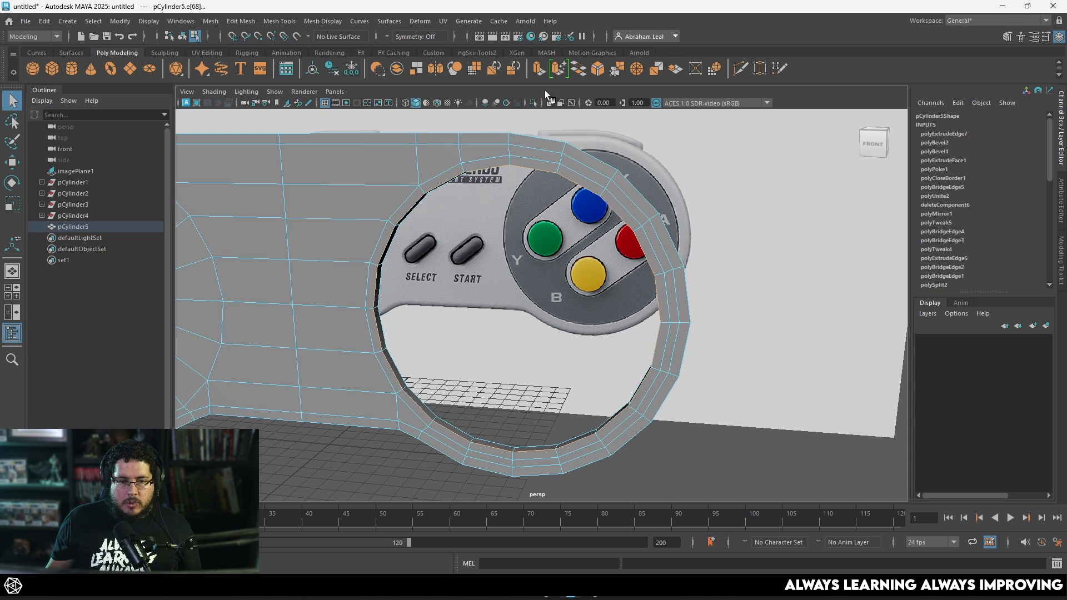
Bevel the button-side opening's front rim edges with a 0.19 fraction and 2 segments
{"action": "left_click", "coordinate": [598, 73]}
{"action": "scroll", "coordinate": [776, 348], "scroll_direction": "up", "scroll_amount": 3}
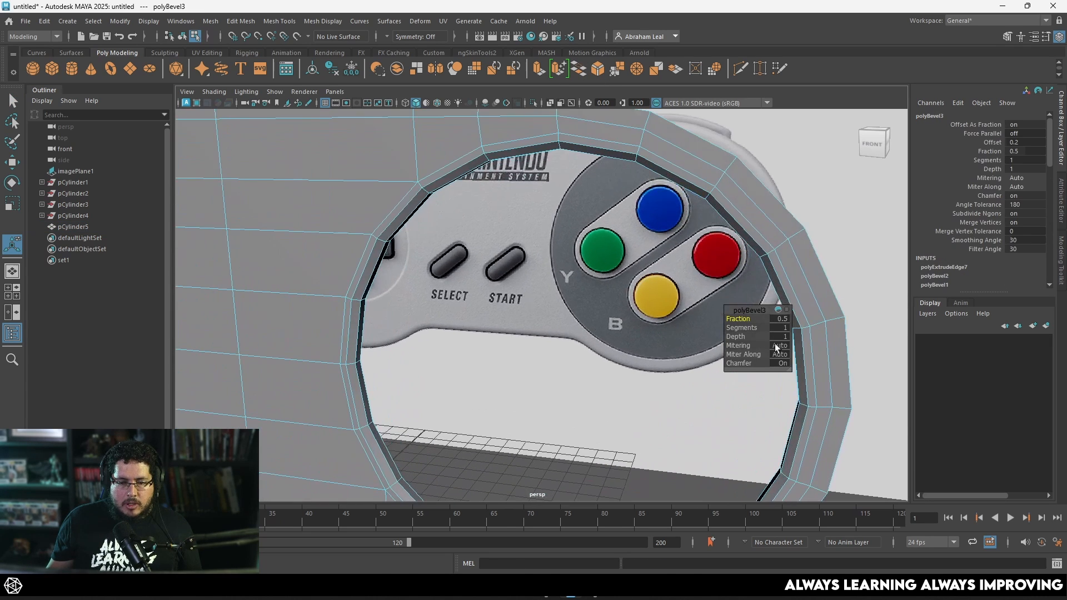
{"action": "left_click_drag", "start_coordinate": [740, 326], "coordinate": [725, 316]}
{"action": "scroll", "coordinate": [458, 266], "scroll_direction": "up", "scroll_amount": 2}
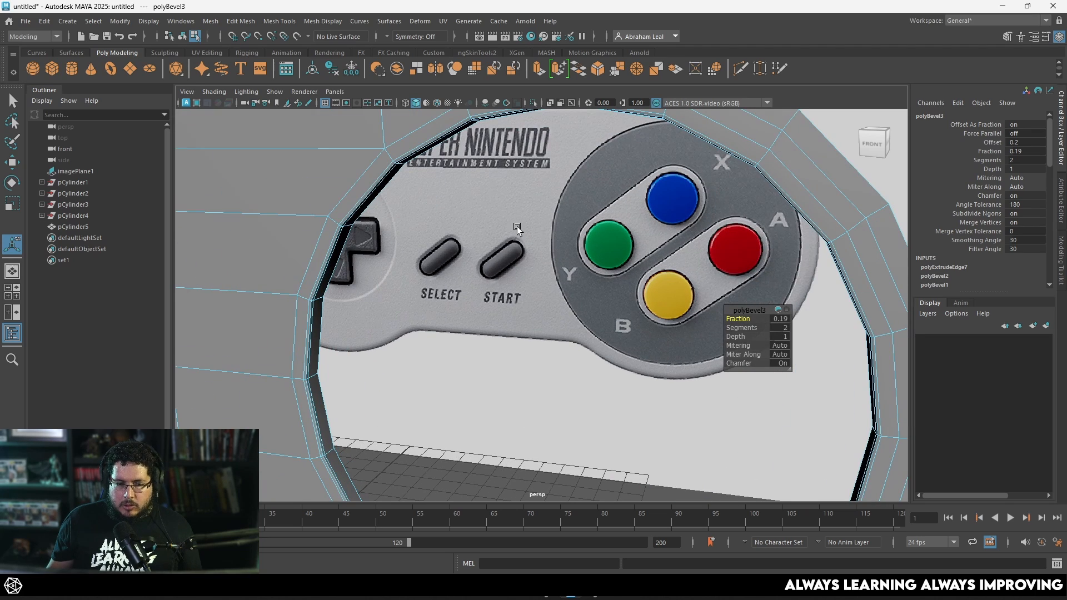
Preview the shell with smoothing, examine the bevelled button-side opening, and restore the unsmoothed display
{"action": "right_click_drag", "start_coordinate": [357, 135], "coordinate": [410, 119]}
{"action": "scroll", "coordinate": [449, 223], "scroll_direction": "down", "scroll_amount": 3}
{"action": "key", "text": "3"}
{"action": "left_click", "coordinate": [553, 444]}
{"action": "scroll", "coordinate": [556, 442], "scroll_direction": "down", "scroll_amount": 3}
{"action": "left_click_drag", "start_coordinate": [561, 436], "coordinate": [538, 317], "text": "alt"}
{"action": "left_click", "coordinate": [423, 331]}
{"action": "key", "text": "1"}
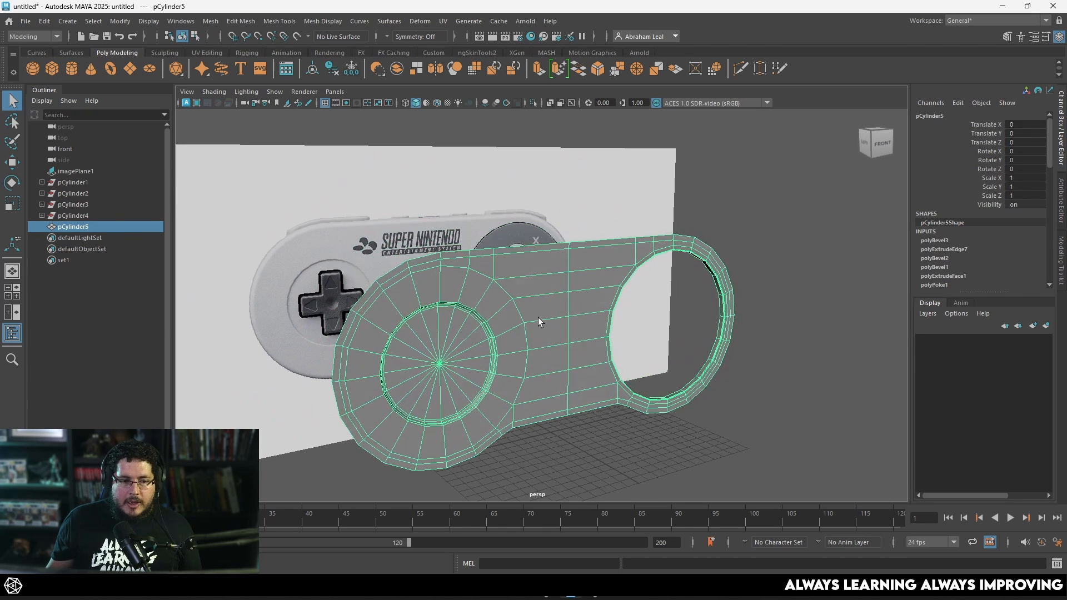
Extrude the shell's outer border edges backward with a local Z translation of -3.13 and inspect the smoothed side walls
{"action": "right_click_drag", "start_coordinate": [507, 261], "coordinate": [507, 220]}
{"action": "left_click", "coordinate": [511, 247]}
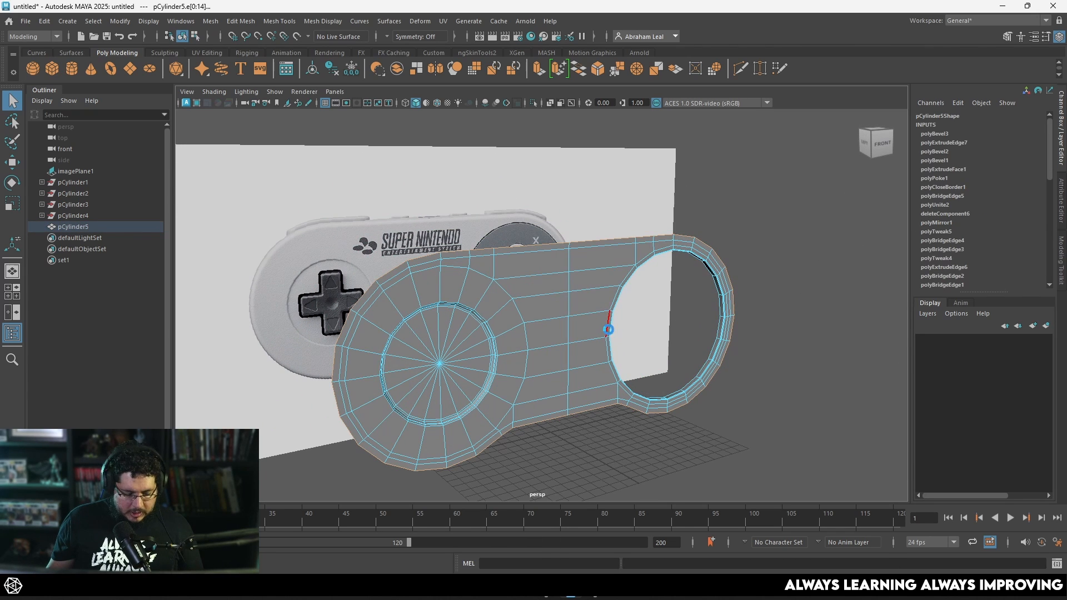
{"action": "key", "text": "ctrl+e"}
{"action": "left_click_drag", "start_coordinate": [608, 329], "coordinate": [658, 348], "text": "alt"}
{"action": "left_click_drag", "start_coordinate": [750, 276], "coordinate": [716, 271]}
{"action": "left_click_drag", "start_coordinate": [575, 303], "coordinate": [593, 307], "text": "alt"}
{"action": "key", "text": "3"}
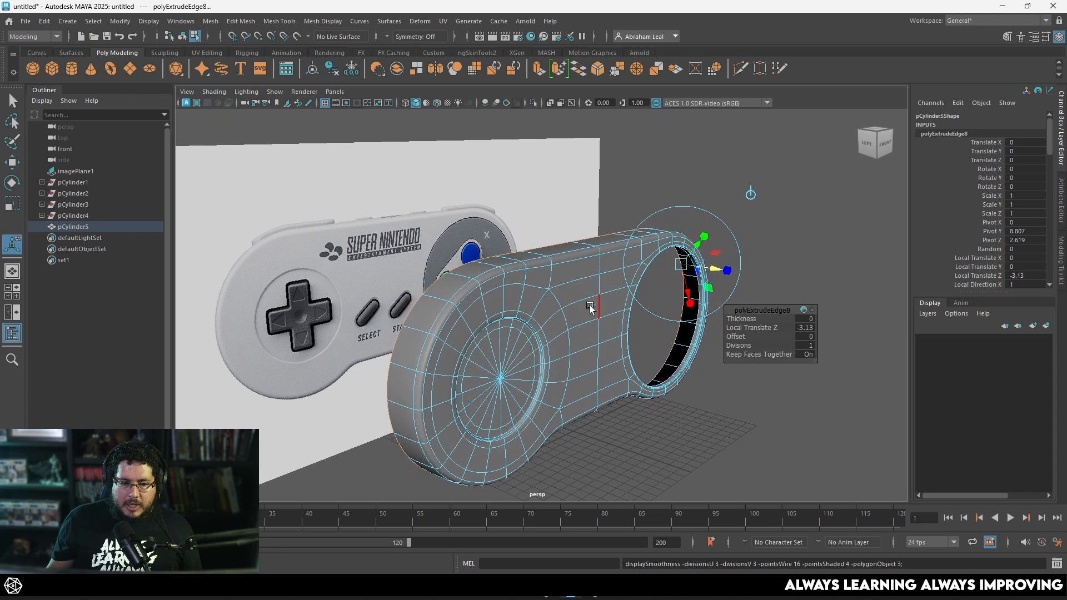
{"action": "right_click_drag", "start_coordinate": [592, 308], "coordinate": [623, 278]}
{"action": "left_click", "coordinate": [648, 174]}
{"action": "left_click_drag", "start_coordinate": [640, 245], "coordinate": [521, 251], "text": "alt"}
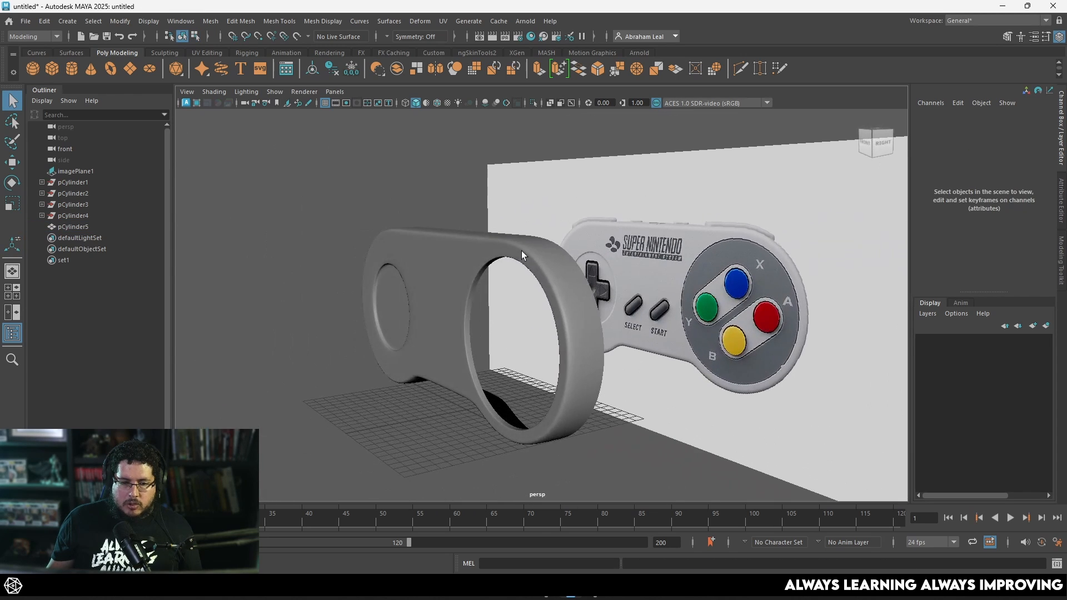
Return to the unsmoothed display and delete the extruded loop of side-wall faces around the shell
{"action": "left_click", "coordinate": [585, 309]}
{"action": "key", "text": "1"}
{"action": "right_click_drag", "start_coordinate": [563, 261], "coordinate": [573, 299]}
{"action": "double_click", "coordinate": [585, 307]}
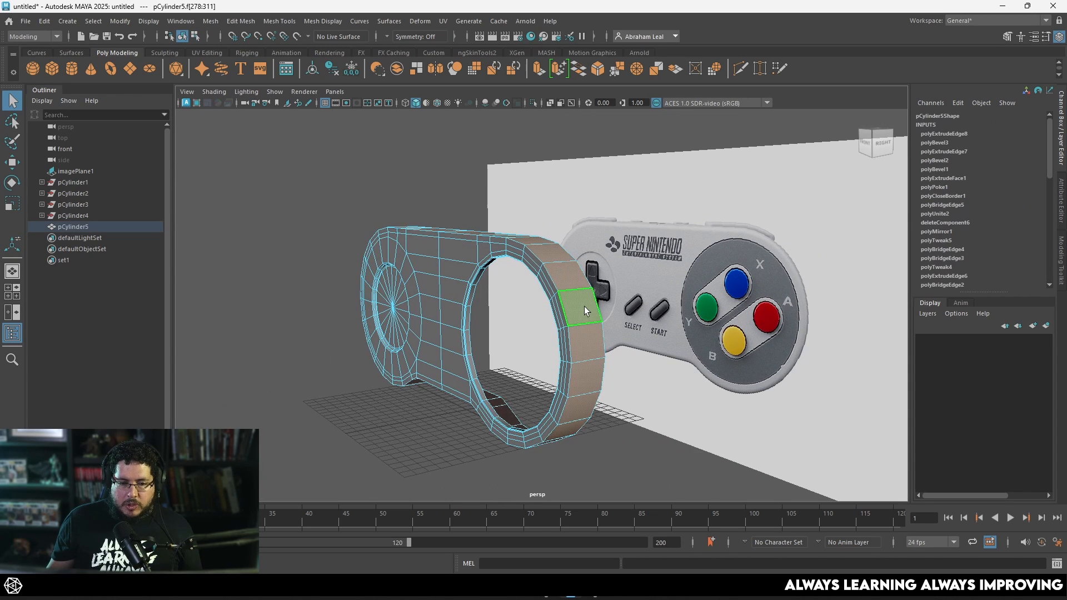
{"action": "key", "text": "Delete"}
{"action": "left_click_drag", "start_coordinate": [492, 261], "coordinate": [565, 269], "text": "alt"}
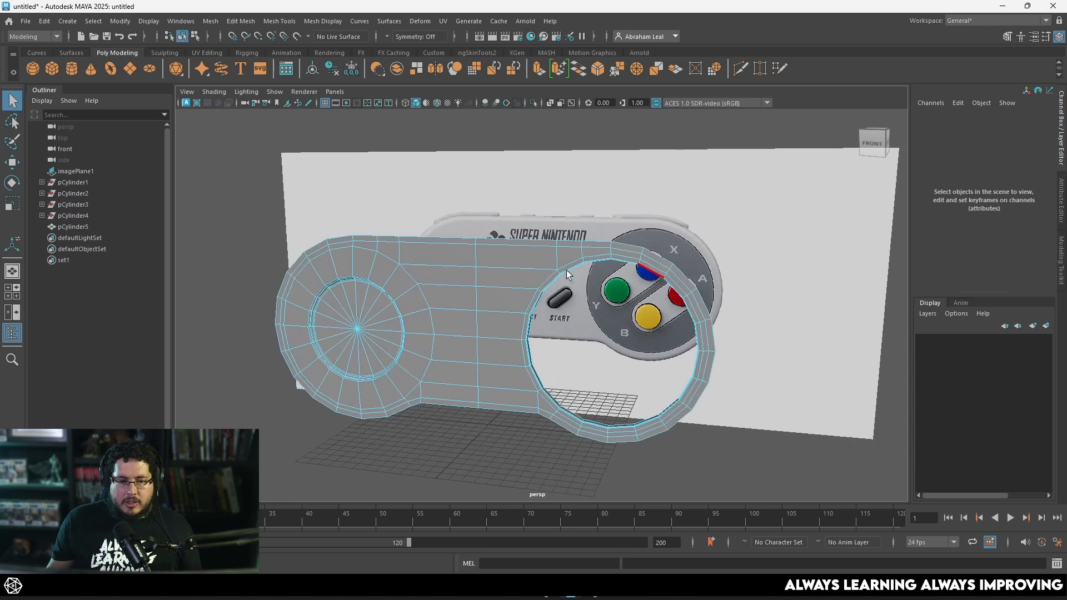
Switch to the front view and examine the four buttons and their slanted surrounds in the reference image
{"action": "right_click_drag", "start_coordinate": [470, 251], "coordinate": [505, 177]}
{"action": "key", "text": "space"}
{"action": "left_click_drag", "start_coordinate": [520, 256], "coordinate": [518, 279]}
{"action": "scroll", "coordinate": [589, 292], "scroll_direction": "down", "scroll_amount": 2}
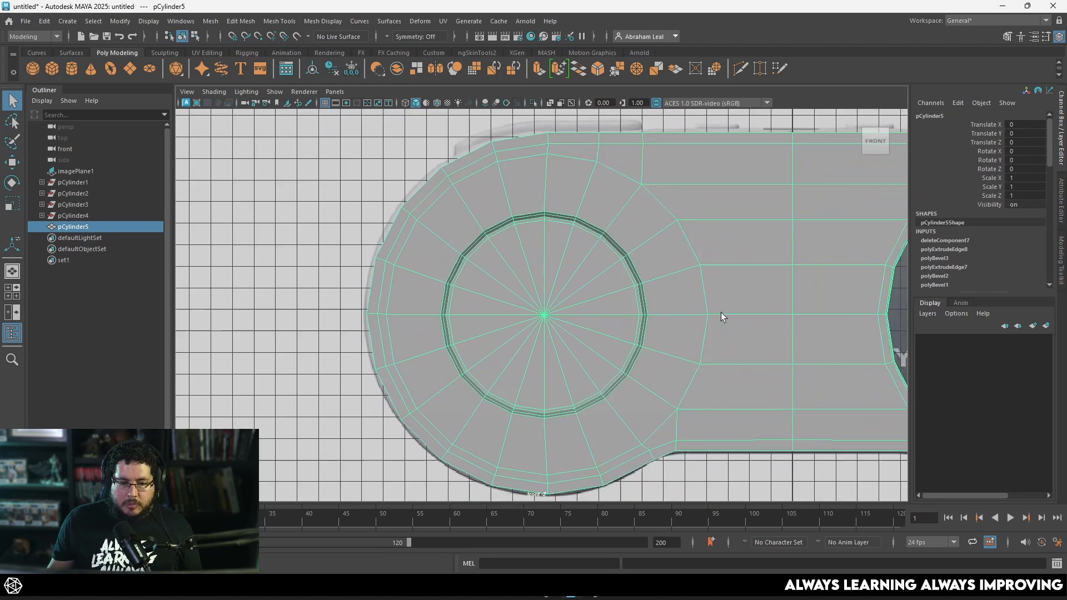
{"action": "middle_click_drag", "start_coordinate": [722, 313], "coordinate": [520, 330], "text": "alt"}
{"action": "scroll", "coordinate": [500, 239], "scroll_direction": "up", "scroll_amount": 1}
{"action": "scroll", "coordinate": [503, 245], "scroll_direction": "down", "scroll_amount": 2}
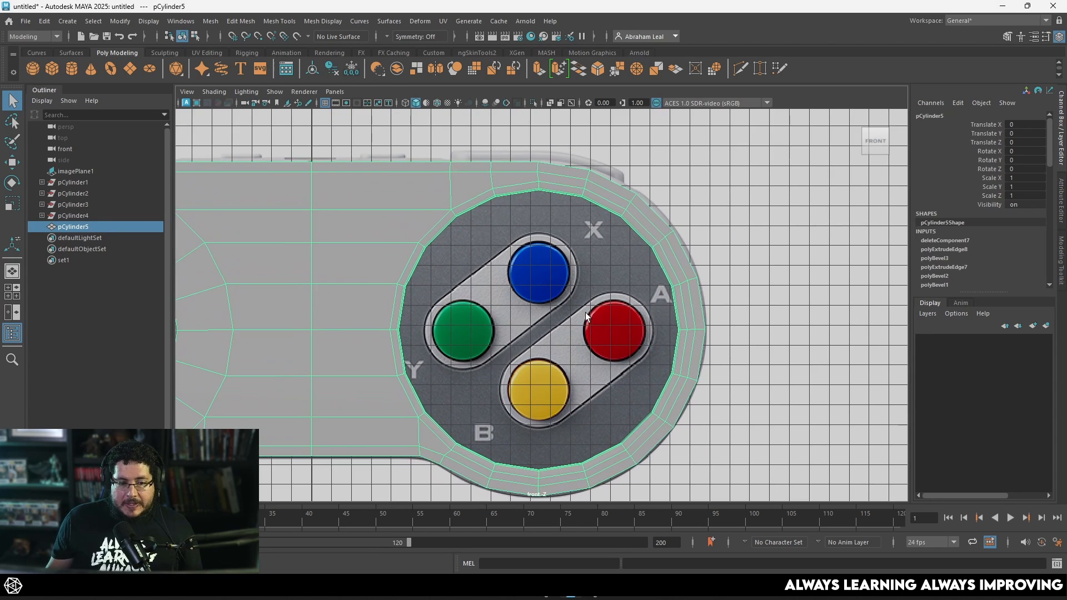
{"action": "scroll", "coordinate": [590, 312], "scroll_direction": "up", "scroll_amount": 2}
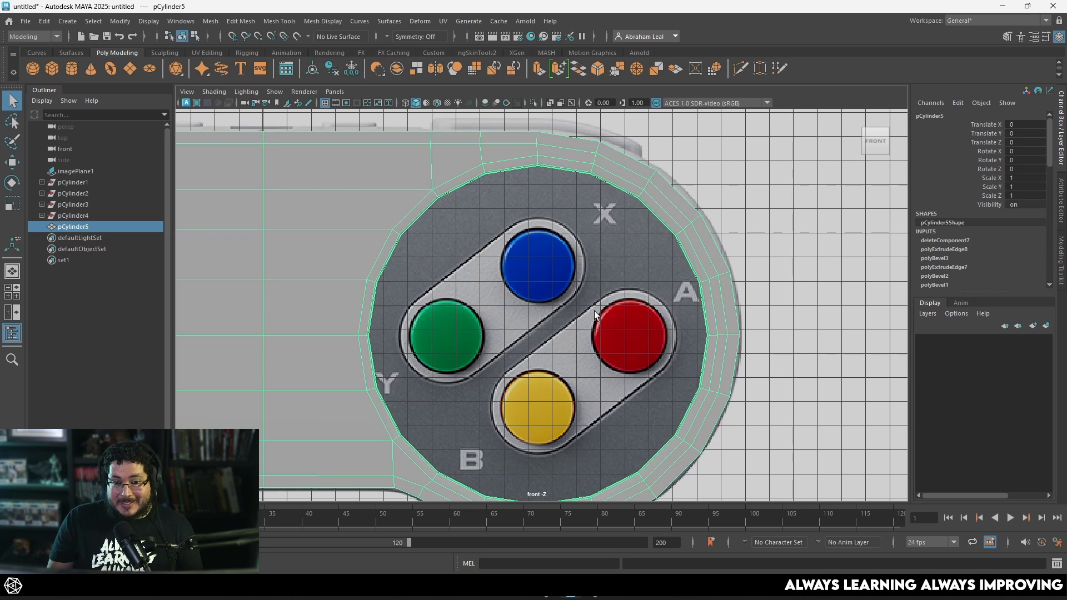
{"action": "scroll", "coordinate": [543, 315], "scroll_direction": "up", "scroll_amount": 2}
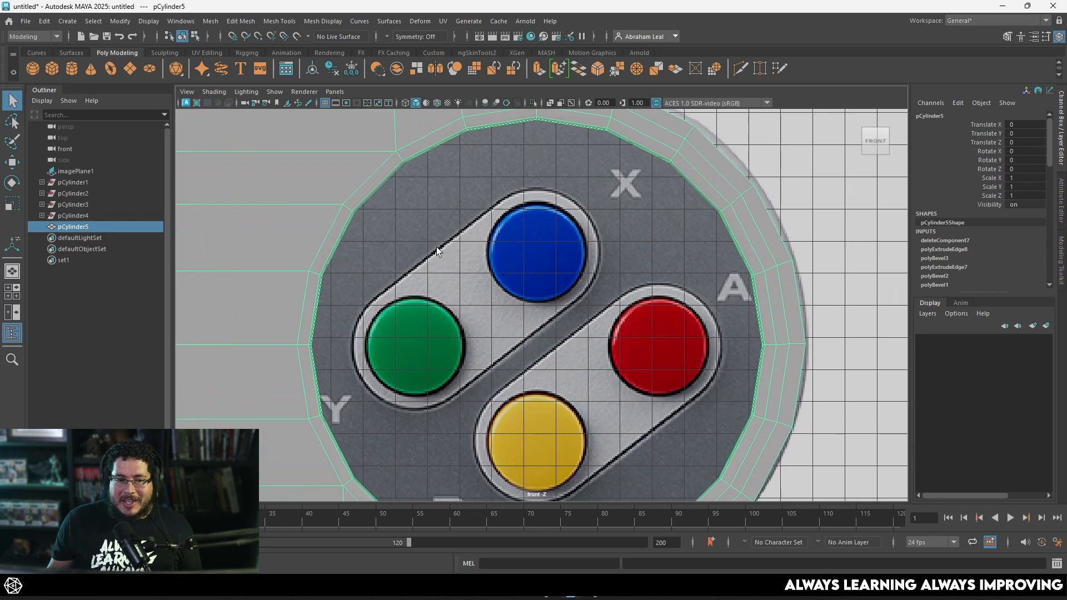
{"action": "scroll", "coordinate": [470, 234], "scroll_direction": "down", "scroll_amount": 2}
{"action": "scroll", "coordinate": [594, 244], "scroll_direction": "up", "scroll_amount": 2}
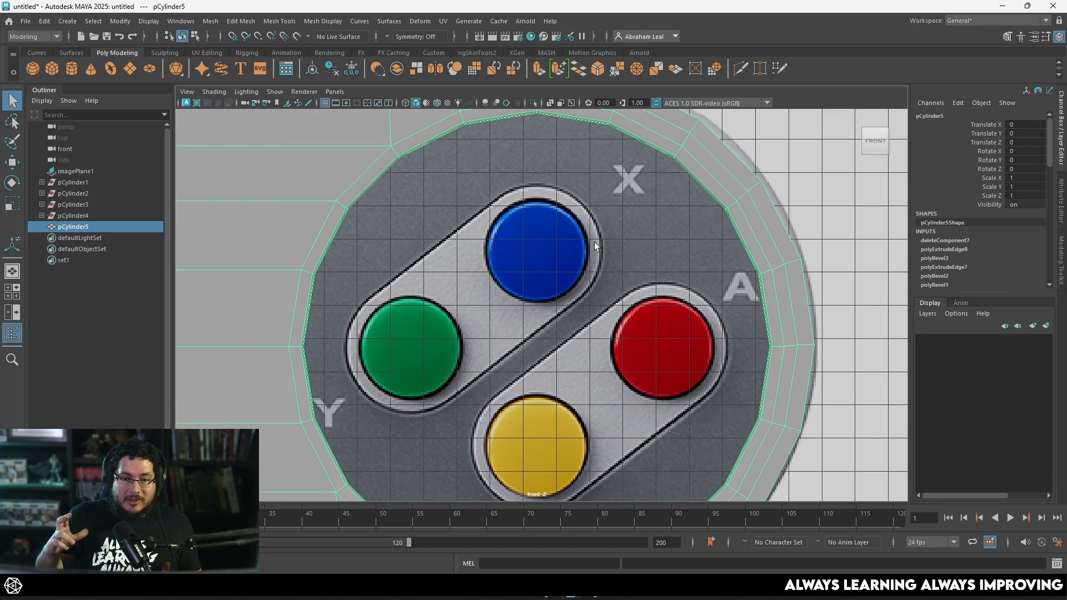
{"action": "scroll", "coordinate": [595, 242], "scroll_direction": "down", "scroll_amount": 1}
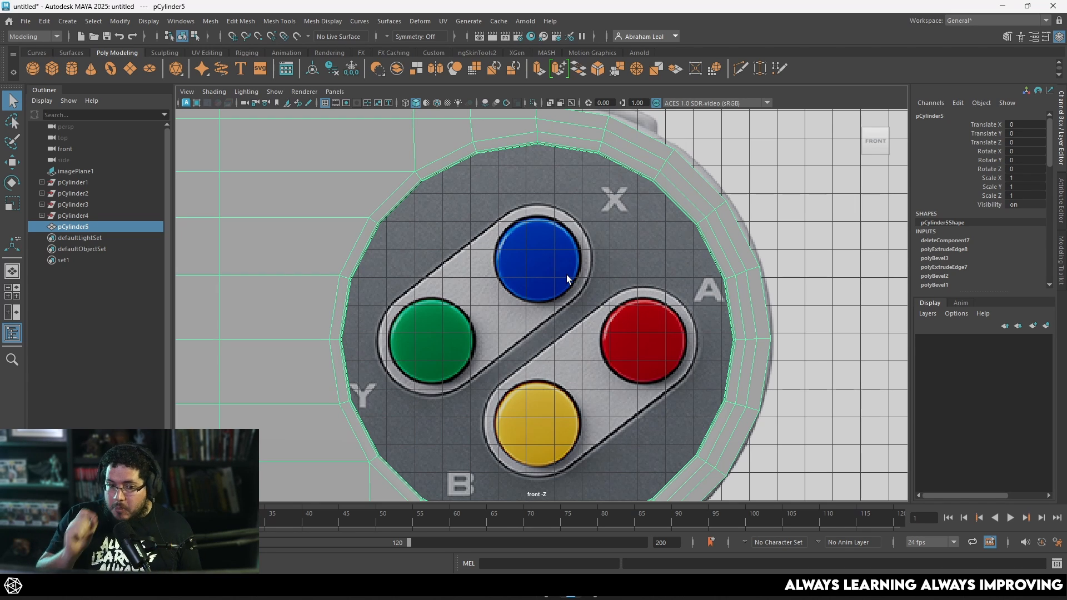
{"action": "scroll", "coordinate": [558, 266], "scroll_direction": "up", "scroll_amount": 5}
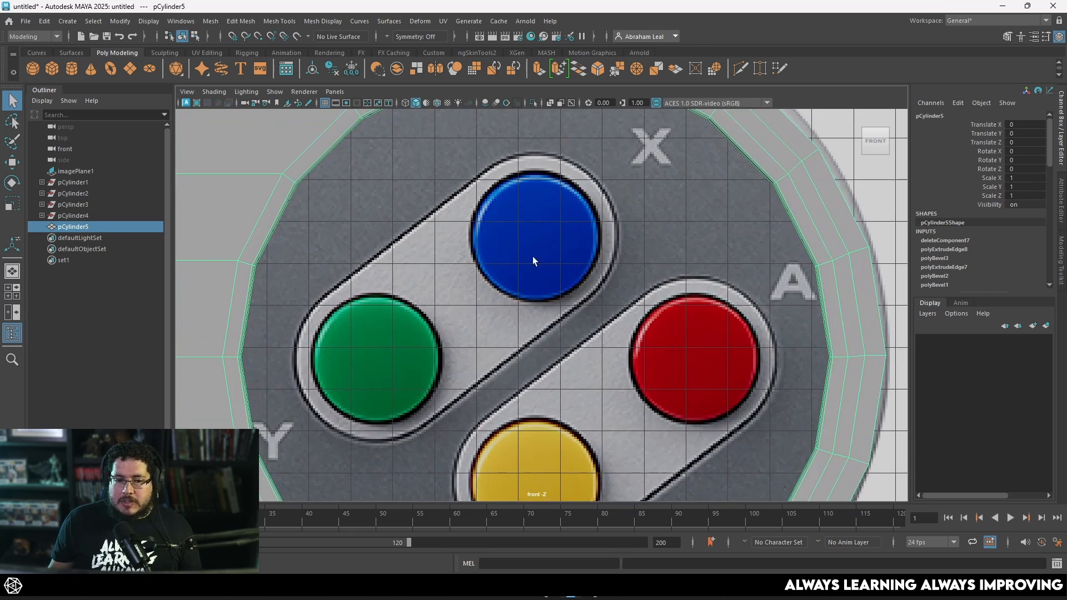
{"action": "middle_click_drag", "start_coordinate": [614, 241], "coordinate": [580, 209], "text": "alt"}
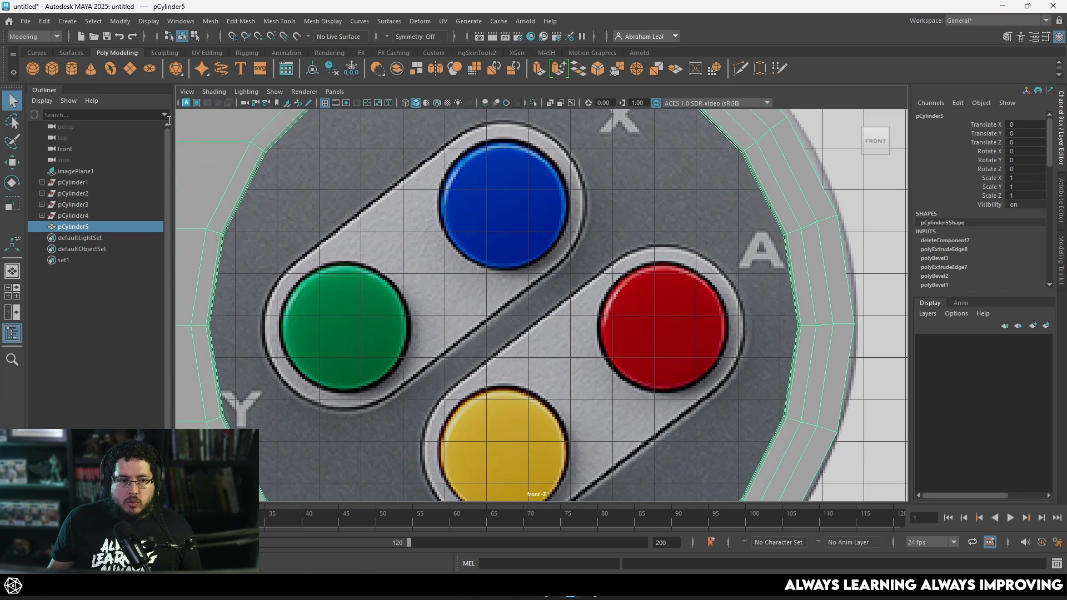
Select the narrow inner ring of faces around the D-pad recess and duplicate it as separate geometry
{"action": "right_click_drag", "start_coordinate": [580, 209], "coordinate": [375, 315], "text": "alt"}
{"action": "middle_click_drag", "start_coordinate": [376, 315], "coordinate": [619, 317], "text": "alt"}
{"action": "scroll", "coordinate": [479, 274], "scroll_direction": "up", "scroll_amount": 6}
{"action": "right_click_drag", "start_coordinate": [483, 240], "coordinate": [486, 260]}
{"action": "left_click", "coordinate": [480, 226]}
{"action": "double_click", "coordinate": [501, 257], "text": "shift"}
{"action": "scroll", "coordinate": [502, 268], "scroll_direction": "up", "scroll_amount": 3}
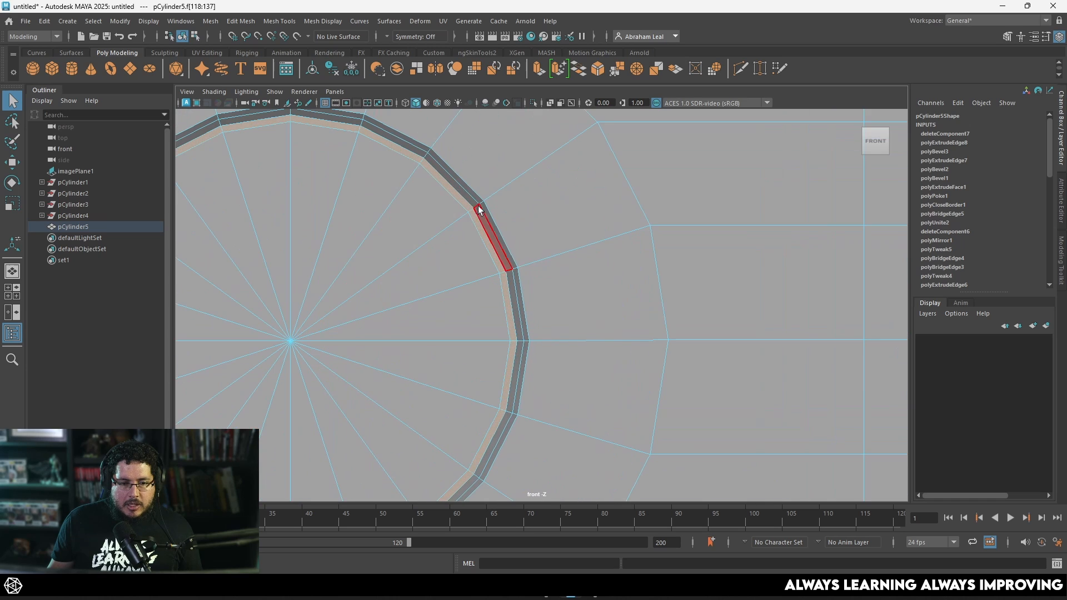
{"action": "scroll", "coordinate": [456, 198], "scroll_direction": "down", "scroll_amount": 5}
{"action": "scroll", "coordinate": [489, 204], "scroll_direction": "down", "scroll_amount": 3}
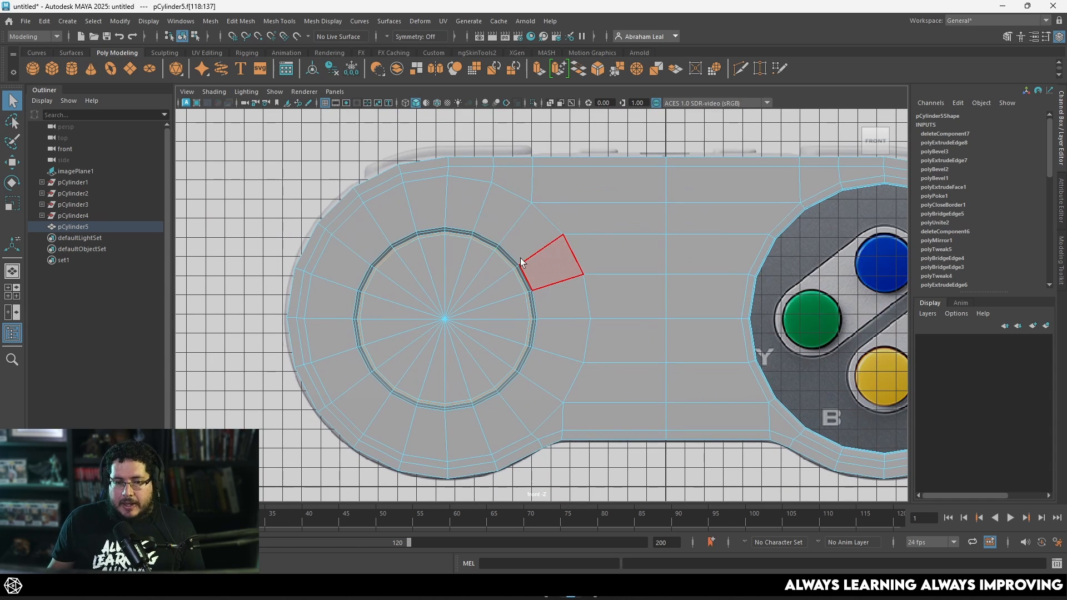
{"action": "scroll", "coordinate": [475, 260], "scroll_direction": "up", "scroll_amount": 2}
{"action": "left_click", "coordinate": [254, 21]}
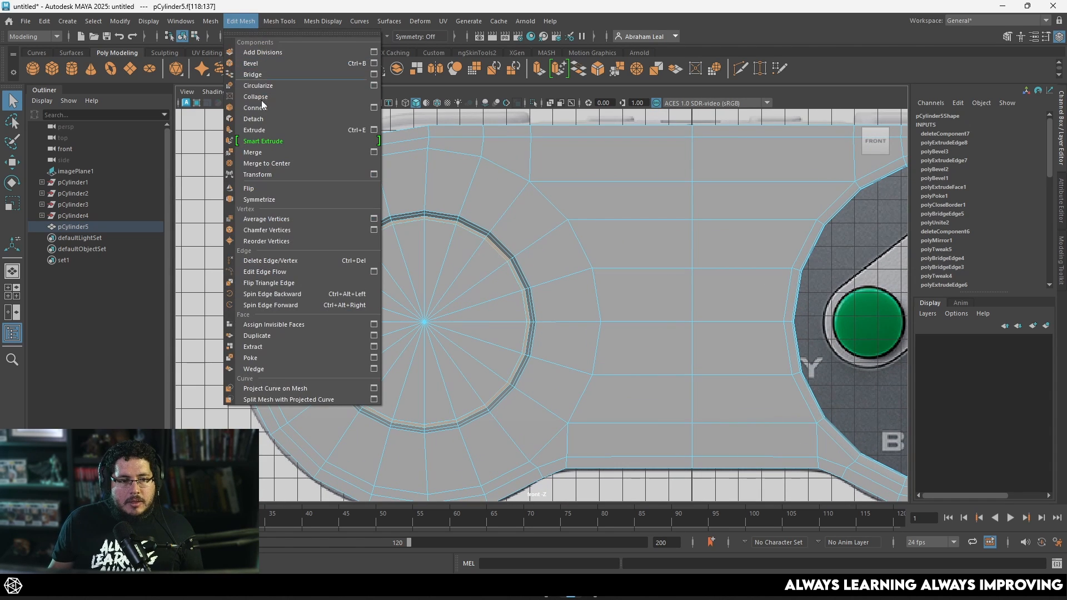
{"action": "mouse_move", "coordinate": [271, 20]}
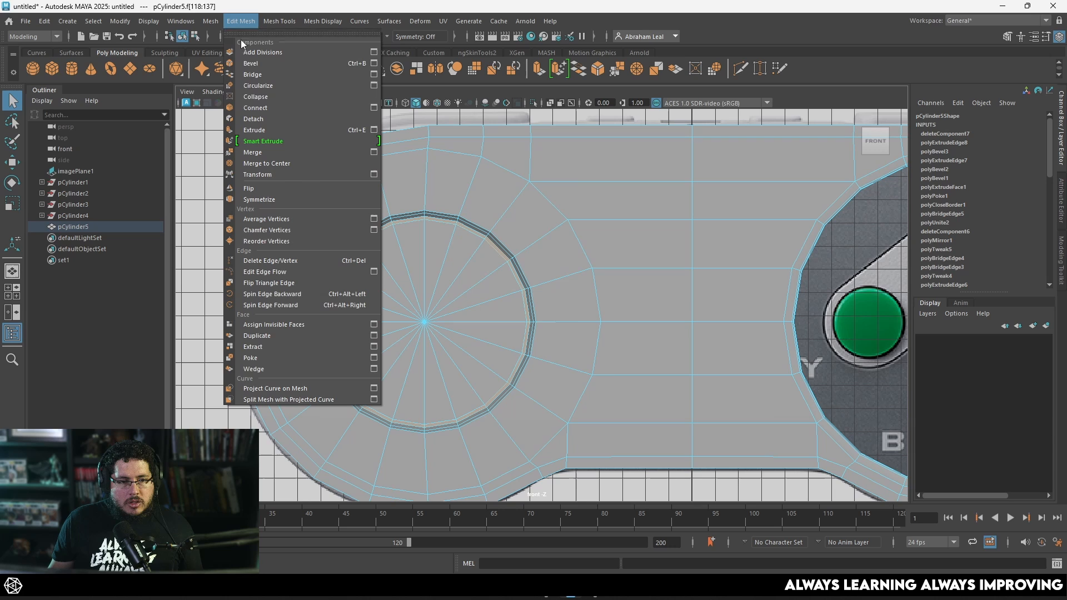
{"action": "left_click", "coordinate": [274, 336]}
Select only the duplicated ring in object mode and center its pivot
{"action": "right_click_drag", "start_coordinate": [524, 289], "coordinate": [612, 226]}
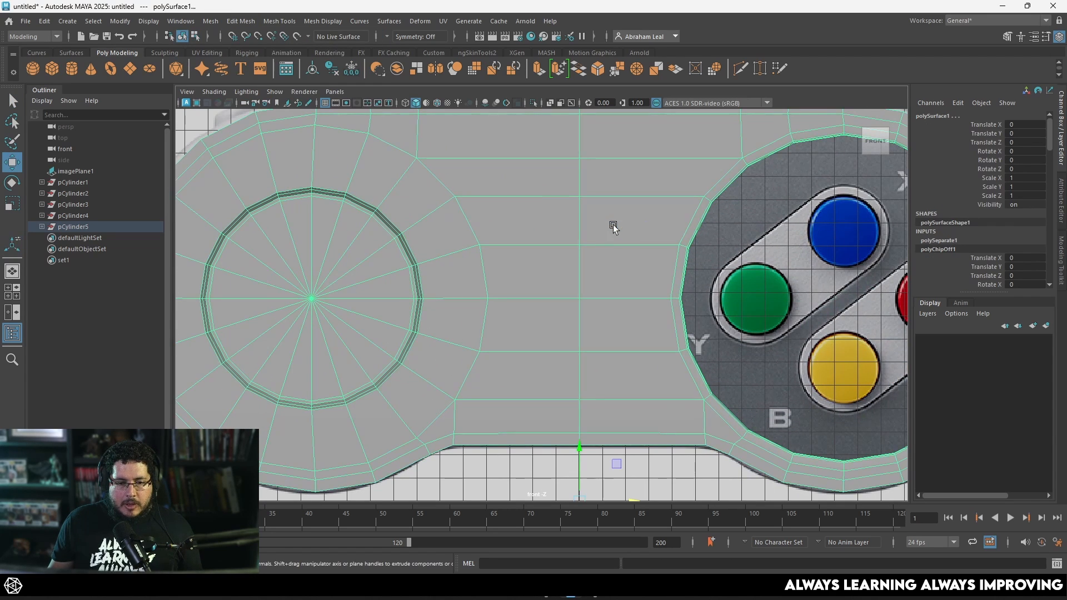
{"action": "left_click_drag", "start_coordinate": [543, 212], "coordinate": [375, 282]}
{"action": "left_click", "coordinate": [432, 233], "text": "shift"}
{"action": "scroll", "coordinate": [500, 296], "scroll_direction": "down", "scroll_amount": 2}
{"action": "middle_click_drag", "start_coordinate": [509, 296], "coordinate": [448, 296], "text": "alt"}
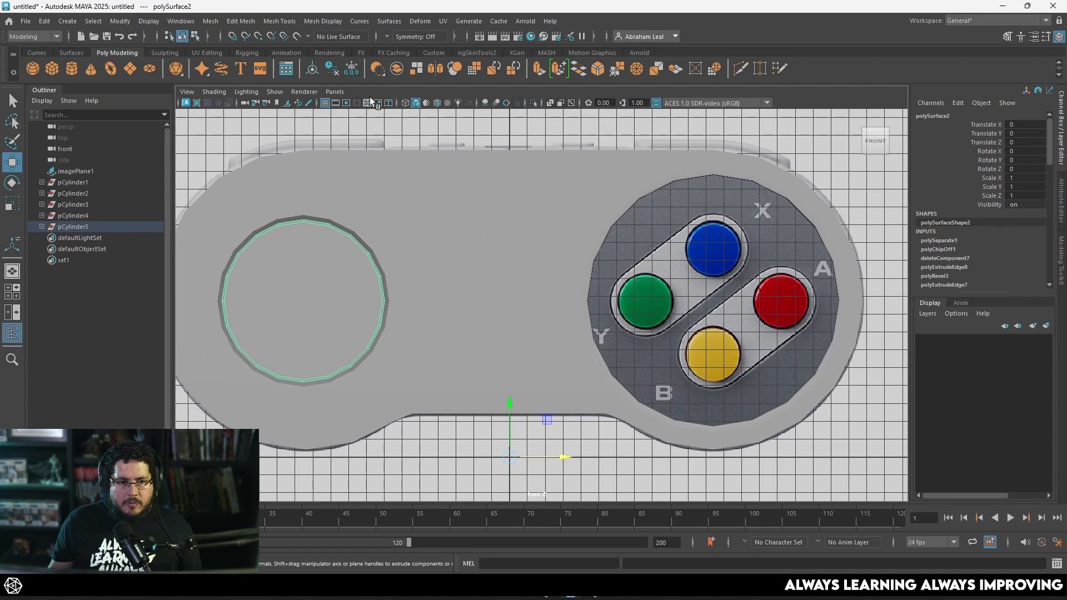
{"action": "left_click", "coordinate": [313, 69]}
Fit the ring around the green Y button with uniform scale 0.35, Translate X 19.145 and Translate Y -0.001
{"action": "left_click_drag", "start_coordinate": [296, 307], "coordinate": [644, 281]}
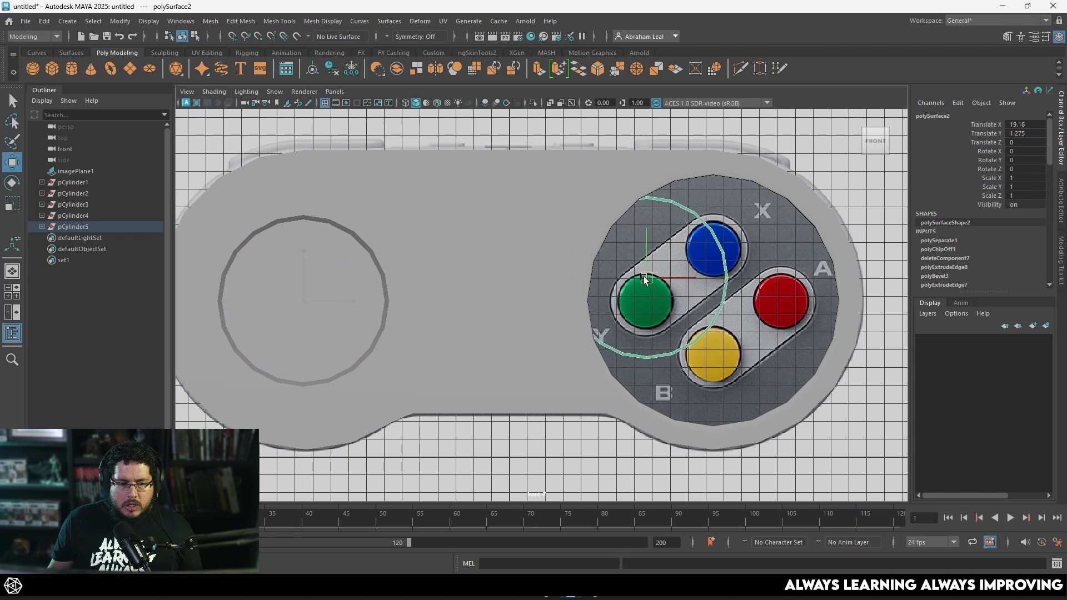
{"action": "scroll", "coordinate": [644, 281], "scroll_direction": "up", "scroll_amount": 5}
{"action": "key", "text": "r"}
{"action": "left_click_drag", "start_coordinate": [576, 291], "coordinate": [382, 295]}
{"action": "scroll", "coordinate": [528, 312], "scroll_direction": "up", "scroll_amount": 4}
{"action": "key", "text": "w"}
{"action": "left_click_drag", "start_coordinate": [572, 323], "coordinate": [568, 368]}
{"action": "key", "text": "r"}
{"action": "key", "text": "w"}
{"action": "key", "text": "r"}
{"action": "key", "text": "w"}
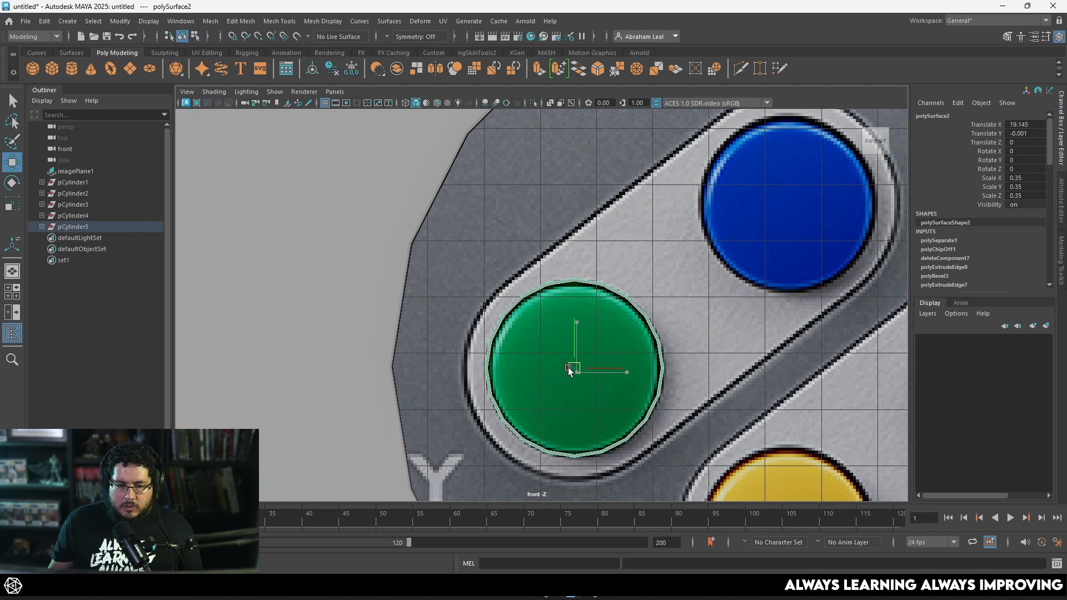
Duplicate the green button's ring and place the copy around the blue X button at Translate X 22.957, Translate Y 2.93
{"action": "scroll", "coordinate": [562, 389], "scroll_direction": "down", "scroll_amount": 3}
{"action": "key", "text": "ctrl+d"}
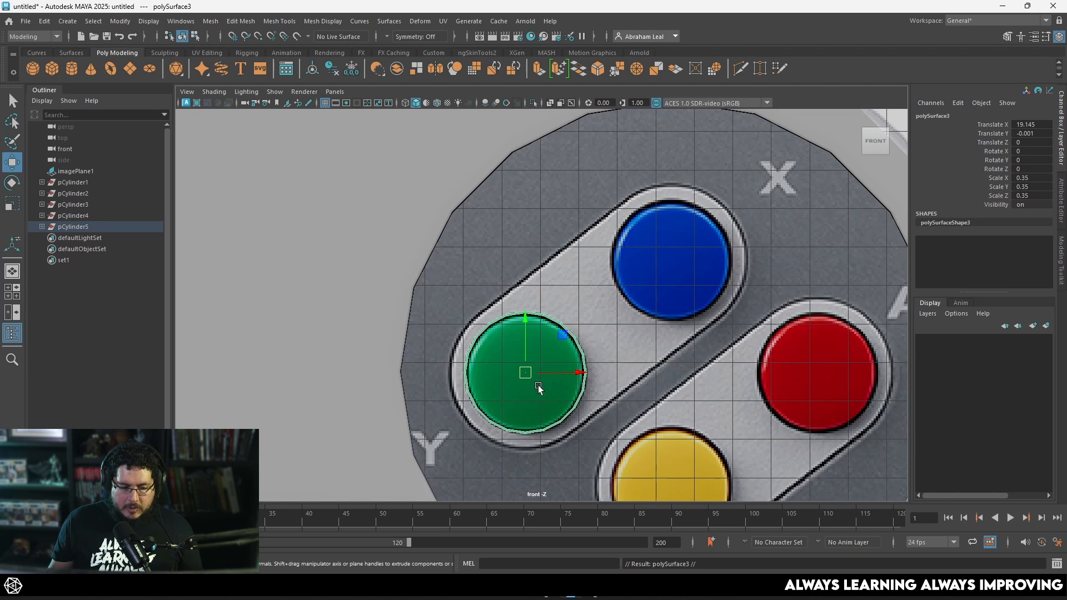
{"action": "left_click_drag", "start_coordinate": [525, 373], "coordinate": [672, 258]}
{"action": "middle_click_drag", "start_coordinate": [673, 258], "coordinate": [577, 250], "text": "alt"}
{"action": "scroll", "coordinate": [643, 365], "scroll_direction": "down", "scroll_amount": 3}
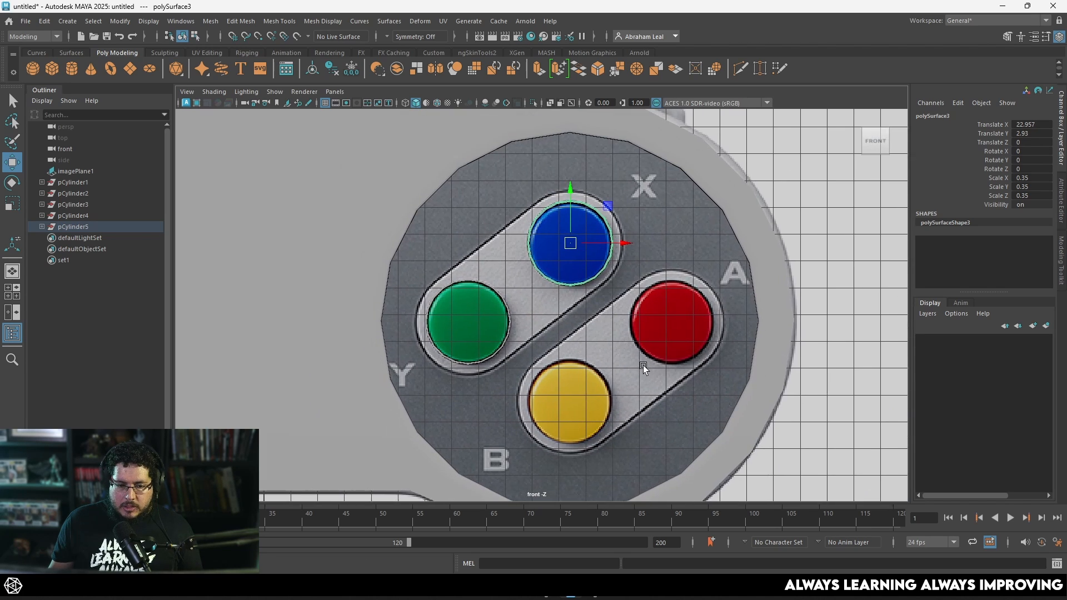
{"action": "scroll", "coordinate": [681, 322], "scroll_direction": "up", "scroll_amount": 2}
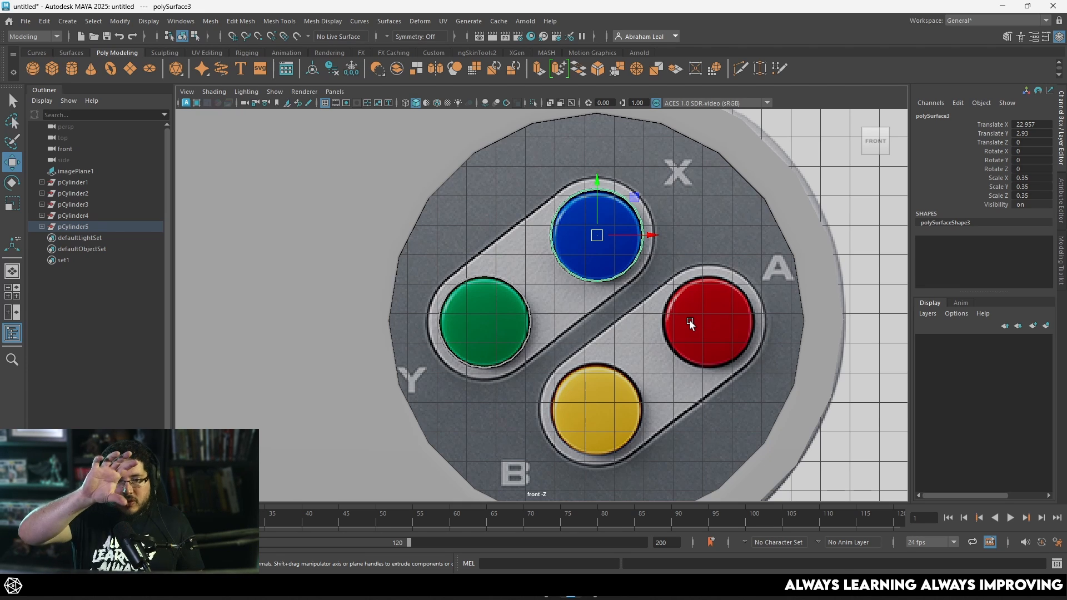
Extrude the blue button ring's outer border edges and scale them slightly outward into a wider flat band
{"action": "scroll", "coordinate": [604, 255], "scroll_direction": "up", "scroll_amount": 5}
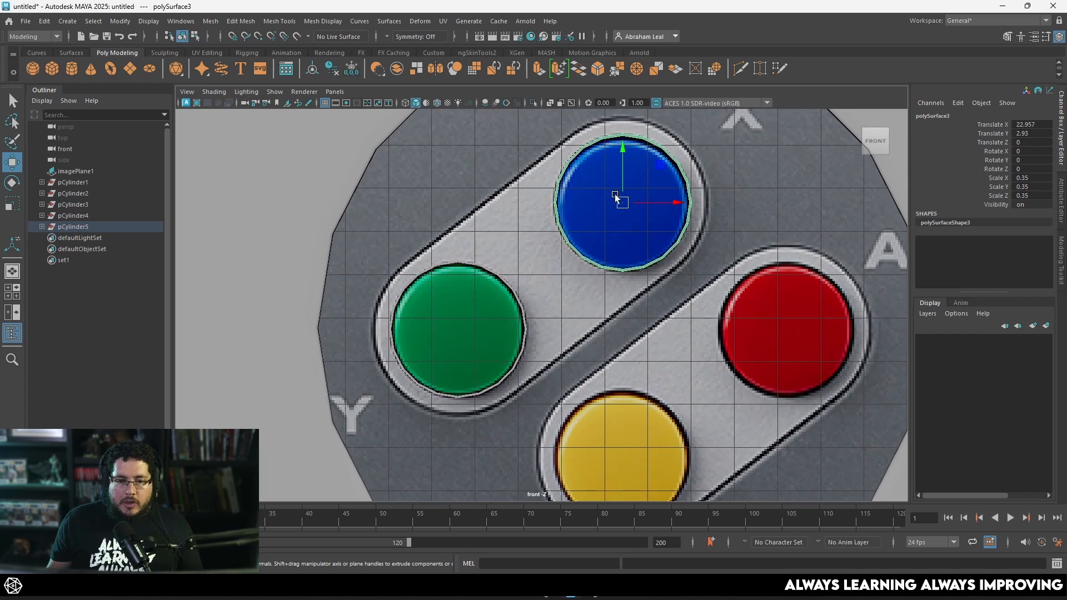
{"action": "right_click_drag", "start_coordinate": [583, 241], "coordinate": [581, 227]}
{"action": "left_click", "coordinate": [579, 242]}
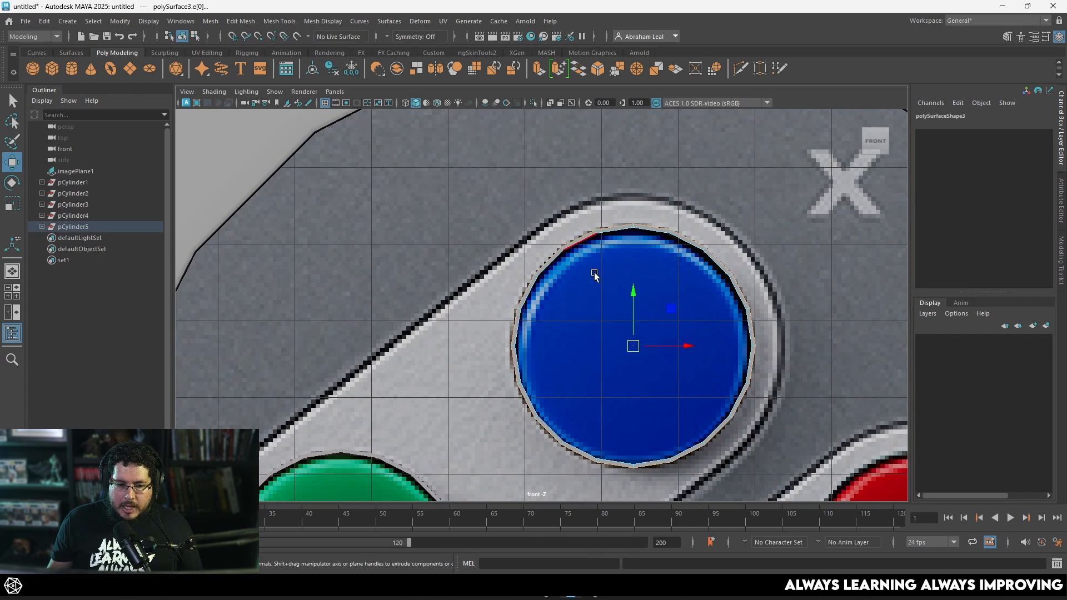
{"action": "key", "text": "r"}
{"action": "left_click_drag", "start_coordinate": [632, 337], "coordinate": [647, 339], "text": "shift"}
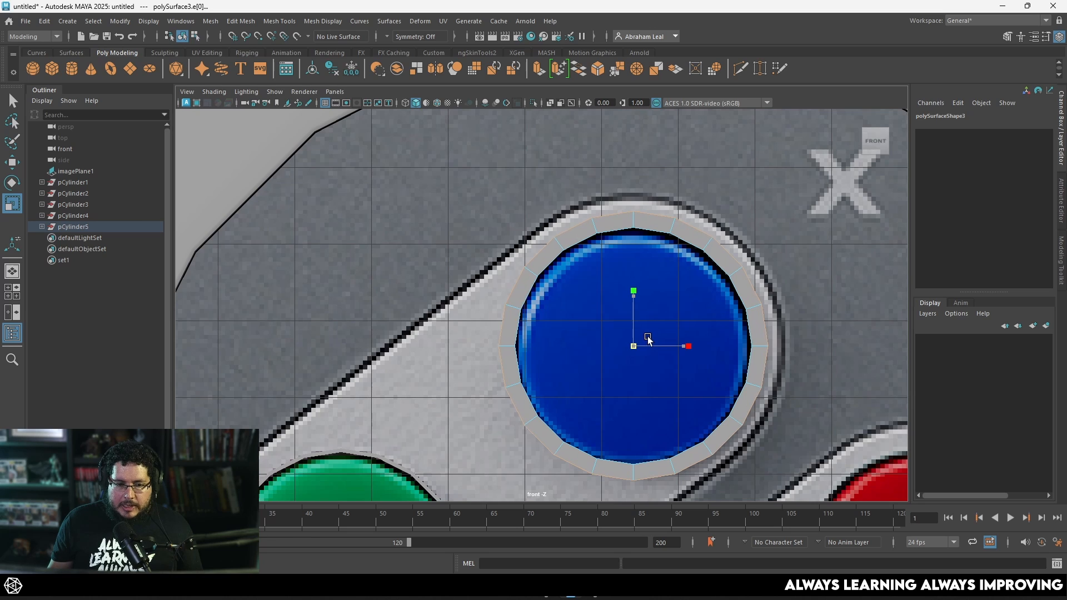
Extrude the green button ring's outer border edges and scale them slightly outward to match the blue button's band
{"action": "middle_click_drag", "start_coordinate": [624, 301], "coordinate": [705, 115], "text": "alt"}
{"action": "middle_click_drag", "start_coordinate": [498, 332], "coordinate": [554, 294], "text": "alt"}
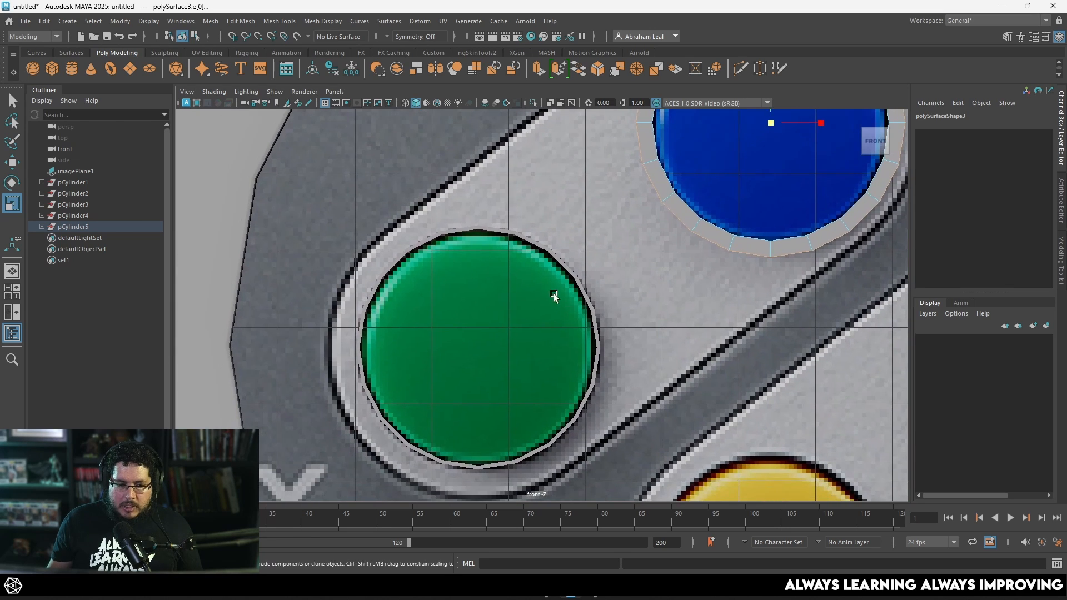
{"action": "double_click", "coordinate": [554, 259]}
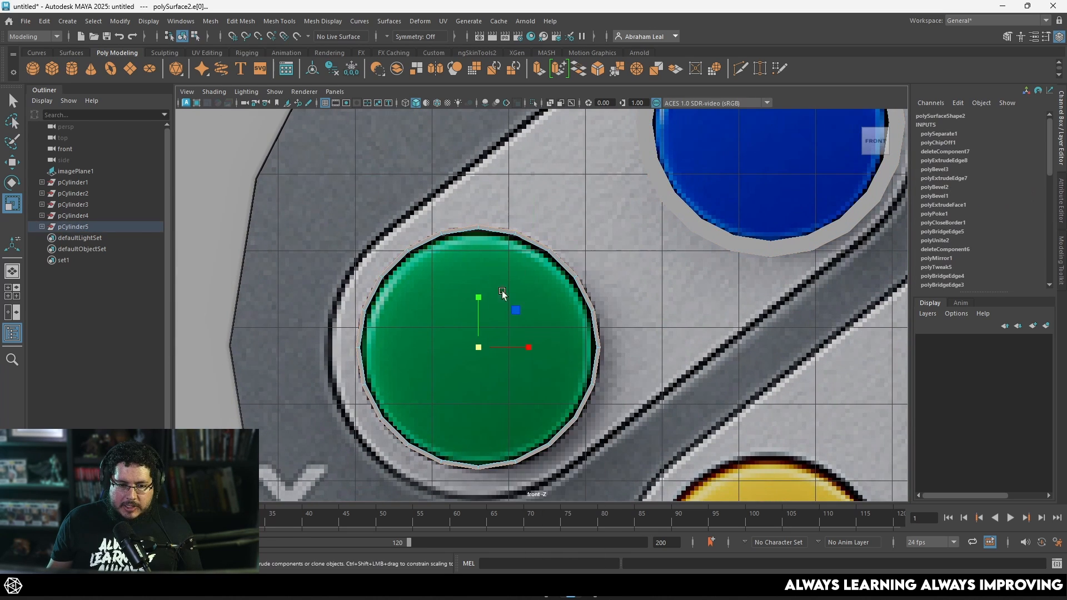
{"action": "left_click_drag", "start_coordinate": [480, 348], "coordinate": [495, 344], "text": "shift"}
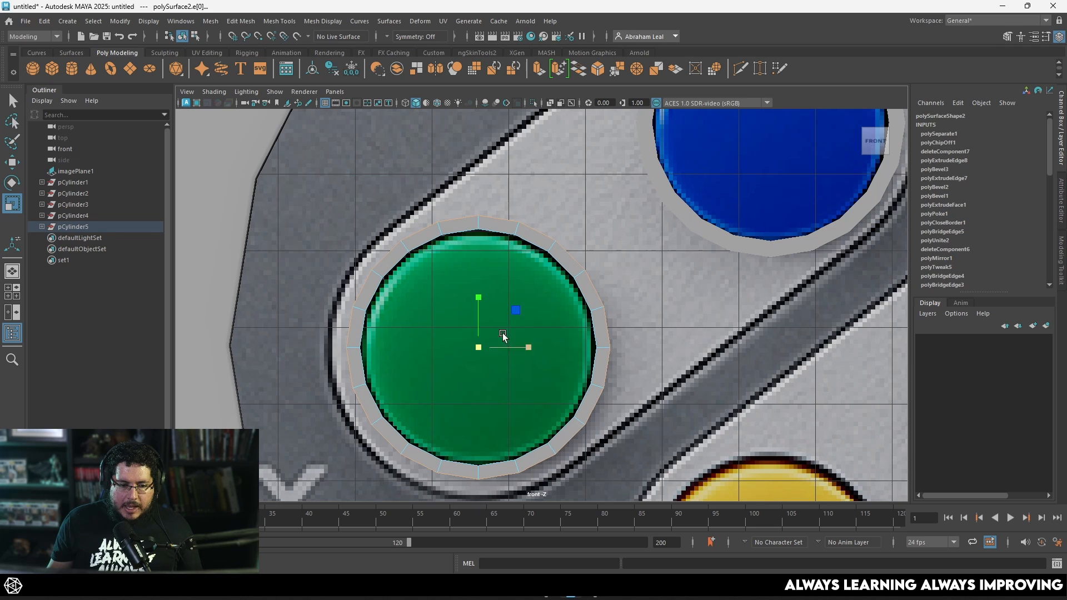
{"action": "scroll", "coordinate": [500, 332], "scroll_direction": "down", "scroll_amount": 8}
Extrude the green button ring's outer border again and scale it outward to the rounded end of the slanted surround outline
{"action": "right_click_drag", "start_coordinate": [518, 257], "coordinate": [556, 212]}
{"action": "scroll", "coordinate": [548, 221], "scroll_direction": "up", "scroll_amount": 2}
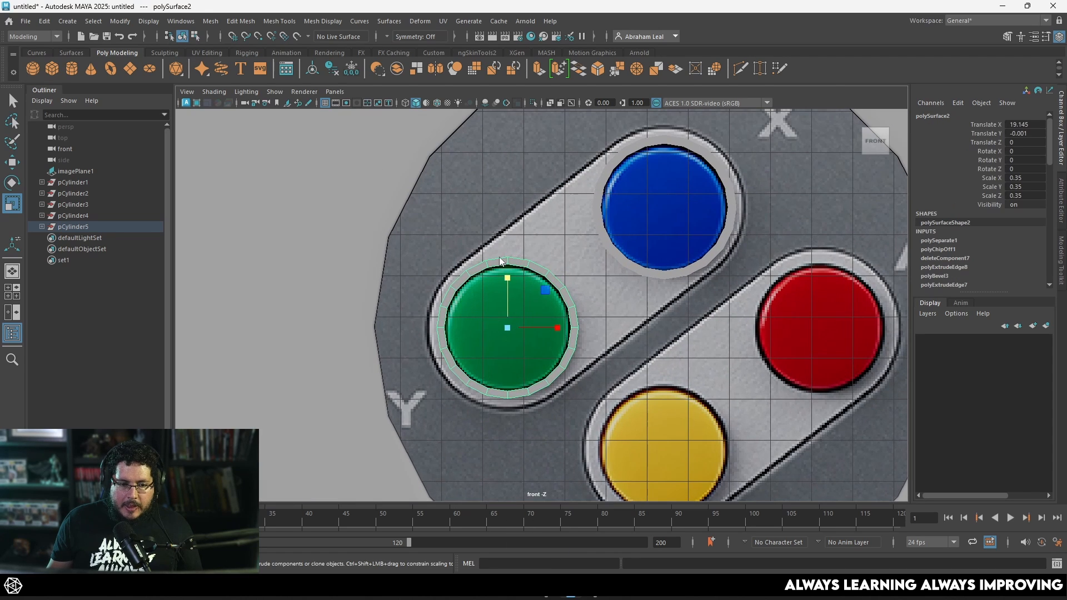
{"action": "double_click", "coordinate": [498, 258]}
{"action": "key", "text": "ctrl+e"}
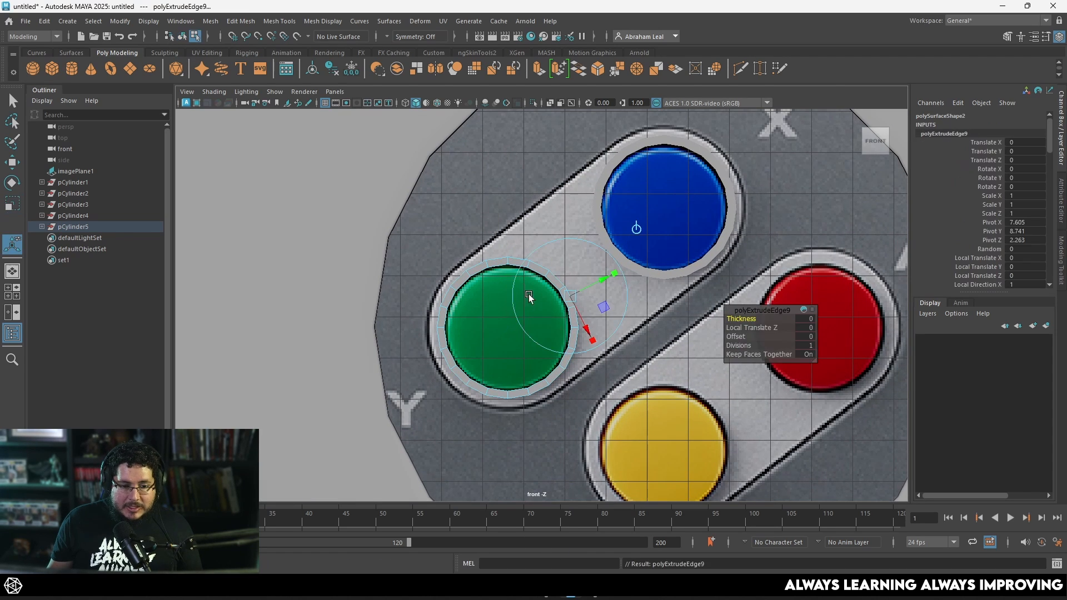
{"action": "scroll", "coordinate": [534, 326], "scroll_direction": "up", "scroll_amount": 2}
{"action": "left_click_drag", "start_coordinate": [511, 333], "coordinate": [521, 335]}
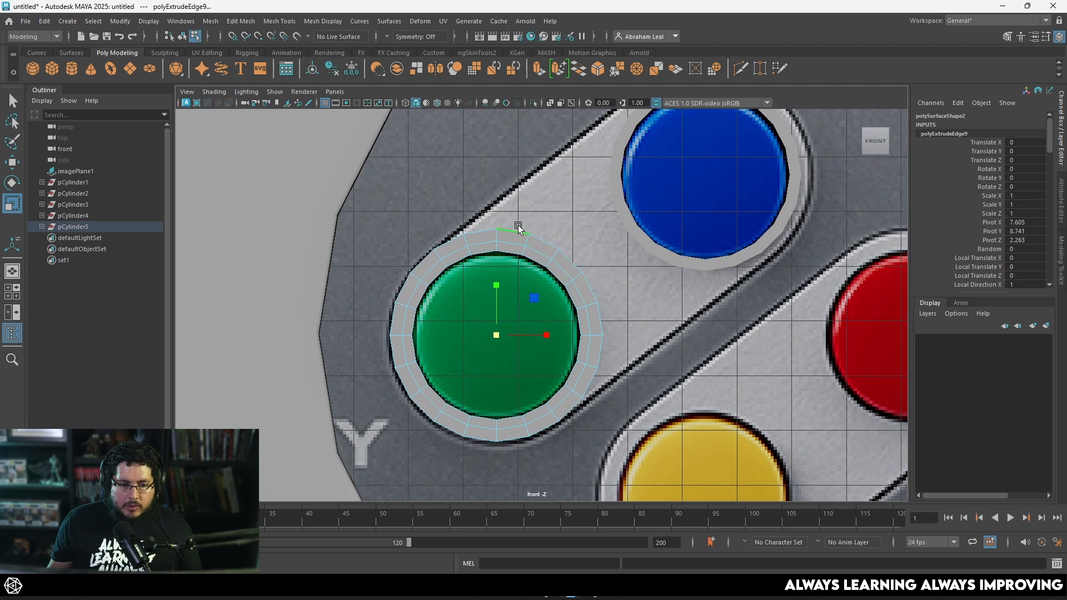
Extrude the blue button ring's outer border again and scale it outward to meet the surround outline
{"action": "middle_click_drag", "start_coordinate": [567, 252], "coordinate": [427, 340], "text": "alt"}
{"action": "left_click", "coordinate": [529, 186]}
{"action": "right_click_drag", "start_coordinate": [529, 185], "coordinate": [529, 172]}
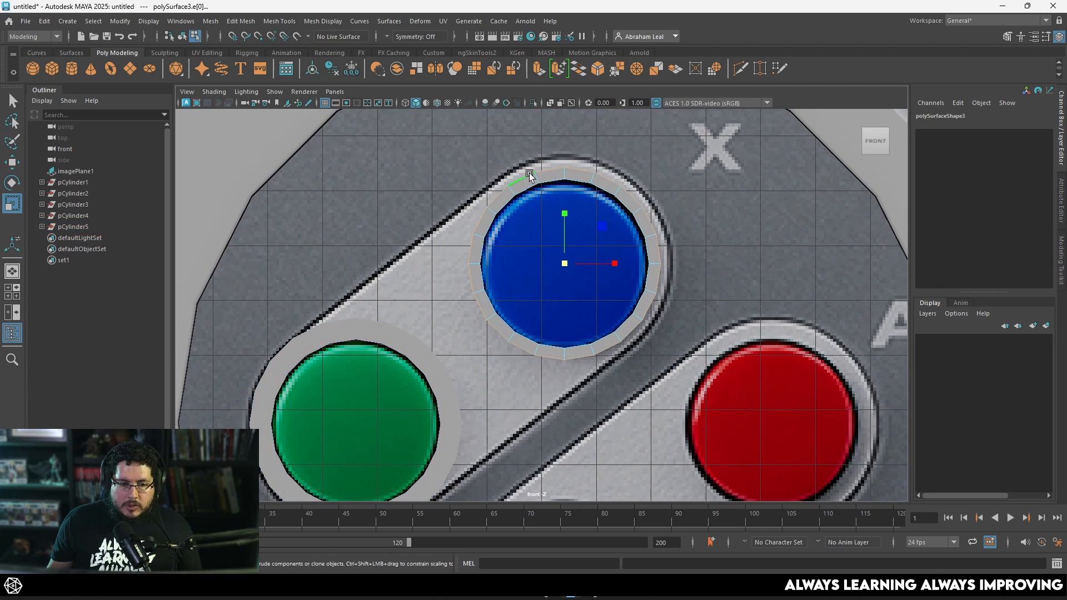
{"action": "key", "text": "ctrl+e"}
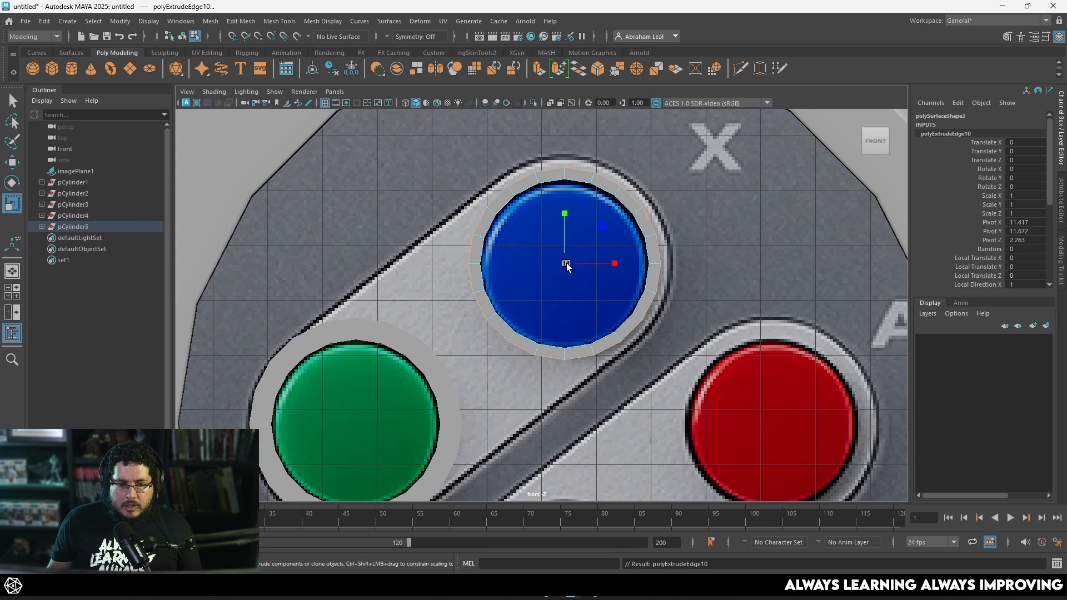
{"action": "left_click_drag", "start_coordinate": [566, 265], "coordinate": [580, 266]}
Delete the outermost faces of the blue button's ring on the side facing the green button
{"action": "middle_click_drag", "start_coordinate": [492, 233], "coordinate": [528, 223], "text": "alt"}
{"action": "right_click_drag", "start_coordinate": [515, 208], "coordinate": [514, 233]}
{"action": "double_click", "coordinate": [514, 229]}
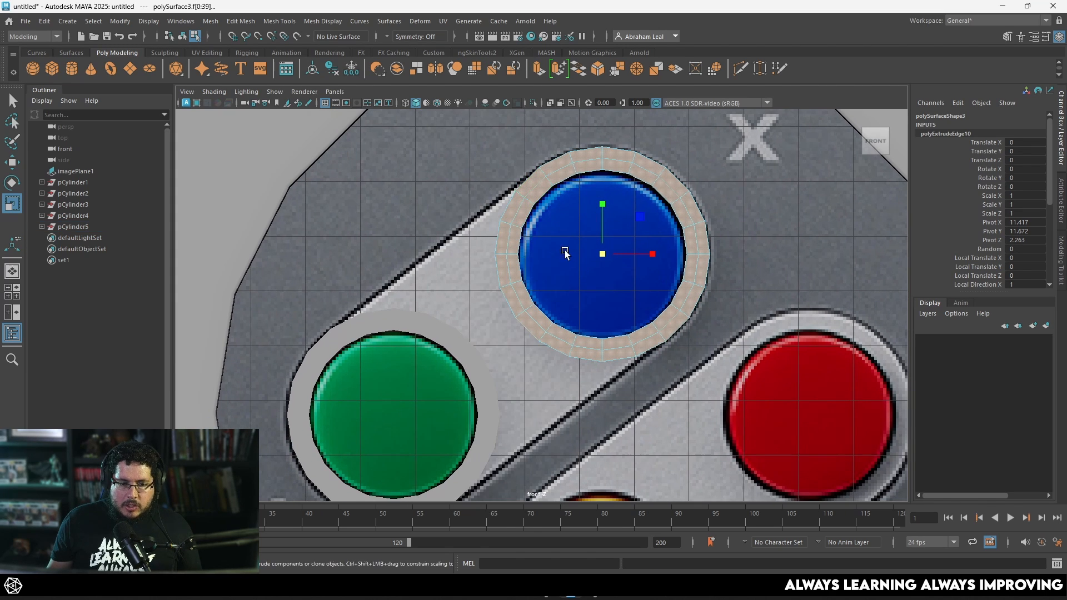
{"action": "left_click", "coordinate": [512, 209]}
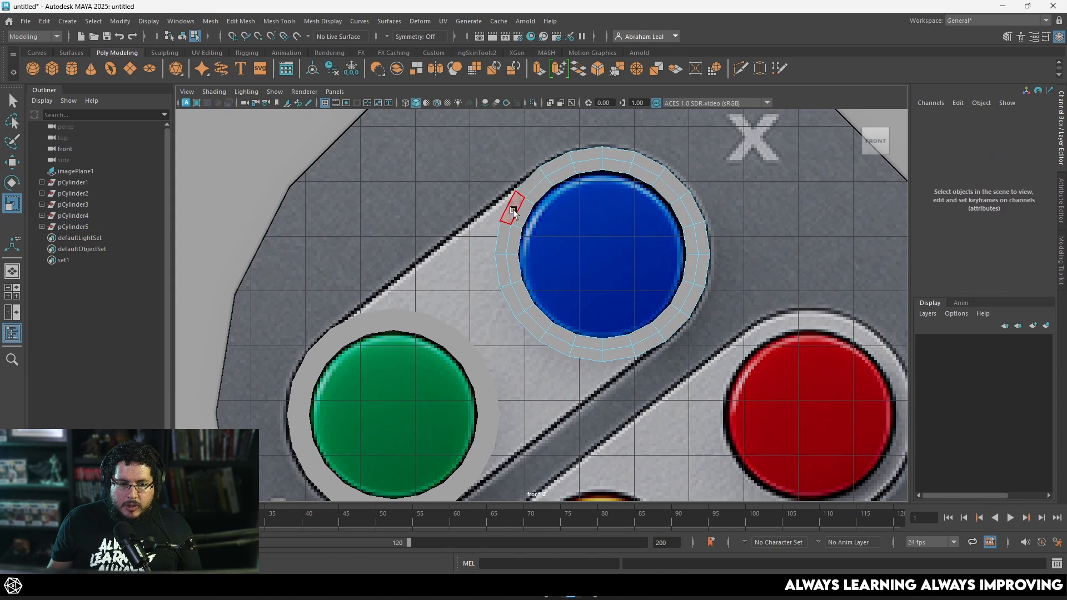
{"action": "left_click", "coordinate": [622, 354], "text": "shift"}
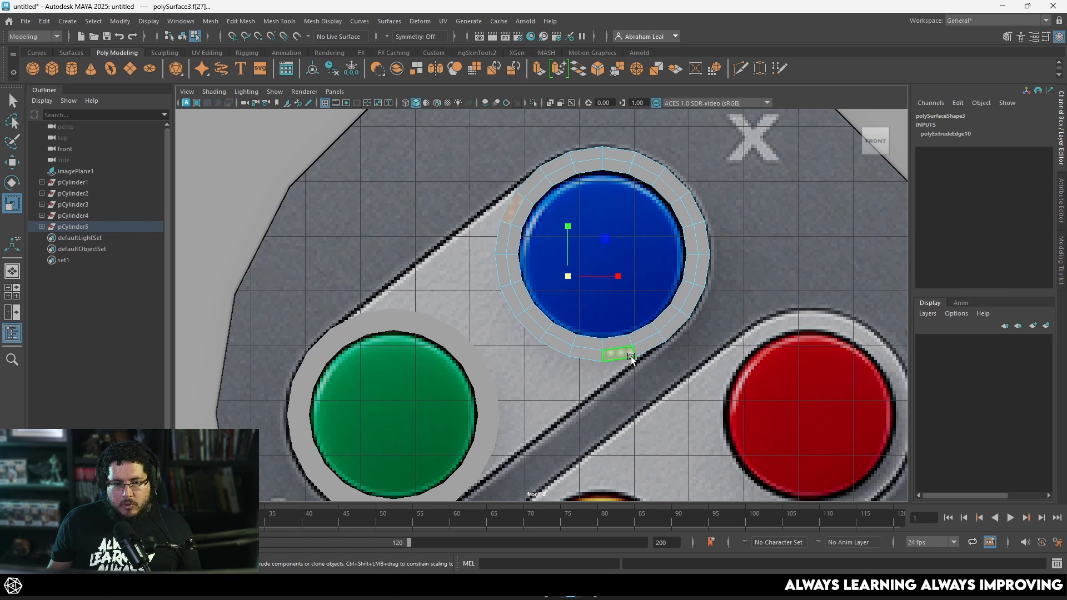
{"action": "left_click", "coordinate": [596, 324]}
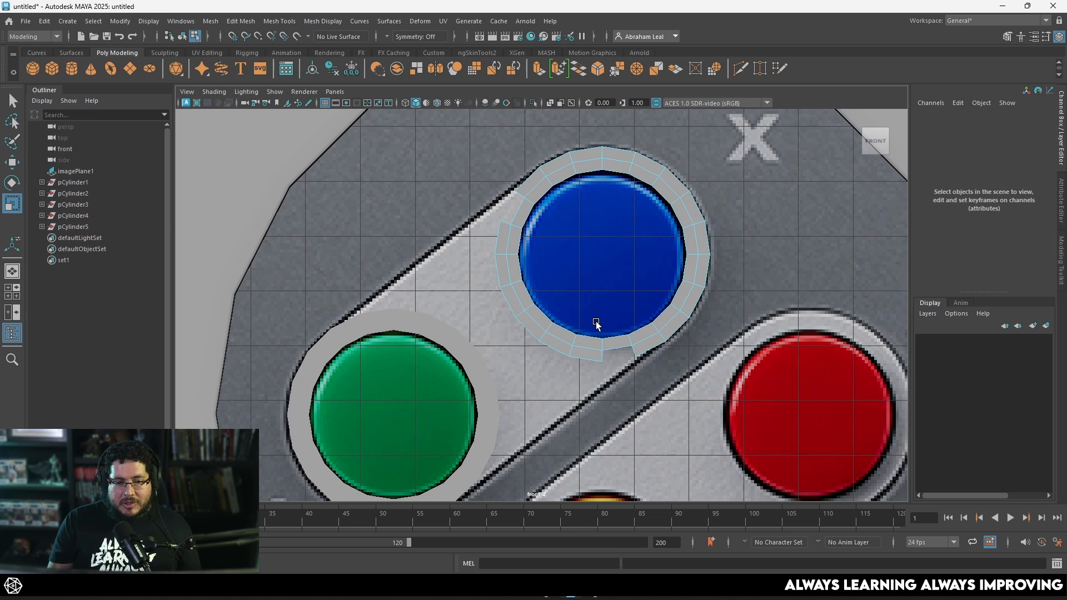
{"action": "left_click", "coordinate": [502, 238]}
{"action": "double_click", "coordinate": [588, 355], "text": "shift"}
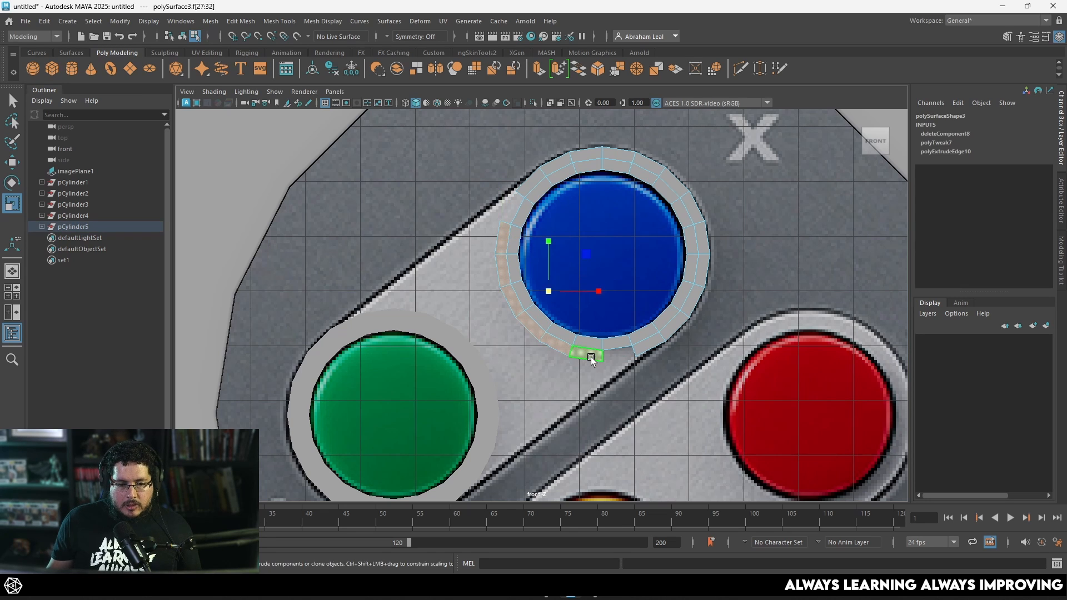
{"action": "key", "text": "Delete"}
Delete the outermost faces of the green button's ring on the side facing the blue button
{"action": "right_click_drag", "start_coordinate": [446, 344], "coordinate": [443, 233]}
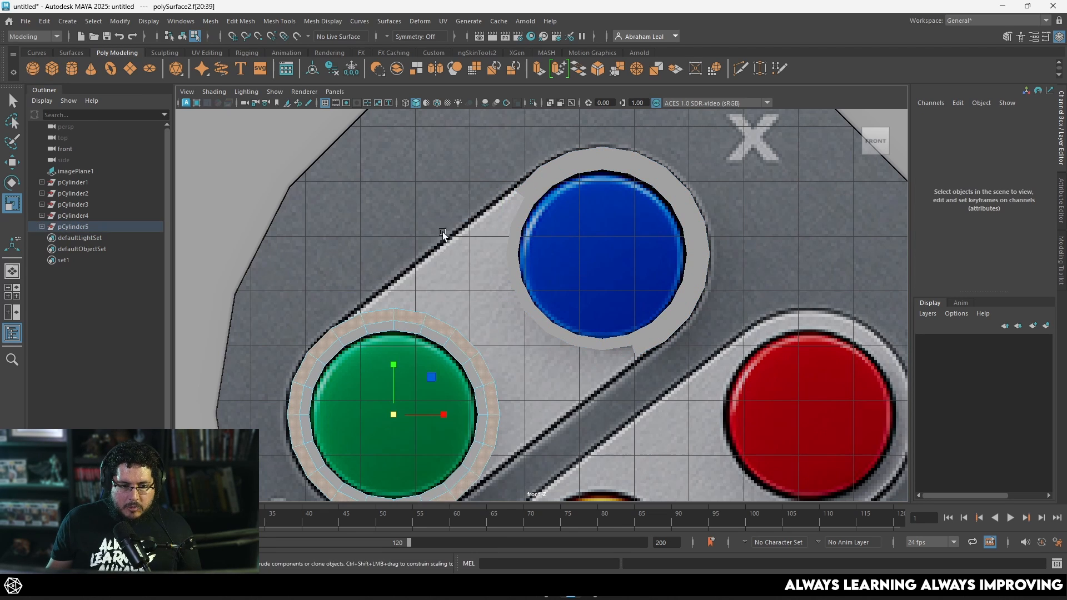
{"action": "right_click_drag", "start_coordinate": [396, 314], "coordinate": [398, 284]}
{"action": "left_click", "coordinate": [408, 317]}
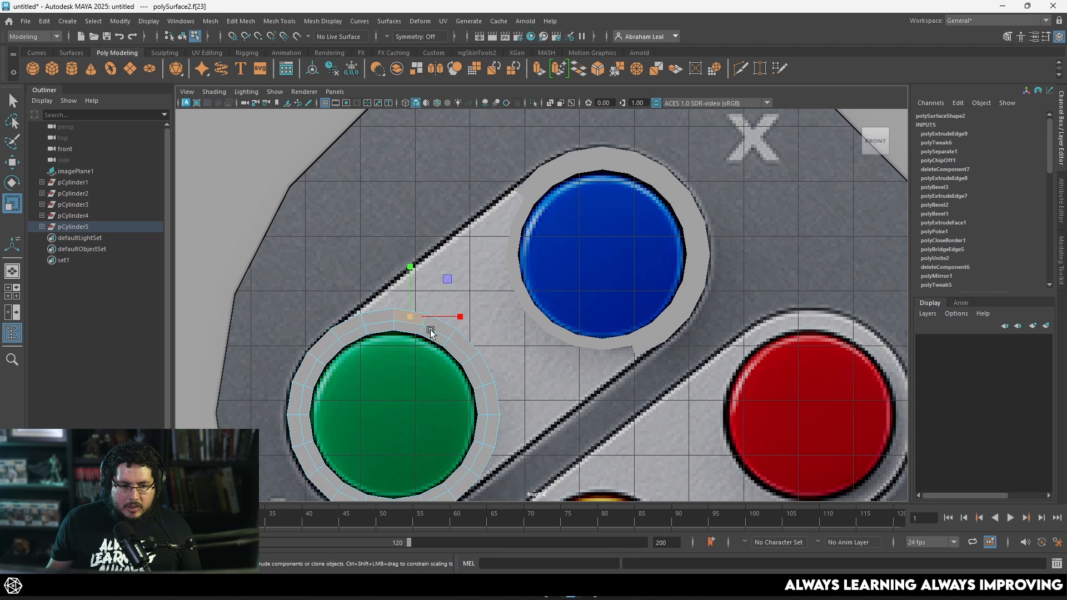
{"action": "left_click", "coordinate": [496, 424]}
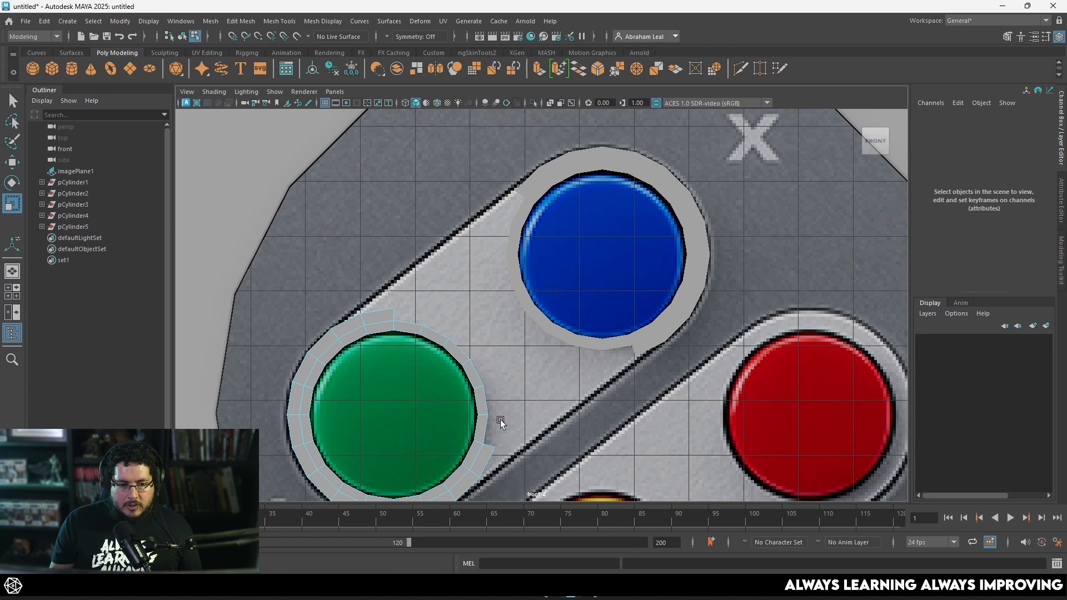
Move the outer vertex at the upper open end of the green button's ring onto the slanted outline
{"action": "scroll", "coordinate": [418, 331], "scroll_direction": "up", "scroll_amount": 2}
{"action": "scroll", "coordinate": [419, 330], "scroll_direction": "up", "scroll_amount": 2}
{"action": "right_click_drag", "start_coordinate": [350, 299], "coordinate": [297, 240]}
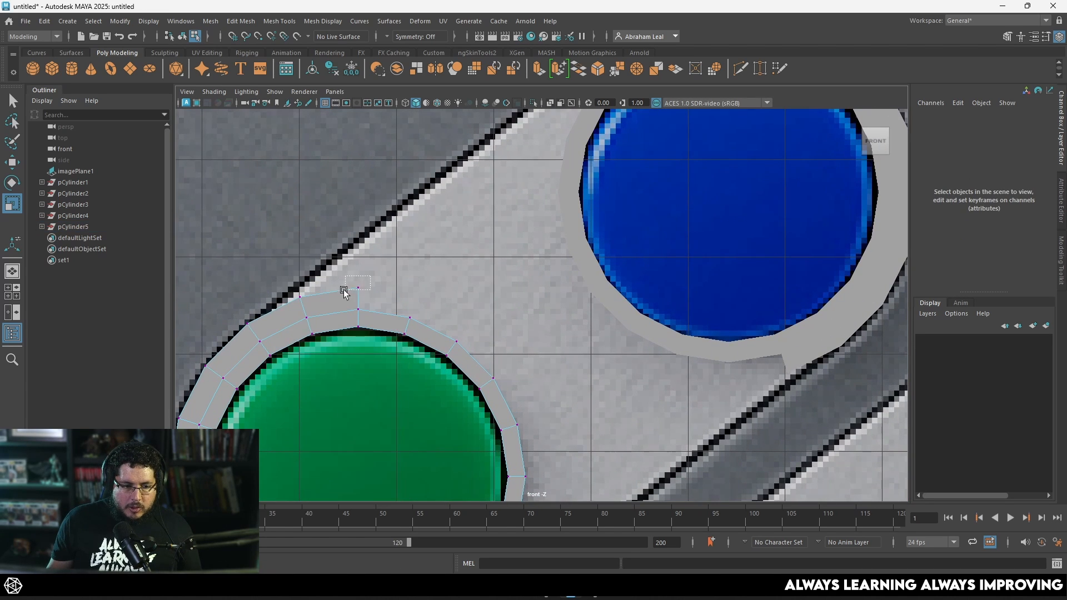
{"action": "left_click_drag", "start_coordinate": [344, 284], "coordinate": [384, 302]}
{"action": "middle_click_drag", "start_coordinate": [384, 302], "coordinate": [454, 288], "text": "alt"}
{"action": "key", "text": "w"}
{"action": "left_click_drag", "start_coordinate": [431, 274], "coordinate": [420, 255]}
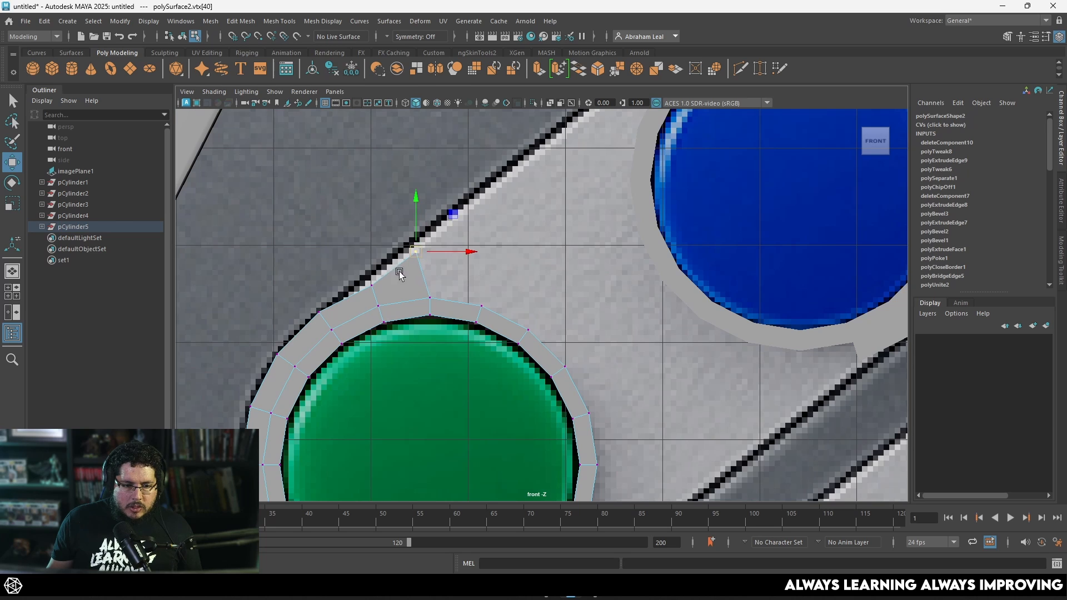
Fine-tune the two outer vertices at the green ring's upper open end so they follow the slanted outline
{"action": "left_click", "coordinate": [369, 282]}
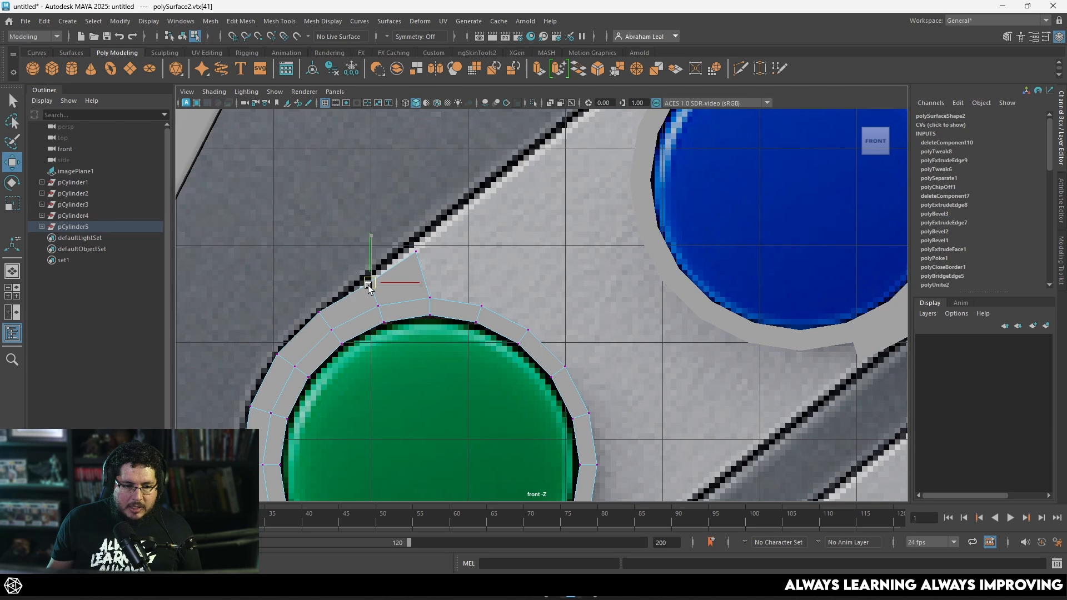
{"action": "left_click", "coordinate": [416, 251]}
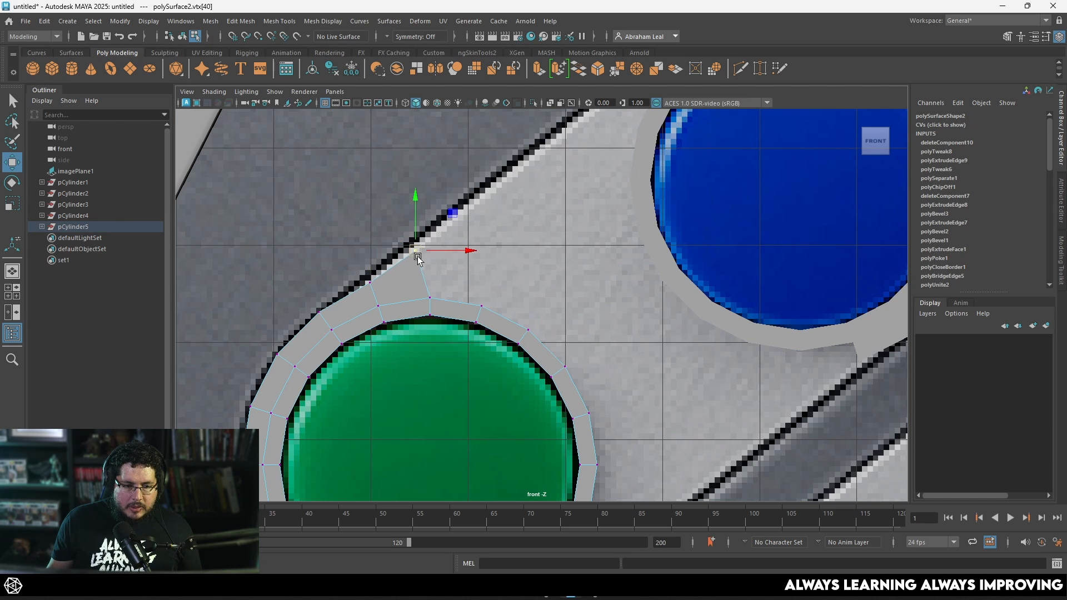
{"action": "left_click", "coordinate": [417, 257], "text": "alt"}
{"action": "right_click_drag", "start_coordinate": [418, 257], "coordinate": [393, 264], "text": "alt"}
{"action": "middle_click_drag", "start_coordinate": [393, 265], "coordinate": [433, 274], "text": "alt"}
{"action": "left_click", "coordinate": [452, 299]}
{"action": "left_click_drag", "start_coordinate": [455, 298], "coordinate": [454, 297]}
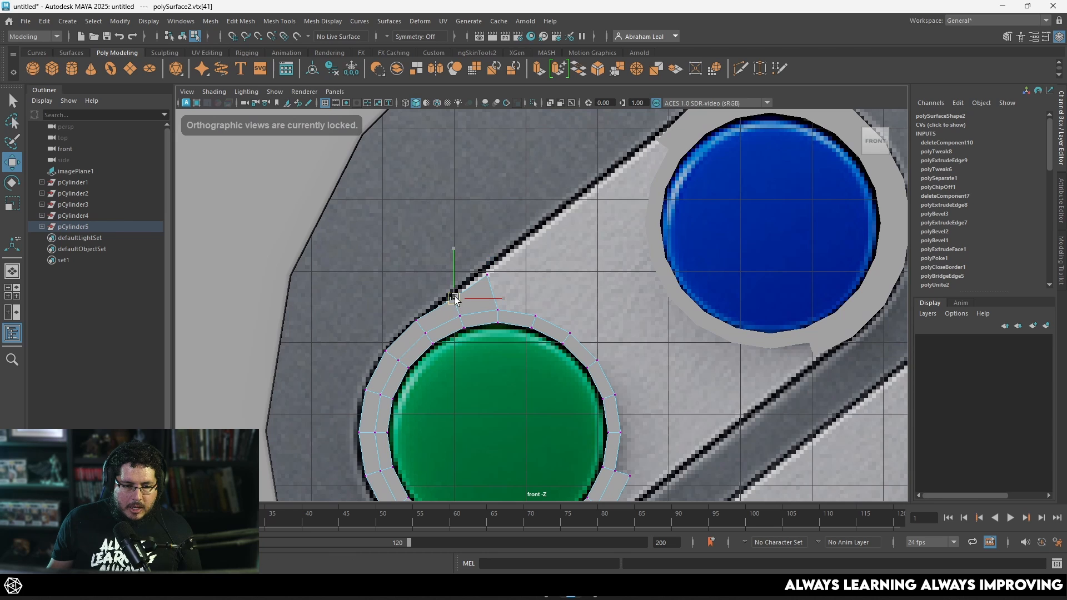
{"action": "left_click", "coordinate": [487, 275]}
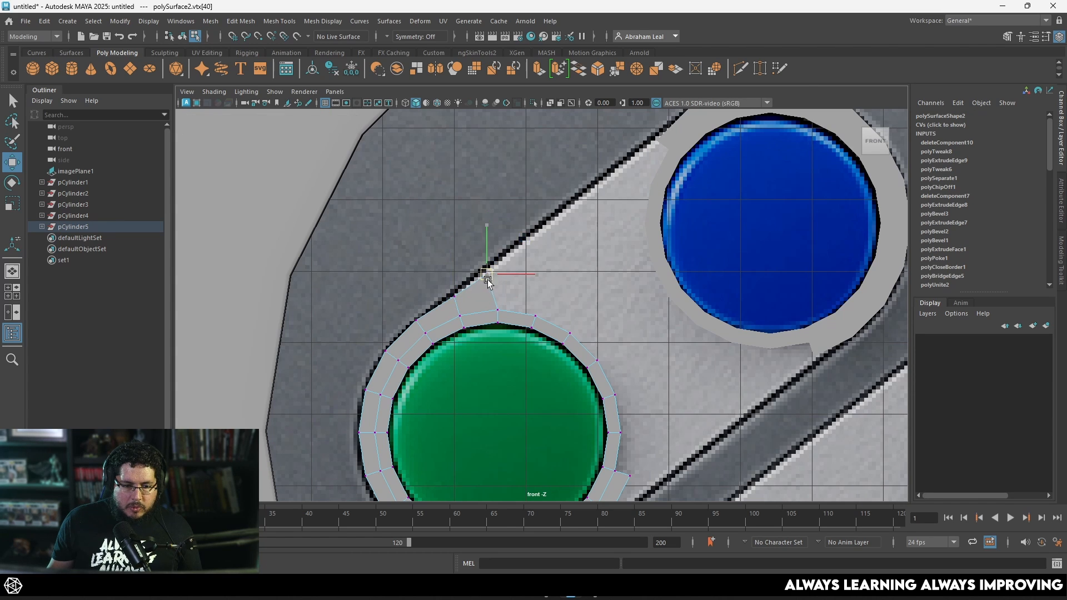
{"action": "left_click", "coordinate": [455, 298]}
Move the outer vertices at the lower open end of the green button's ring onto the lower slanted outline
{"action": "middle_click_drag", "start_coordinate": [632, 485], "coordinate": [525, 334], "text": "alt"}
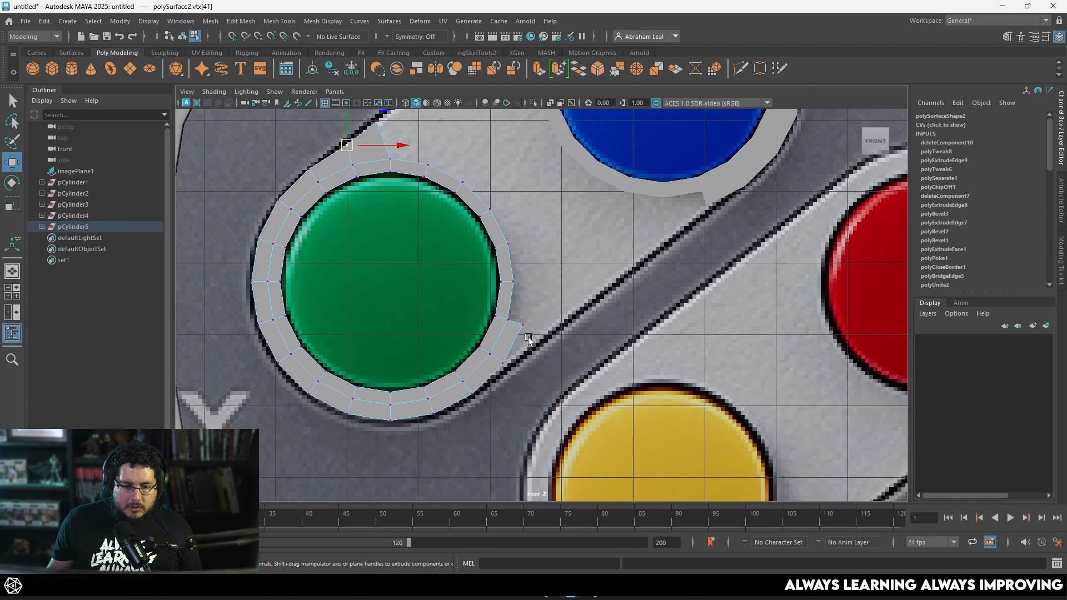
{"action": "right_click_drag", "start_coordinate": [525, 334], "coordinate": [543, 301], "text": "alt"}
{"action": "left_click", "coordinate": [512, 336]}
{"action": "left_click_drag", "start_coordinate": [514, 336], "coordinate": [533, 357]}
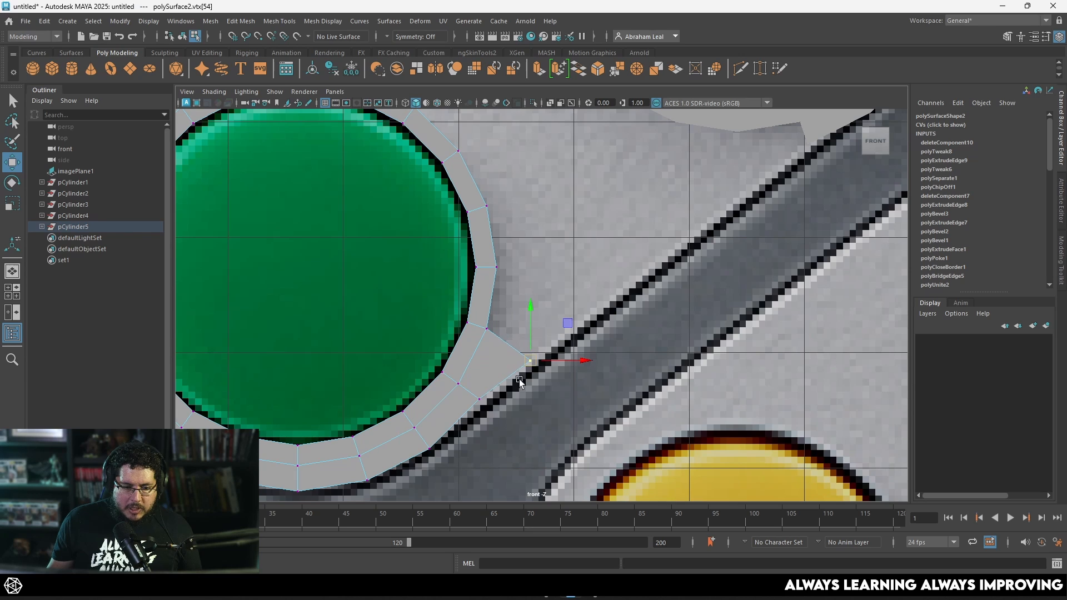
{"action": "left_click", "coordinate": [480, 399]}
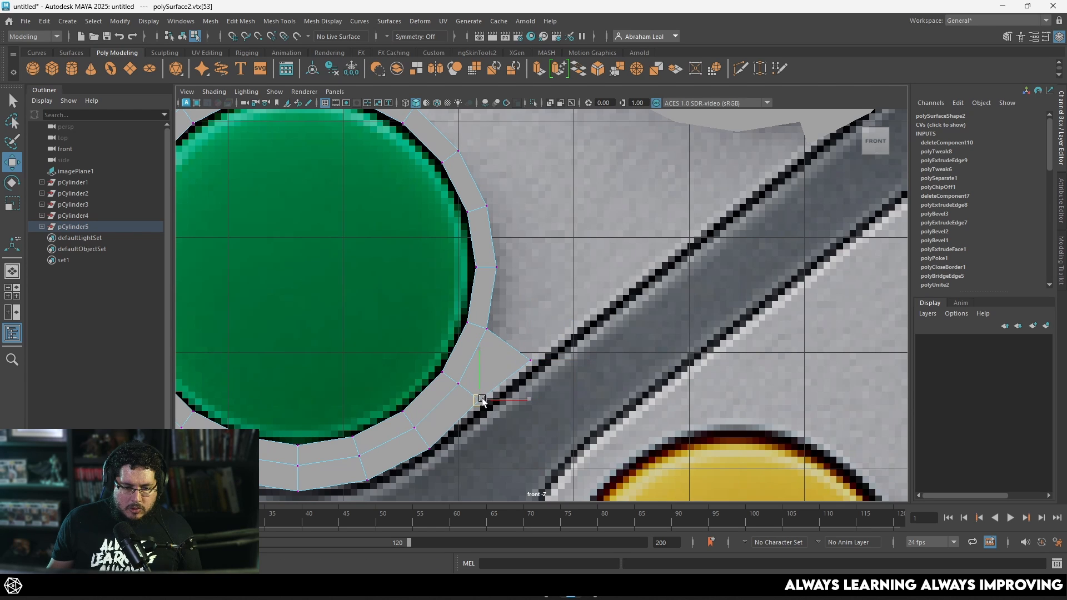
{"action": "left_click", "coordinate": [527, 357]}
Align the outer vertices at both open ends of the blue button's ring with the slanted outline
{"action": "scroll", "coordinate": [528, 364], "scroll_direction": "down", "scroll_amount": 5}
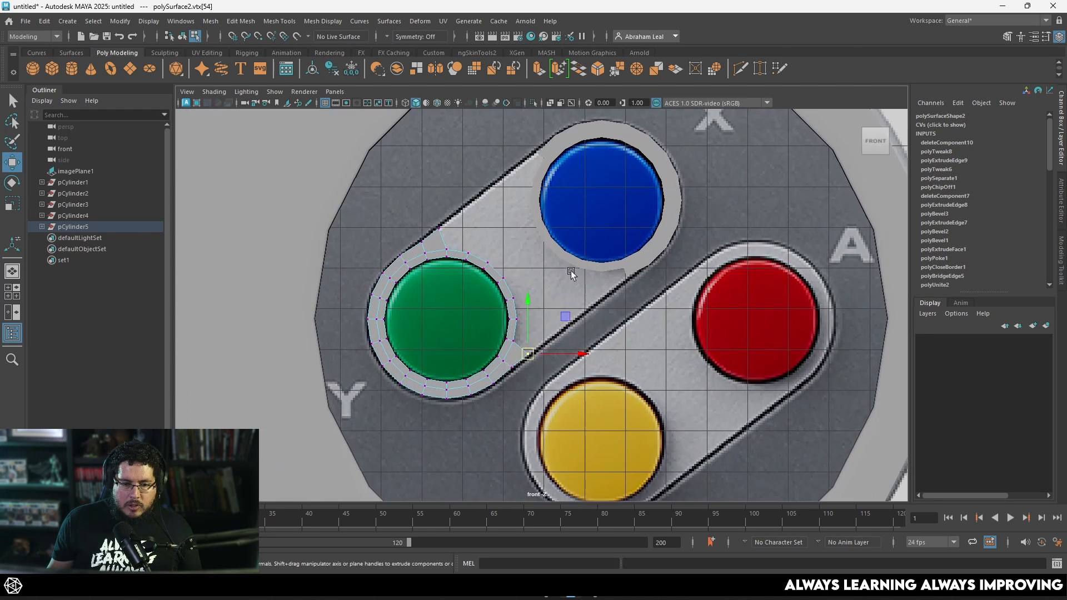
{"action": "scroll", "coordinate": [575, 244], "scroll_direction": "up", "scroll_amount": 1}
{"action": "middle_click_drag", "start_coordinate": [586, 166], "coordinate": [548, 312], "text": "alt"}
{"action": "scroll", "coordinate": [542, 303], "scroll_direction": "up", "scroll_amount": 1}
{"action": "left_click", "coordinate": [509, 255]}
{"action": "scroll", "coordinate": [508, 253], "scroll_direction": "up", "scroll_amount": 3}
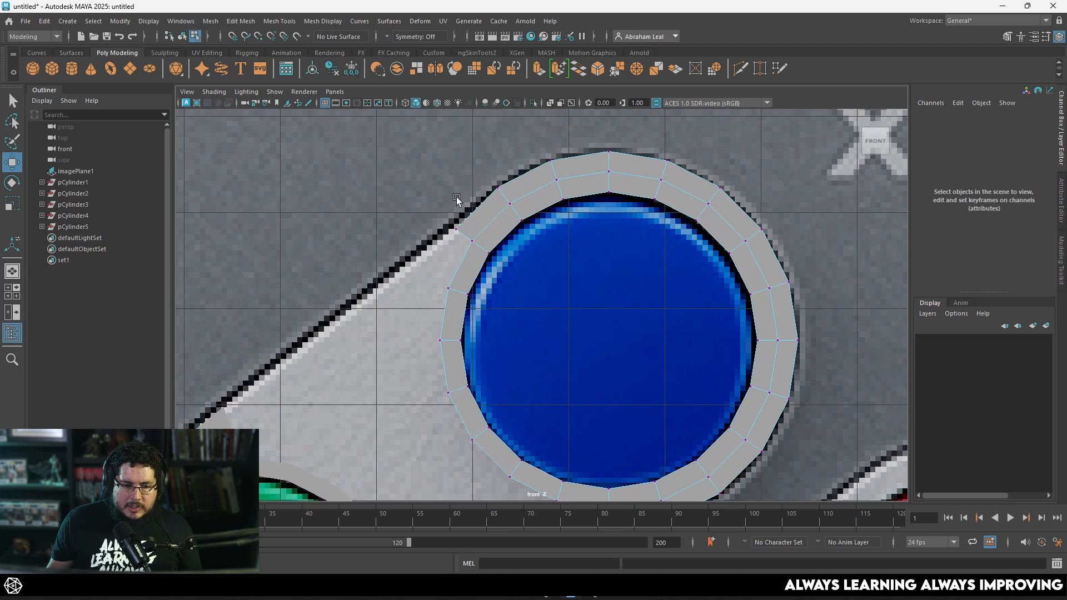
{"action": "left_click", "coordinate": [454, 228]}
{"action": "middle_click_drag", "start_coordinate": [550, 356], "coordinate": [478, 229], "text": "alt"}
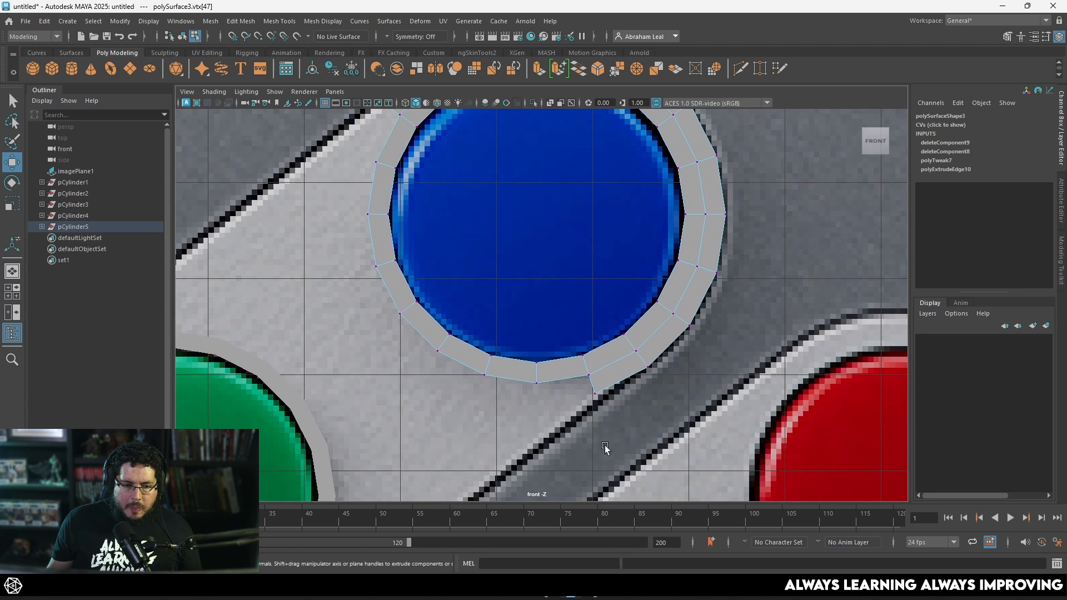
{"action": "left_click_drag", "start_coordinate": [584, 406], "coordinate": [585, 404]}
{"action": "right_click_drag", "start_coordinate": [600, 398], "coordinate": [554, 428], "text": "alt"}
{"action": "middle_click_drag", "start_coordinate": [554, 427], "coordinate": [617, 388], "text": "alt"}
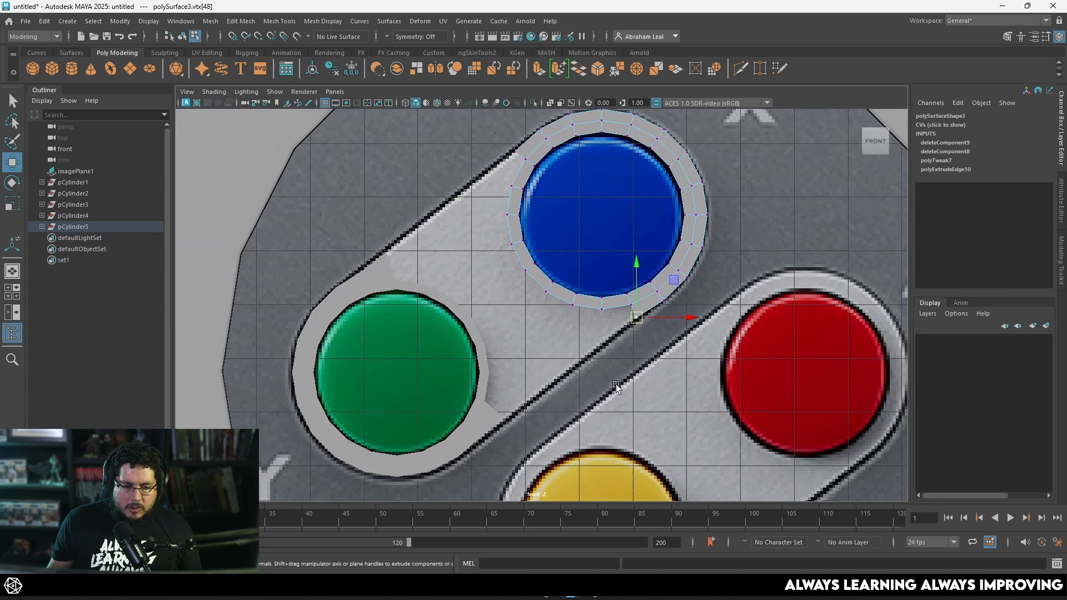
Combine the blue and green button rings into a single mesh
{"action": "right_click_drag", "start_coordinate": [562, 254], "coordinate": [651, 163]}
{"action": "right_click", "coordinate": [660, 162]}
{"action": "key", "text": "F8"}
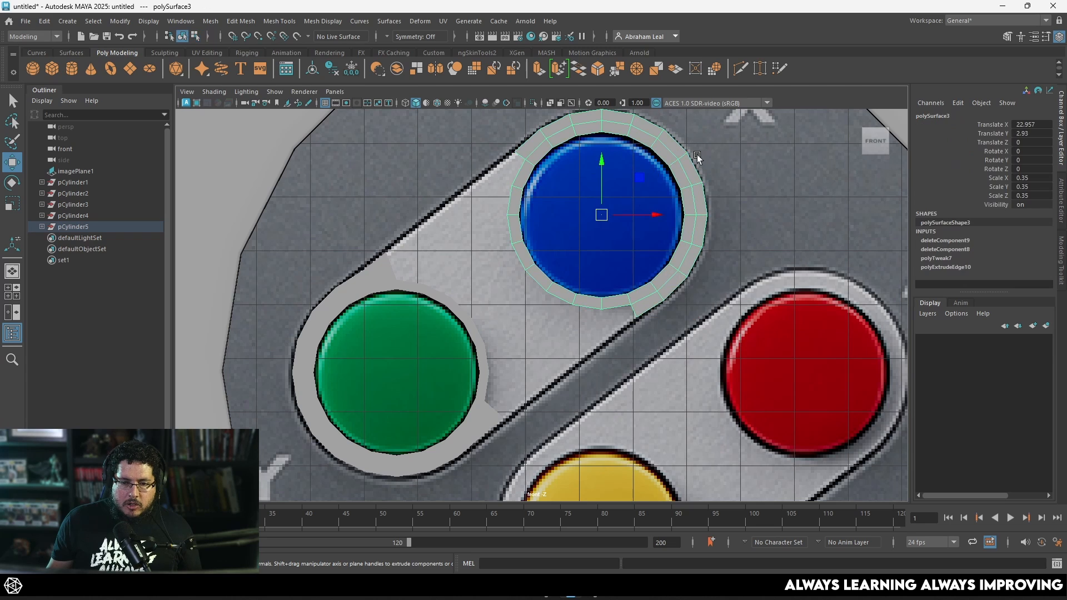
{"action": "left_click", "coordinate": [470, 319], "text": "shift"}
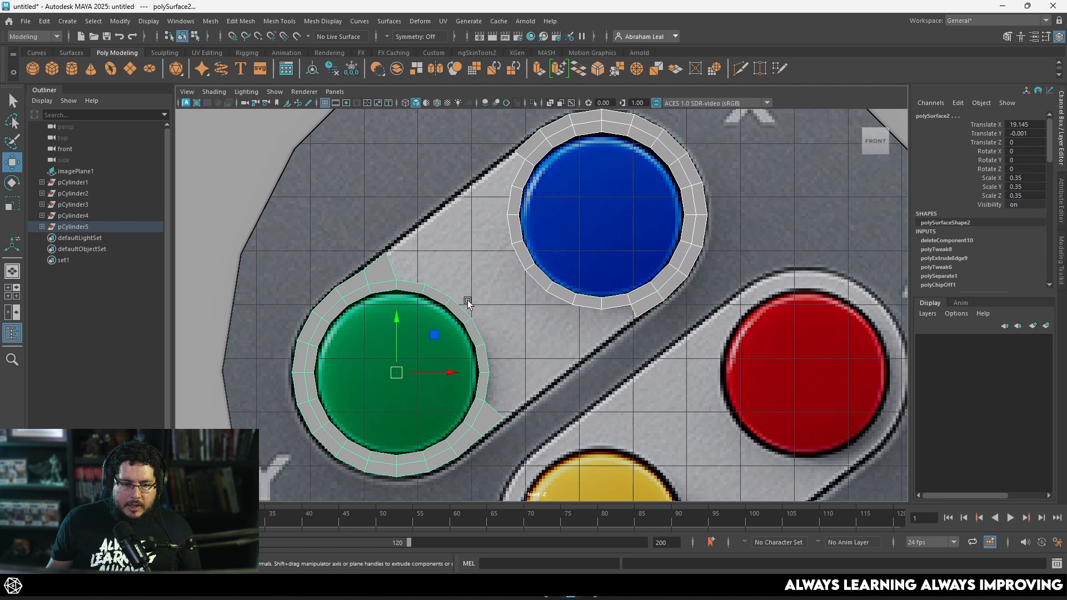
{"action": "left_click", "coordinate": [392, 70]}
Bridge the four facing outer edges of the green and blue rings to connect them across the gap
{"action": "scroll", "coordinate": [472, 269], "scroll_direction": "up", "scroll_amount": 3}
{"action": "key", "text": "r"}
{"action": "key", "text": "F10"}
{"action": "left_click", "coordinate": [549, 290]}
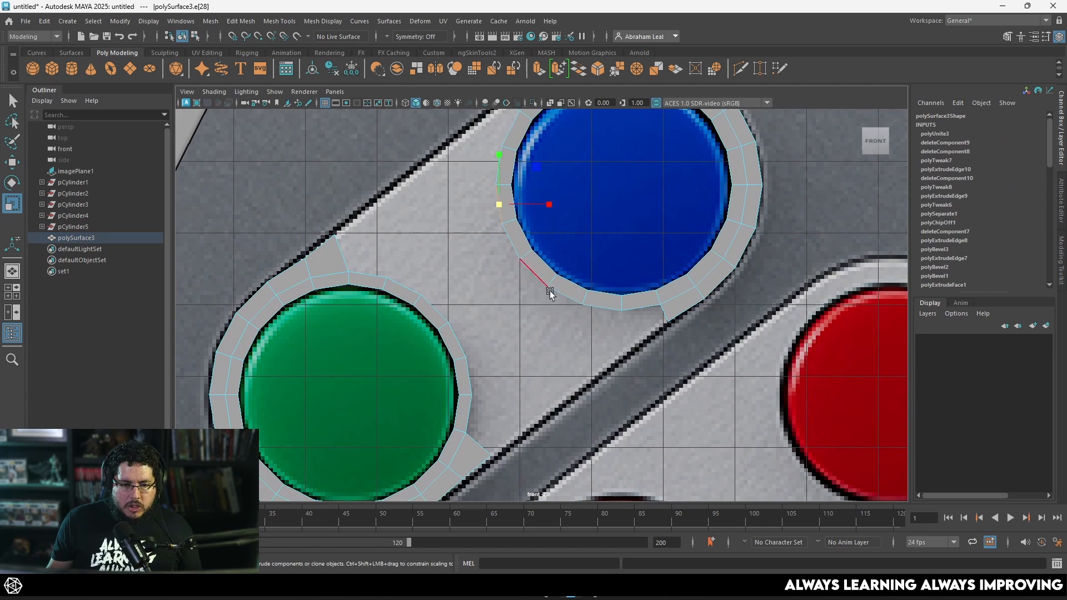
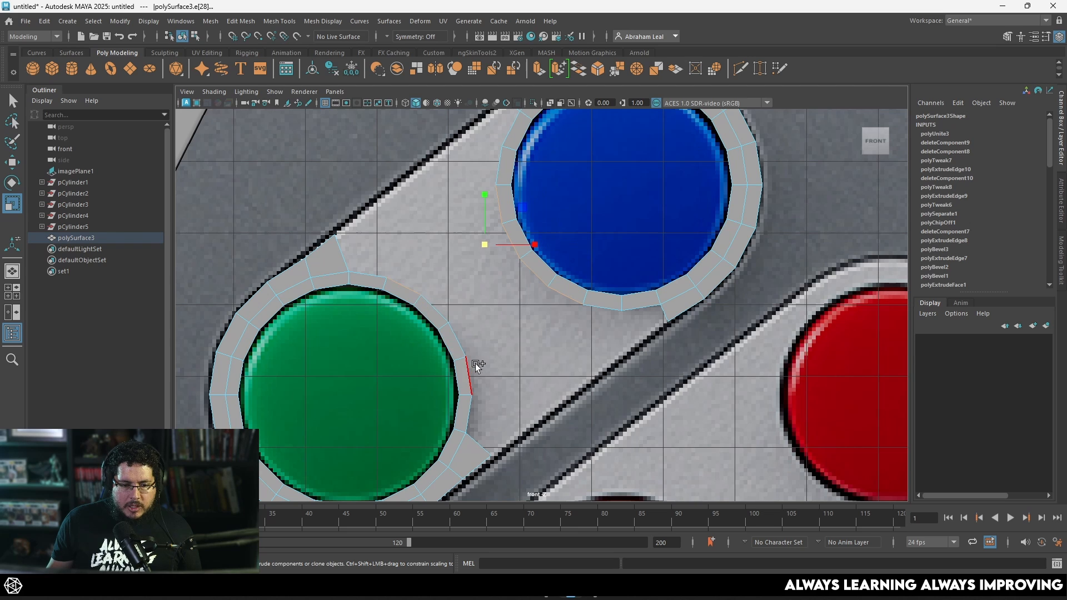
{"action": "left_click", "coordinate": [581, 70]}
Cut two edge loops across the bridge between the green and blue rings with Multi-Cut
{"action": "scroll", "coordinate": [539, 261], "scroll_direction": "down", "scroll_amount": 5}
{"action": "scroll", "coordinate": [548, 278], "scroll_direction": "up", "scroll_amount": 5}
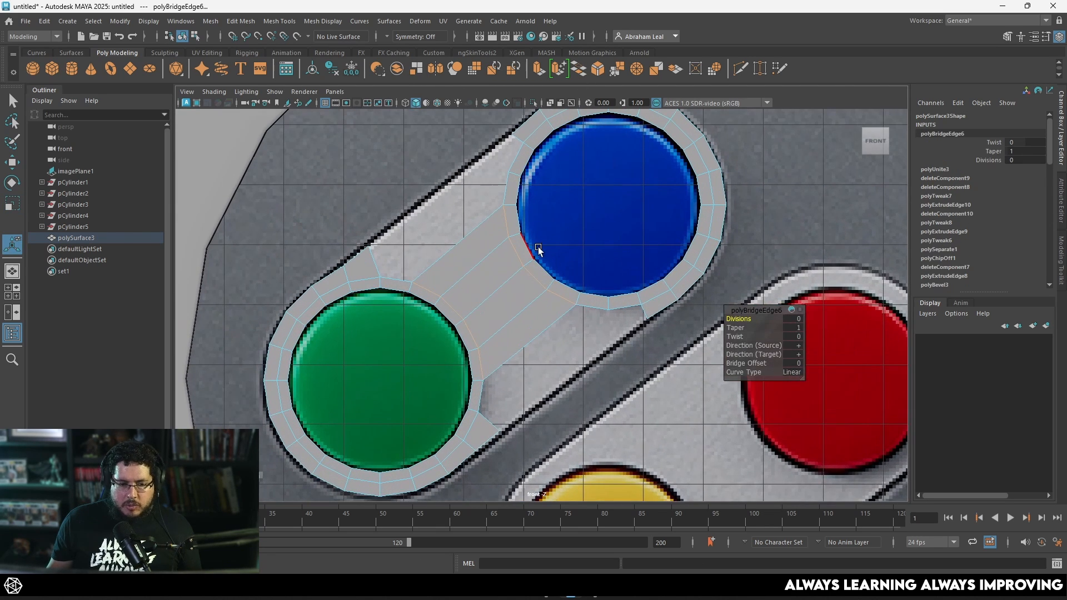
{"action": "left_click", "coordinate": [740, 68]}
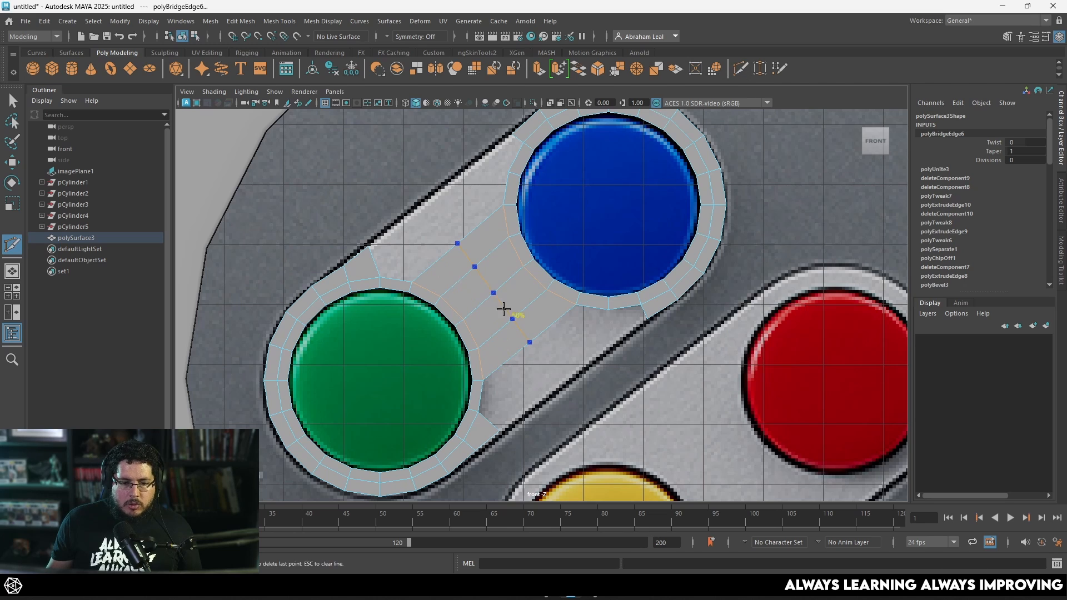
{"action": "left_click", "coordinate": [494, 318], "text": "ctrl"}
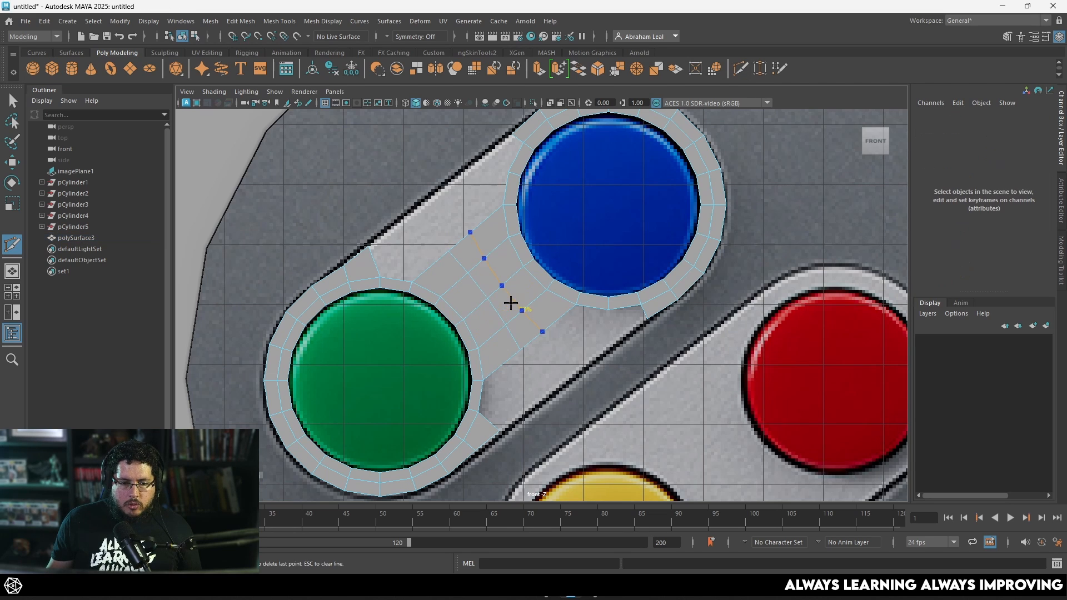
Extrude the bridge's open lower edges about 0.89 along local Y, out to the lower slanted outline
{"action": "middle_click_drag", "start_coordinate": [574, 394], "coordinate": [549, 342], "text": "alt"}
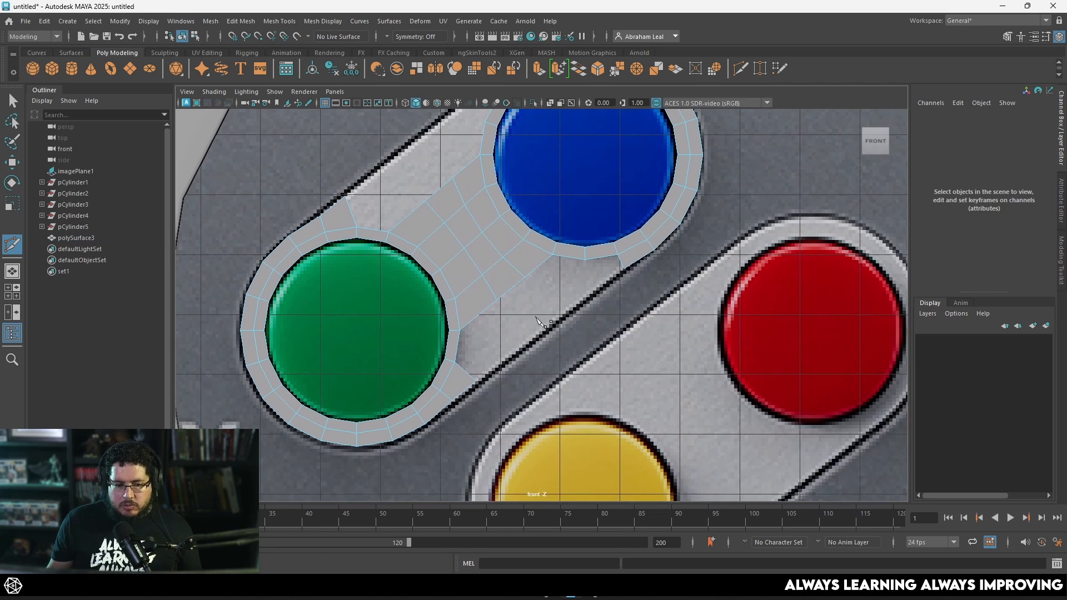
{"action": "scroll", "coordinate": [545, 319], "scroll_direction": "up", "scroll_amount": 3}
{"action": "key", "text": "q"}
{"action": "right_click_drag", "start_coordinate": [499, 288], "coordinate": [498, 250]}
{"action": "left_click", "coordinate": [451, 347]}
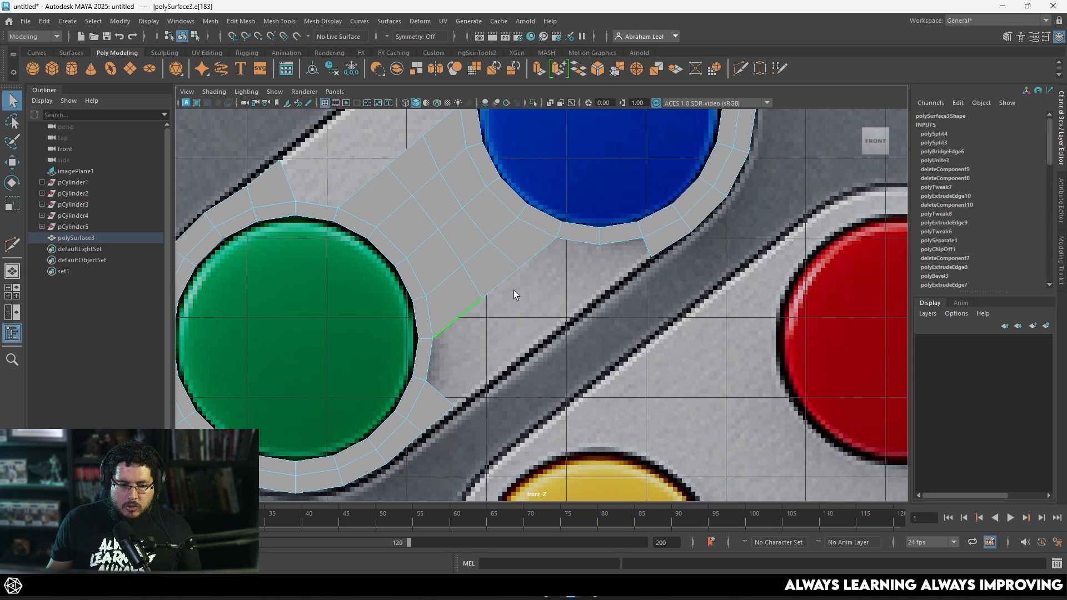
{"action": "key", "text": "ctrl+e"}
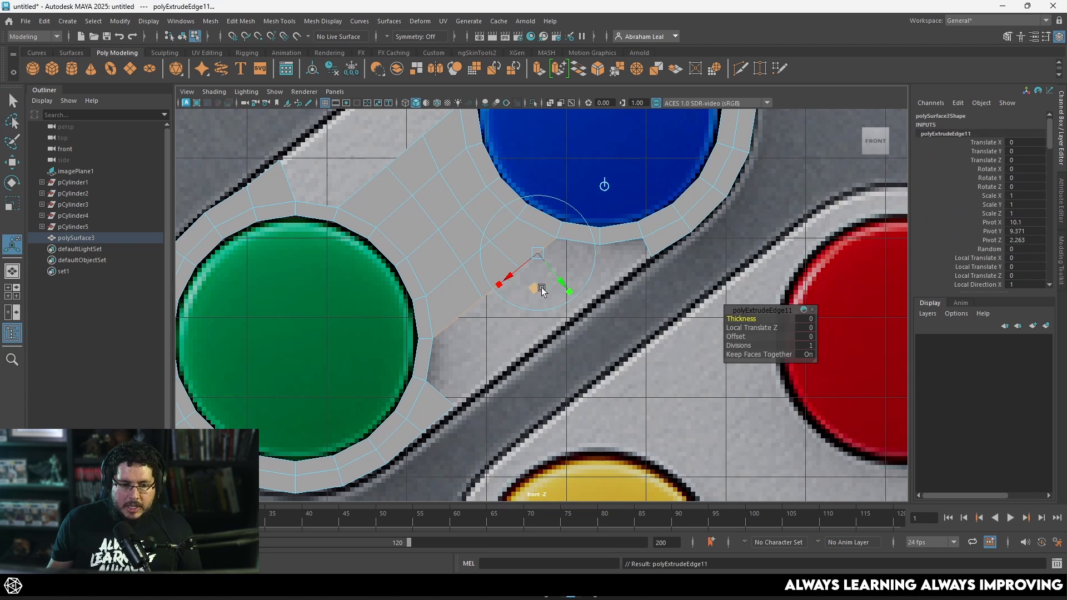
{"action": "left_click_drag", "start_coordinate": [562, 281], "coordinate": [598, 316]}
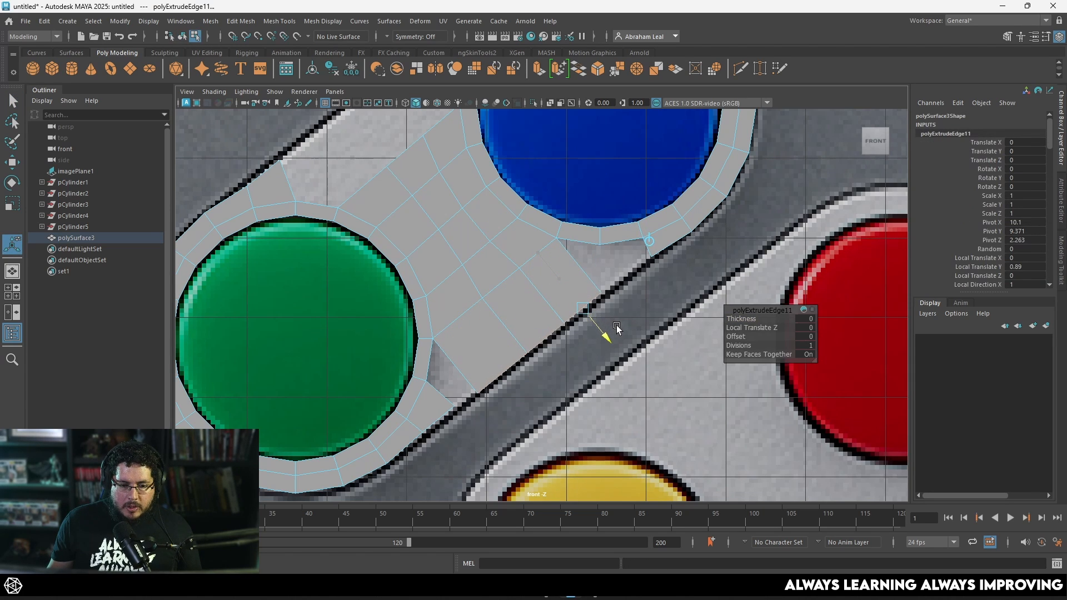
Extrude the bridge's open upper edges about 0.899 along local Y, out to the upper slanted outline
{"action": "middle_click_drag", "start_coordinate": [373, 201], "coordinate": [432, 266], "text": "alt"}
{"action": "left_click", "coordinate": [449, 220]}
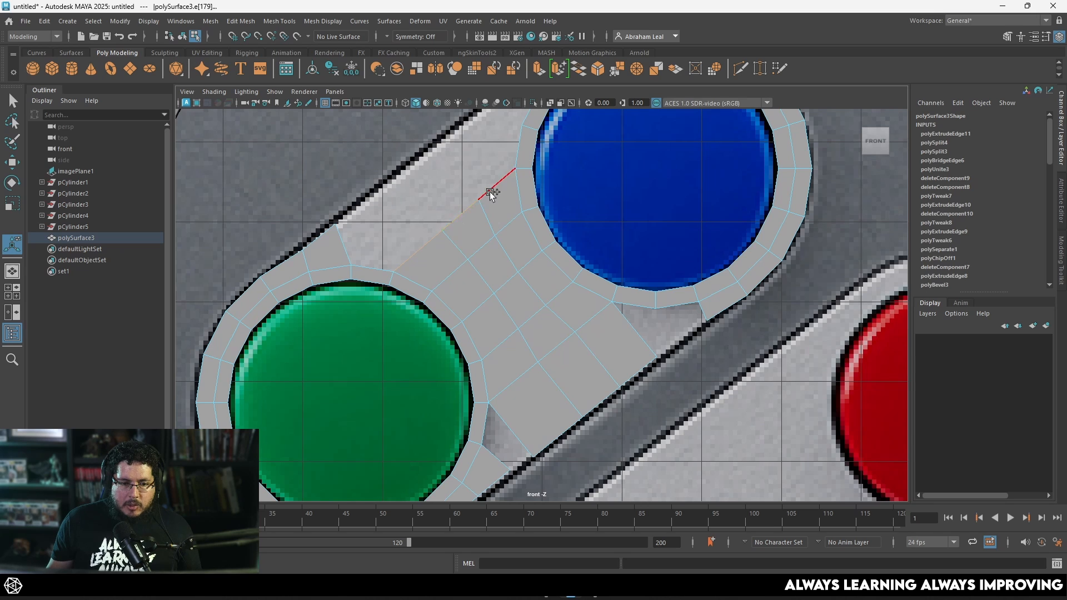
{"action": "middle_click_drag", "start_coordinate": [490, 193], "coordinate": [526, 286], "text": "alt"}
{"action": "key", "text": "ctrl+e"}
{"action": "left_click_drag", "start_coordinate": [515, 235], "coordinate": [469, 176]}
Nudge the green ring's outer vertex near the upper gap onto the slanted outline
{"action": "scroll", "coordinate": [394, 309], "scroll_direction": "up", "scroll_amount": 1}
{"action": "middle_click_drag", "start_coordinate": [394, 307], "coordinate": [531, 280], "text": "alt"}
{"action": "scroll", "coordinate": [532, 280], "scroll_direction": "up", "scroll_amount": 4}
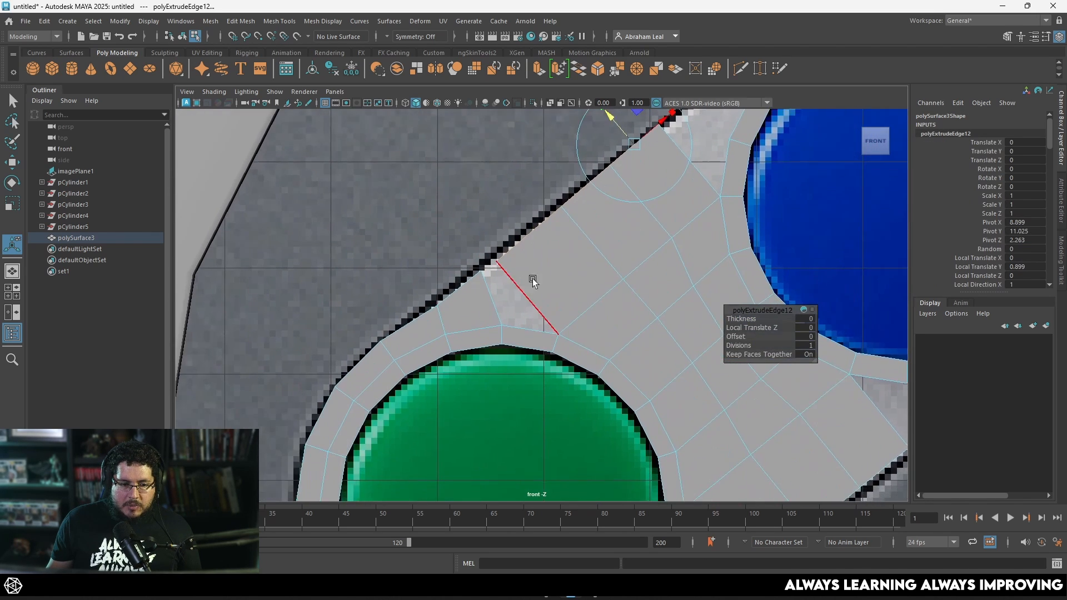
{"action": "middle_click_drag", "start_coordinate": [473, 240], "coordinate": [497, 286], "text": "alt"}
{"action": "right_click_drag", "start_coordinate": [475, 256], "coordinate": [455, 226]}
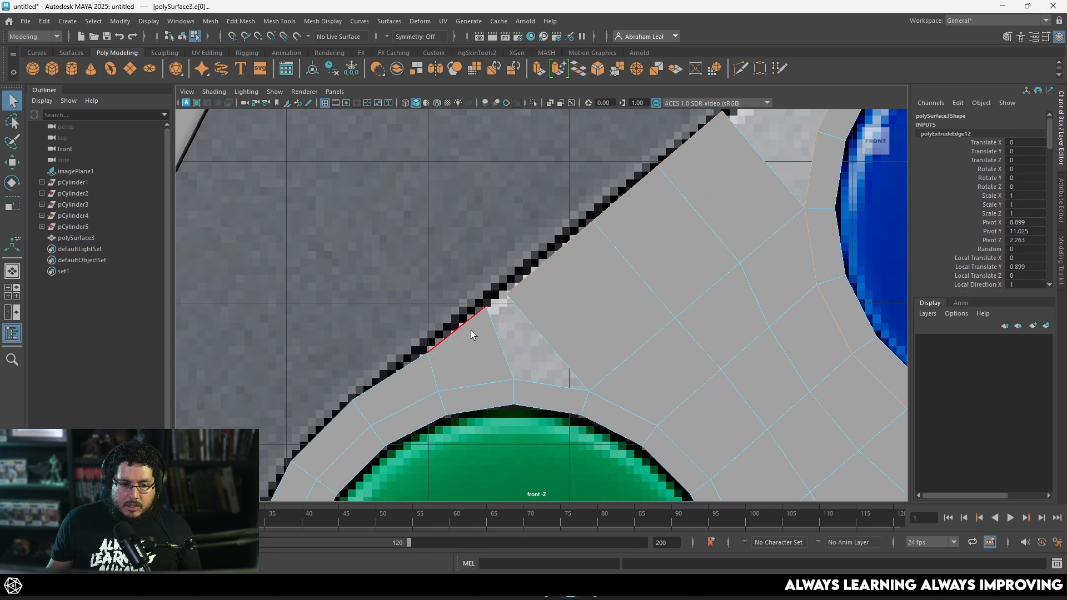
{"action": "right_click_drag", "start_coordinate": [471, 330], "coordinate": [469, 229]}
{"action": "left_click", "coordinate": [475, 321]}
{"action": "key", "text": "r"}
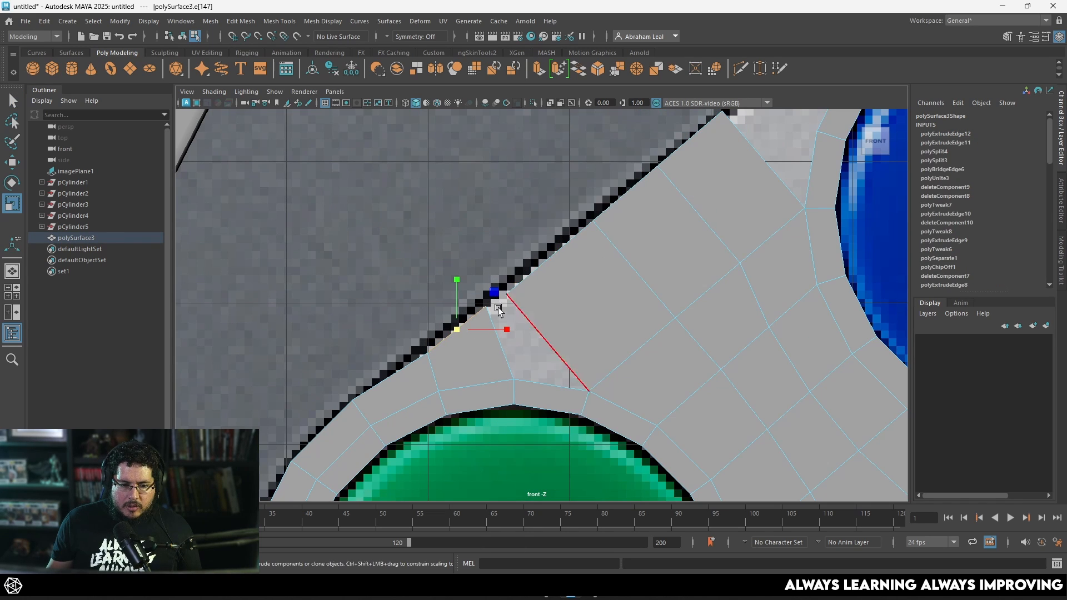
{"action": "key", "text": "F9"}
{"action": "left_click", "coordinate": [427, 353]}
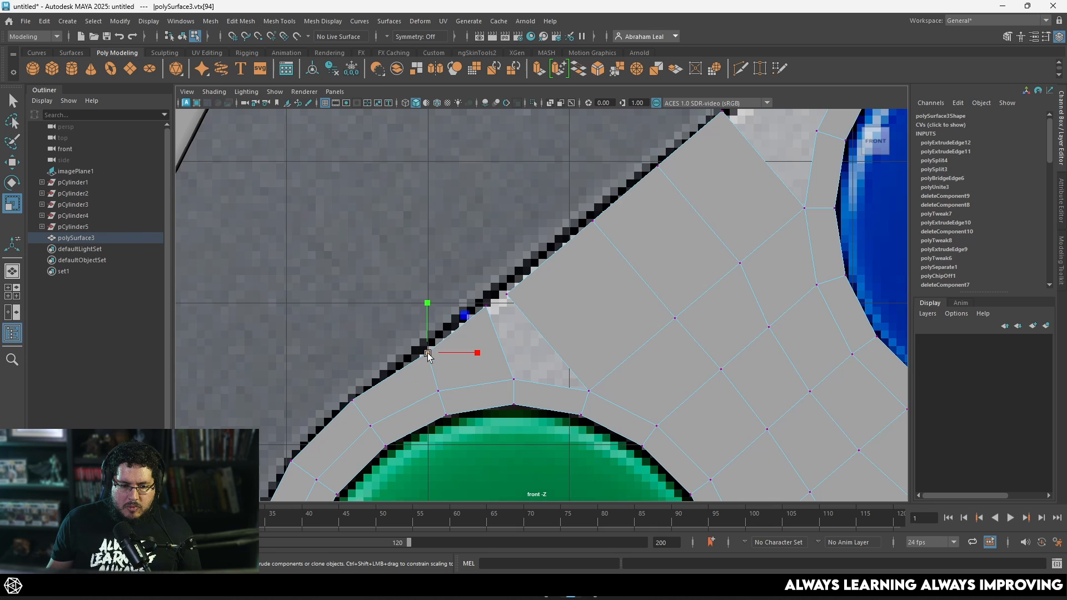
{"action": "key", "text": "w"}
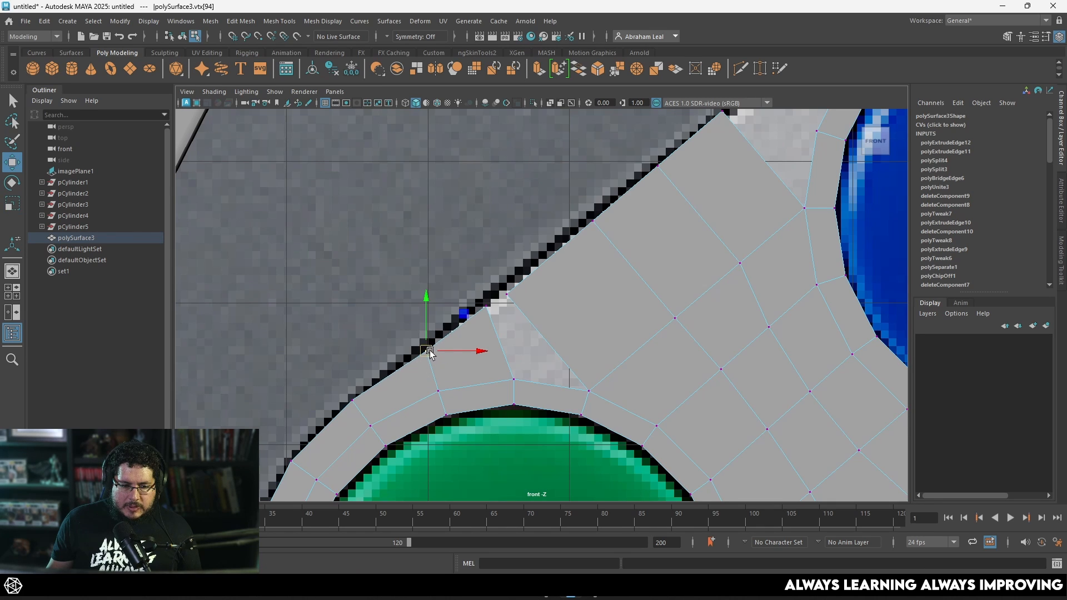
Bridge the two facing edges of the upper gap beside the green ring
{"action": "right_click_drag", "start_coordinate": [553, 255], "coordinate": [553, 292]}
{"action": "left_click", "coordinate": [534, 335]}
{"action": "right_click_drag", "start_coordinate": [556, 328], "coordinate": [558, 210]}
{"action": "left_click", "coordinate": [549, 274]}
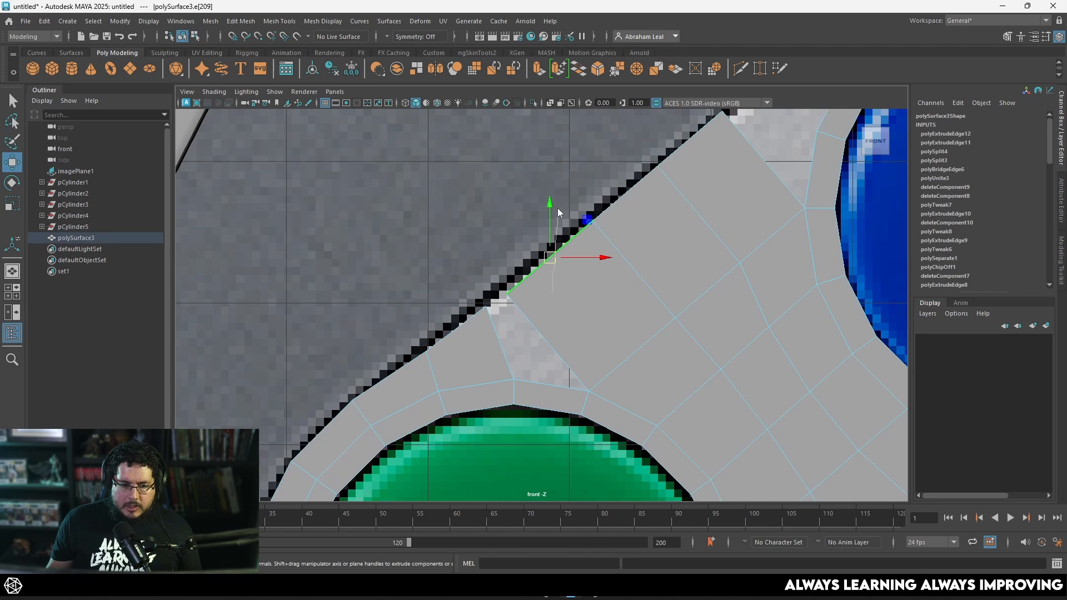
{"action": "left_click", "coordinate": [525, 308]}
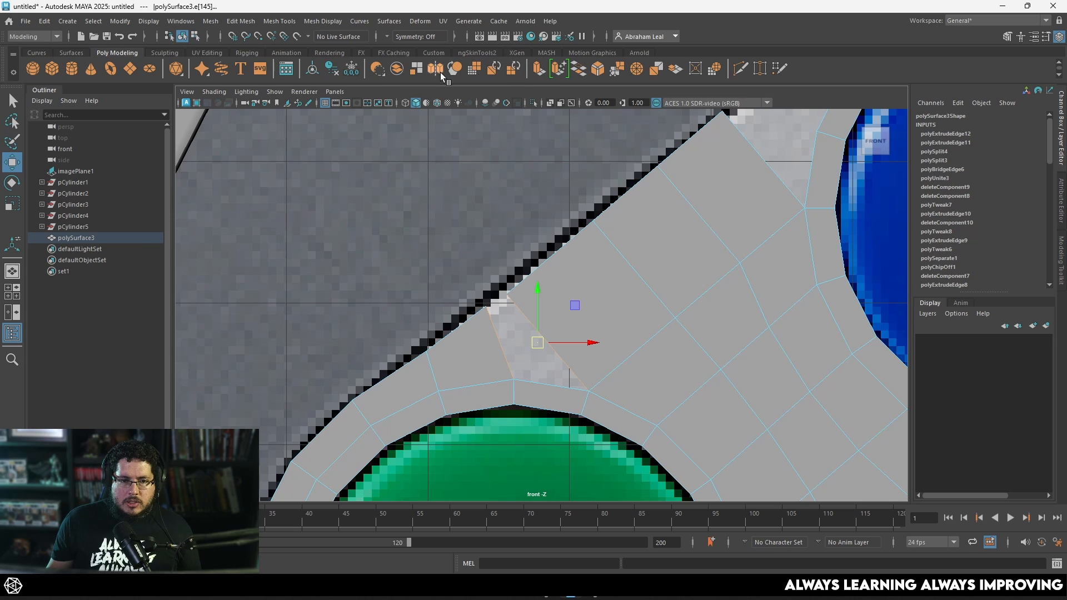
{"action": "left_click", "coordinate": [577, 69]}
{"action": "middle_click_drag", "start_coordinate": [631, 247], "coordinate": [524, 298], "text": "alt"}
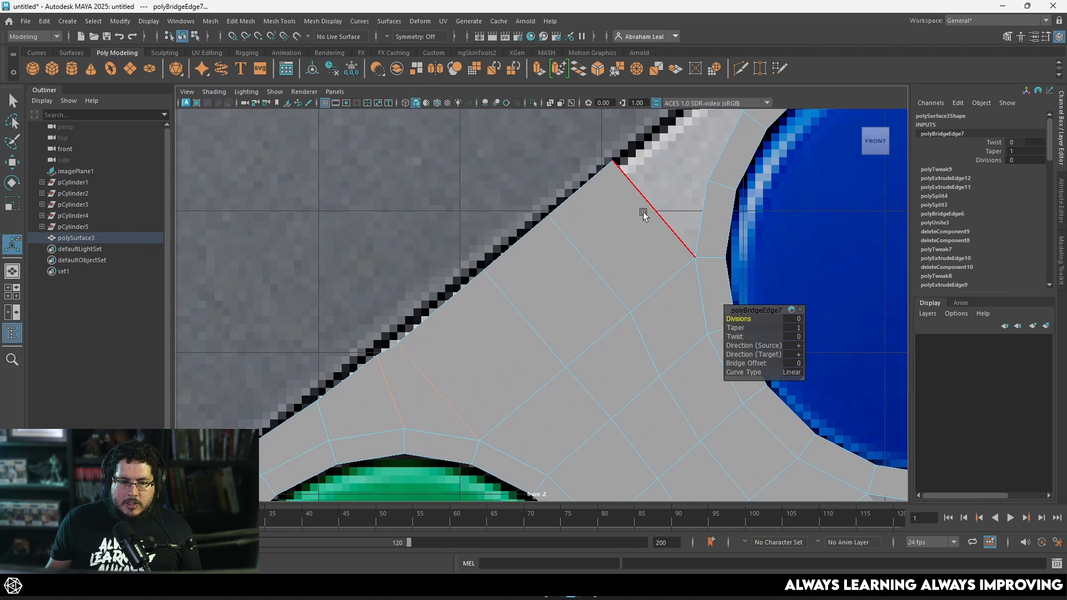
Extrude the blue ring's outer edge into the upper gap and merge its end vertex with the adjacent corner vertex
{"action": "left_click", "coordinate": [644, 210]}
{"action": "middle_click_drag", "start_coordinate": [679, 193], "coordinate": [628, 276], "text": "alt"}
{"action": "double_click", "coordinate": [674, 229], "text": "shift"}
{"action": "key", "text": "q"}
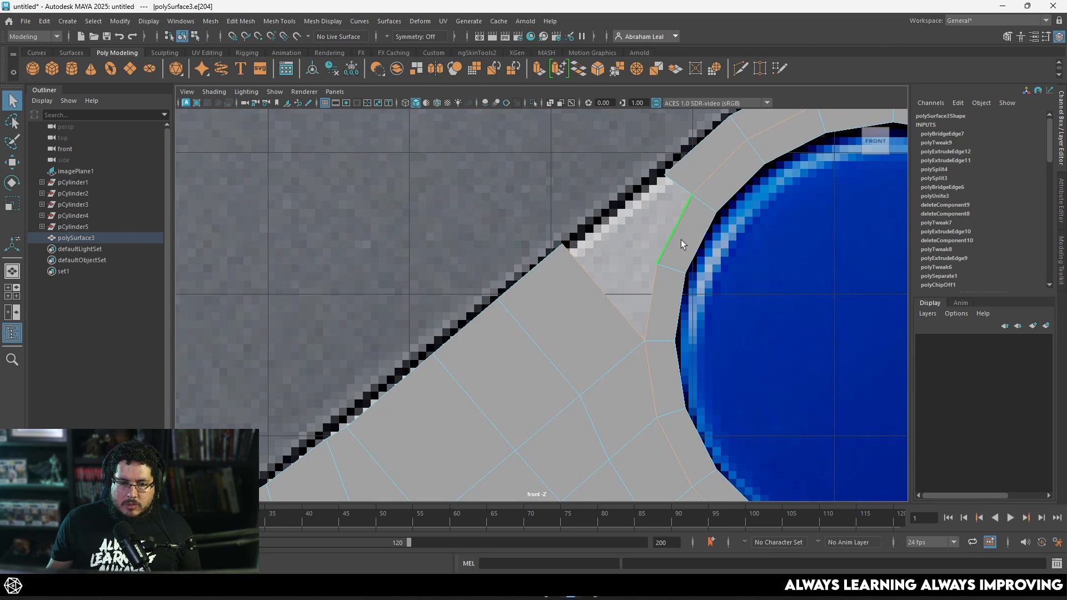
{"action": "key", "text": "ctrl+e"}
{"action": "left_click_drag", "start_coordinate": [648, 217], "coordinate": [614, 197]}
{"action": "right_click_drag", "start_coordinate": [660, 210], "coordinate": [628, 210]}
{"action": "left_click_drag", "start_coordinate": [648, 188], "coordinate": [668, 161]}
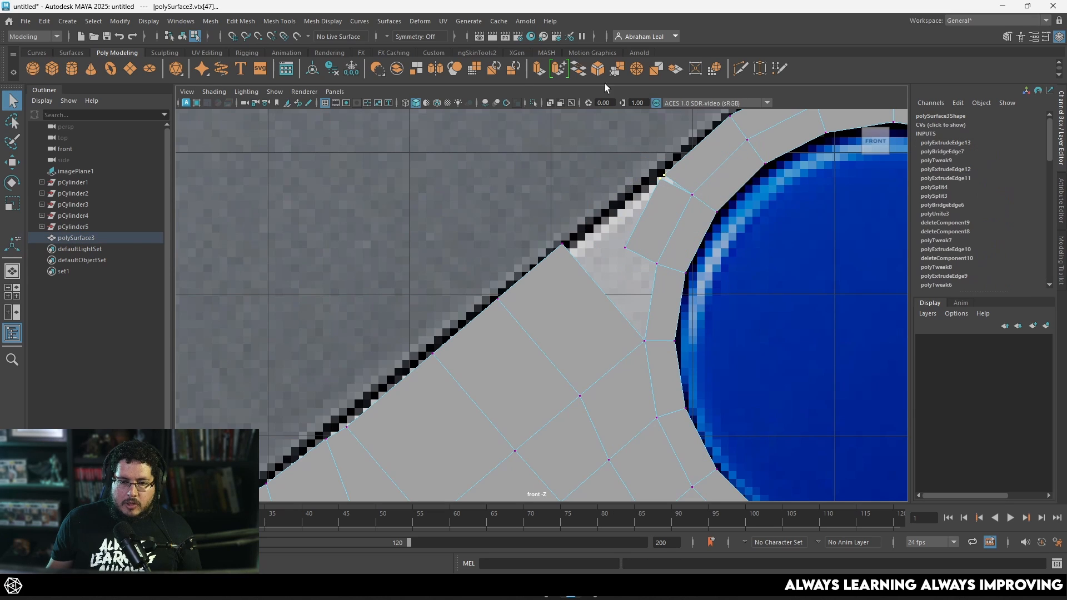
{"action": "left_click", "coordinate": [636, 70]}
Move the extruded face's free vertex onto the upper slanted outline and bridge the remaining gap beside the blue ring
{"action": "key", "text": "w"}
{"action": "left_click", "coordinate": [625, 249]}
{"action": "left_click_drag", "start_coordinate": [625, 248], "coordinate": [612, 218]}
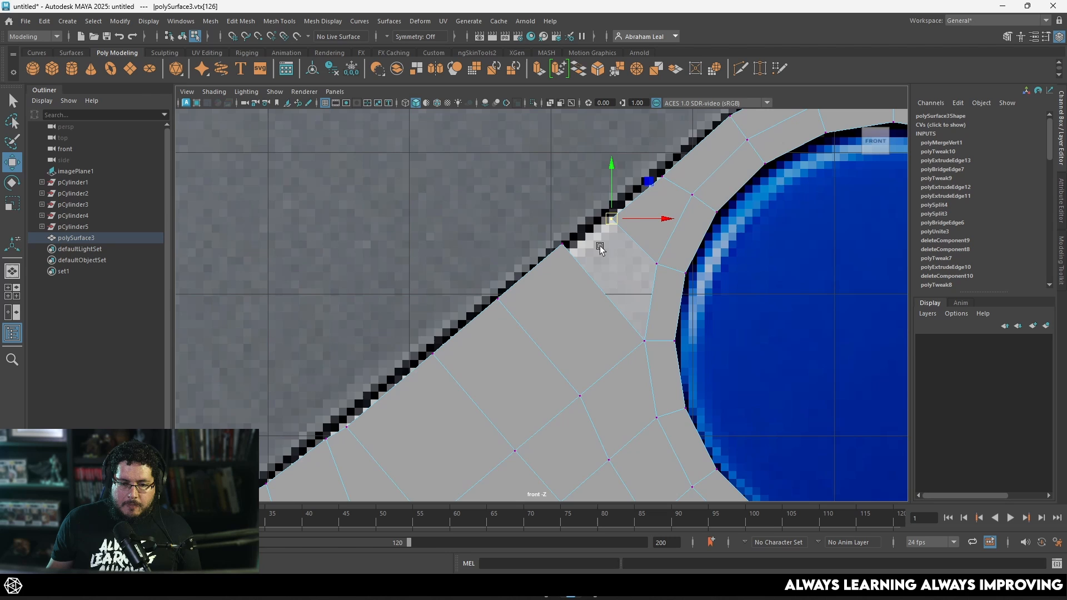
{"action": "left_click", "coordinate": [562, 244]}
{"action": "right_click_drag", "start_coordinate": [629, 241], "coordinate": [637, 183]}
{"action": "left_click", "coordinate": [591, 275]}
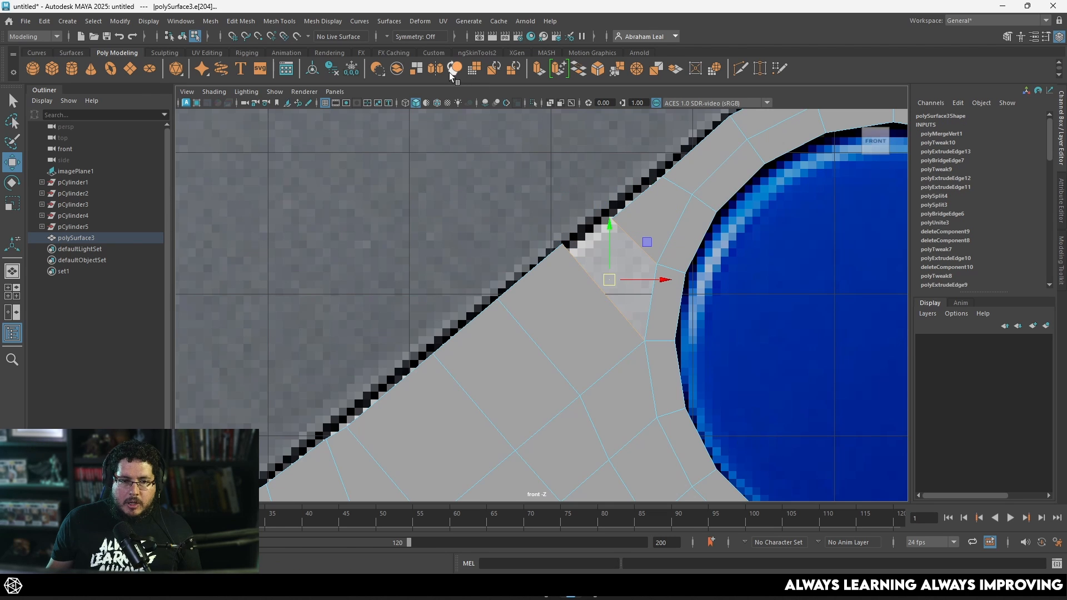
{"action": "left_click", "coordinate": [578, 69]}
{"action": "scroll", "coordinate": [611, 272], "scroll_direction": "down", "scroll_amount": 5}
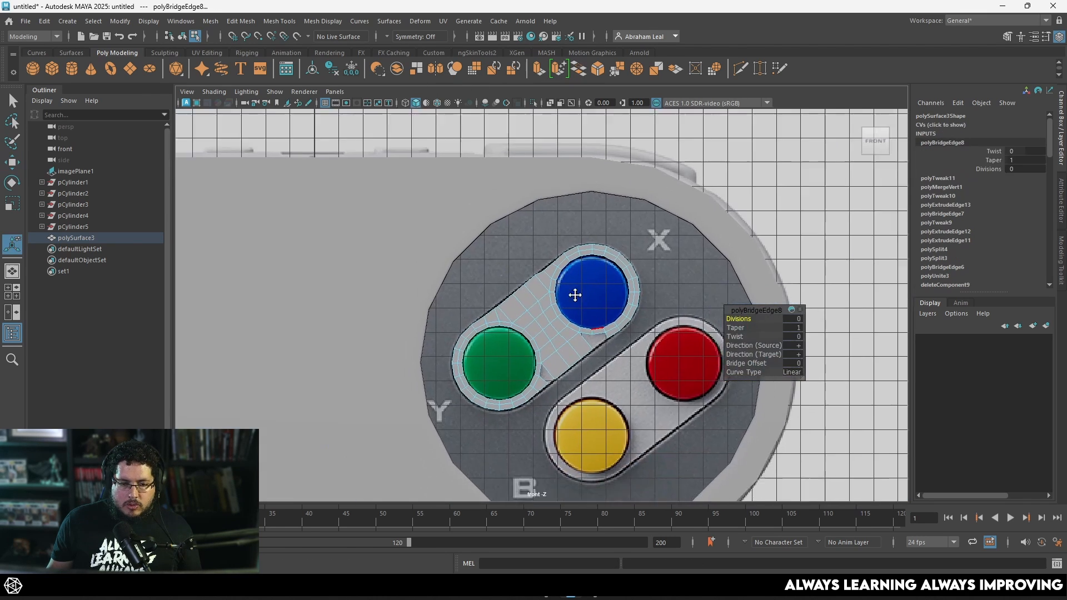
Bridge the two facing edges of the lower gap beside the green ring
{"action": "scroll", "coordinate": [548, 191], "scroll_direction": "up", "scroll_amount": 4}
{"action": "scroll", "coordinate": [468, 225], "scroll_direction": "up", "scroll_amount": 1}
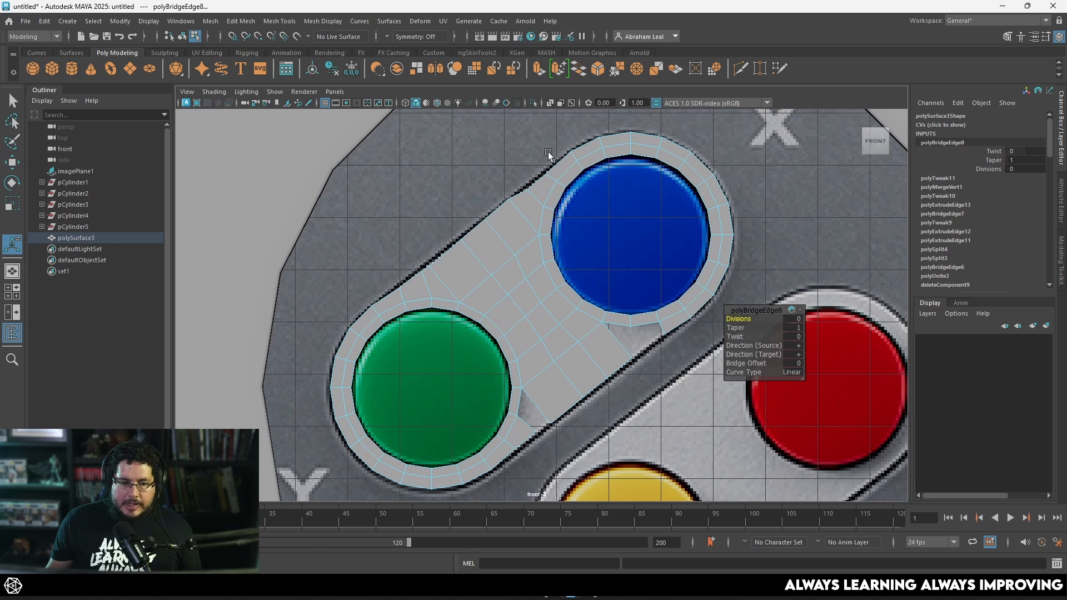
{"action": "scroll", "coordinate": [500, 250], "scroll_direction": "up", "scroll_amount": 4}
{"action": "left_click", "coordinate": [487, 285]}
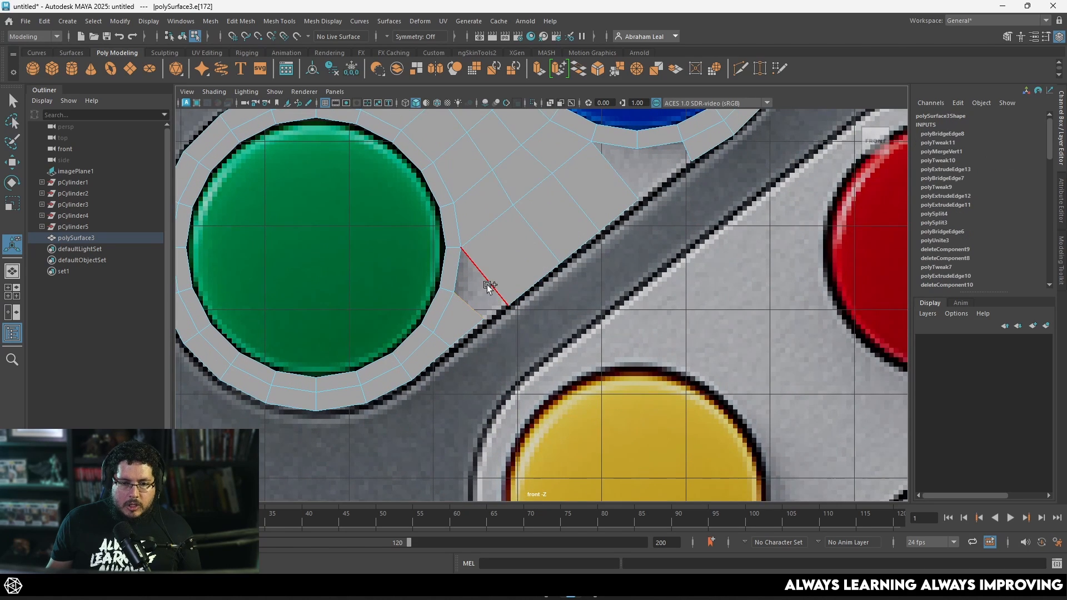
{"action": "left_click", "coordinate": [487, 287], "text": "shift"}
{"action": "key", "text": "g"}
Extrude the blue ring's outer edge into the lower gap and merge its end vertex with the adjacent corner vertex
{"action": "middle_click_drag", "start_coordinate": [551, 258], "coordinate": [498, 361], "text": "alt"}
{"action": "scroll", "coordinate": [603, 255], "scroll_direction": "up", "scroll_amount": 5}
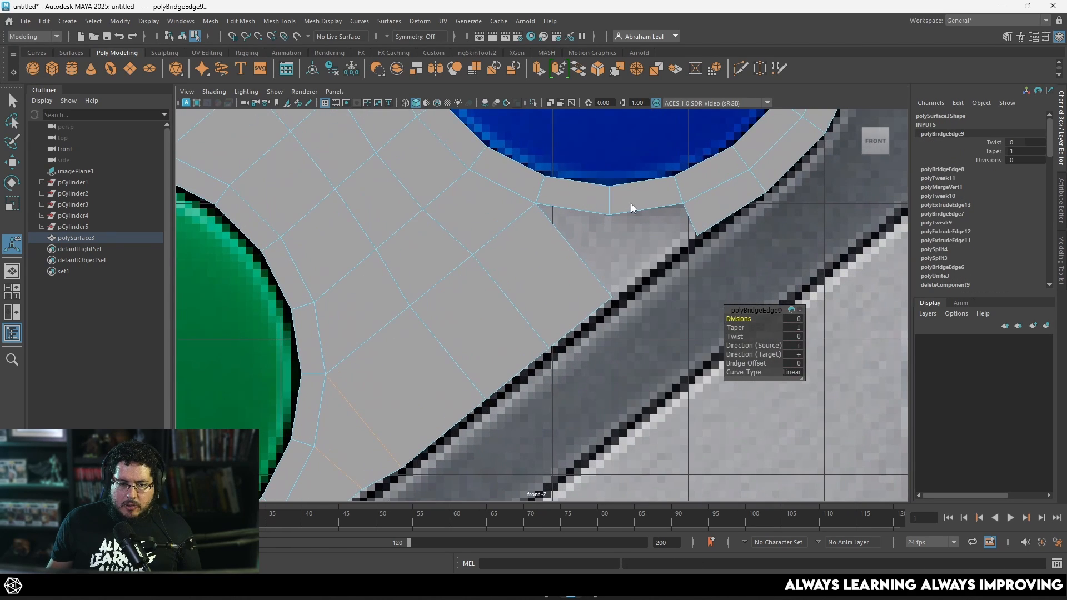
{"action": "key", "text": "q"}
{"action": "left_click", "coordinate": [633, 209]}
{"action": "key", "text": "ctrl+e"}
{"action": "key", "text": "w"}
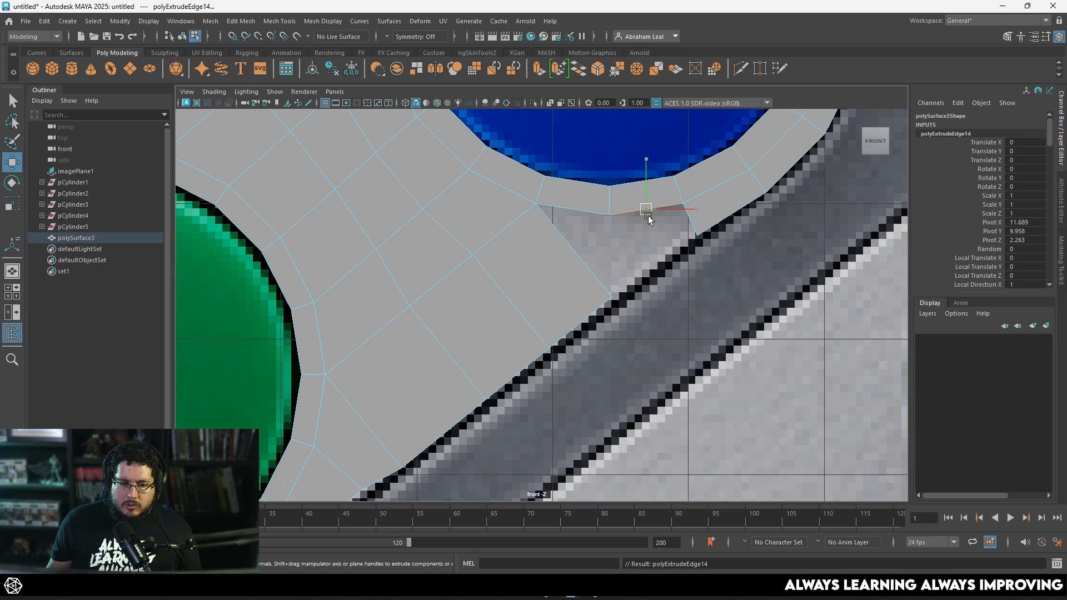
{"action": "left_click_drag", "start_coordinate": [648, 216], "coordinate": [663, 250]}
{"action": "right_click_drag", "start_coordinate": [677, 240], "coordinate": [641, 211]}
{"action": "left_click_drag", "start_coordinate": [708, 208], "coordinate": [648, 268]}
{"action": "left_click", "coordinate": [638, 70]}
Move the extruded face's free vertex onto the lower slanted outline and bridge the last gap beside the blue ring
{"action": "left_click", "coordinate": [624, 250]}
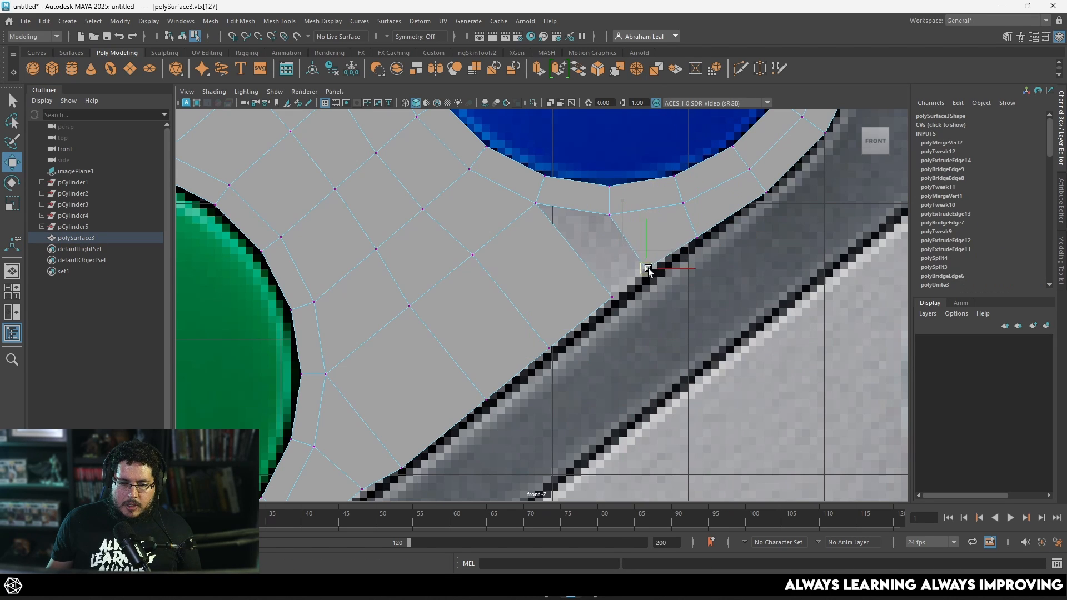
{"action": "right_click_drag", "start_coordinate": [634, 245], "coordinate": [633, 221]}
{"action": "left_click", "coordinate": [626, 236]}
{"action": "left_click", "coordinate": [576, 250], "text": "shift"}
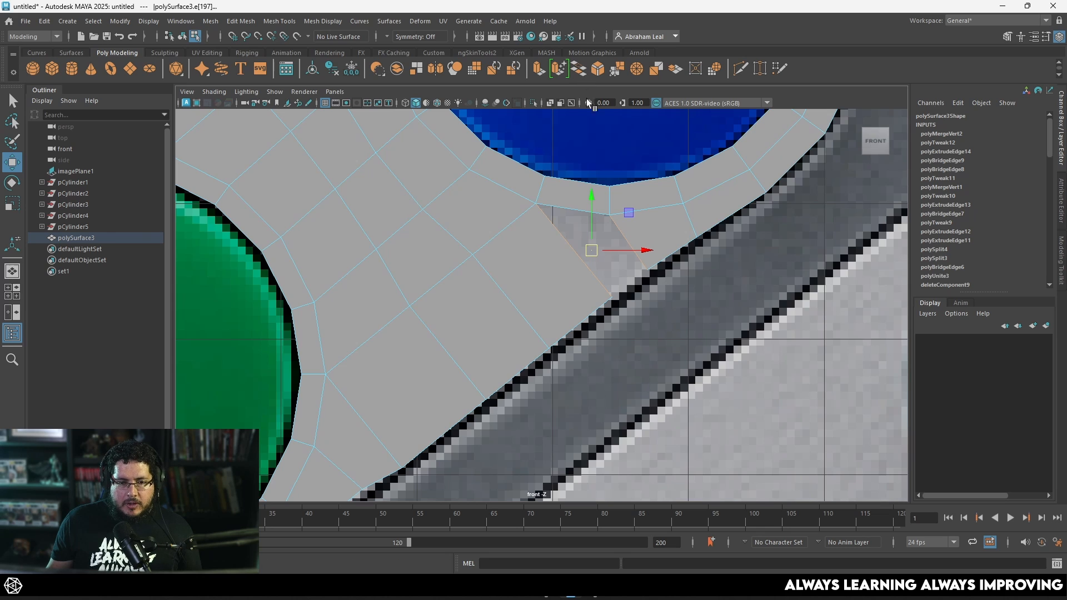
{"action": "left_click", "coordinate": [581, 73]}
{"action": "scroll", "coordinate": [656, 295], "scroll_direction": "down", "scroll_amount": 8}
{"action": "scroll", "coordinate": [580, 287], "scroll_direction": "up", "scroll_amount": 3}
{"action": "right_click_drag", "start_coordinate": [579, 287], "coordinate": [633, 180]}
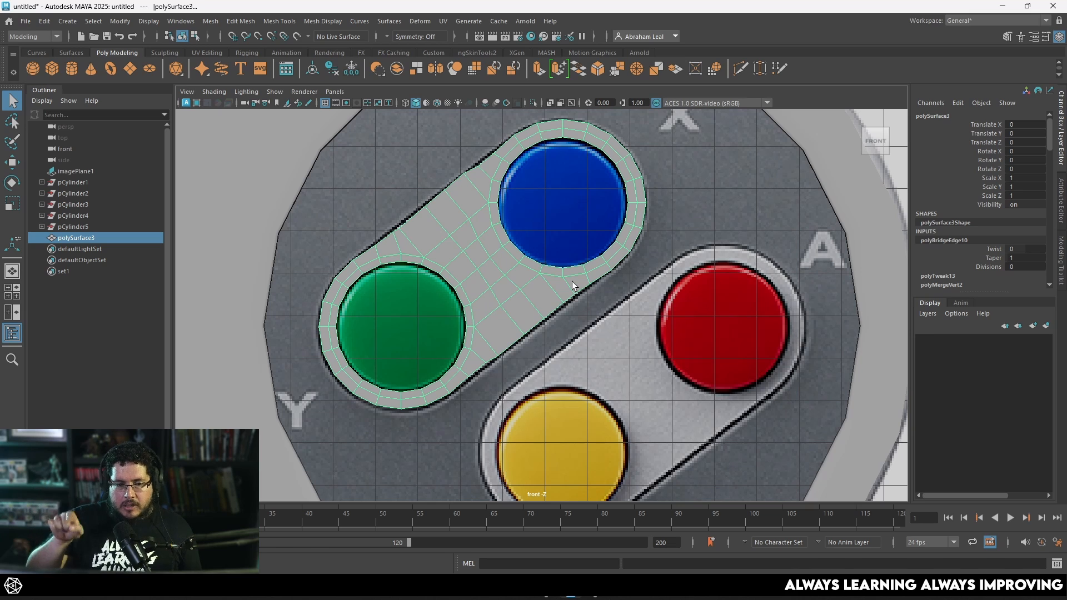
Flatten the upper outer edges between the rings into a straight line and rotate them to match the slanted outline
{"action": "scroll", "coordinate": [406, 242], "scroll_direction": "up", "scroll_amount": 2}
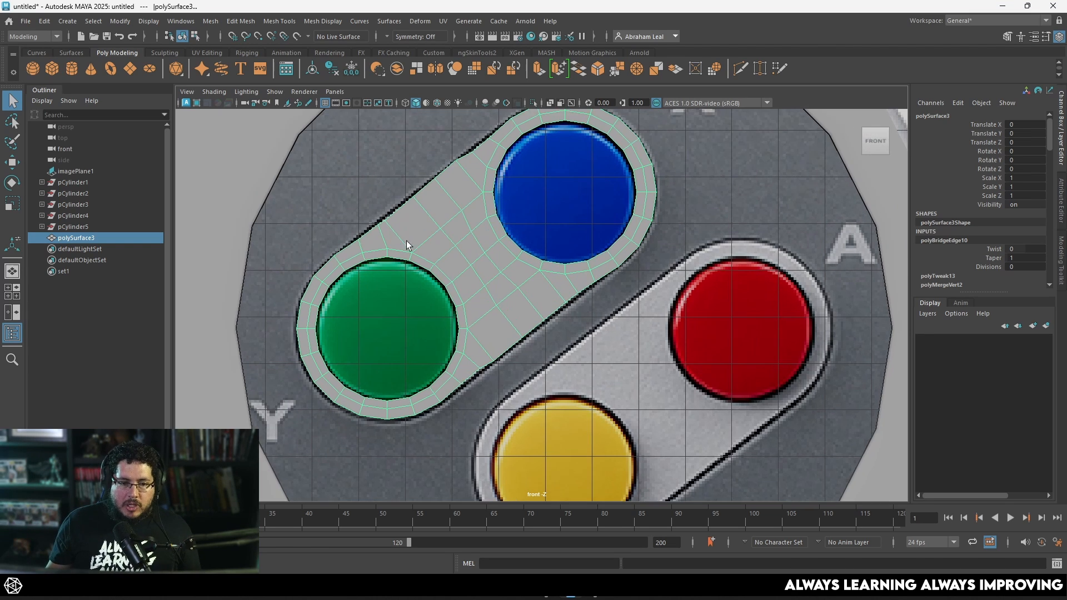
{"action": "right_click_drag", "start_coordinate": [448, 263], "coordinate": [488, 222]}
{"action": "double_click", "coordinate": [494, 194]}
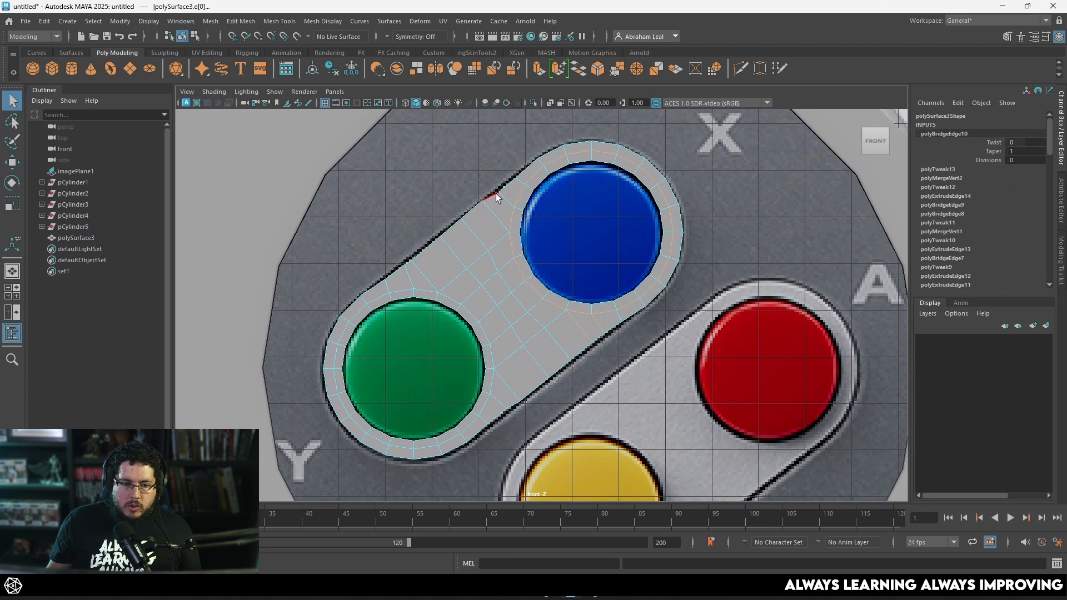
{"action": "left_click", "coordinate": [382, 284]}
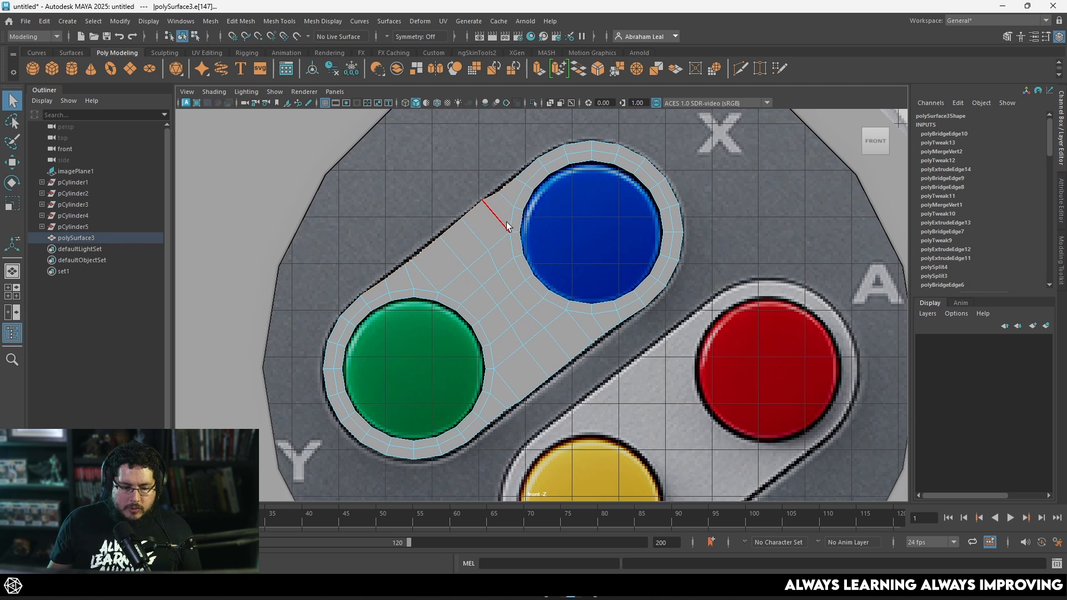
{"action": "key", "text": "r"}
{"action": "middle_click_drag", "start_coordinate": [497, 276], "coordinate": [512, 293], "text": "alt"}
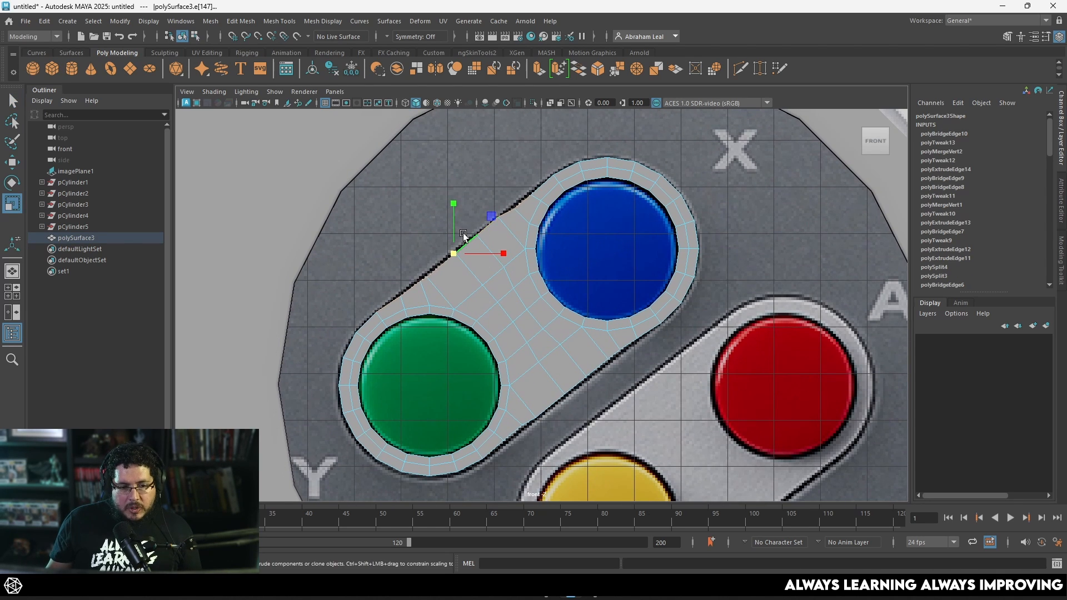
{"action": "right_click_drag", "start_coordinate": [470, 245], "coordinate": [493, 220]}
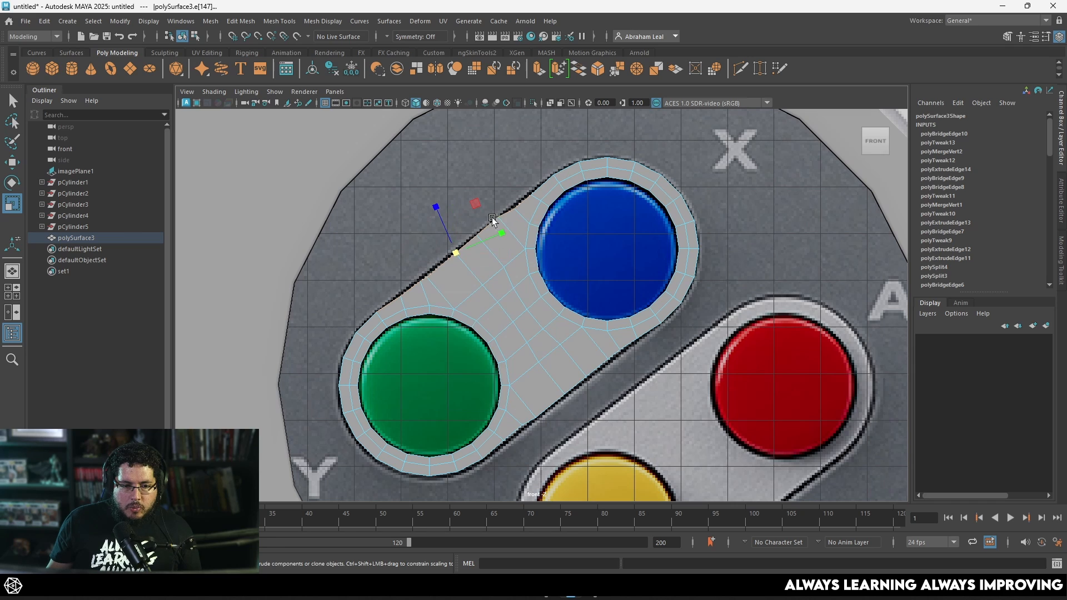
{"action": "left_click_drag", "start_coordinate": [439, 212], "coordinate": [462, 270]}
{"action": "key", "text": "e"}
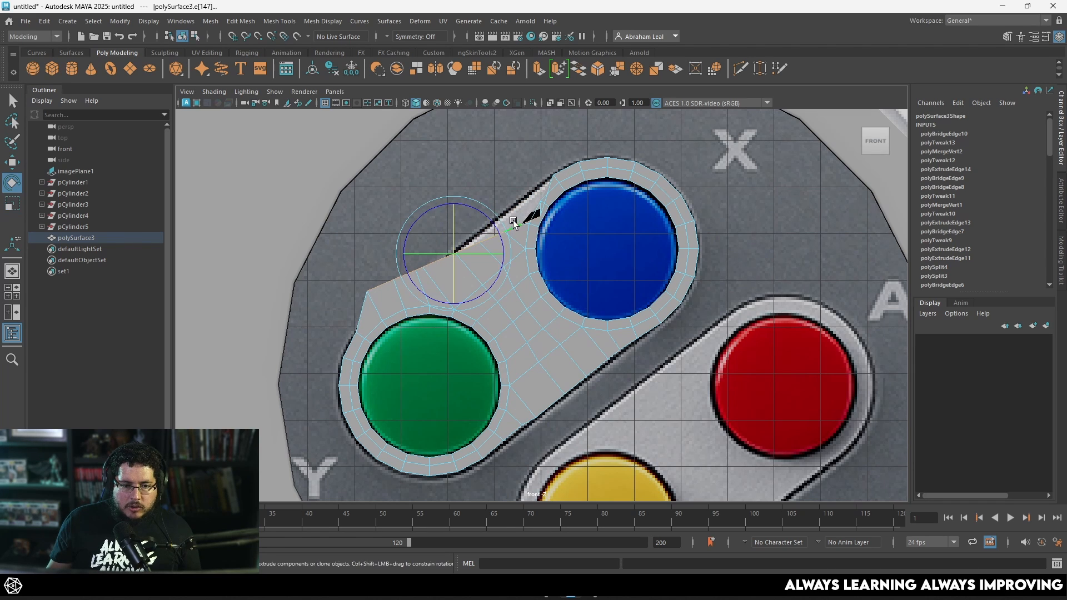
{"action": "left_click_drag", "start_coordinate": [491, 223], "coordinate": [481, 219]}
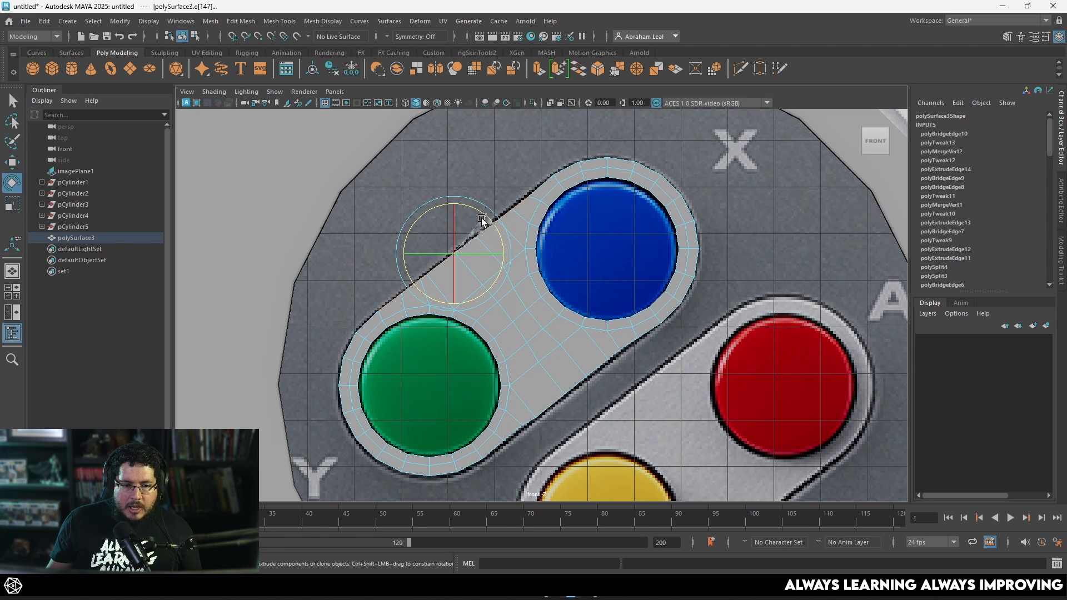
Flatten the lower outer edges between the green and blue rings into a straight line by scaling
{"action": "middle_click_drag", "start_coordinate": [564, 304], "coordinate": [537, 249], "text": "alt"}
{"action": "scroll", "coordinate": [555, 294], "scroll_direction": "up", "scroll_amount": 1}
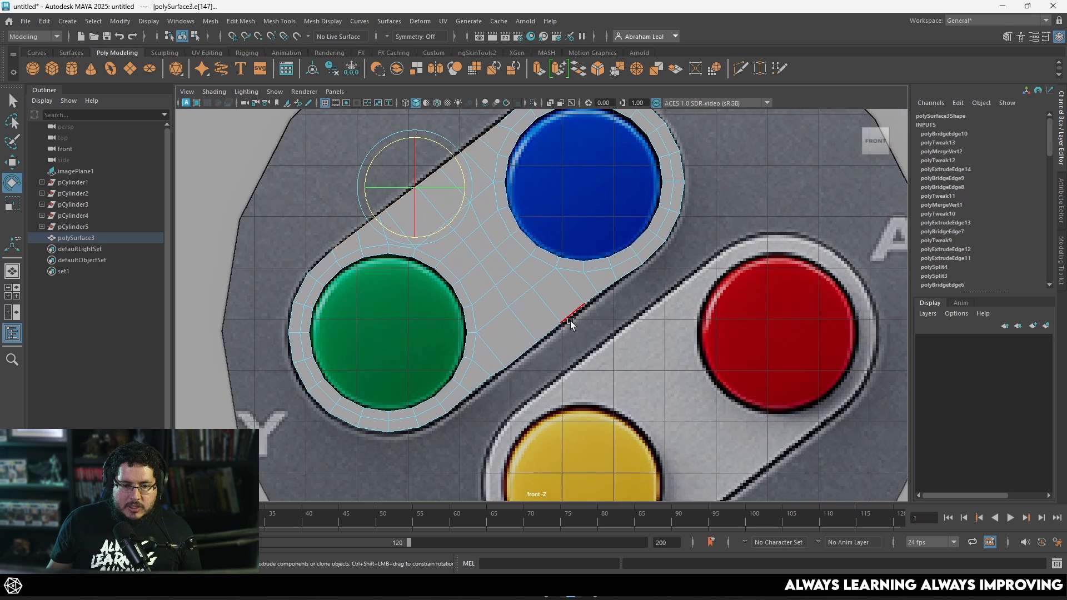
{"action": "left_click", "coordinate": [607, 293]}
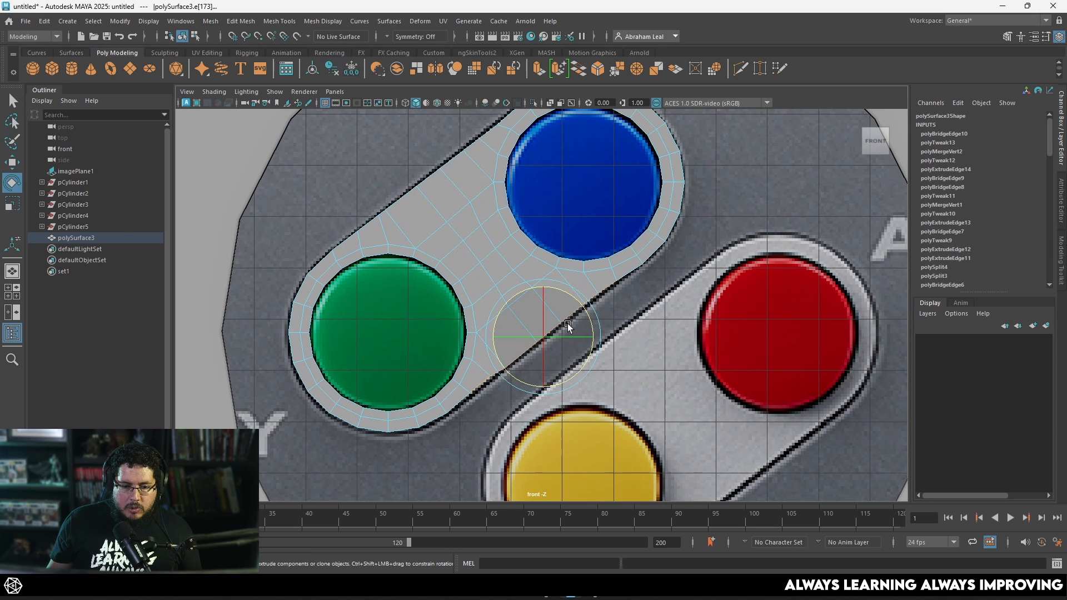
{"action": "key", "text": "r"}
{"action": "left_click_drag", "start_coordinate": [571, 368], "coordinate": [556, 352]}
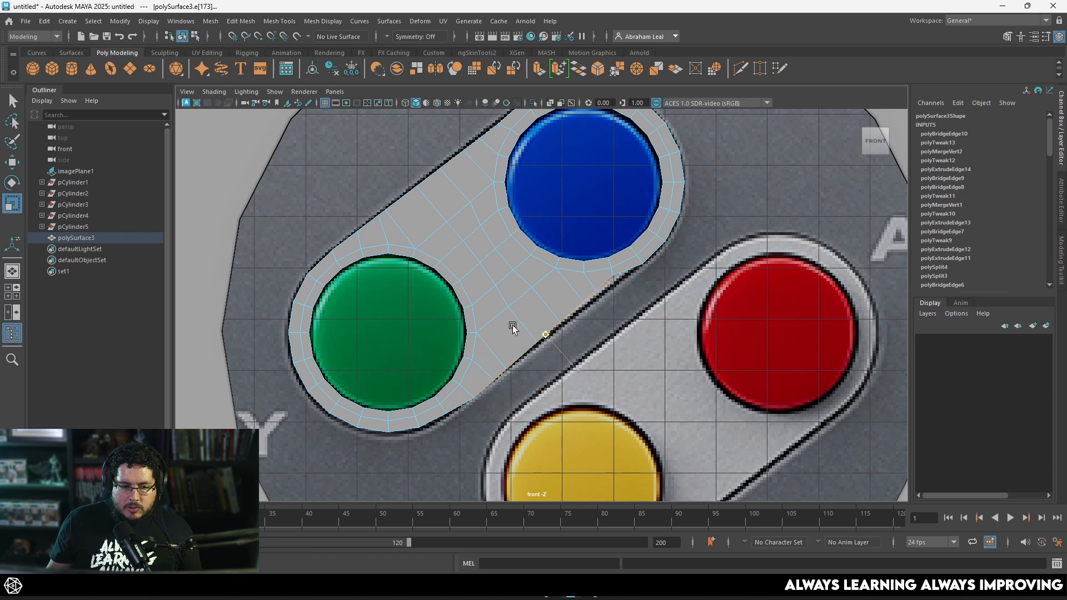
Fine-tune the rotation and position of the flattened lower outer edges on the slanted outline, and return to object selection
{"action": "key", "text": "e"}
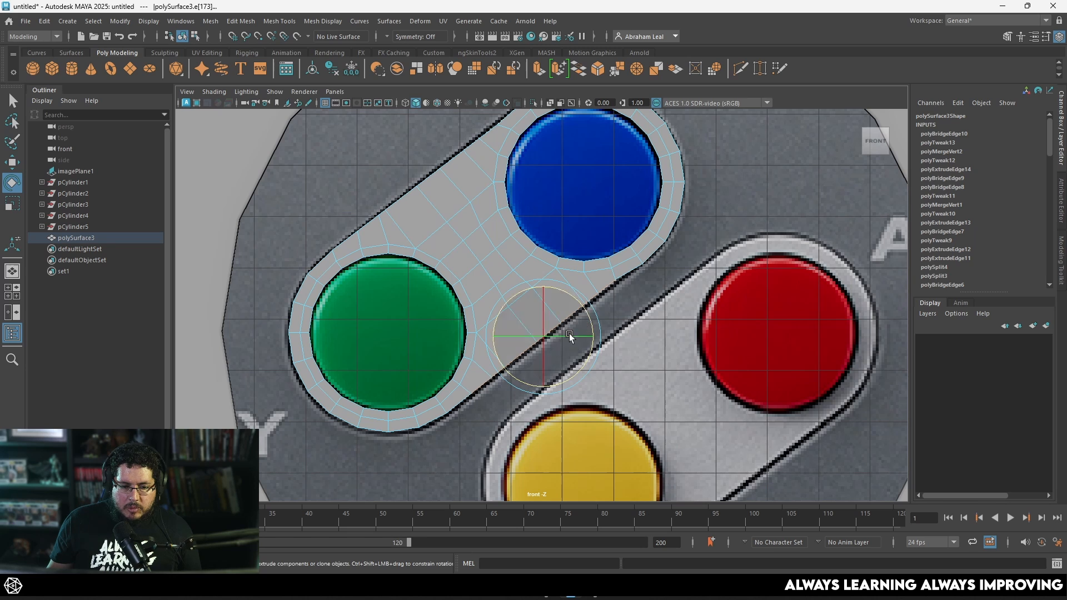
{"action": "key", "text": "w"}
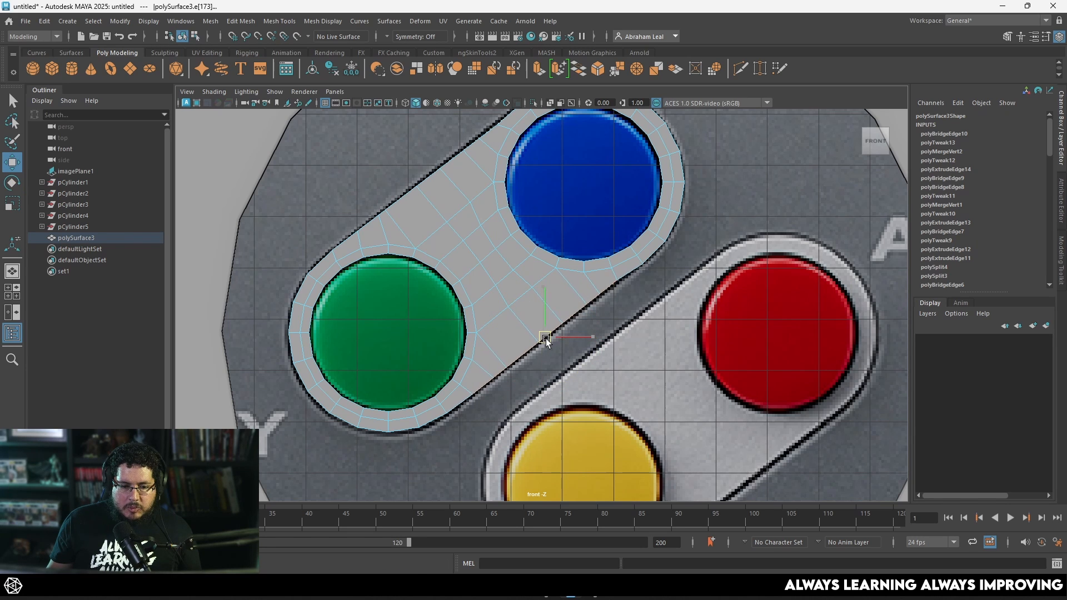
{"action": "left_click", "coordinate": [655, 294]}
{"action": "right_click_drag", "start_coordinate": [593, 276], "coordinate": [687, 197]}
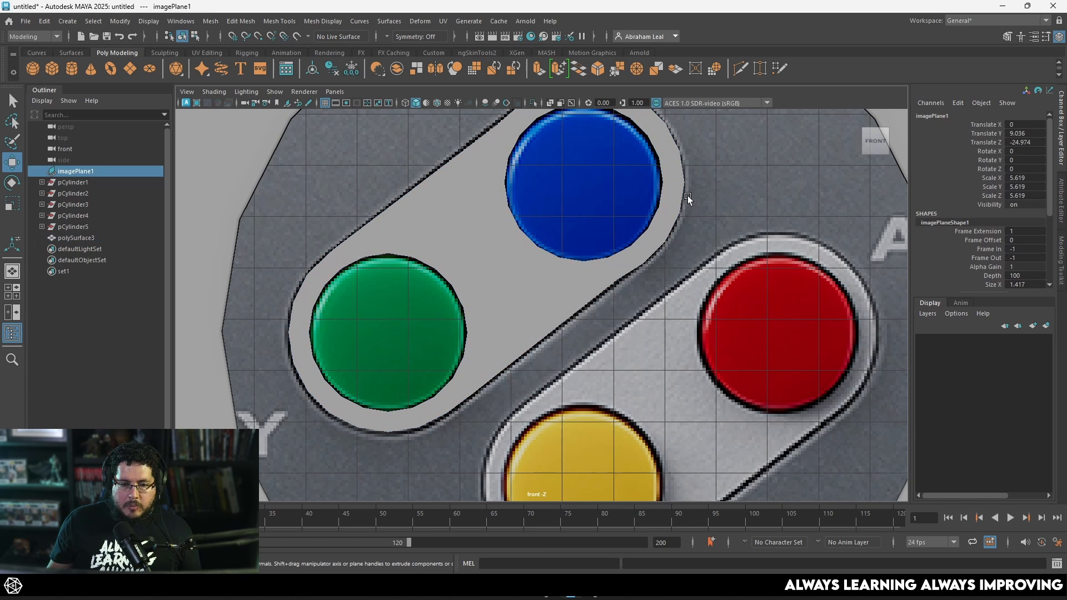
Isolate the green and blue button surround in the perspective view
{"action": "scroll", "coordinate": [525, 284], "scroll_direction": "down", "scroll_amount": 5}
{"action": "left_click", "coordinate": [524, 286]}
{"action": "key", "text": "space"}
{"action": "key", "text": "space"}
{"action": "left_click_drag", "start_coordinate": [549, 285], "coordinate": [592, 281], "text": "alt"}
{"action": "right_click_drag", "start_coordinate": [592, 280], "coordinate": [616, 310], "text": "alt"}
{"action": "left_click", "coordinate": [533, 104]}
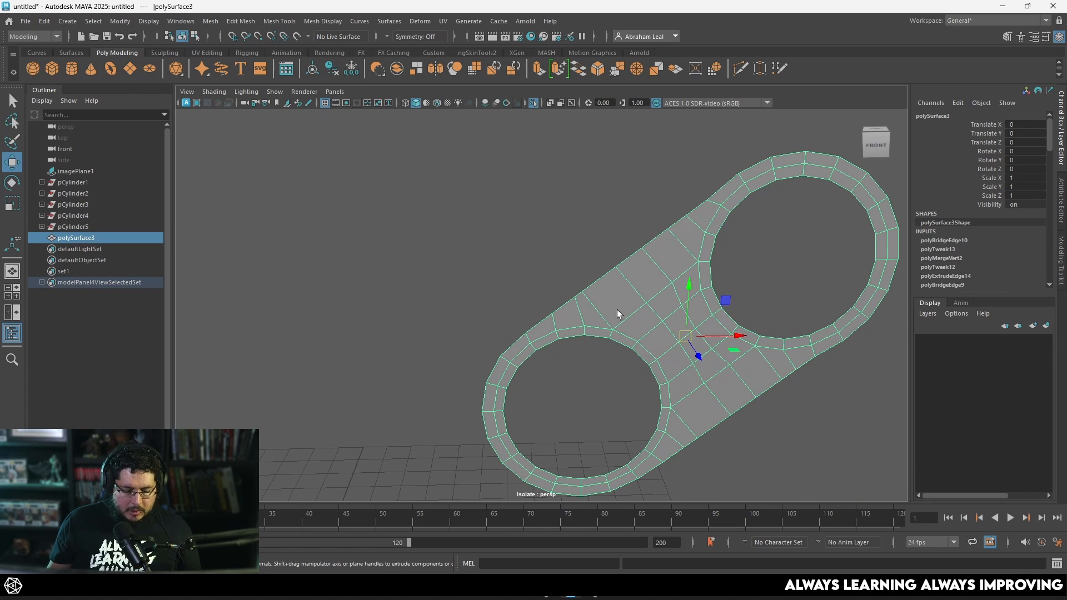
Save the scene as SnesControlller in the project's scenes folder, using the Maya ASCII (.ma) file type
{"action": "key", "text": "ctrl+shift+s"}
{"action": "type", "text": "SnesControlller"}
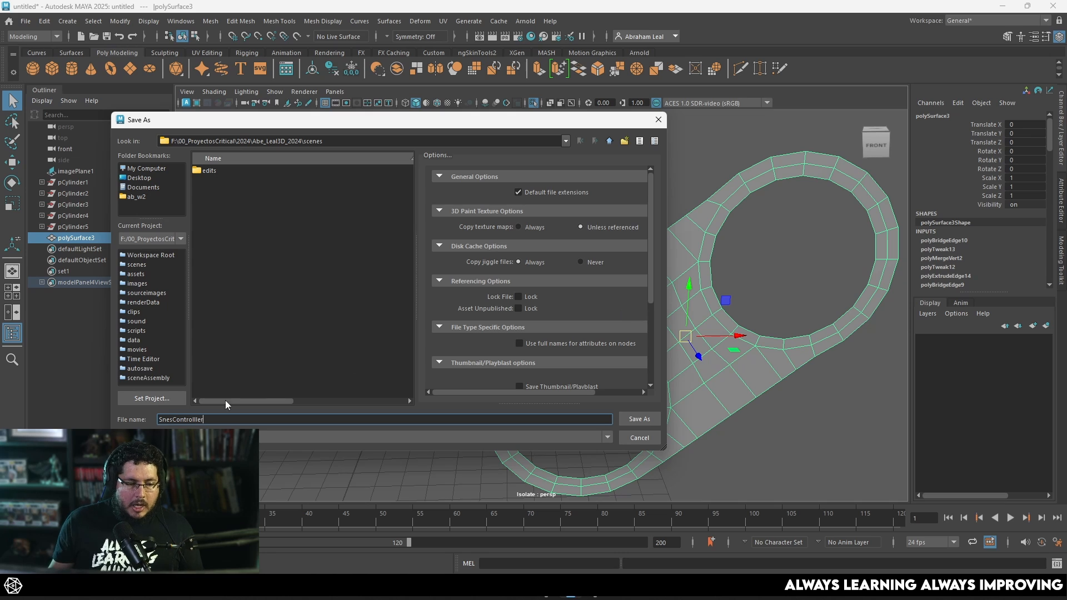
{"action": "left_click", "coordinate": [410, 437]}
{"action": "left_click", "coordinate": [410, 448]}
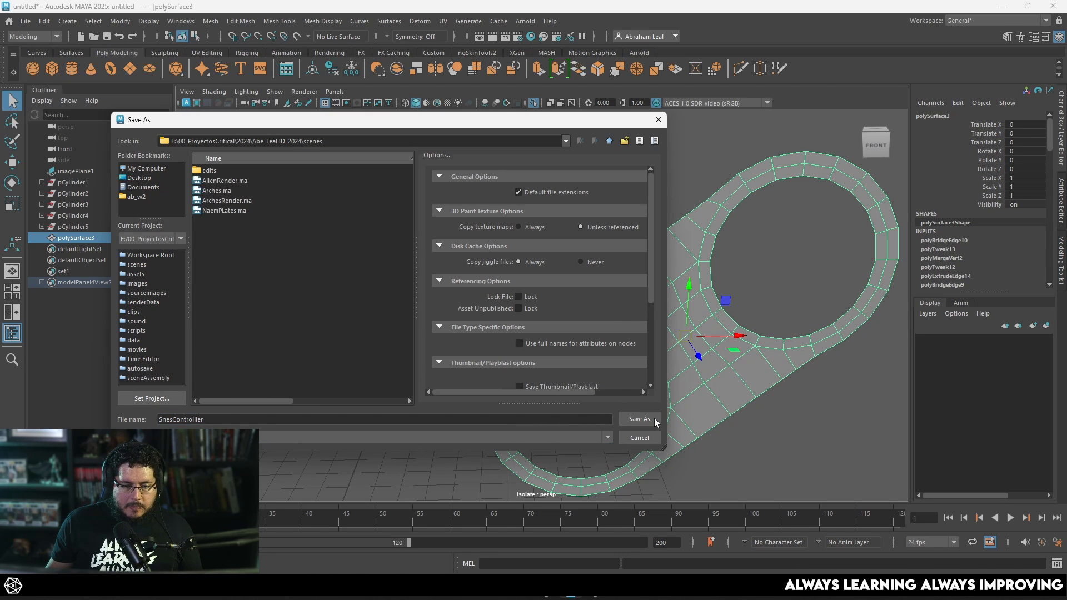
{"action": "left_click", "coordinate": [639, 419]}
Examine the isolated surround's shape in smooth preview from the perspective view and return it to the unsmoothed display
{"action": "left_click", "coordinate": [749, 254]}
{"action": "left_click", "coordinate": [689, 278]}
{"action": "left_click", "coordinate": [741, 236]}
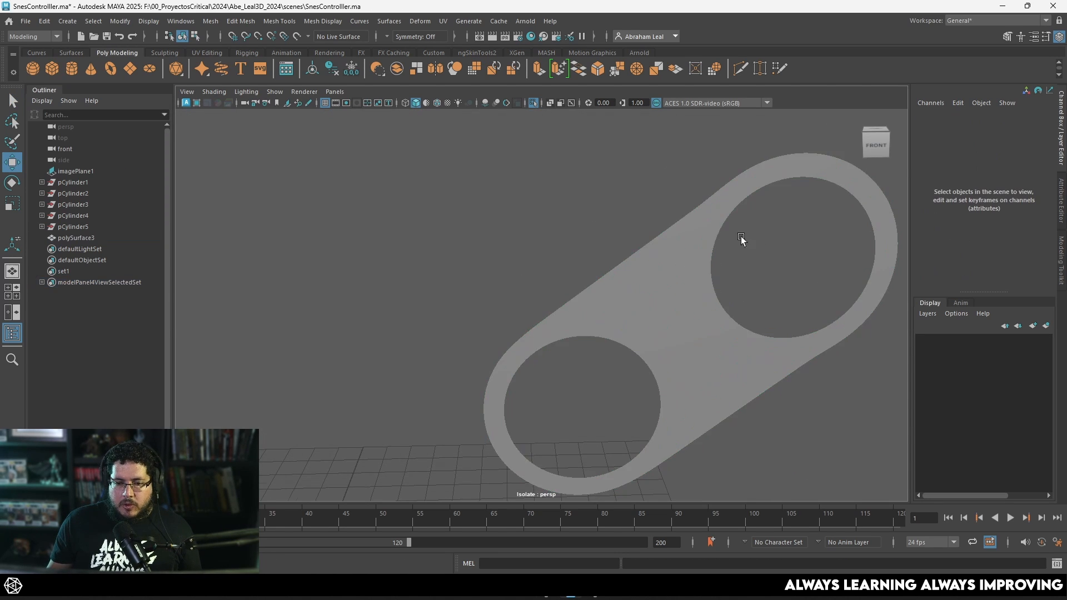
{"action": "middle_click_drag", "start_coordinate": [741, 236], "coordinate": [538, 228], "text": "alt"}
{"action": "left_click_drag", "start_coordinate": [538, 228], "coordinate": [752, 288], "text": "alt"}
{"action": "middle_click_drag", "start_coordinate": [752, 288], "coordinate": [605, 272], "text": "alt"}
{"action": "left_click", "coordinate": [568, 308]}
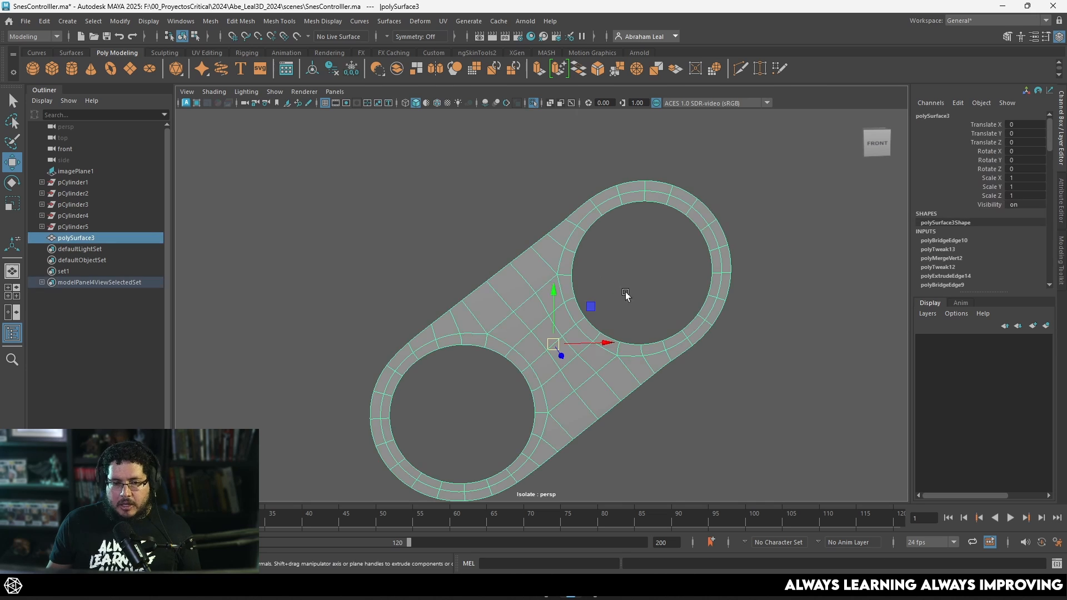
{"action": "key", "text": "1"}
In the front view, fine-tune the outline vertices where the upper and lower slanted sides meet the right-hand ring
{"action": "key", "text": "space"}
{"action": "left_click_drag", "start_coordinate": [609, 283], "coordinate": [611, 313]}
{"action": "scroll", "coordinate": [558, 268], "scroll_direction": "up", "scroll_amount": 5}
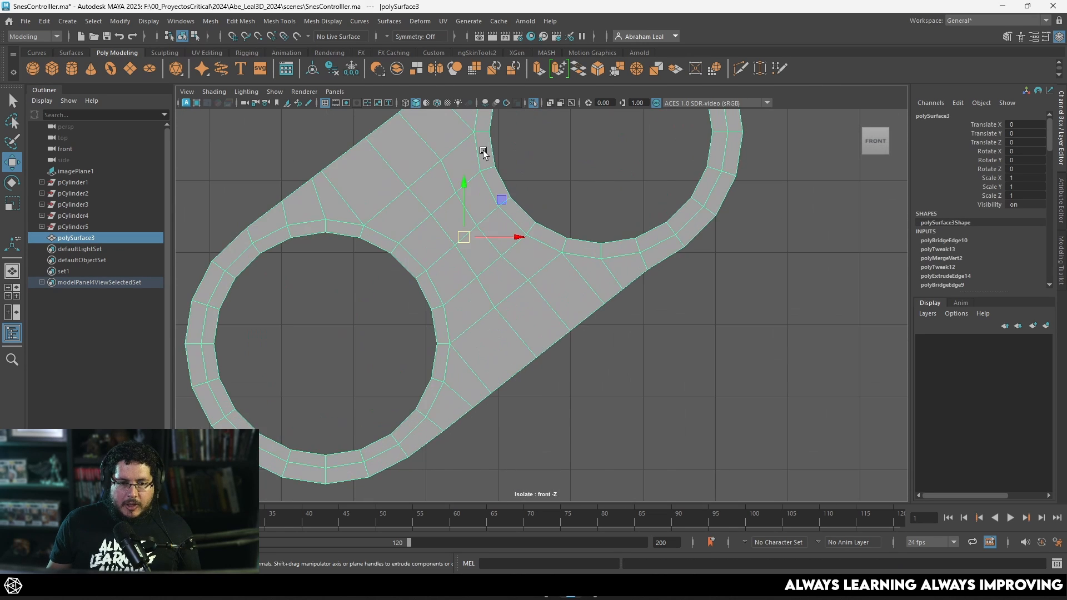
{"action": "middle_click_drag", "start_coordinate": [483, 150], "coordinate": [515, 319], "text": "alt"}
{"action": "scroll", "coordinate": [516, 334], "scroll_direction": "up", "scroll_amount": 4}
{"action": "right_click_drag", "start_coordinate": [522, 360], "coordinate": [487, 360]}
{"action": "left_click_drag", "start_coordinate": [513, 314], "coordinate": [510, 337]}
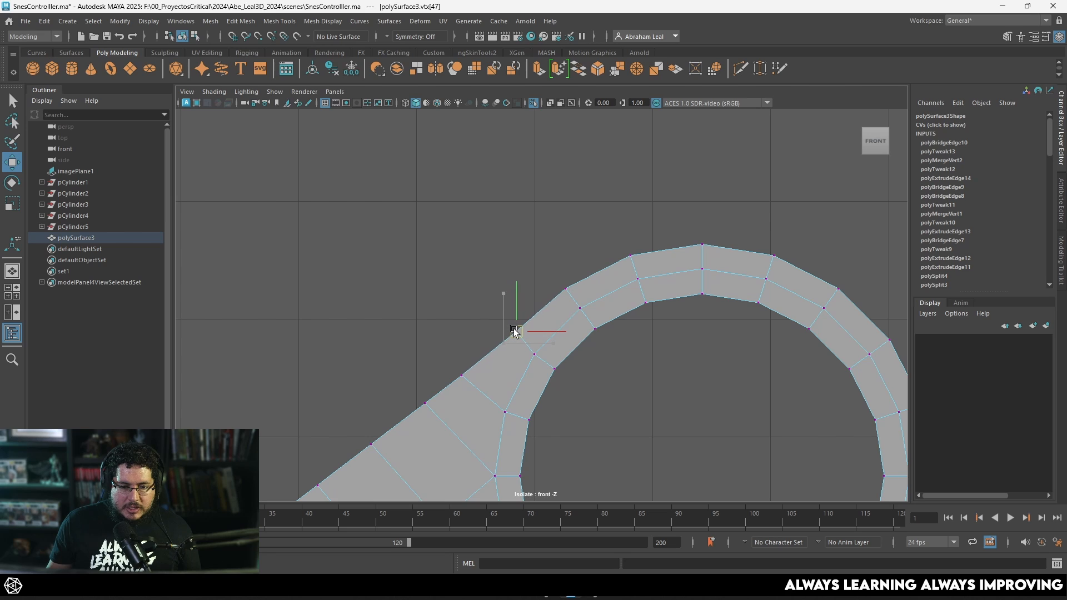
{"action": "scroll", "coordinate": [552, 295], "scroll_direction": "down", "scroll_amount": 5}
{"action": "scroll", "coordinate": [588, 251], "scroll_direction": "up", "scroll_amount": 6}
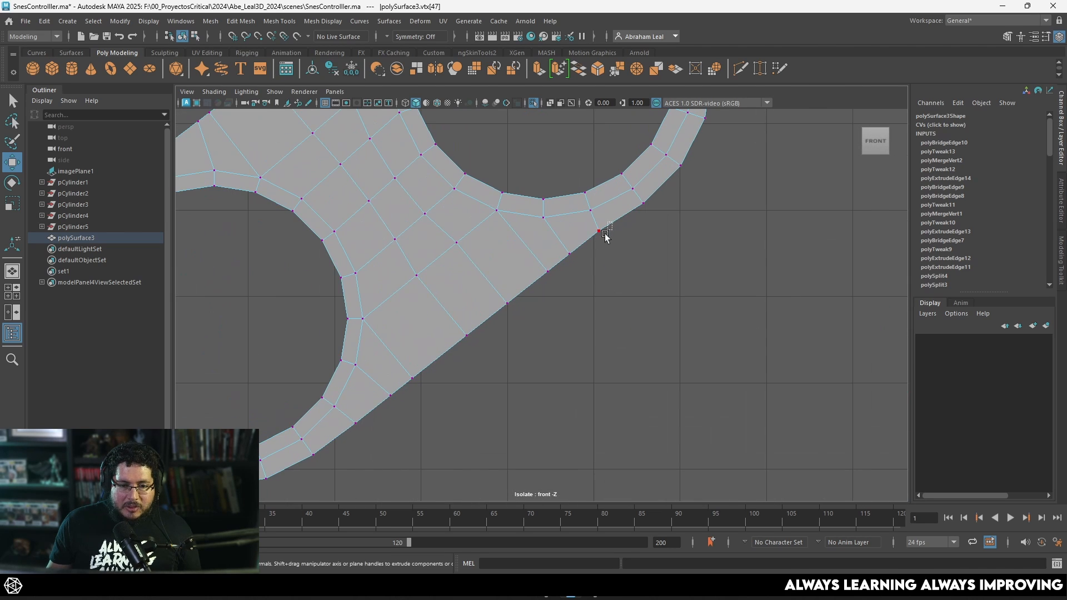
{"action": "left_click", "coordinate": [610, 229]}
{"action": "left_click", "coordinate": [600, 233]}
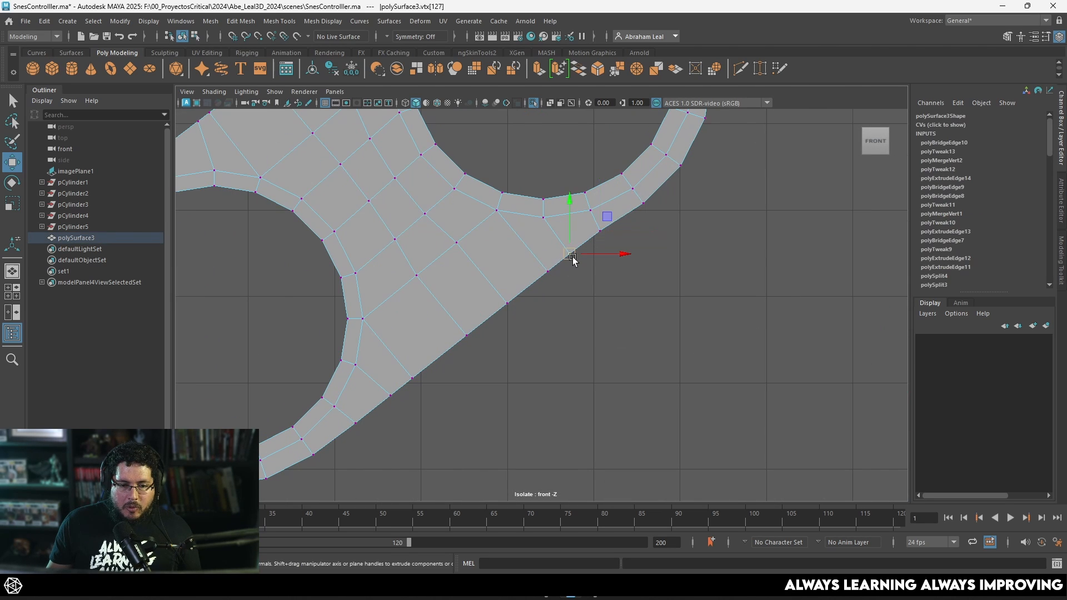
{"action": "left_click_drag", "start_coordinate": [573, 260], "coordinate": [573, 255]}
{"action": "left_click", "coordinate": [599, 233]}
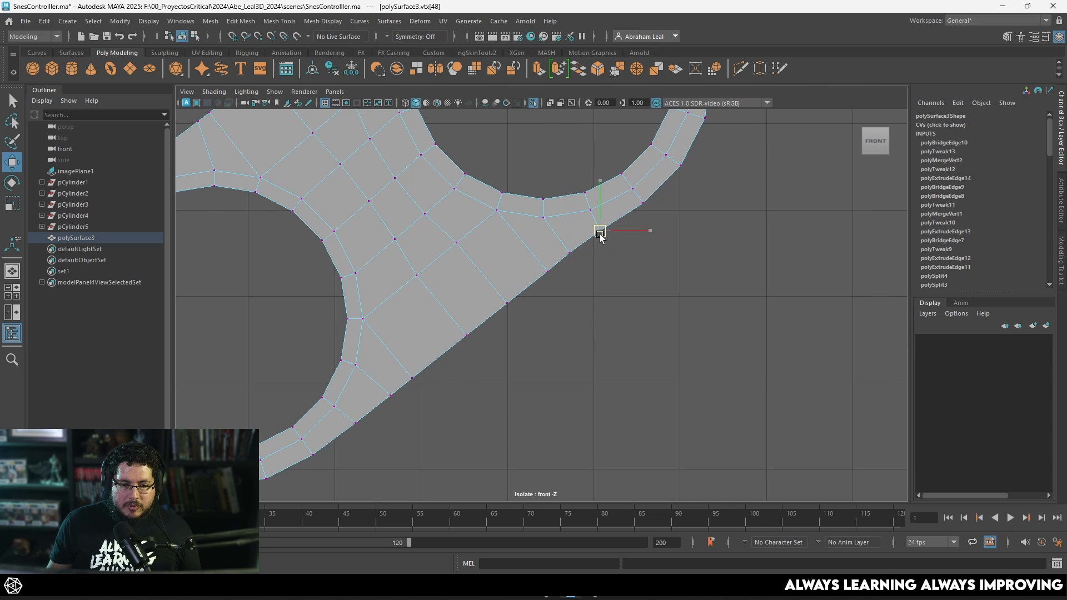
Rotate the whole surround to about -37.79 degrees in Z so its long sides lie horizontally
{"action": "key", "text": "F8"}
{"action": "right_click_drag", "start_coordinate": [546, 239], "coordinate": [412, 291], "text": "alt"}
{"action": "left_click", "coordinate": [411, 290]}
{"action": "key", "text": "e"}
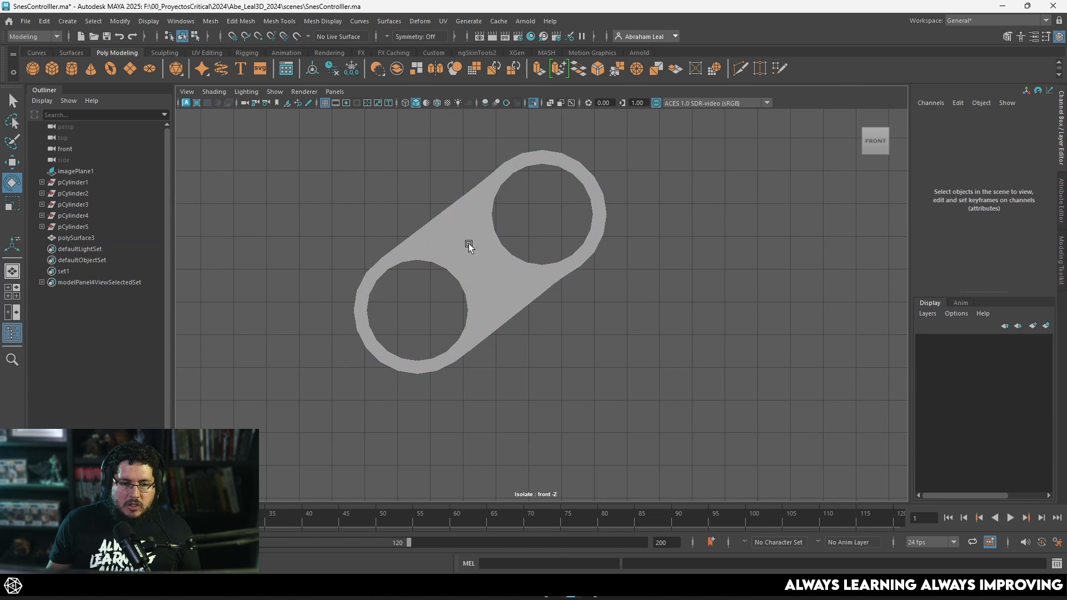
{"action": "left_click", "coordinate": [468, 243]}
{"action": "left_click_drag", "start_coordinate": [503, 218], "coordinate": [528, 240]}
{"action": "scroll", "coordinate": [472, 264], "scroll_direction": "up", "scroll_amount": 8}
{"action": "middle_click_drag", "start_coordinate": [441, 288], "coordinate": [570, 250], "text": "alt"}
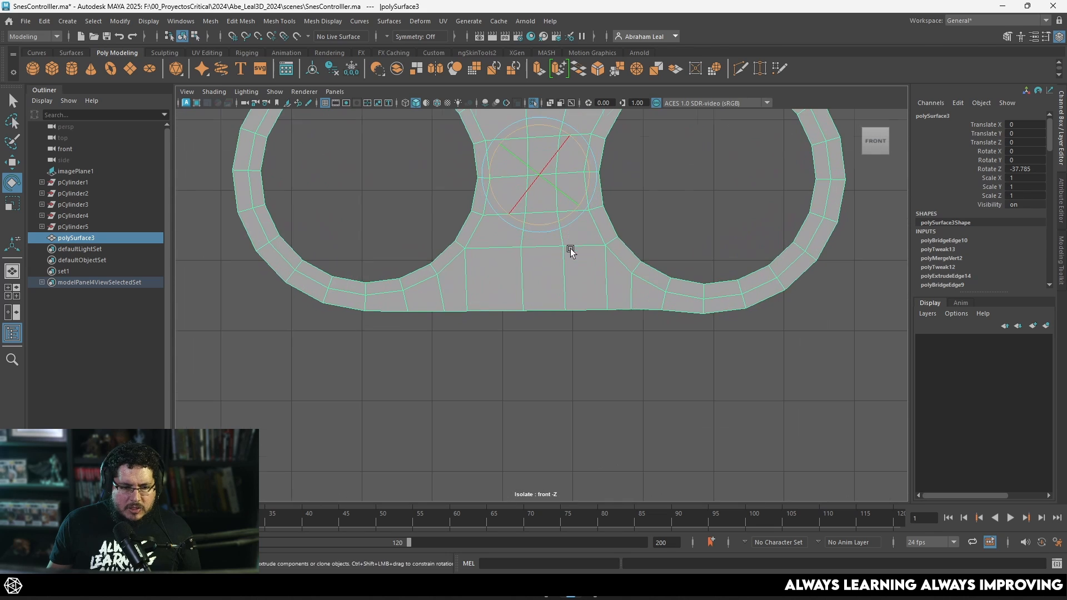
Shift the rotated surround slightly and flatten its lower outline vertices into a straight horizontal line by scaling
{"action": "key", "text": "w"}
{"action": "left_click_drag", "start_coordinate": [546, 179], "coordinate": [553, 195]}
{"action": "right_click_drag", "start_coordinate": [675, 327], "coordinate": [634, 245]}
{"action": "left_click_drag", "start_coordinate": [581, 340], "coordinate": [722, 343]}
{"action": "key", "text": "r"}
{"action": "left_click_drag", "start_coordinate": [541, 279], "coordinate": [582, 372]}
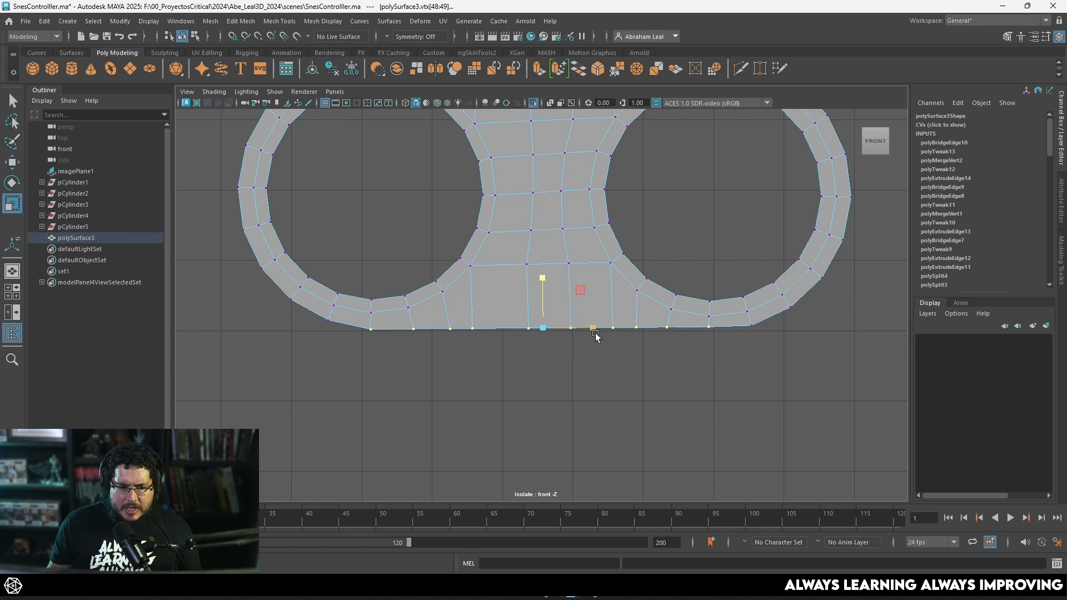
Flatten the upper outline vertices between the two rings, including the right ring's topmost vertex, into a straight horizontal line
{"action": "middle_click_drag", "start_coordinate": [591, 236], "coordinate": [566, 349], "text": "alt"}
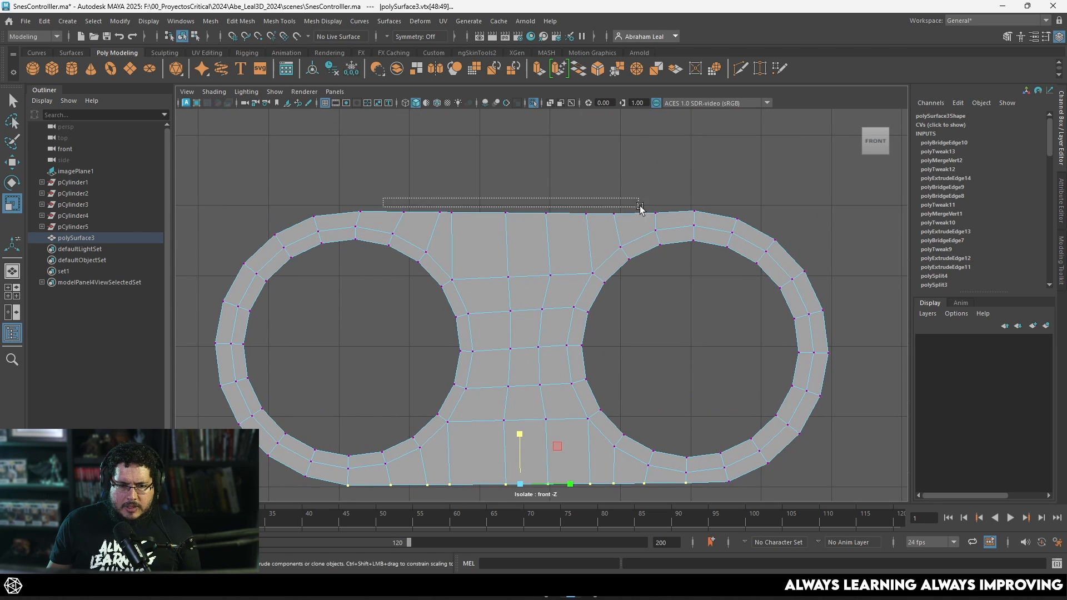
{"action": "left_click_drag", "start_coordinate": [671, 220], "coordinate": [670, 219]}
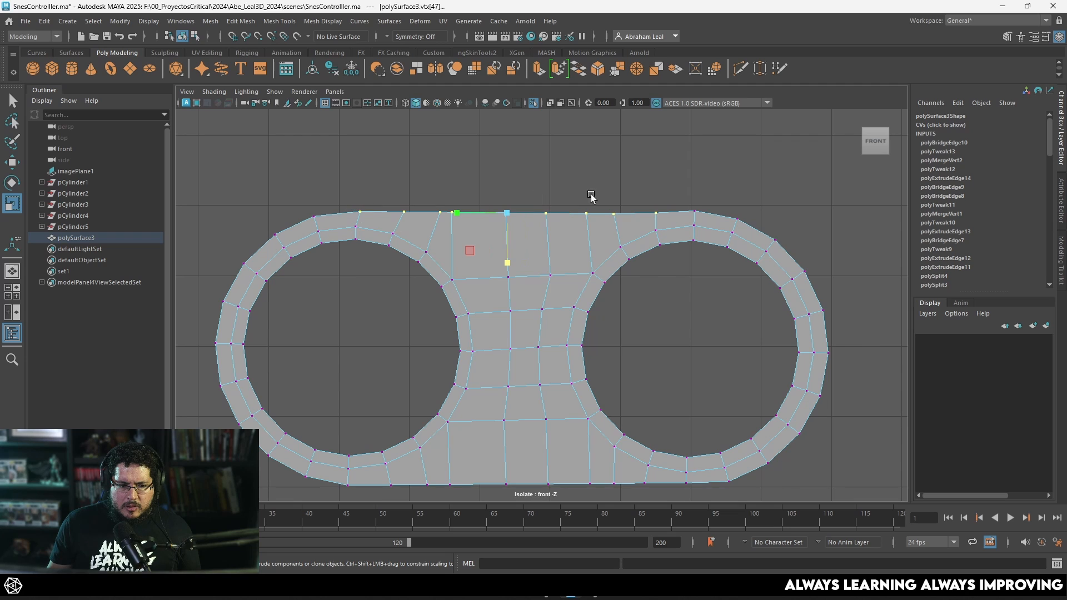
{"action": "left_click_drag", "start_coordinate": [526, 262], "coordinate": [533, 248]}
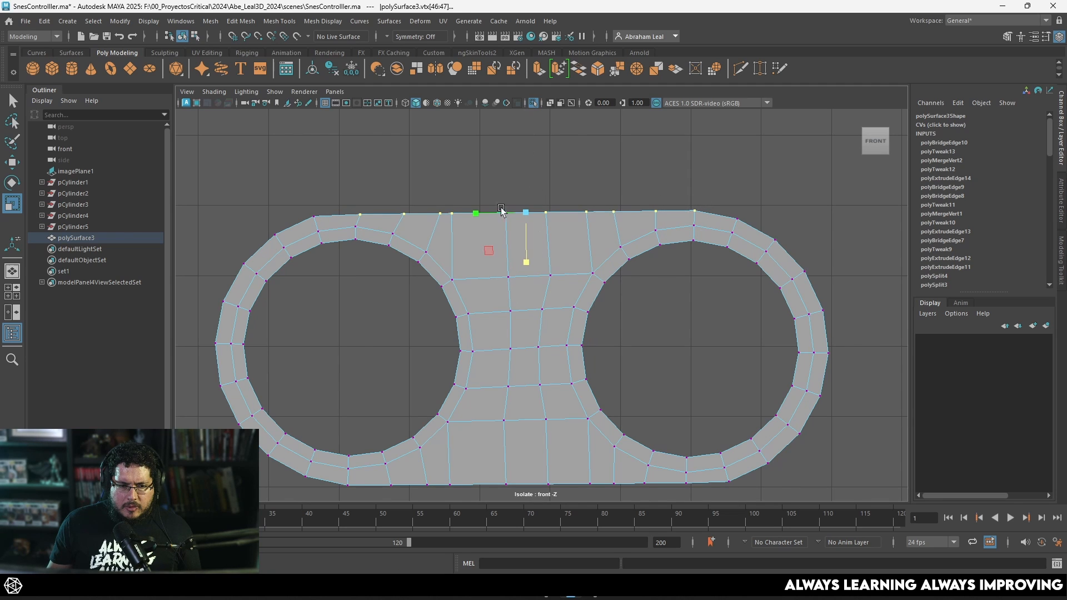
End the isolation and rotate the surround back over the green and blue buttons, to about -0.72 degrees in Z
{"action": "key", "text": "F8"}
{"action": "left_click", "coordinate": [534, 102]}
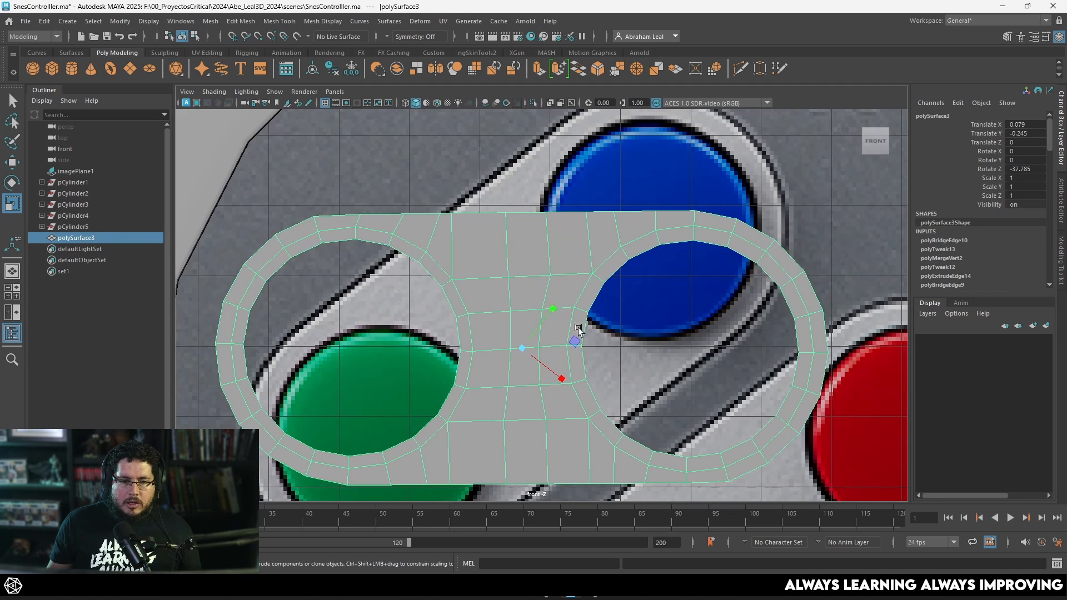
{"action": "key", "text": "e"}
{"action": "left_click_drag", "start_coordinate": [575, 322], "coordinate": [511, 326]}
{"action": "key", "text": "w"}
{"action": "scroll", "coordinate": [567, 319], "scroll_direction": "down", "scroll_amount": 3}
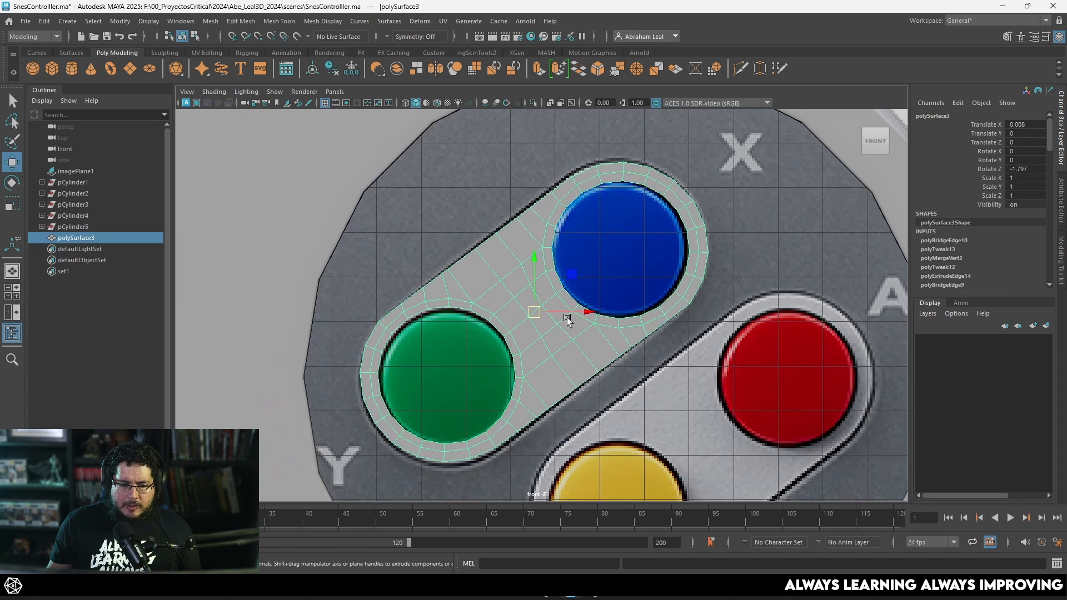
{"action": "key", "text": "e"}
{"action": "left_click_drag", "start_coordinate": [578, 291], "coordinate": [575, 285]}
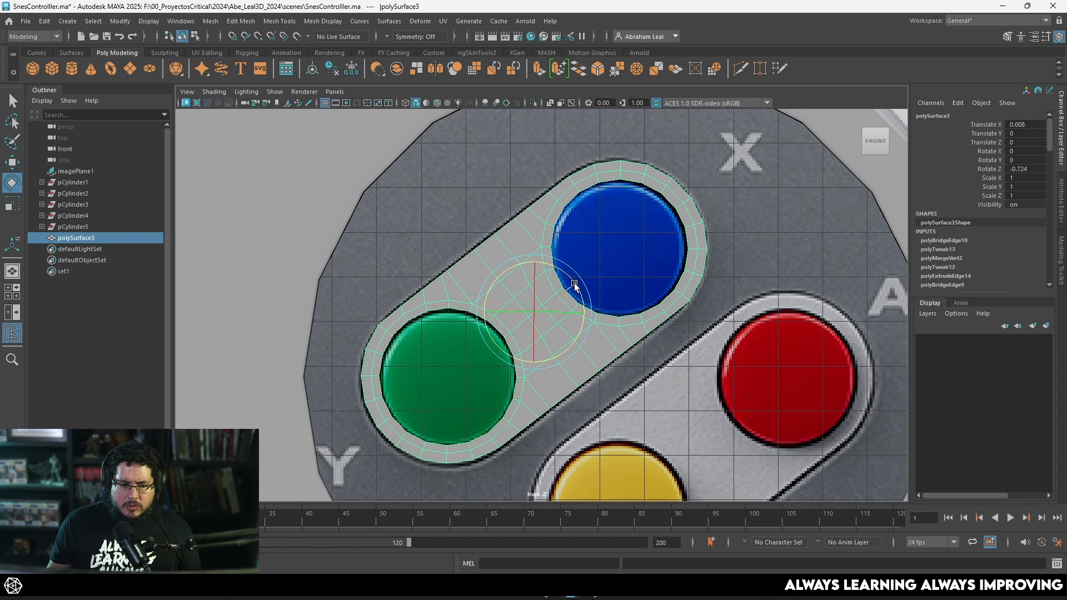
Duplicate the surround, place the copy around the yellow and red buttons, and check its alignment in wireframe
{"action": "middle_click_drag", "start_coordinate": [587, 321], "coordinate": [561, 263], "text": "alt"}
{"action": "key", "text": "ctrl+d"}
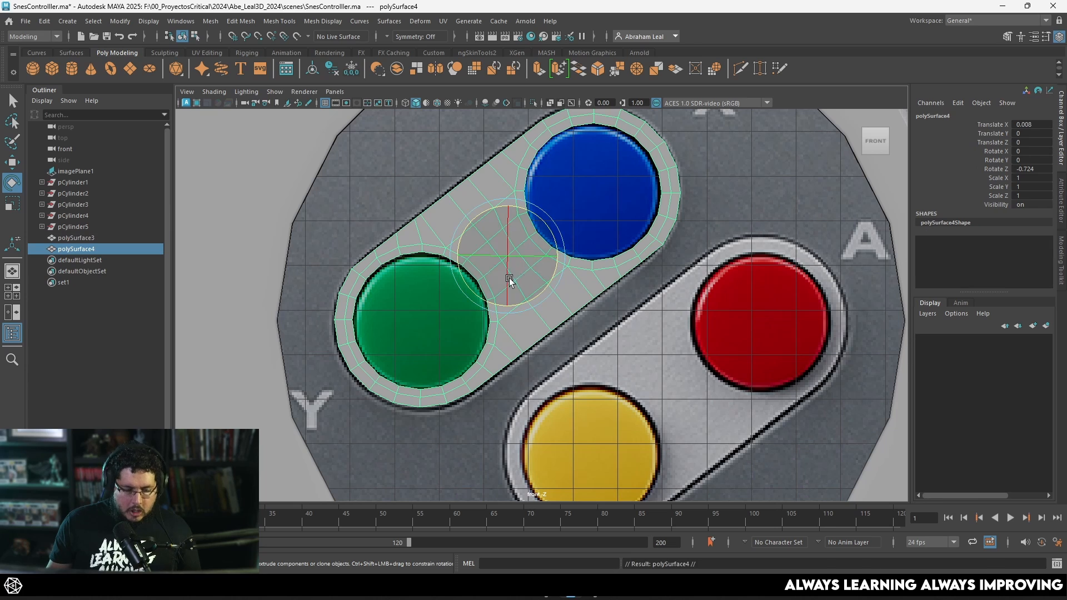
{"action": "key", "text": "w"}
{"action": "left_click_drag", "start_coordinate": [508, 257], "coordinate": [676, 387]}
{"action": "scroll", "coordinate": [673, 334], "scroll_direction": "down", "scroll_amount": 5}
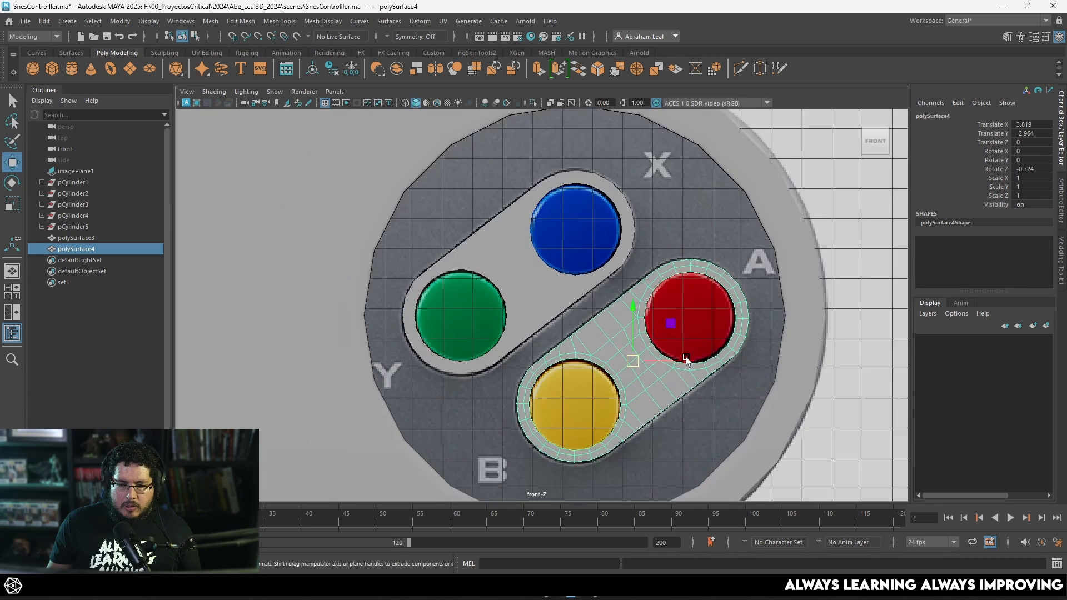
{"action": "scroll", "coordinate": [576, 154], "scroll_direction": "up", "scroll_amount": 4}
{"action": "key", "text": "4"}
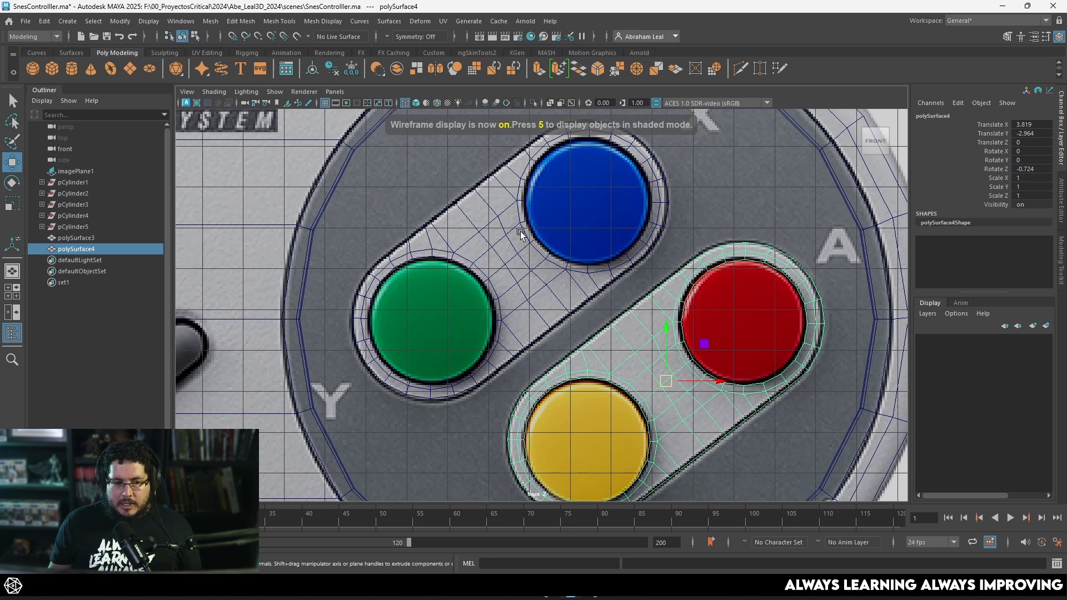
{"action": "key", "text": "5"}
Select both button surrounds and combine them into one mesh in the perspective view
{"action": "left_click", "coordinate": [556, 285]}
{"action": "left_click", "coordinate": [652, 378], "text": "shift"}
{"action": "key", "text": "space"}
{"action": "left_click_drag", "start_coordinate": [652, 378], "coordinate": [669, 355]}
{"action": "right_click_drag", "start_coordinate": [669, 355], "coordinate": [614, 322], "text": "alt"}
{"action": "middle_click_drag", "start_coordinate": [602, 208], "coordinate": [514, 160], "text": "alt"}
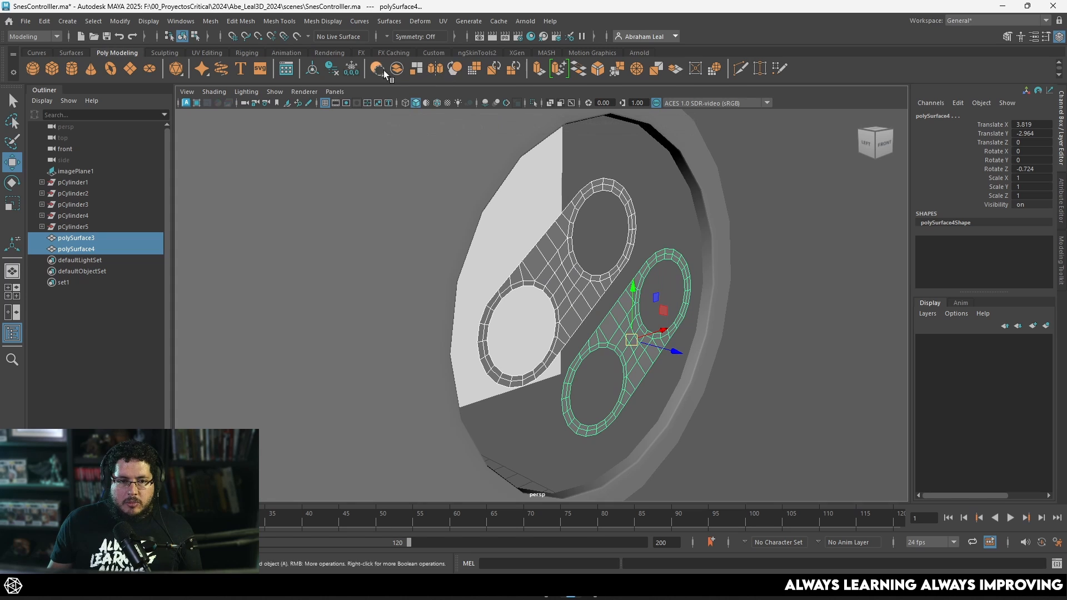
{"action": "left_click", "coordinate": [399, 76]}
Isolate the combined surrounds and extrude their faces to give them depth
{"action": "key", "text": "f"}
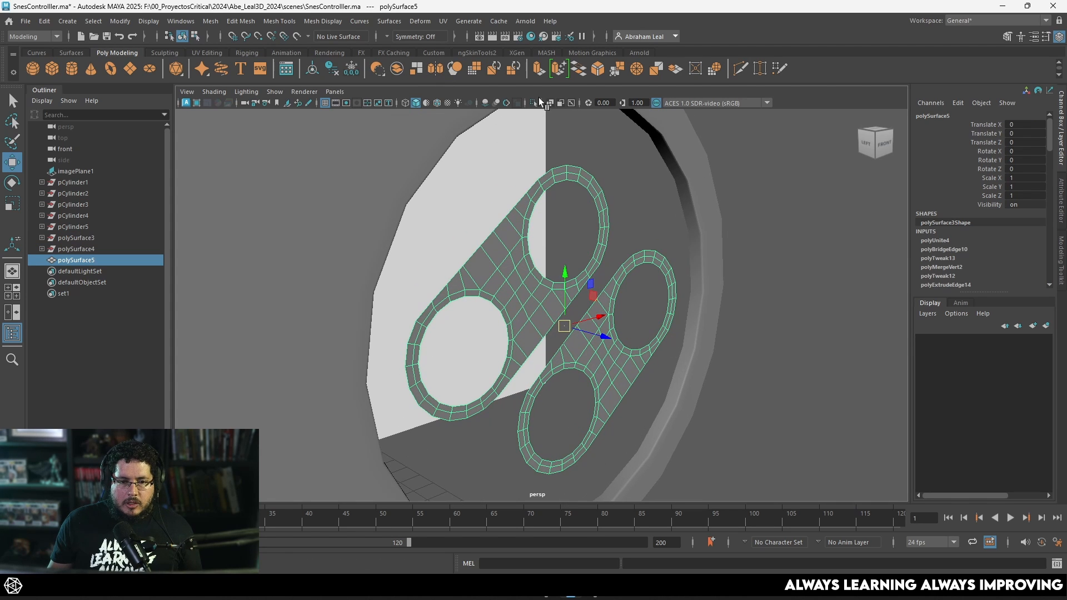
{"action": "left_click", "coordinate": [535, 103]}
{"action": "key", "text": "ctrl+e"}
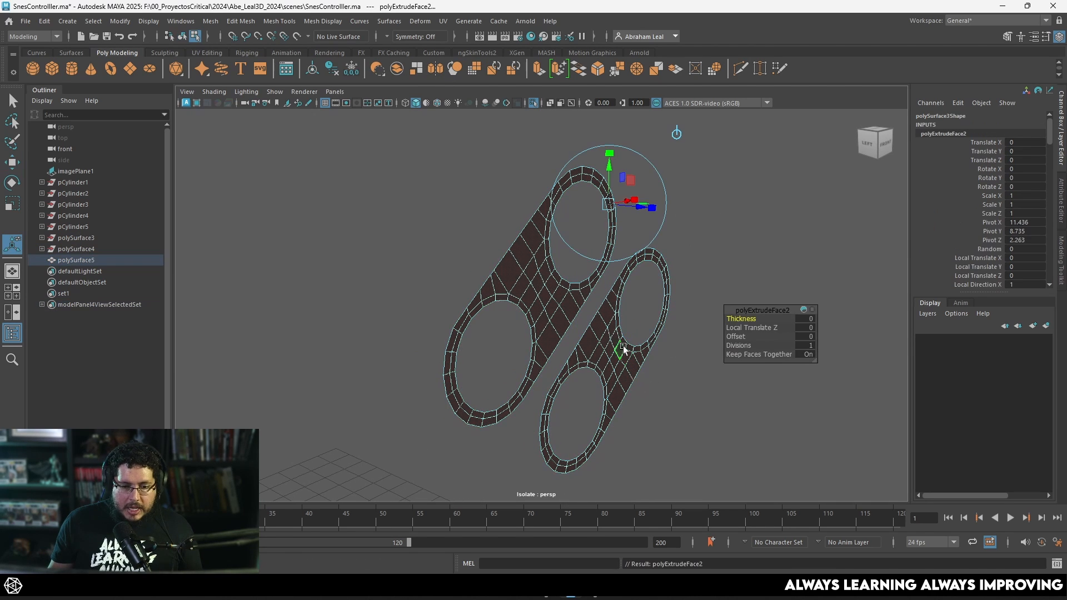
{"action": "left_click_drag", "start_coordinate": [644, 211], "coordinate": [593, 209]}
Reverse the normals of the extruded surrounds so the surfaces face outward
{"action": "right_click_drag", "start_coordinate": [574, 231], "coordinate": [599, 210]}
{"action": "key", "text": "q"}
{"action": "left_click", "coordinate": [578, 212]}
{"action": "left_click", "coordinate": [321, 20]}
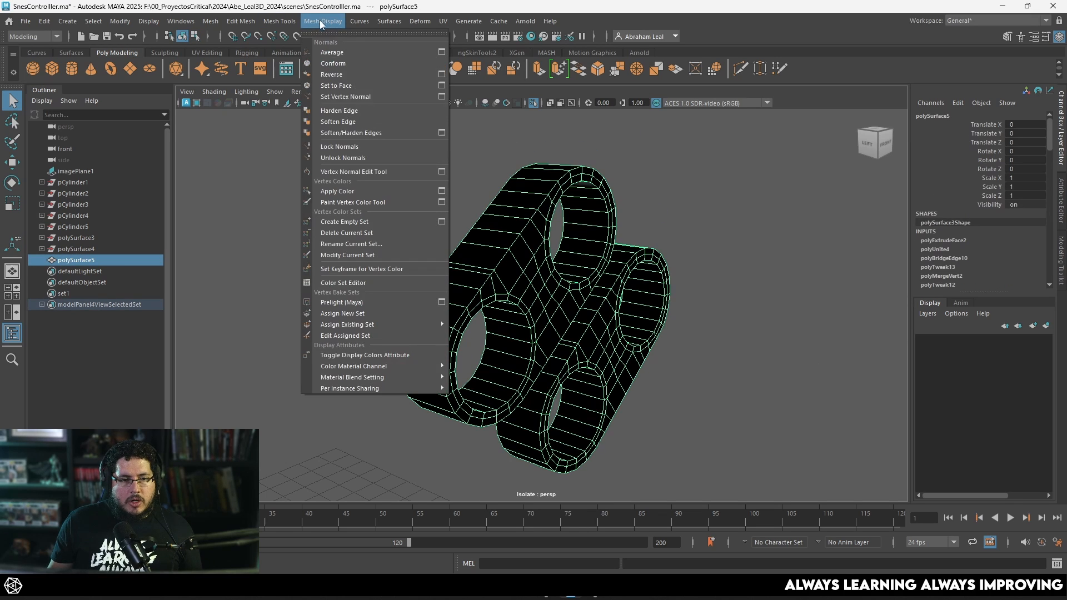
{"action": "left_click", "coordinate": [349, 75]}
{"action": "left_click", "coordinate": [583, 295]}
Bevel the front outer and button-hole border edges of both surrounds with a 0.28 fraction and 2 segments
{"action": "key", "text": "w"}
{"action": "left_click_drag", "start_coordinate": [583, 296], "coordinate": [509, 216], "text": "alt"}
{"action": "scroll", "coordinate": [491, 195], "scroll_direction": "up", "scroll_amount": 2}
{"action": "key", "text": "F10"}
{"action": "double_click", "coordinate": [471, 148]}
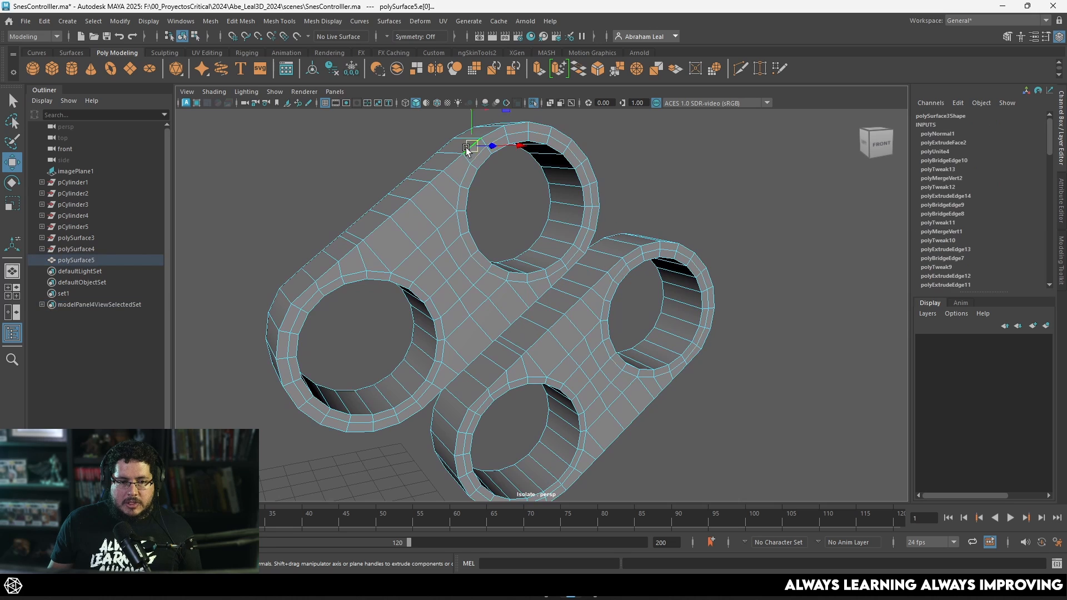
{"action": "key", "text": "q"}
{"action": "left_click_drag", "start_coordinate": [549, 223], "coordinate": [574, 245], "text": "alt"}
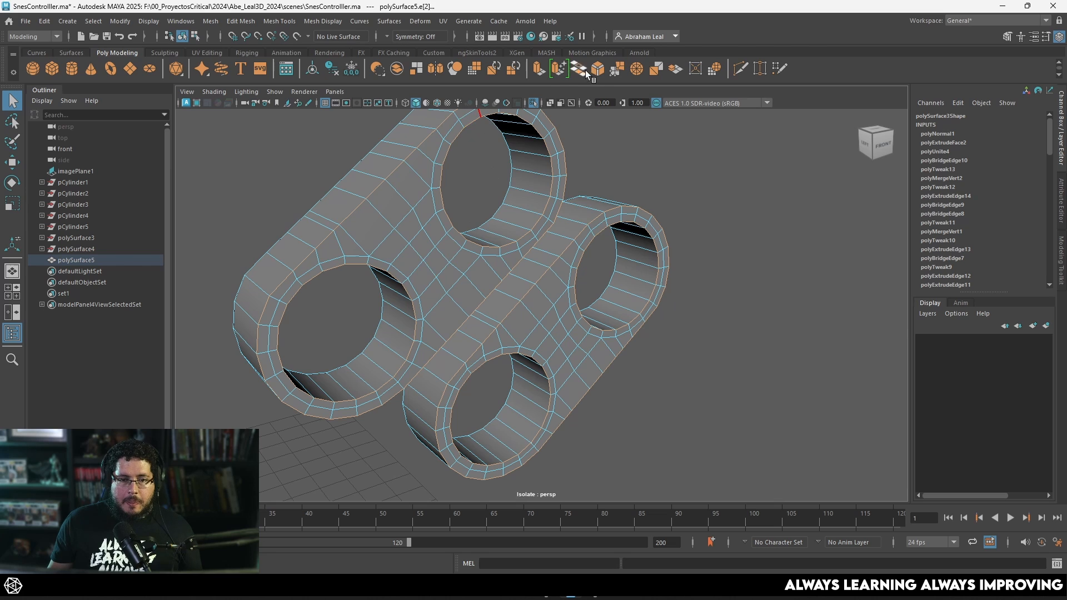
{"action": "left_click", "coordinate": [596, 71]}
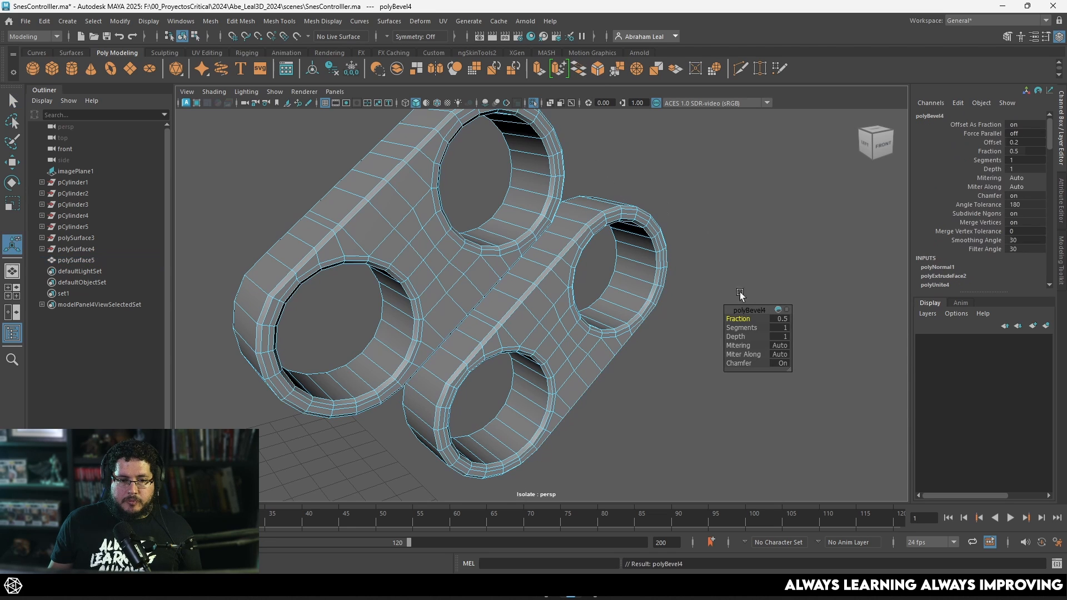
{"action": "mouse_move", "coordinate": [735, 329]}
{"action": "left_mouse_down"}
{"action": "mouse_move", "coordinate": [748, 326]}
{"action": "mouse_move", "coordinate": [733, 319]}
{"action": "left_mouse_up"}
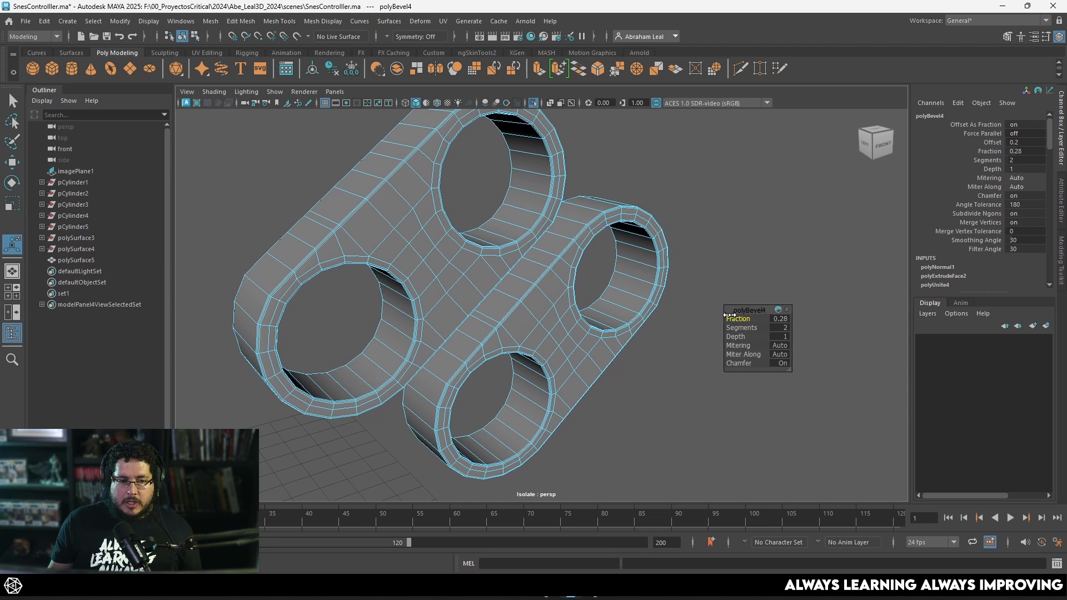
Inspect the bevelled surrounds in smooth preview, including from the side, and return to the unsmoothed display
{"action": "key", "text": "3"}
{"action": "right_click_drag", "start_coordinate": [467, 282], "coordinate": [523, 245]}
{"action": "left_click", "coordinate": [639, 122]}
{"action": "left_click_drag", "start_coordinate": [639, 234], "coordinate": [619, 258], "text": "alt"}
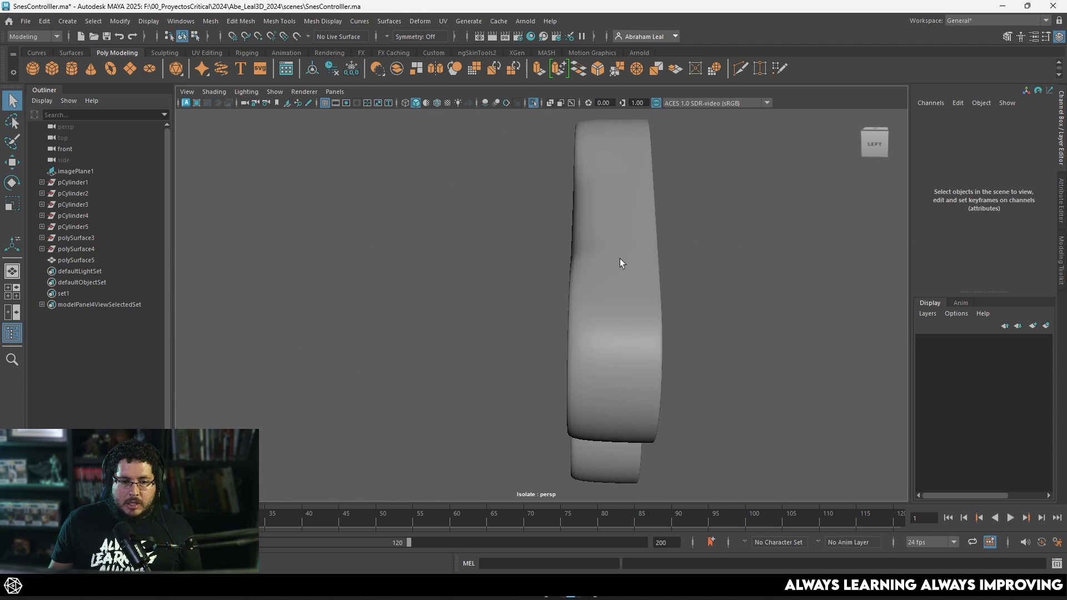
{"action": "left_click", "coordinate": [648, 308]}
{"action": "key", "text": "1"}
Delete the back faces of both button surrounds, keeping the beveled fronts and side walls, and show the rest of the controller again
{"action": "right_click_drag", "start_coordinate": [649, 309], "coordinate": [602, 313], "text": "alt"}
{"action": "key", "text": "space"}
{"action": "left_click_drag", "start_coordinate": [601, 272], "coordinate": [549, 307]}
{"action": "scroll", "coordinate": [596, 310], "scroll_direction": "down", "scroll_amount": 2}
{"action": "key", "text": "space"}
{"action": "key", "text": "4"}
{"action": "scroll", "coordinate": [605, 304], "scroll_direction": "down", "scroll_amount": 2}
{"action": "middle_click_drag", "start_coordinate": [592, 313], "coordinate": [345, 235], "text": "alt"}
{"action": "scroll", "coordinate": [433, 233], "scroll_direction": "up", "scroll_amount": 2}
{"action": "right_click_drag", "start_coordinate": [467, 231], "coordinate": [473, 253]}
{"action": "middle_click_drag", "start_coordinate": [474, 253], "coordinate": [485, 297], "text": "alt"}
{"action": "left_click_drag", "start_coordinate": [745, 197], "coordinate": [416, 267]}
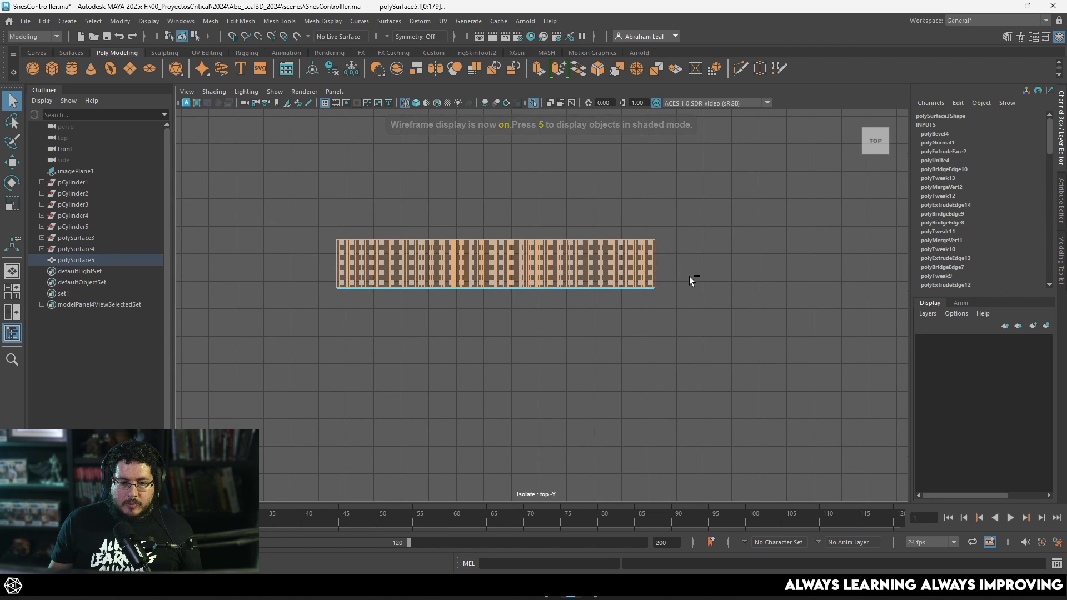
{"action": "left_click_drag", "start_coordinate": [709, 270], "coordinate": [205, 425]}
{"action": "key", "text": "space"}
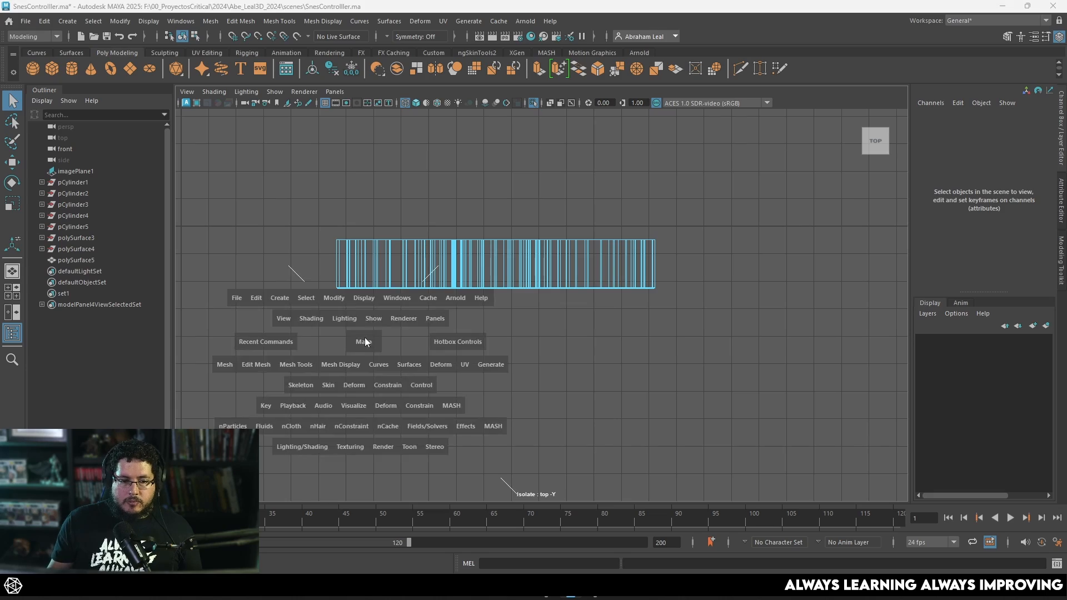
{"action": "left_click_drag", "start_coordinate": [366, 341], "coordinate": [367, 322]}
{"action": "key", "text": "5"}
{"action": "left_click_drag", "start_coordinate": [531, 316], "coordinate": [633, 346], "text": "alt"}
{"action": "right_click_drag", "start_coordinate": [595, 328], "coordinate": [677, 305], "text": "alt"}
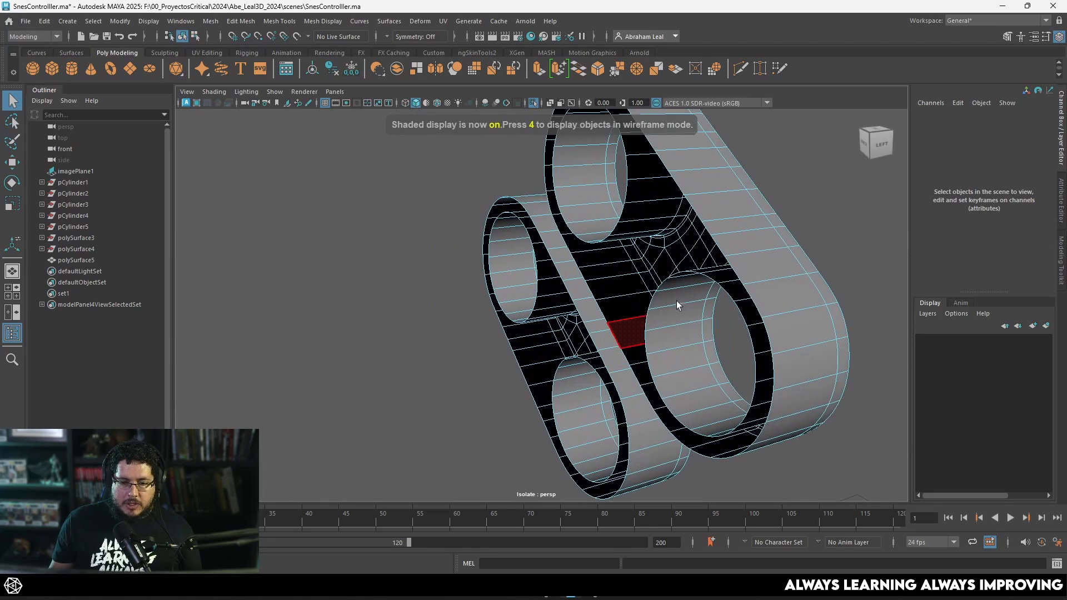
{"action": "right_click_drag", "start_coordinate": [697, 255], "coordinate": [755, 213]}
{"action": "left_click_drag", "start_coordinate": [722, 245], "coordinate": [502, 254], "text": "alt"}
{"action": "left_click", "coordinate": [501, 253]}
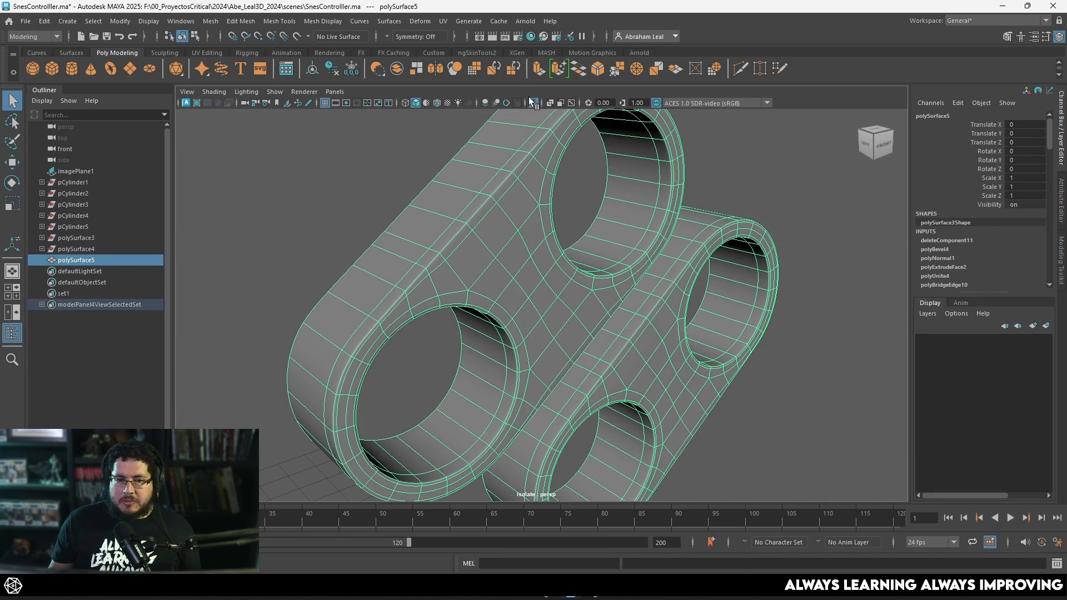
{"action": "left_click", "coordinate": [530, 99]}
Examine from several angles how the two surrounds sit inside the shell's round opening
{"action": "right_click_drag", "start_coordinate": [595, 192], "coordinate": [500, 222], "text": "alt"}
{"action": "left_click_drag", "start_coordinate": [534, 244], "coordinate": [445, 282], "text": "alt"}
{"action": "left_click", "coordinate": [353, 258]}
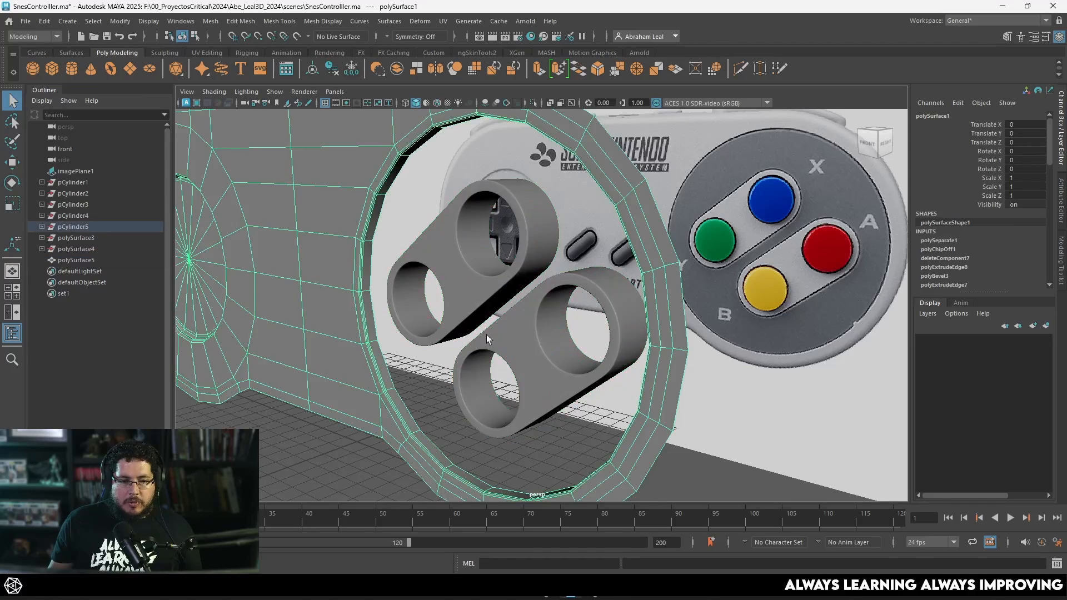
{"action": "left_click_drag", "start_coordinate": [487, 338], "coordinate": [614, 378], "text": "alt"}
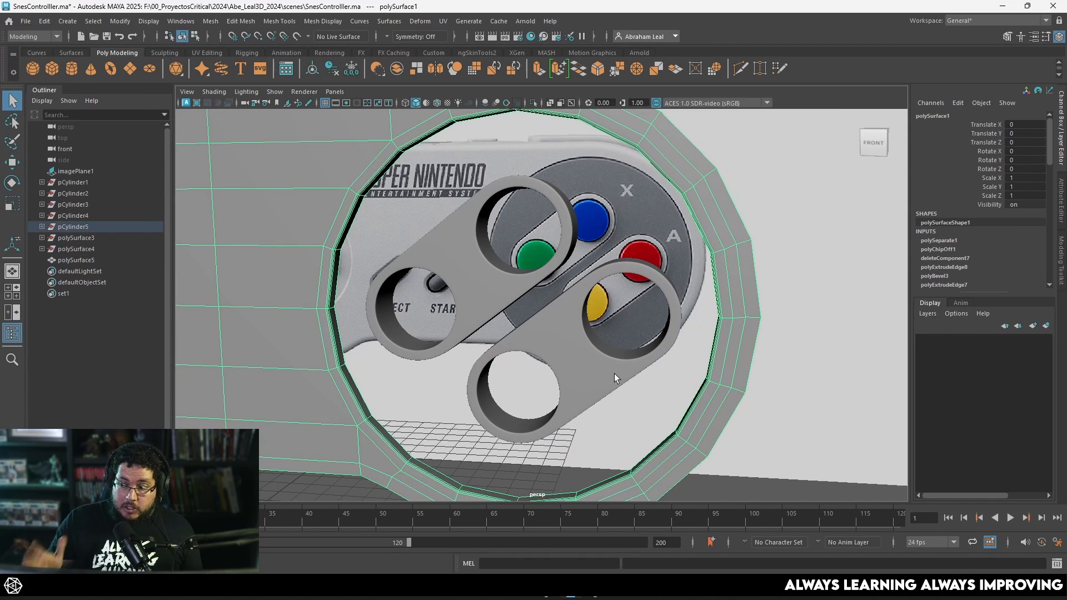
{"action": "right_click_drag", "start_coordinate": [608, 368], "coordinate": [550, 322], "text": "alt"}
{"action": "left_click_drag", "start_coordinate": [517, 320], "coordinate": [595, 324], "text": "alt"}
{"action": "left_click", "coordinate": [703, 366]}
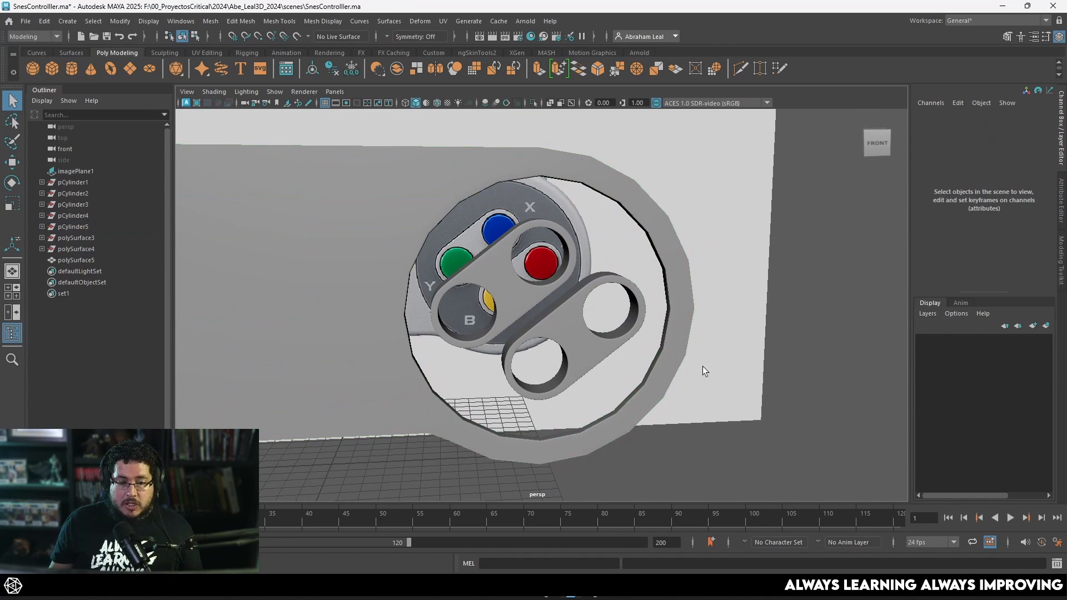
{"action": "left_click_drag", "start_coordinate": [639, 262], "coordinate": [604, 295], "text": "alt"}
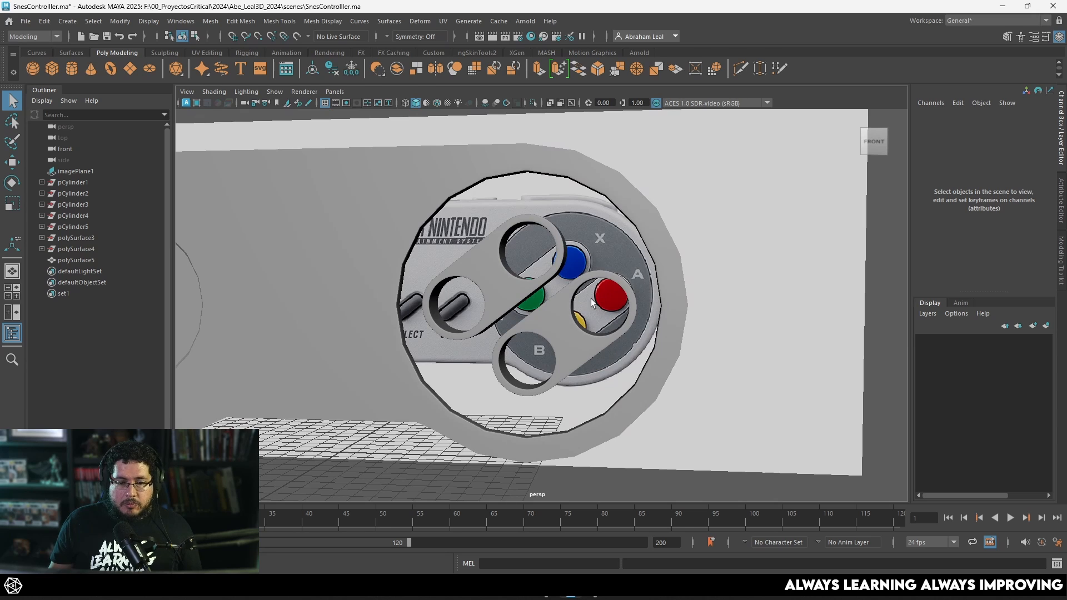
{"action": "left_click", "coordinate": [545, 265]}
{"action": "scroll", "coordinate": [552, 268], "scroll_direction": "up", "scroll_amount": 3}
{"action": "key", "text": "6"}
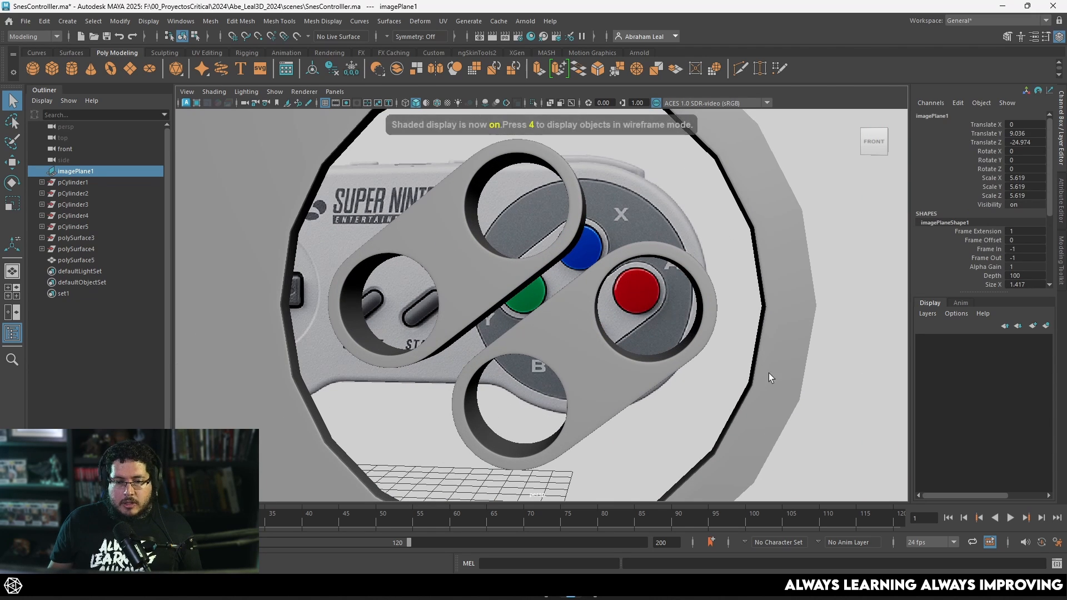
Compare the shell opening and both surrounds with the reference image in the front view
{"action": "key", "text": "space"}
{"action": "left_click_drag", "start_coordinate": [729, 355], "coordinate": [718, 375]}
{"action": "scroll", "coordinate": [718, 376], "scroll_direction": "down", "scroll_amount": 2}
{"action": "left_click", "coordinate": [643, 253]}
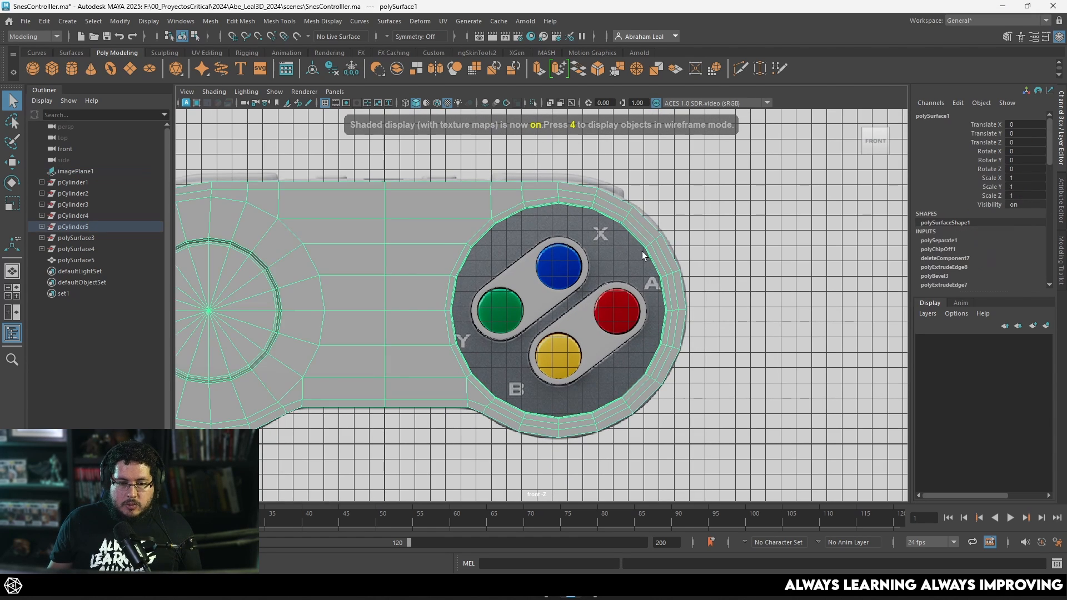
{"action": "scroll", "coordinate": [581, 296], "scroll_direction": "up", "scroll_amount": 4}
{"action": "scroll", "coordinate": [508, 298], "scroll_direction": "up", "scroll_amount": 1}
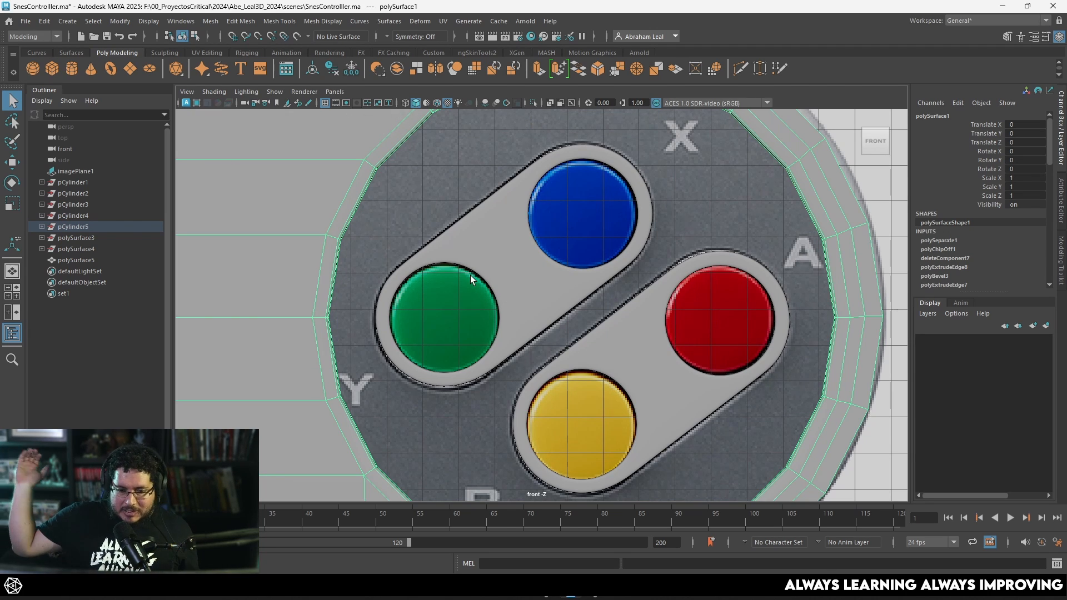
{"action": "scroll", "coordinate": [472, 275], "scroll_direction": "down", "scroll_amount": 3}
{"action": "scroll", "coordinate": [491, 286], "scroll_direction": "up", "scroll_amount": 3}
{"action": "scroll", "coordinate": [493, 282], "scroll_direction": "down", "scroll_amount": 3}
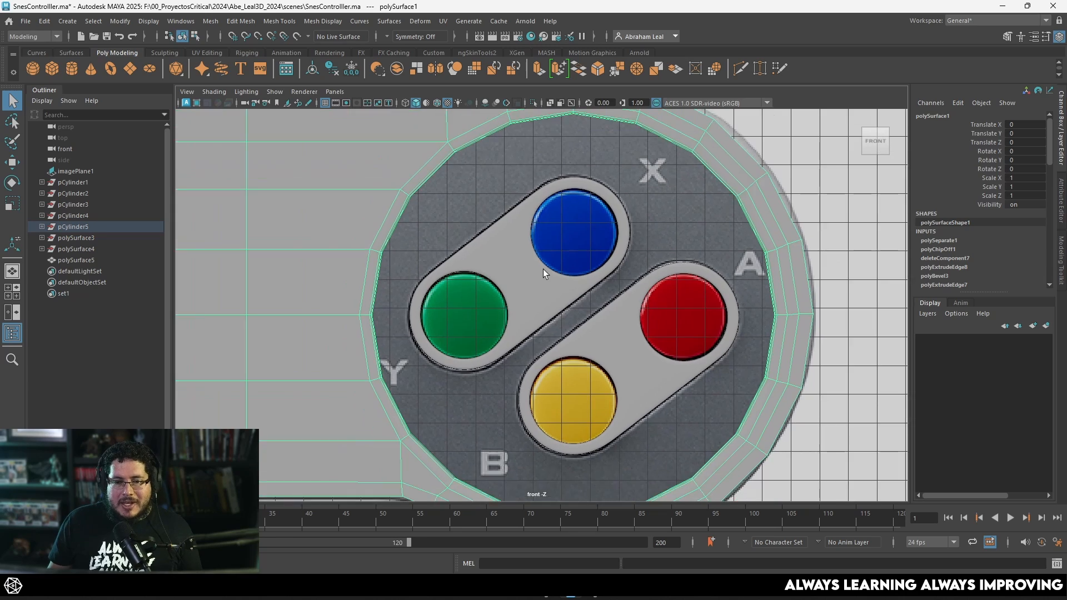
{"action": "scroll", "coordinate": [612, 250], "scroll_direction": "down", "scroll_amount": 3}
{"action": "scroll", "coordinate": [655, 223], "scroll_direction": "up", "scroll_amount": 2}
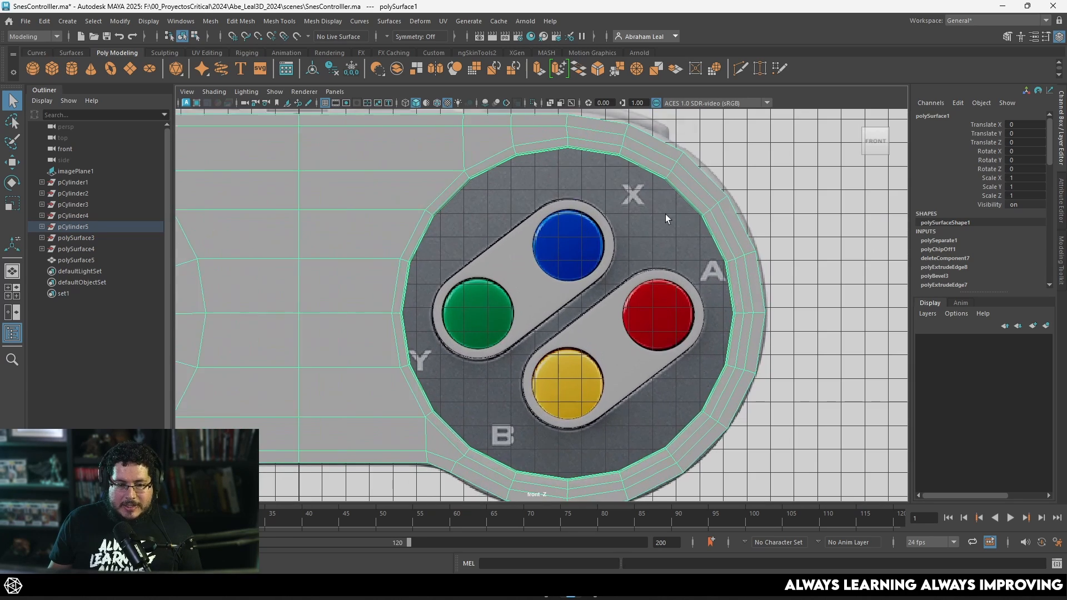
Delete the face loops lining the inner rim of the shell's round button opening
{"action": "key", "text": "4"}
{"action": "key", "text": "5"}
{"action": "scroll", "coordinate": [703, 200], "scroll_direction": "up", "scroll_amount": 2}
{"action": "key", "text": "4"}
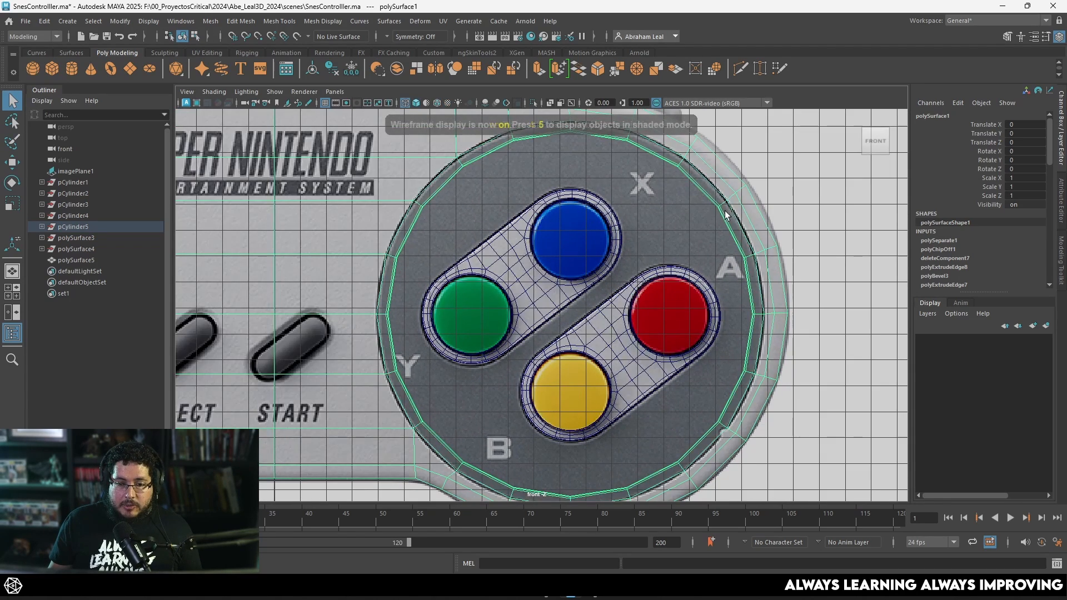
{"action": "right_click_drag", "start_coordinate": [727, 206], "coordinate": [730, 226]}
{"action": "middle_click_drag", "start_coordinate": [478, 182], "coordinate": [465, 241], "text": "alt"}
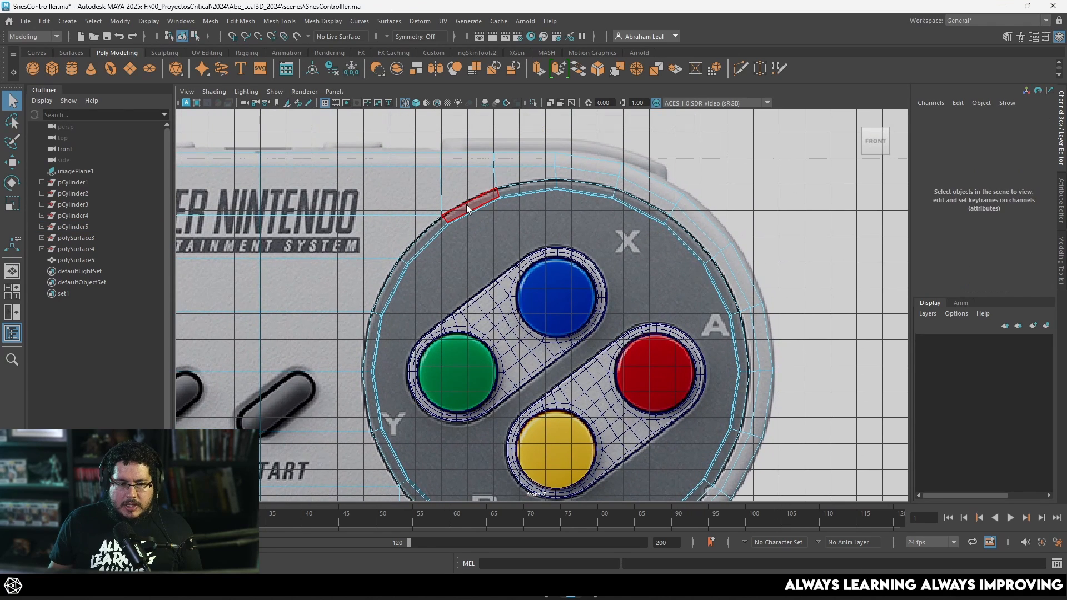
{"action": "double_click", "coordinate": [484, 204]}
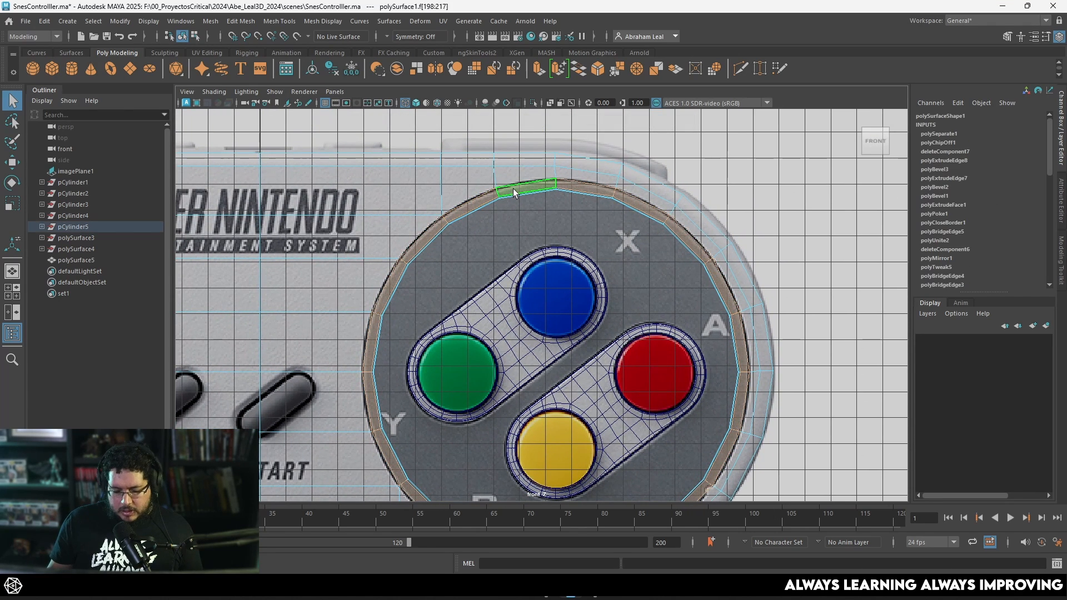
{"action": "key", "text": "Delete"}
{"action": "double_click", "coordinate": [503, 196]}
{"action": "key", "text": "Delete"}
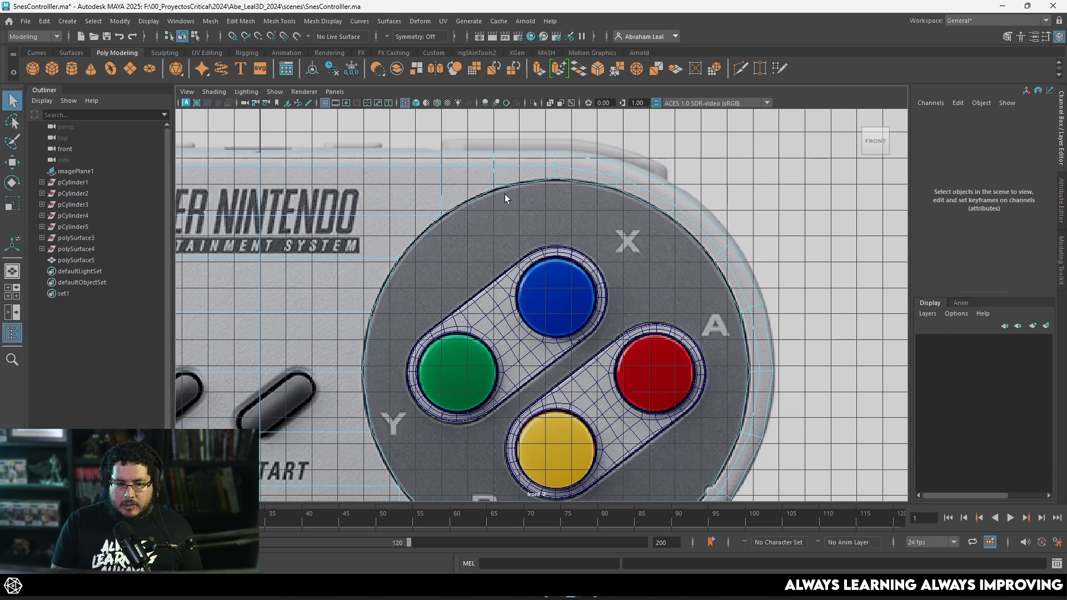
Extrude the round opening's border edge loop inward with a local Z translation of -1.901 to form a clean inner wall
{"action": "right_click", "coordinate": [560, 184]}
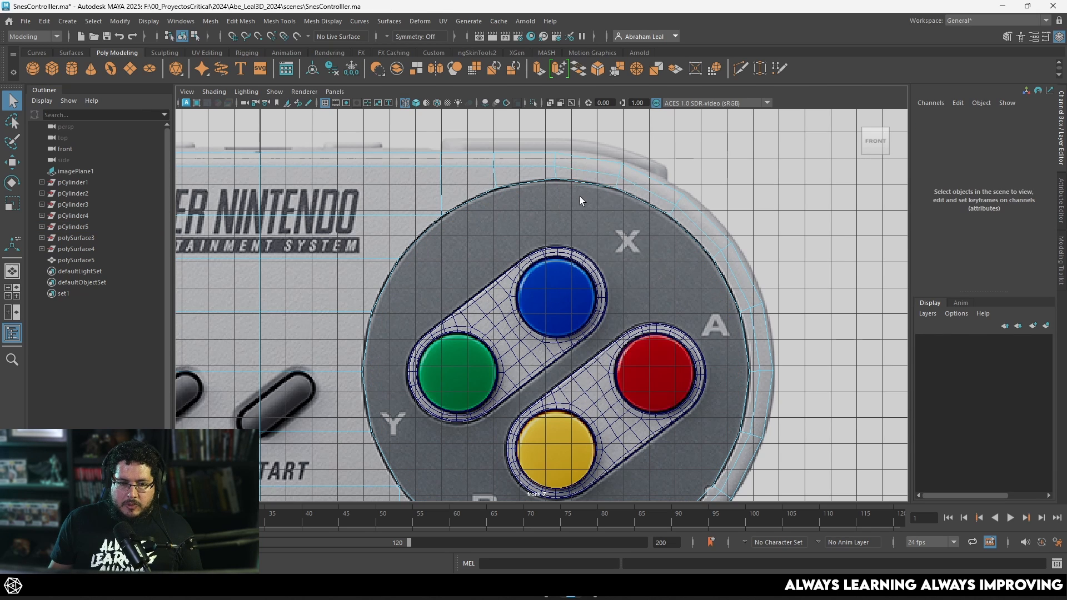
{"action": "key", "text": "5"}
{"action": "key", "text": "space"}
{"action": "left_click_drag", "start_coordinate": [581, 202], "coordinate": [575, 158]}
{"action": "middle_click_drag", "start_coordinate": [590, 186], "coordinate": [514, 255], "text": "alt"}
{"action": "scroll", "coordinate": [517, 253], "scroll_direction": "down", "scroll_amount": 2}
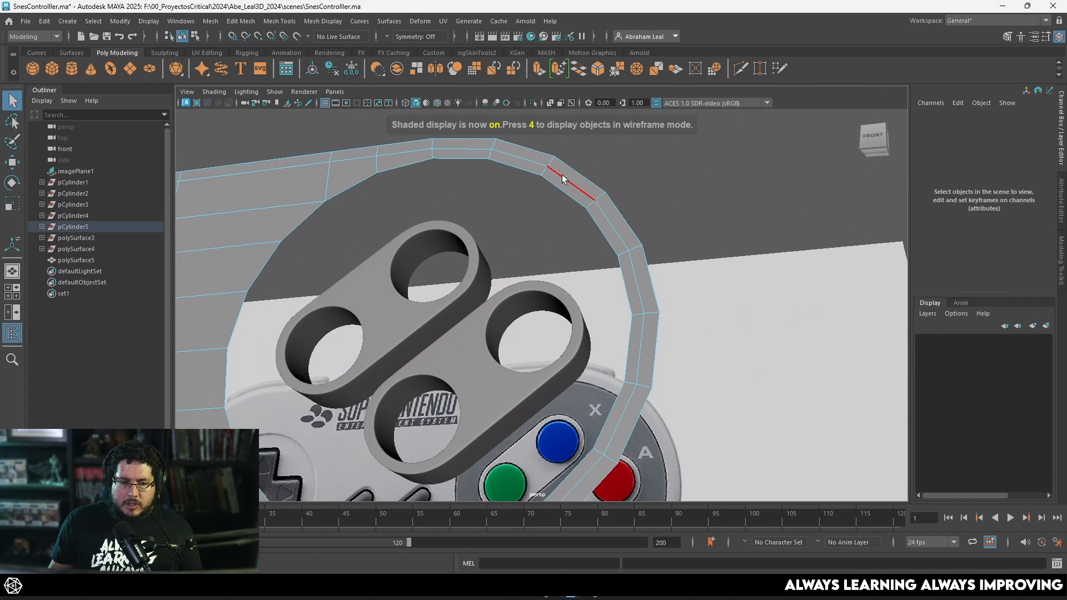
{"action": "double_click", "coordinate": [542, 182]}
{"action": "key", "text": "ctrl+e"}
{"action": "left_click_drag", "start_coordinate": [575, 261], "coordinate": [600, 233], "text": "alt"}
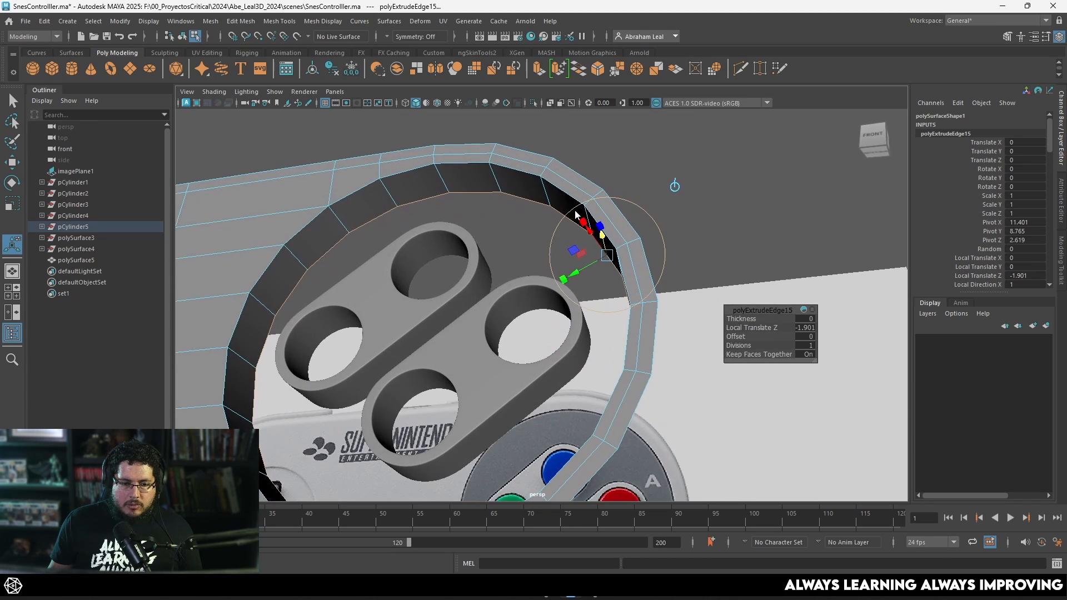
{"action": "key", "text": "q"}
{"action": "double_click", "coordinate": [537, 215]}
{"action": "left_click_drag", "start_coordinate": [392, 234], "coordinate": [527, 329], "text": "alt"}
Create a polygon cylinder and move it over the green Y button in the front view
{"action": "key", "text": "space"}
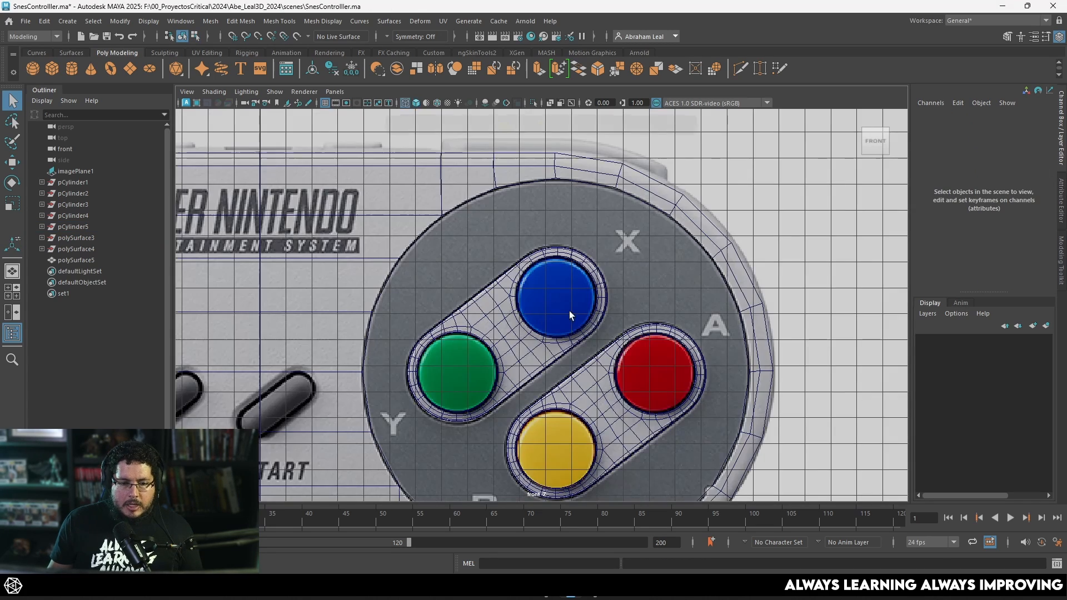
{"action": "scroll", "coordinate": [575, 305], "scroll_direction": "up", "scroll_amount": 2}
{"action": "key", "text": "4"}
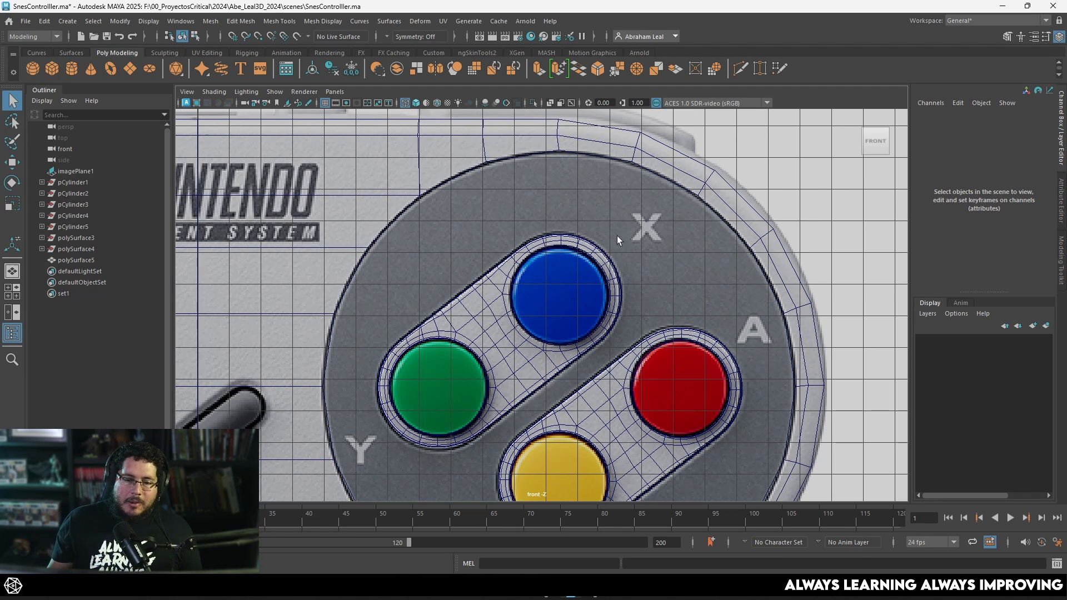
{"action": "scroll", "coordinate": [573, 260], "scroll_direction": "down", "scroll_amount": 3}
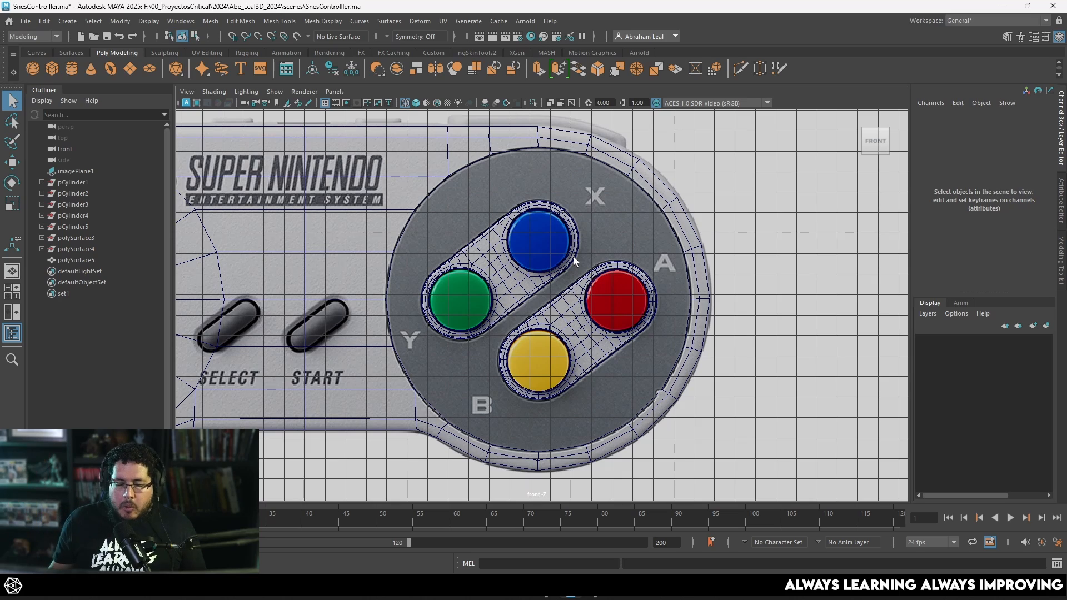
{"action": "scroll", "coordinate": [573, 256], "scroll_direction": "up", "scroll_amount": 4}
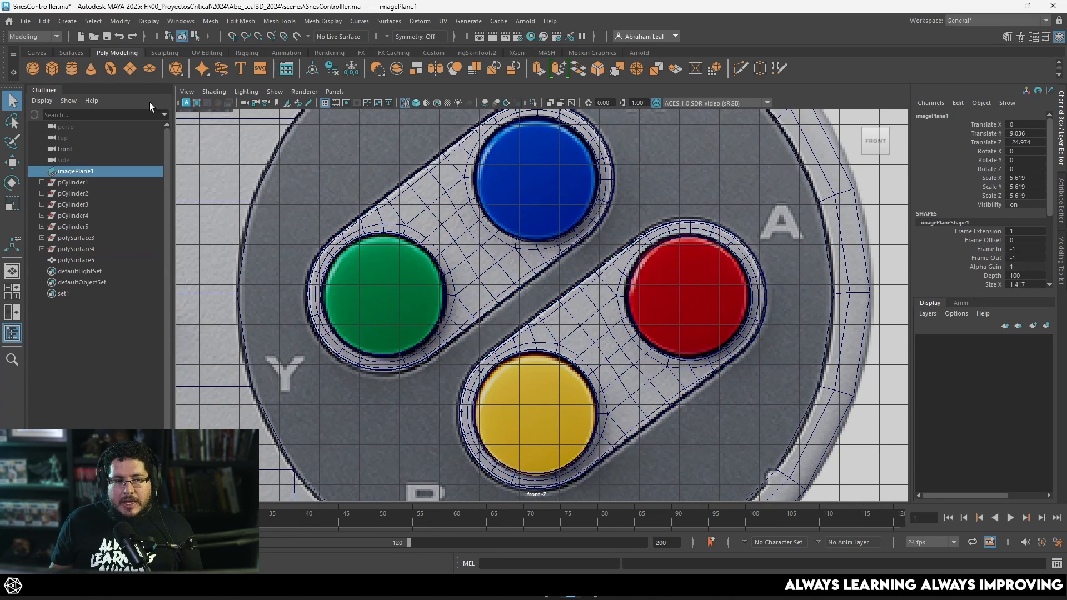
{"action": "left_click", "coordinate": [68, 67]}
{"action": "scroll", "coordinate": [412, 267], "scroll_direction": "down", "scroll_amount": 3}
{"action": "scroll", "coordinate": [413, 269], "scroll_direction": "down", "scroll_amount": 5}
{"action": "key", "text": "w"}
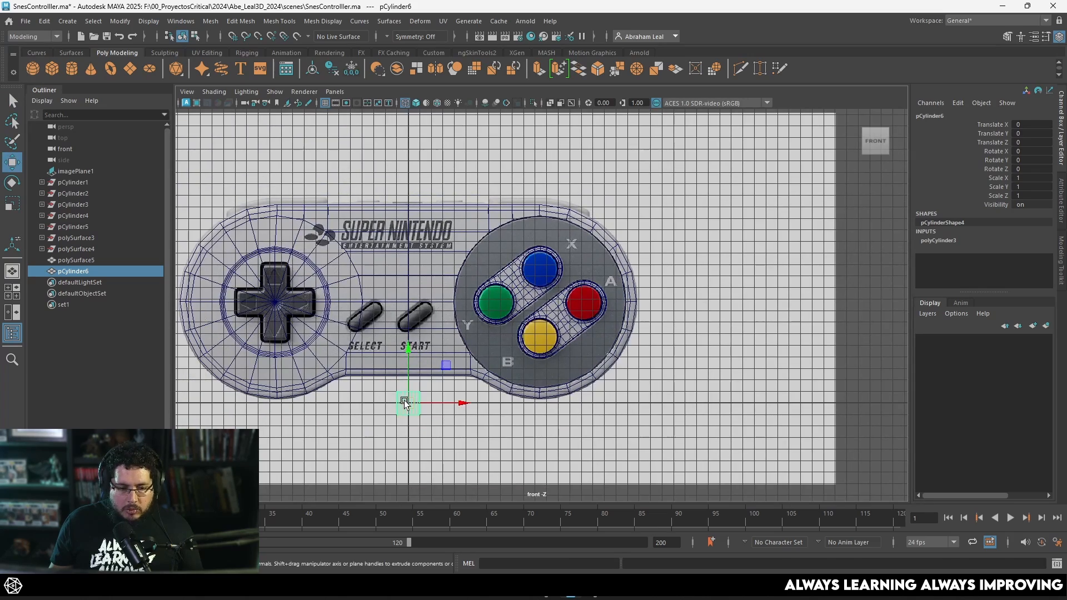
{"action": "left_click_drag", "start_coordinate": [406, 404], "coordinate": [483, 296]}
Rotate the new cylinder to exactly 90 degrees in X so its cap faces the front
{"action": "scroll", "coordinate": [400, 260], "scroll_direction": "up", "scroll_amount": 7}
{"action": "key", "text": "e"}
{"action": "left_click_drag", "start_coordinate": [375, 254], "coordinate": [374, 322]}
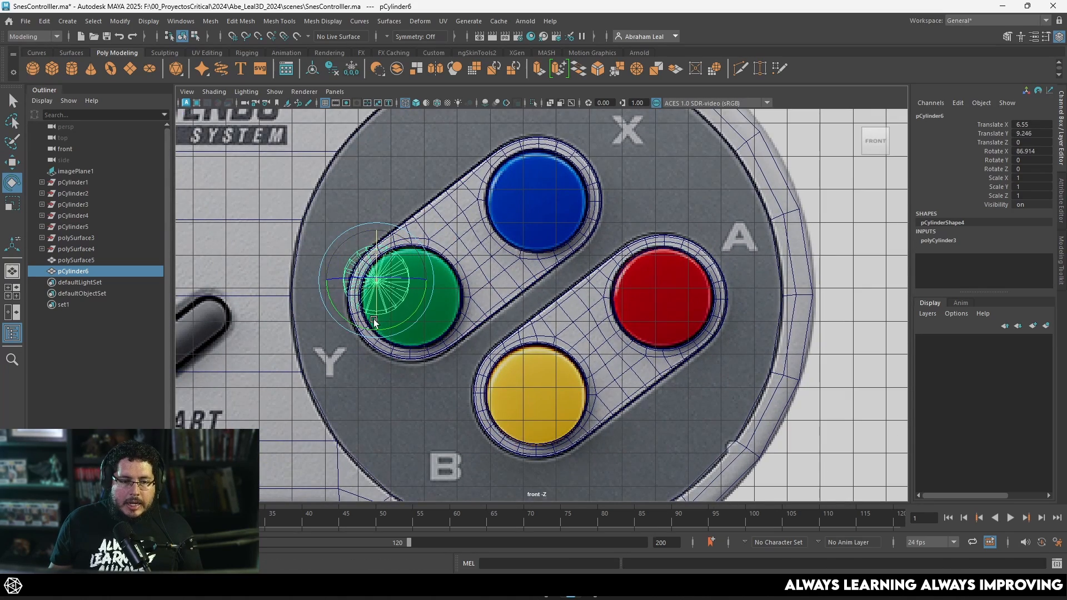
{"action": "type", "text": "90"}
{"action": "key", "text": "Return"}
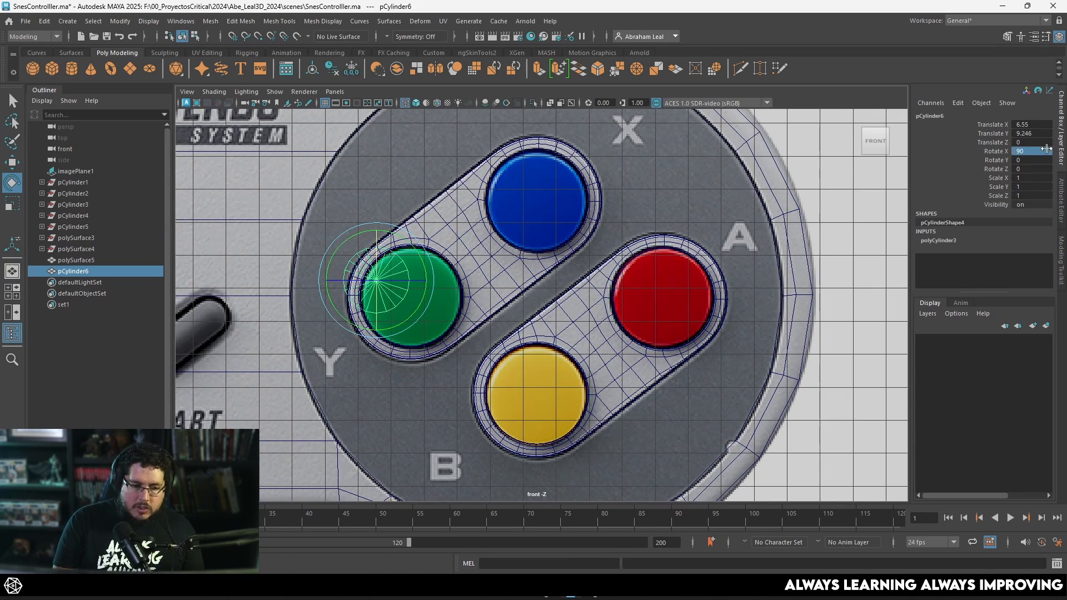
Centre the cylinder on the green button at X 7.591, Y 8.753 and scale it uniformly to 1.537
{"action": "scroll", "coordinate": [376, 279], "scroll_direction": "up", "scroll_amount": 4}
{"action": "key", "text": "w"}
{"action": "left_click_drag", "start_coordinate": [389, 283], "coordinate": [470, 318]}
{"action": "key", "text": "w"}
{"action": "mouse_move", "coordinate": [444, 316]}
{"action": "left_mouse_down"}
{"action": "mouse_move", "coordinate": [437, 305]}
{"action": "mouse_move", "coordinate": [450, 312]}
{"action": "mouse_move", "coordinate": [399, 305]}
{"action": "mouse_move", "coordinate": [431, 315]}
{"action": "mouse_move", "coordinate": [378, 318]}
{"action": "left_mouse_up"}
{"action": "key", "text": "r"}
{"action": "key", "text": "w"}
{"action": "key", "text": "5"}
{"action": "scroll", "coordinate": [467, 350], "scroll_direction": "up", "scroll_amount": 3}
{"action": "key", "text": "r"}
{"action": "key", "text": "w"}
{"action": "key", "text": "r"}
Move the cylinder forward inside its surround hole to Translate Z 0.954
{"action": "key", "text": "space"}
{"action": "key", "text": "w"}
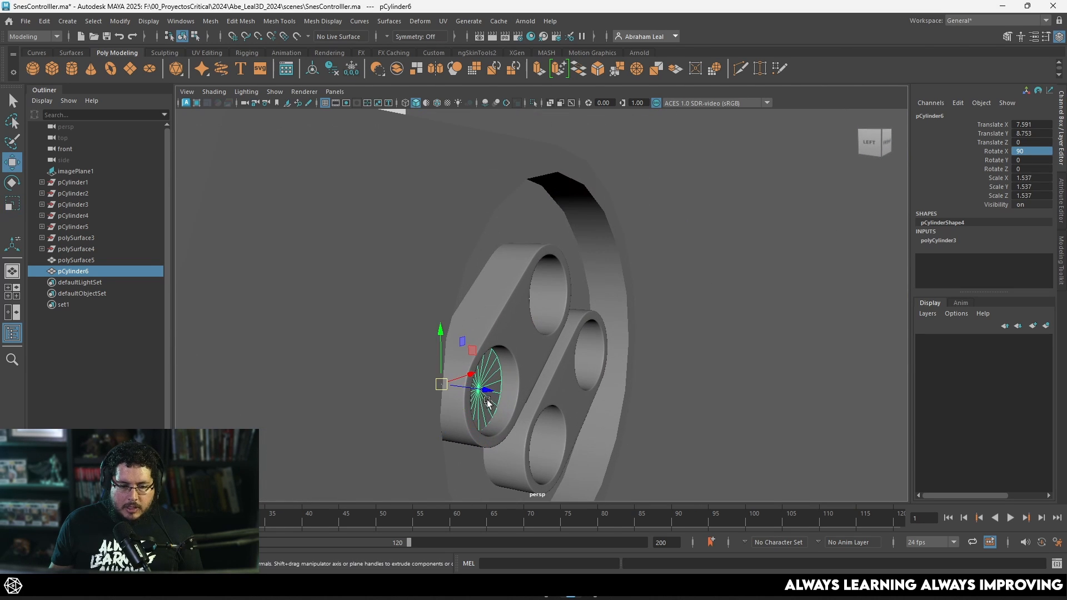
{"action": "left_click_drag", "start_coordinate": [472, 394], "coordinate": [507, 394]}
Bevel the cylinder's front cap edge loop with a 0.1 fraction and 3 segments
{"action": "right_click_drag", "start_coordinate": [506, 394], "coordinate": [514, 411], "text": "alt"}
{"action": "middle_click_drag", "start_coordinate": [514, 411], "coordinate": [566, 264], "text": "alt"}
{"action": "right_click_drag", "start_coordinate": [493, 257], "coordinate": [502, 205]}
{"action": "double_click", "coordinate": [479, 238]}
{"action": "left_click", "coordinate": [597, 69]}
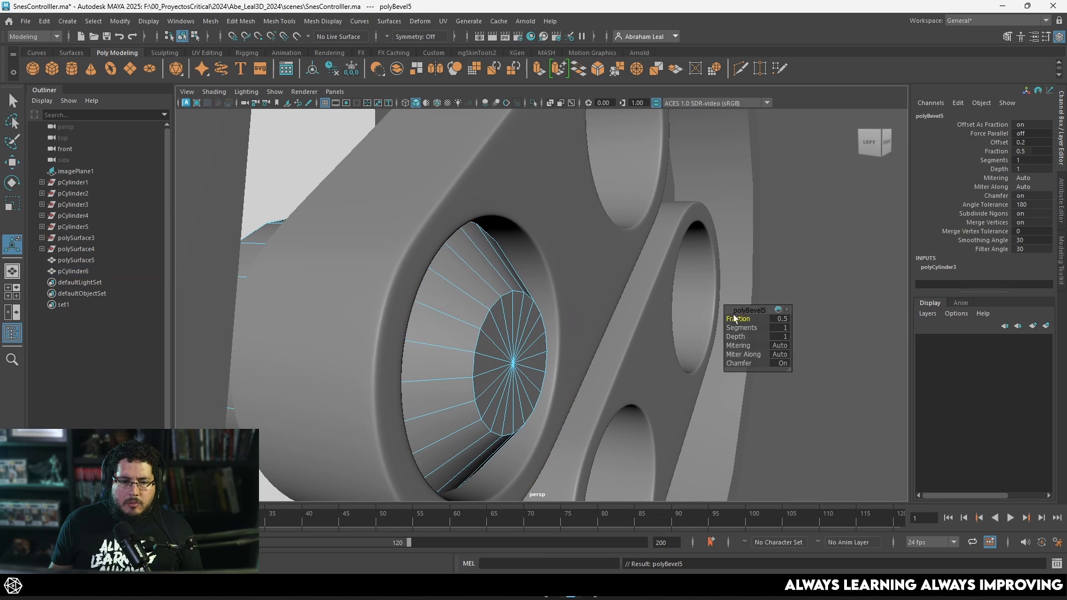
{"action": "left_click_drag", "start_coordinate": [739, 327], "coordinate": [720, 314]}
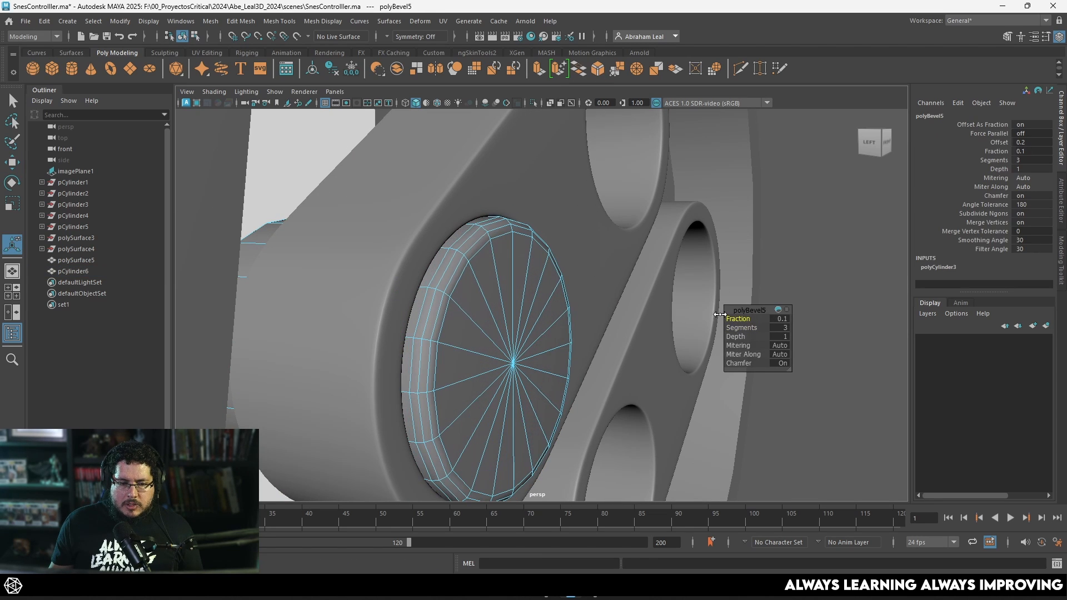
Delete the hidden back cap of the green button's cylinder, with smooth preview turned off
{"action": "right_click_drag", "start_coordinate": [518, 333], "coordinate": [564, 312]}
{"action": "right_click_drag", "start_coordinate": [564, 311], "coordinate": [489, 289], "text": "alt"}
{"action": "key", "text": "q"}
{"action": "left_click", "coordinate": [768, 263]}
{"action": "left_click_drag", "start_coordinate": [561, 311], "coordinate": [488, 321], "text": "alt"}
{"action": "left_click", "coordinate": [704, 226]}
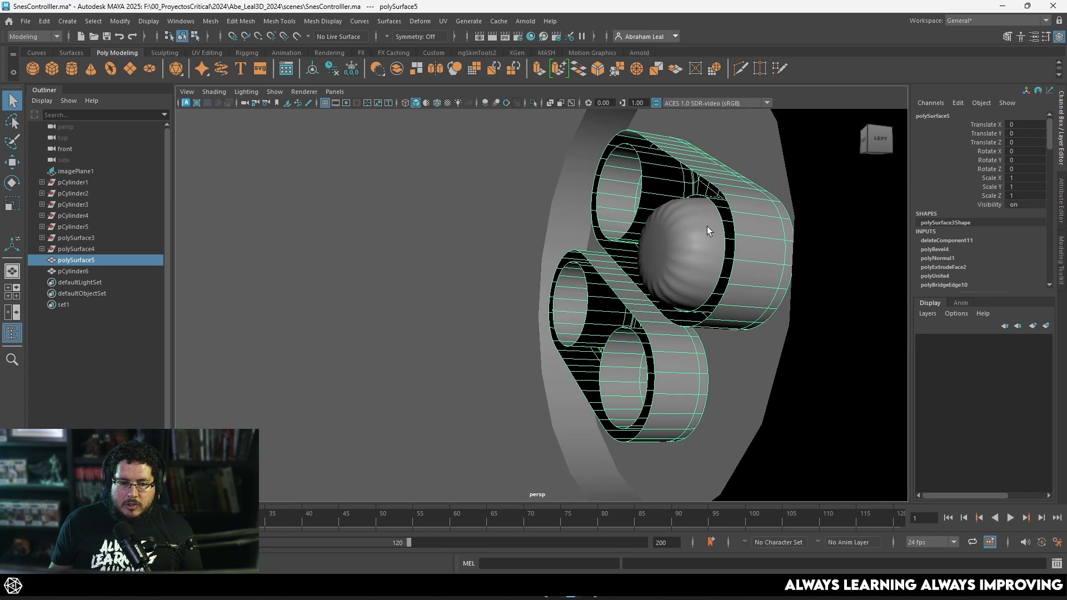
{"action": "key", "text": "1"}
{"action": "right_click_drag", "start_coordinate": [682, 240], "coordinate": [682, 243]}
{"action": "left_click", "coordinate": [666, 245]}
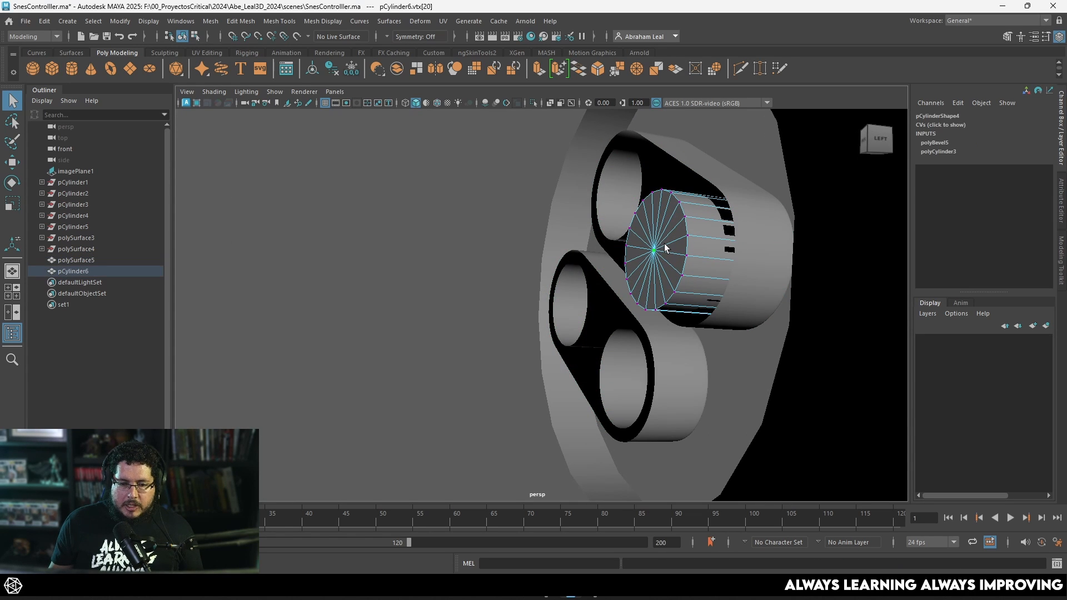
{"action": "key", "text": "Delete"}
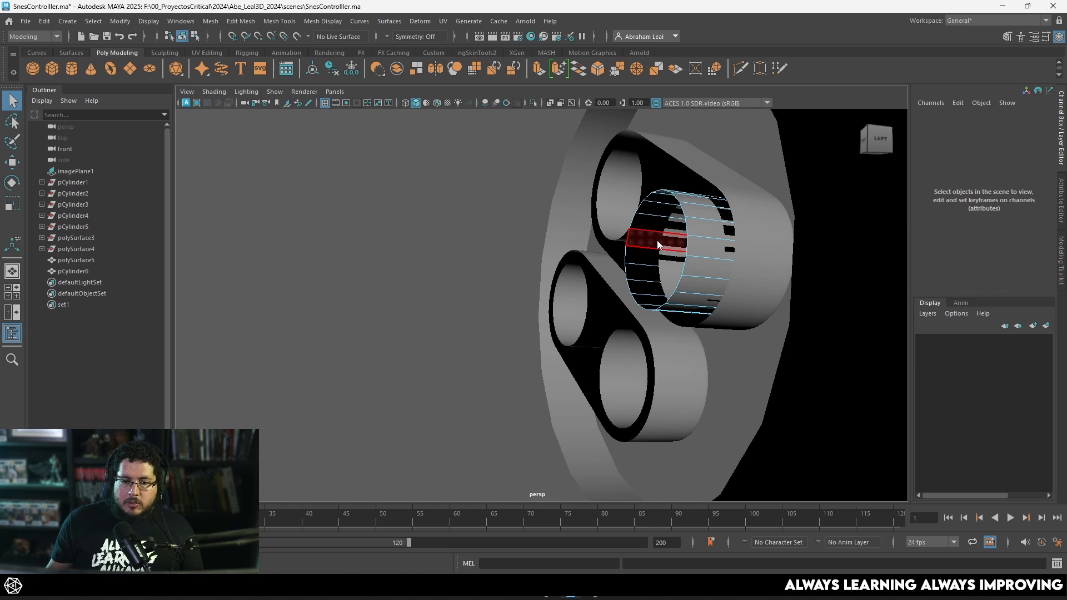
Return the button to object mode and inspect its fit in the surround in smooth preview
{"action": "right_click_drag", "start_coordinate": [705, 264], "coordinate": [740, 238]}
{"action": "left_click_drag", "start_coordinate": [740, 238], "coordinate": [620, 252], "text": "alt"}
{"action": "middle_click_drag", "start_coordinate": [620, 252], "coordinate": [617, 395], "text": "alt"}
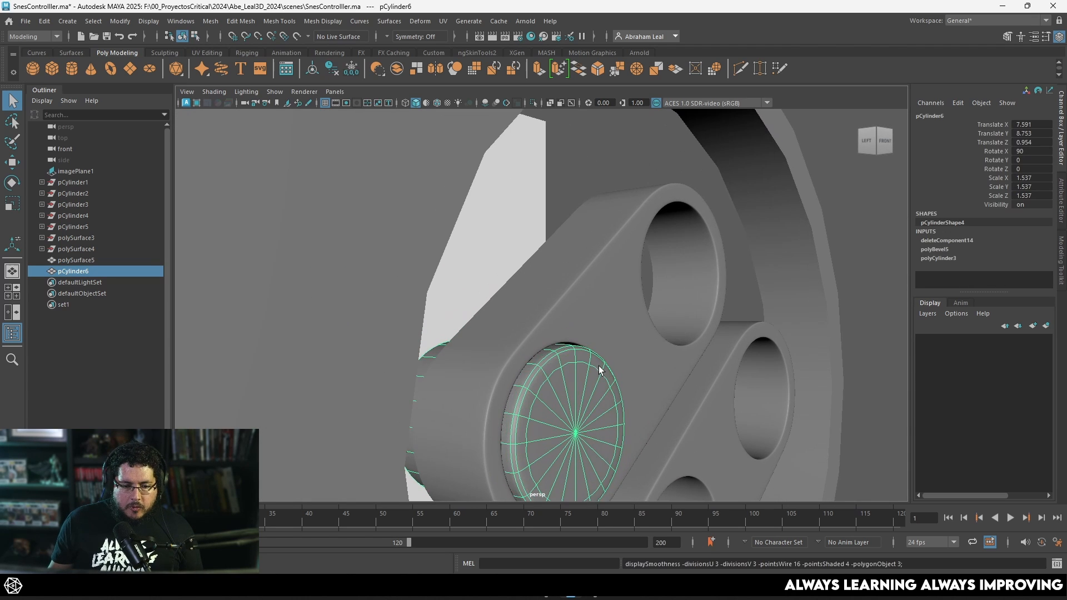
{"action": "left_click_drag", "start_coordinate": [601, 369], "coordinate": [583, 330], "text": "alt"}
{"action": "left_click", "coordinate": [695, 249]}
{"action": "key", "text": "space"}
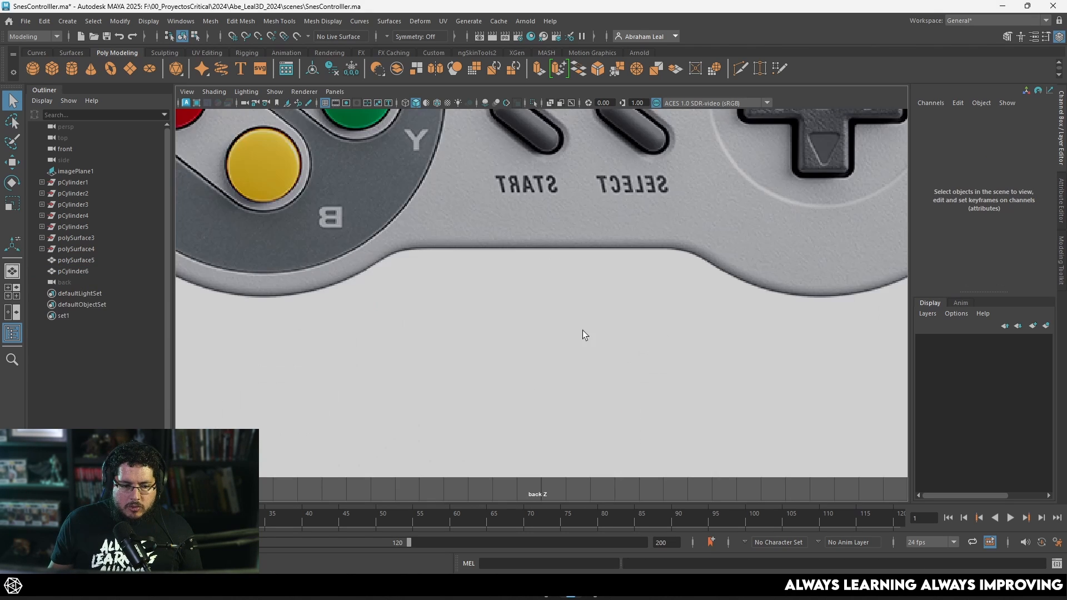
In the front view, move the button cylinder vertically within its surround hole to Translate Y 8.764
{"action": "right_click_drag", "start_coordinate": [583, 330], "coordinate": [522, 252], "text": "alt"}
{"action": "middle_click_drag", "start_coordinate": [521, 252], "coordinate": [427, 363], "text": "alt"}
{"action": "scroll", "coordinate": [553, 308], "scroll_direction": "down", "scroll_amount": 5}
{"action": "scroll", "coordinate": [553, 308], "scroll_direction": "up", "scroll_amount": 3}
{"action": "key", "text": "space"}
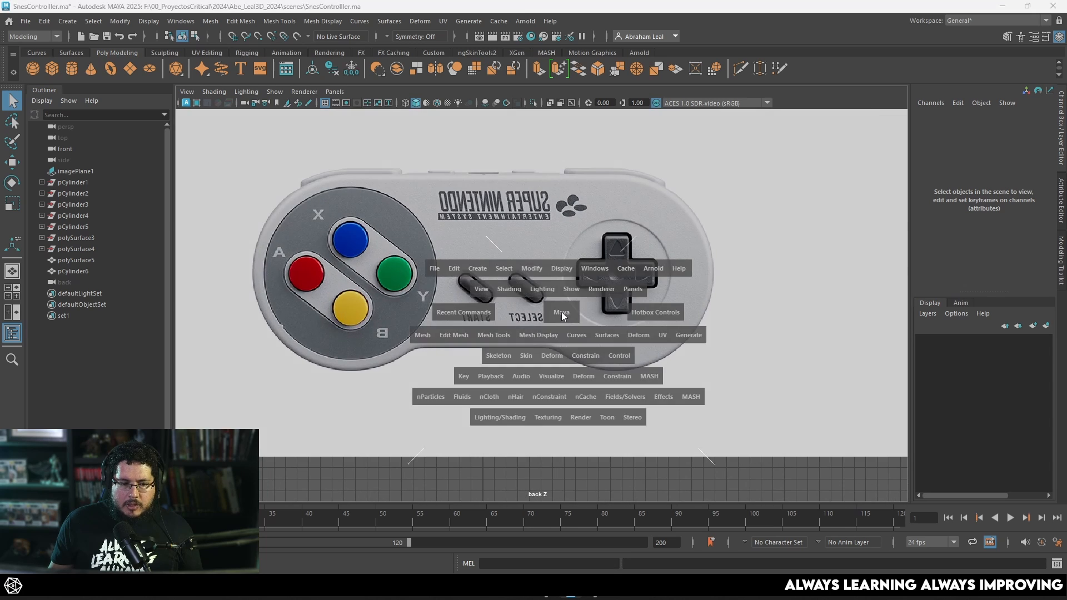
{"action": "left_click_drag", "start_coordinate": [560, 311], "coordinate": [562, 334]}
{"action": "scroll", "coordinate": [562, 334], "scroll_direction": "down", "scroll_amount": 5}
{"action": "left_click", "coordinate": [496, 314]}
{"action": "scroll", "coordinate": [448, 316], "scroll_direction": "up", "scroll_amount": 6}
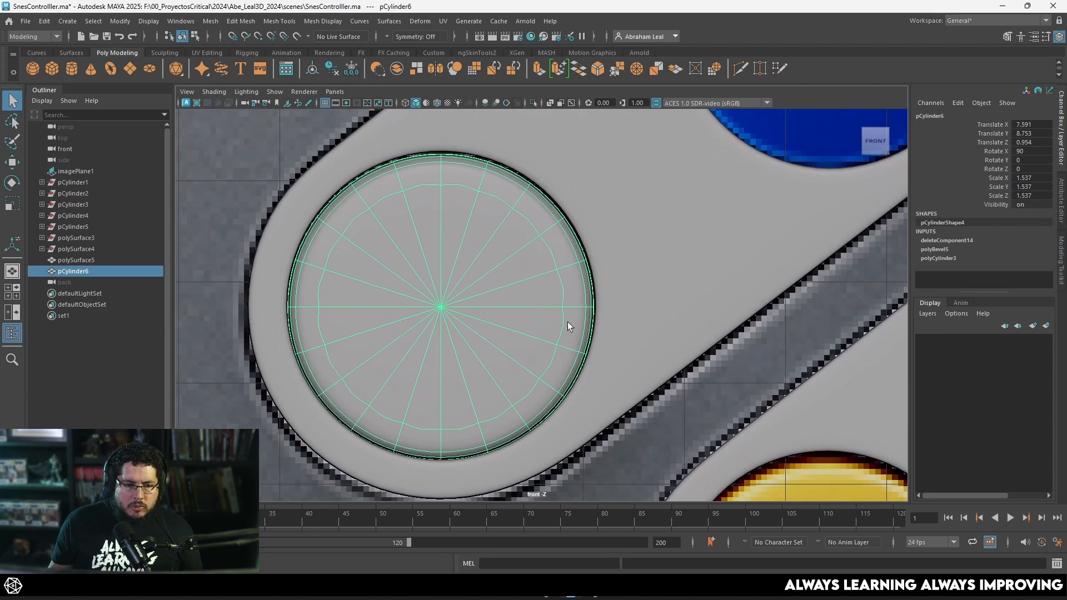
{"action": "key", "text": "w"}
{"action": "left_click_drag", "start_coordinate": [443, 307], "coordinate": [443, 306]}
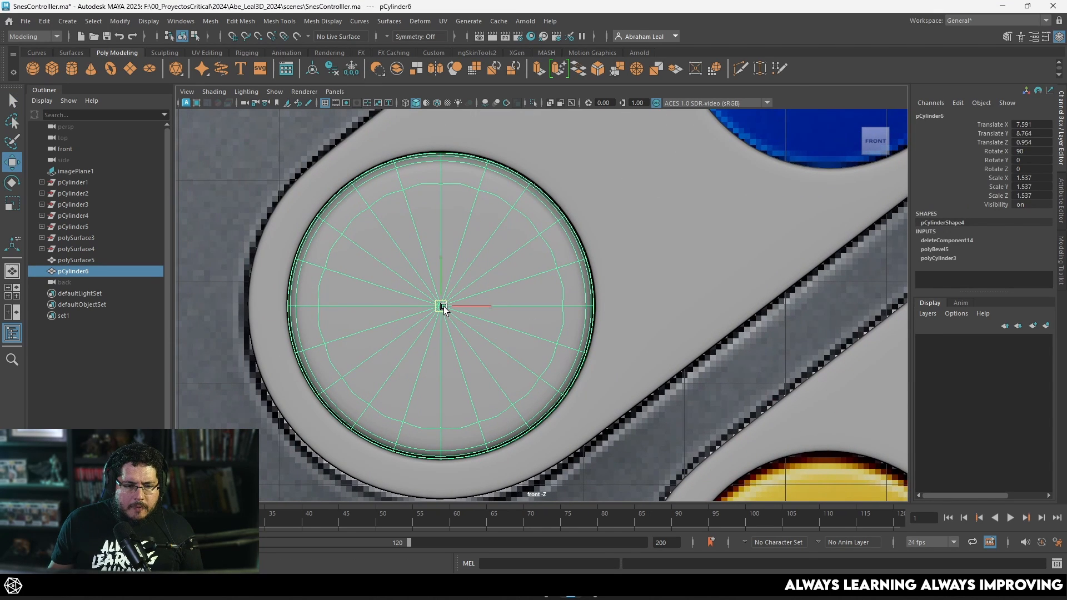
Inspect the gap between the button's rim and its surround hole up close in the shaded perspective view
{"action": "key", "text": "5"}
{"action": "scroll", "coordinate": [491, 233], "scroll_direction": "up", "scroll_amount": 1}
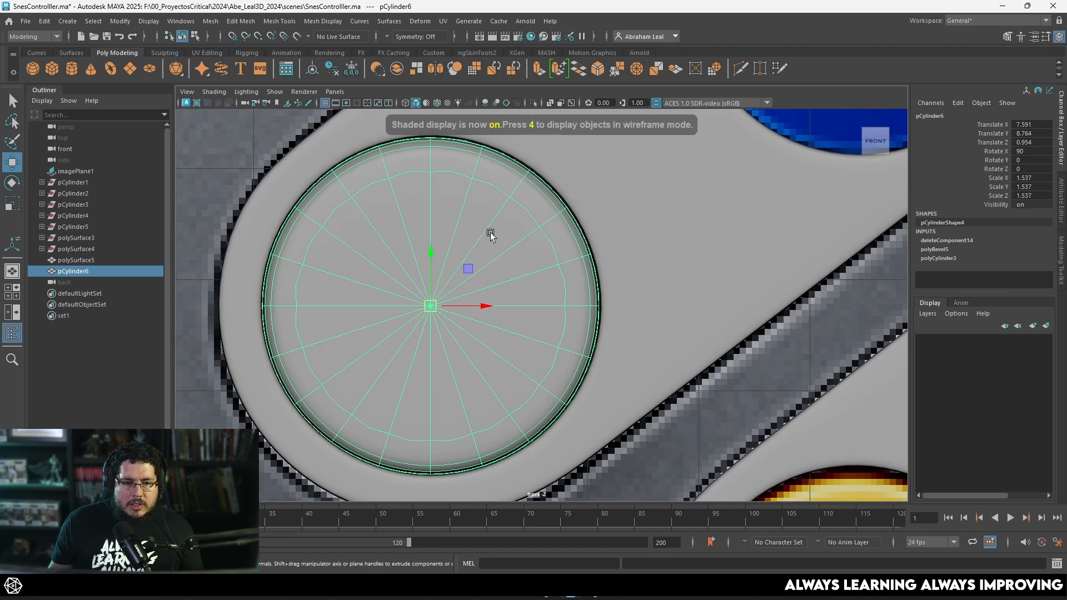
{"action": "key", "text": "space"}
{"action": "left_click_drag", "start_coordinate": [490, 233], "coordinate": [491, 214]}
{"action": "scroll", "coordinate": [393, 345], "scroll_direction": "up", "scroll_amount": 5}
{"action": "mouse_move", "coordinate": [393, 345]}
{"action": "middle_mouse_down", "text": "alt"}
{"action": "mouse_move", "coordinate": [506, 325]}
{"action": "mouse_move", "coordinate": [622, 376]}
{"action": "middle_mouse_up", "text": "alt"}
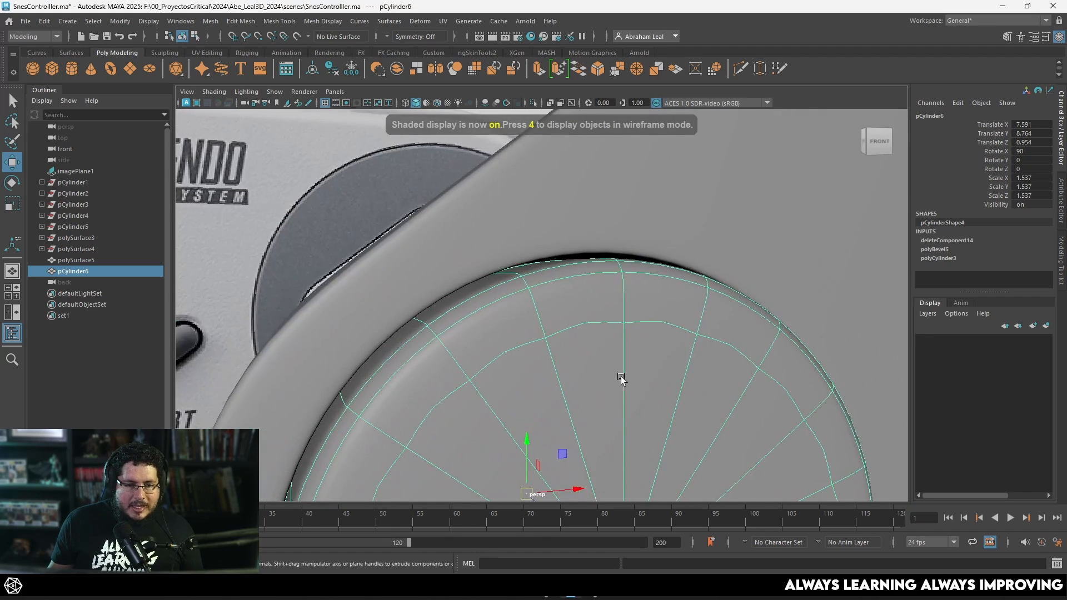
{"action": "scroll", "coordinate": [617, 375], "scroll_direction": "up", "scroll_amount": 3}
{"action": "middle_click_drag", "start_coordinate": [555, 337], "coordinate": [544, 346], "text": "alt"}
{"action": "scroll", "coordinate": [542, 349], "scroll_direction": "down", "scroll_amount": 3}
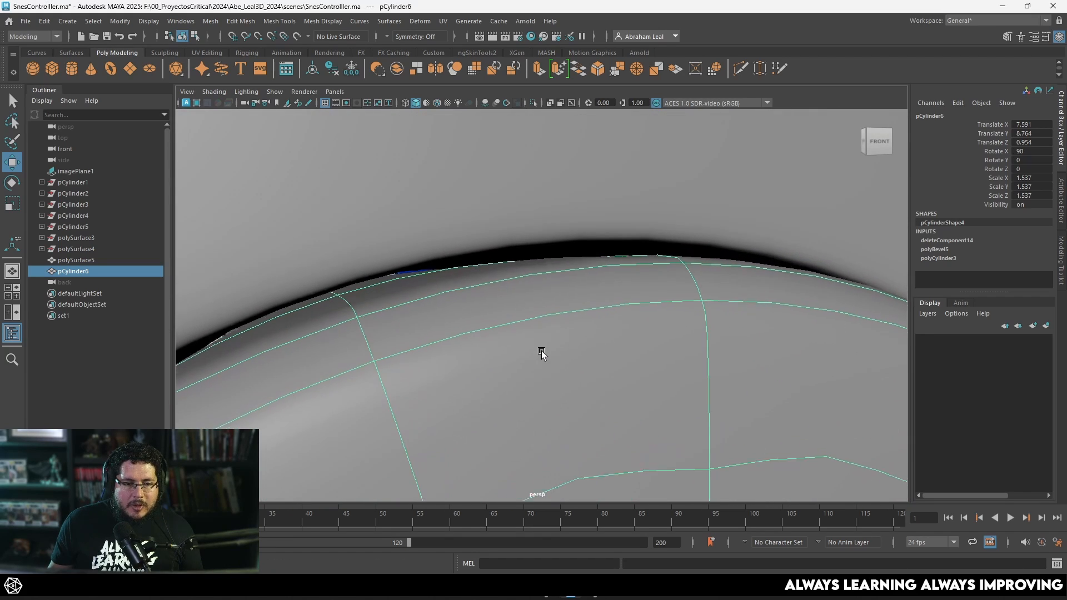
{"action": "scroll", "coordinate": [540, 352], "scroll_direction": "up", "scroll_amount": 3}
{"action": "scroll", "coordinate": [390, 289], "scroll_direction": "down", "scroll_amount": 5}
{"action": "left_click_drag", "start_coordinate": [390, 289], "coordinate": [493, 283], "text": "alt"}
Select the edge loop around the button's open back end for scaling in unsmoothed display, and return the button to object mode
{"action": "key", "text": "1"}
{"action": "right_click_drag", "start_coordinate": [674, 248], "coordinate": [674, 191]}
{"action": "left_click", "coordinate": [640, 248]}
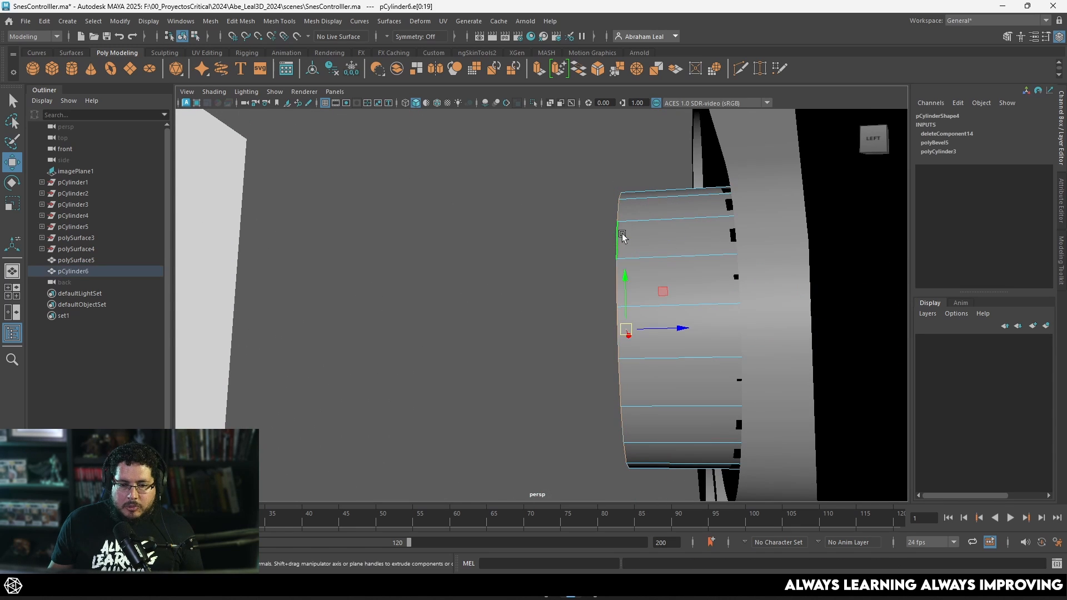
{"action": "key", "text": "r"}
{"action": "left_click_drag", "start_coordinate": [653, 320], "coordinate": [546, 308], "text": "alt"}
{"action": "middle_click_drag", "start_coordinate": [416, 264], "coordinate": [474, 248], "text": "alt"}
{"action": "right_click_drag", "start_coordinate": [474, 248], "coordinate": [522, 206]}
{"action": "left_click_drag", "start_coordinate": [517, 239], "coordinate": [555, 272], "text": "alt"}
{"action": "scroll", "coordinate": [556, 319], "scroll_direction": "down", "scroll_amount": 4}
{"action": "key", "text": "space"}
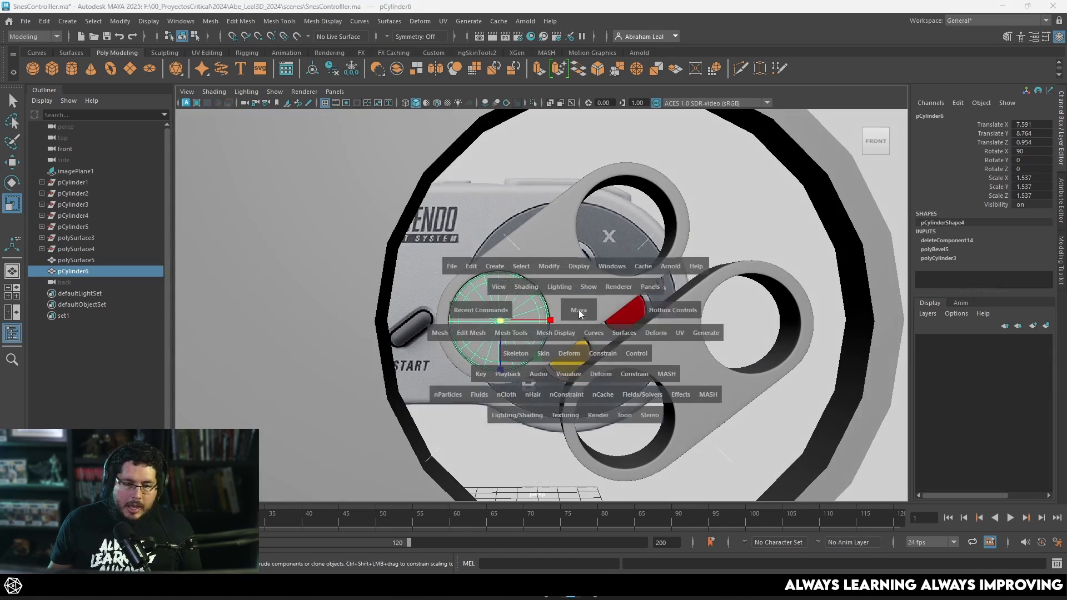
Duplicate the cylinder over the green Y button and place the copy over the blue X button in the front view
{"action": "left_click_drag", "start_coordinate": [578, 312], "coordinate": [575, 330]}
{"action": "scroll", "coordinate": [574, 330], "scroll_direction": "down", "scroll_amount": 10}
{"action": "key", "text": "4"}
{"action": "middle_click_drag", "start_coordinate": [590, 306], "coordinate": [562, 340], "text": "alt"}
{"action": "scroll", "coordinate": [563, 339], "scroll_direction": "up", "scroll_amount": 5}
{"action": "scroll", "coordinate": [562, 341], "scroll_direction": "up", "scroll_amount": 1}
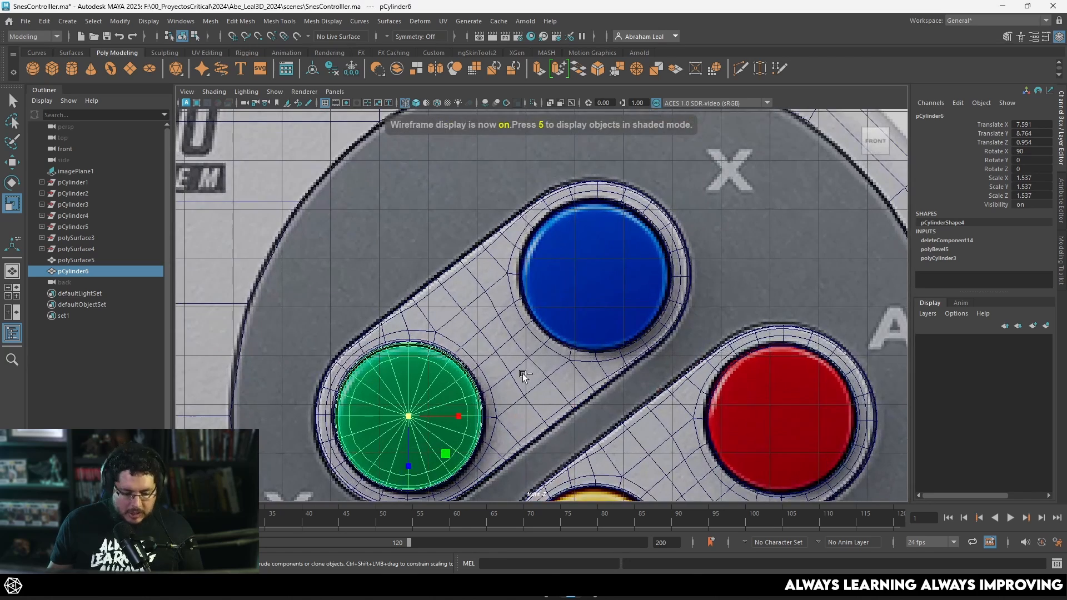
{"action": "key", "text": "ctrl+d"}
{"action": "key", "text": "w"}
{"action": "mouse_move", "coordinate": [408, 416]}
{"action": "left_mouse_down"}
{"action": "mouse_move", "coordinate": [589, 278]}
{"action": "mouse_move", "coordinate": [606, 282]}
{"action": "left_mouse_up"}
{"action": "key", "text": "5"}
{"action": "scroll", "coordinate": [603, 272], "scroll_direction": "up", "scroll_amount": 5}
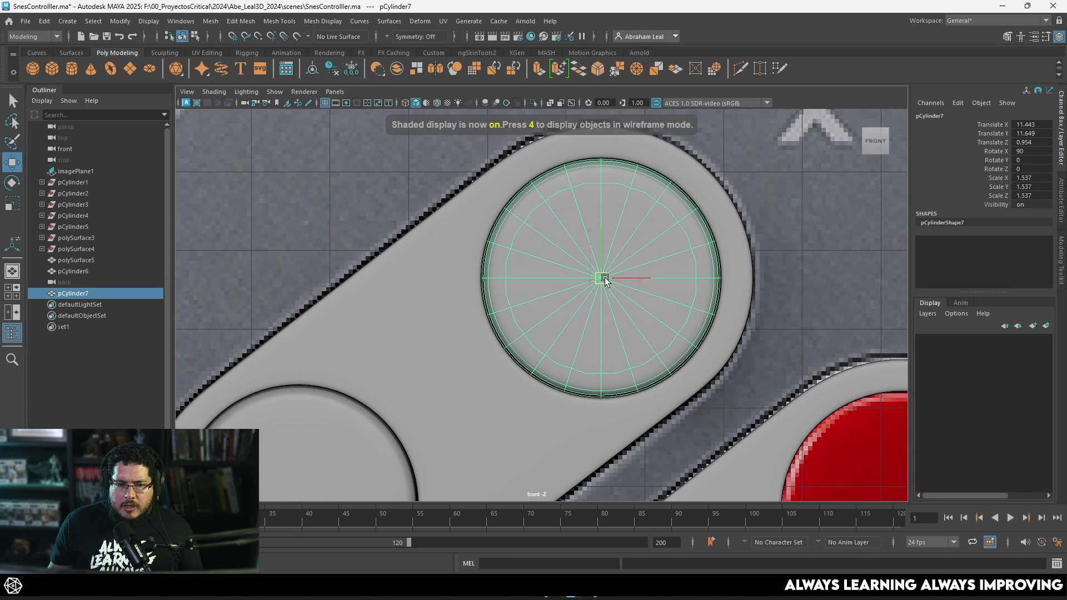
Make two more copies of the button cylinder and place them in the B and A button holes
{"action": "scroll", "coordinate": [607, 282], "scroll_direction": "down", "scroll_amount": 5}
{"action": "middle_click_drag", "start_coordinate": [631, 378], "coordinate": [565, 281], "text": "alt"}
{"action": "key", "text": "ctrl+d"}
{"action": "left_click_drag", "start_coordinate": [499, 201], "coordinate": [500, 387]}
{"action": "scroll", "coordinate": [500, 391], "scroll_direction": "up", "scroll_amount": 1}
{"action": "scroll", "coordinate": [501, 394], "scroll_direction": "up", "scroll_amount": 3}
{"action": "left_click_drag", "start_coordinate": [513, 342], "coordinate": [633, 248]}
{"action": "scroll", "coordinate": [510, 348], "scroll_direction": "down", "scroll_amount": 5}
{"action": "key", "text": "ctrl+d"}
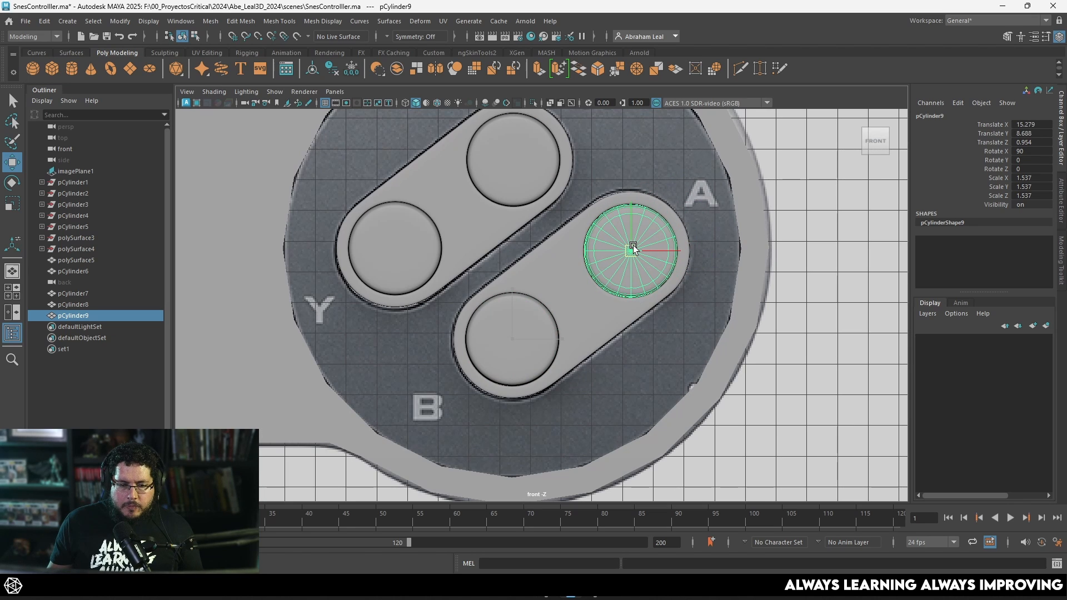
{"action": "key", "text": "5"}
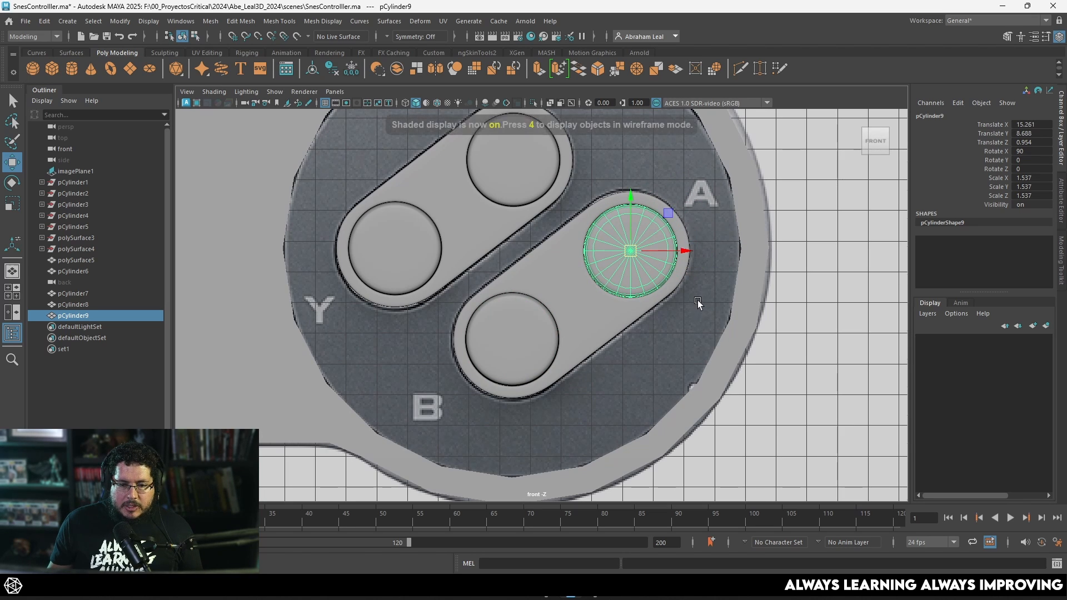
Return to the perspective view and turn off smooth preview on the capsule-shaped button housing
{"action": "scroll", "coordinate": [697, 302], "scroll_direction": "down", "scroll_amount": 2}
{"action": "left_click", "coordinate": [717, 305]}
{"action": "key", "text": "space"}
{"action": "mouse_move", "coordinate": [751, 320]}
{"action": "left_mouse_down"}
{"action": "mouse_move", "coordinate": [762, 275]}
{"action": "mouse_move", "coordinate": [695, 239]}
{"action": "mouse_move", "coordinate": [693, 302]}
{"action": "mouse_move", "coordinate": [698, 290]}
{"action": "left_mouse_up"}
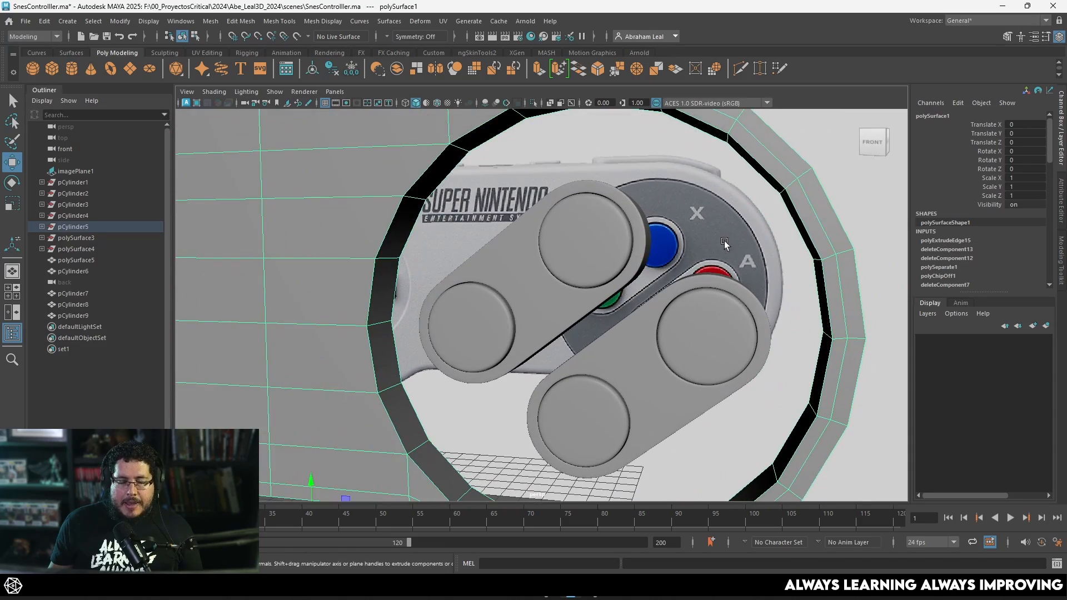
{"action": "left_click_drag", "start_coordinate": [724, 243], "coordinate": [830, 210], "text": "alt"}
{"action": "left_click_drag", "start_coordinate": [746, 231], "coordinate": [615, 294], "text": "alt"}
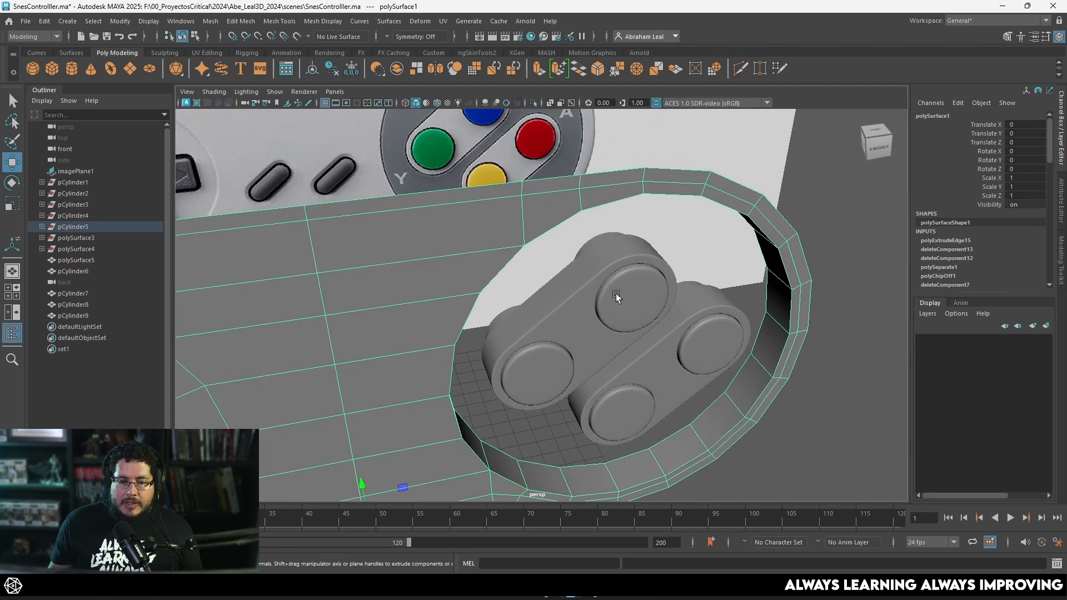
{"action": "left_click", "coordinate": [616, 294]}
{"action": "scroll", "coordinate": [593, 292], "scroll_direction": "up", "scroll_amount": 4}
{"action": "left_click", "coordinate": [614, 346]}
{"action": "key", "text": "1"}
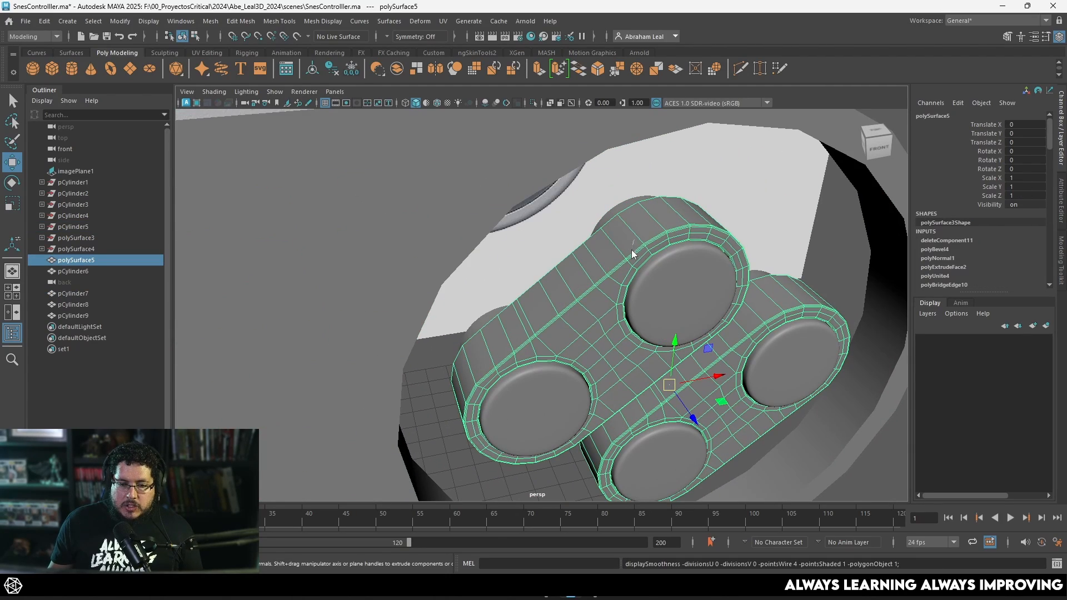
Duplicate the outer side-wall face loops of both capsules of the button housing as separate meshes
{"action": "key", "text": "F11"}
{"action": "left_click", "coordinate": [621, 238]}
{"action": "double_click", "coordinate": [604, 253], "text": "shift"}
{"action": "left_click_drag", "start_coordinate": [722, 347], "coordinate": [731, 333], "text": "alt"}
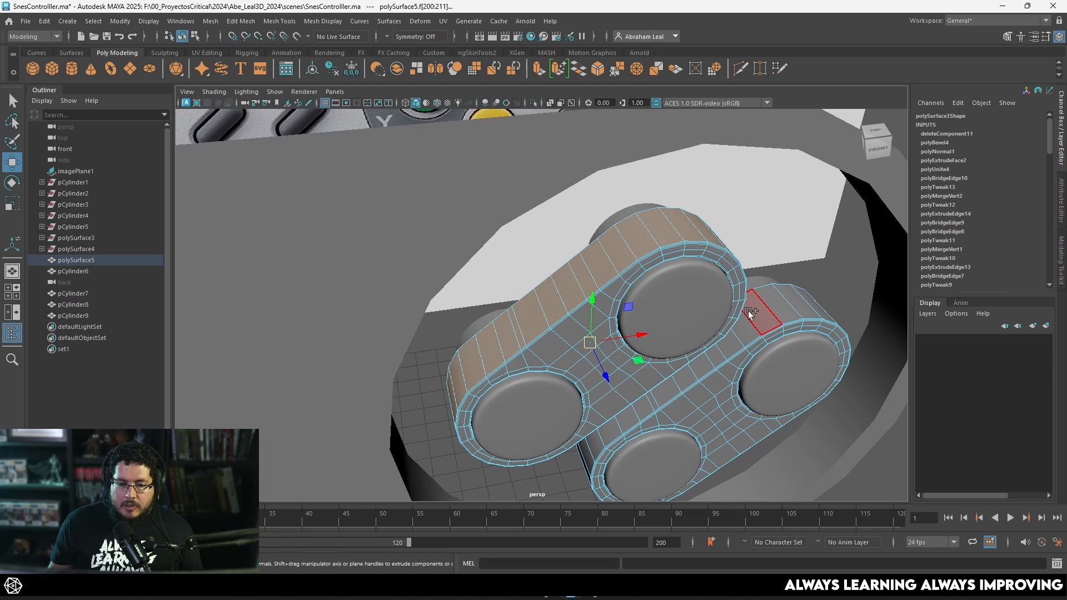
{"action": "left_click", "coordinate": [757, 312], "text": "shift"}
{"action": "double_click", "coordinate": [776, 303], "text": "shift"}
{"action": "left_click_drag", "start_coordinate": [778, 303], "coordinate": [678, 165], "text": "alt"}
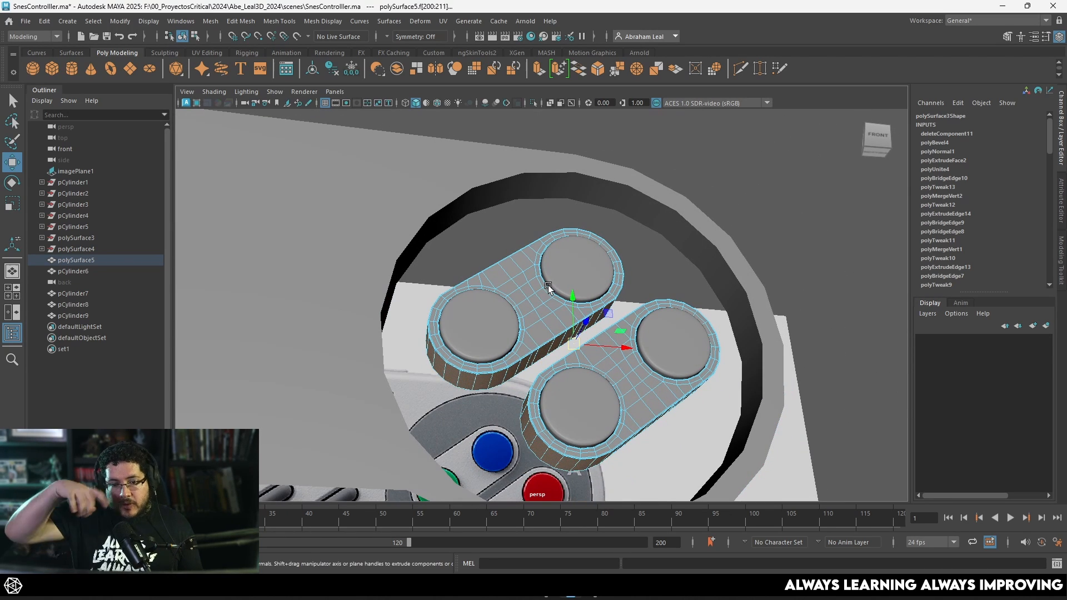
{"action": "left_click_drag", "start_coordinate": [625, 305], "coordinate": [537, 303], "text": "alt"}
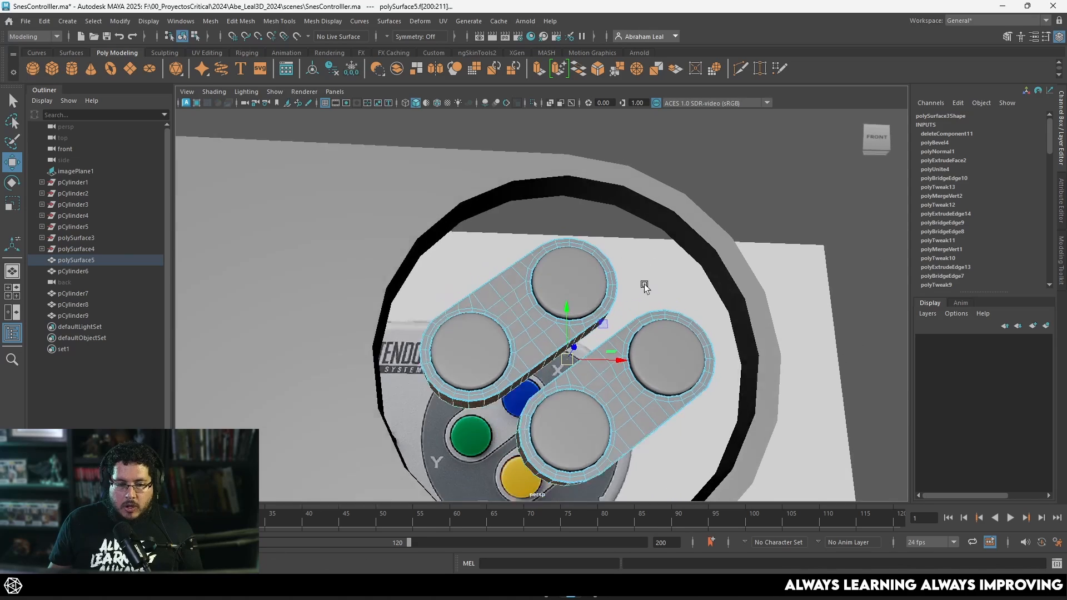
{"action": "left_click_drag", "start_coordinate": [649, 274], "coordinate": [611, 261], "text": "alt"}
{"action": "left_click", "coordinate": [239, 22]}
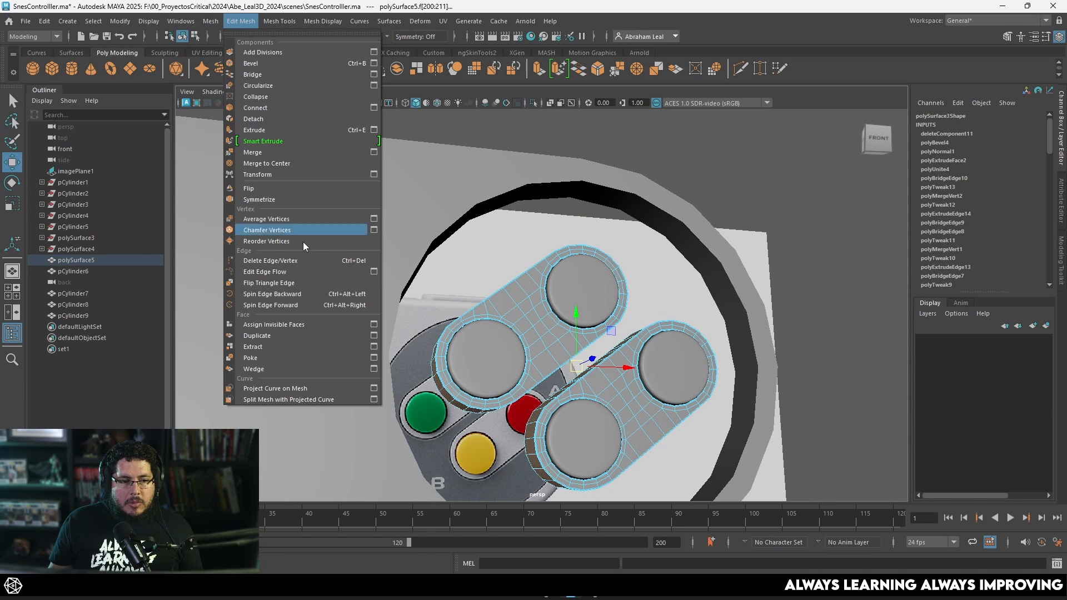
{"action": "left_click", "coordinate": [265, 339]}
{"action": "left_click_drag", "start_coordinate": [789, 261], "coordinate": [762, 215], "text": "alt"}
{"action": "scroll", "coordinate": [761, 214], "scroll_direction": "up", "scroll_amount": 4}
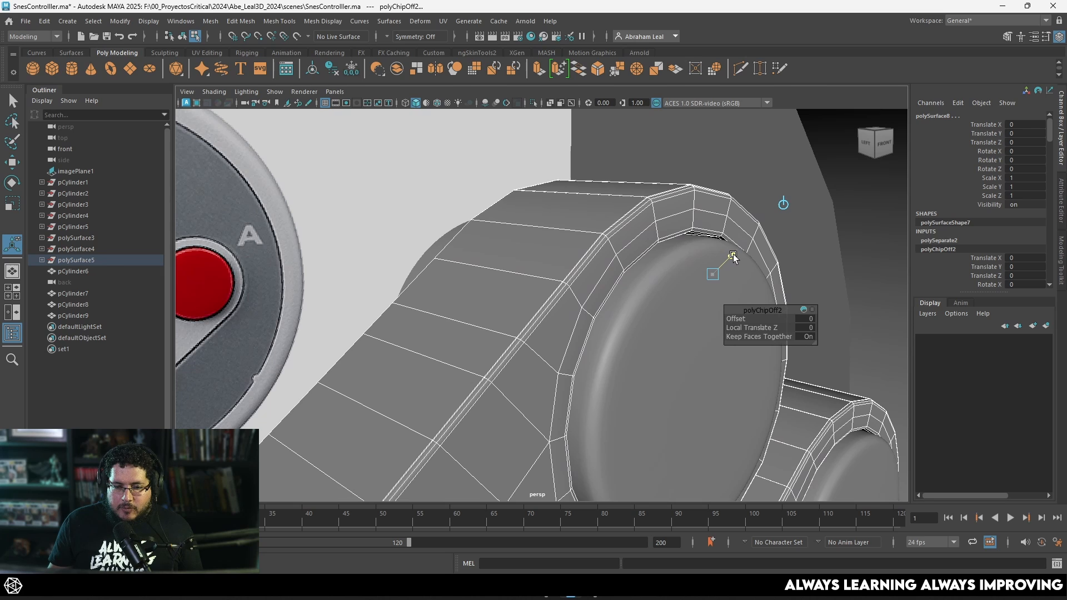
Isolate the duplicated side wall of the upper capsule to check it, and restore the full scene
{"action": "key", "text": "q"}
{"action": "left_click", "coordinate": [719, 146]}
{"action": "left_click", "coordinate": [609, 202]}
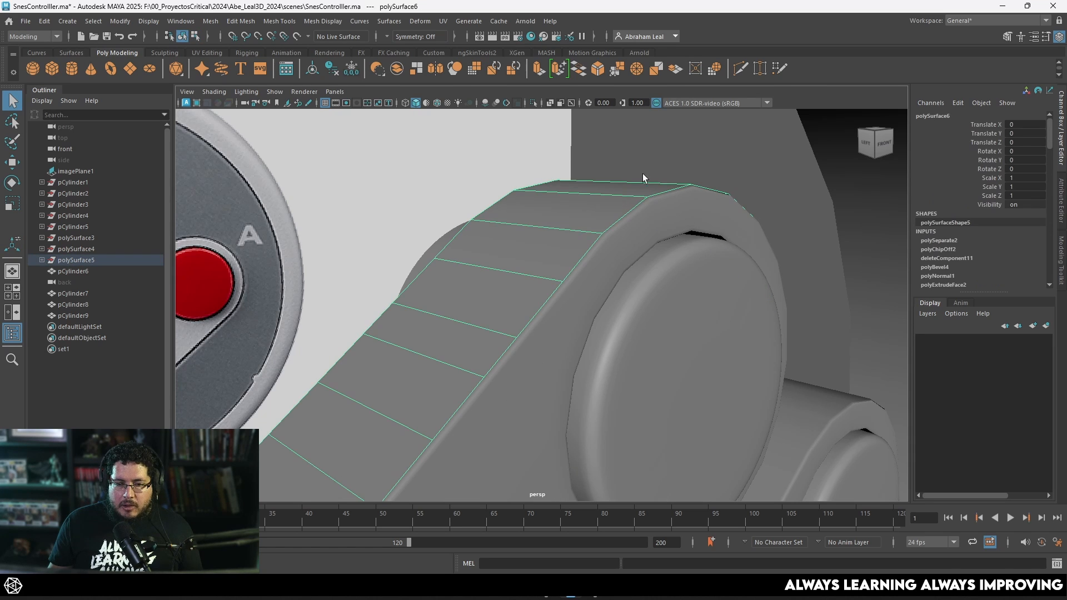
{"action": "left_click", "coordinate": [532, 104]}
{"action": "scroll", "coordinate": [602, 232], "scroll_direction": "down", "scroll_amount": 8}
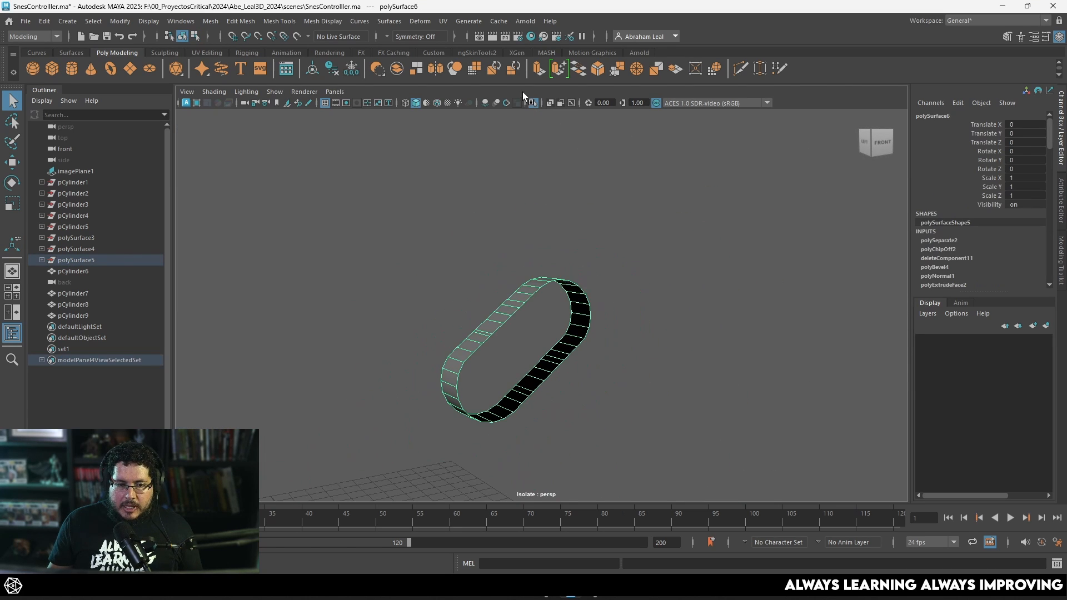
{"action": "left_click", "coordinate": [533, 104]}
Duplicate the inner wall face loop of the controller shell's circular opening as a separate mesh
{"action": "left_click_drag", "start_coordinate": [647, 389], "coordinate": [611, 397], "text": "alt"}
{"action": "scroll", "coordinate": [611, 398], "scroll_direction": "up", "scroll_amount": 3}
{"action": "left_click", "coordinate": [635, 364]}
{"action": "left_click", "coordinate": [702, 269]}
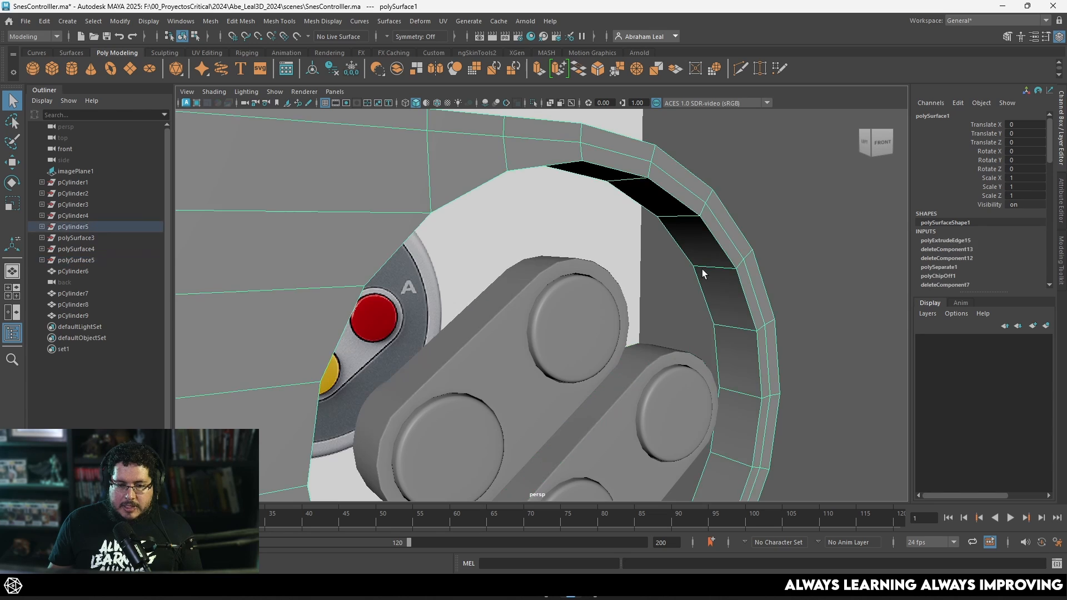
{"action": "right_click_drag", "start_coordinate": [702, 269], "coordinate": [702, 304]}
{"action": "double_click", "coordinate": [728, 283]}
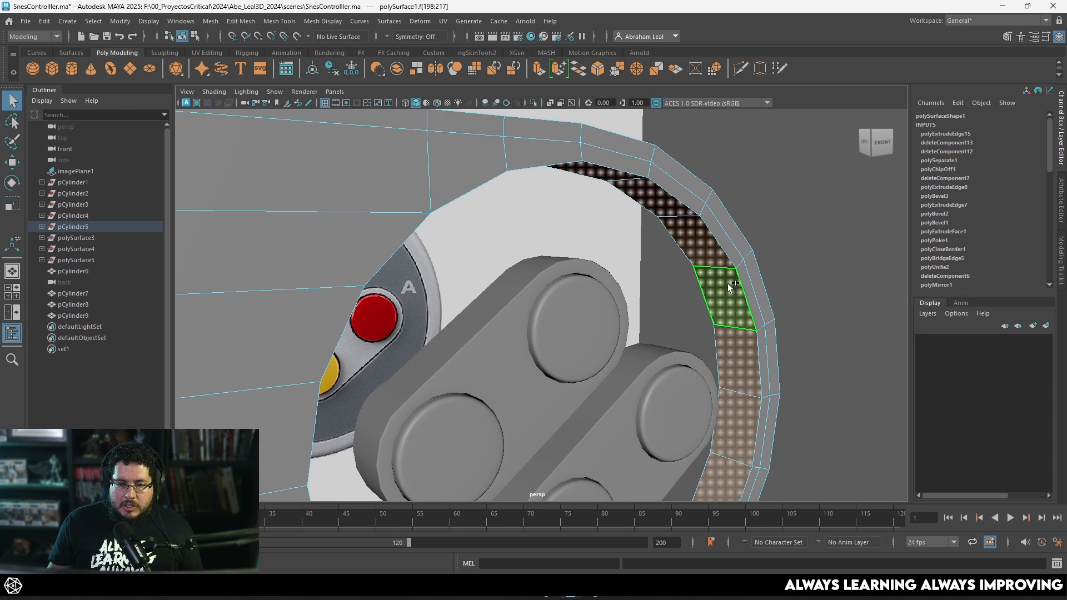
{"action": "left_click", "coordinate": [240, 21]}
{"action": "left_click", "coordinate": [280, 333]}
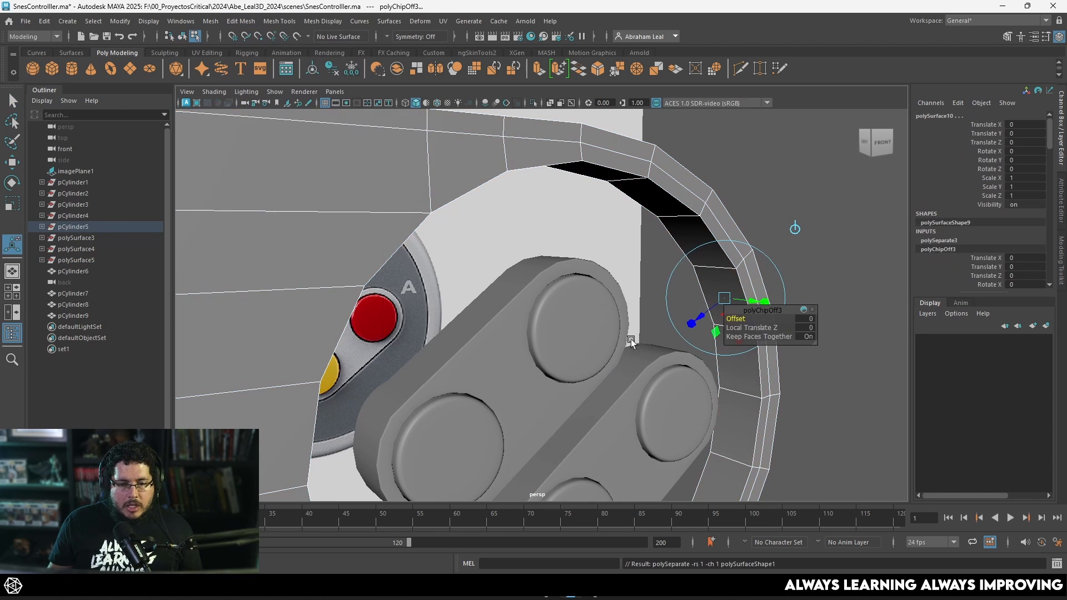
{"action": "left_click_drag", "start_coordinate": [706, 310], "coordinate": [705, 310]}
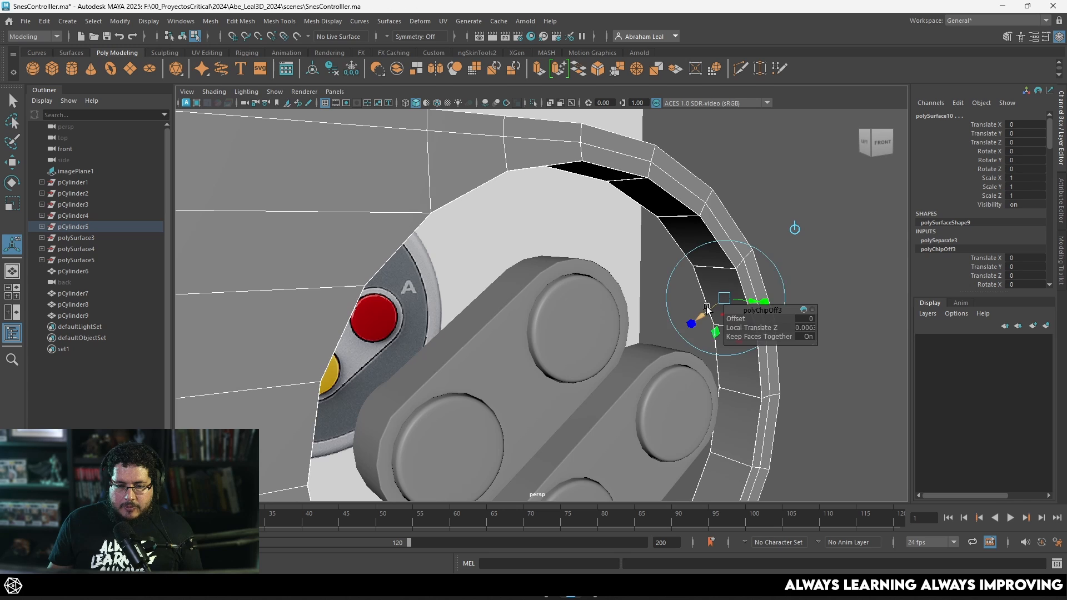
{"action": "left_click", "coordinate": [792, 182]}
{"action": "key", "text": "q"}
Isolate the duplicated circular wall and both capsule walls and combine them into one mesh
{"action": "left_click", "coordinate": [703, 232]}
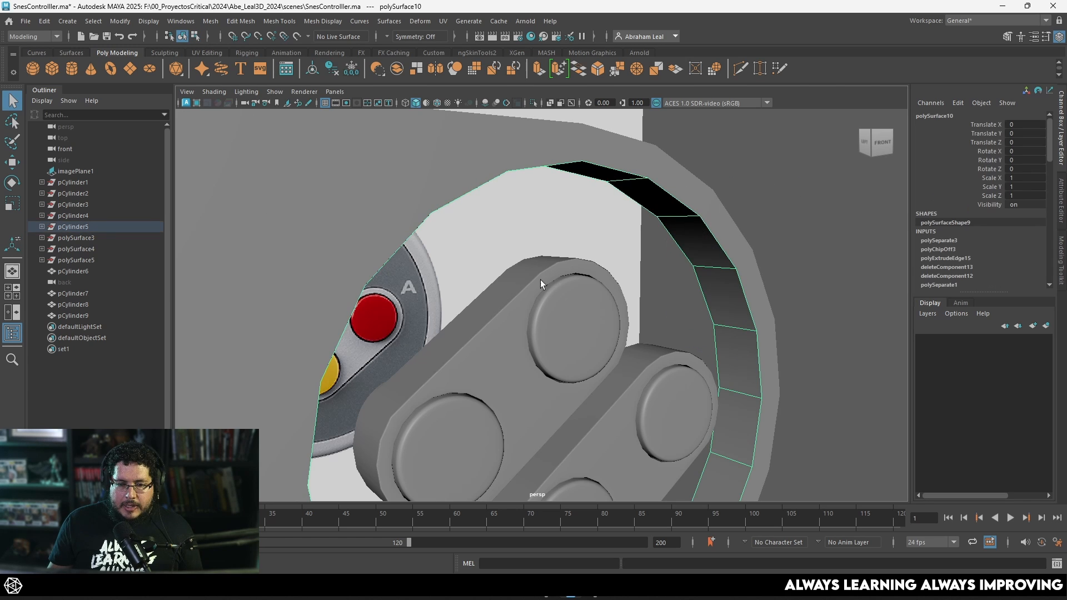
{"action": "left_click", "coordinate": [537, 288], "text": "shift"}
{"action": "left_click", "coordinate": [637, 360], "text": "shift"}
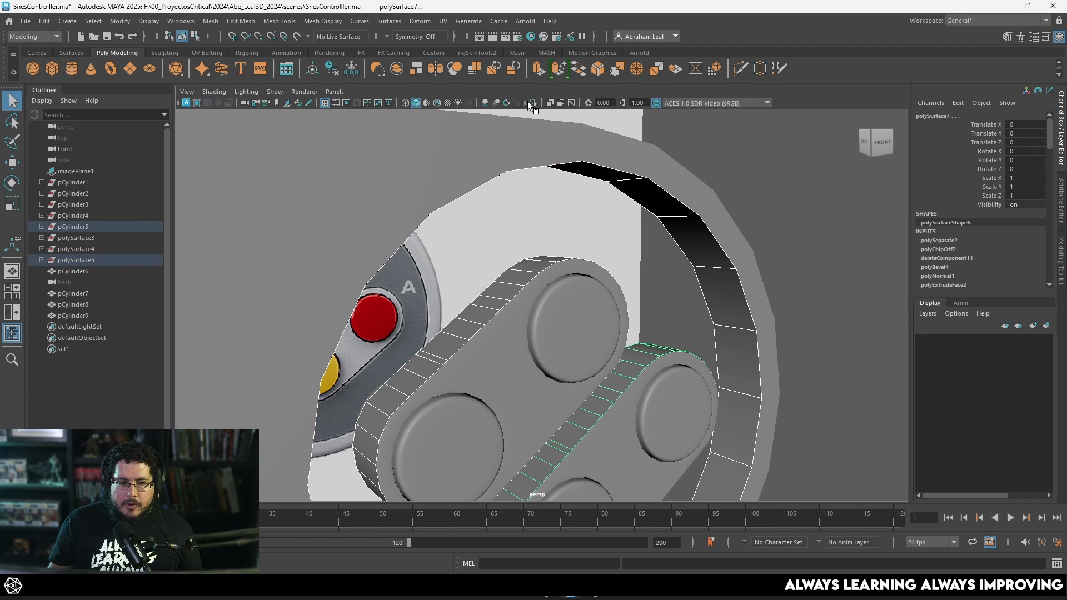
{"action": "left_click", "coordinate": [531, 103]}
{"action": "left_click_drag", "start_coordinate": [647, 333], "coordinate": [588, 423], "text": "alt"}
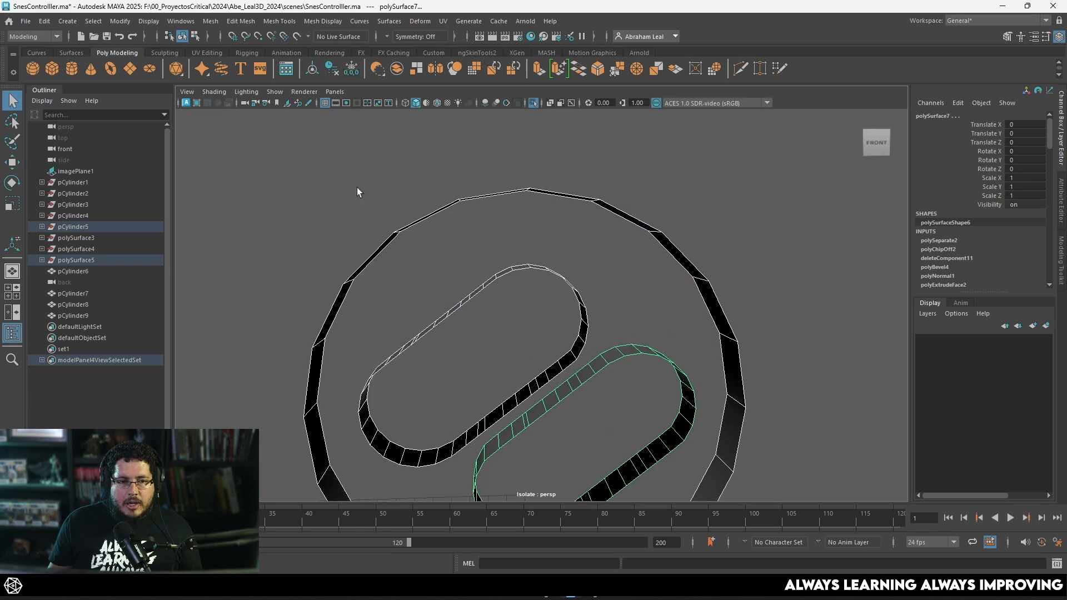
{"action": "left_click_drag", "start_coordinate": [545, 353], "coordinate": [576, 345], "text": "alt"}
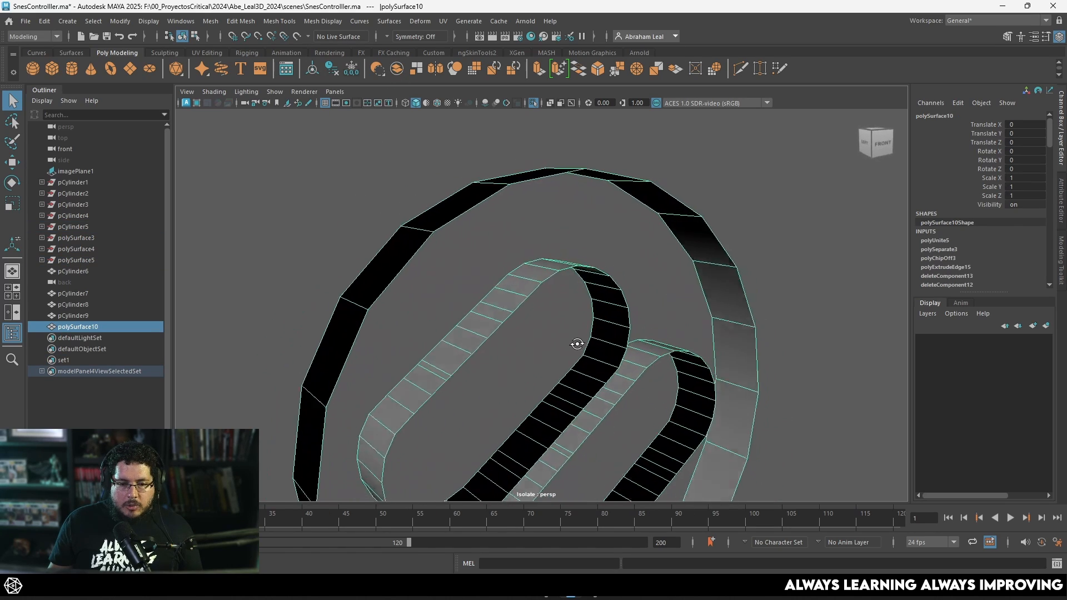
Examine the edge spacing of the combined circular and capsule rings from several angles
{"action": "right_click_drag", "start_coordinate": [577, 344], "coordinate": [409, 331], "text": "alt"}
{"action": "left_click_drag", "start_coordinate": [410, 331], "coordinate": [453, 353], "text": "alt"}
{"action": "right_click_drag", "start_coordinate": [453, 353], "coordinate": [551, 358], "text": "alt"}
{"action": "left_click_drag", "start_coordinate": [614, 217], "coordinate": [587, 222], "text": "alt"}
{"action": "left_click_drag", "start_coordinate": [560, 258], "coordinate": [546, 270], "text": "alt"}
{"action": "right_click_drag", "start_coordinate": [546, 270], "coordinate": [579, 302], "text": "alt"}
{"action": "left_click_drag", "start_coordinate": [578, 302], "coordinate": [572, 263], "text": "alt"}
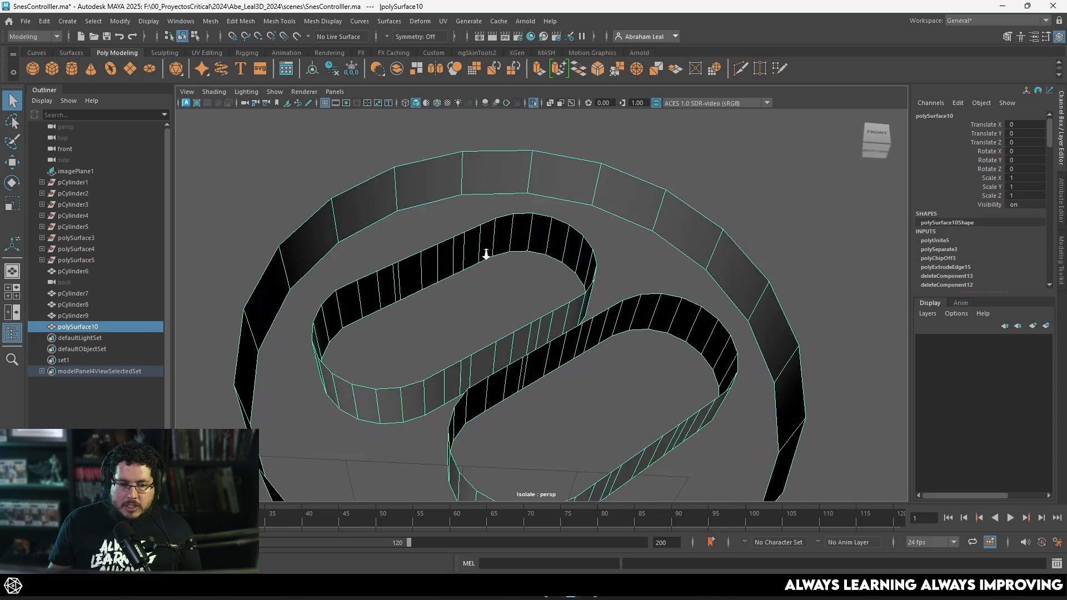
{"action": "right_click_drag", "start_coordinate": [487, 254], "coordinate": [517, 273], "text": "alt"}
{"action": "left_click_drag", "start_coordinate": [517, 273], "coordinate": [434, 288], "text": "alt"}
{"action": "middle_click_drag", "start_coordinate": [433, 288], "coordinate": [482, 275], "text": "alt"}
{"action": "left_click_drag", "start_coordinate": [481, 276], "coordinate": [505, 305], "text": "alt"}
{"action": "left_click_drag", "start_coordinate": [485, 213], "coordinate": [501, 290], "text": "alt"}
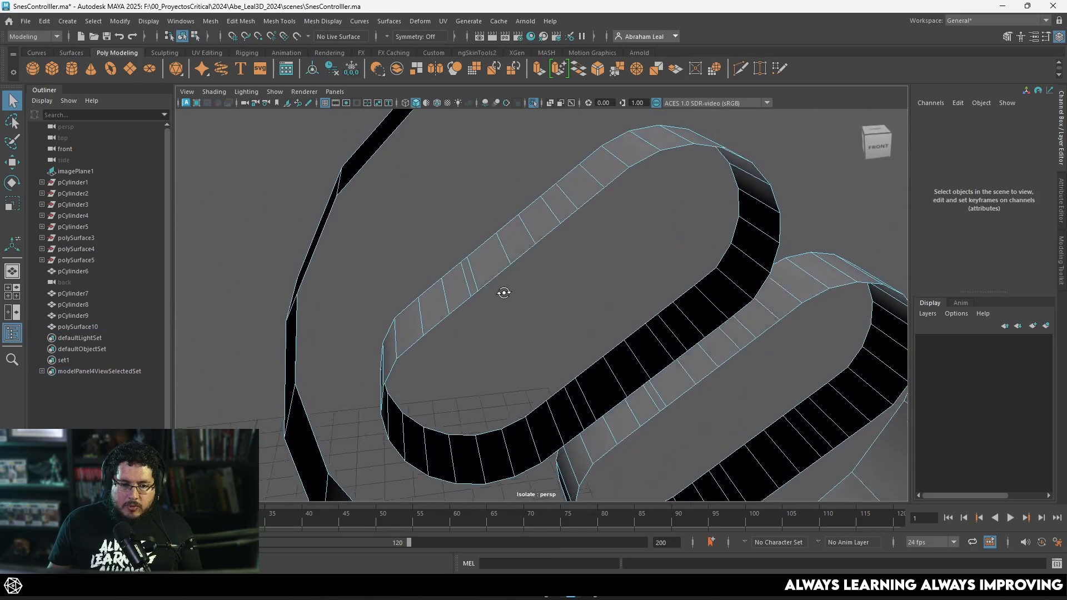
Delete the extra cross edges along both straight sides of the upper-left capsule ring
{"action": "left_click", "coordinate": [474, 276]}
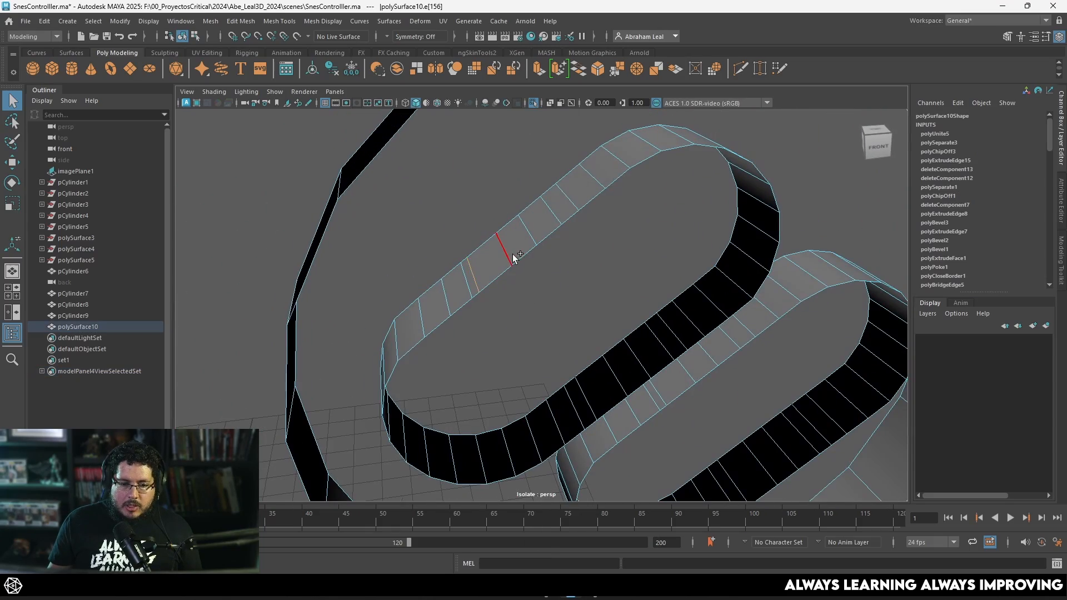
{"action": "left_click", "coordinate": [560, 204], "text": "ctrl"}
{"action": "key", "text": "ctrl+Delete"}
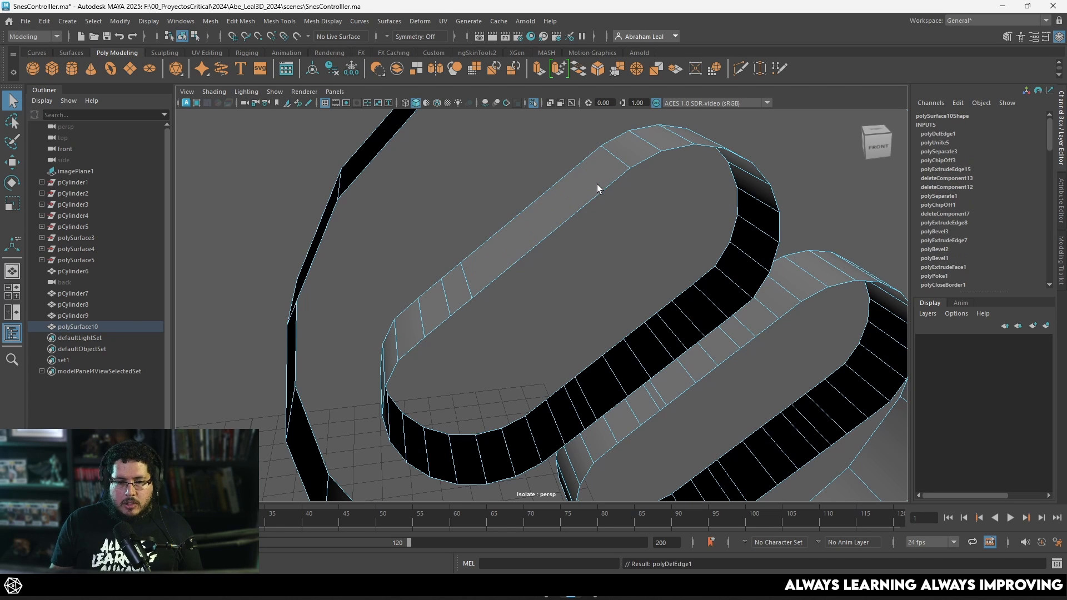
{"action": "key", "text": "ctrl+Delete"}
{"action": "left_click_drag", "start_coordinate": [463, 268], "coordinate": [590, 271], "text": "alt"}
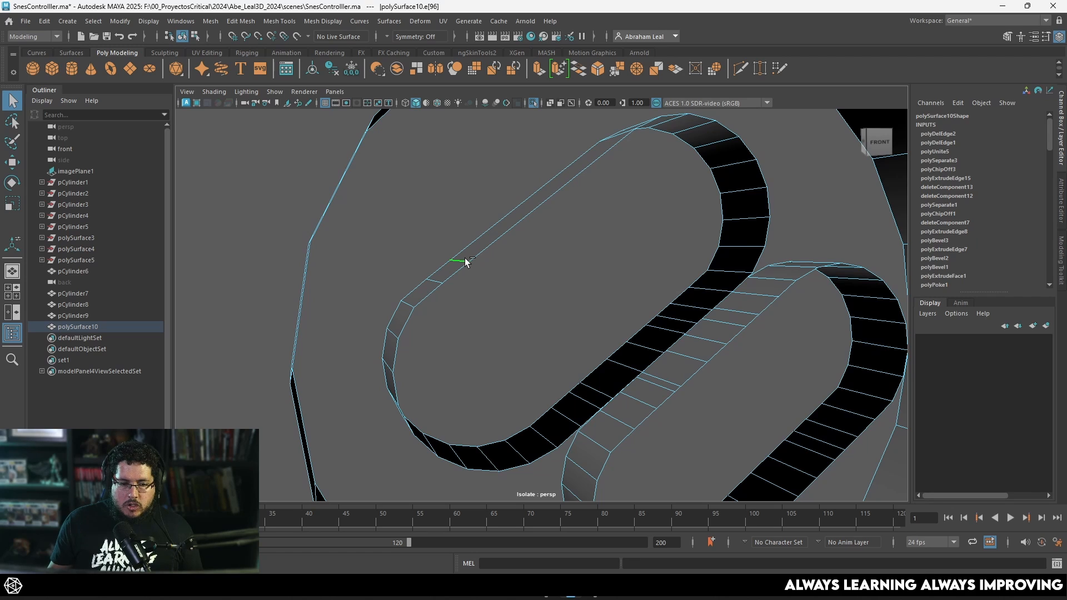
{"action": "key", "text": "ctrl+Delete"}
{"action": "left_click_drag", "start_coordinate": [465, 259], "coordinate": [490, 369], "text": "alt"}
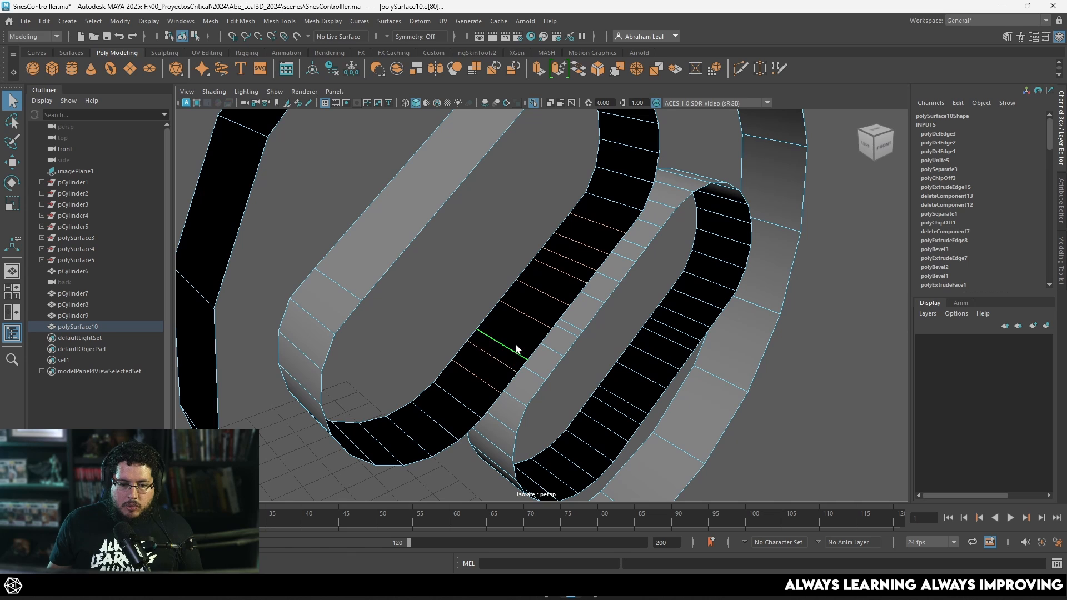
{"action": "key", "text": "ctrl+Delete"}
Delete the extra cross edges along both straight sides of the lower-right capsule ring
{"action": "left_click_drag", "start_coordinate": [515, 344], "coordinate": [656, 292], "text": "alt"}
{"action": "left_click", "coordinate": [545, 353]}
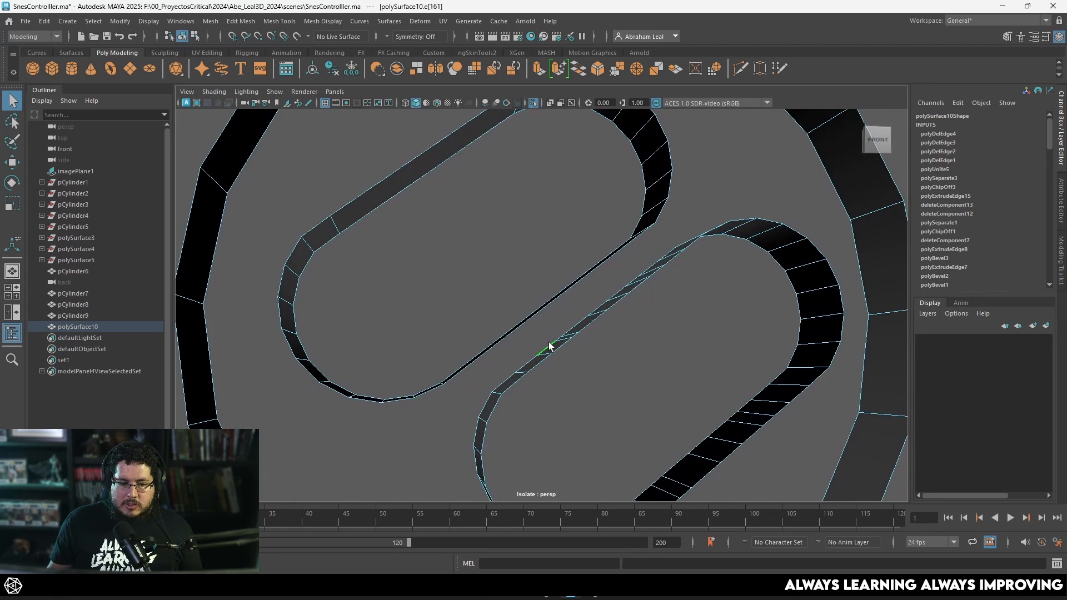
{"action": "left_click_drag", "start_coordinate": [548, 348], "coordinate": [526, 378], "text": "alt"}
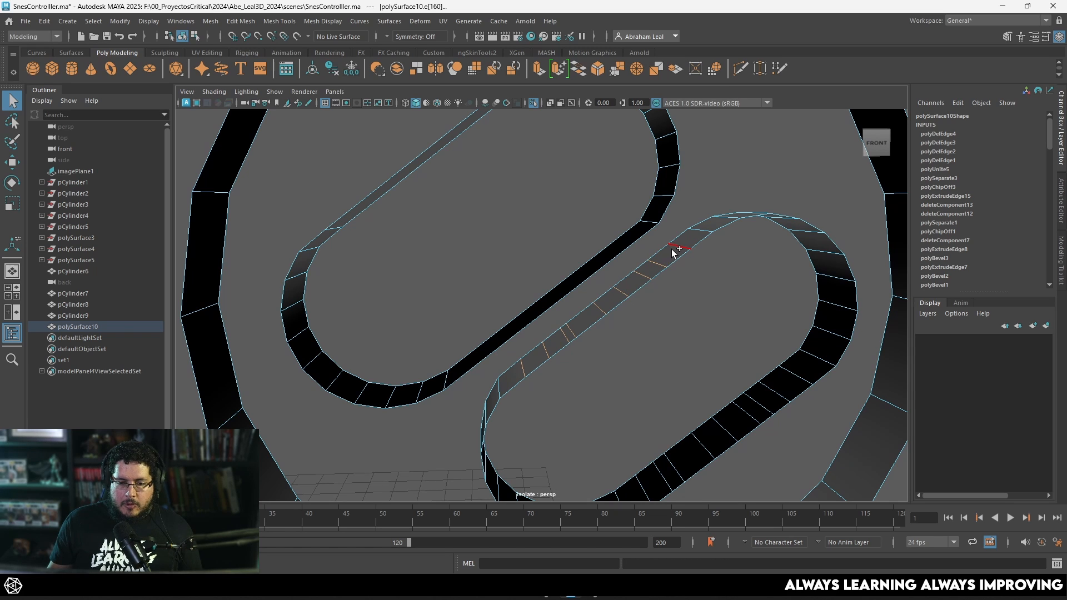
{"action": "key", "text": "ctrl+Delete"}
{"action": "key", "text": "ctrl+z"}
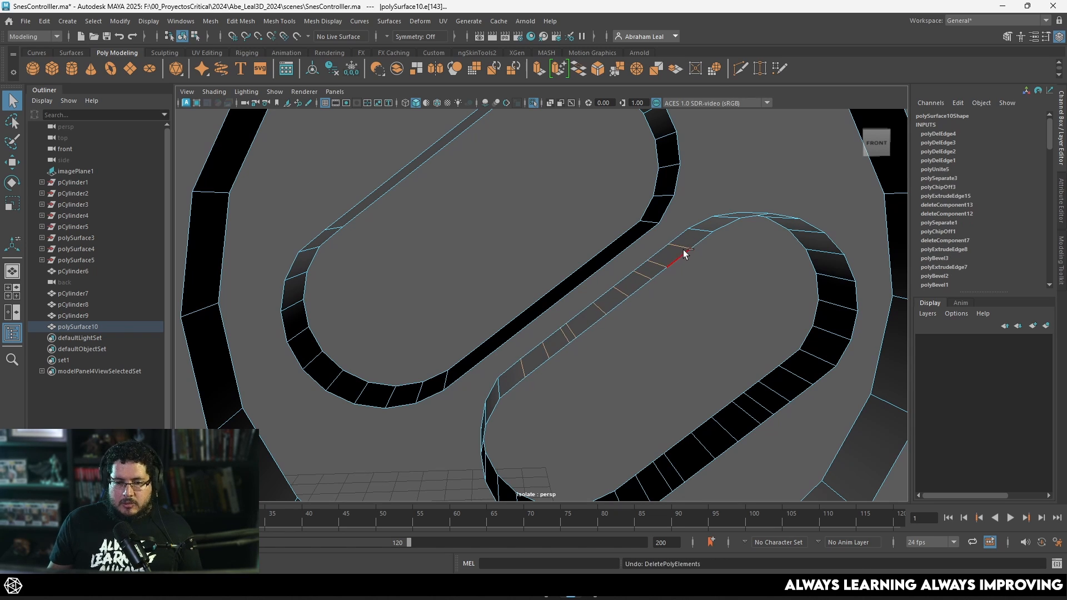
{"action": "key", "text": "ctrl+Delete"}
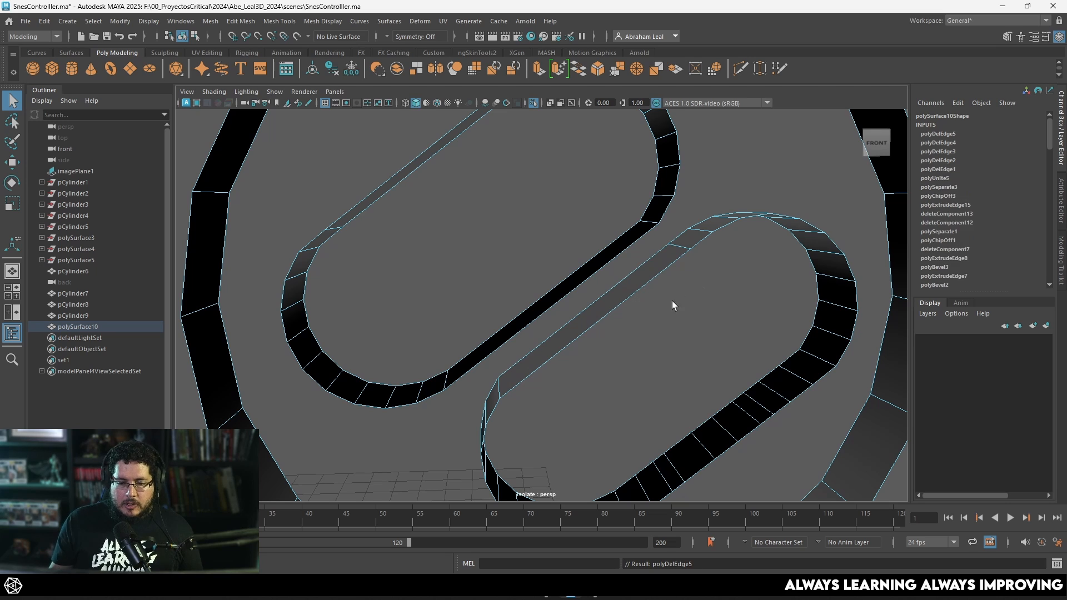
{"action": "left_click_drag", "start_coordinate": [672, 301], "coordinate": [592, 411], "text": "alt"}
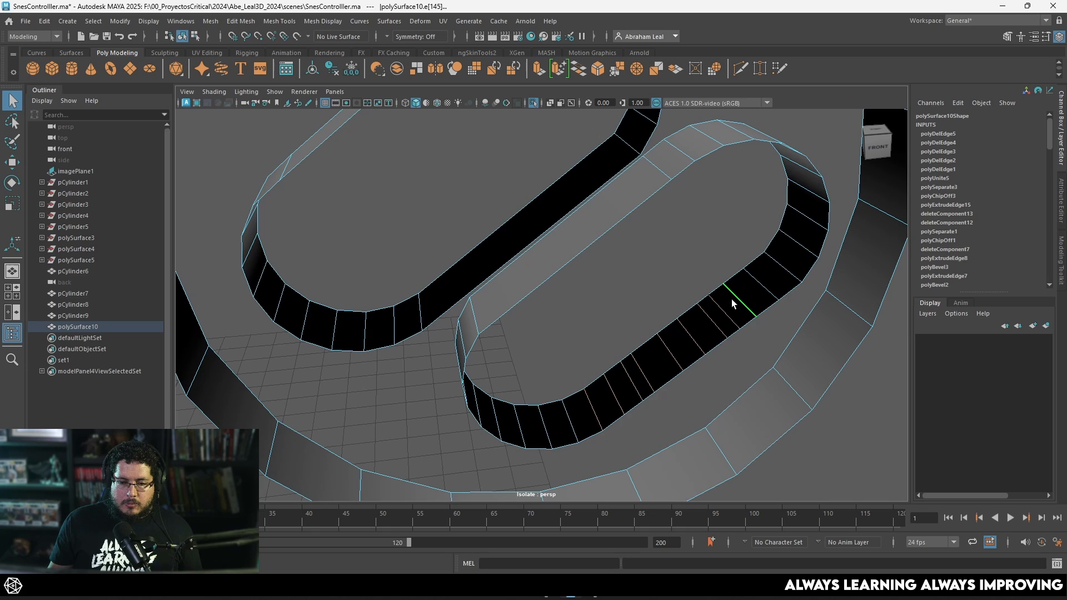
{"action": "left_click_drag", "start_coordinate": [731, 299], "coordinate": [593, 428], "text": "alt"}
{"action": "key", "text": "ctrl+Delete"}
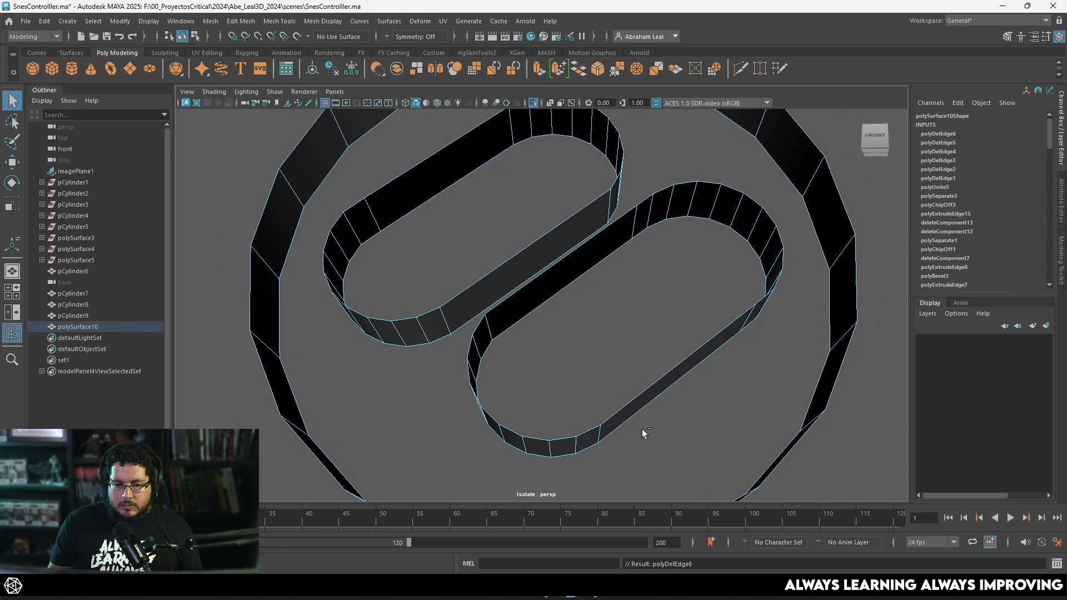
Extrude the front border edge loop of the upper-left capsule wall outward by 0.186 to form a flat rim
{"action": "left_click_drag", "start_coordinate": [682, 363], "coordinate": [646, 233], "text": "alt"}
{"action": "left_click_drag", "start_coordinate": [600, 159], "coordinate": [602, 244], "text": "alt"}
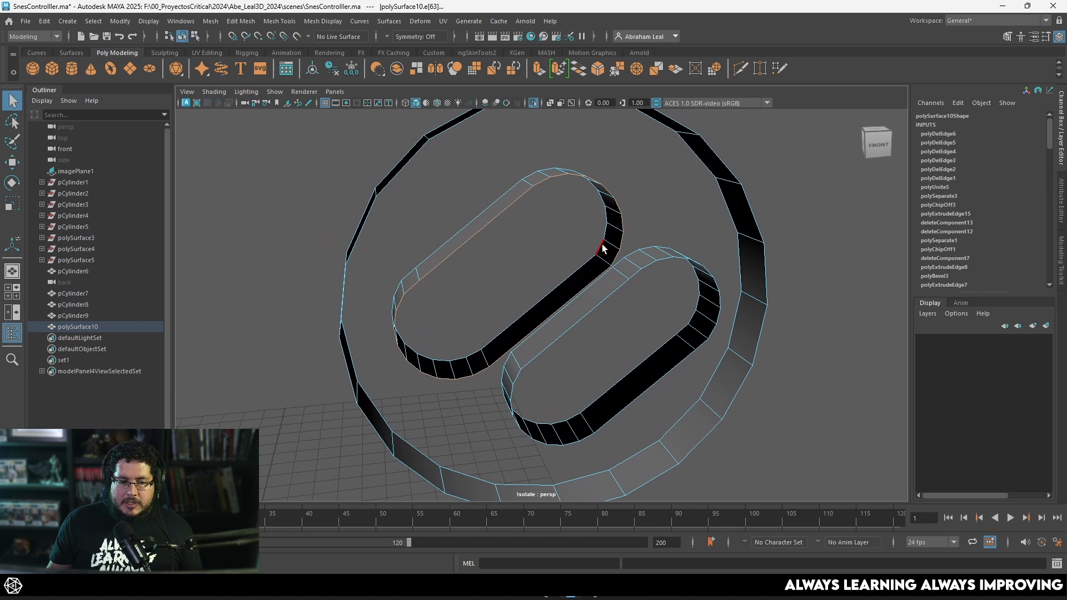
{"action": "key", "text": "ctrl+e"}
{"action": "left_click_drag", "start_coordinate": [620, 204], "coordinate": [656, 185]}
{"action": "left_click_drag", "start_coordinate": [653, 245], "coordinate": [621, 214], "text": "alt"}
{"action": "right_click_drag", "start_coordinate": [616, 273], "coordinate": [639, 296], "text": "alt"}
{"action": "left_click_drag", "start_coordinate": [639, 296], "coordinate": [660, 288], "text": "alt"}
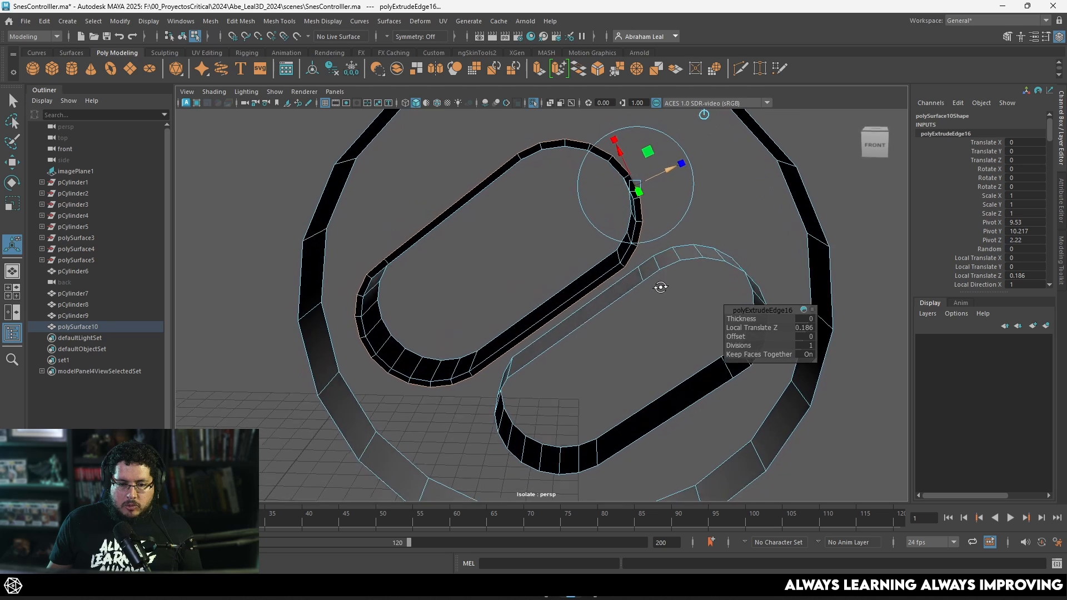
Extrude the front border edge loop of the lower-right capsule wall outward by 0.175
{"action": "double_click", "coordinate": [667, 269]}
{"action": "key", "text": "ctrl+e"}
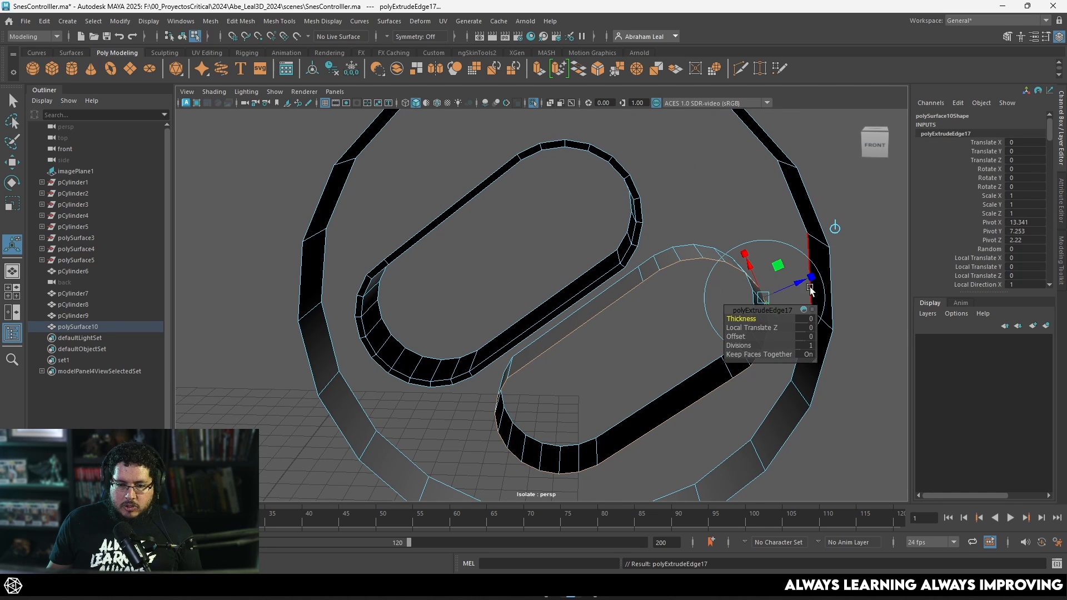
{"action": "left_click_drag", "start_coordinate": [811, 277], "coordinate": [807, 278]}
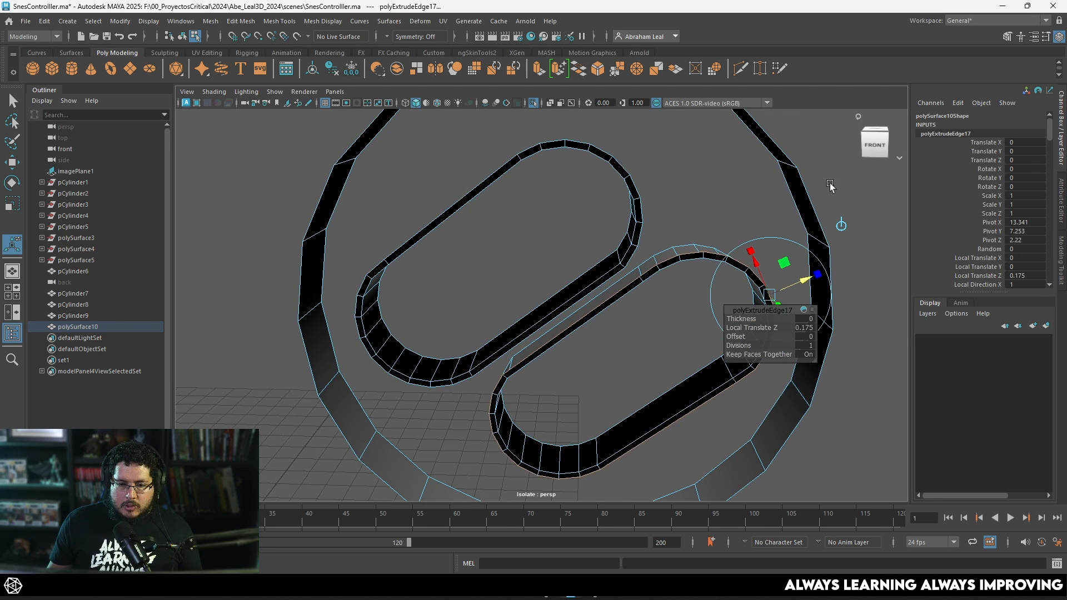
Extrude the front border edge loop of the large circular wall inward by 0.245
{"action": "double_click", "coordinate": [812, 188]}
{"action": "key", "text": "ctrl+e"}
{"action": "left_click_drag", "start_coordinate": [780, 224], "coordinate": [775, 226]}
{"action": "left_click_drag", "start_coordinate": [655, 207], "coordinate": [577, 199], "text": "alt"}
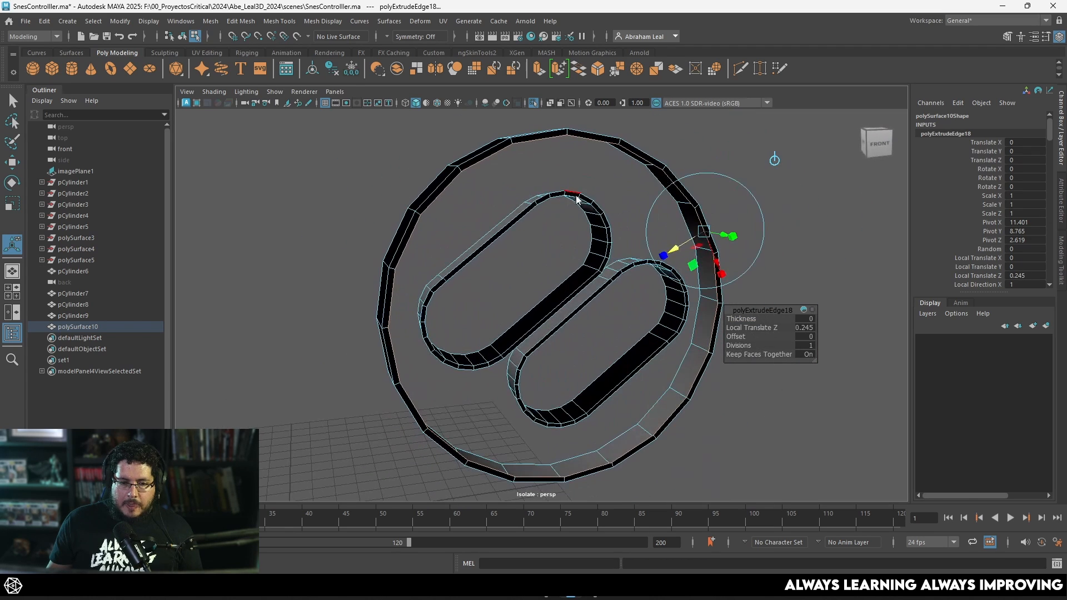
Delete the original wall faces of the circle and both capsules, keeping only the three newly extruded flat rings
{"action": "key", "text": "q"}
{"action": "key", "text": "F11"}
{"action": "left_click", "coordinate": [553, 139]}
{"action": "double_click", "coordinate": [569, 137], "text": "shift"}
{"action": "scroll", "coordinate": [590, 195], "scroll_direction": "up", "scroll_amount": 1}
{"action": "middle_click_drag", "start_coordinate": [590, 196], "coordinate": [587, 238], "text": "alt"}
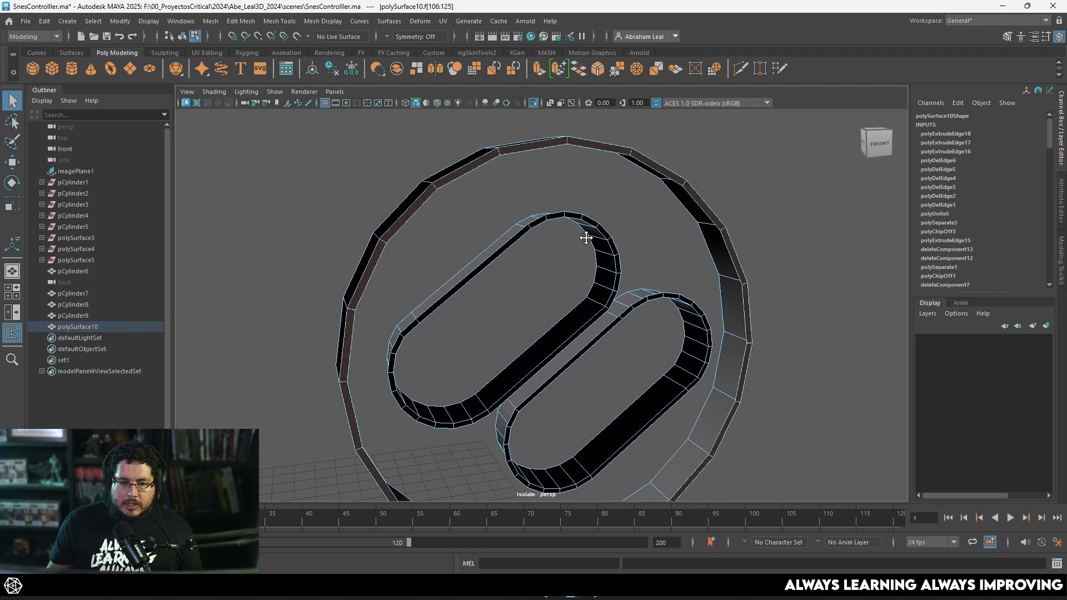
{"action": "scroll", "coordinate": [587, 237], "scroll_direction": "up", "scroll_amount": 2}
{"action": "double_click", "coordinate": [651, 166], "text": "shift"}
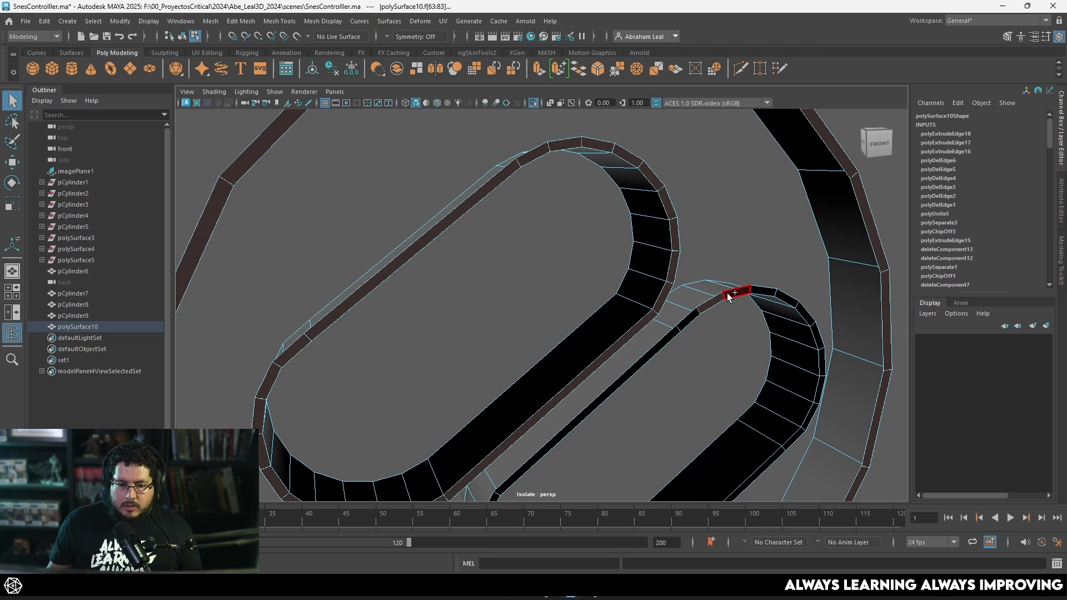
{"action": "double_click", "coordinate": [728, 295], "text": "shift"}
{"action": "scroll", "coordinate": [735, 288], "scroll_direction": "down", "scroll_amount": 5}
{"action": "scroll", "coordinate": [703, 218], "scroll_direction": "down", "scroll_amount": 3}
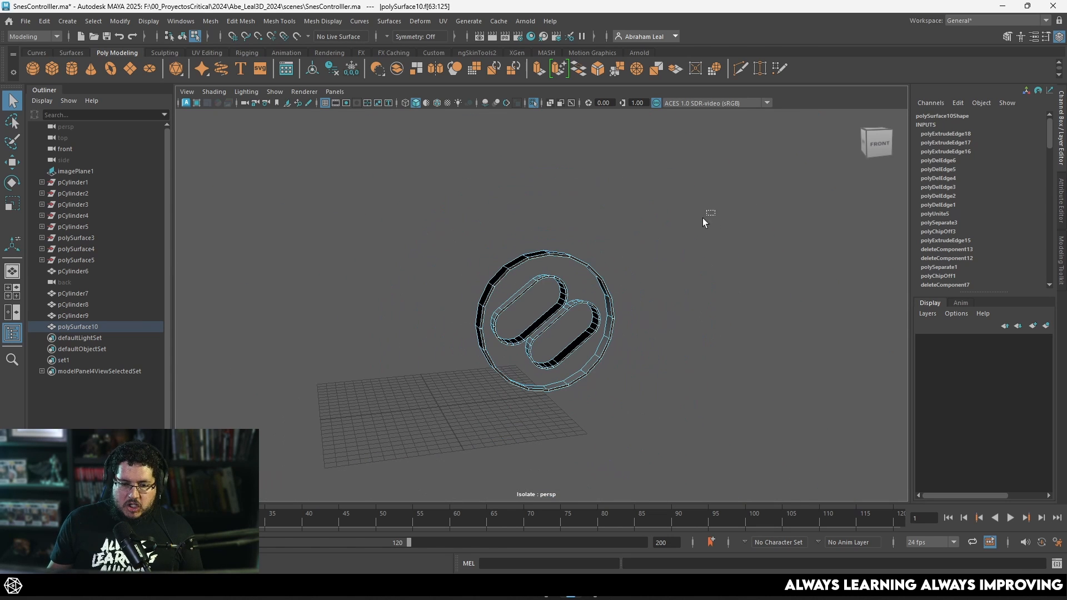
{"action": "left_click_drag", "start_coordinate": [703, 217], "coordinate": [368, 467], "text": "shift"}
{"action": "key", "text": "Delete"}
{"action": "scroll", "coordinate": [553, 255], "scroll_direction": "up", "scroll_amount": 4}
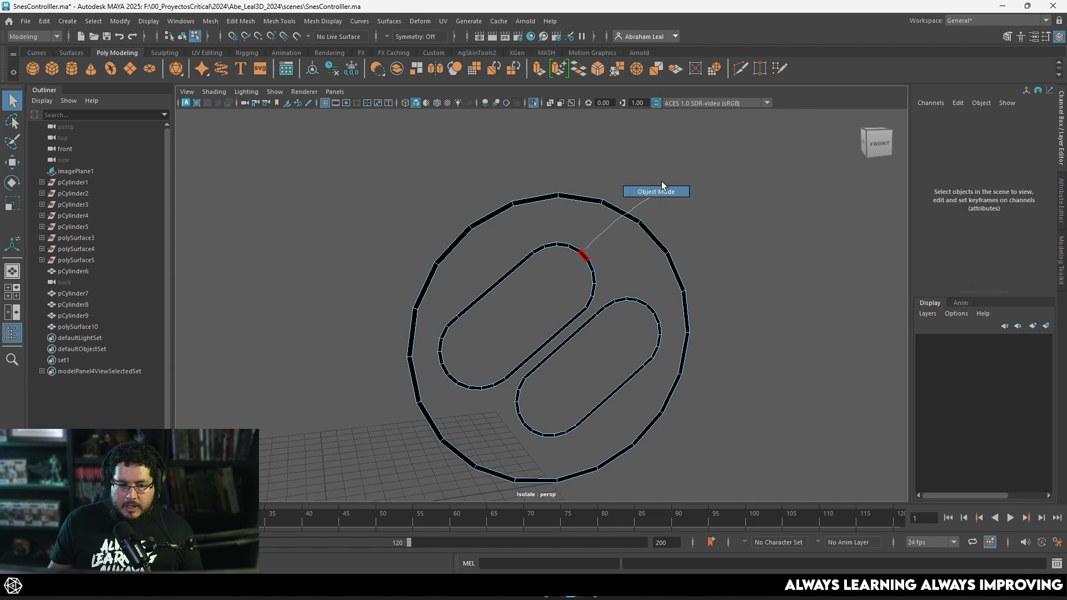
{"action": "right_click_drag", "start_coordinate": [661, 181], "coordinate": [662, 190]}
Show the whole model and compare the smoothed capsule rings with the edges of the button housings
{"action": "scroll", "coordinate": [662, 219], "scroll_direction": "up", "scroll_amount": 2}
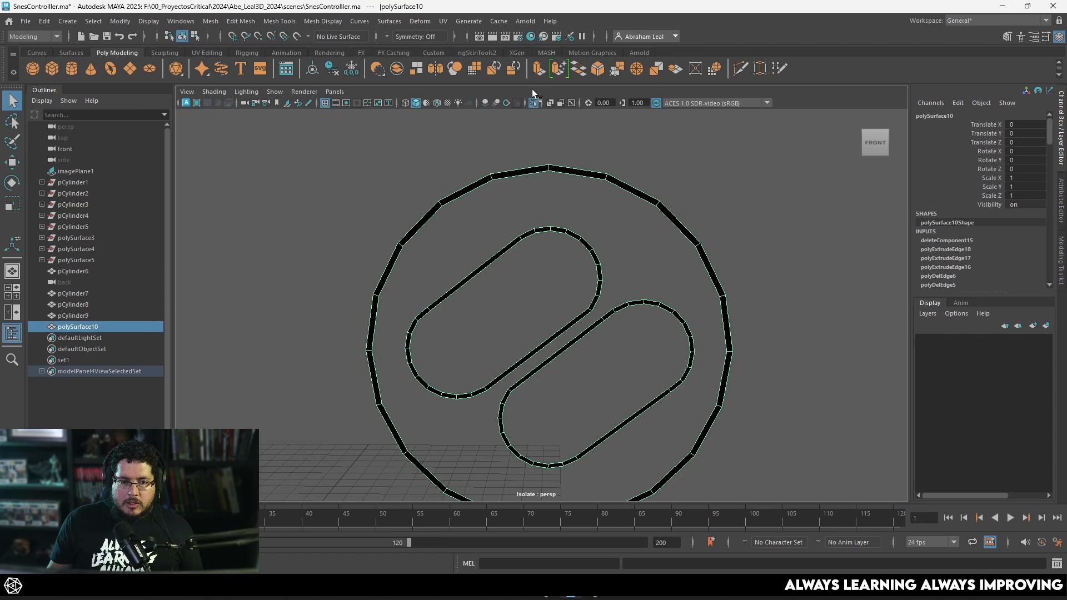
{"action": "left_click", "coordinate": [533, 103]}
{"action": "scroll", "coordinate": [703, 339], "scroll_direction": "up", "scroll_amount": 5}
{"action": "key", "text": "3"}
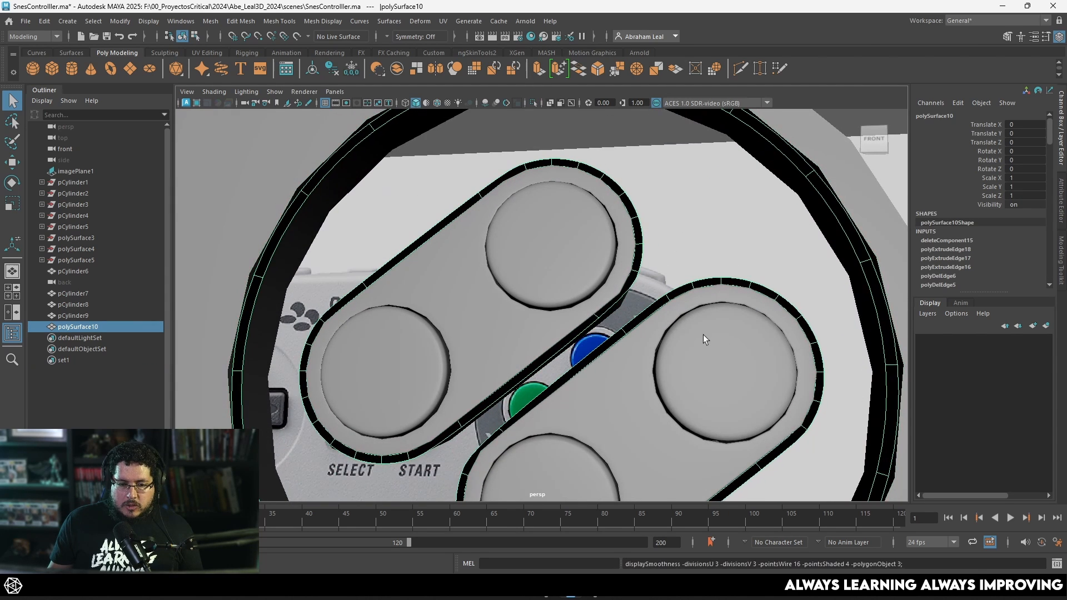
{"action": "scroll", "coordinate": [667, 291], "scroll_direction": "up", "scroll_amount": 5}
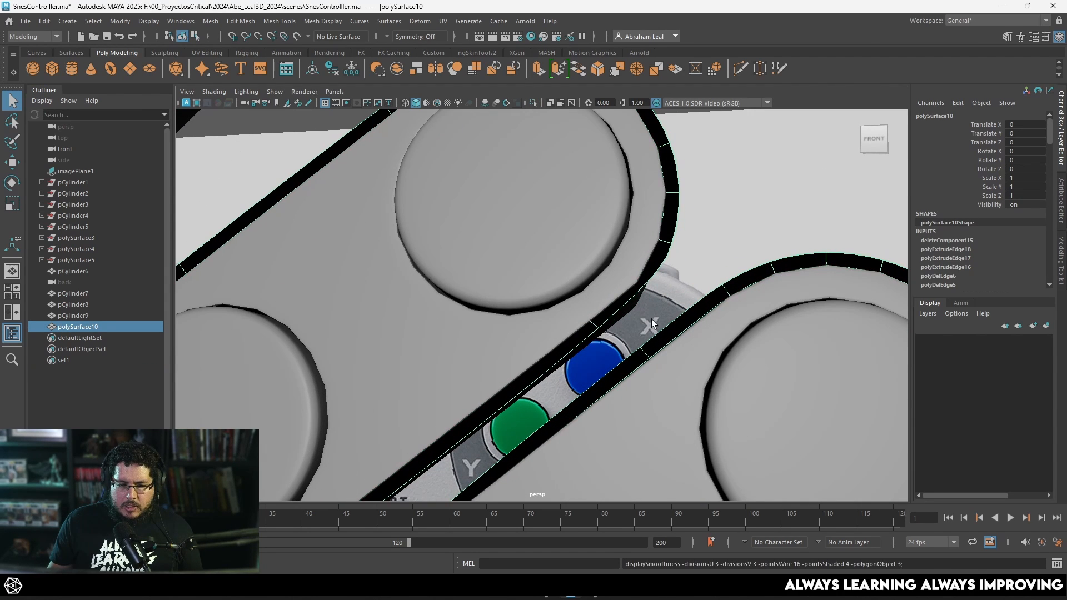
{"action": "left_click", "coordinate": [634, 254]}
{"action": "left_click_drag", "start_coordinate": [678, 378], "coordinate": [687, 372], "text": "alt"}
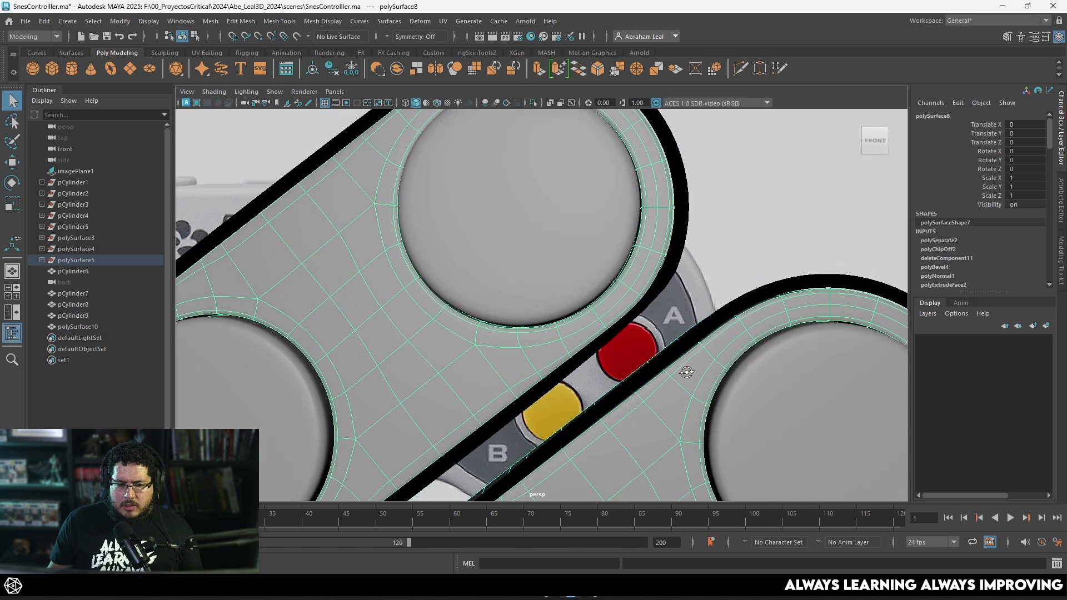
{"action": "left_click", "coordinate": [675, 248]}
{"action": "left_click_drag", "start_coordinate": [673, 251], "coordinate": [623, 319], "text": "alt"}
{"action": "key", "text": "1"}
{"action": "scroll", "coordinate": [578, 302], "scroll_direction": "down", "scroll_amount": 4}
{"action": "left_click_drag", "start_coordinate": [587, 351], "coordinate": [576, 310], "text": "alt"}
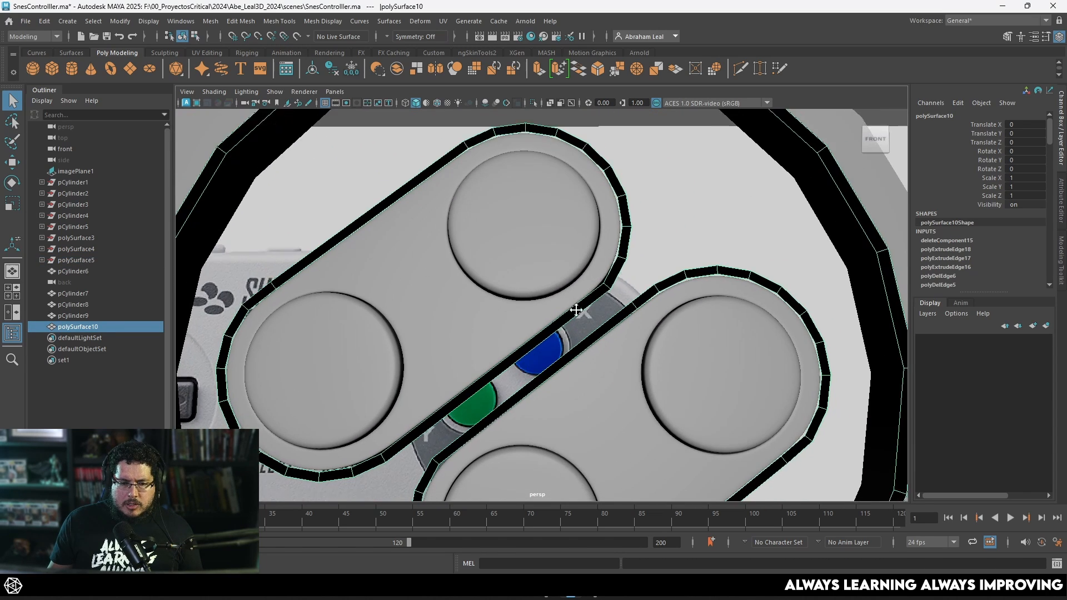
Cut support edges across both capsule rings' facing straight sides near the upper-right end, and across the lower-right ring's inner side near its lower-left end
{"action": "scroll", "coordinate": [577, 310], "scroll_direction": "up", "scroll_amount": 4}
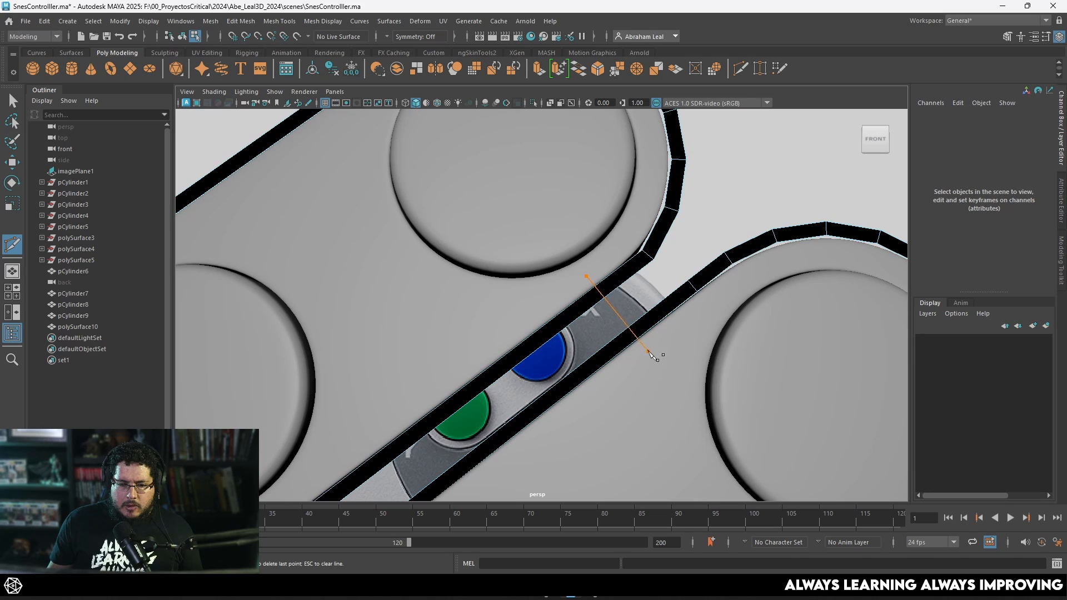
{"action": "key", "text": "3"}
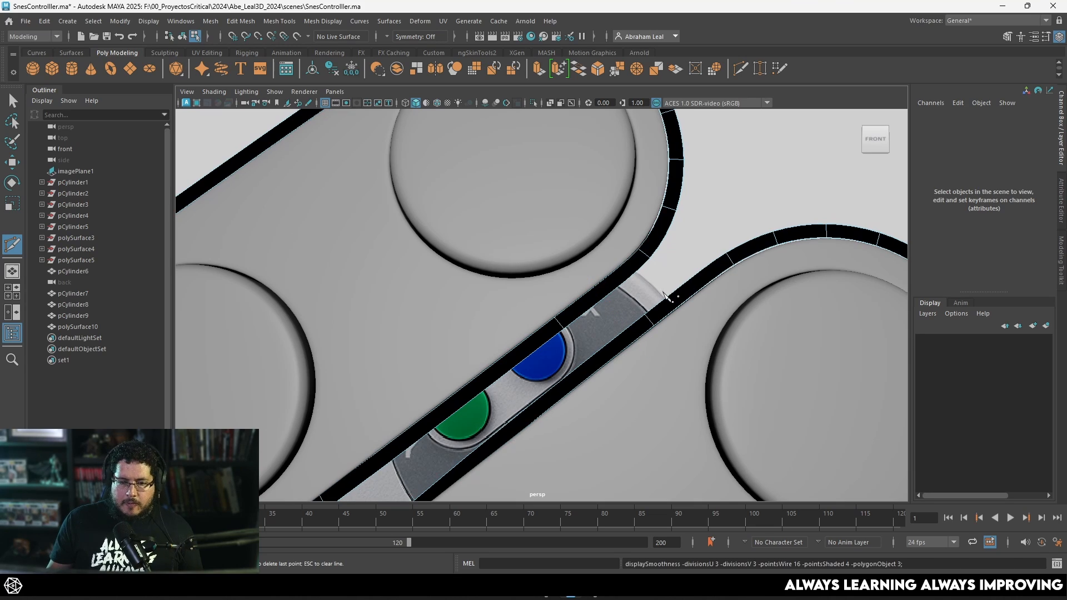
{"action": "scroll", "coordinate": [611, 291], "scroll_direction": "down", "scroll_amount": 5}
{"action": "left_click_drag", "start_coordinate": [578, 342], "coordinate": [565, 323], "text": "alt"}
{"action": "scroll", "coordinate": [553, 318], "scroll_direction": "up", "scroll_amount": 2}
{"action": "scroll", "coordinate": [446, 328], "scroll_direction": "up", "scroll_amount": 5}
{"action": "key", "text": "1"}
{"action": "left_click", "coordinate": [317, 388]}
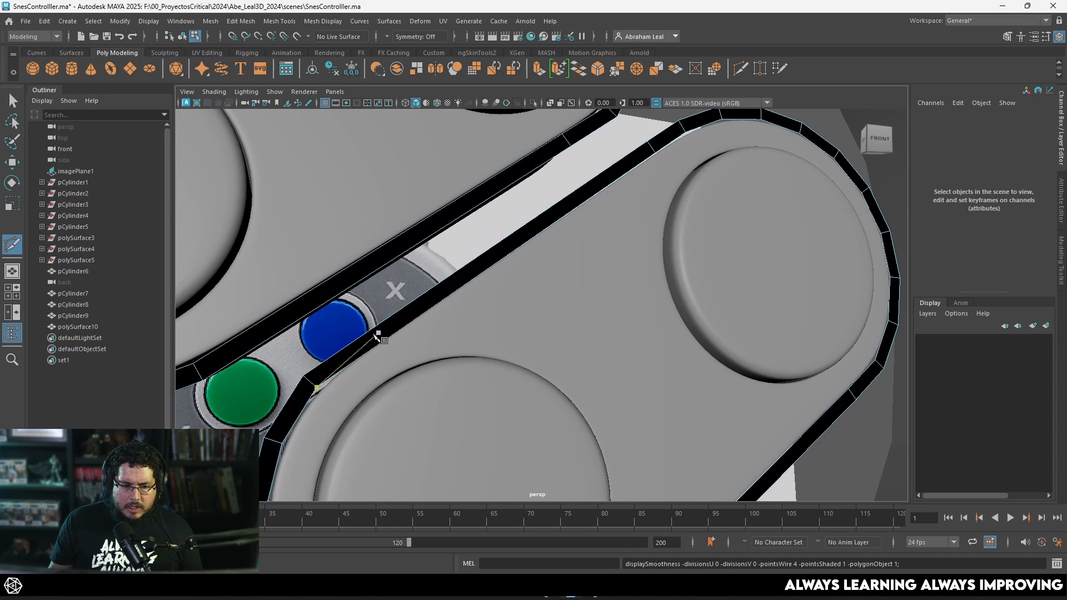
{"action": "left_click", "coordinate": [408, 366]}
{"action": "middle_click_drag", "start_coordinate": [409, 367], "coordinate": [435, 263], "text": "alt"}
{"action": "scroll", "coordinate": [454, 337], "scroll_direction": "down", "scroll_amount": 1}
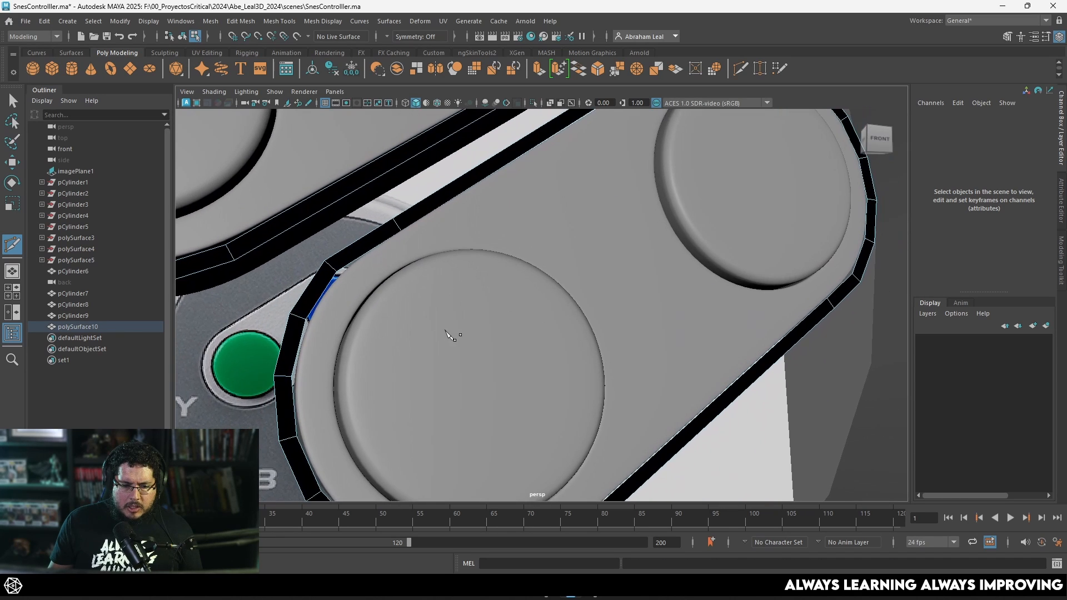
Cut support edges across the outer straight side of the lower-right capsule ring near both of its rounded ends
{"action": "left_click_drag", "start_coordinate": [454, 337], "coordinate": [451, 297], "text": "alt"}
{"action": "scroll", "coordinate": [452, 297], "scroll_direction": "down", "scroll_amount": 1}
{"action": "left_click", "coordinate": [509, 385]}
{"action": "left_click_drag", "start_coordinate": [539, 374], "coordinate": [538, 381], "text": "alt"}
{"action": "key", "text": "3"}
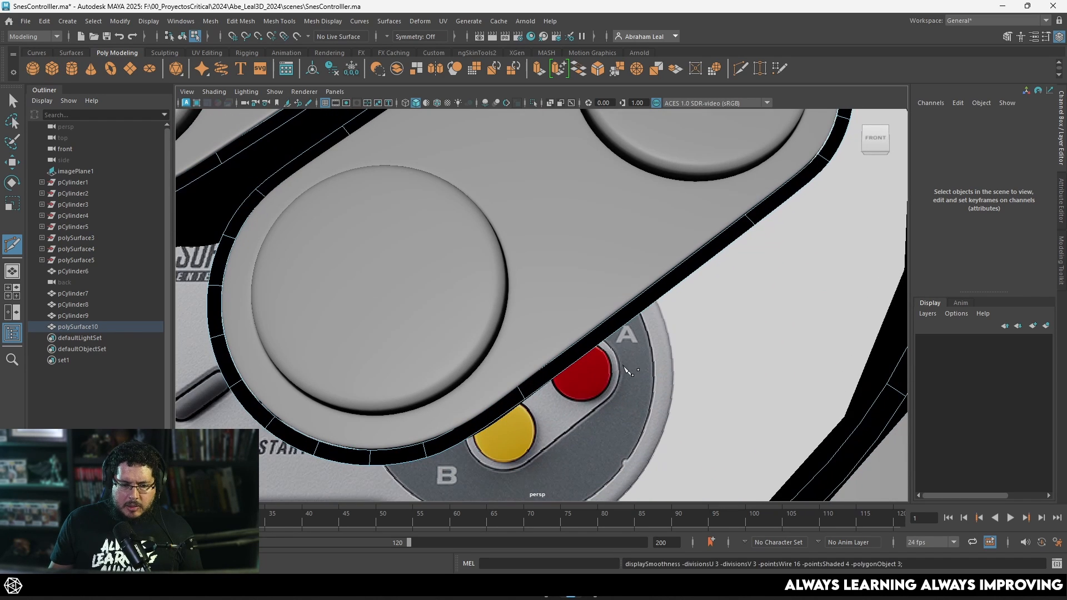
{"action": "key", "text": "1"}
{"action": "left_click", "coordinate": [520, 383], "text": "ctrl"}
{"action": "middle_click_drag", "start_coordinate": [794, 323], "coordinate": [732, 365], "text": "alt"}
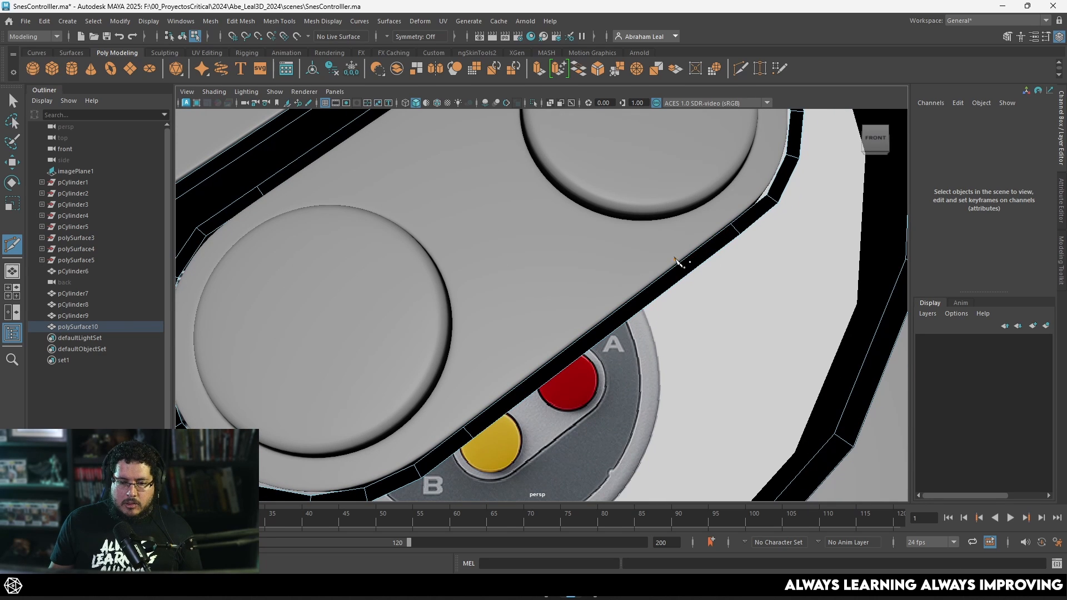
{"action": "key", "text": "3"}
{"action": "scroll", "coordinate": [679, 275], "scroll_direction": "down", "scroll_amount": 3}
{"action": "left_click_drag", "start_coordinate": [561, 248], "coordinate": [554, 286], "text": "alt"}
{"action": "key", "text": "1"}
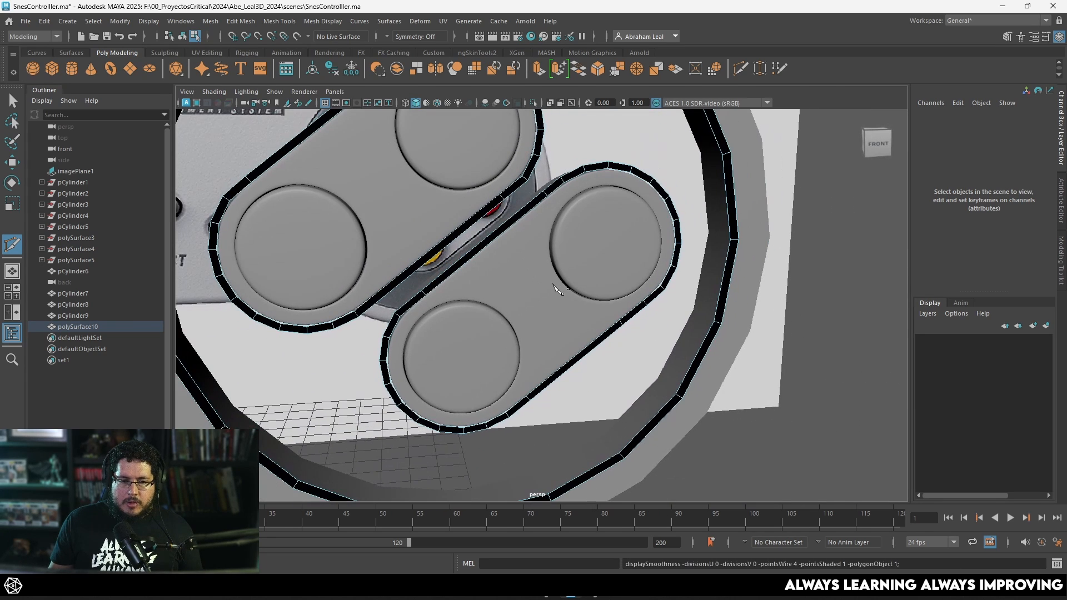
Cut support edges across the outer straight side of the upper-left capsule ring near both of its rounded ends
{"action": "middle_click_drag", "start_coordinate": [558, 289], "coordinate": [572, 340], "text": "alt"}
{"action": "left_click", "coordinate": [277, 207]}
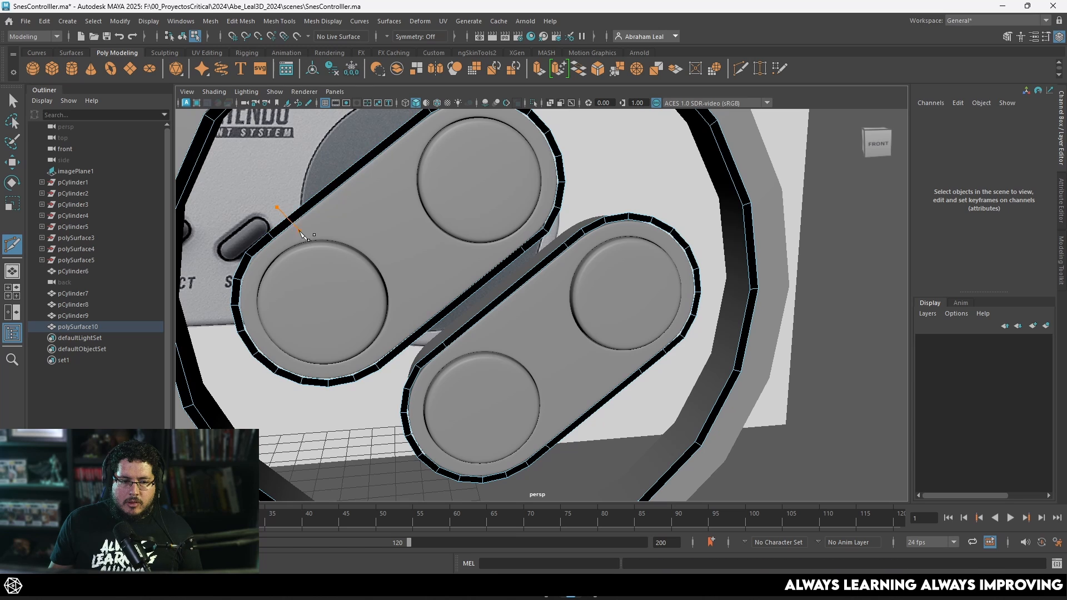
{"action": "left_click_drag", "start_coordinate": [299, 232], "coordinate": [306, 236]}
{"action": "middle_click_drag", "start_coordinate": [430, 205], "coordinate": [413, 242], "text": "alt"}
{"action": "key", "text": "3"}
{"action": "key", "text": "1"}
{"action": "left_click_drag", "start_coordinate": [372, 166], "coordinate": [376, 177]}
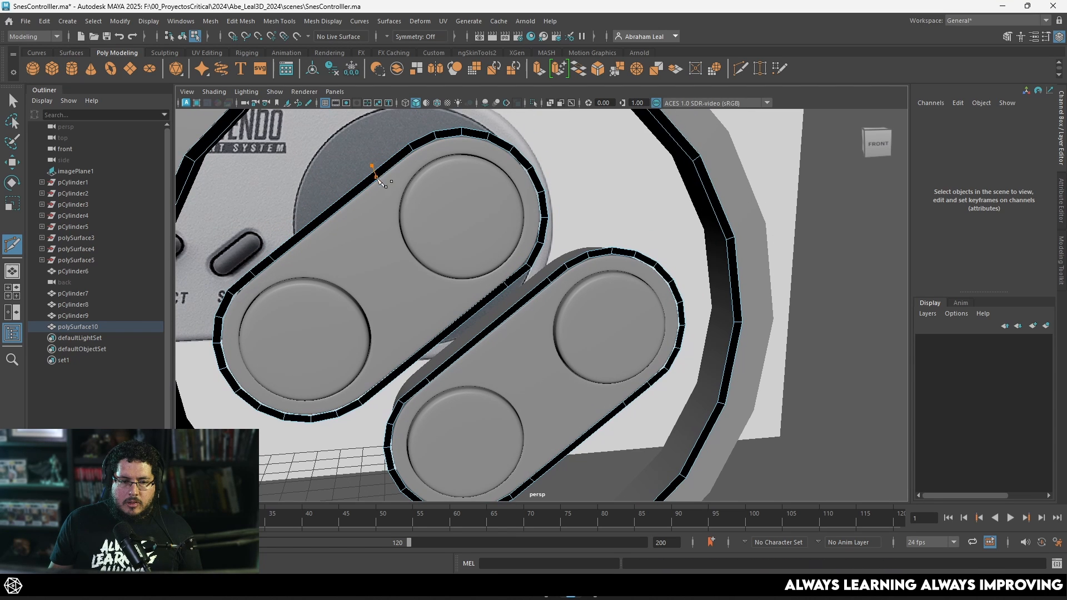
{"action": "key", "text": "3"}
{"action": "left_click_drag", "start_coordinate": [427, 258], "coordinate": [409, 240], "text": "alt"}
{"action": "key", "text": "1"}
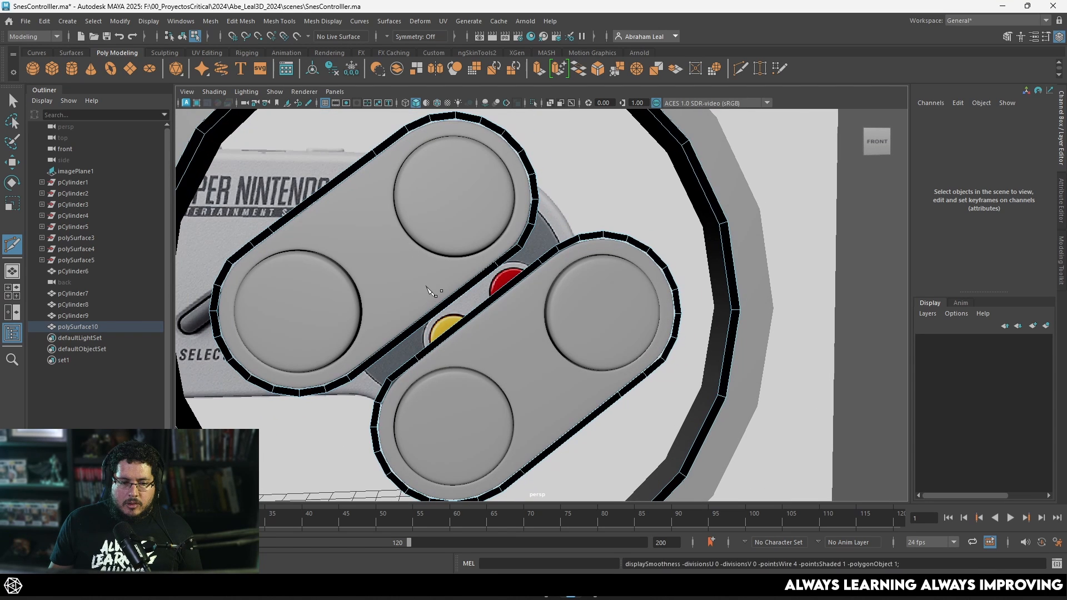
Cut a support edge across the inner straight side of the upper-left capsule ring near its lower-left end
{"action": "key", "text": "3"}
{"action": "key", "text": "1"}
{"action": "left_click", "coordinate": [364, 358]}
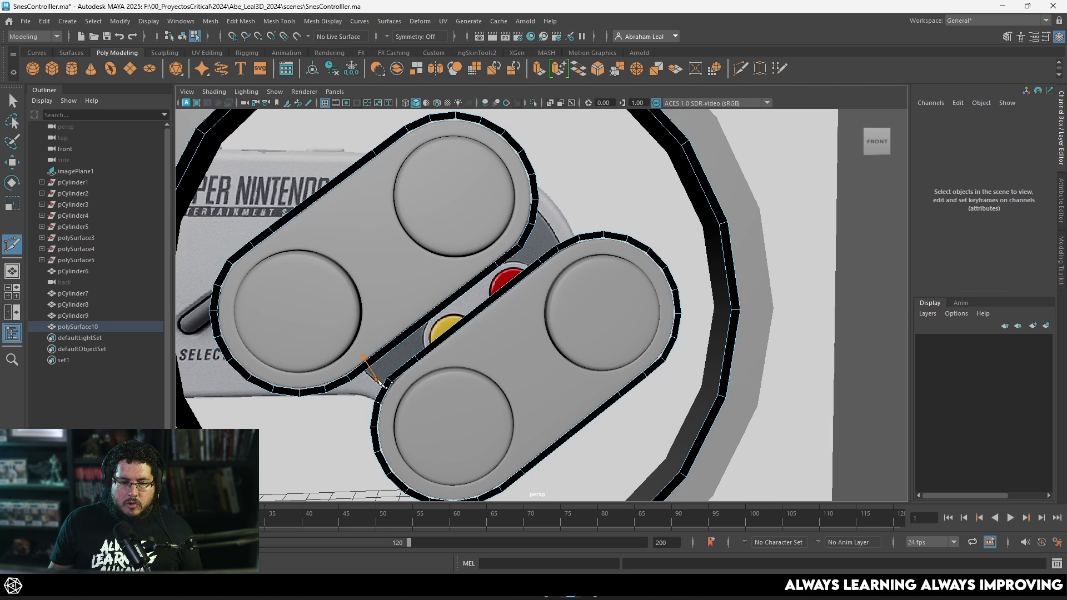
{"action": "scroll", "coordinate": [573, 227], "scroll_direction": "down", "scroll_amount": 5}
{"action": "key", "text": "q"}
Reverse the normals of the combined ring mesh and isolate it in the view
{"action": "right_click_drag", "start_coordinate": [529, 228], "coordinate": [573, 176]}
{"action": "left_click", "coordinate": [319, 20]}
{"action": "left_click", "coordinate": [343, 75]}
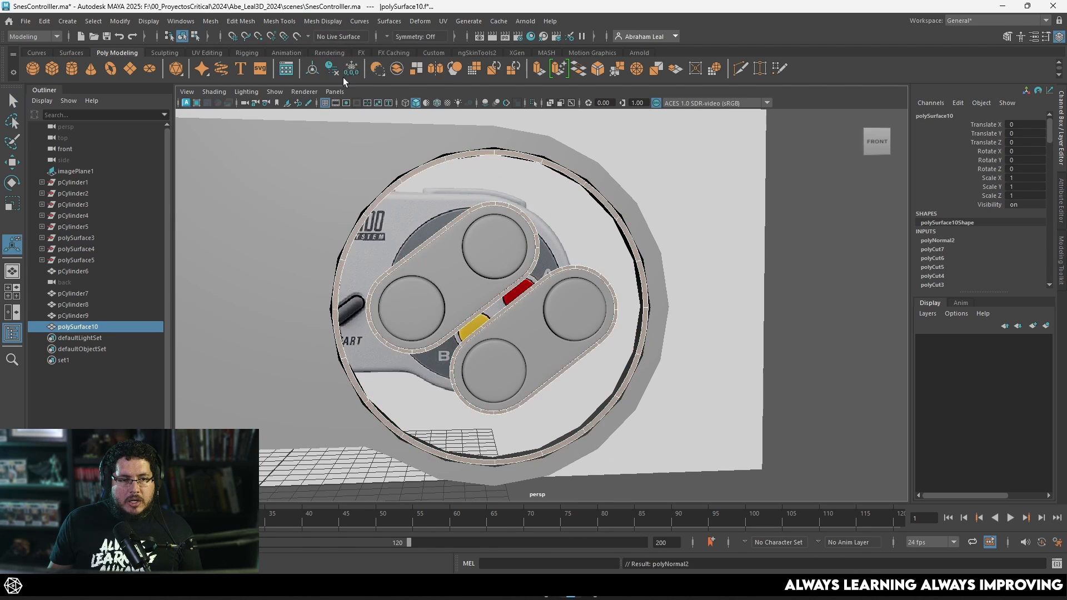
{"action": "left_click", "coordinate": [826, 223]}
{"action": "left_click", "coordinate": [606, 206]}
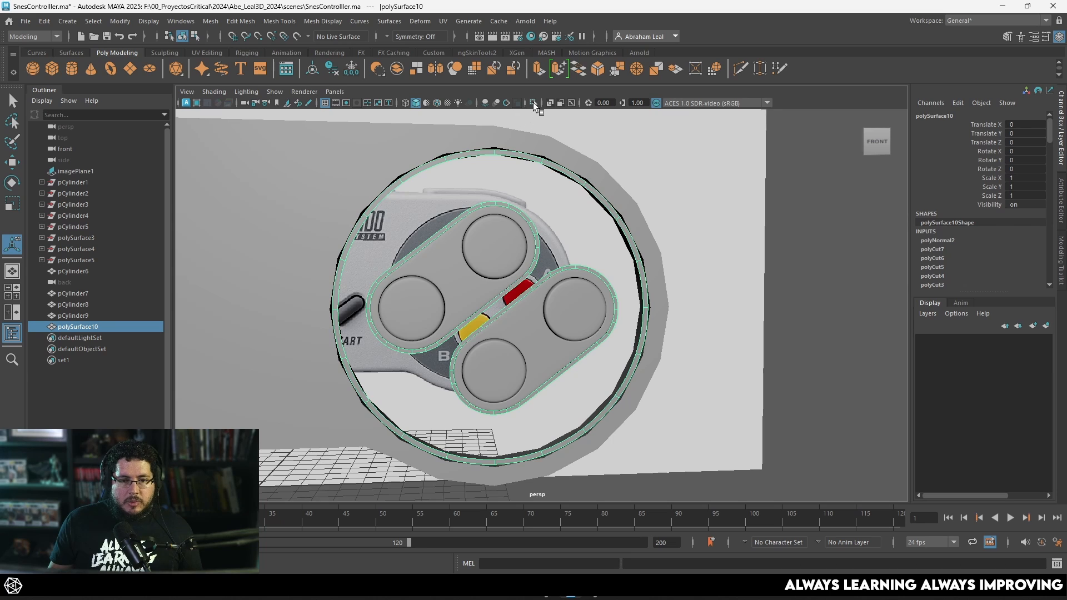
{"action": "left_click", "coordinate": [533, 103]}
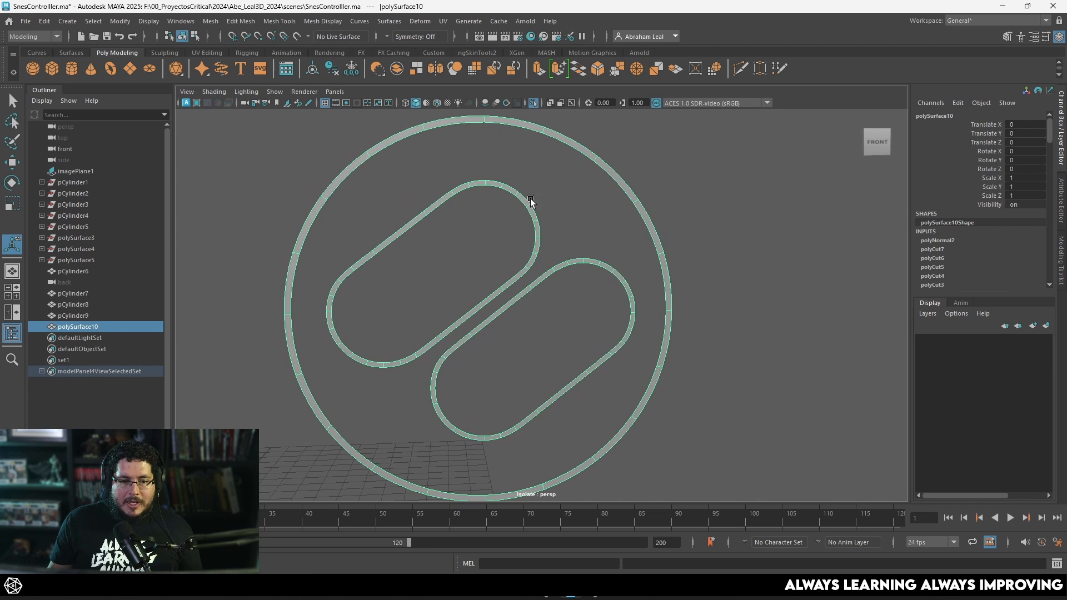
{"action": "scroll", "coordinate": [482, 234], "scroll_direction": "up", "scroll_amount": 3}
{"action": "scroll", "coordinate": [561, 216], "scroll_direction": "down", "scroll_amount": 3}
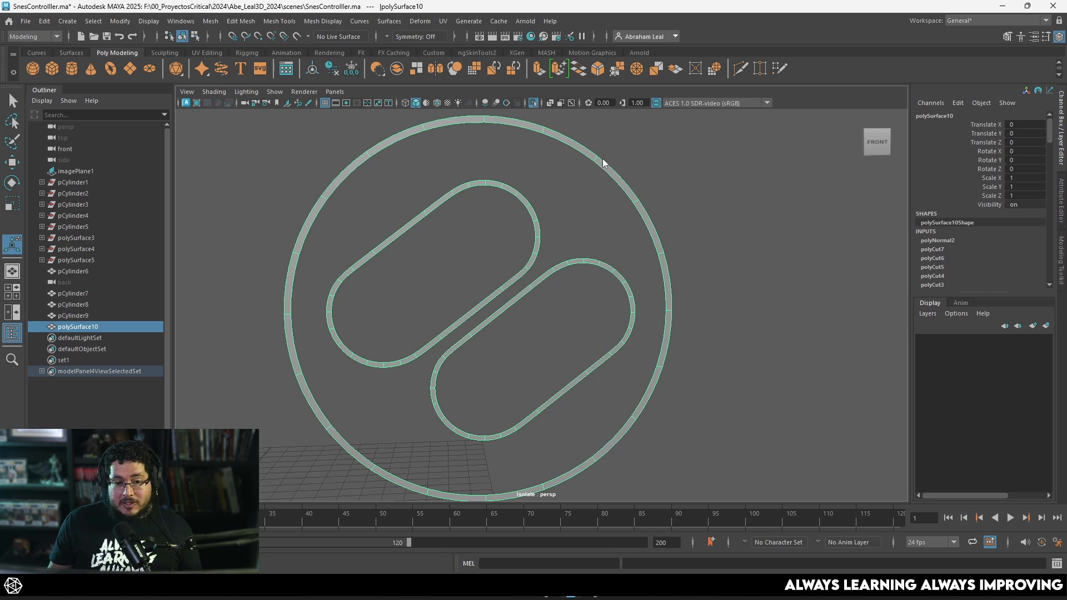
Extrude the inner edge loop of the large circular ring inward by 0.655
{"action": "key", "text": "F10"}
{"action": "double_click", "coordinate": [588, 162]}
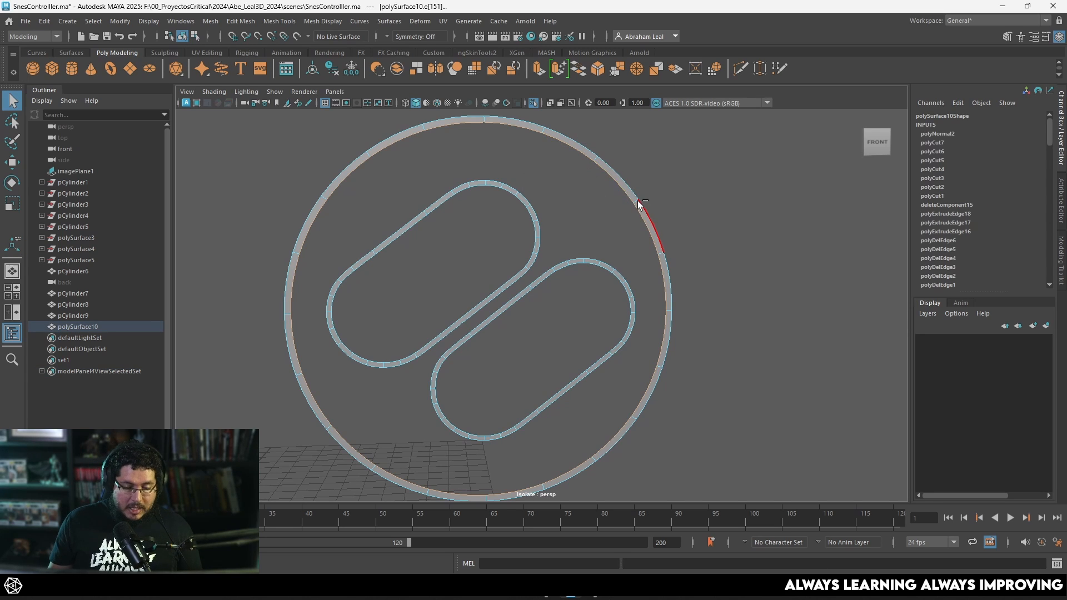
{"action": "key", "text": "ctrl+e"}
{"action": "mouse_move", "coordinate": [622, 241]}
{"action": "left_mouse_down"}
{"action": "mouse_move", "coordinate": [599, 261]}
{"action": "mouse_move", "coordinate": [611, 257]}
{"action": "left_mouse_up"}
Bridge the two capsule rings' facing edges with one face at the lower-left end of the gap between them
{"action": "scroll", "coordinate": [552, 288], "scroll_direction": "up", "scroll_amount": 10}
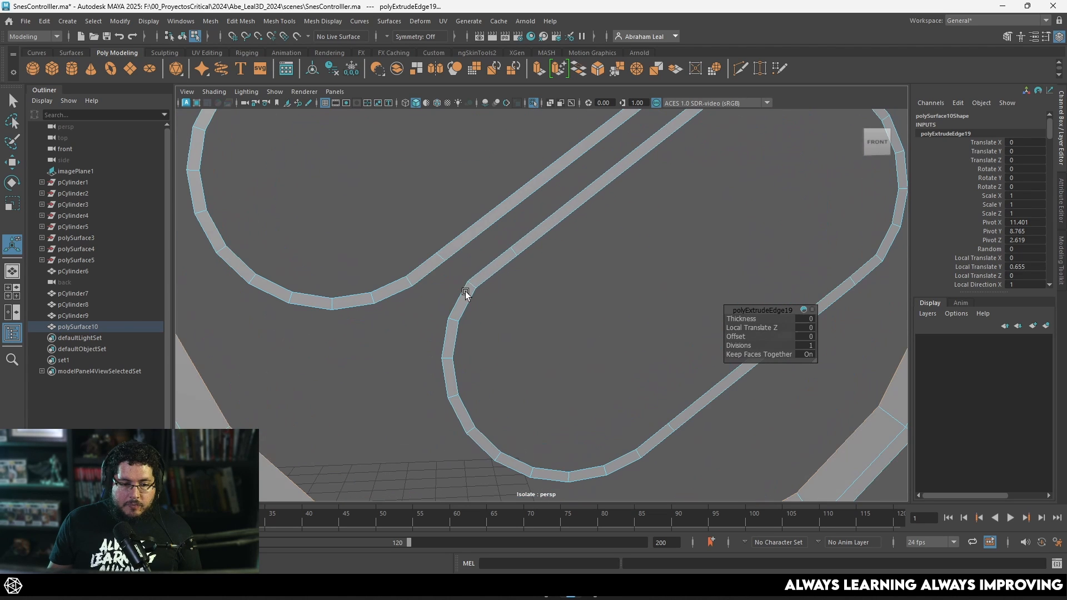
{"action": "key", "text": "q"}
{"action": "left_click", "coordinate": [429, 276]}
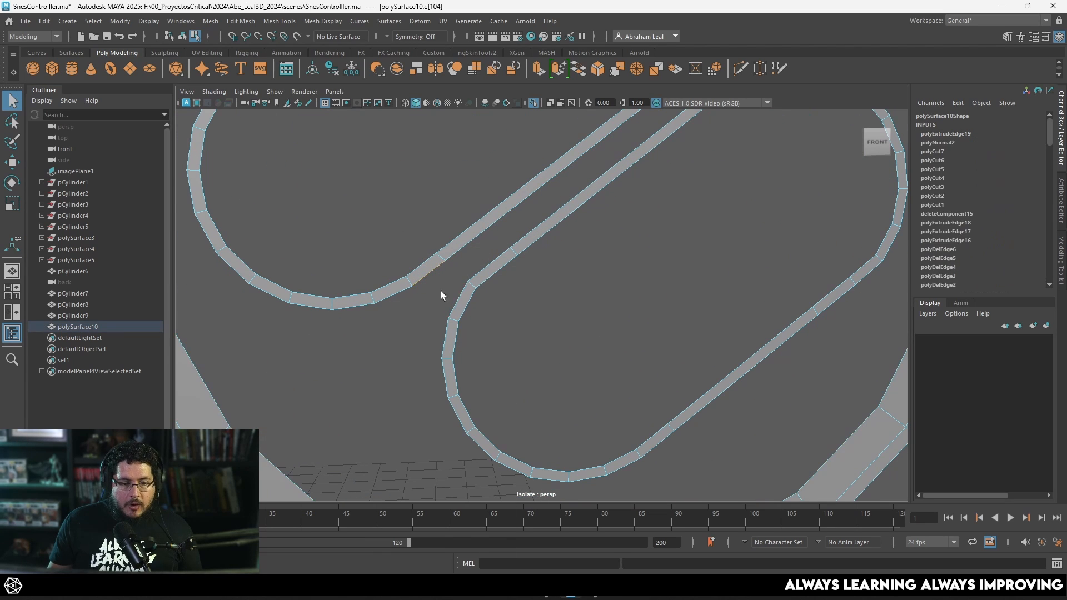
{"action": "left_click", "coordinate": [578, 69]}
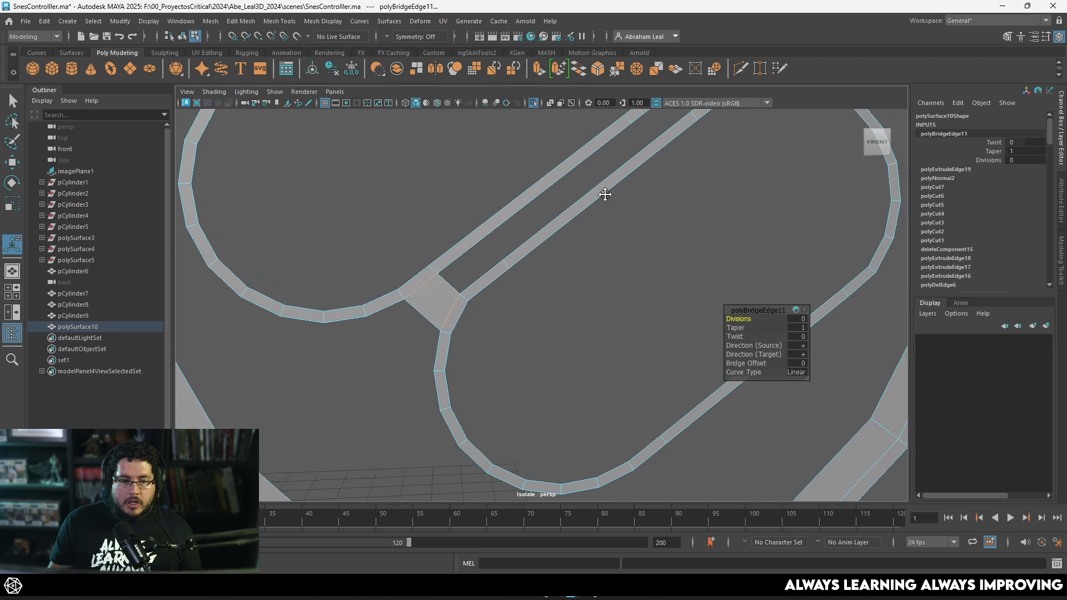
Cut one extra edge across each capsule ring's inner straight side, opposite the existing cross edge of the neighbouring ring
{"action": "middle_click_drag", "start_coordinate": [605, 195], "coordinate": [598, 230], "text": "alt"}
{"action": "scroll", "coordinate": [571, 293], "scroll_direction": "up", "scroll_amount": 3}
{"action": "left_click", "coordinate": [738, 66]}
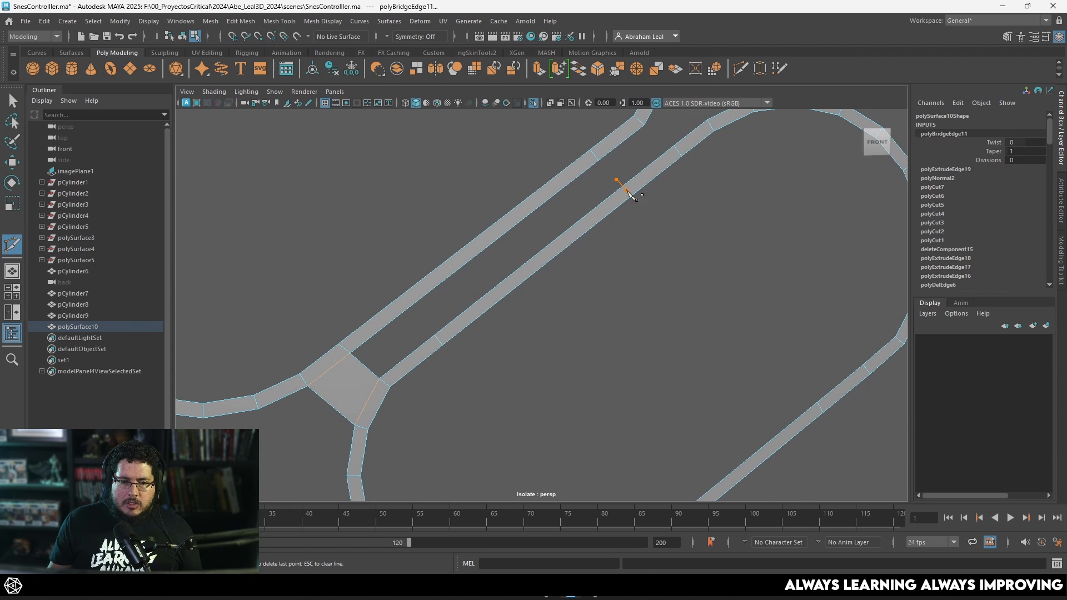
{"action": "left_click_drag", "start_coordinate": [627, 191], "coordinate": [662, 222]}
{"action": "left_click_drag", "start_coordinate": [399, 289], "coordinate": [418, 314]}
{"action": "key", "text": "q"}
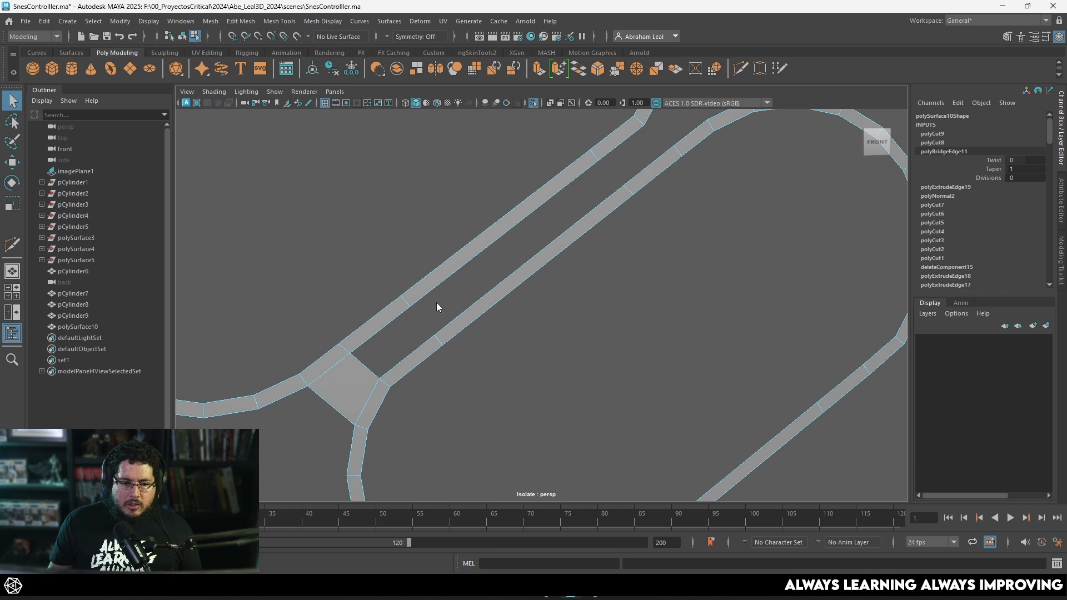
Bridge the facing edges along the two capsule rings' straight sides, closing the narrow gap between them with three faces
{"action": "left_click", "coordinate": [413, 347]}
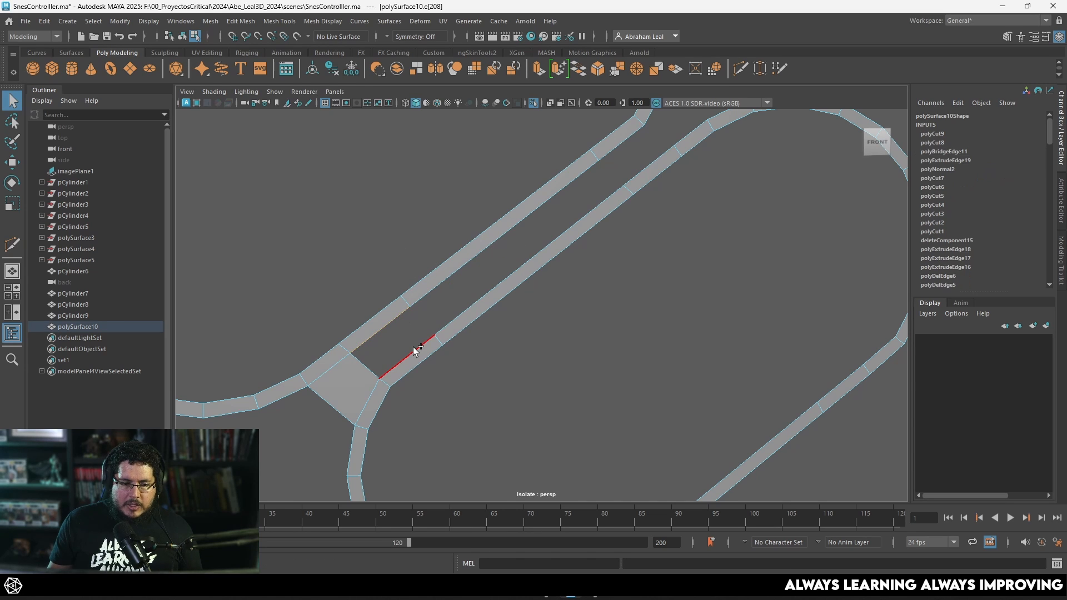
{"action": "left_click", "coordinate": [578, 69]}
{"action": "middle_click_drag", "start_coordinate": [504, 271], "coordinate": [520, 299], "text": "alt"}
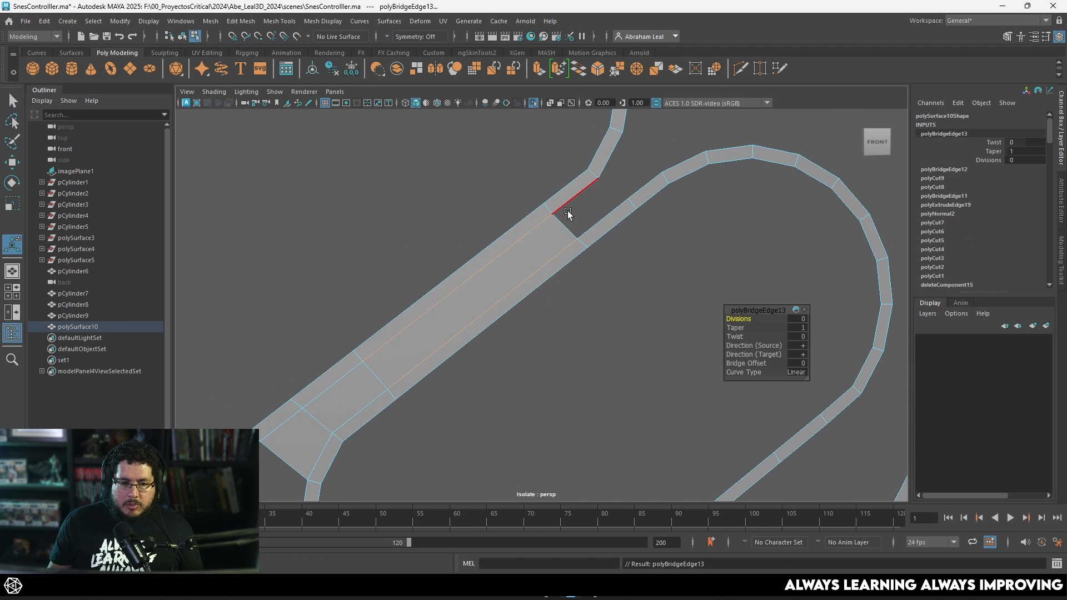
{"action": "left_click", "coordinate": [569, 211]}
{"action": "left_click", "coordinate": [594, 213], "text": "shift"}
{"action": "key", "text": "g"}
Bridge two further pairs of facing capsule-ring edges at the gap's upper-right end, undoing the accidental border fill
{"action": "left_click", "coordinate": [637, 178]}
{"action": "key", "text": "g"}
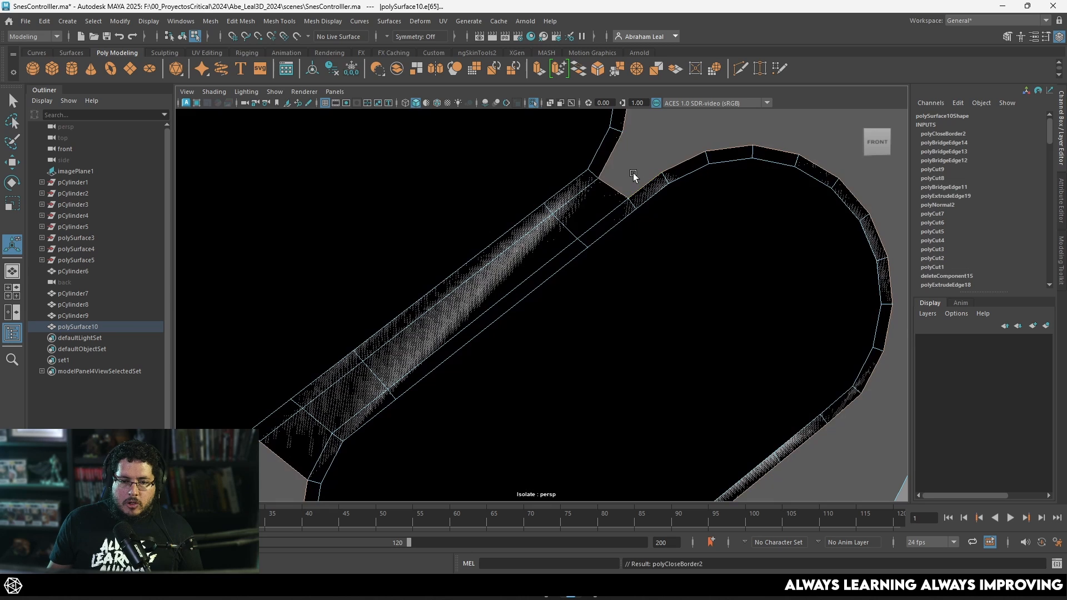
{"action": "key", "text": "ctrl+z"}
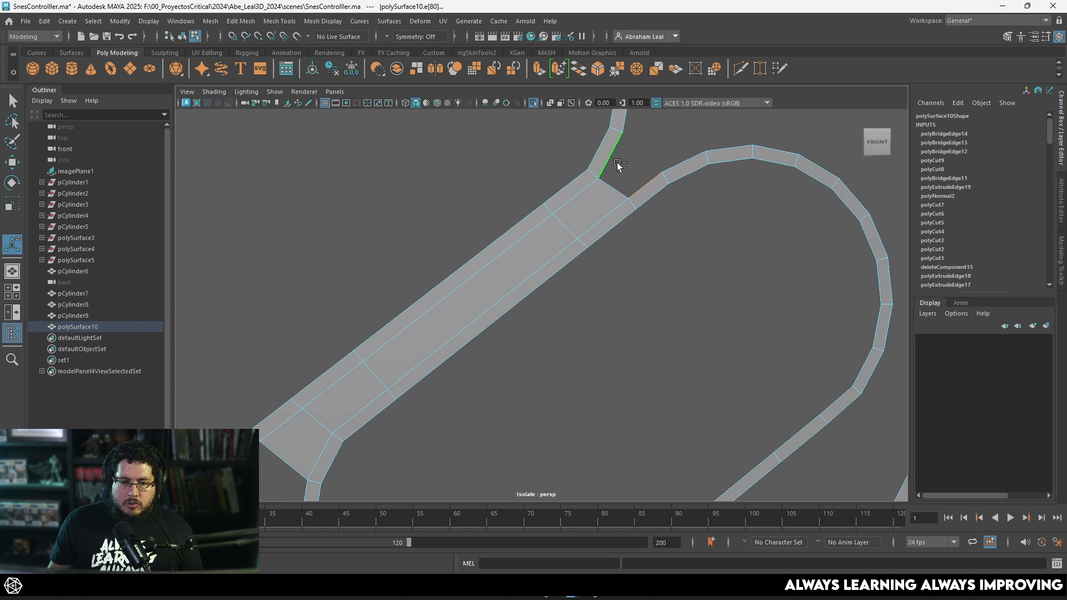
{"action": "middle_click_drag", "start_coordinate": [618, 166], "coordinate": [607, 239], "text": "alt"}
{"action": "key", "text": "g"}
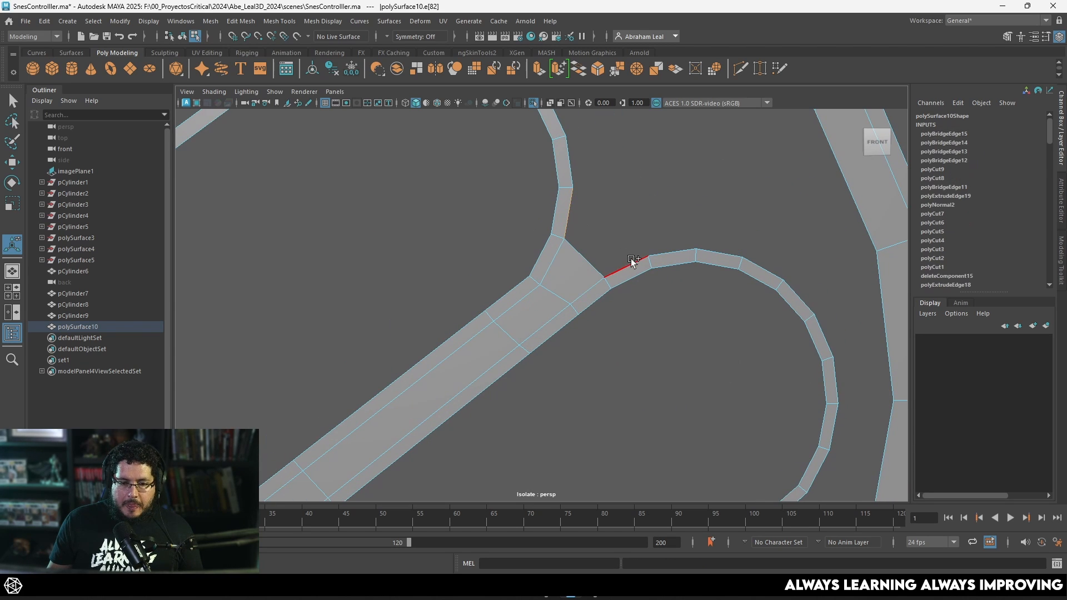
{"action": "key", "text": "g"}
{"action": "scroll", "coordinate": [631, 238], "scroll_direction": "down", "scroll_amount": 6}
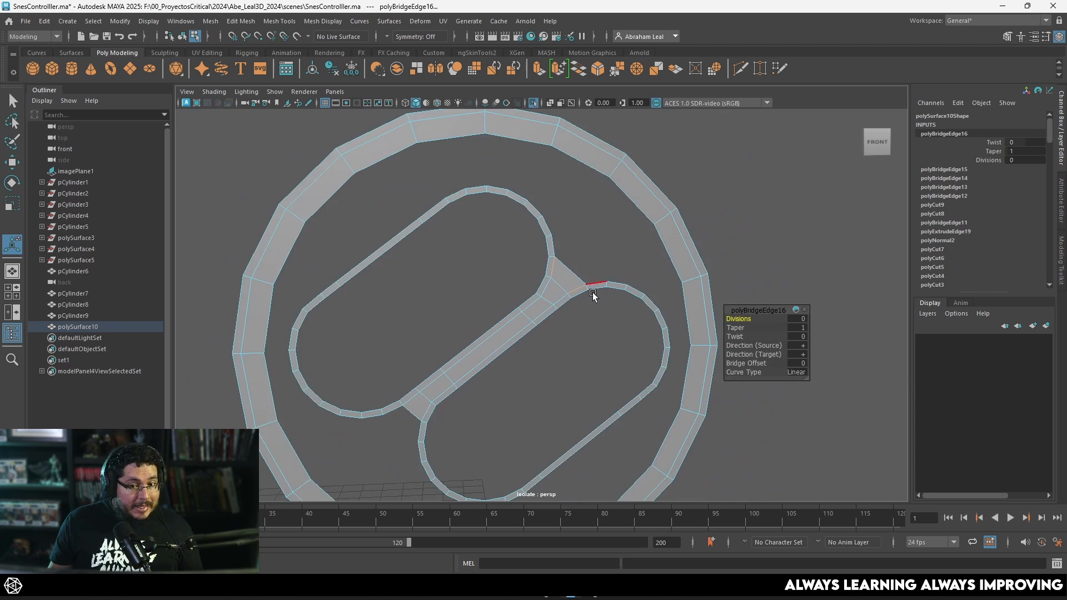
Bridge the next pair of facing capsule-ring edges at the gap's lower-left end
{"action": "scroll", "coordinate": [532, 308], "scroll_direction": "up", "scroll_amount": 5}
{"action": "scroll", "coordinate": [532, 307], "scroll_direction": "up", "scroll_amount": 2}
{"action": "left_click", "coordinate": [436, 239]}
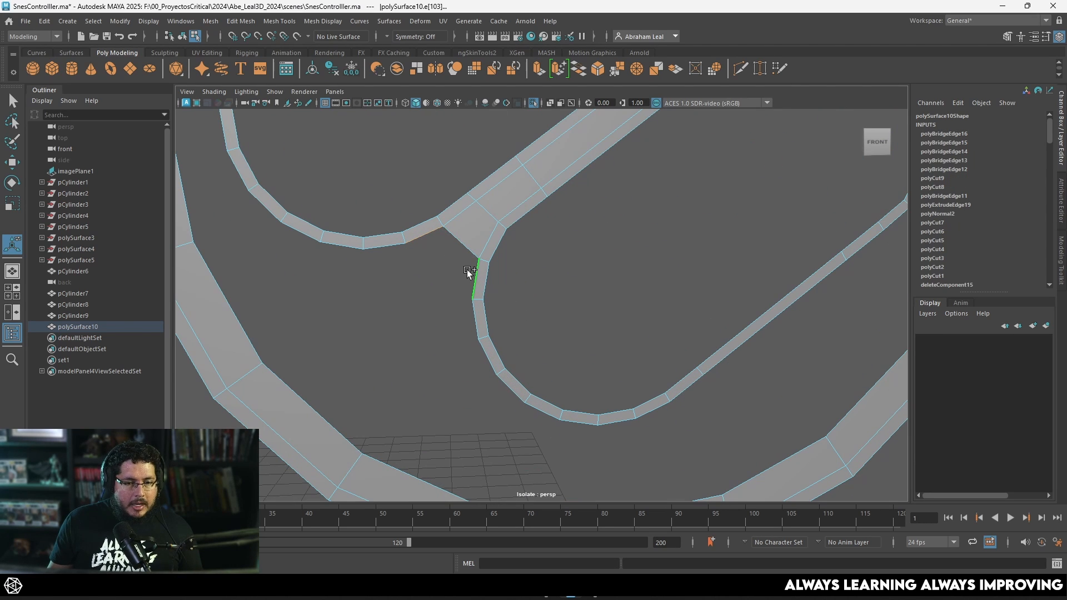
{"action": "left_click", "coordinate": [467, 271], "text": "shift"}
{"action": "key", "text": "g"}
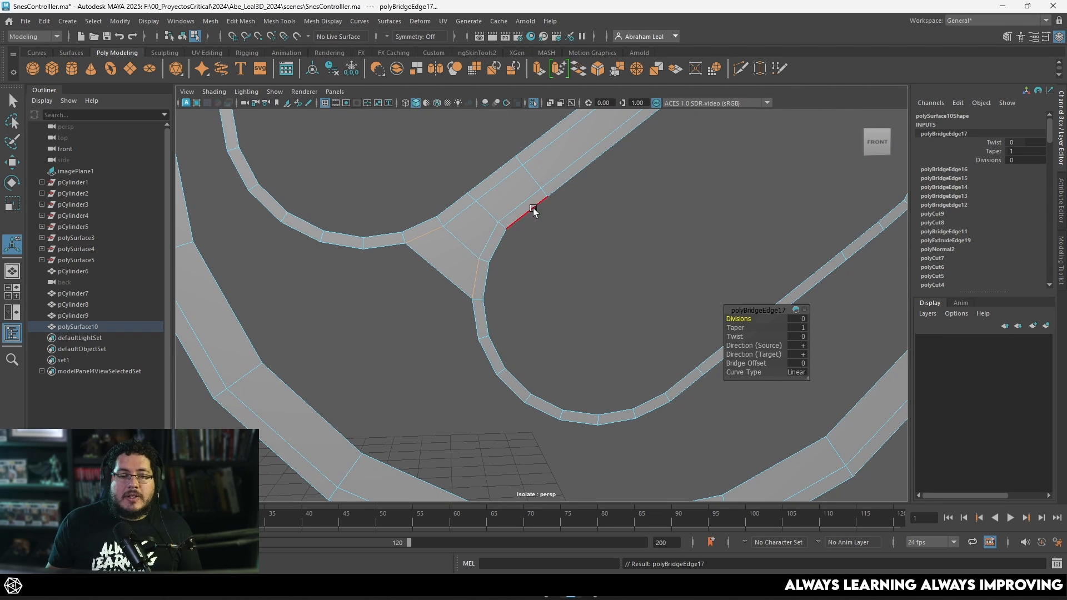
{"action": "scroll", "coordinate": [560, 309], "scroll_direction": "down", "scroll_amount": 6}
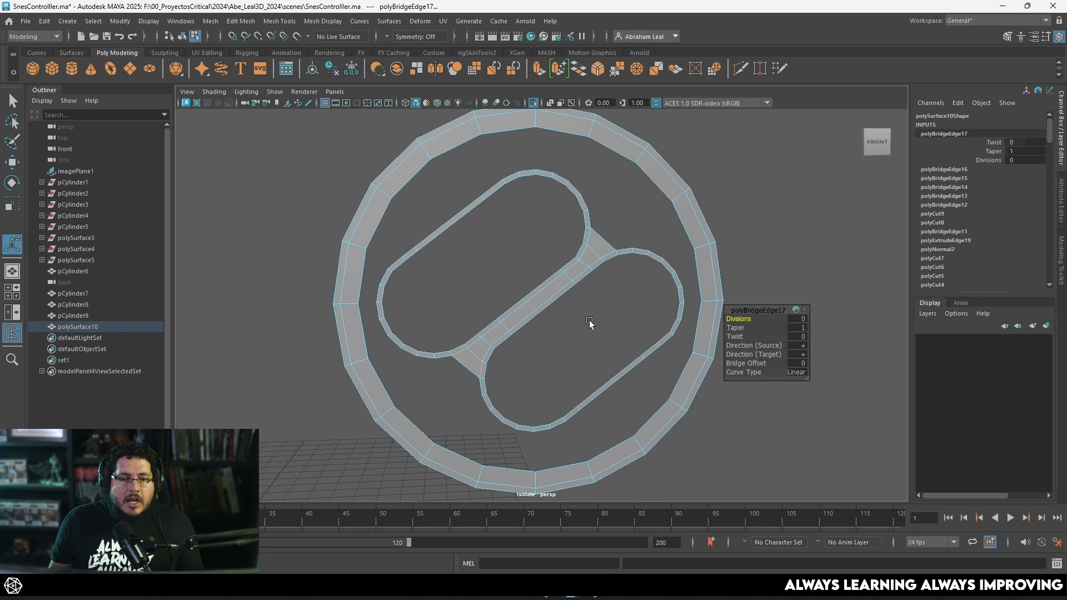
Return the combined ring mesh to object mode and show it isolated as a wireframe in the front view
{"action": "scroll", "coordinate": [433, 286], "scroll_direction": "up", "scroll_amount": 6}
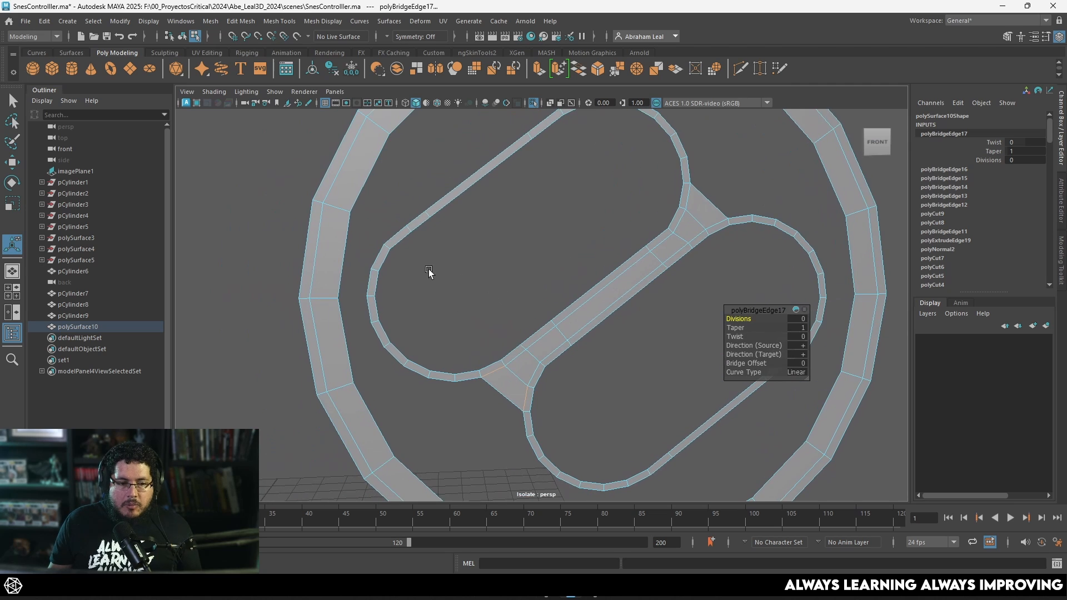
{"action": "scroll", "coordinate": [473, 300], "scroll_direction": "down", "scroll_amount": 3}
{"action": "scroll", "coordinate": [589, 288], "scroll_direction": "down", "scroll_amount": 3}
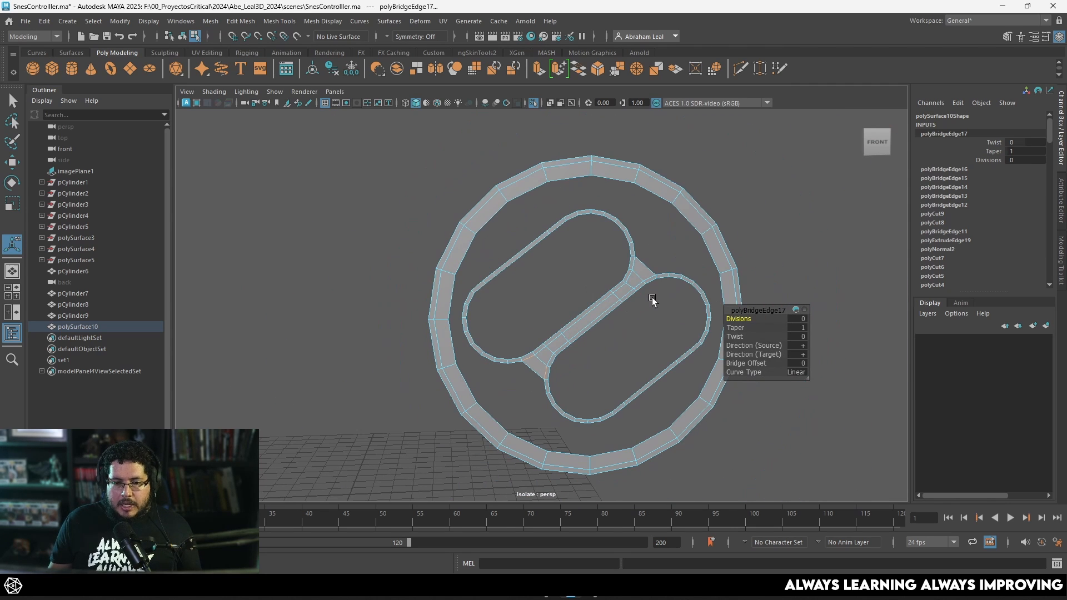
{"action": "middle_click_drag", "start_coordinate": [639, 276], "coordinate": [611, 262], "text": "alt"}
{"action": "right_click_drag", "start_coordinate": [611, 262], "coordinate": [752, 170]}
{"action": "left_click", "coordinate": [632, 183]}
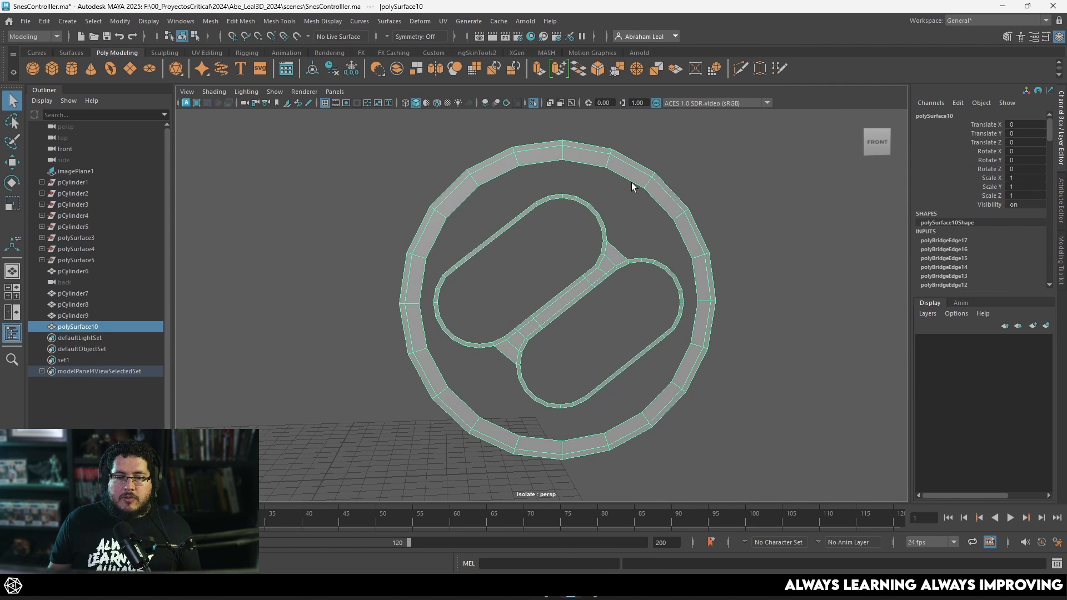
{"action": "left_click", "coordinate": [532, 103]}
{"action": "scroll", "coordinate": [606, 211], "scroll_direction": "up", "scroll_amount": 5}
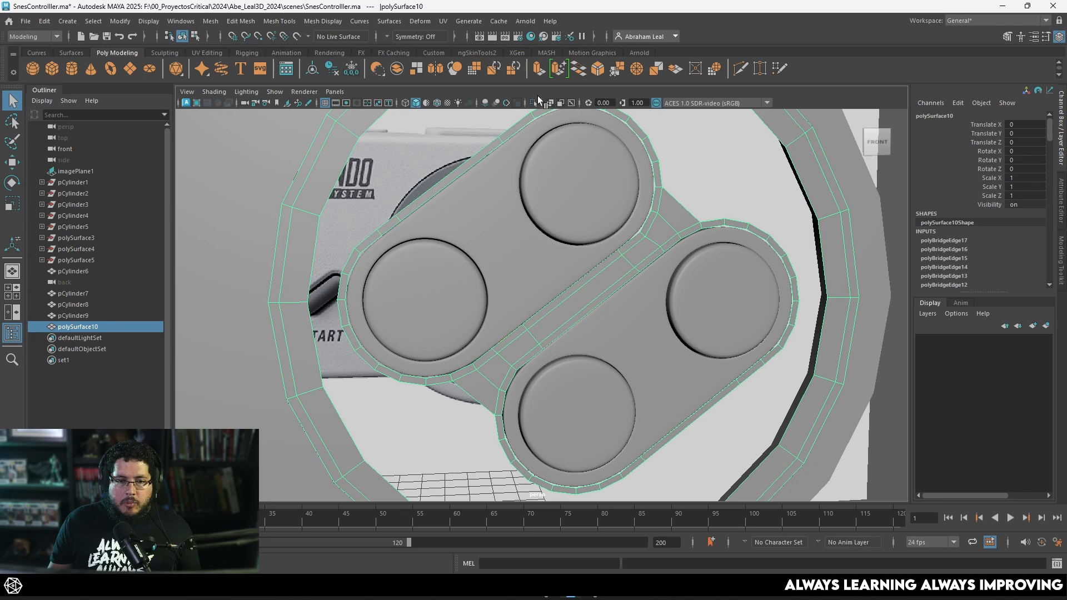
{"action": "left_click", "coordinate": [532, 104]}
{"action": "key", "text": "space"}
{"action": "key", "text": "f"}
{"action": "key", "text": "4"}
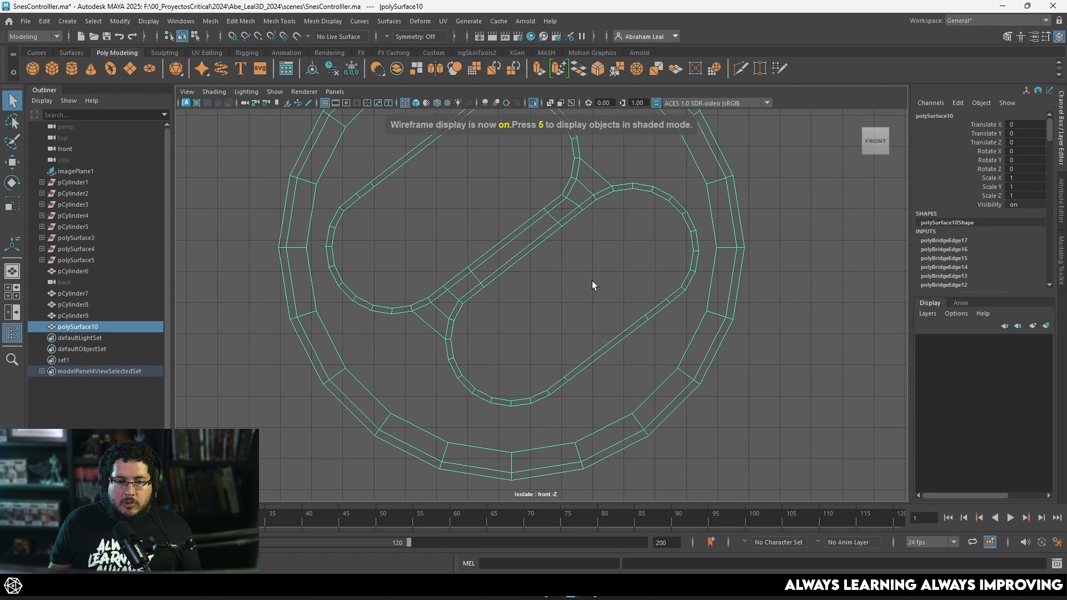
Quad-draw three adjoining faces outward from the lower capsule ring's bottom end, toward the large circular ring
{"action": "scroll", "coordinate": [592, 281], "scroll_direction": "up", "scroll_amount": 8}
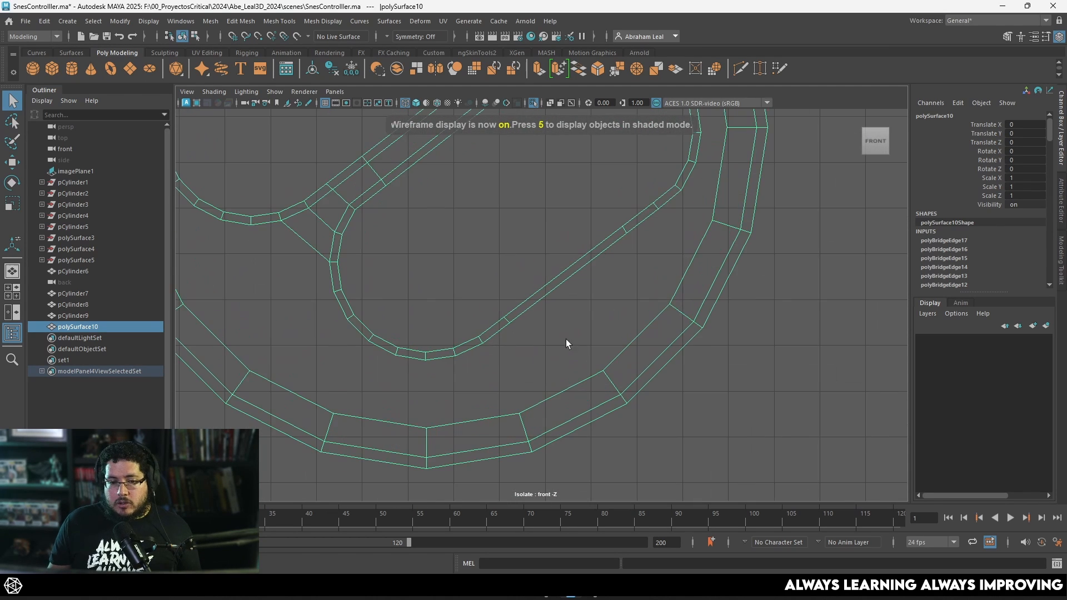
{"action": "scroll", "coordinate": [549, 350], "scroll_direction": "up", "scroll_amount": 3}
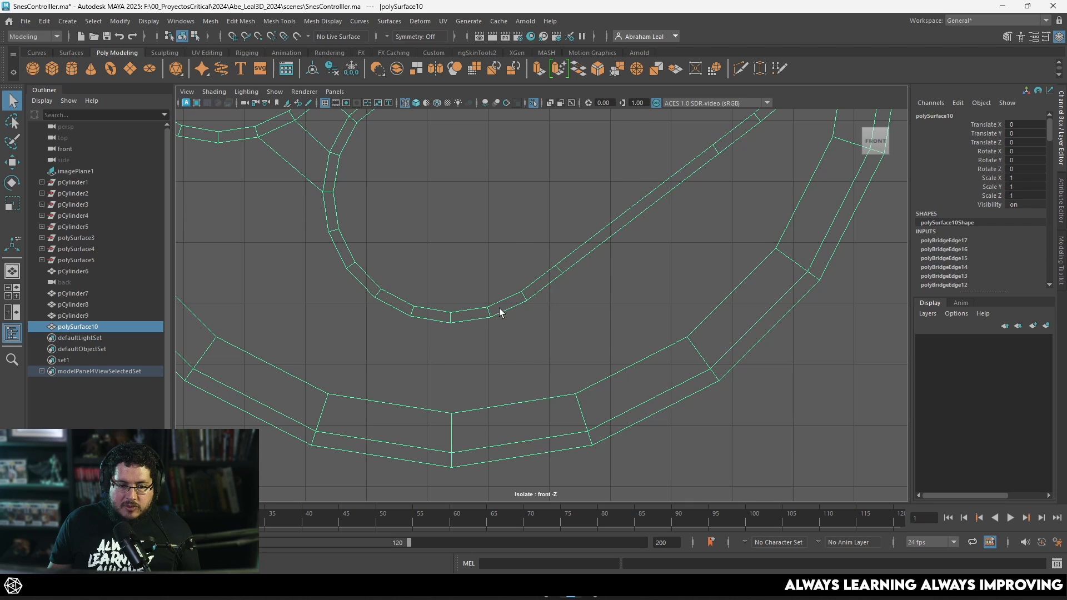
{"action": "scroll", "coordinate": [522, 333], "scroll_direction": "up", "scroll_amount": 3}
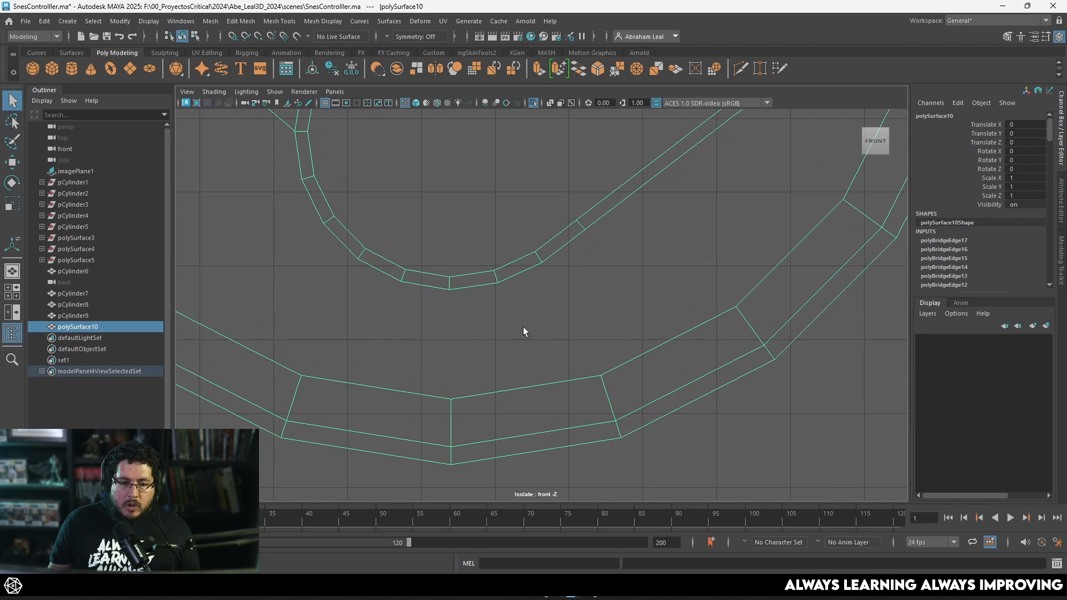
{"action": "left_click", "coordinate": [592, 218]}
{"action": "left_click", "coordinate": [583, 229]}
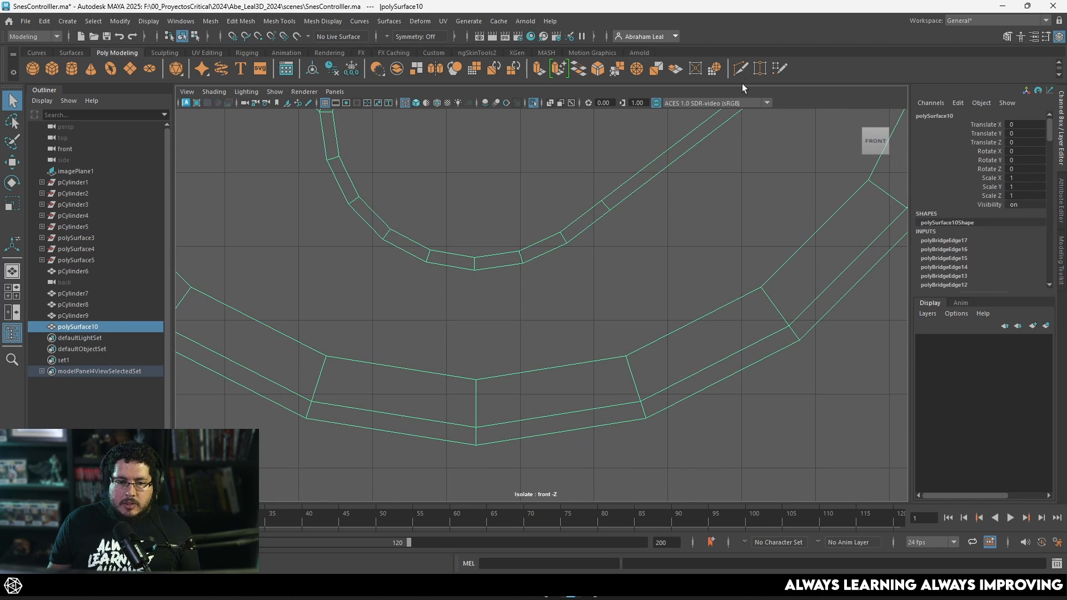
{"action": "left_click", "coordinate": [773, 70]}
{"action": "left_click", "coordinate": [534, 295]}
{"action": "left_click", "coordinate": [571, 288]}
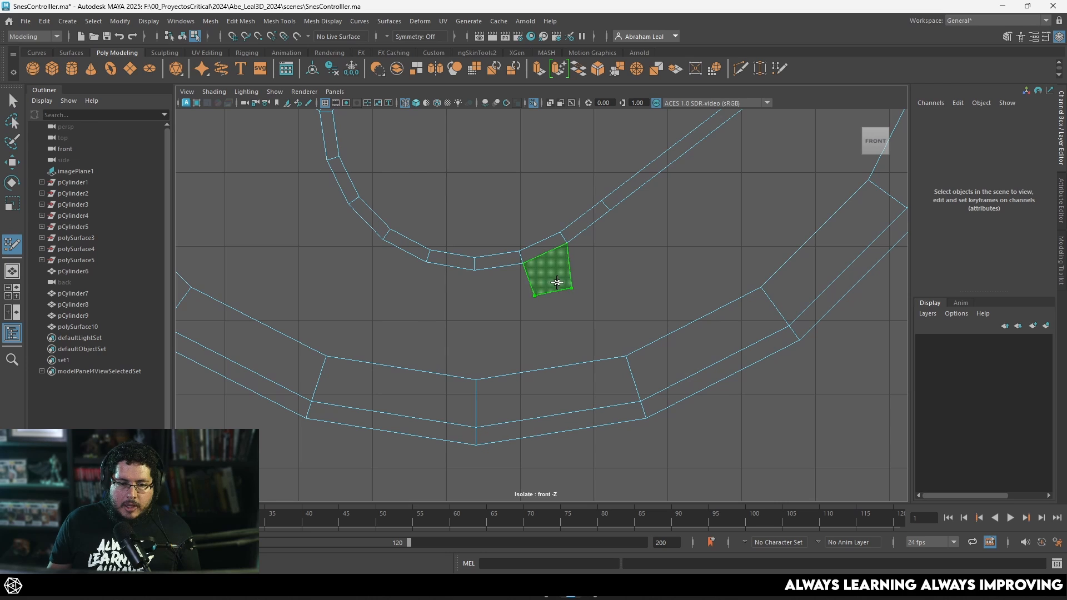
{"action": "left_click", "coordinate": [553, 285], "text": "shift"}
{"action": "left_click", "coordinate": [510, 311]}
{"action": "left_click", "coordinate": [512, 287], "text": "shift"}
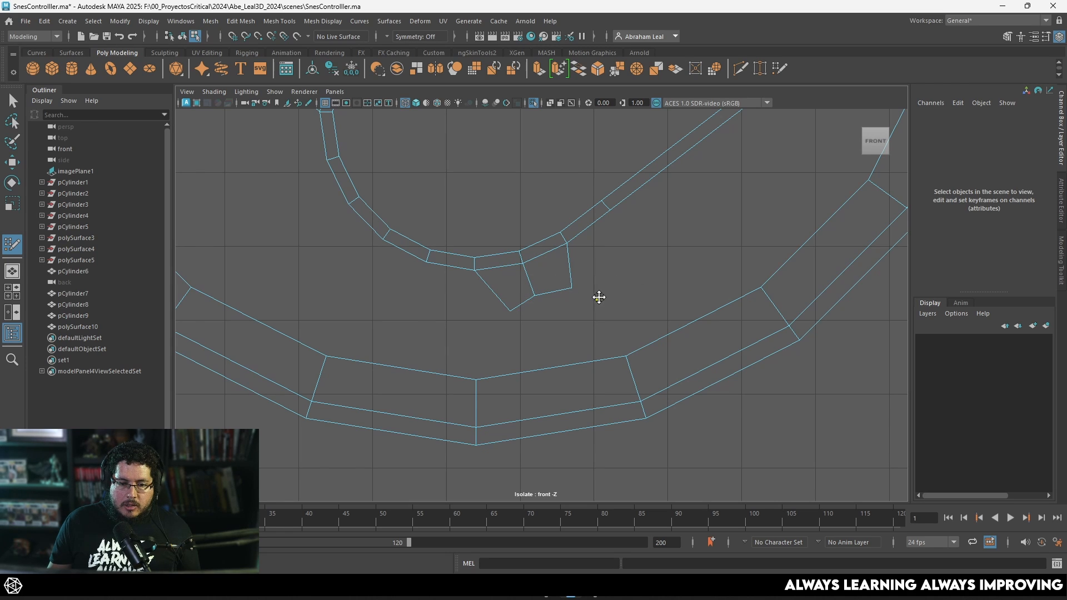
{"action": "left_click", "coordinate": [597, 298]}
{"action": "left_click", "coordinate": [581, 289], "text": "shift"}
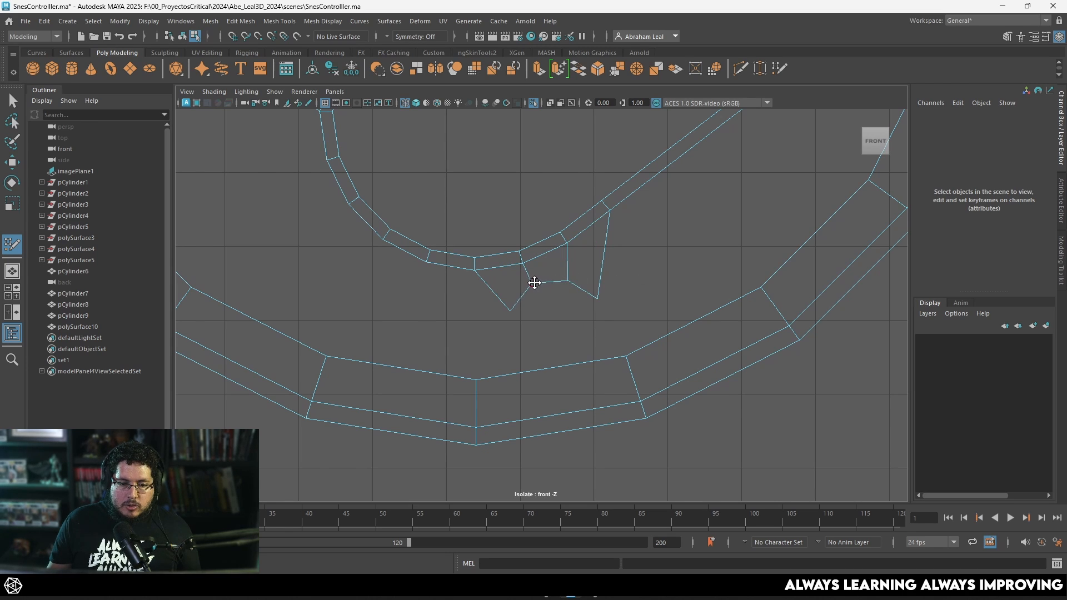
Fill the quad enclosed by the three new faces, link it to the large ring with another quad, and spread its outer corners
{"action": "left_click", "coordinate": [552, 297], "text": "shift"}
{"action": "left_click", "coordinate": [556, 334], "text": "shift"}
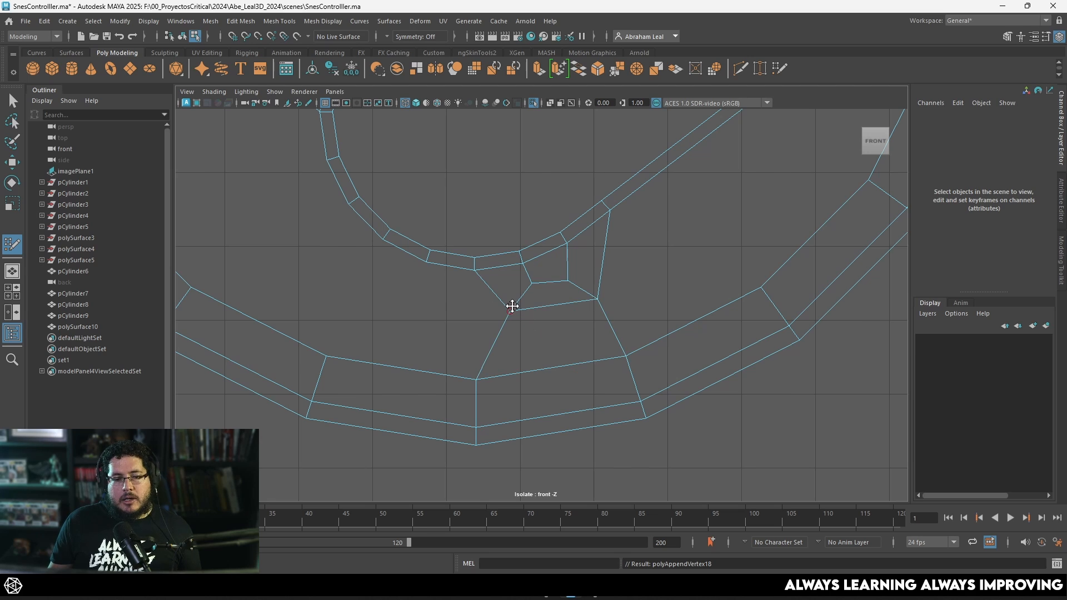
{"action": "left_click_drag", "start_coordinate": [513, 306], "coordinate": [485, 318]}
{"action": "left_click_drag", "start_coordinate": [598, 299], "coordinate": [610, 300]}
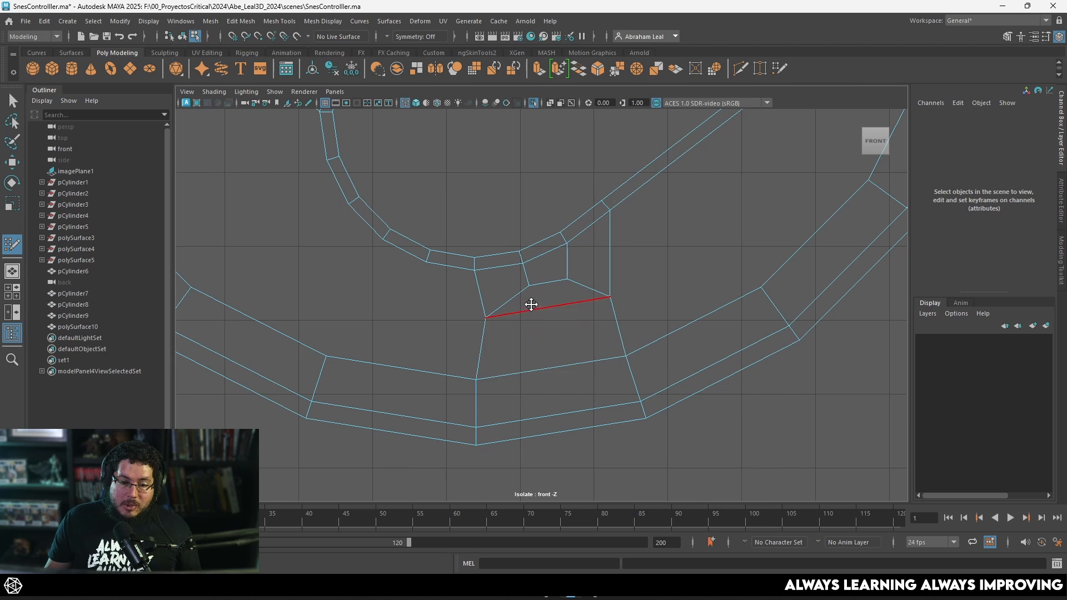
Quad-draw three adjoining faces outward from the lower capsule ring's right end and fill the quad they enclose
{"action": "middle_click_drag", "start_coordinate": [523, 343], "coordinate": [625, 358], "text": "alt"}
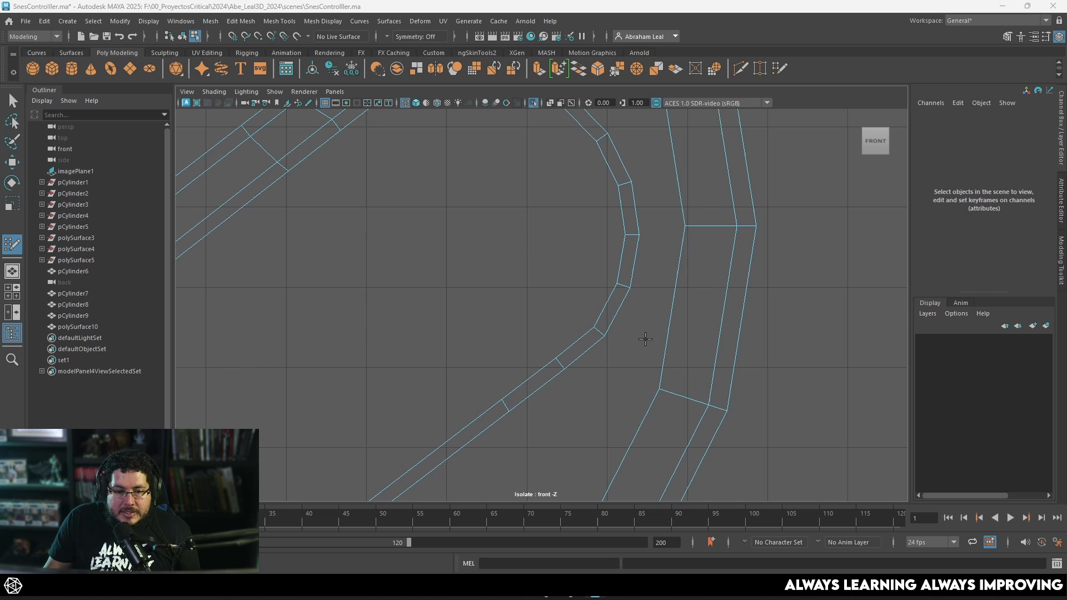
{"action": "left_click", "coordinate": [630, 337]}
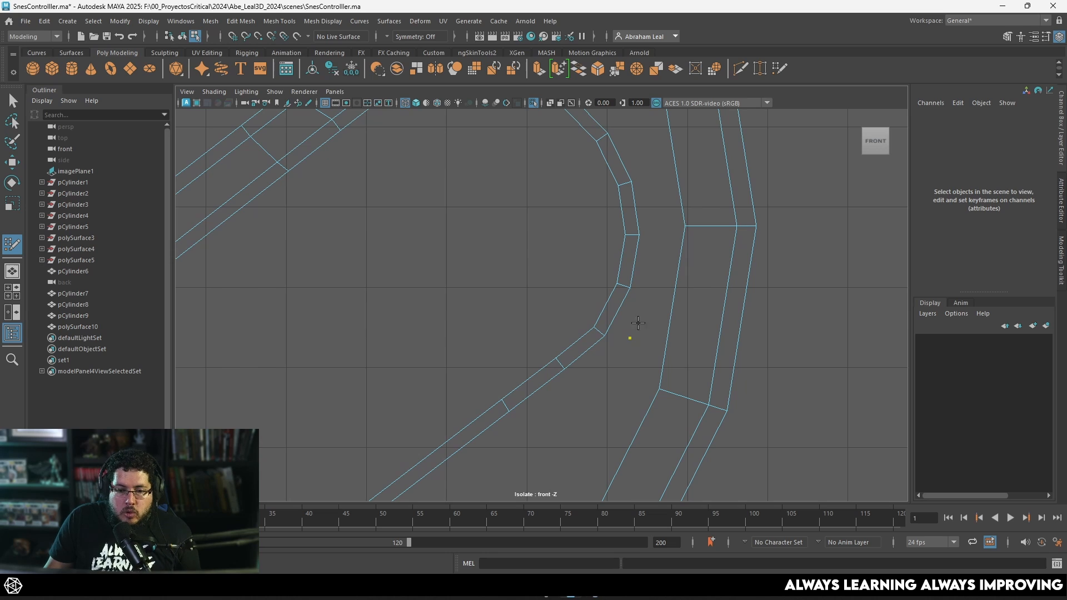
{"action": "left_click", "coordinate": [643, 313]}
{"action": "left_click", "coordinate": [631, 317], "text": "shift"}
{"action": "left_click", "coordinate": [659, 273]}
{"action": "left_click", "coordinate": [647, 279], "text": "shift"}
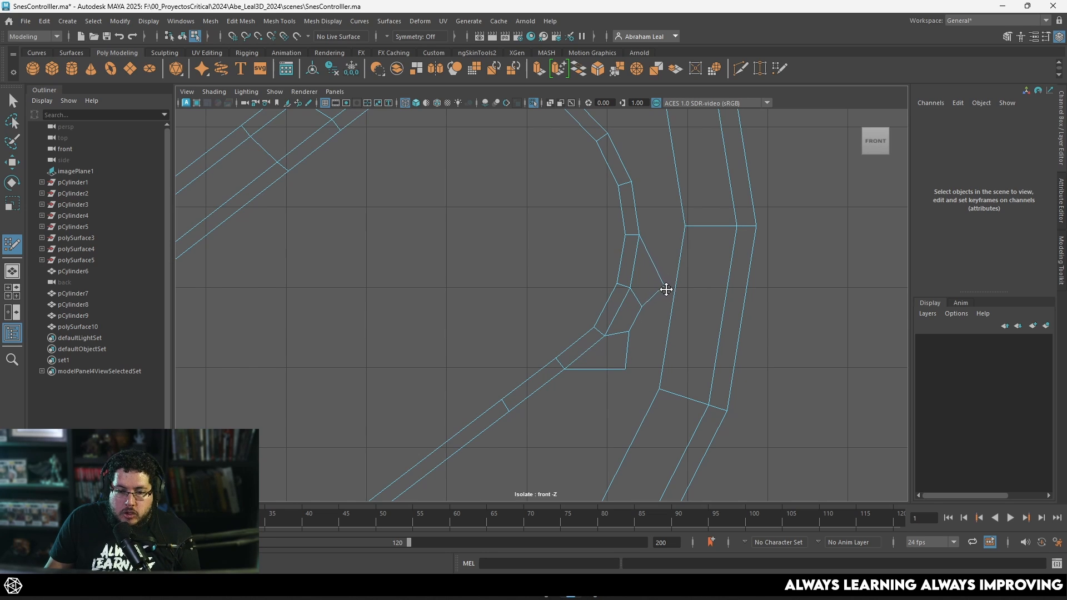
{"action": "left_click", "coordinate": [644, 321], "text": "shift"}
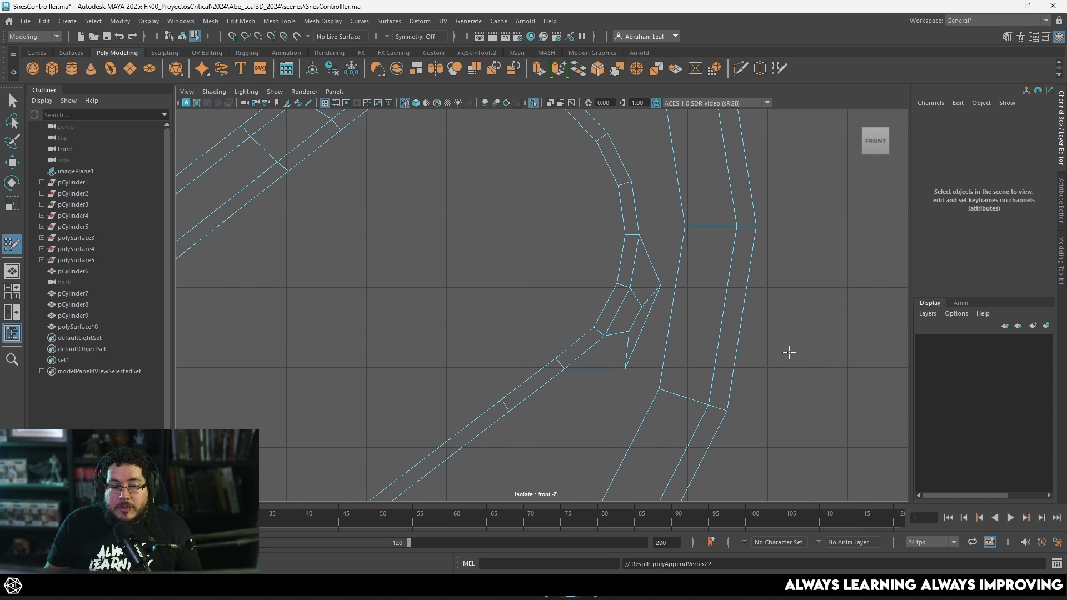
Try linking the right-end faces to the large ring with a quad, and undo the last Quad Draw point adjustments
{"action": "scroll", "coordinate": [658, 284], "scroll_direction": "down", "scroll_amount": 6}
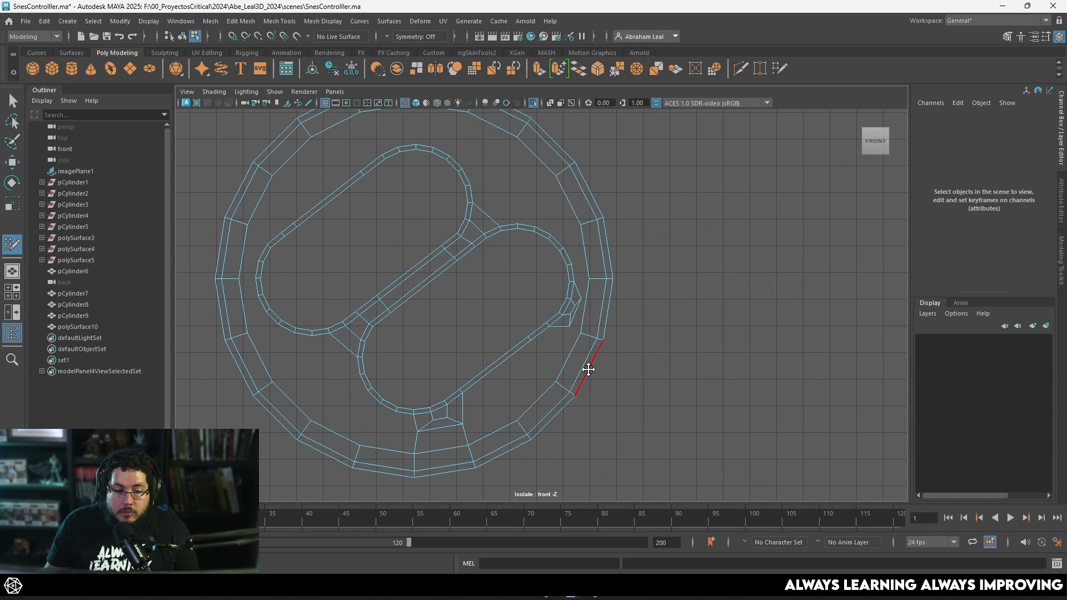
{"action": "scroll", "coordinate": [608, 334], "scroll_direction": "up", "scroll_amount": 6}
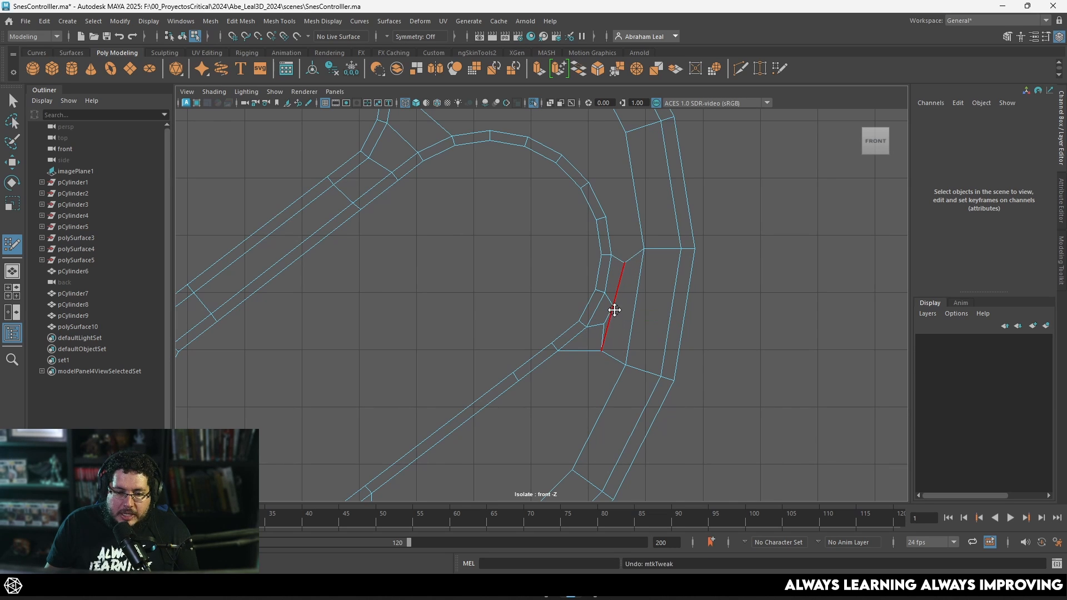
{"action": "key", "text": "ctrl+z"}
{"action": "scroll", "coordinate": [619, 309], "scroll_direction": "up", "scroll_amount": 3}
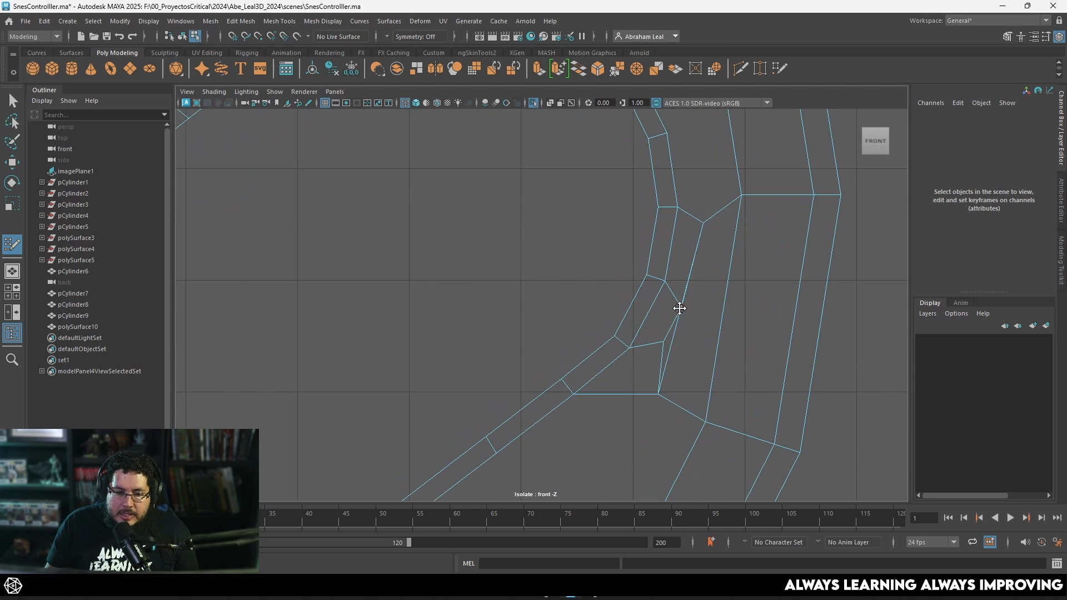
{"action": "scroll", "coordinate": [637, 364], "scroll_direction": "down", "scroll_amount": 8}
{"action": "scroll", "coordinate": [638, 312], "scroll_direction": "up", "scroll_amount": 5}
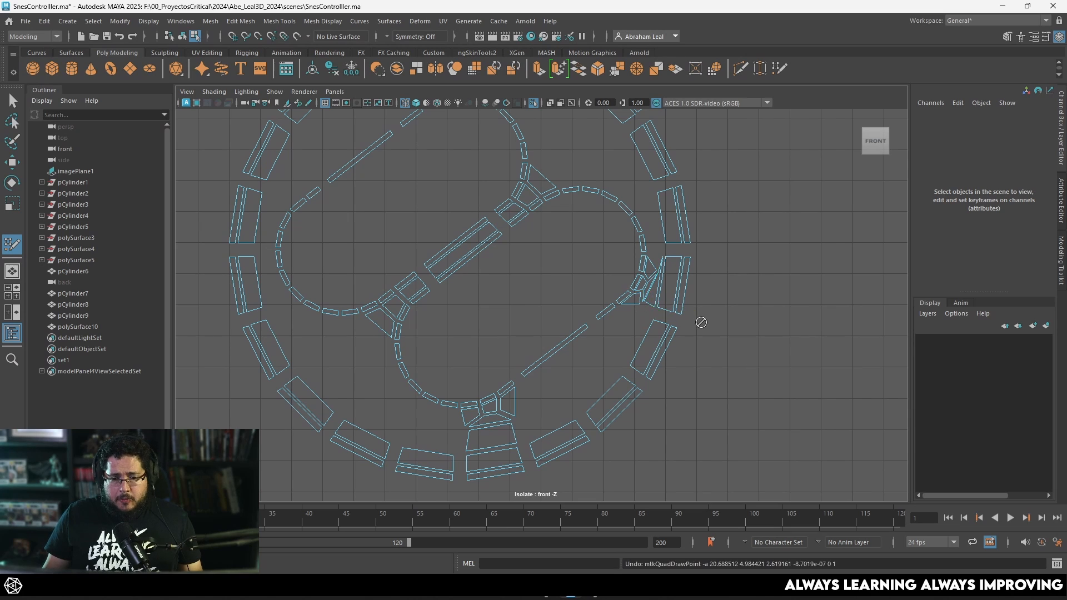
Delete the newly drawn faces at the lower capsule ring's right end, down to the bare capsule ring
{"action": "scroll", "coordinate": [697, 320], "scroll_direction": "up", "scroll_amount": 3}
{"action": "key", "text": "q"}
{"action": "right_click_drag", "start_coordinate": [700, 296], "coordinate": [767, 230]}
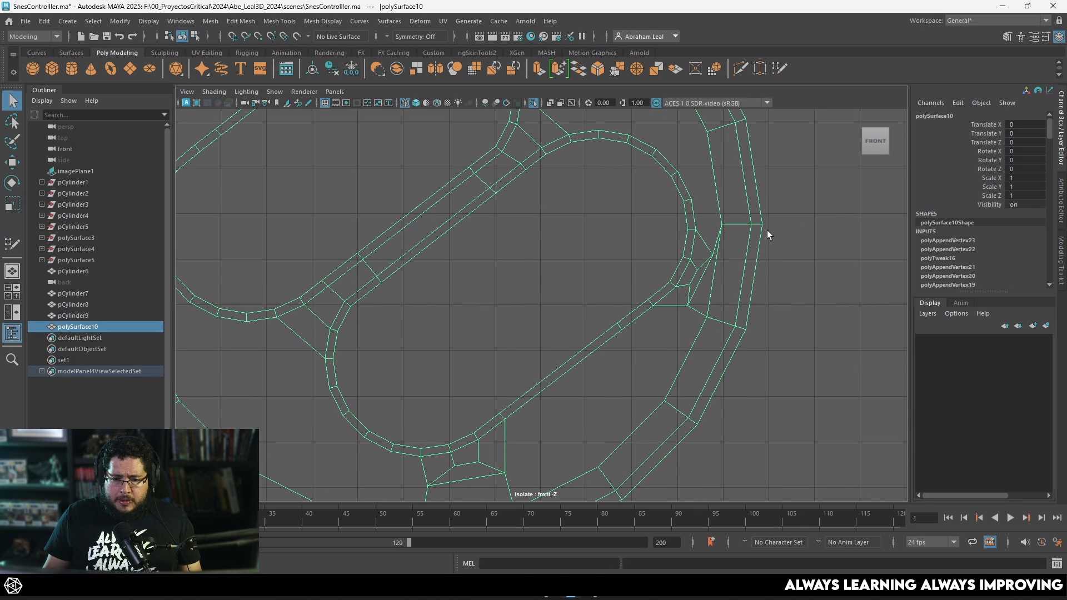
{"action": "left_click", "coordinate": [707, 272]}
{"action": "scroll", "coordinate": [707, 272], "scroll_direction": "down", "scroll_amount": 3}
{"action": "scroll", "coordinate": [736, 268], "scroll_direction": "up", "scroll_amount": 4}
{"action": "left_click", "coordinate": [746, 272]}
{"action": "scroll", "coordinate": [738, 269], "scroll_direction": "up", "scroll_amount": 4}
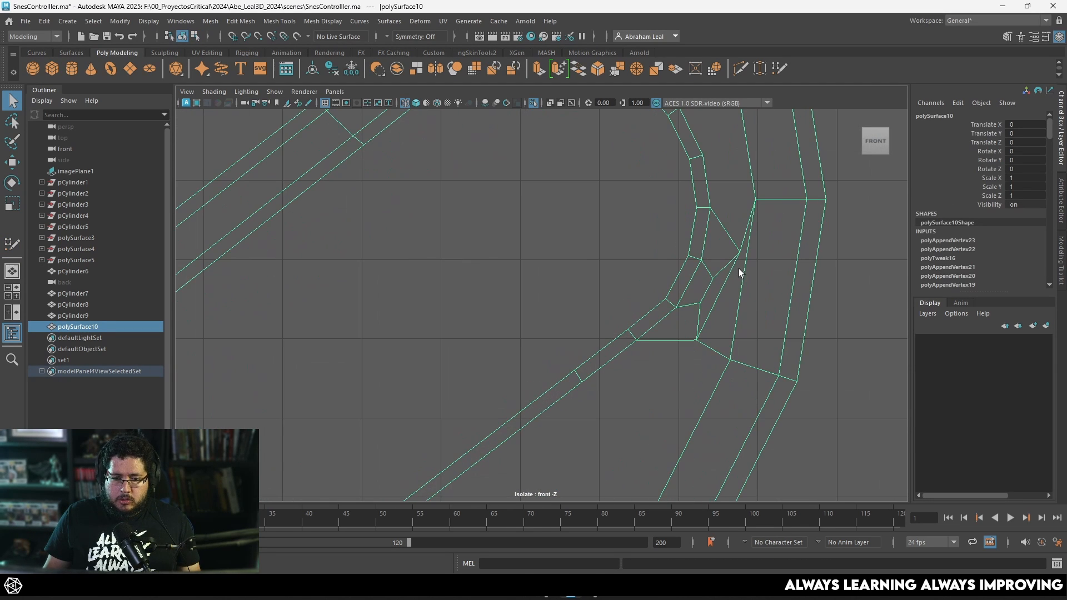
{"action": "right_click_drag", "start_coordinate": [688, 248], "coordinate": [687, 276]}
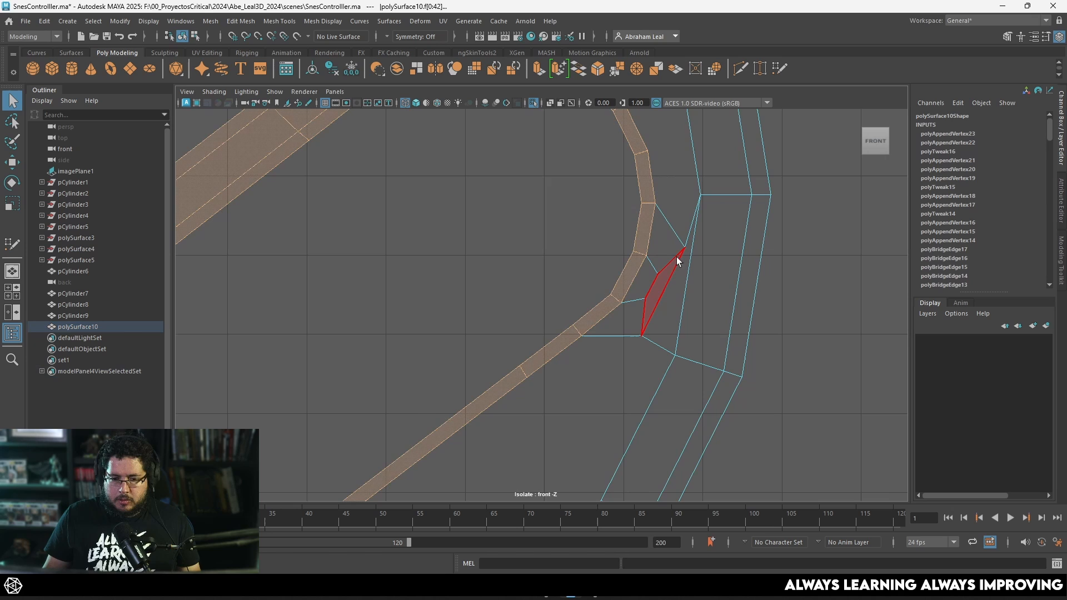
{"action": "left_click", "coordinate": [658, 296]}
{"action": "key", "text": "Delete"}
{"action": "left_click", "coordinate": [610, 322]}
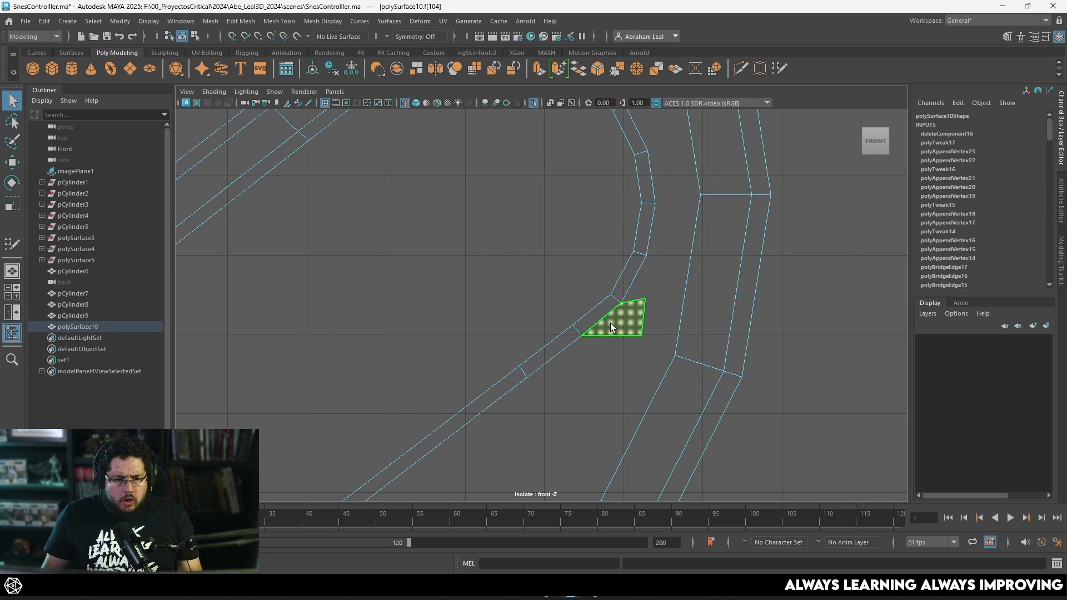
{"action": "key", "text": "Delete"}
Quad-draw faces linking the lower capsule ring's right end and upper-right curve to the large circular ring
{"action": "scroll", "coordinate": [675, 313], "scroll_direction": "down", "scroll_amount": 3}
{"action": "scroll", "coordinate": [638, 221], "scroll_direction": "up", "scroll_amount": 4}
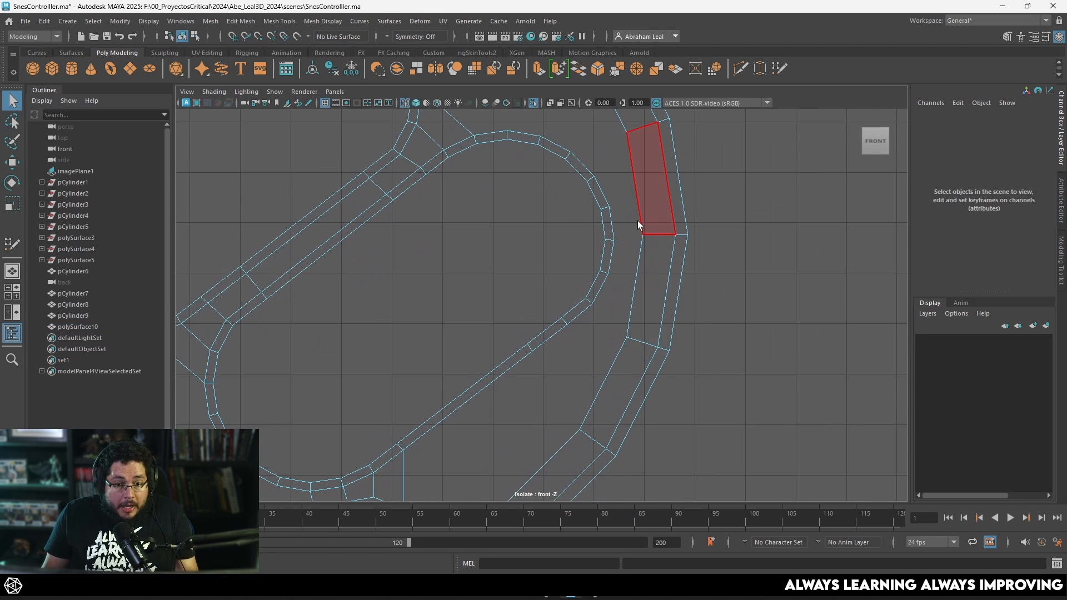
{"action": "left_click", "coordinate": [777, 72]}
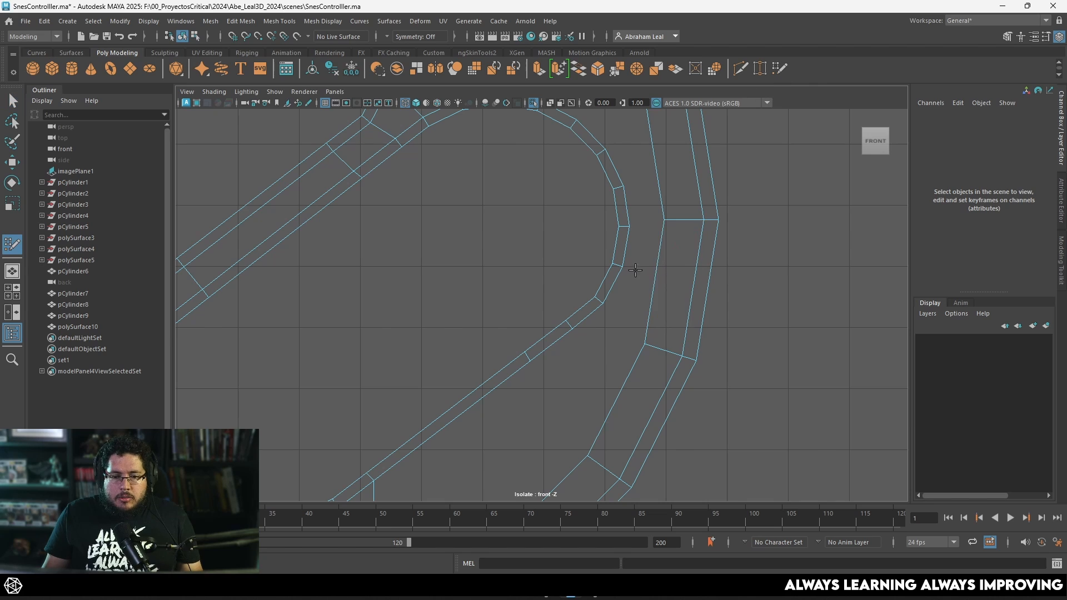
{"action": "left_click", "coordinate": [642, 253], "text": "shift"}
{"action": "middle_click_drag", "start_coordinate": [639, 179], "coordinate": [635, 331], "text": "alt"}
{"action": "left_click", "coordinate": [631, 261], "text": "shift"}
{"action": "left_click", "coordinate": [631, 311], "text": "shift"}
{"action": "left_click", "coordinate": [595, 248], "text": "shift"}
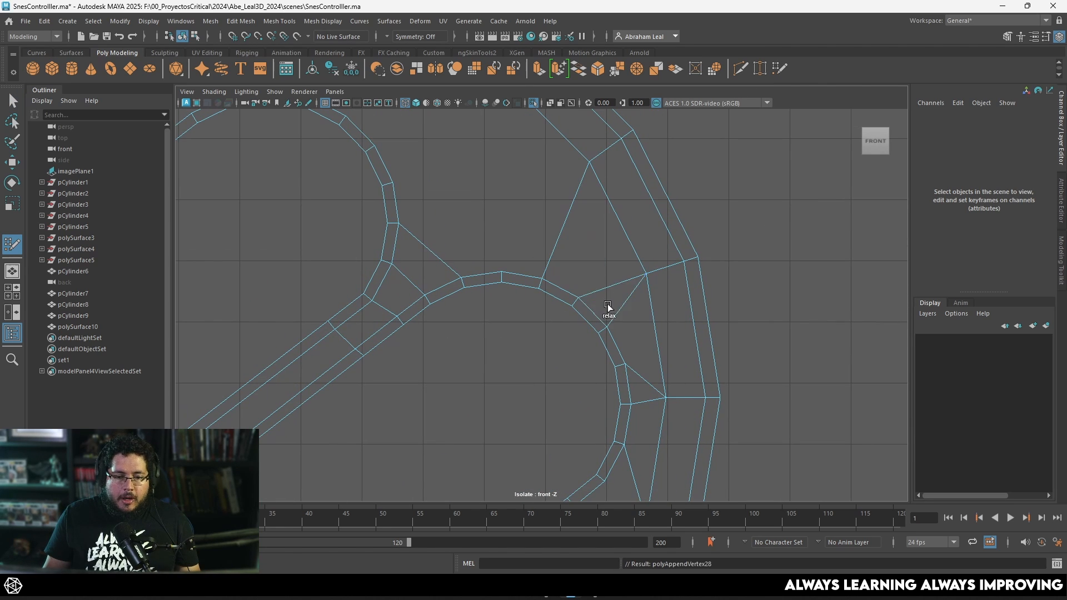
Quad-draw faces linking the lower capsule ring's top and the upper capsule ring's upper-right curve to the large ring
{"action": "middle_click_drag", "start_coordinate": [585, 246], "coordinate": [612, 312], "text": "alt"}
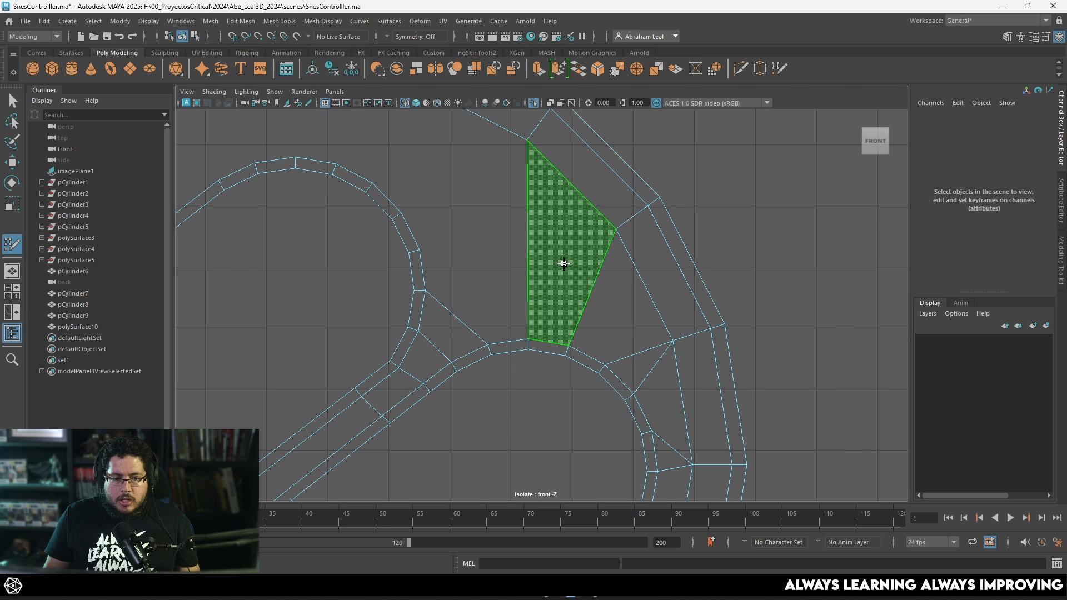
{"action": "left_click", "coordinate": [564, 263], "text": "shift"}
{"action": "middle_click_drag", "start_coordinate": [518, 253], "coordinate": [533, 298], "text": "alt"}
{"action": "middle_click_drag", "start_coordinate": [479, 232], "coordinate": [527, 297], "text": "alt"}
{"action": "left_click", "coordinate": [486, 262], "text": "shift"}
{"action": "mouse_move", "coordinate": [412, 244]}
{"action": "middle_mouse_down", "text": "alt"}
{"action": "mouse_move", "coordinate": [440, 259]}
{"action": "mouse_move", "coordinate": [500, 238]}
{"action": "middle_mouse_up", "text": "alt"}
{"action": "left_click", "coordinate": [418, 232], "text": "shift"}
{"action": "left_click", "coordinate": [464, 271], "text": "shift"}
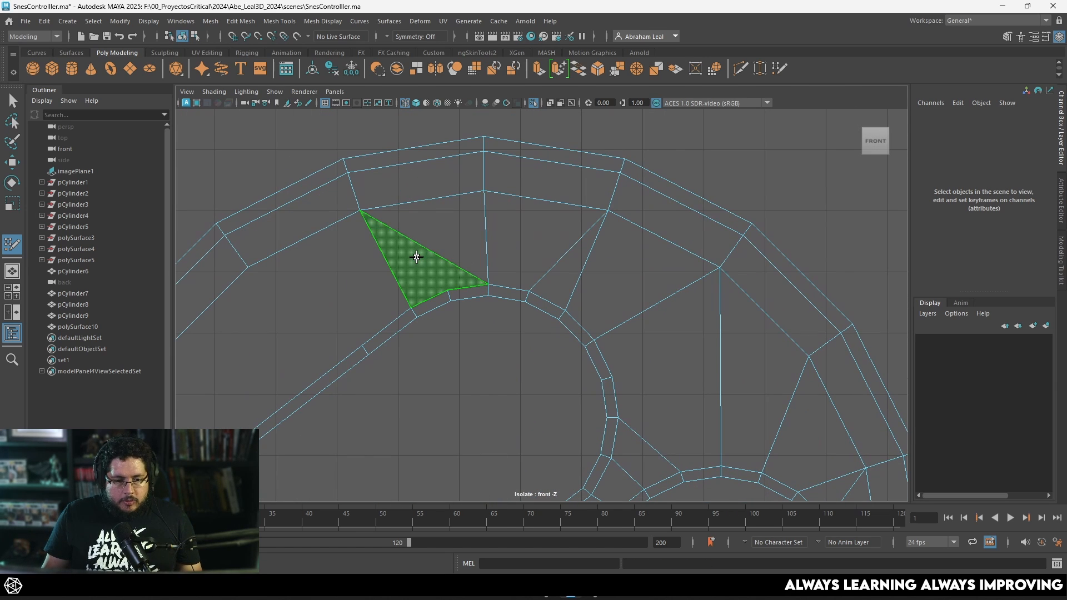
Quad-draw faces from the upper capsule ring's top-left curve and long upper-left side out to the large ring
{"action": "left_click", "coordinate": [419, 236], "text": "shift"}
{"action": "left_click", "coordinate": [474, 260], "text": "shift"}
{"action": "middle_click_drag", "start_coordinate": [353, 293], "coordinate": [454, 258], "text": "alt"}
{"action": "left_click", "coordinate": [426, 258], "text": "shift"}
{"action": "left_click", "coordinate": [445, 293], "text": "shift"}
{"action": "middle_click_drag", "start_coordinate": [387, 349], "coordinate": [446, 271], "text": "alt"}
{"action": "left_click", "coordinate": [428, 296], "text": "shift"}
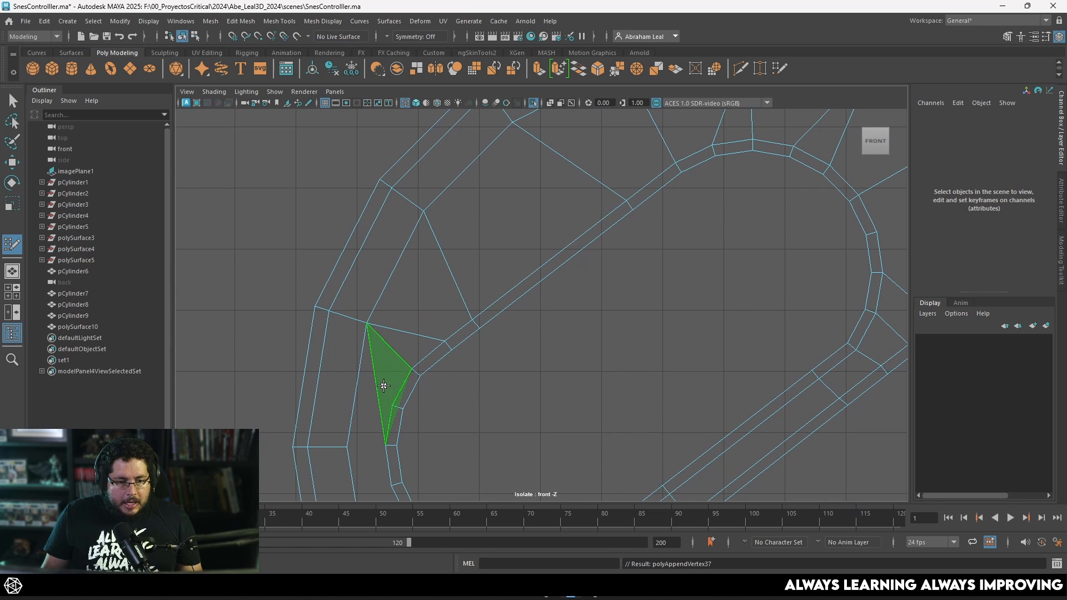
Connect the upper capsule ring's left end and lower-left curve to the large ring with quads, undoing and redrawing the misplaced one
{"action": "left_click", "coordinate": [402, 361], "text": "shift"}
{"action": "left_click", "coordinate": [376, 373], "text": "shift"}
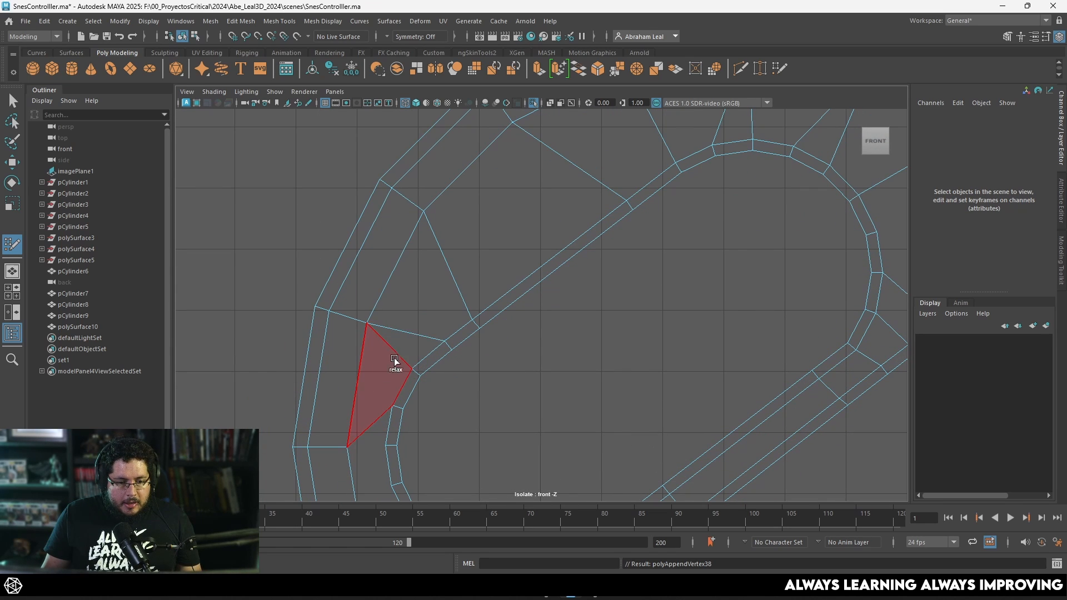
{"action": "mouse_move", "coordinate": [414, 349]}
{"action": "middle_mouse_down", "text": "alt"}
{"action": "mouse_move", "coordinate": [436, 298]}
{"action": "mouse_move", "coordinate": [418, 245]}
{"action": "middle_mouse_up", "text": "alt"}
{"action": "left_click", "coordinate": [411, 317], "text": "shift"}
{"action": "left_click", "coordinate": [408, 324], "text": "shift"}
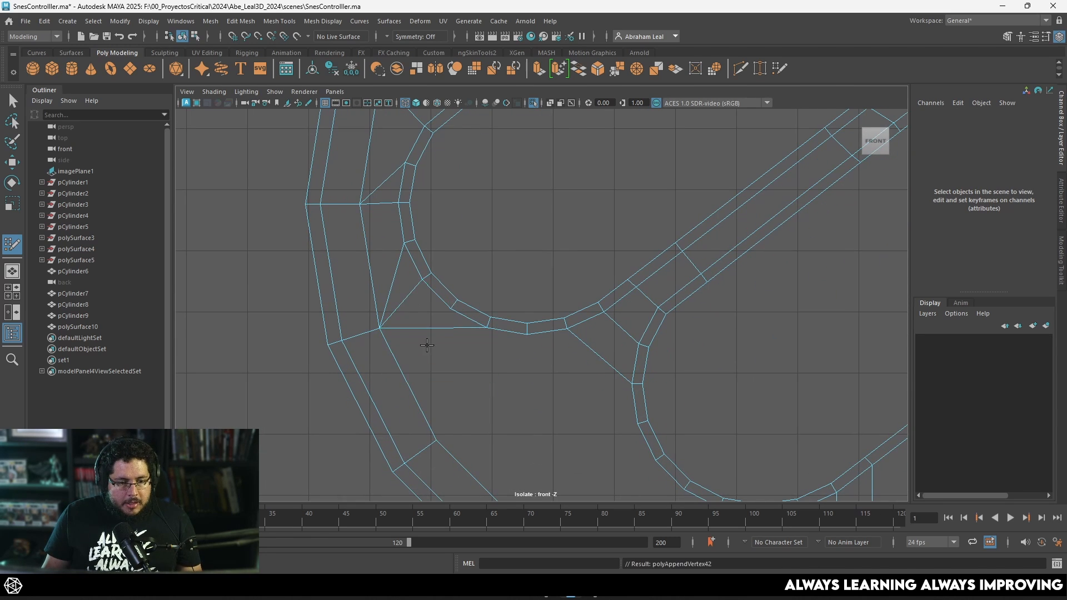
{"action": "key", "text": "ctrl+z"}
{"action": "left_click", "coordinate": [407, 335], "text": "shift"}
{"action": "left_click", "coordinate": [406, 275], "text": "shift"}
Quad-draw faces linking the lower capsule ring's bottom-left curve to the large ring, up to the existing bottom faces
{"action": "middle_click_drag", "start_coordinate": [563, 379], "coordinate": [405, 245], "text": "alt"}
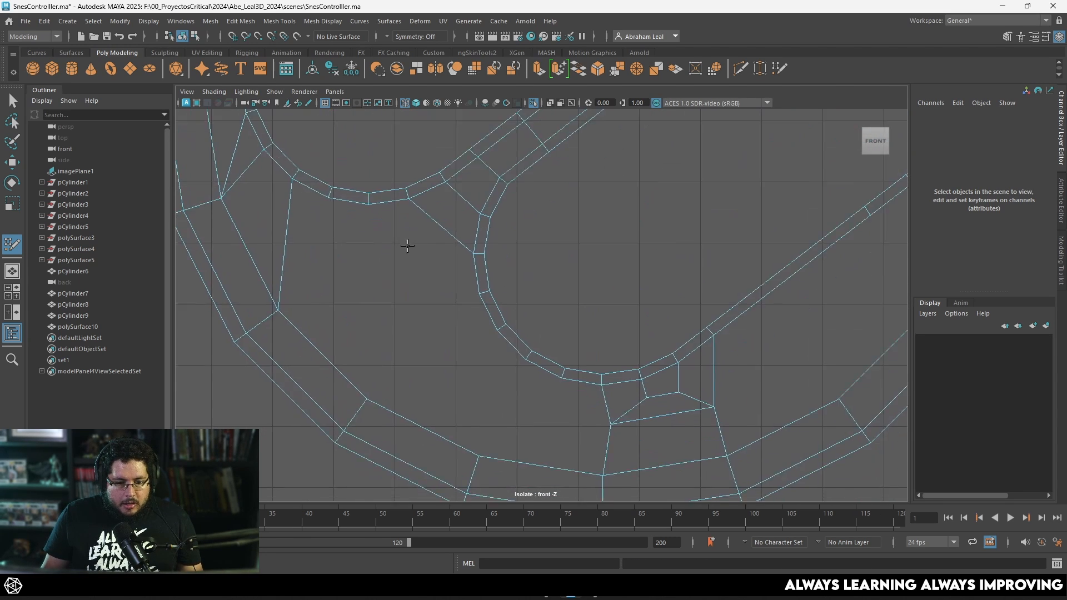
{"action": "scroll", "coordinate": [514, 371], "scroll_direction": "down", "scroll_amount": 4}
{"action": "middle_click_drag", "start_coordinate": [514, 371], "coordinate": [499, 351], "text": "alt"}
{"action": "scroll", "coordinate": [499, 351], "scroll_direction": "up", "scroll_amount": 1}
{"action": "left_click", "coordinate": [500, 373], "text": "shift"}
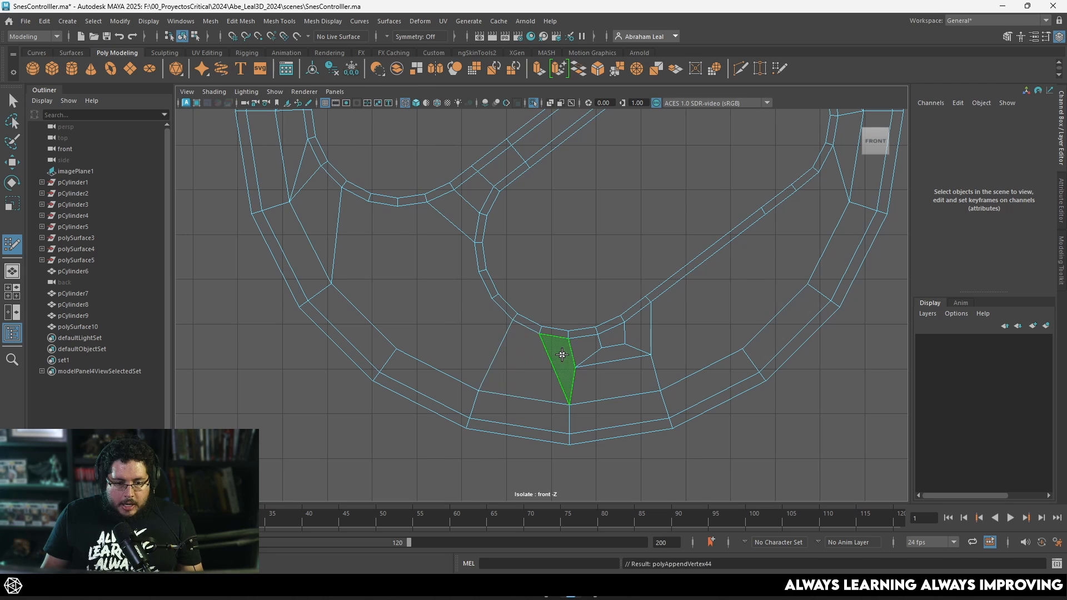
{"action": "scroll", "coordinate": [745, 395], "scroll_direction": "down", "scroll_amount": 3}
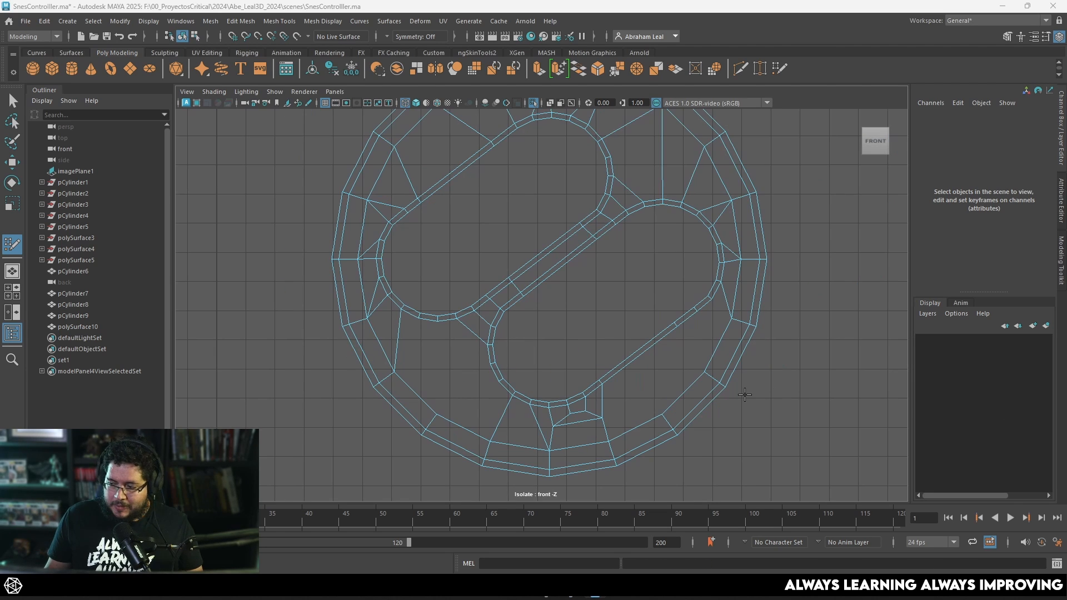
Fill the gap between the lower capsule ring's long lower-right side and the large ring with quads
{"action": "scroll", "coordinate": [648, 369], "scroll_direction": "up", "scroll_amount": 2}
{"action": "mouse_move", "coordinate": [648, 369]}
{"action": "middle_mouse_down", "text": "alt"}
{"action": "mouse_move", "coordinate": [725, 377]}
{"action": "mouse_move", "coordinate": [622, 318]}
{"action": "middle_mouse_up", "text": "alt"}
{"action": "left_click", "coordinate": [700, 377], "text": "shift"}
{"action": "scroll", "coordinate": [623, 317], "scroll_direction": "up", "scroll_amount": 1}
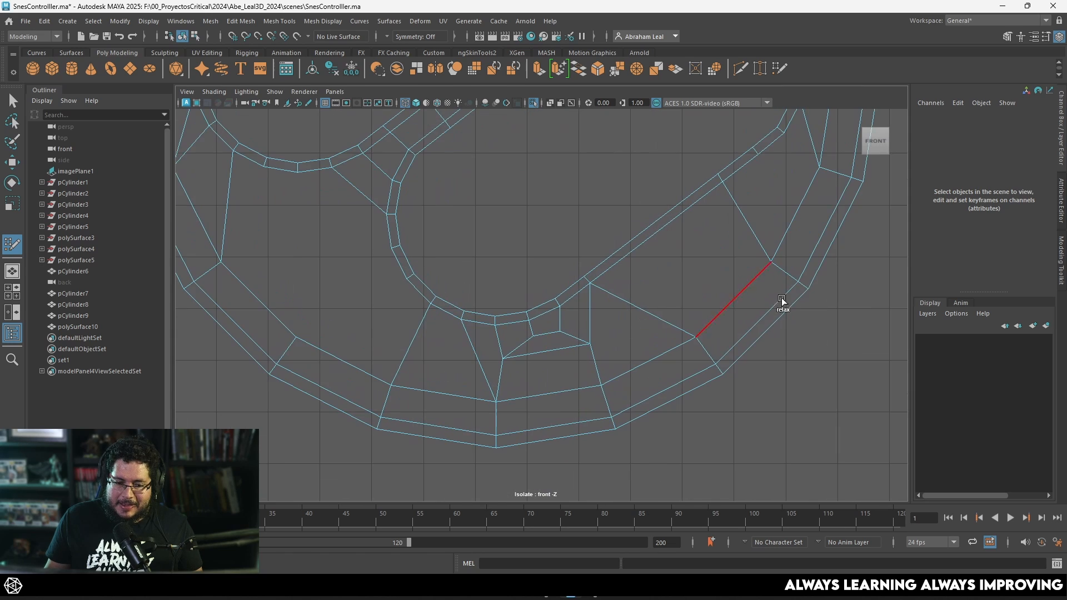
{"action": "middle_click_drag", "start_coordinate": [780, 206], "coordinate": [619, 310], "text": "alt"}
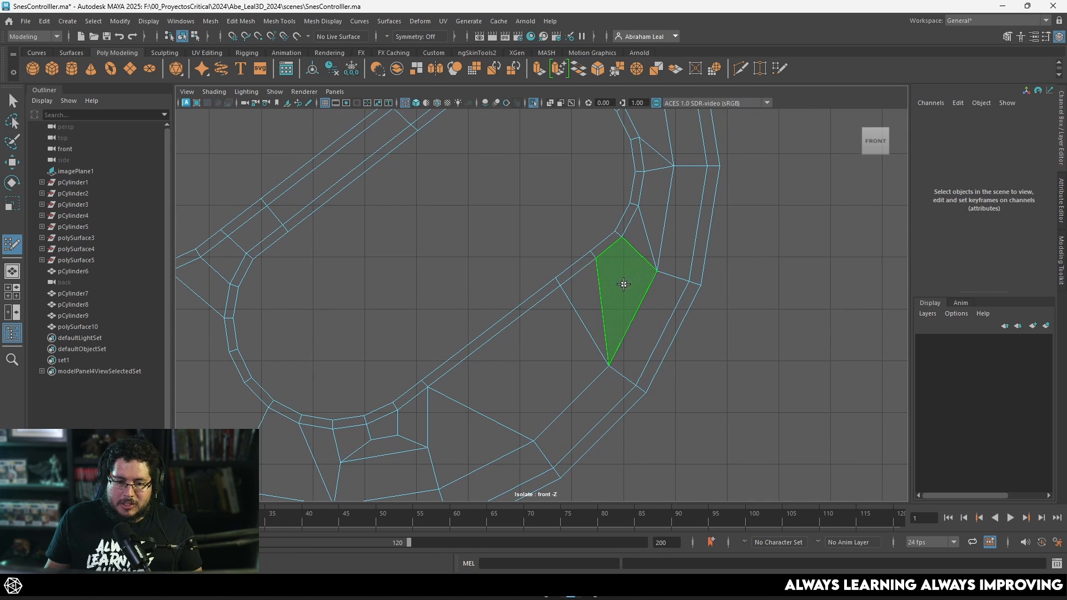
{"action": "left_click", "coordinate": [625, 279], "text": "shift"}
{"action": "middle_click_drag", "start_coordinate": [444, 493], "coordinate": [624, 318], "text": "alt"}
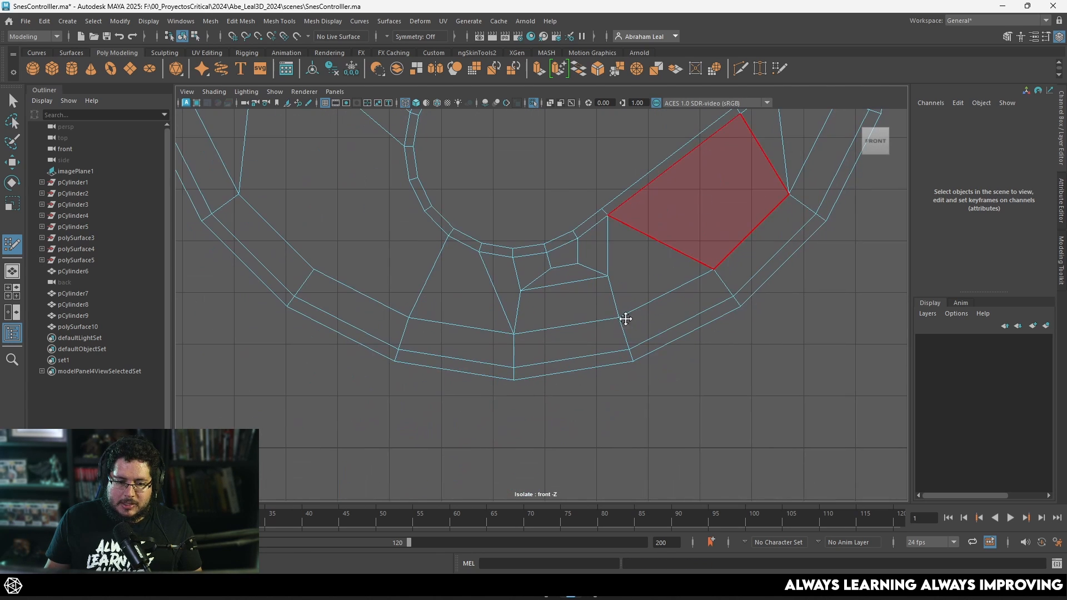
{"action": "scroll", "coordinate": [628, 267], "scroll_direction": "up", "scroll_amount": 2}
{"action": "middle_click_drag", "start_coordinate": [594, 248], "coordinate": [524, 298], "text": "alt"}
{"action": "left_click", "coordinate": [619, 304], "text": "shift"}
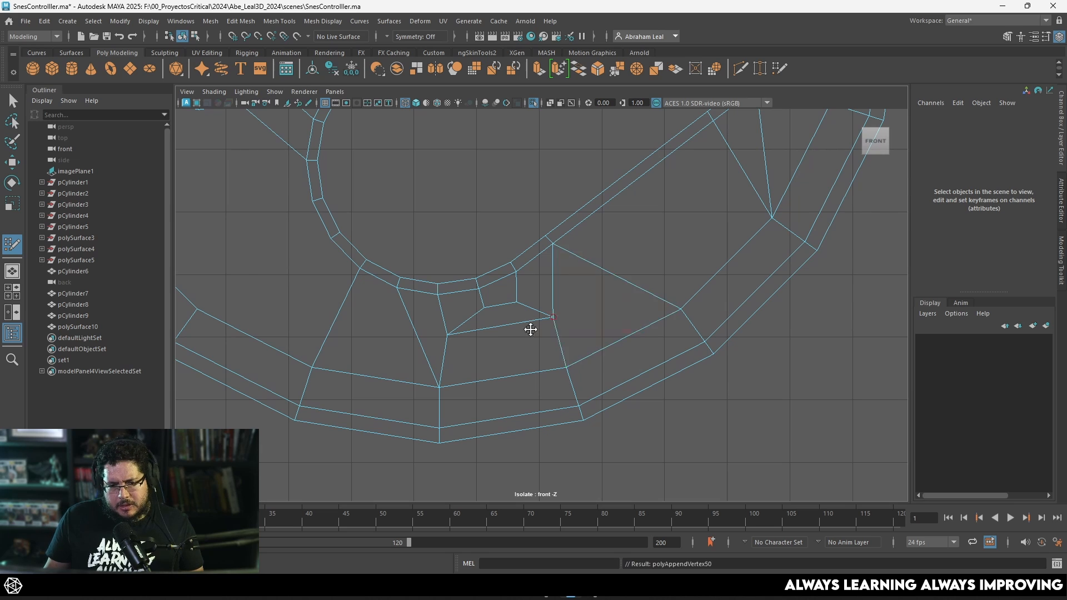
Fill the lower-left gap between the two capsule rings and the large ring with quads
{"action": "mouse_move", "coordinate": [442, 330]}
{"action": "middle_mouse_down", "text": "alt"}
{"action": "mouse_move", "coordinate": [632, 321]}
{"action": "mouse_move", "coordinate": [639, 339]}
{"action": "middle_mouse_up", "text": "alt"}
{"action": "middle_click_drag", "start_coordinate": [809, 324], "coordinate": [670, 337], "text": "alt"}
{"action": "middle_click_drag", "start_coordinate": [708, 306], "coordinate": [603, 323], "text": "alt"}
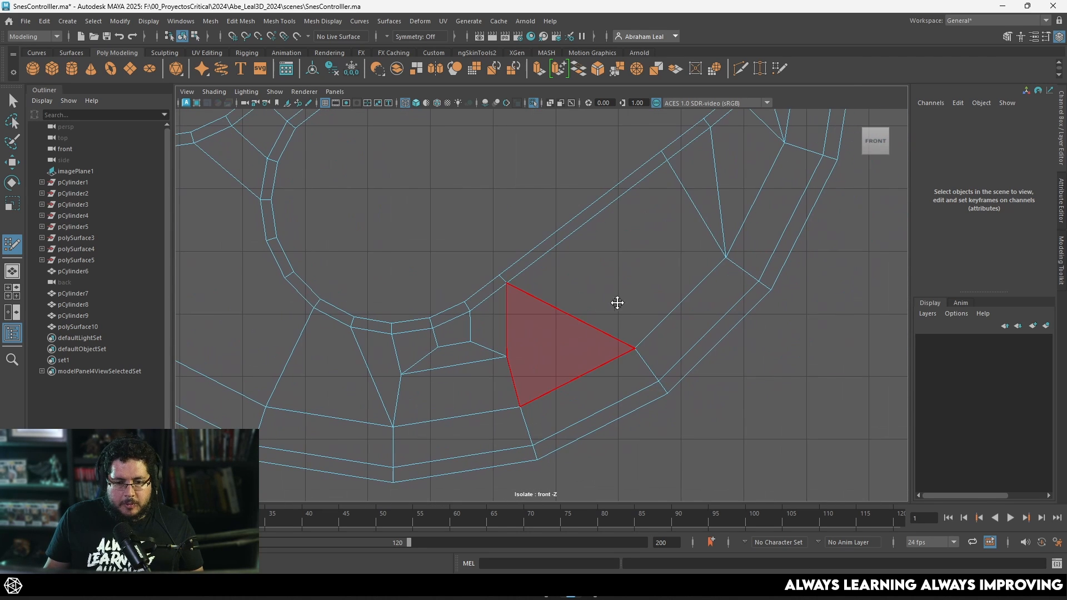
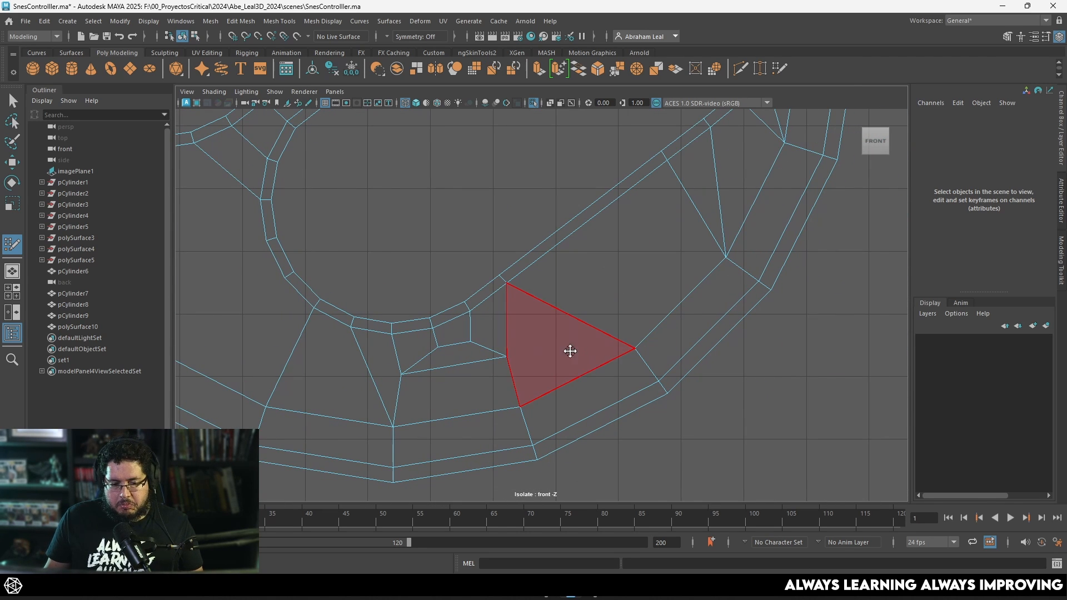
{"action": "scroll", "coordinate": [592, 312], "scroll_direction": "down", "scroll_amount": 3}
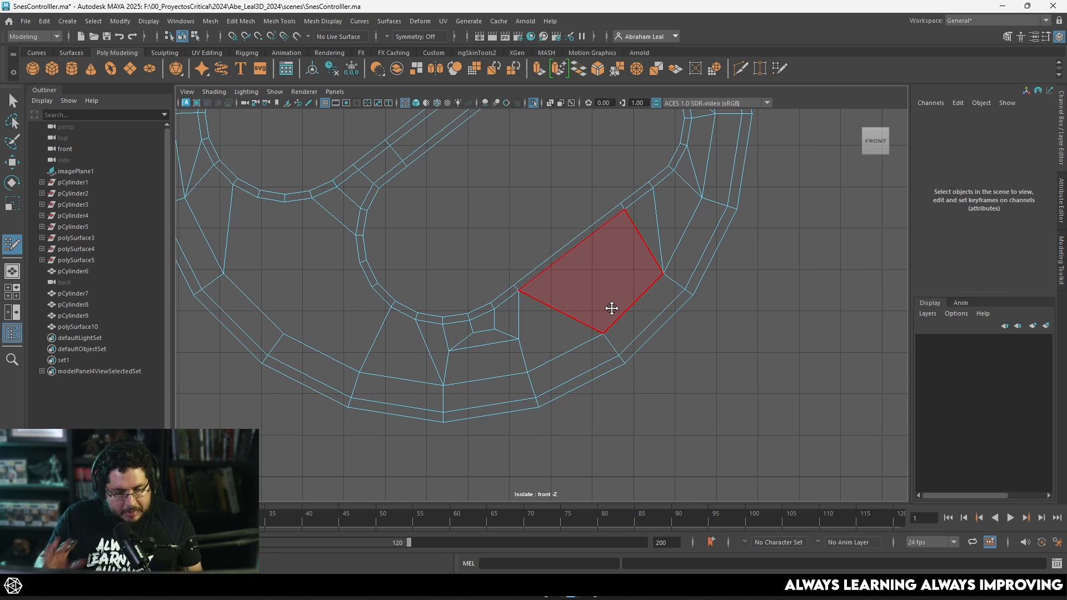
{"action": "scroll", "coordinate": [389, 335], "scroll_direction": "up", "scroll_amount": 1}
{"action": "mouse_move", "coordinate": [381, 336]}
{"action": "middle_mouse_down", "text": "alt"}
{"action": "mouse_move", "coordinate": [472, 341]}
{"action": "mouse_move", "coordinate": [576, 385]}
{"action": "middle_mouse_up", "text": "alt"}
{"action": "left_click", "coordinate": [534, 377], "text": "shift"}
{"action": "middle_click_drag", "start_coordinate": [492, 323], "coordinate": [540, 379], "text": "alt"}
{"action": "scroll", "coordinate": [541, 378], "scroll_direction": "up", "scroll_amount": 2}
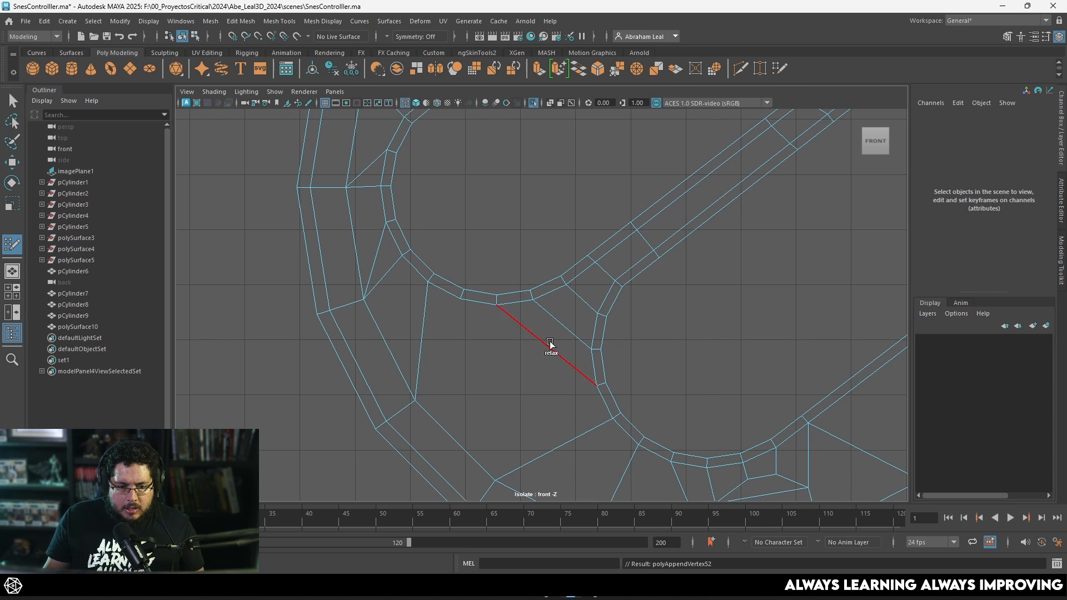
{"action": "left_click", "coordinate": [463, 388], "text": "shift"}
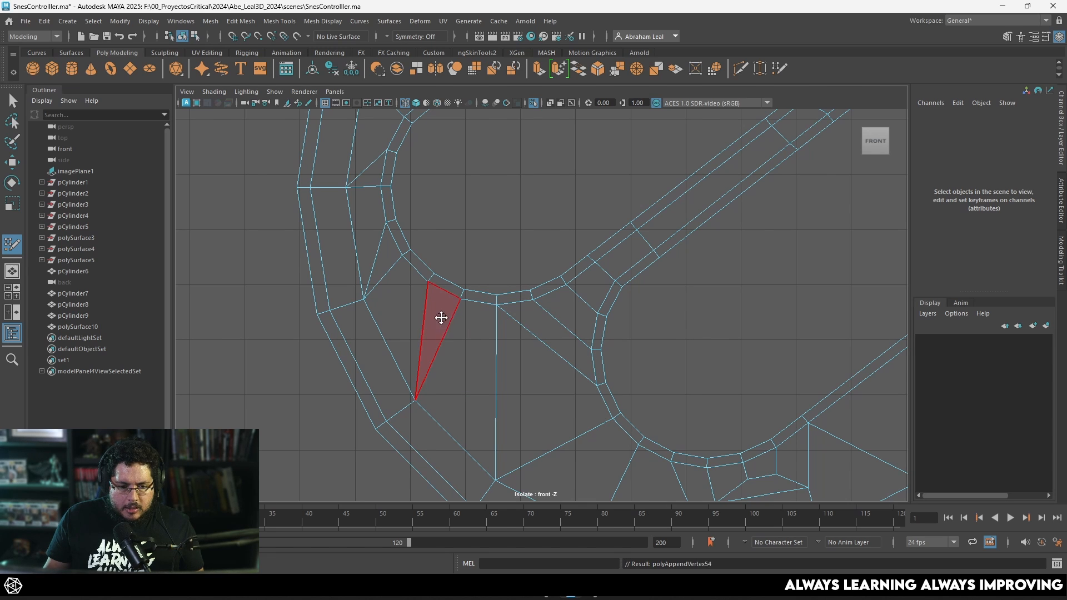
Switch to the shaded perspective view and fill the remaining upper-right gap between the two capsule rings and the large ring
{"action": "scroll", "coordinate": [580, 389], "scroll_direction": "down", "scroll_amount": 5}
{"action": "key", "text": "space"}
{"action": "left_click_drag", "start_coordinate": [644, 365], "coordinate": [656, 322]}
{"action": "key", "text": "5"}
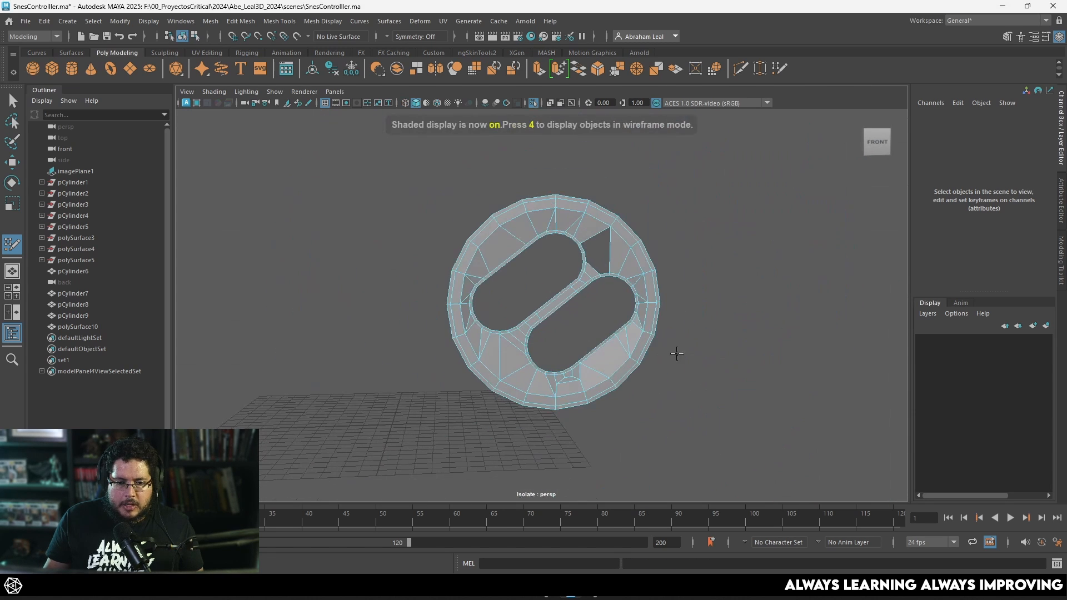
{"action": "scroll", "coordinate": [624, 217], "scroll_direction": "up", "scroll_amount": 6}
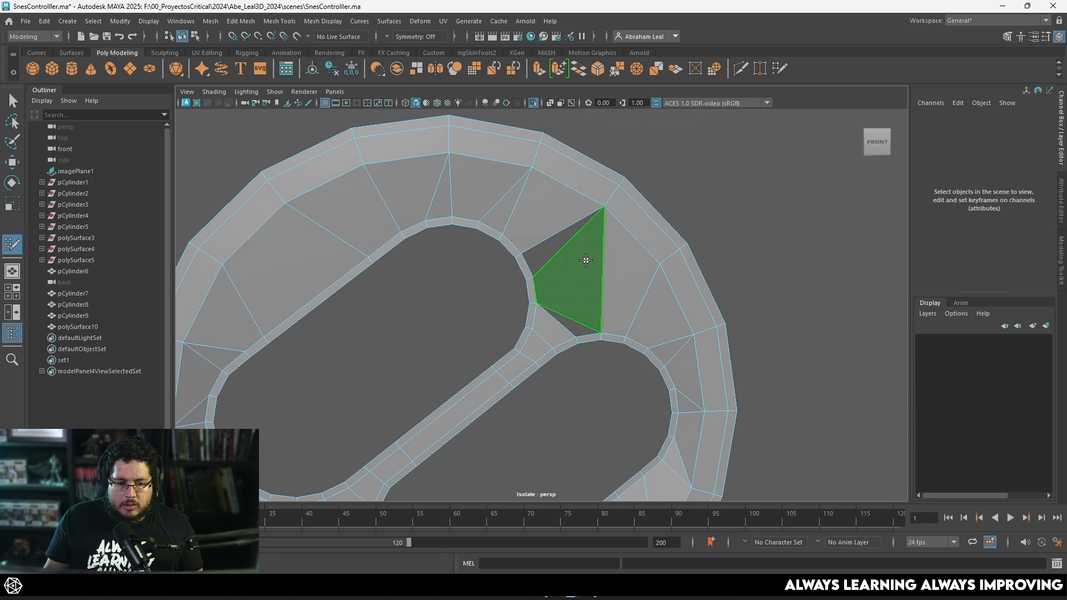
{"action": "left_click", "coordinate": [582, 254], "text": "shift"}
{"action": "left_click", "coordinate": [560, 308], "text": "shift"}
{"action": "scroll", "coordinate": [585, 342], "scroll_direction": "down", "scroll_amount": 5}
{"action": "middle_click_drag", "start_coordinate": [585, 343], "coordinate": [595, 287], "text": "alt"}
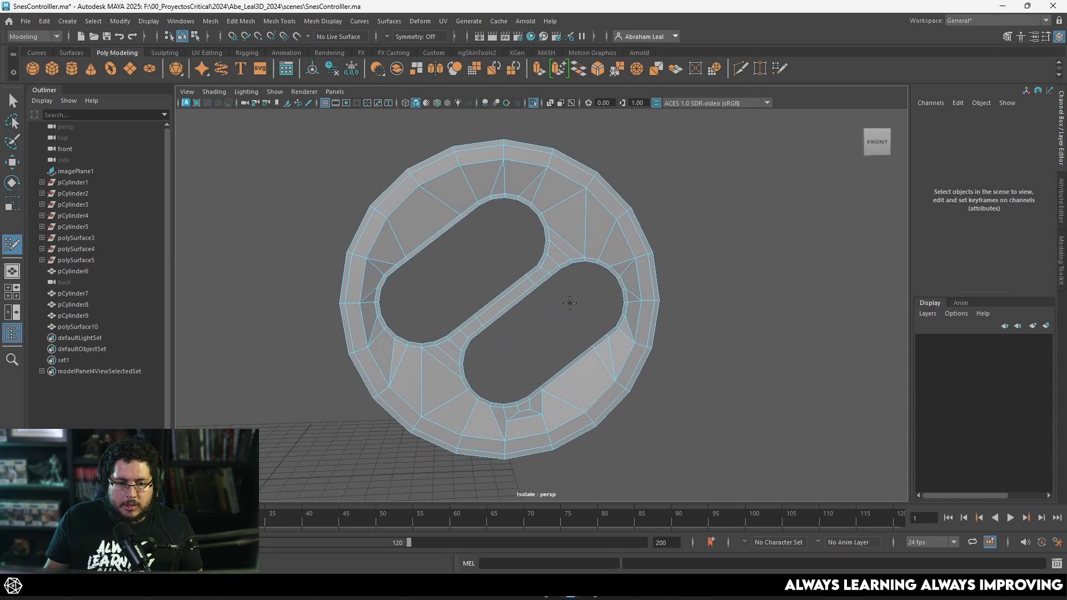
Select all faces of the ring mesh and scale them flat along the mesh's depth direction
{"action": "mouse_move", "coordinate": [570, 303]}
{"action": "left_mouse_down", "text": "alt"}
{"action": "mouse_move", "coordinate": [666, 309]}
{"action": "mouse_move", "coordinate": [498, 309]}
{"action": "mouse_move", "coordinate": [608, 242]}
{"action": "left_mouse_up", "text": "alt"}
{"action": "key", "text": "q"}
{"action": "scroll", "coordinate": [589, 189], "scroll_direction": "down", "scroll_amount": 5}
{"action": "right_click_drag", "start_coordinate": [579, 243], "coordinate": [578, 272]}
{"action": "mouse_move", "coordinate": [694, 198]}
{"action": "left_mouse_down"}
{"action": "mouse_move", "coordinate": [505, 354]}
{"action": "mouse_move", "coordinate": [487, 390]}
{"action": "mouse_move", "coordinate": [578, 377]}
{"action": "mouse_move", "coordinate": [676, 345]}
{"action": "left_mouse_up"}
{"action": "key", "text": "r"}
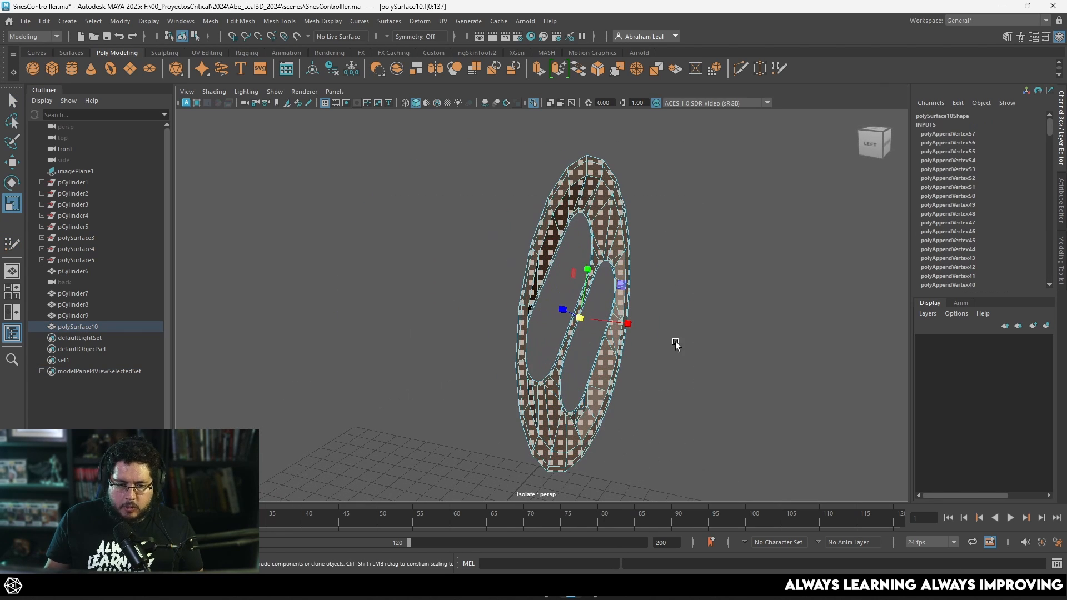
{"action": "left_click_drag", "start_coordinate": [626, 322], "coordinate": [550, 331]}
{"action": "left_click", "coordinate": [718, 239]}
{"action": "left_click_drag", "start_coordinate": [718, 239], "coordinate": [627, 224], "text": "alt"}
Return to object mode, select the ring mesh and turn off isolation to show the whole controller
{"action": "right_click_drag", "start_coordinate": [626, 222], "coordinate": [681, 207]}
{"action": "left_click_drag", "start_coordinate": [713, 218], "coordinate": [619, 223], "text": "alt"}
{"action": "right_click_drag", "start_coordinate": [618, 223], "coordinate": [667, 207]}
{"action": "left_click", "coordinate": [679, 262]}
{"action": "mouse_move", "coordinate": [679, 262]}
{"action": "left_mouse_down", "text": "alt"}
{"action": "mouse_move", "coordinate": [702, 239]}
{"action": "mouse_move", "coordinate": [681, 245]}
{"action": "left_mouse_up", "text": "alt"}
{"action": "left_click", "coordinate": [635, 234]}
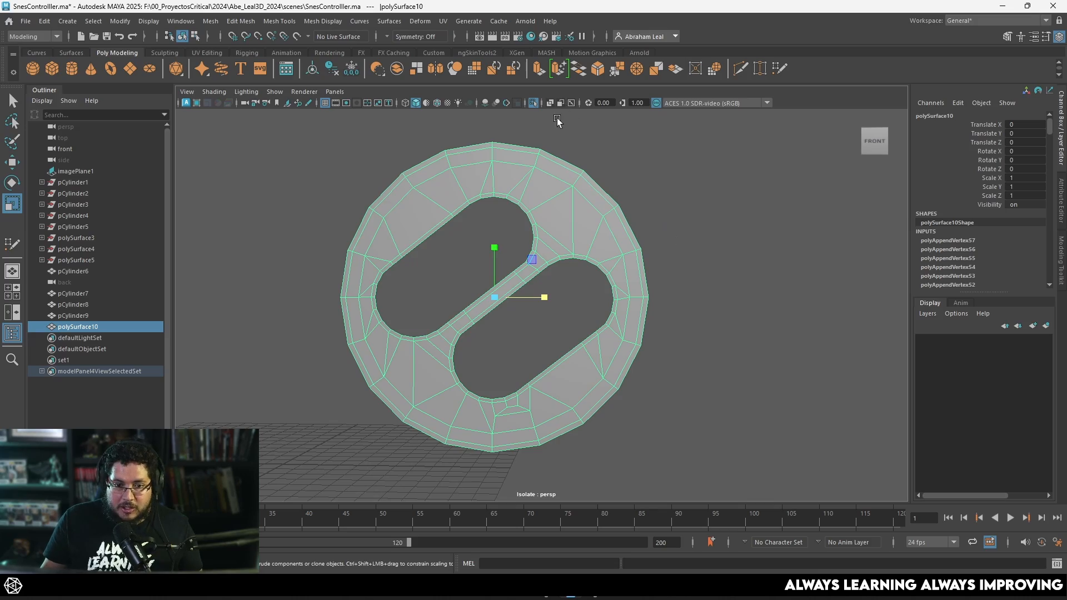
{"action": "scroll", "coordinate": [582, 196], "scroll_direction": "up", "scroll_amount": 3}
{"action": "left_click", "coordinate": [535, 104]}
{"action": "scroll", "coordinate": [578, 238], "scroll_direction": "down", "scroll_amount": 4}
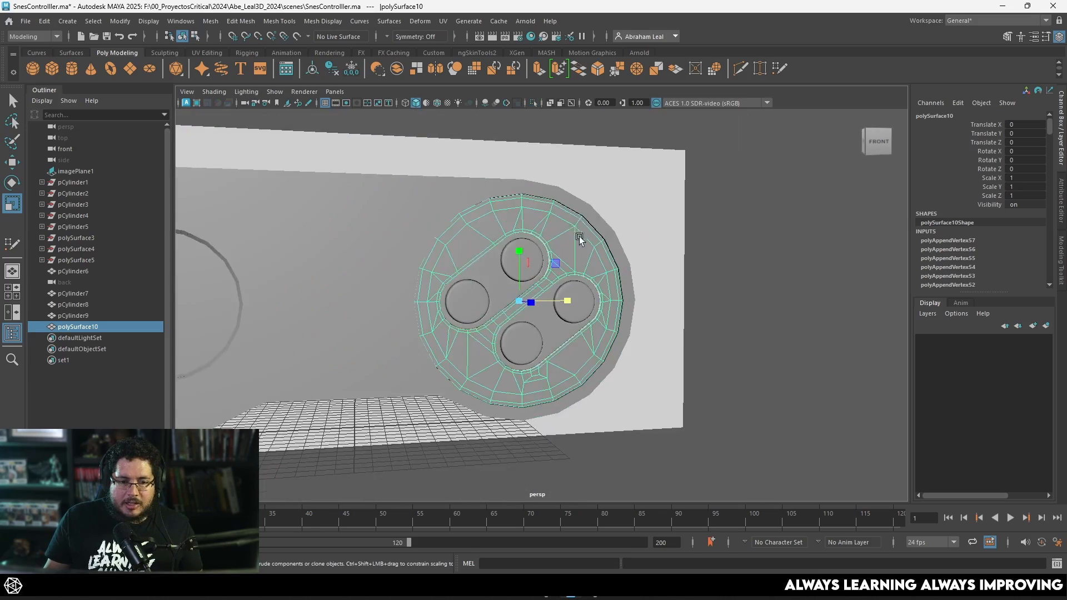
Examine how the ring mesh fits around the capsule recesses and the four face buttons
{"action": "scroll", "coordinate": [654, 312], "scroll_direction": "up", "scroll_amount": 2}
{"action": "left_click_drag", "start_coordinate": [578, 238], "coordinate": [674, 295], "text": "alt"}
{"action": "scroll", "coordinate": [657, 286], "scroll_direction": "up", "scroll_amount": 2}
{"action": "scroll", "coordinate": [658, 286], "scroll_direction": "up", "scroll_amount": 3}
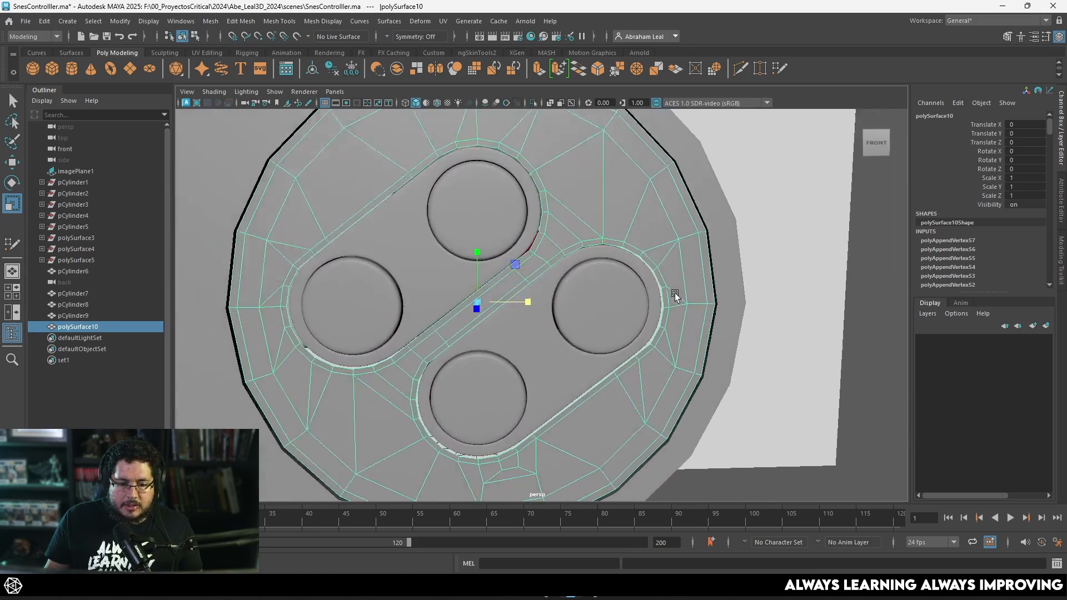
{"action": "scroll", "coordinate": [674, 295], "scroll_direction": "down", "scroll_amount": 1}
{"action": "left_click_drag", "start_coordinate": [577, 217], "coordinate": [548, 205], "text": "alt"}
{"action": "middle_click_drag", "start_coordinate": [548, 206], "coordinate": [572, 261], "text": "alt"}
{"action": "scroll", "coordinate": [572, 261], "scroll_direction": "up", "scroll_amount": 3}
{"action": "scroll", "coordinate": [561, 260], "scroll_direction": "down", "scroll_amount": 1}
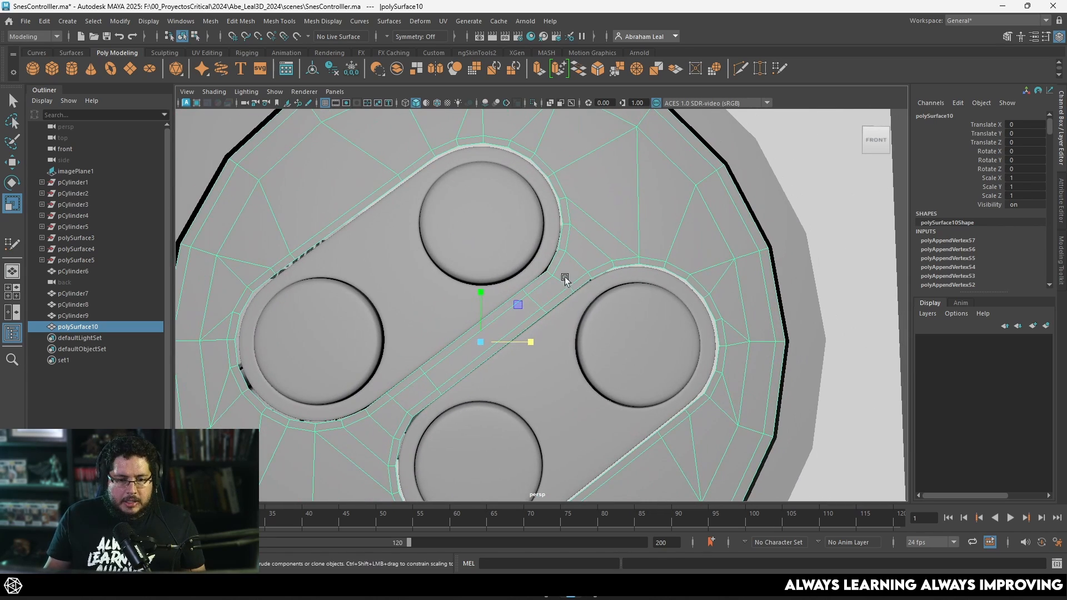
{"action": "scroll", "coordinate": [654, 285], "scroll_direction": "down", "scroll_amount": 3}
Set the ring mesh to unsmoothed display and apply Smooth to it with 1 division
{"action": "key", "text": "1"}
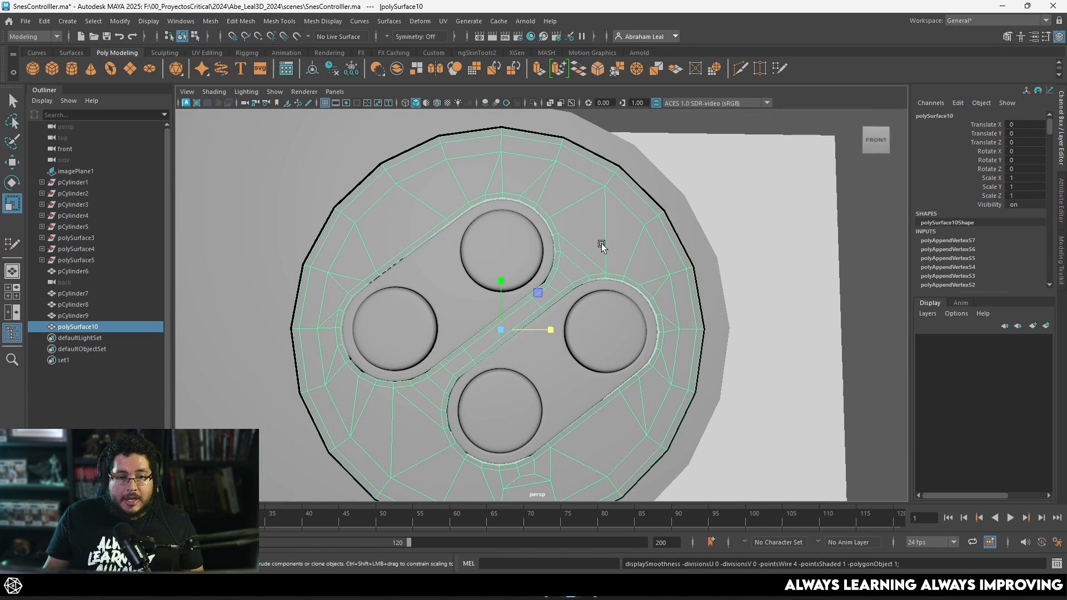
{"action": "left_click", "coordinate": [210, 21]}
{"action": "left_click", "coordinate": [238, 150]}
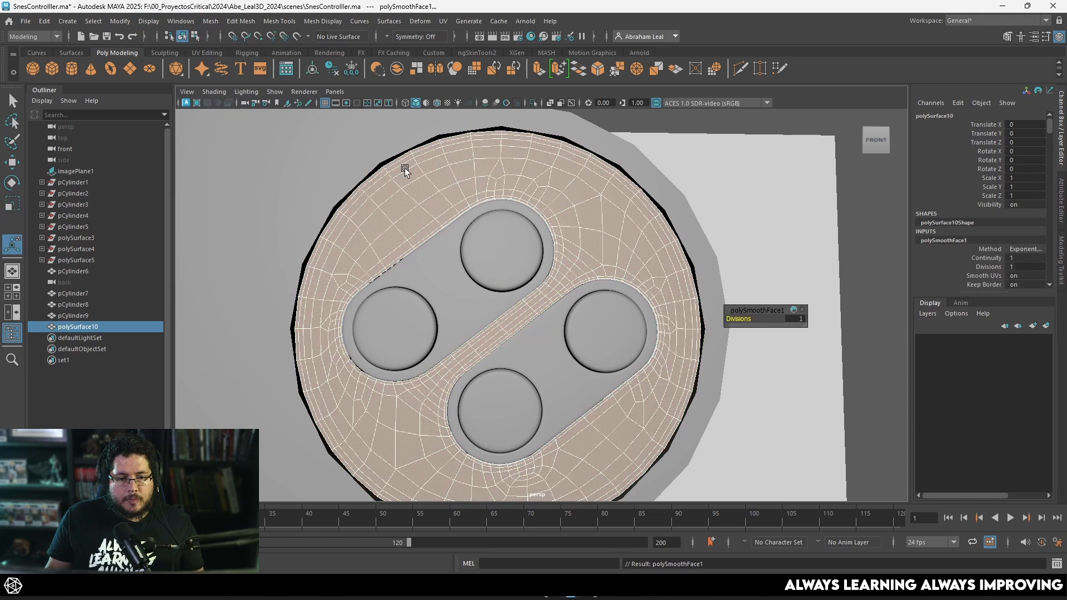
{"action": "scroll", "coordinate": [652, 239], "scroll_direction": "up", "scroll_amount": 5}
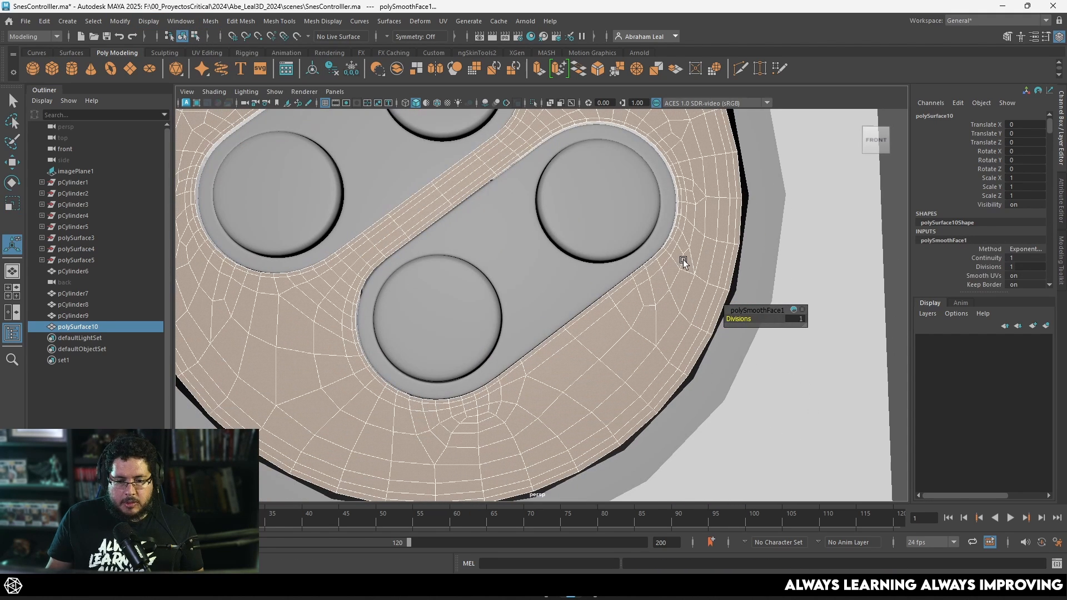
Isolate the ring mesh and extrude its outer rim and both capsule border loops backward to give the ring depth
{"action": "scroll", "coordinate": [389, 329], "scroll_direction": "down", "scroll_amount": 5}
{"action": "scroll", "coordinate": [459, 228], "scroll_direction": "up", "scroll_amount": 4}
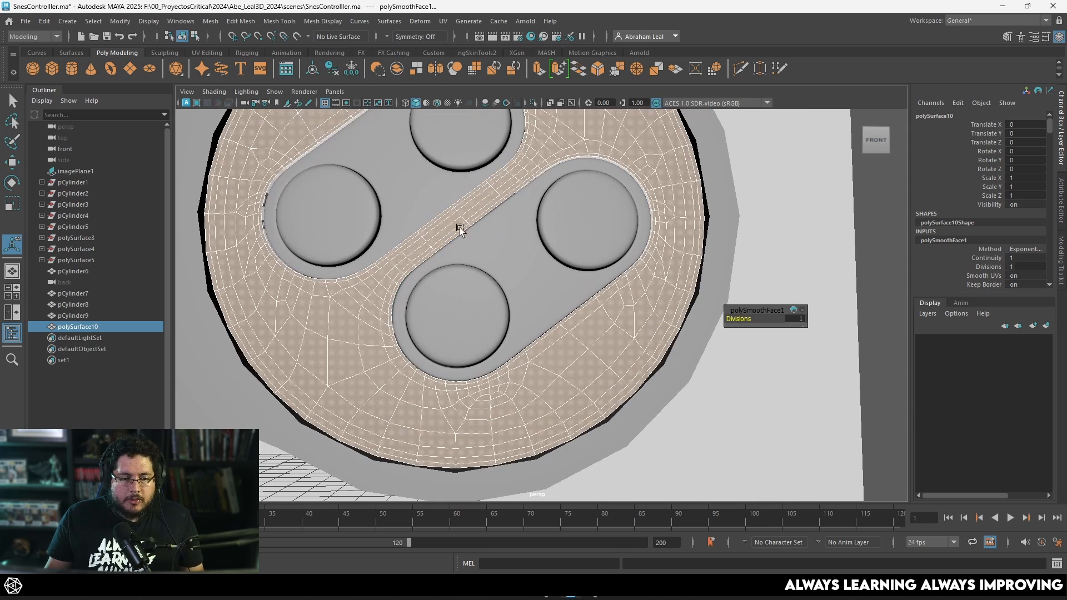
{"action": "left_click", "coordinate": [533, 104]}
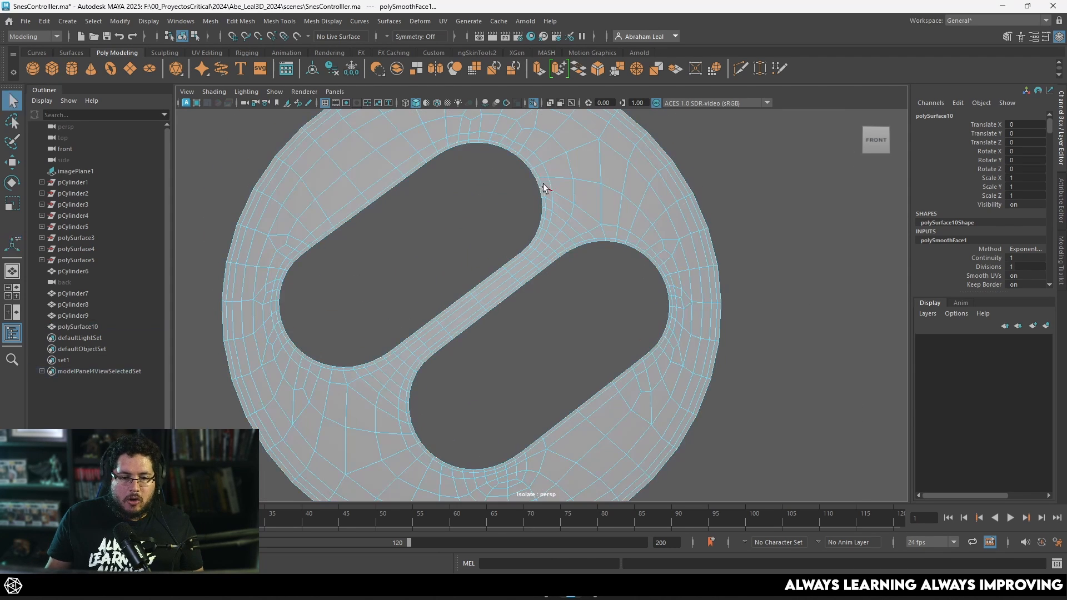
{"action": "scroll", "coordinate": [602, 249], "scroll_direction": "down", "scroll_amount": 3}
{"action": "left_click_drag", "start_coordinate": [600, 245], "coordinate": [648, 260], "text": "alt"}
{"action": "key", "text": "ctrl+e"}
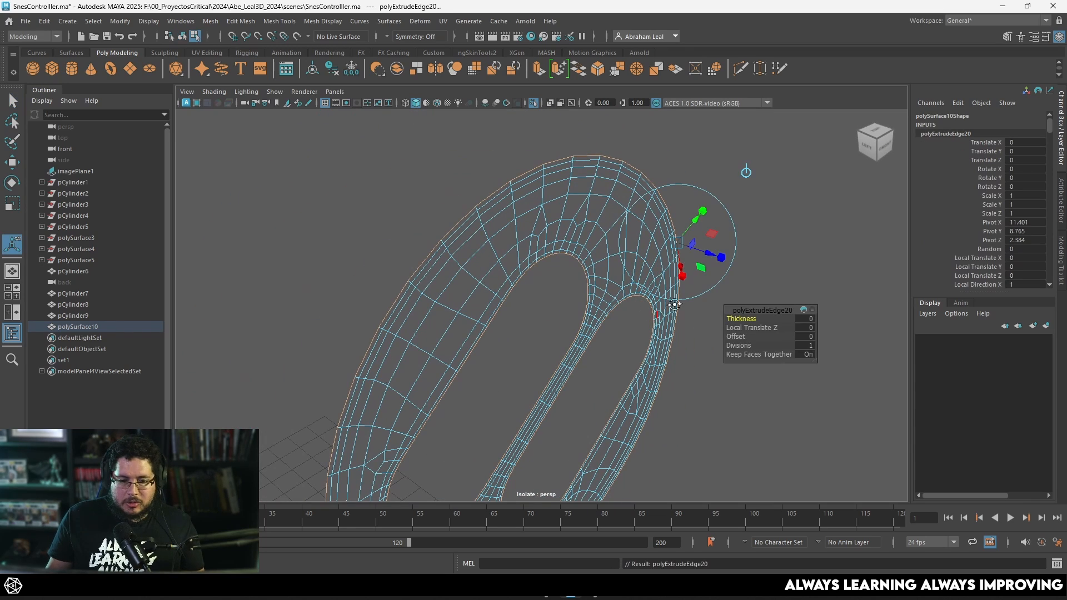
{"action": "left_click_drag", "start_coordinate": [675, 301], "coordinate": [660, 239], "text": "alt"}
{"action": "right_click_drag", "start_coordinate": [615, 211], "coordinate": [660, 167]}
{"action": "key", "text": "q"}
Select the front edge loops of the ring's outer rim and both capsule openings and bevel them with fraction 0.5 and 1 segment
{"action": "left_click", "coordinate": [658, 168]}
{"action": "left_click", "coordinate": [594, 171]}
{"action": "right_click_drag", "start_coordinate": [594, 144], "coordinate": [595, 131]}
{"action": "double_click", "coordinate": [563, 150]}
{"action": "left_click_drag", "start_coordinate": [578, 200], "coordinate": [582, 168], "text": "alt"}
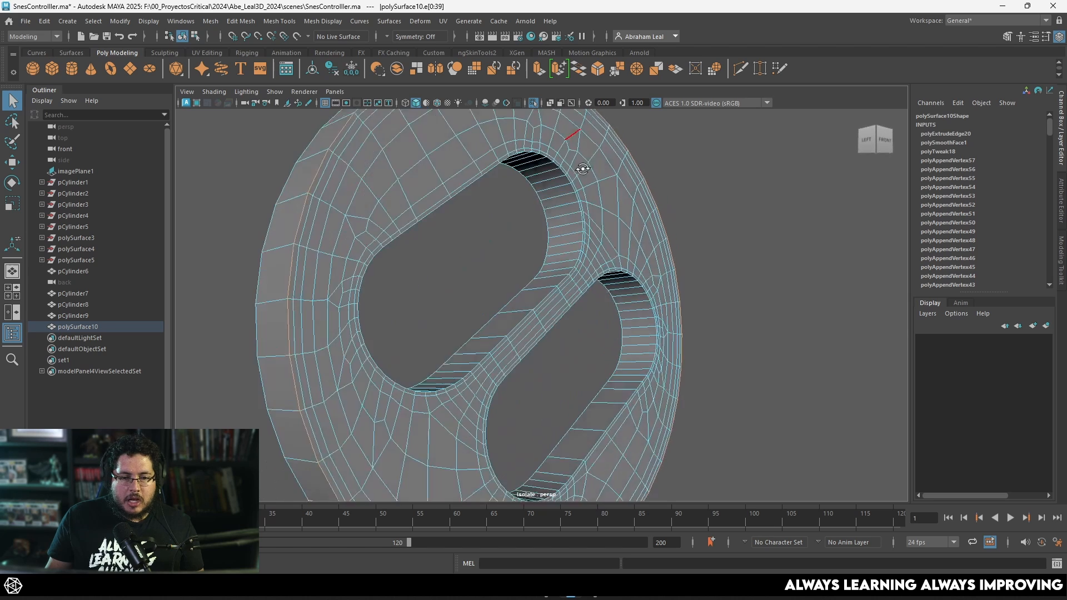
{"action": "scroll", "coordinate": [618, 194], "scroll_direction": "up", "scroll_amount": 4}
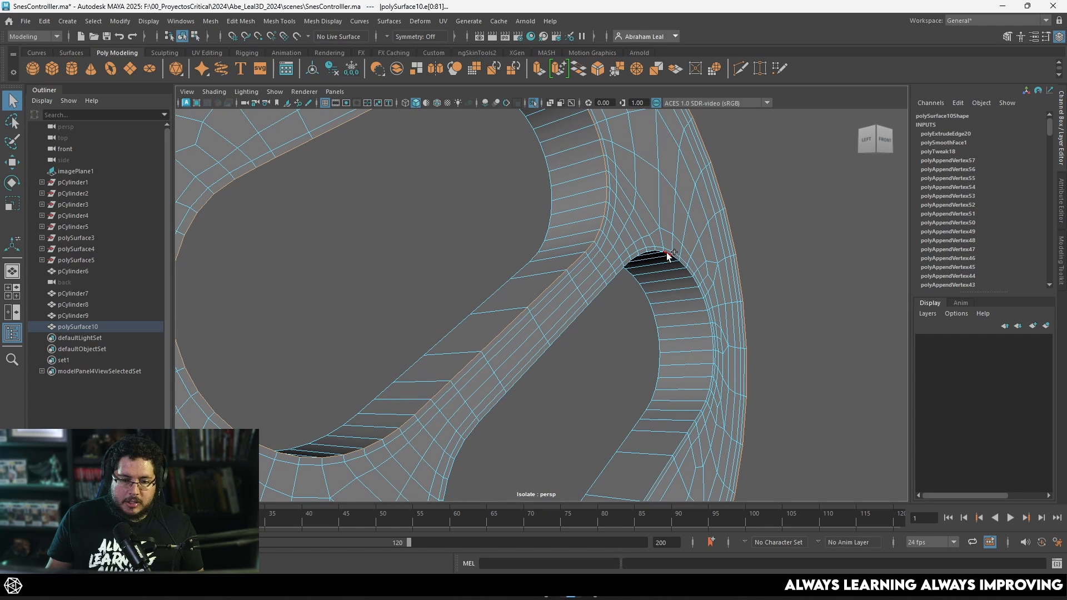
{"action": "left_click", "coordinate": [597, 68]}
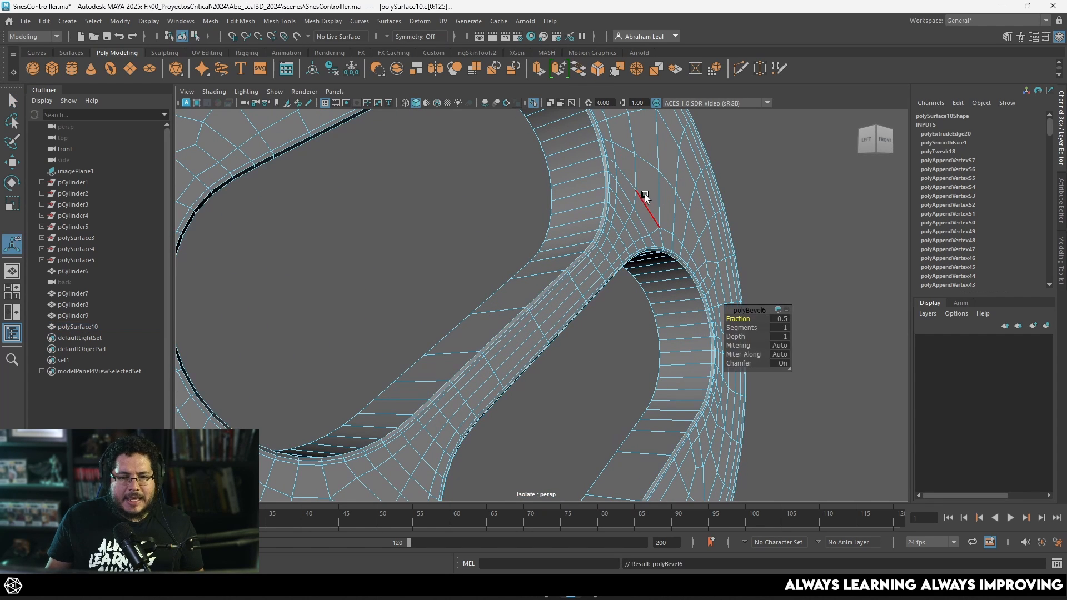
Return to object mode, select the ring mesh and turn off isolation to show the rest of the controller
{"action": "right_click_drag", "start_coordinate": [709, 159], "coordinate": [713, 156]}
{"action": "left_click", "coordinate": [718, 160]}
{"action": "scroll", "coordinate": [700, 200], "scroll_direction": "down", "scroll_amount": 5}
{"action": "left_click_drag", "start_coordinate": [695, 240], "coordinate": [631, 225], "text": "alt"}
{"action": "left_click", "coordinate": [622, 211]}
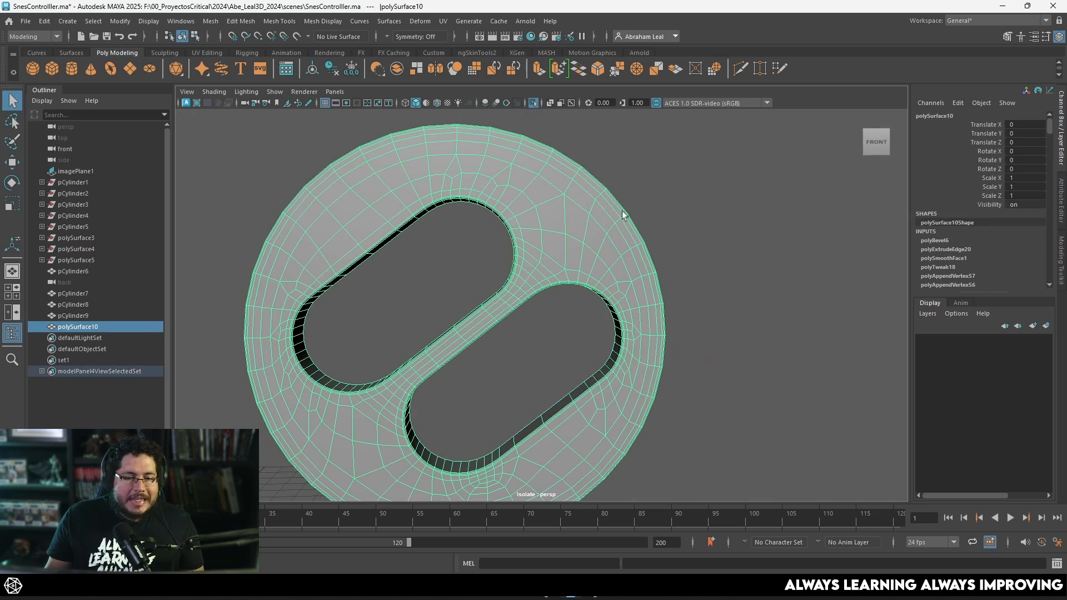
{"action": "left_click_drag", "start_coordinate": [611, 293], "coordinate": [646, 239], "text": "alt"}
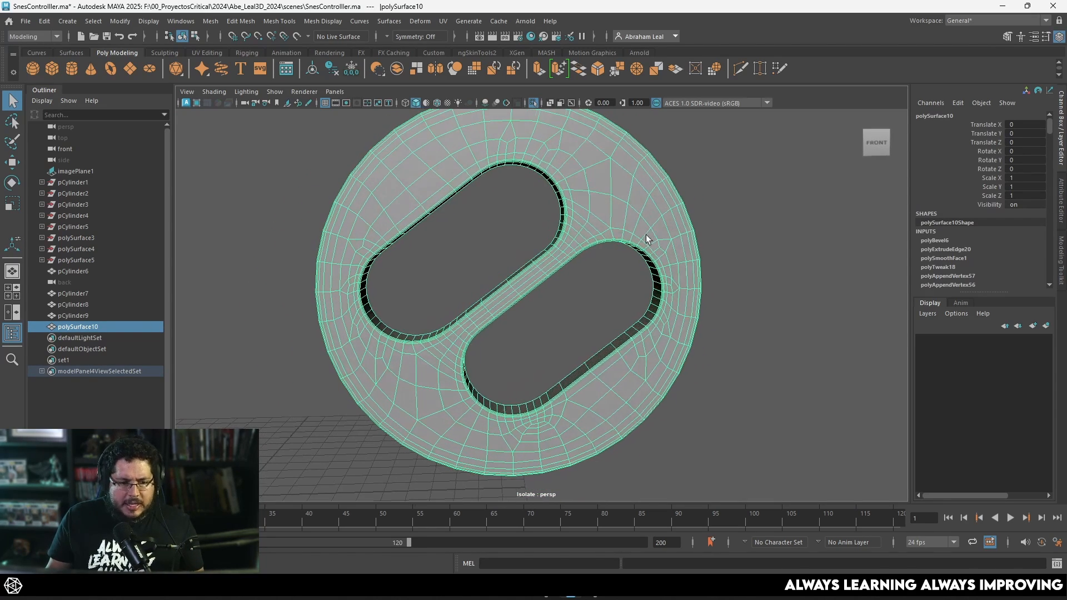
{"action": "left_click", "coordinate": [531, 102]}
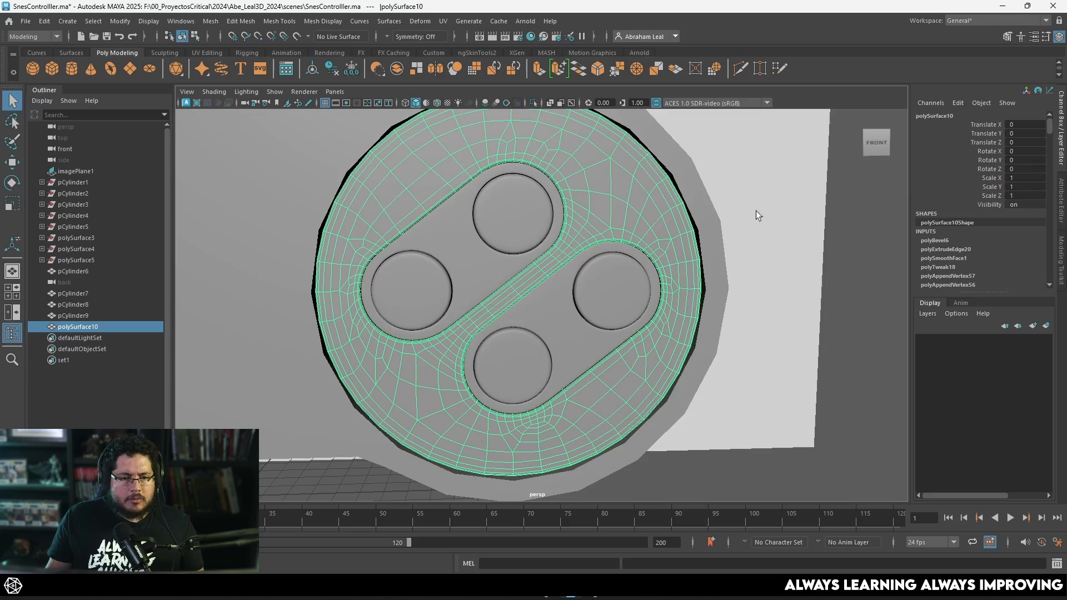
Examine how the thickened ring mesh sits against the controller body and the face buttons
{"action": "left_click", "coordinate": [755, 211]}
{"action": "scroll", "coordinate": [621, 212], "scroll_direction": "down", "scroll_amount": 2}
{"action": "left_click", "coordinate": [608, 225]}
{"action": "left_click_drag", "start_coordinate": [607, 225], "coordinate": [738, 322], "text": "alt"}
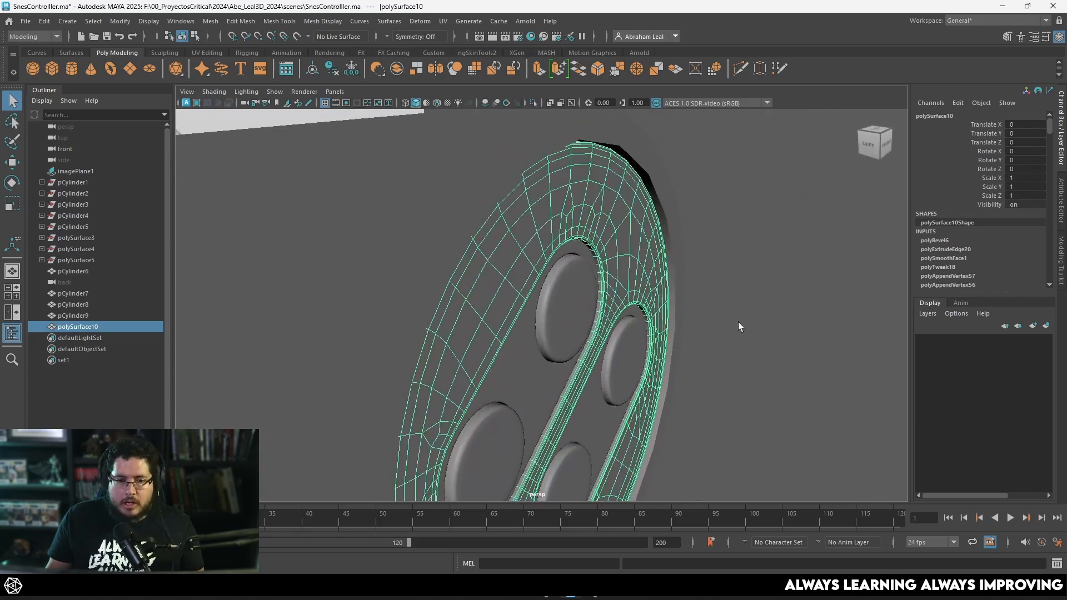
{"action": "left_click", "coordinate": [738, 321]}
{"action": "middle_click_drag", "start_coordinate": [695, 284], "coordinate": [689, 313], "text": "alt"}
{"action": "scroll", "coordinate": [688, 308], "scroll_direction": "up", "scroll_amount": 3}
{"action": "left_click", "coordinate": [518, 196]}
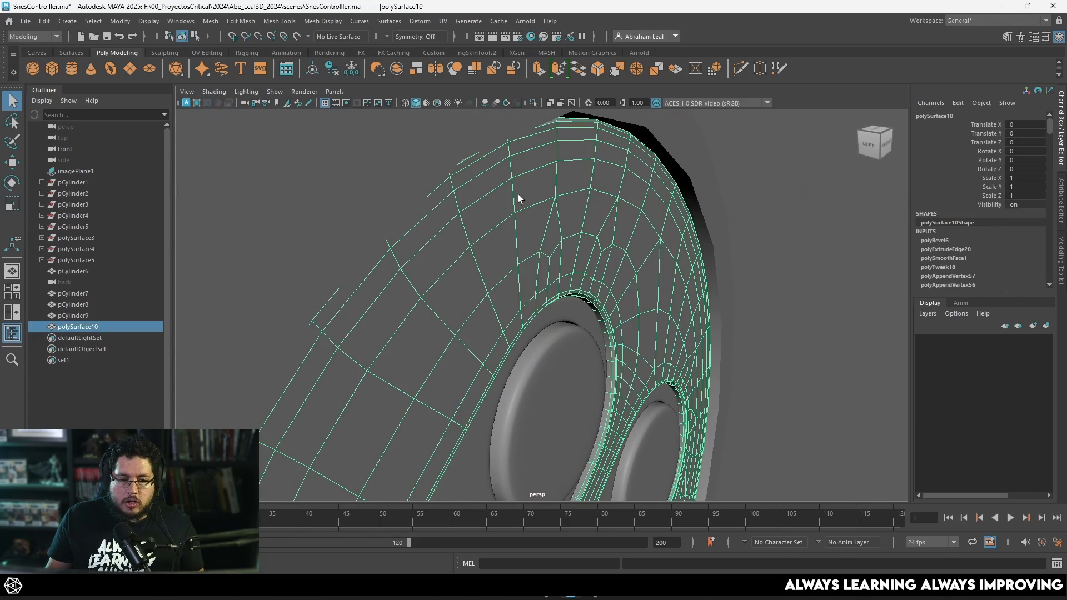
{"action": "mouse_move", "coordinate": [626, 214]}
{"action": "left_mouse_down", "text": "alt"}
{"action": "mouse_move", "coordinate": [465, 221]}
{"action": "mouse_move", "coordinate": [545, 235]}
{"action": "mouse_move", "coordinate": [551, 225]}
{"action": "mouse_move", "coordinate": [638, 215]}
{"action": "left_mouse_up", "text": "alt"}
{"action": "scroll", "coordinate": [439, 229], "scroll_direction": "down", "scroll_amount": 2}
Isolate the ring mesh and assign a new Blinn material to it
{"action": "left_click", "coordinate": [533, 103]}
{"action": "left_click", "coordinate": [679, 256]}
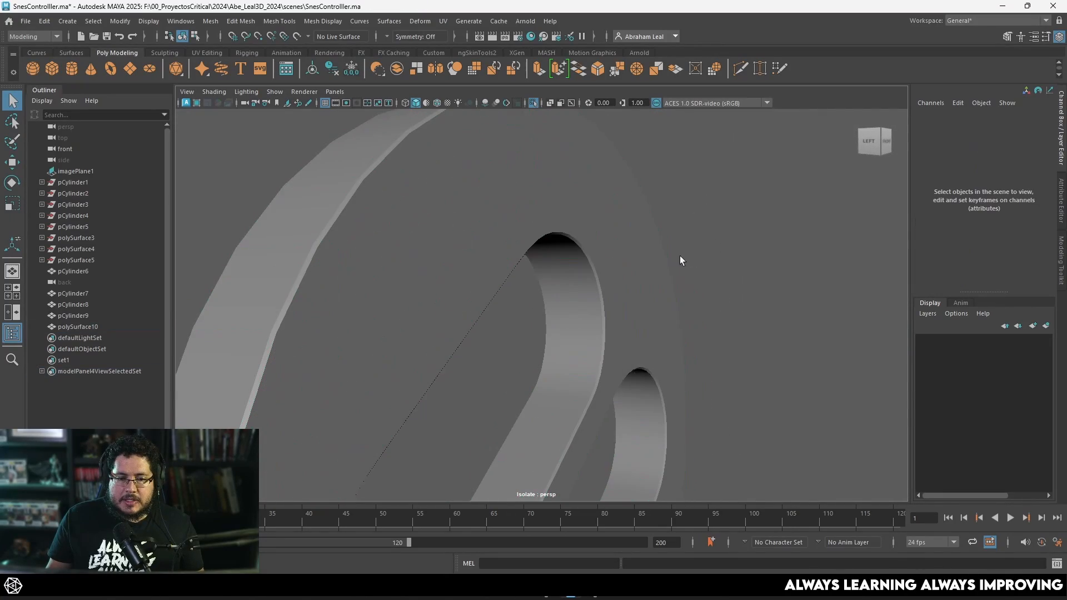
{"action": "scroll", "coordinate": [682, 264], "scroll_direction": "up", "scroll_amount": 1}
{"action": "left_click_drag", "start_coordinate": [682, 265], "coordinate": [625, 225], "text": "alt"}
{"action": "left_click", "coordinate": [605, 250]}
{"action": "right_click", "coordinate": [577, 180]}
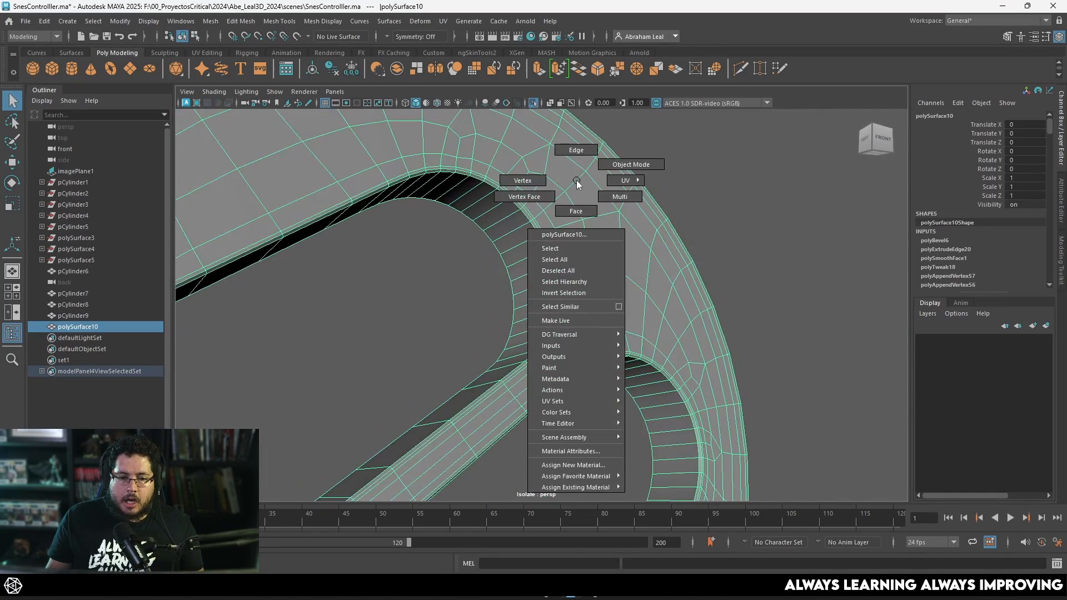
{"action": "left_click", "coordinate": [573, 465]}
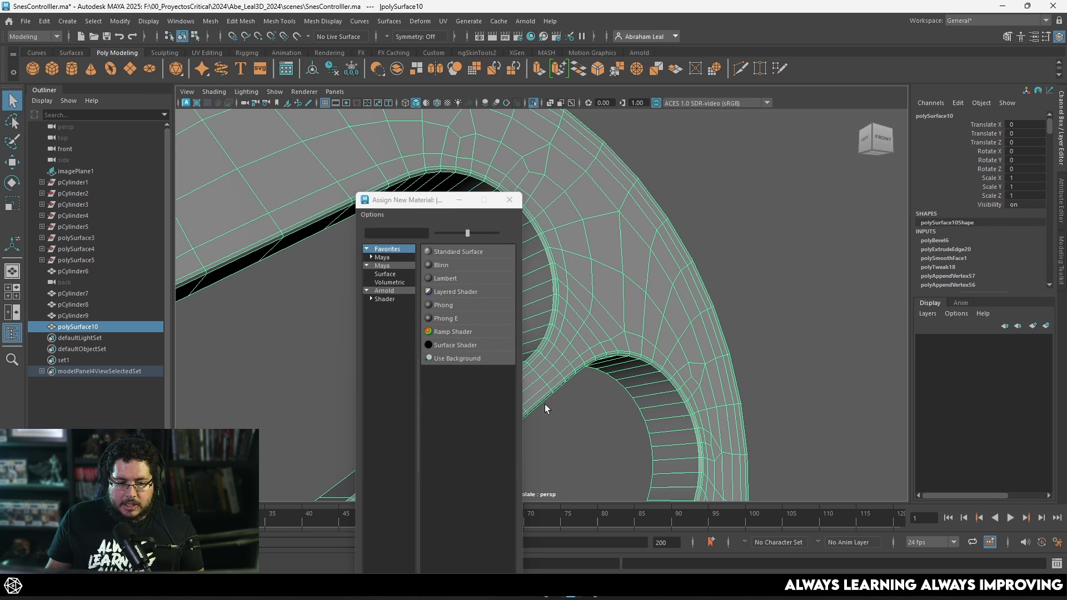
{"action": "left_click", "coordinate": [385, 267]}
{"action": "left_click", "coordinate": [444, 275]}
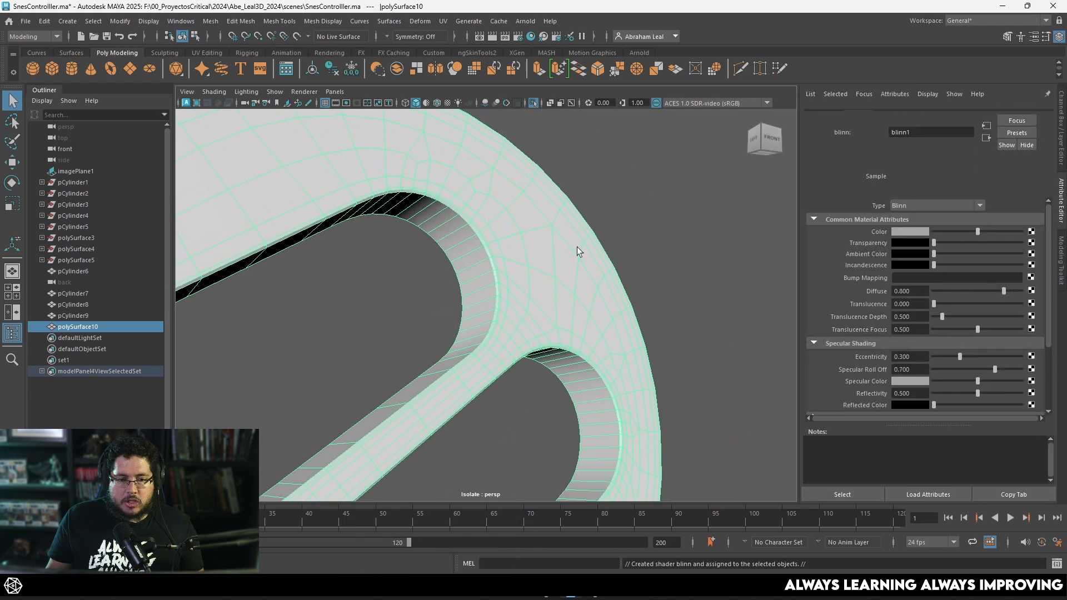
Turn on smooth mesh preview for the ring mesh and reselect it
{"action": "left_click", "coordinate": [578, 248]}
{"action": "key", "text": "3"}
{"action": "left_click", "coordinate": [643, 276]}
{"action": "left_click_drag", "start_coordinate": [643, 274], "coordinate": [538, 268], "text": "alt"}
{"action": "left_click", "coordinate": [538, 268]}
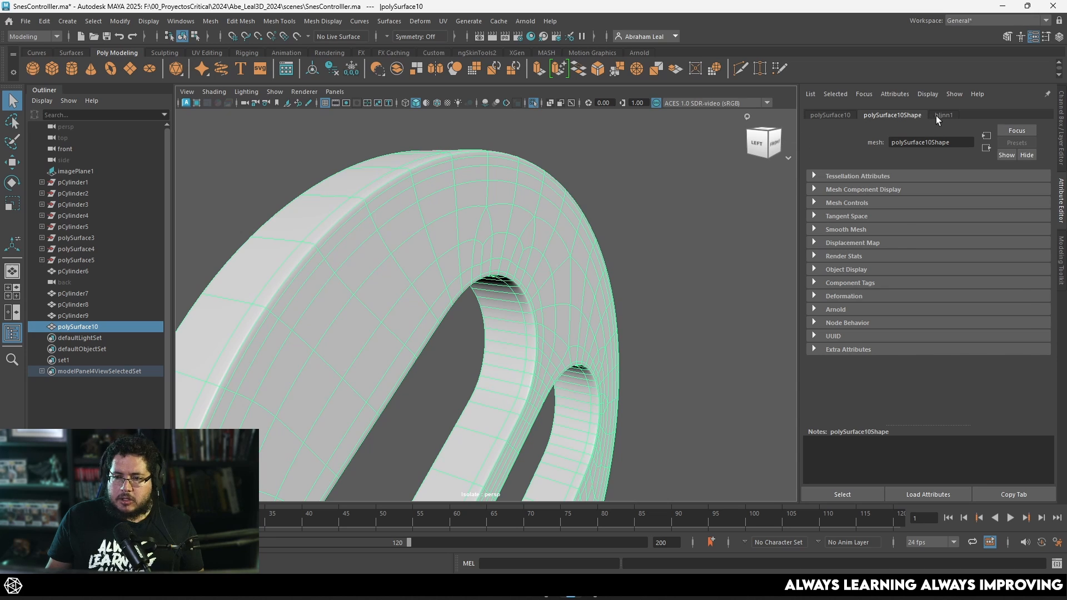
Darken the Blinn material's color to near black and inspect the highlights along the ring's surface and beveled edges
{"action": "left_click", "coordinate": [939, 116]}
{"action": "left_click_drag", "start_coordinate": [976, 241], "coordinate": [939, 243]}
{"action": "left_click", "coordinate": [629, 300]}
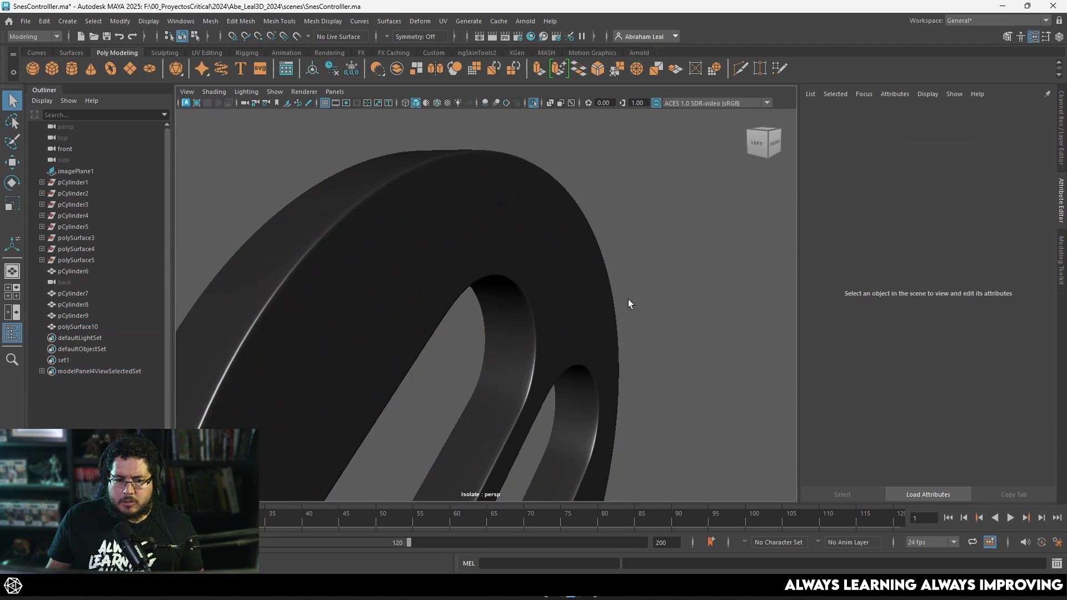
{"action": "left_click_drag", "start_coordinate": [628, 300], "coordinate": [523, 263], "text": "alt"}
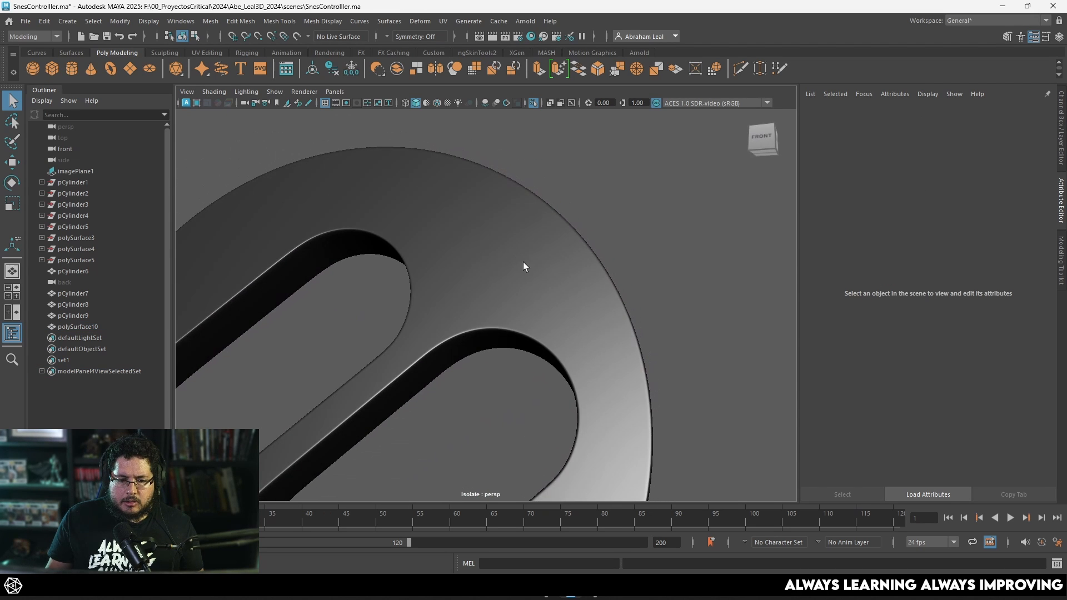
{"action": "middle_click_drag", "start_coordinate": [523, 263], "coordinate": [565, 181], "text": "alt"}
{"action": "left_click_drag", "start_coordinate": [565, 181], "coordinate": [610, 210], "text": "alt"}
{"action": "right_click_drag", "start_coordinate": [610, 210], "coordinate": [592, 205], "text": "alt"}
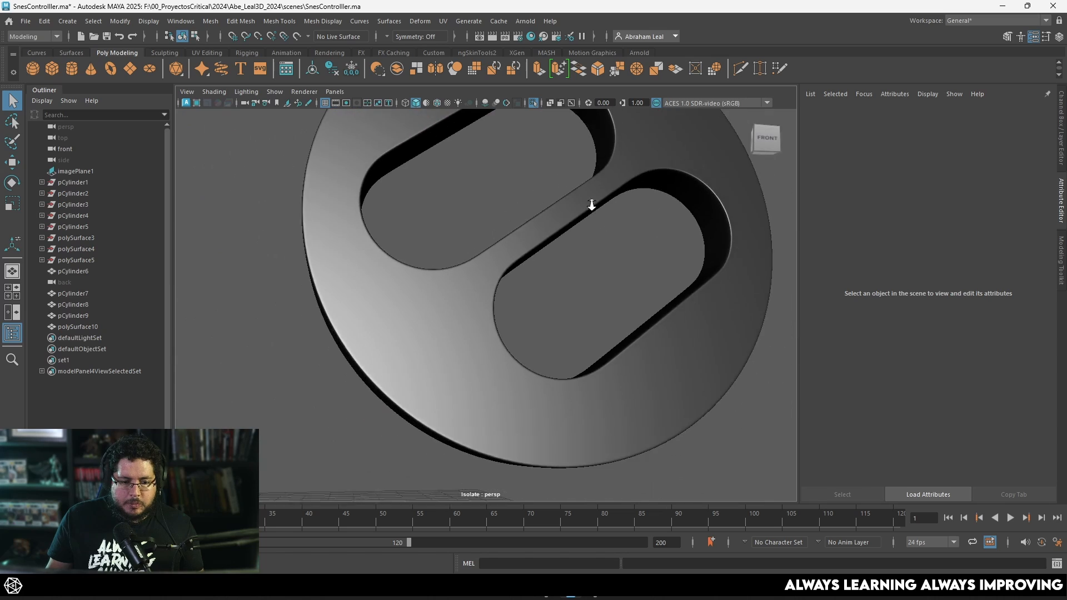
{"action": "left_click_drag", "start_coordinate": [592, 206], "coordinate": [506, 307], "text": "alt"}
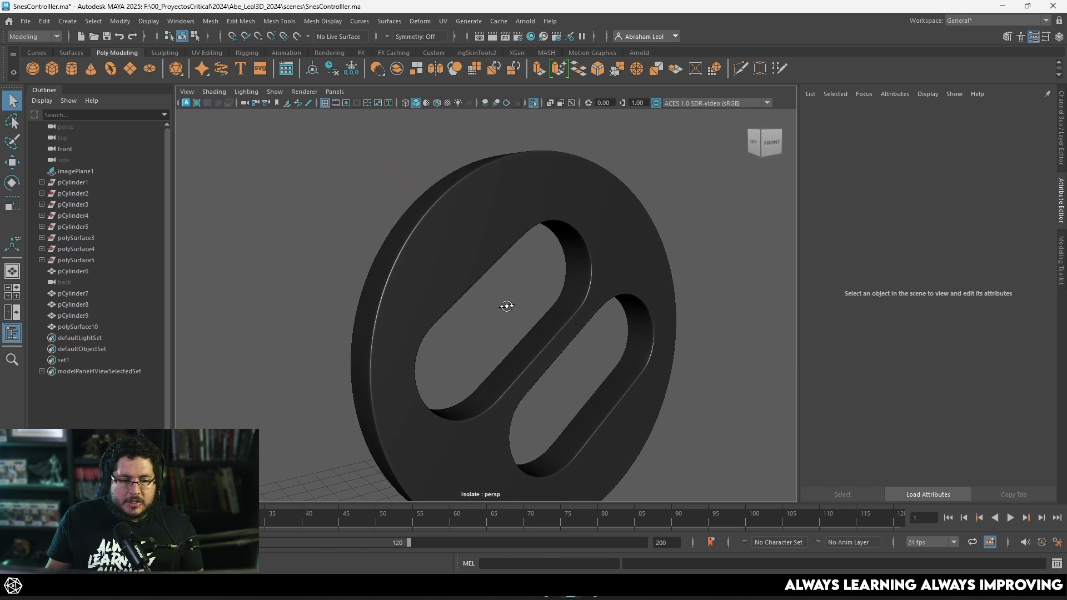
Turn off isolation, select the controller body and set it to unsmoothed display
{"action": "left_click", "coordinate": [536, 102]}
{"action": "left_click_drag", "start_coordinate": [569, 208], "coordinate": [519, 202], "text": "alt"}
{"action": "left_click", "coordinate": [591, 197]}
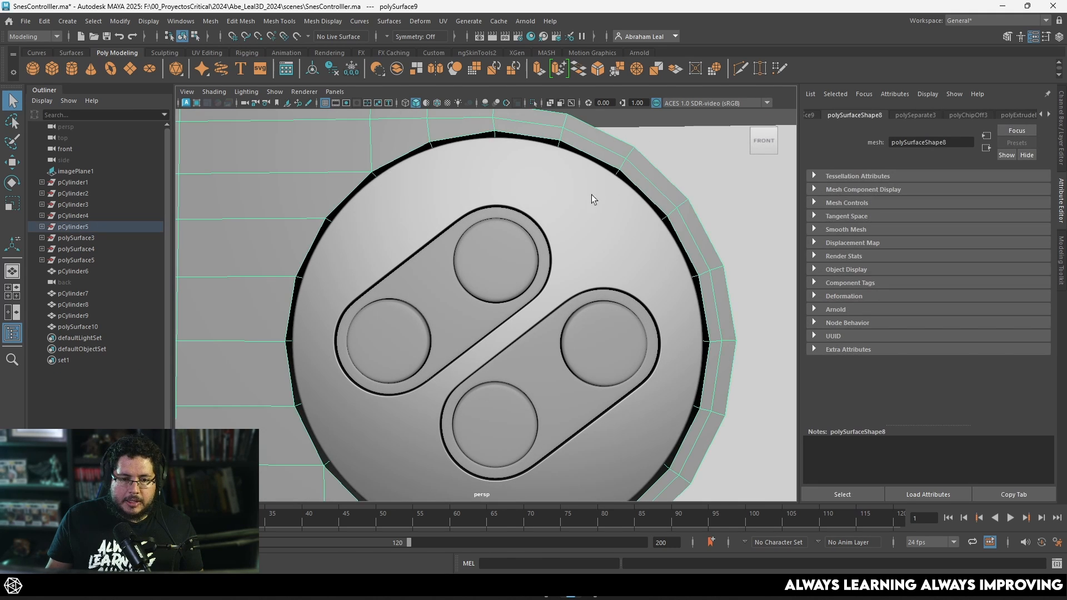
{"action": "key", "text": "1"}
Select the body's edge loop around the circular face-button opening and bevel it with 2 segments and a fraction of about 0.36
{"action": "left_click_drag", "start_coordinate": [607, 215], "coordinate": [428, 235], "text": "alt"}
{"action": "scroll", "coordinate": [368, 185], "scroll_direction": "up", "scroll_amount": 5}
{"action": "middle_click_drag", "start_coordinate": [369, 186], "coordinate": [456, 212], "text": "alt"}
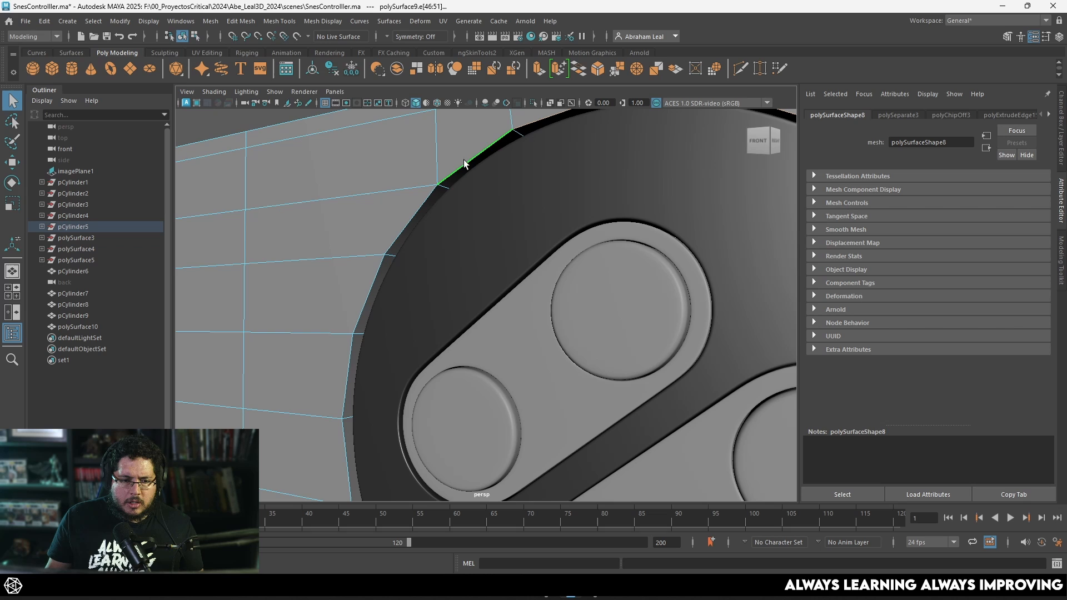
{"action": "double_click", "coordinate": [435, 202]}
{"action": "scroll", "coordinate": [534, 241], "scroll_direction": "down", "scroll_amount": 5}
{"action": "left_click_drag", "start_coordinate": [535, 241], "coordinate": [571, 117], "text": "alt"}
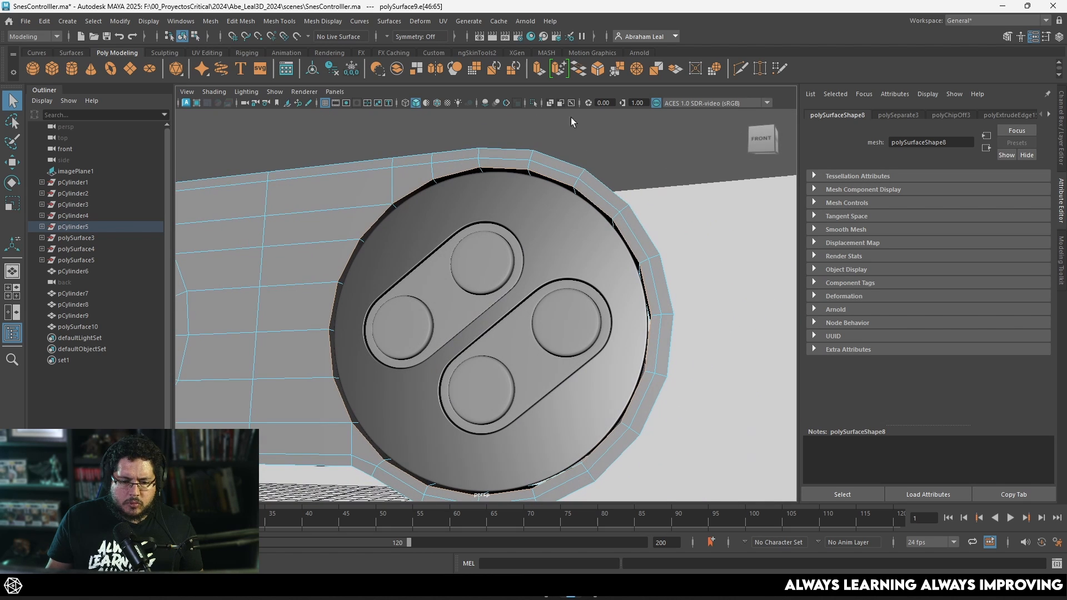
{"action": "left_click", "coordinate": [597, 68]}
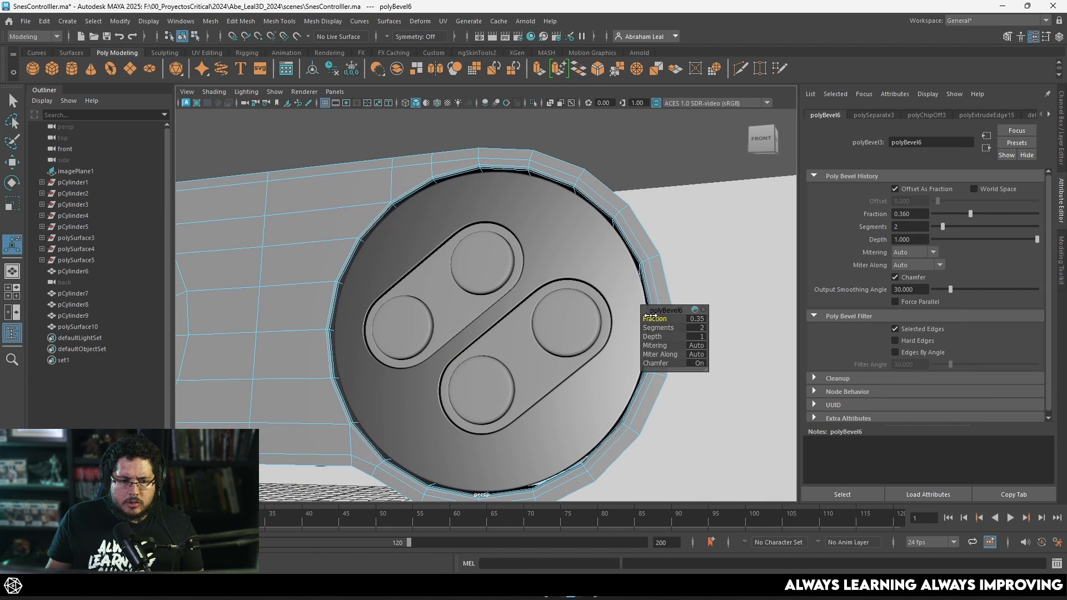
Return the controller body to object mode, turn on its smooth preview and compare it with the reference image
{"action": "left_click_drag", "start_coordinate": [478, 259], "coordinate": [476, 172], "text": "alt"}
{"action": "key", "text": "q"}
{"action": "right_click_drag", "start_coordinate": [476, 169], "coordinate": [559, 131]}
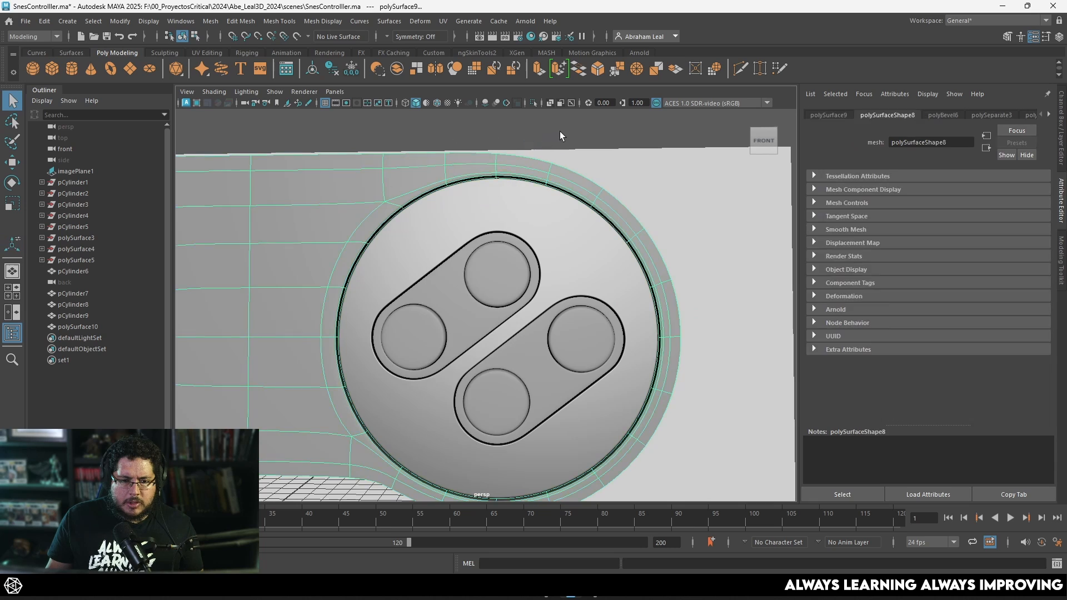
{"action": "key", "text": "3"}
{"action": "left_click", "coordinate": [560, 133]}
{"action": "scroll", "coordinate": [555, 178], "scroll_direction": "down", "scroll_amount": 5}
{"action": "left_click_drag", "start_coordinate": [534, 211], "coordinate": [491, 234], "text": "alt"}
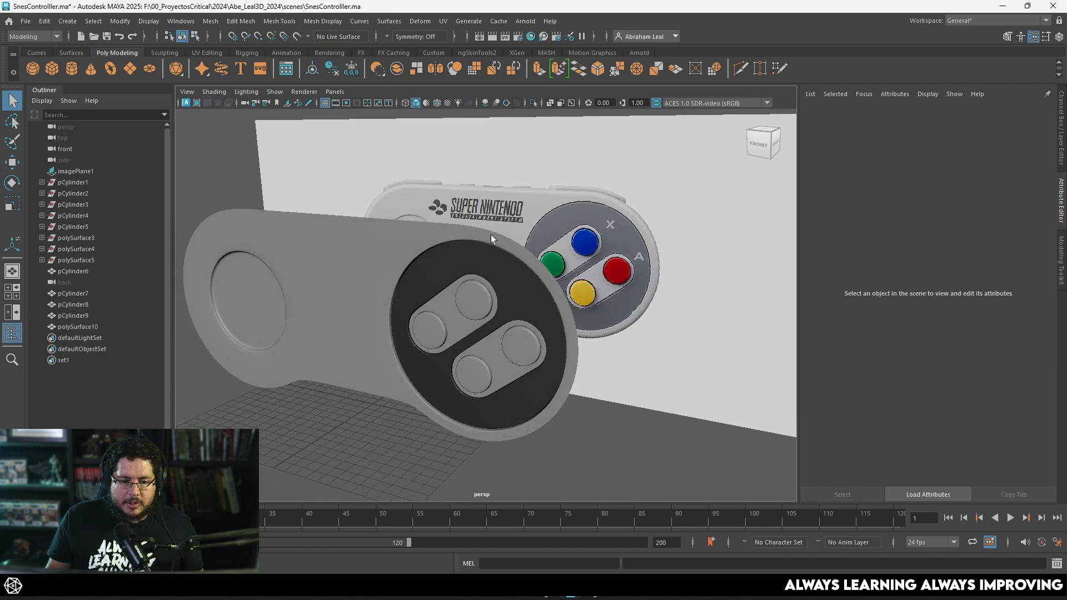
Set the ring's Blinn color by sampling the dark gray of the face-button plate in the reference image
{"action": "scroll", "coordinate": [543, 283], "scroll_direction": "up", "scroll_amount": 3}
{"action": "left_click", "coordinate": [542, 279]}
{"action": "left_click", "coordinate": [943, 115]}
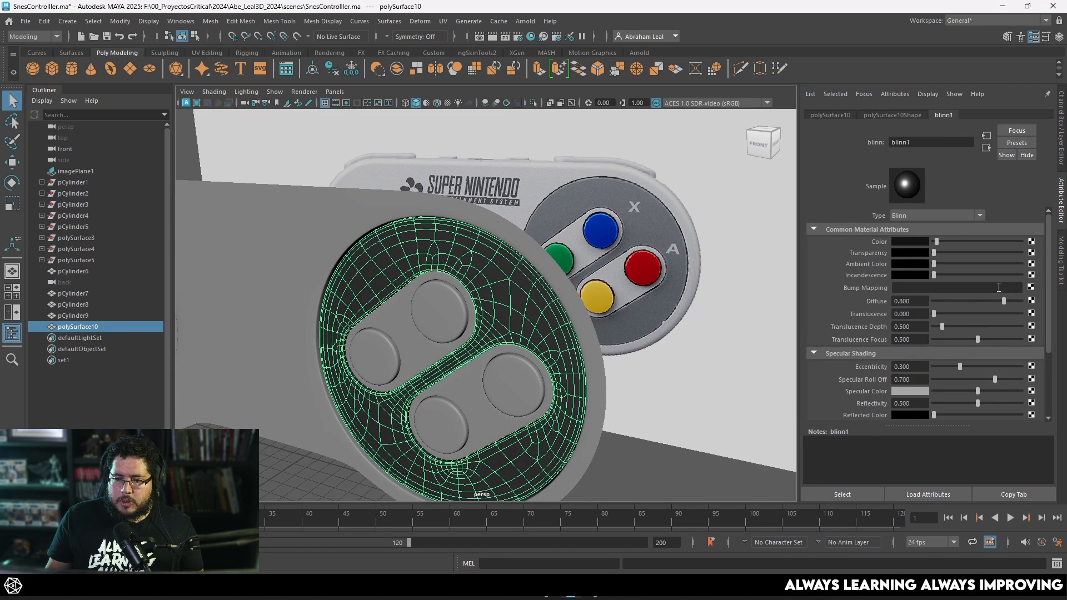
{"action": "left_click", "coordinate": [923, 241]}
{"action": "left_click", "coordinate": [860, 217]}
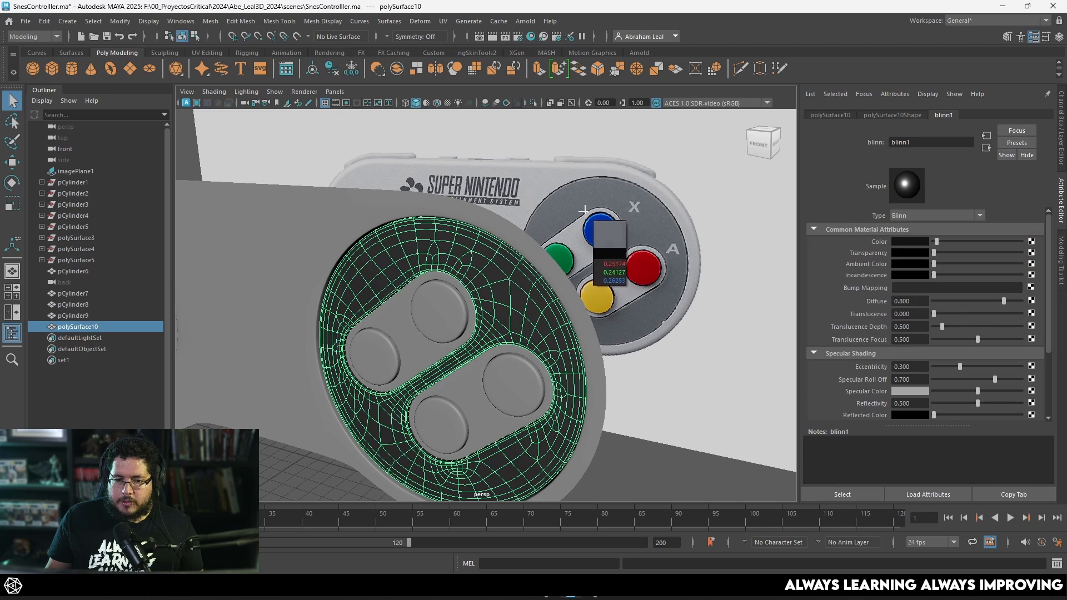
{"action": "left_click", "coordinate": [636, 226]}
{"action": "left_click_drag", "start_coordinate": [595, 293], "coordinate": [621, 274], "text": "alt"}
{"action": "left_click", "coordinate": [728, 295]}
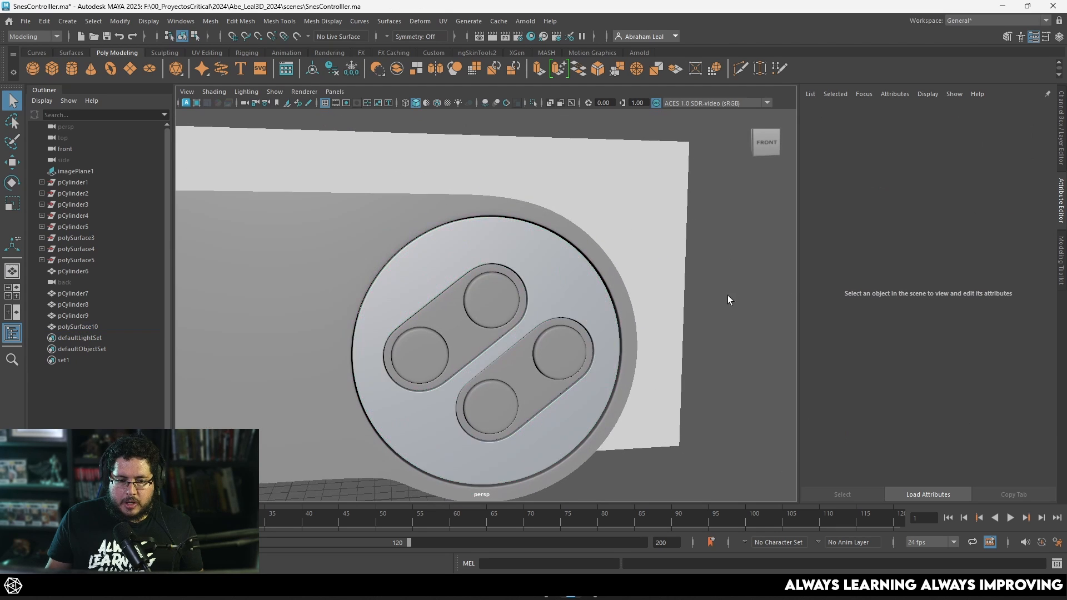
Select the controller body and assign a new Arnold aiStandardSurface material to it
{"action": "left_click_drag", "start_coordinate": [728, 295], "coordinate": [649, 321], "text": "alt"}
{"action": "left_click", "coordinate": [281, 242]}
{"action": "middle_click_drag", "start_coordinate": [295, 243], "coordinate": [428, 255], "text": "alt"}
{"action": "right_click", "coordinate": [345, 234]}
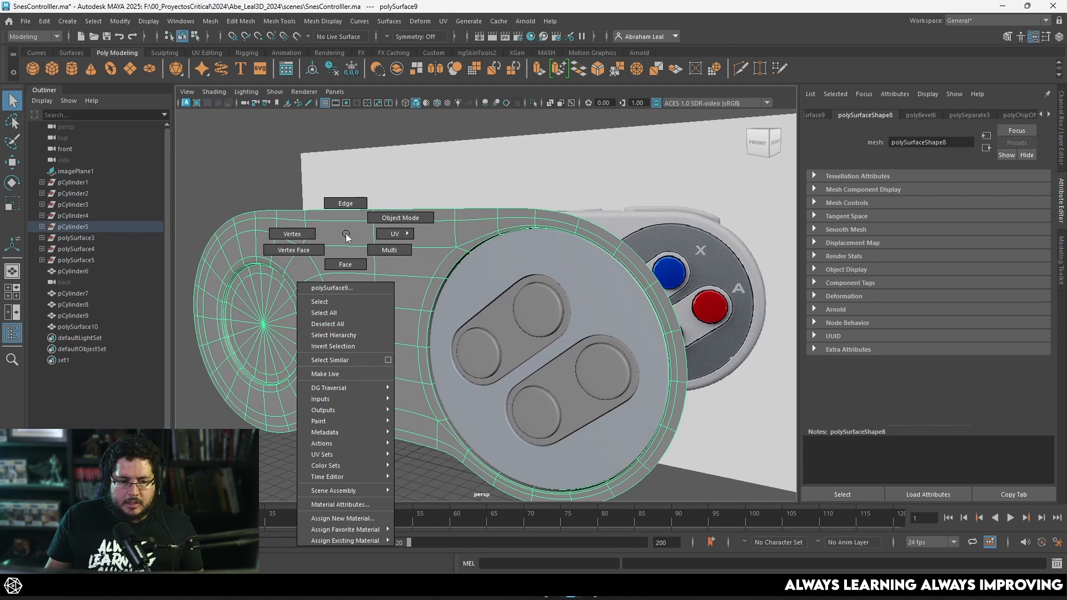
{"action": "left_click", "coordinate": [356, 518]}
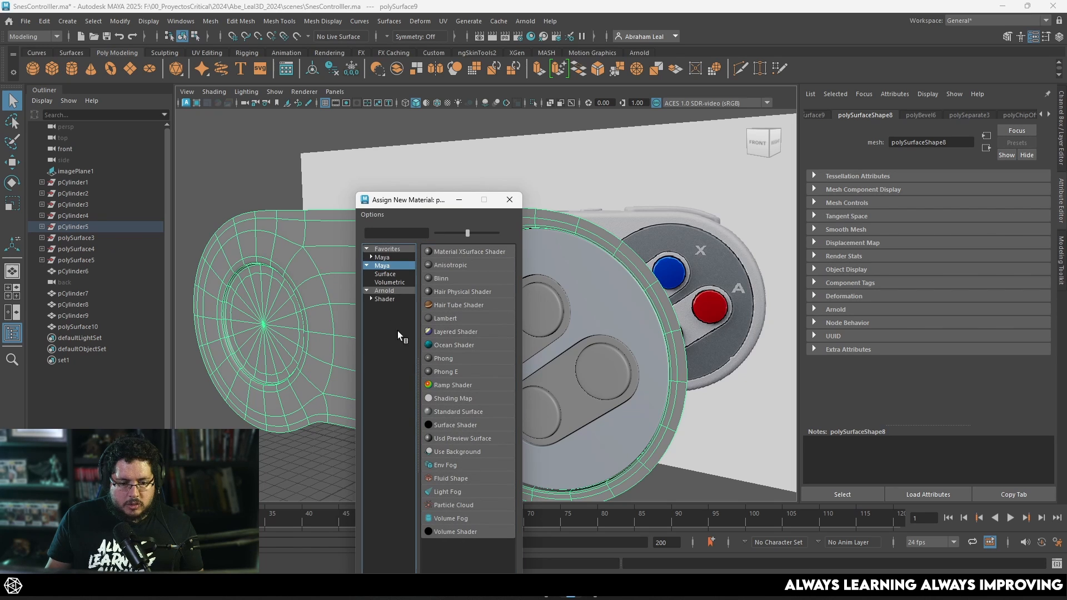
{"action": "left_click", "coordinate": [385, 291]}
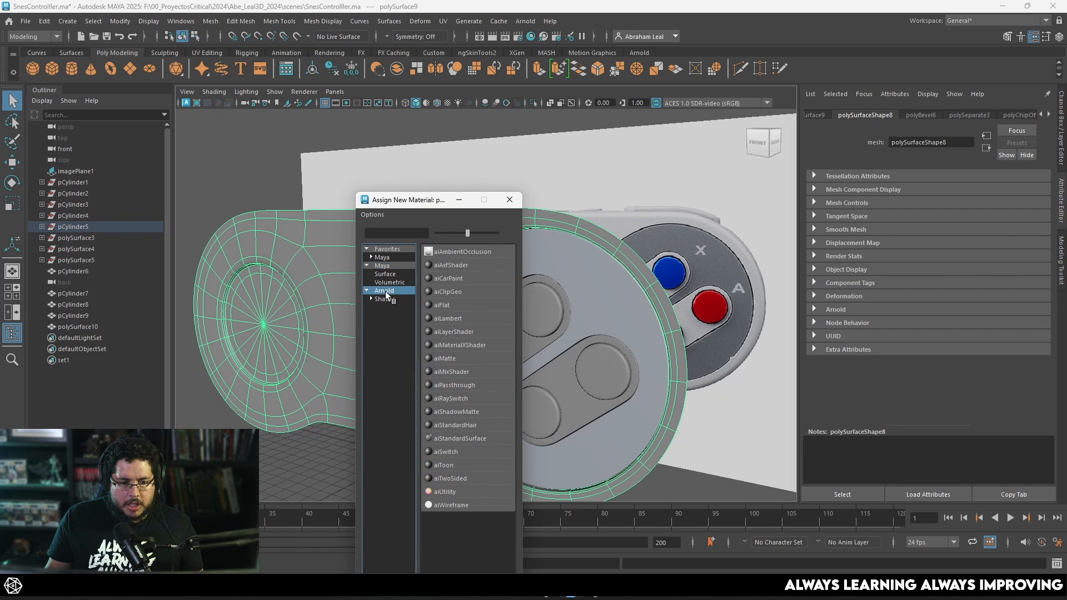
{"action": "left_click", "coordinate": [453, 438]}
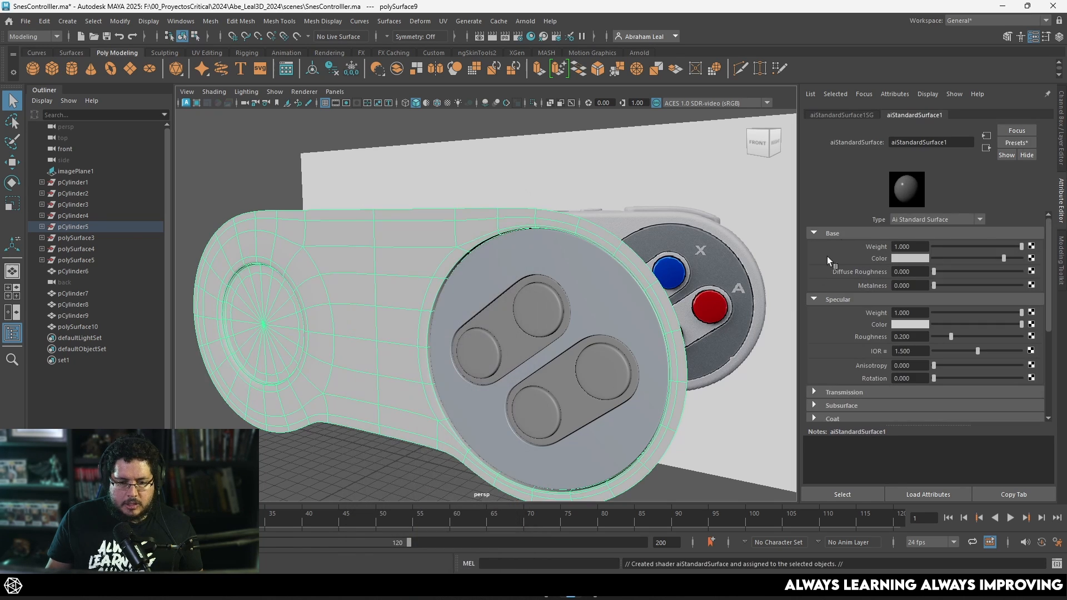
Set the body material's base color by sampling the light gray shell in the reference image and deselect the body
{"action": "left_click", "coordinate": [926, 258]}
{"action": "left_click", "coordinate": [855, 230]}
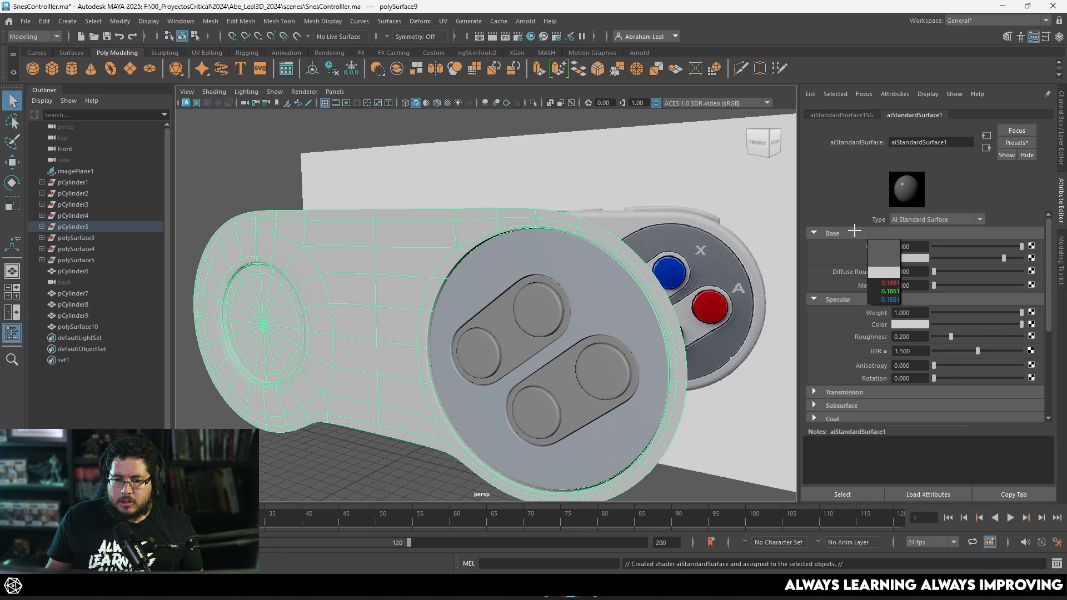
{"action": "left_click", "coordinate": [738, 250]}
{"action": "left_click_drag", "start_coordinate": [738, 249], "coordinate": [767, 255], "text": "alt"}
{"action": "left_click", "coordinate": [777, 238]}
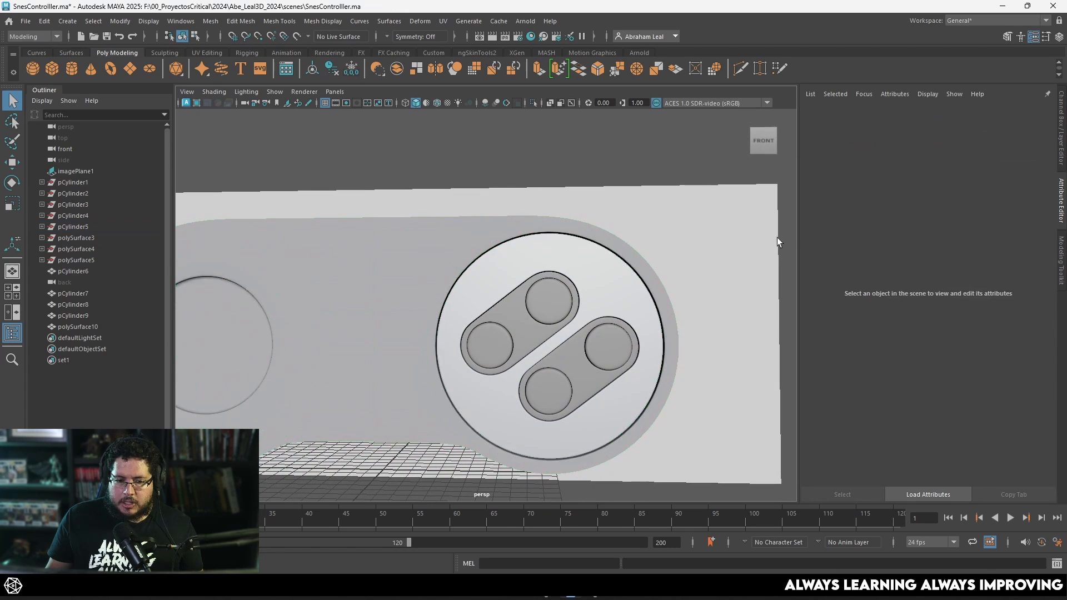
Assign the controller body's existing light gray material to the pill-shaped surfaces around the face buttons
{"action": "left_click_drag", "start_coordinate": [681, 344], "coordinate": [569, 385], "text": "alt"}
{"action": "right_click_drag", "start_coordinate": [569, 385], "coordinate": [498, 355], "text": "alt"}
{"action": "left_click", "coordinate": [498, 355]}
{"action": "left_click_drag", "start_coordinate": [498, 355], "coordinate": [517, 304], "text": "alt"}
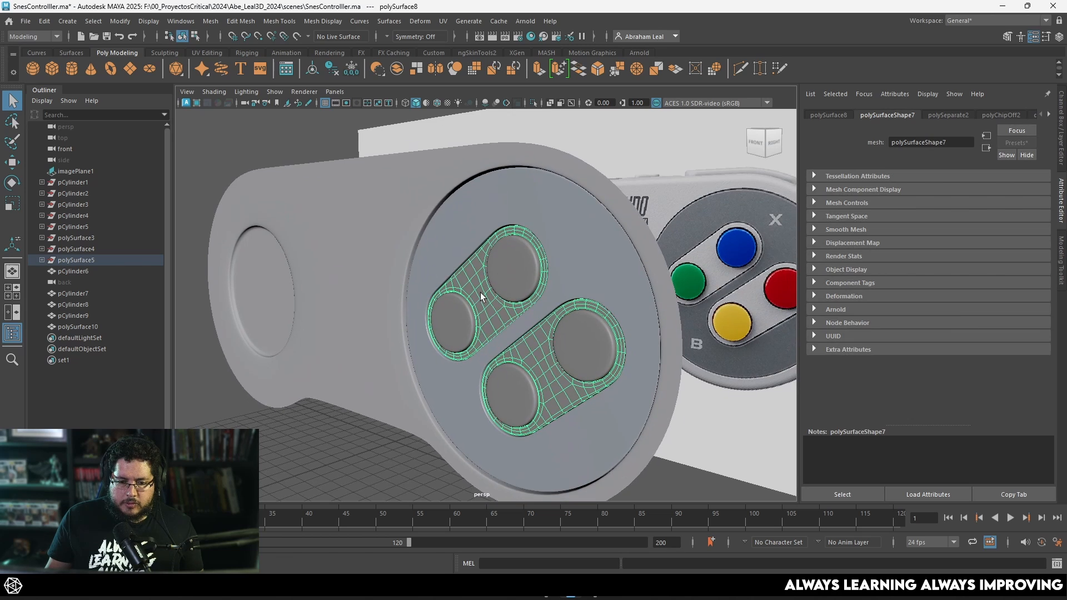
{"action": "right_click_drag", "start_coordinate": [486, 256], "coordinate": [498, 327]}
{"action": "right_click_drag", "start_coordinate": [563, 524], "coordinate": [568, 514]}
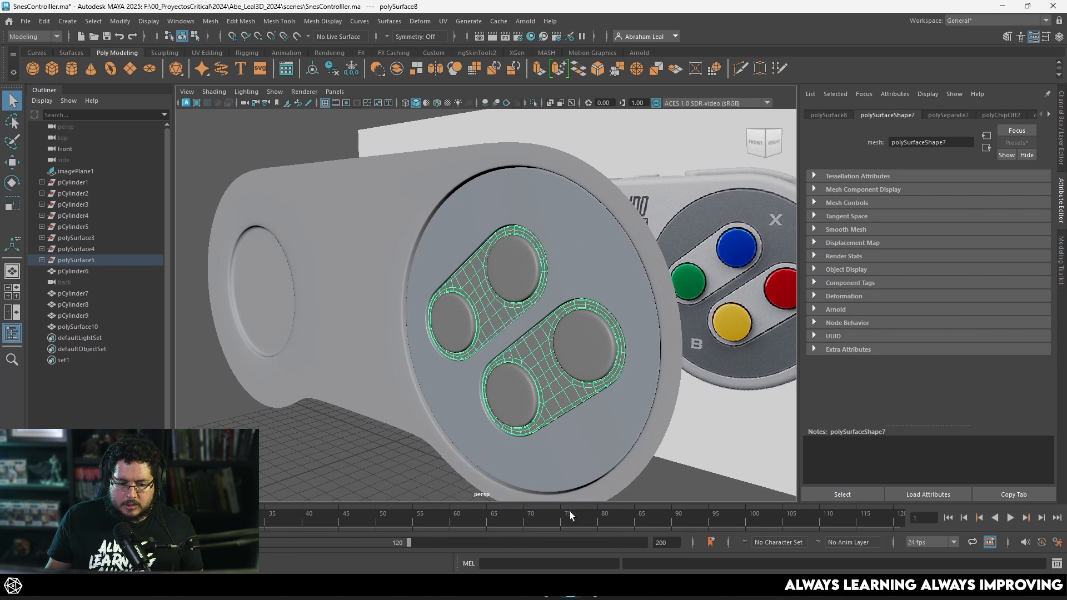
Change the face-button ring's Blinn to Ai Standard Surface and sample its base color from the reference image's dark gray plate
{"action": "left_click", "coordinate": [492, 219]}
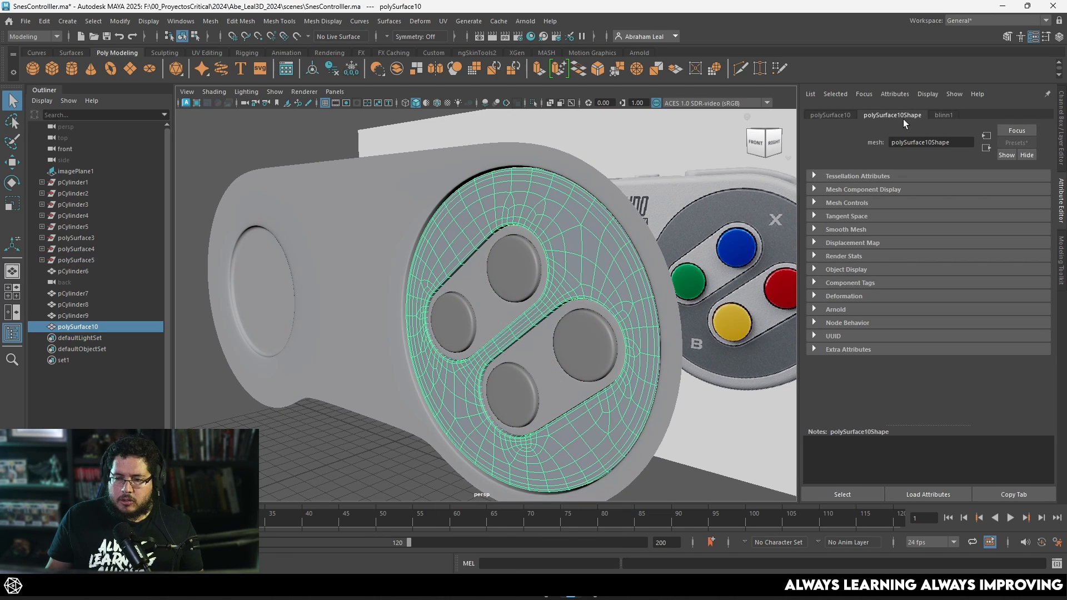
{"action": "left_click", "coordinate": [936, 114]}
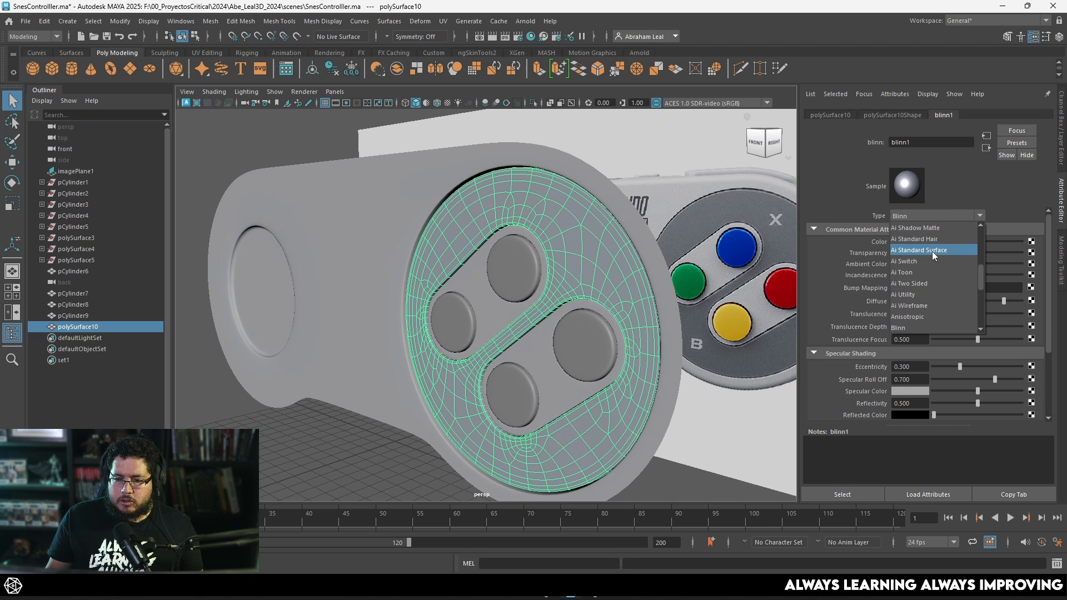
{"action": "left_click", "coordinate": [932, 250]}
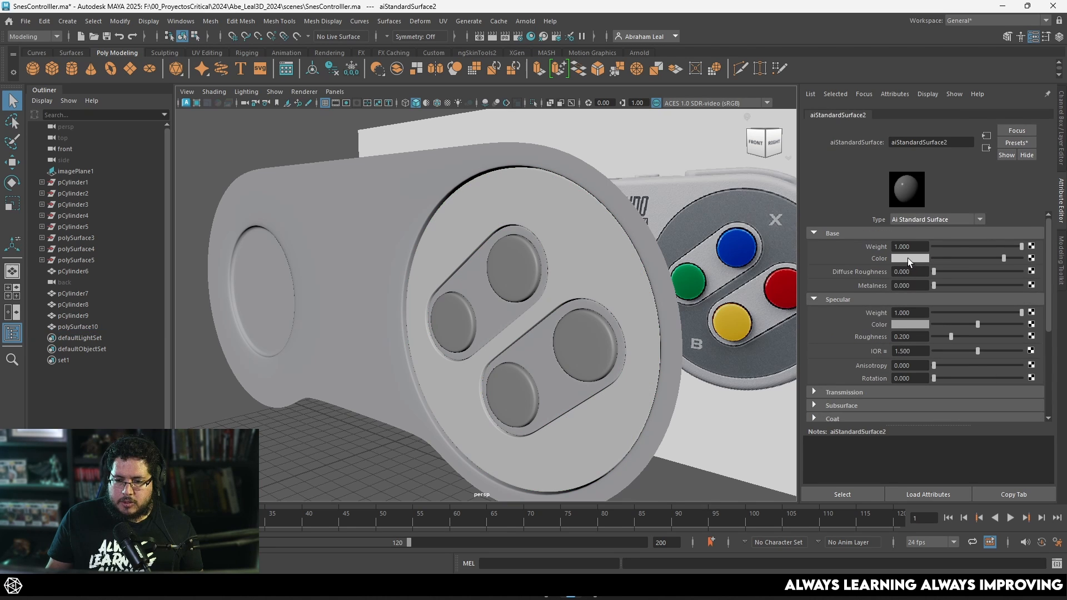
{"action": "left_click", "coordinate": [909, 258]}
{"action": "left_click", "coordinate": [840, 237]}
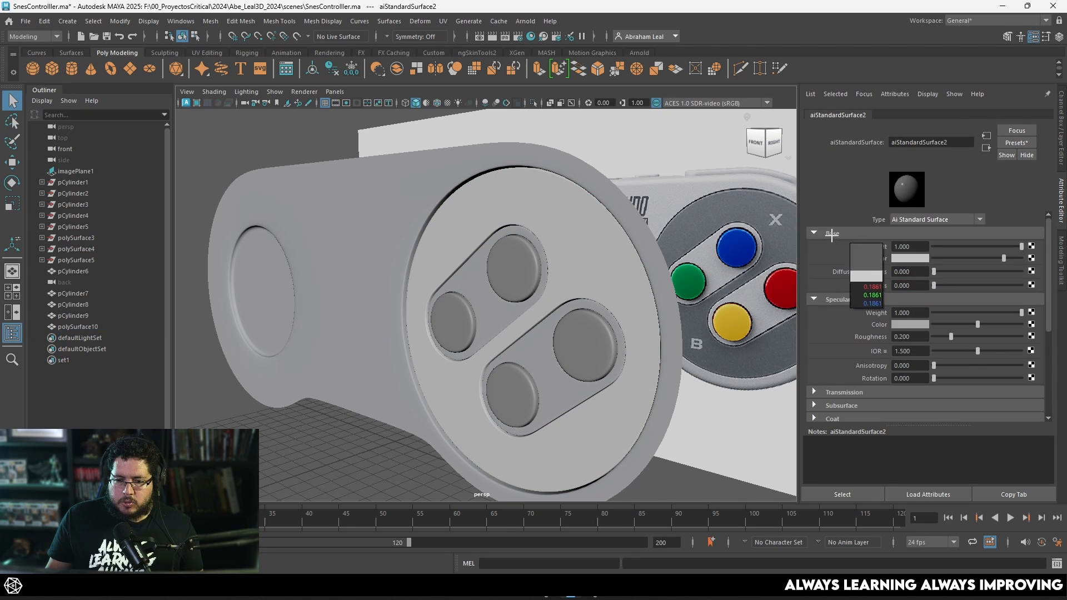
{"action": "left_click", "coordinate": [783, 245]}
Compare the colored face-button ring and controller body with the reference image from the side and the front
{"action": "scroll", "coordinate": [517, 286], "scroll_direction": "down", "scroll_amount": 2}
{"action": "left_click_drag", "start_coordinate": [517, 286], "coordinate": [694, 372], "text": "alt"}
{"action": "left_click", "coordinate": [671, 468]}
{"action": "left_click_drag", "start_coordinate": [671, 468], "coordinate": [707, 434], "text": "alt"}
{"action": "left_click_drag", "start_coordinate": [561, 401], "coordinate": [484, 351], "text": "alt"}
{"action": "scroll", "coordinate": [448, 375], "scroll_direction": "up", "scroll_amount": 2}
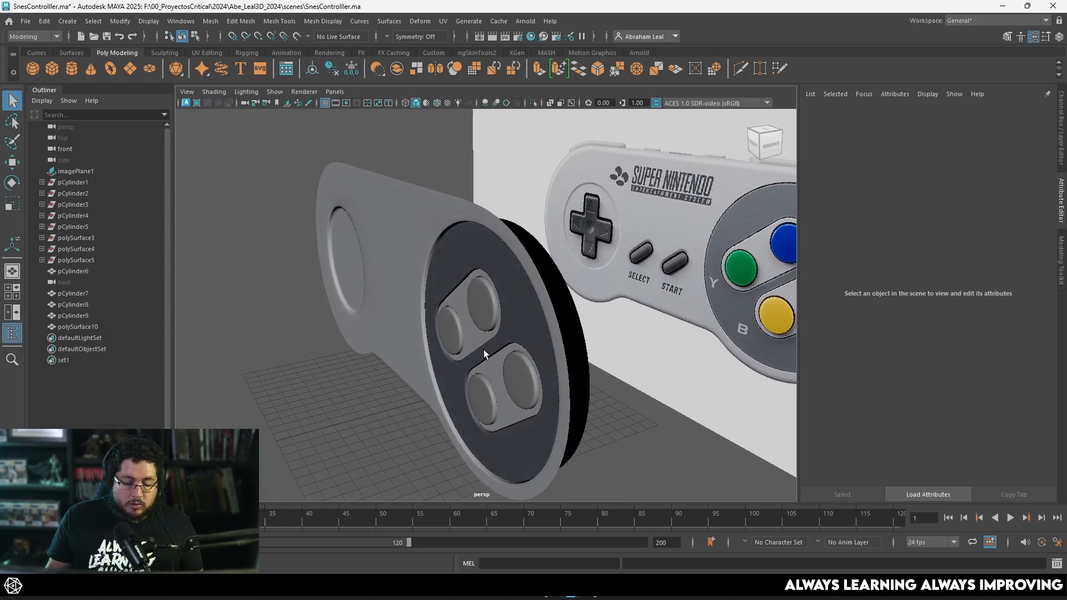
{"action": "left_click", "coordinate": [525, 251]}
{"action": "left_click_drag", "start_coordinate": [525, 252], "coordinate": [596, 253], "text": "alt"}
{"action": "left_click", "coordinate": [742, 339]}
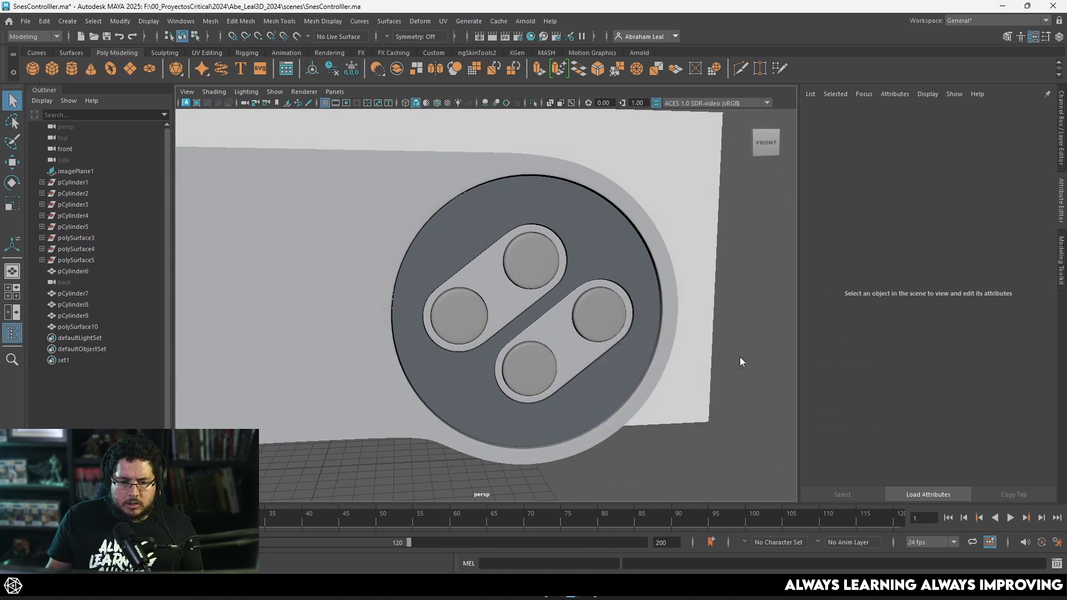
Scale the face-button ring slightly in its front plane and along its depth to fit the body's recess
{"action": "key", "text": "space"}
{"action": "scroll", "coordinate": [612, 298], "scroll_direction": "up", "scroll_amount": 2}
{"action": "left_click", "coordinate": [618, 362]}
{"action": "middle_click_drag", "start_coordinate": [614, 336], "coordinate": [582, 414], "text": "alt"}
{"action": "key", "text": "r"}
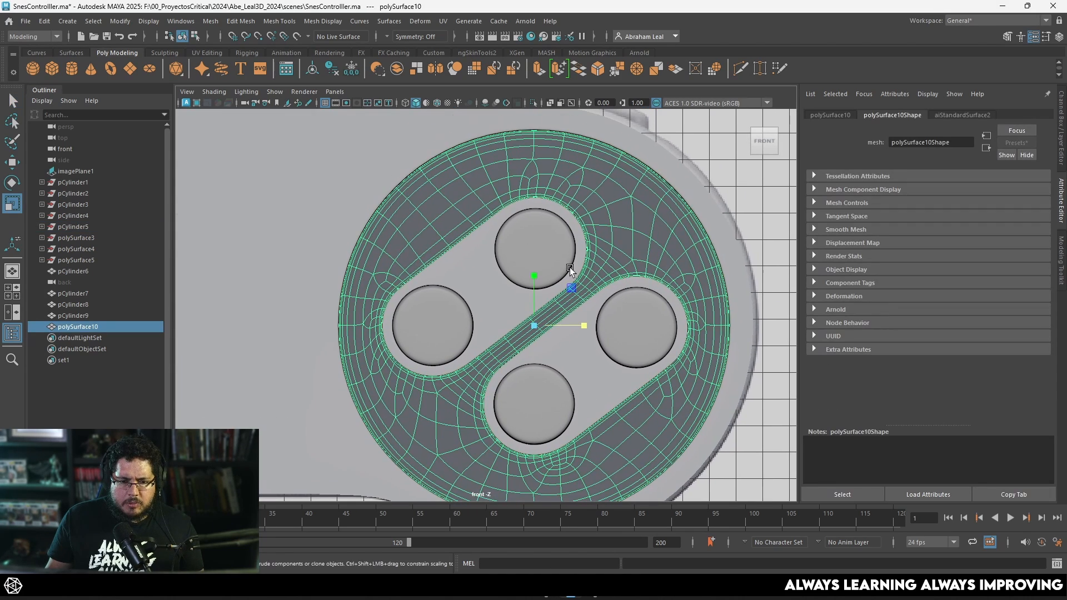
{"action": "key", "text": "space"}
{"action": "left_click_drag", "start_coordinate": [630, 285], "coordinate": [630, 261]}
{"action": "left_click_drag", "start_coordinate": [628, 278], "coordinate": [491, 289], "text": "alt"}
{"action": "scroll", "coordinate": [518, 324], "scroll_direction": "up", "scroll_amount": 3}
{"action": "key", "text": "w"}
{"action": "left_click_drag", "start_coordinate": [422, 342], "coordinate": [421, 337]}
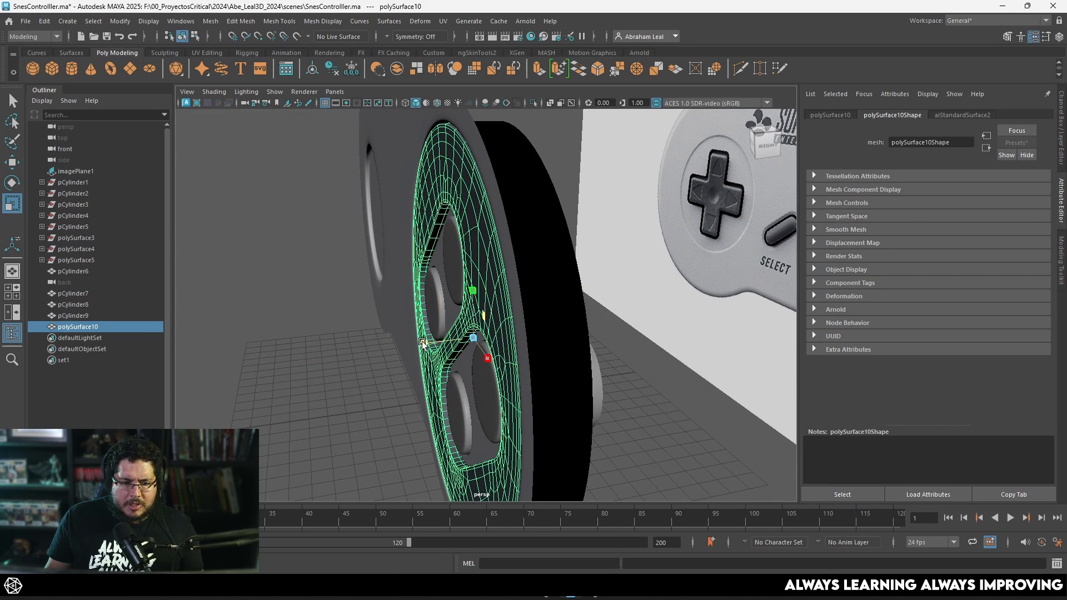
{"action": "left_click_drag", "start_coordinate": [424, 342], "coordinate": [429, 333]}
{"action": "left_click_drag", "start_coordinate": [475, 228], "coordinate": [659, 208], "text": "alt"}
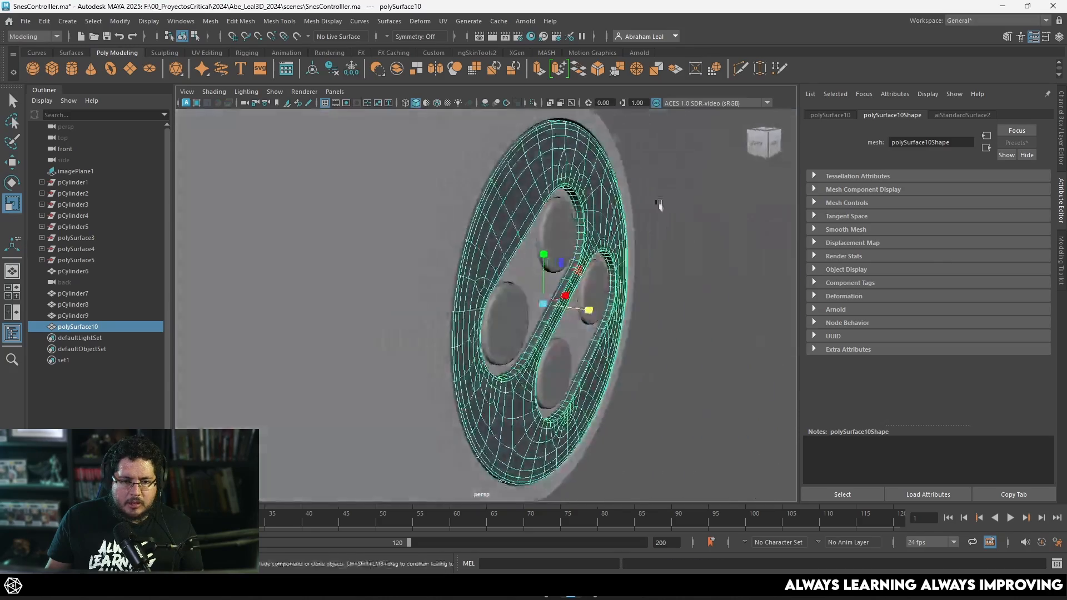
Move the face-button ring forward along its depth axis and deselect it
{"action": "scroll", "coordinate": [639, 207], "scroll_direction": "up", "scroll_amount": 3}
{"action": "middle_click_drag", "start_coordinate": [607, 183], "coordinate": [581, 272], "text": "alt"}
{"action": "left_click_drag", "start_coordinate": [582, 271], "coordinate": [547, 280], "text": "alt"}
{"action": "left_click", "coordinate": [549, 414]}
{"action": "left_click_drag", "start_coordinate": [549, 414], "coordinate": [603, 401]}
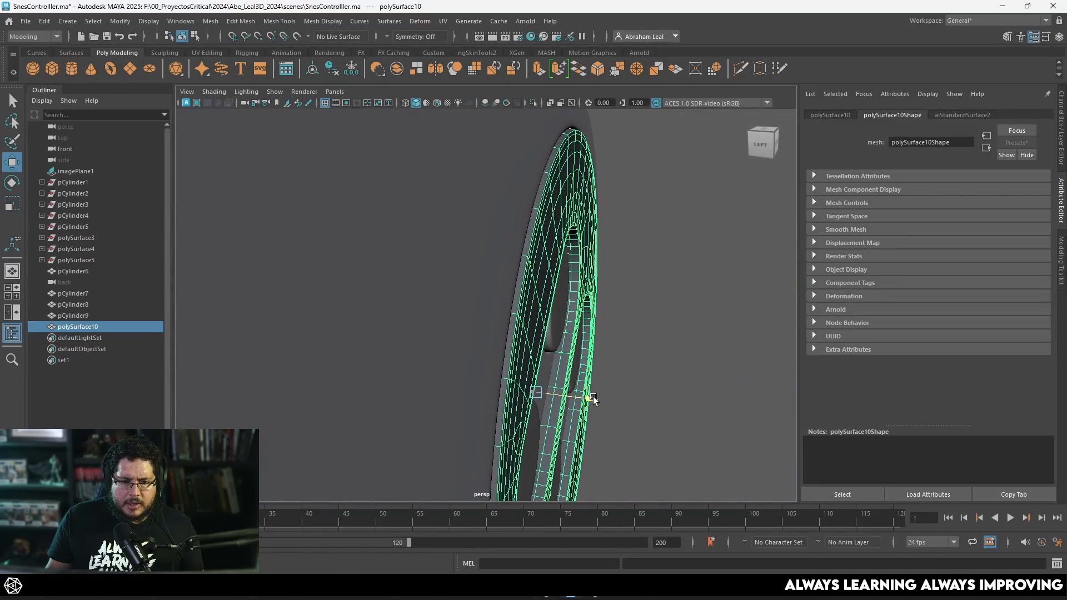
{"action": "left_click", "coordinate": [652, 362]}
Select the pill-shaped surfaces with all four buttons and move them forward together along the depth axis
{"action": "left_click_drag", "start_coordinate": [682, 352], "coordinate": [451, 297], "text": "alt"}
{"action": "left_click", "coordinate": [478, 352]}
{"action": "right_click_drag", "start_coordinate": [451, 298], "coordinate": [541, 368], "text": "alt"}
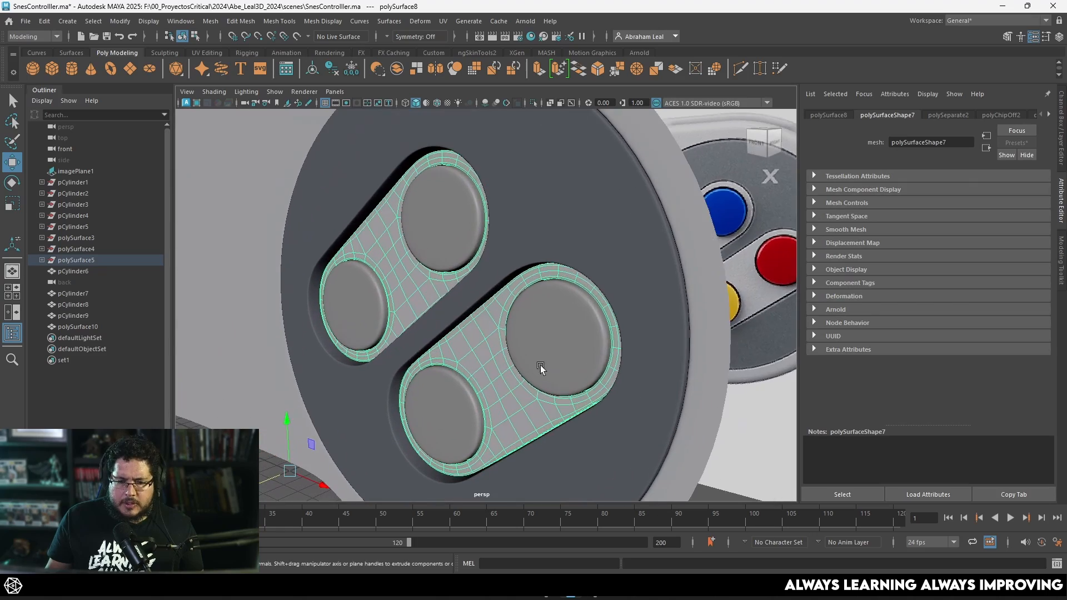
{"action": "left_click", "coordinate": [445, 207]}
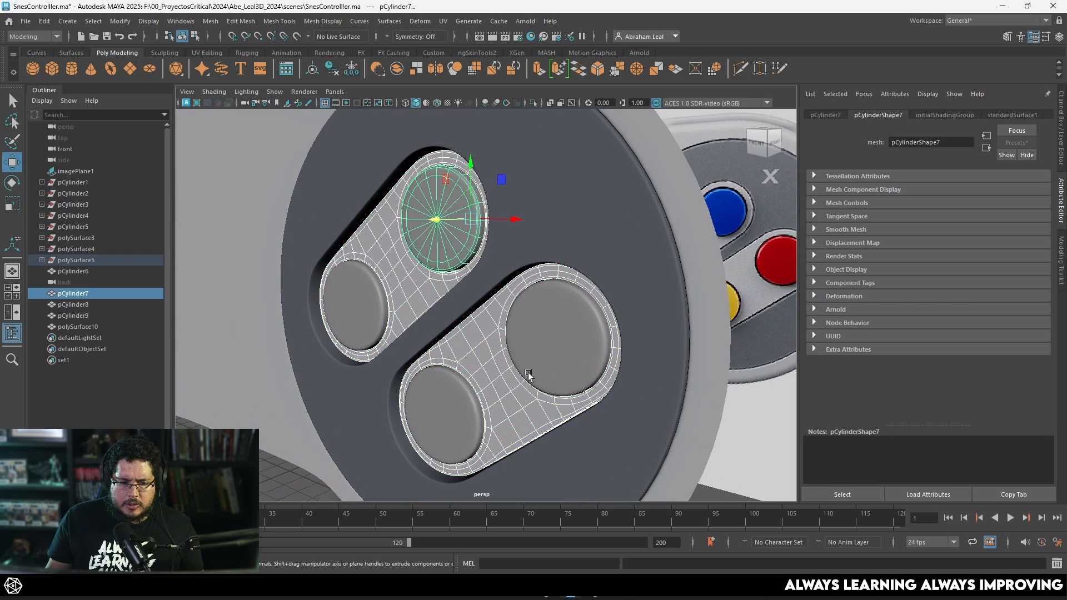
{"action": "left_click", "coordinate": [373, 334], "text": "shift"}
{"action": "left_click_drag", "start_coordinate": [374, 335], "coordinate": [364, 343], "text": "alt"}
{"action": "left_click_drag", "start_coordinate": [364, 302], "coordinate": [543, 329]}
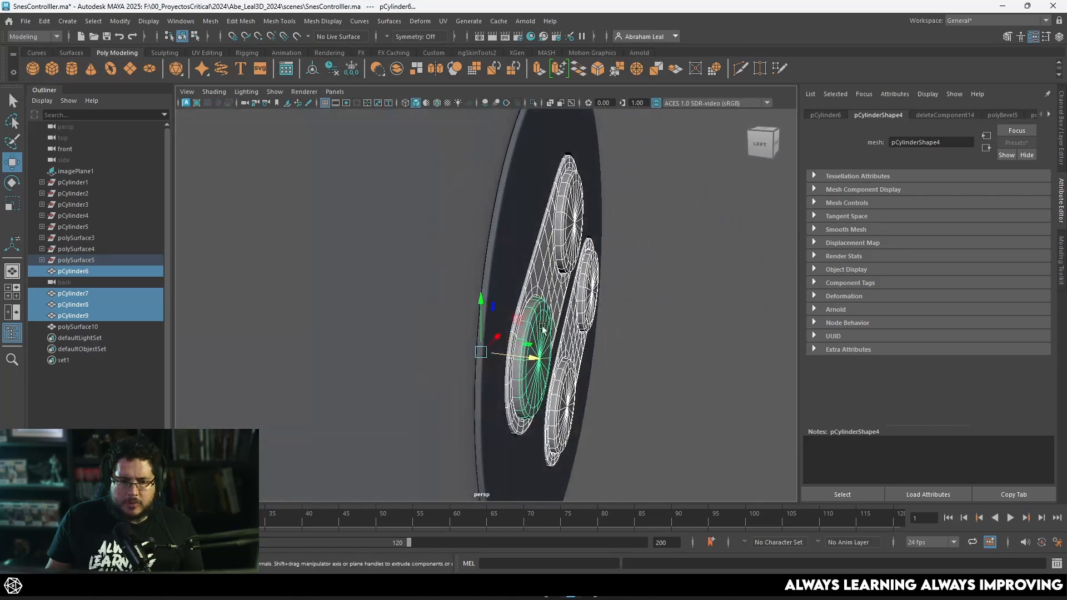
{"action": "left_click", "coordinate": [660, 331]}
Scale the edge loops around the button holes in the pill-shaped surfaces, and return to object mode
{"action": "left_click_drag", "start_coordinate": [659, 331], "coordinate": [477, 288], "text": "alt"}
{"action": "scroll", "coordinate": [528, 297], "scroll_direction": "up", "scroll_amount": 4}
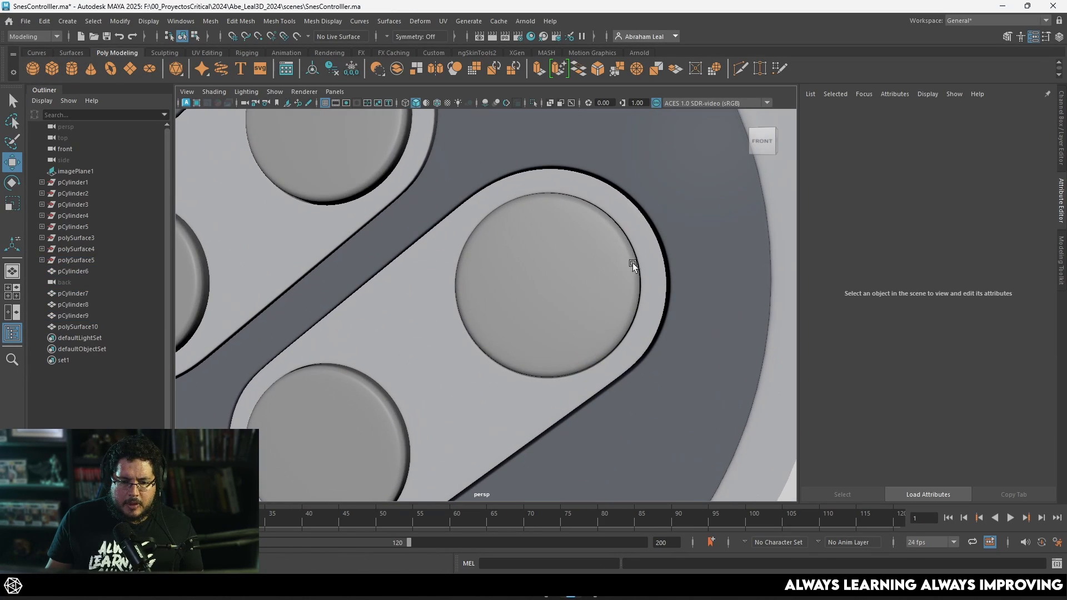
{"action": "left_click", "coordinate": [626, 262]}
{"action": "left_click_drag", "start_coordinate": [626, 262], "coordinate": [367, 188], "text": "alt"}
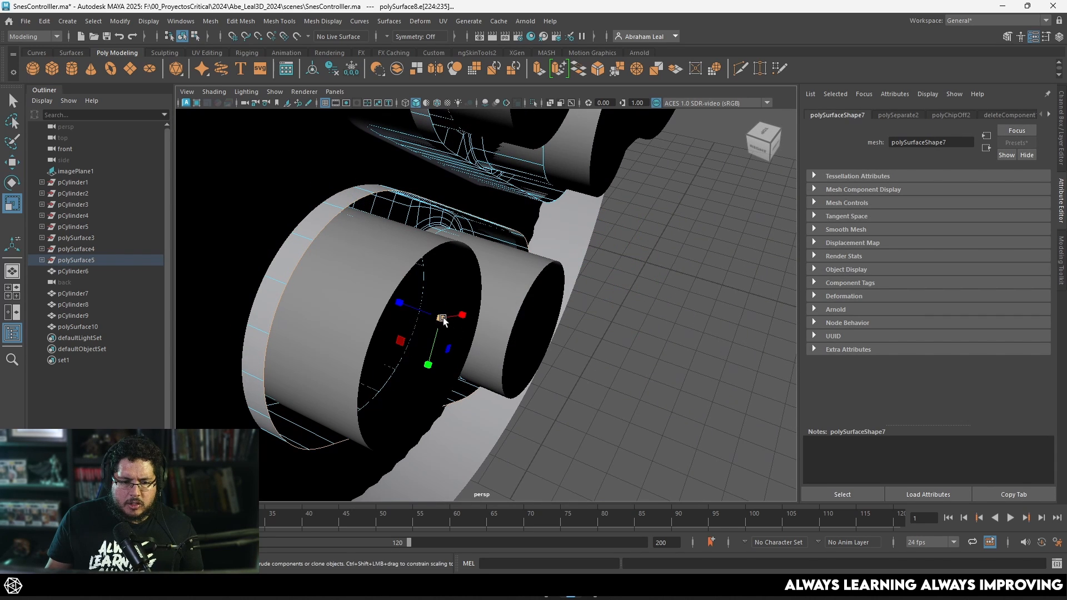
{"action": "left_click_drag", "start_coordinate": [459, 261], "coordinate": [425, 238], "text": "alt"}
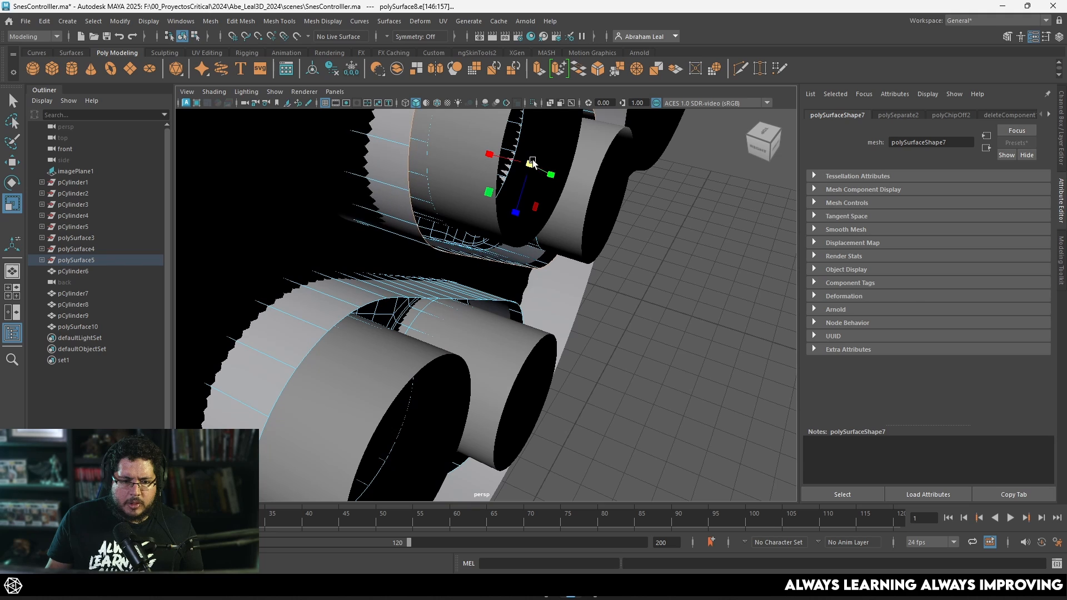
{"action": "right_click_drag", "start_coordinate": [403, 209], "coordinate": [445, 189]}
{"action": "scroll", "coordinate": [606, 300], "scroll_direction": "down", "scroll_amount": 4}
{"action": "left_click_drag", "start_coordinate": [615, 305], "coordinate": [674, 315], "text": "alt"}
{"action": "left_click", "coordinate": [670, 316]}
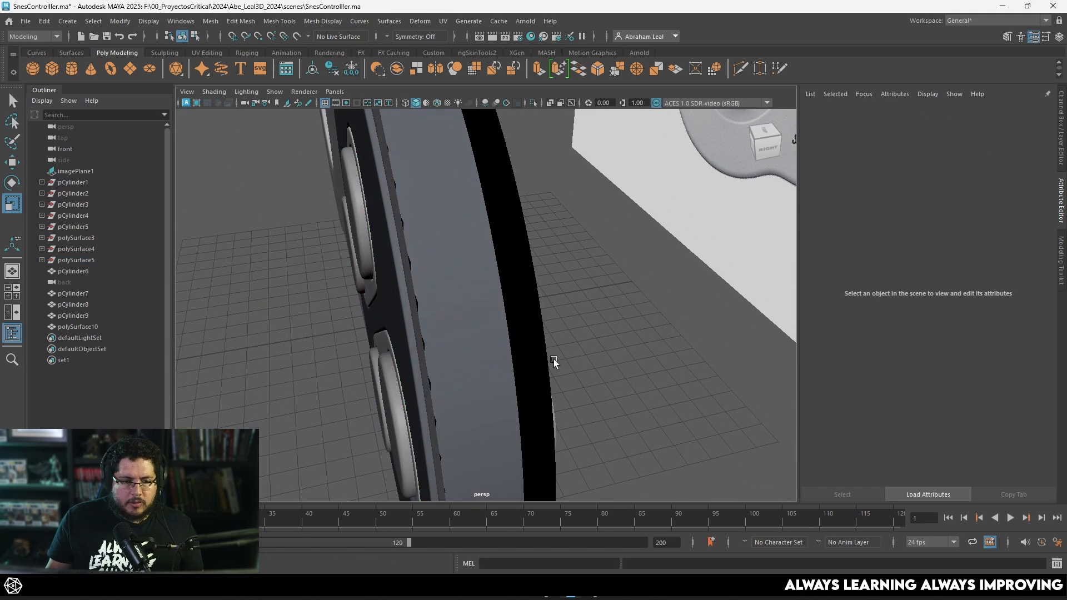
In the front view, turn on the smooth preview for the pill-shaped surfaces and the face-button ring
{"action": "left_click_drag", "start_coordinate": [553, 359], "coordinate": [592, 301], "text": "alt"}
{"action": "scroll", "coordinate": [595, 266], "scroll_direction": "down", "scroll_amount": 2}
{"action": "key", "text": "space"}
{"action": "scroll", "coordinate": [563, 301], "scroll_direction": "up", "scroll_amount": 6}
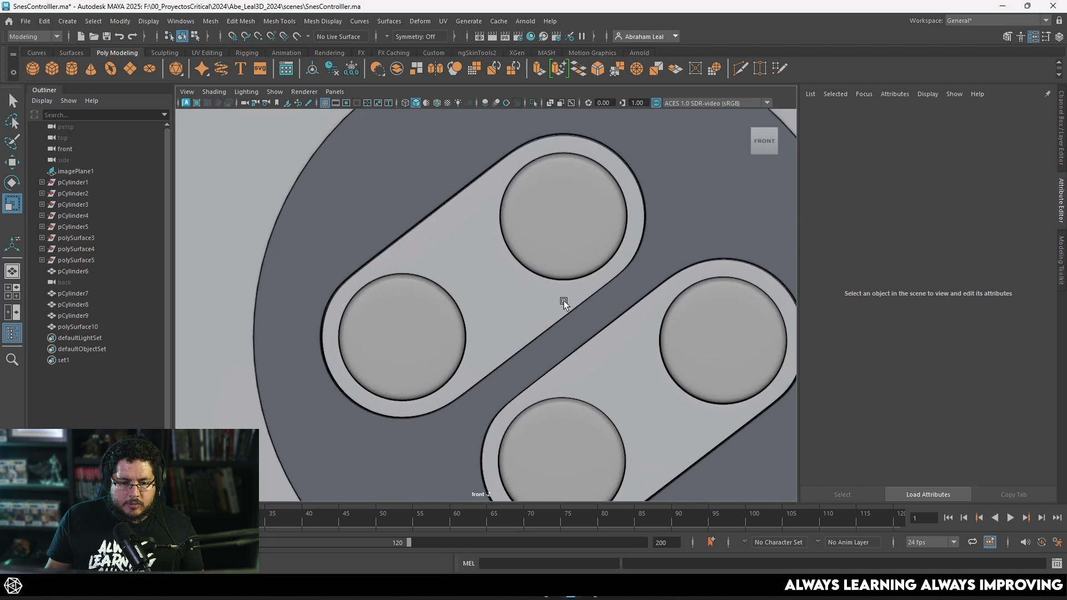
{"action": "left_click", "coordinate": [578, 304]}
{"action": "scroll", "coordinate": [636, 319], "scroll_direction": "up", "scroll_amount": 3}
{"action": "middle_click_drag", "start_coordinate": [620, 320], "coordinate": [502, 351], "text": "alt"}
{"action": "left_click", "coordinate": [501, 351]}
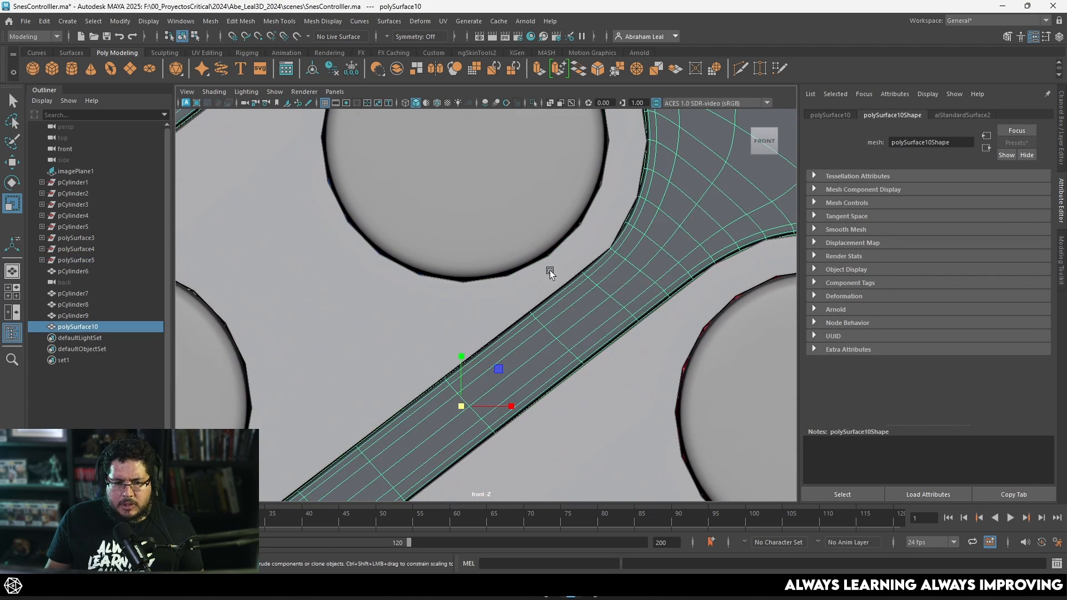
{"action": "left_click", "coordinate": [549, 270]}
{"action": "left_click", "coordinate": [651, 285]}
{"action": "scroll", "coordinate": [553, 282], "scroll_direction": "up", "scroll_amount": 1}
{"action": "scroll", "coordinate": [517, 307], "scroll_direction": "up", "scroll_amount": 4}
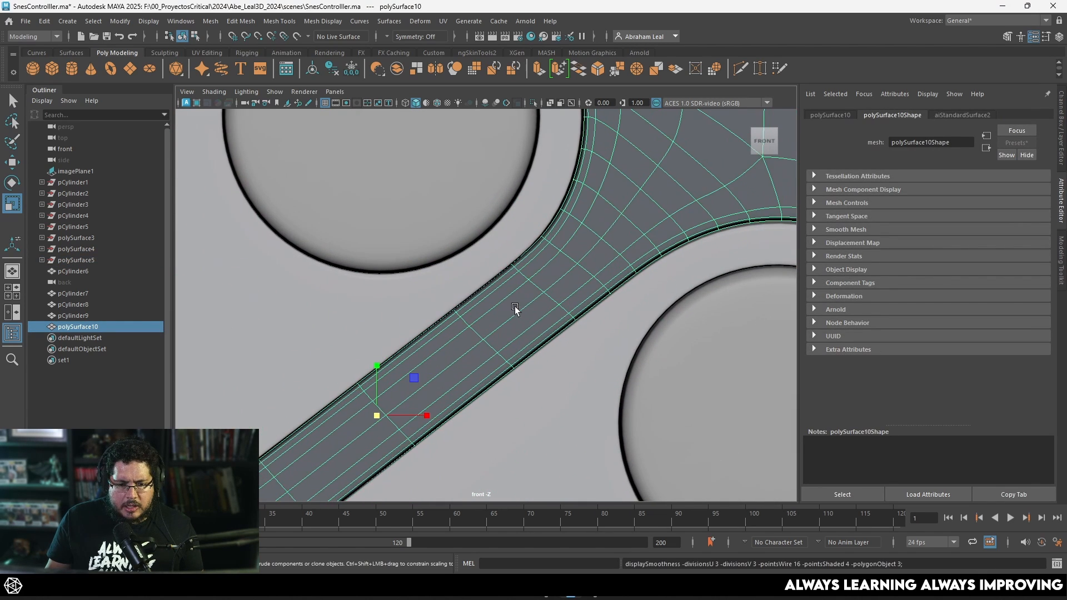
Try to adjust vertices along the ring's narrow strip between the two pill-shaped openings
{"action": "right_click_drag", "start_coordinate": [464, 320], "coordinate": [421, 282]}
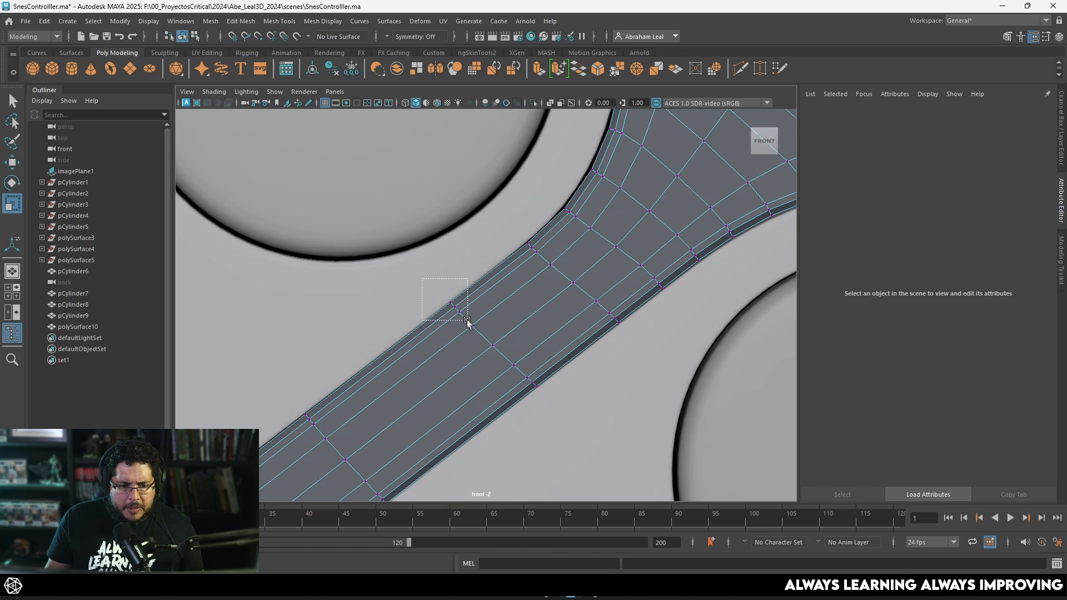
{"action": "left_click_drag", "start_coordinate": [421, 279], "coordinate": [467, 321]}
{"action": "key", "text": "w"}
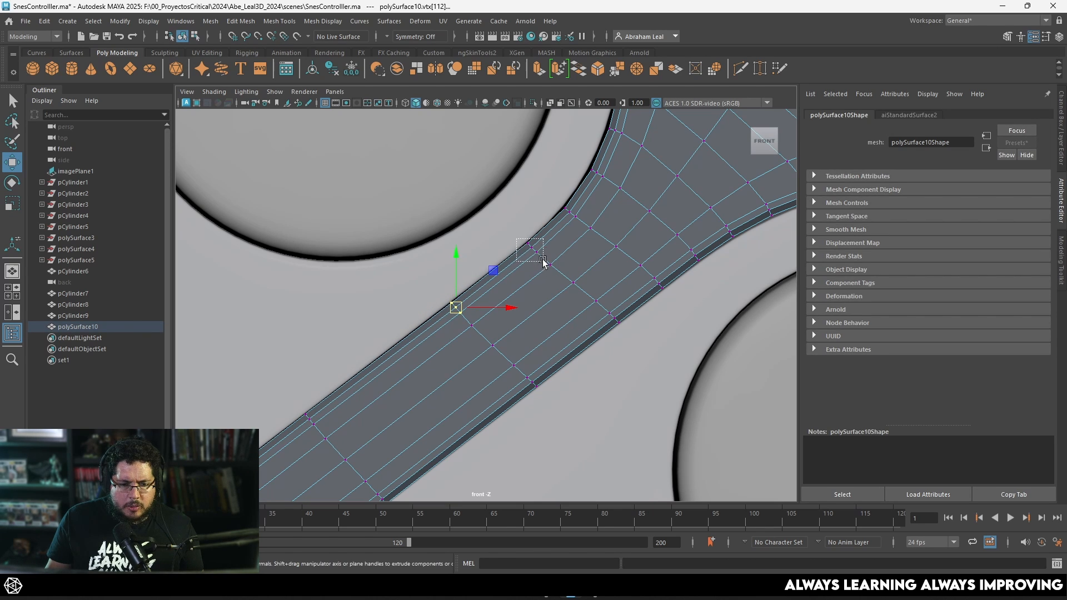
{"action": "middle_click_drag", "start_coordinate": [427, 323], "coordinate": [536, 226], "text": "alt"}
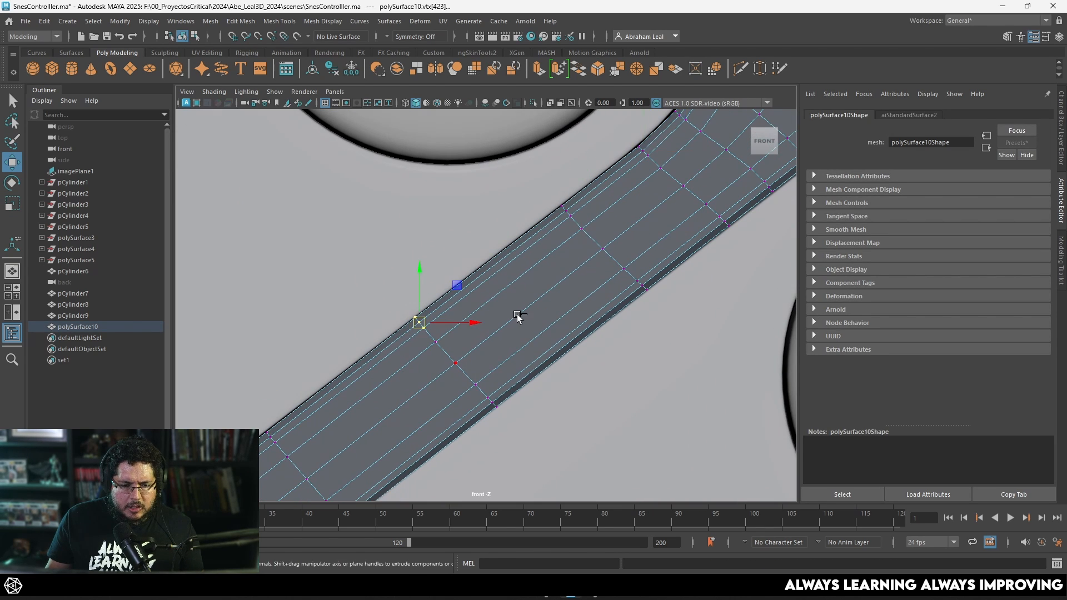
{"action": "key", "text": "ctrl+z"}
Switch back to the perspective view, return the face-button ring to object mode and deselect it
{"action": "key", "text": "space"}
{"action": "left_click_drag", "start_coordinate": [678, 324], "coordinate": [674, 298]}
{"action": "scroll", "coordinate": [555, 424], "scroll_direction": "down", "scroll_amount": 5}
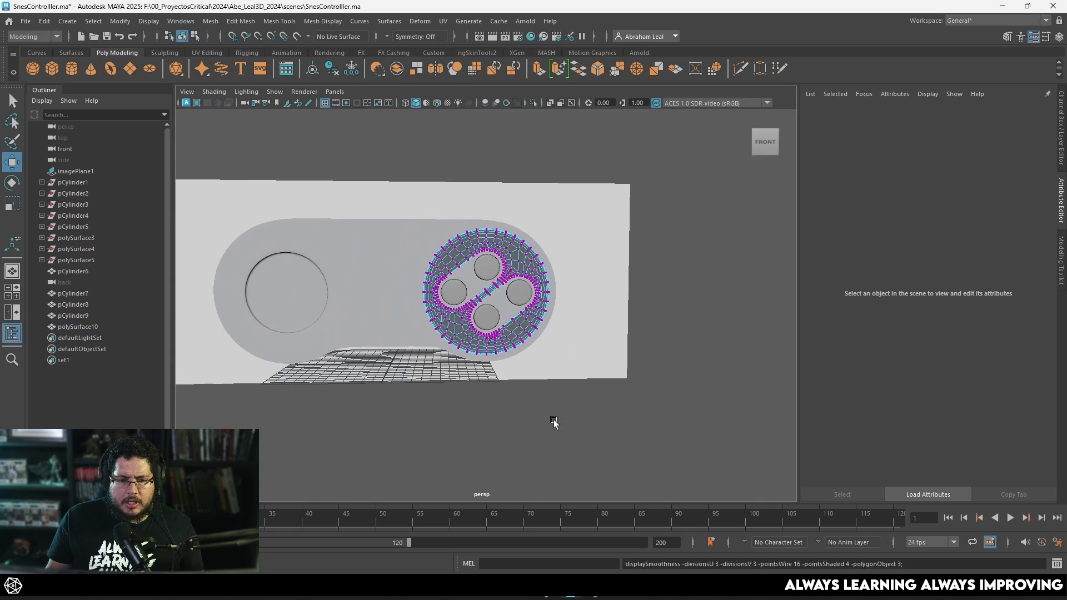
{"action": "scroll", "coordinate": [527, 240], "scroll_direction": "up", "scroll_amount": 4}
{"action": "scroll", "coordinate": [611, 239], "scroll_direction": "down", "scroll_amount": 3}
{"action": "right_click_drag", "start_coordinate": [515, 259], "coordinate": [575, 233]}
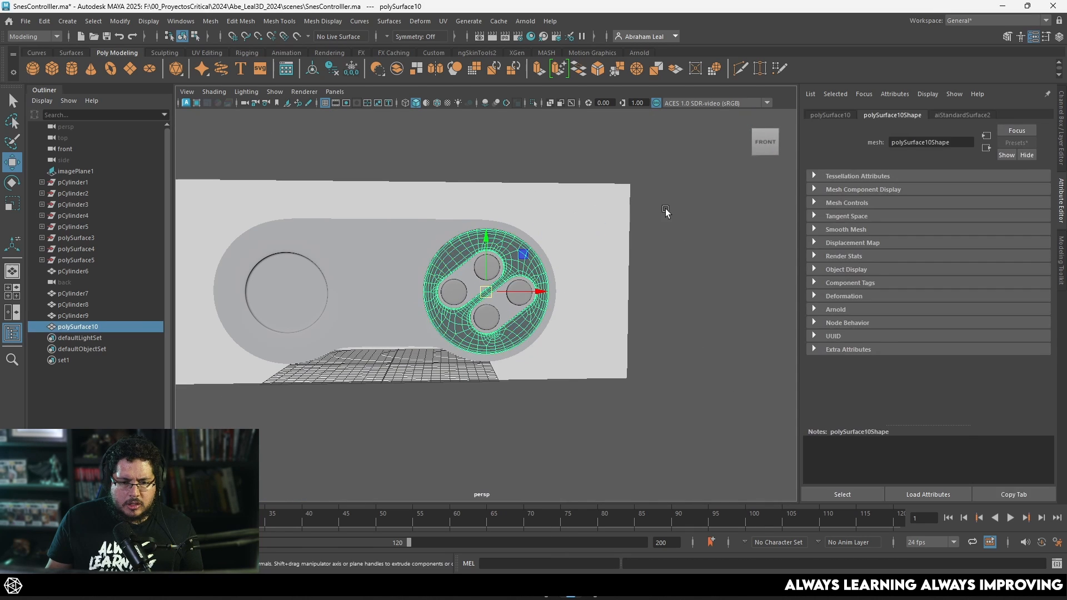
{"action": "left_click", "coordinate": [665, 209]}
Inspect the face-button area and check the edge loop around the controller body's outer rim
{"action": "left_click_drag", "start_coordinate": [628, 273], "coordinate": [593, 296], "text": "alt"}
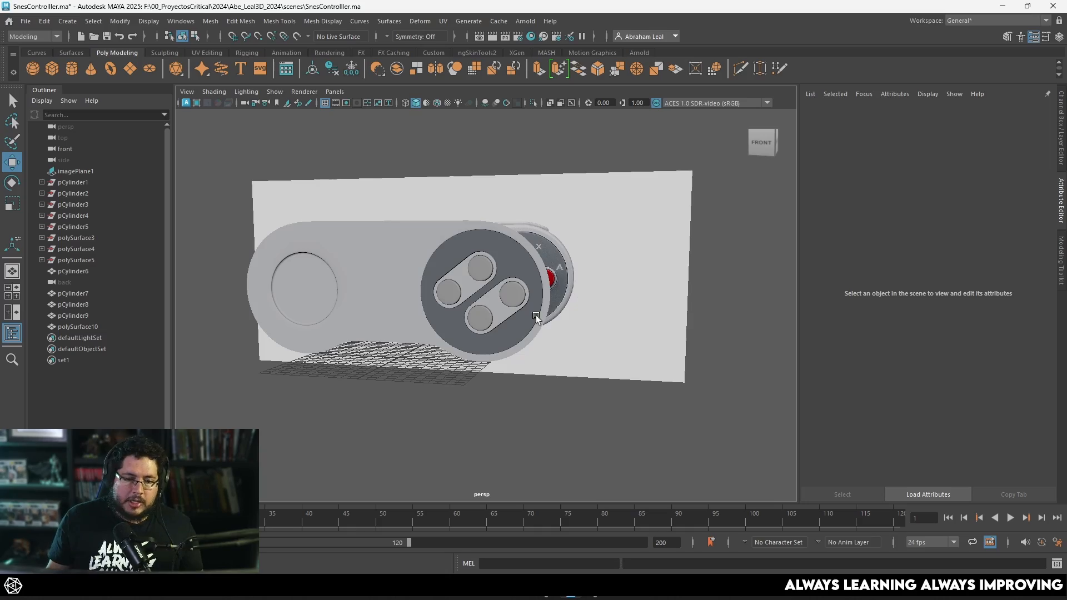
{"action": "scroll", "coordinate": [536, 318], "scroll_direction": "up", "scroll_amount": 5}
{"action": "left_click_drag", "start_coordinate": [634, 374], "coordinate": [565, 374], "text": "alt"}
{"action": "scroll", "coordinate": [672, 351], "scroll_direction": "up", "scroll_amount": 4}
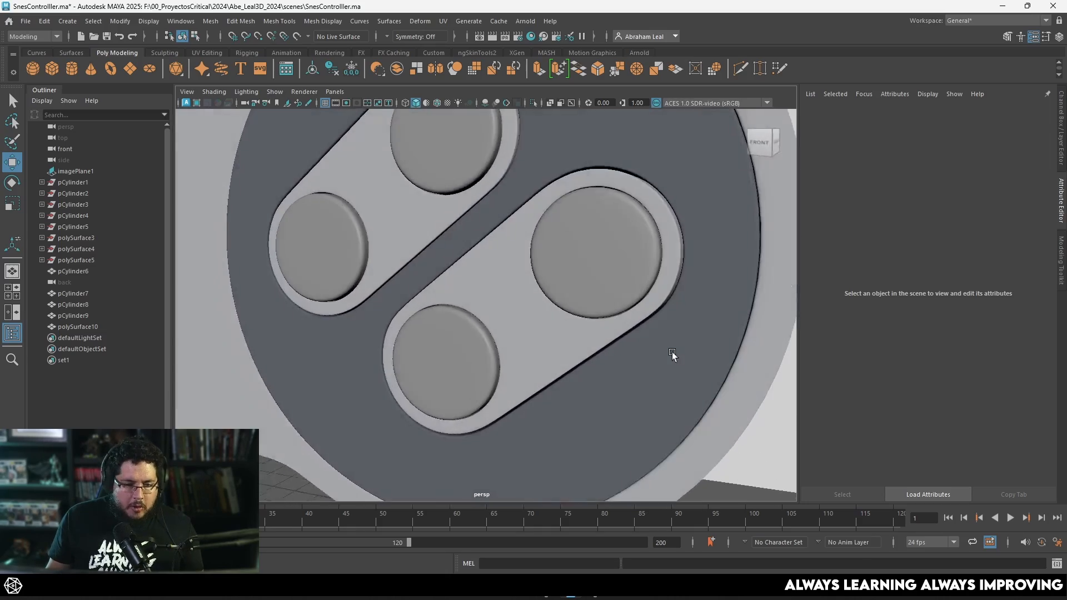
{"action": "scroll", "coordinate": [672, 352], "scroll_direction": "down", "scroll_amount": 4}
{"action": "left_click_drag", "start_coordinate": [629, 329], "coordinate": [598, 246], "text": "alt"}
{"action": "left_click", "coordinate": [501, 219]}
{"action": "left_click", "coordinate": [585, 225]}
{"action": "double_click", "coordinate": [583, 206]}
{"action": "scroll", "coordinate": [584, 206], "scroll_direction": "down", "scroll_amount": 5}
{"action": "left_click_drag", "start_coordinate": [583, 206], "coordinate": [560, 320], "text": "alt"}
{"action": "scroll", "coordinate": [560, 321], "scroll_direction": "up", "scroll_amount": 3}
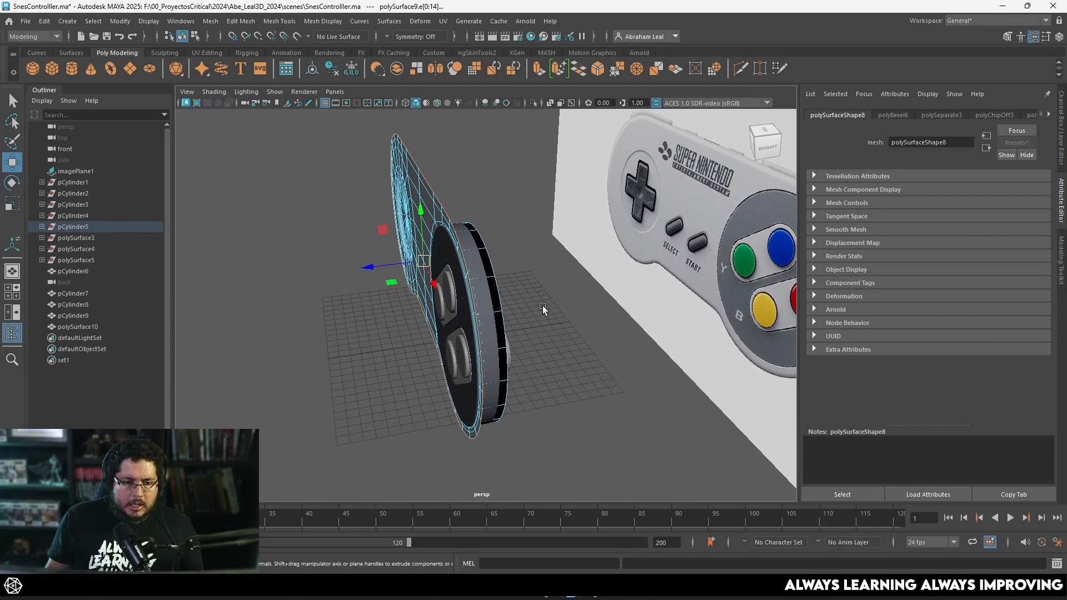
{"action": "left_click_drag", "start_coordinate": [542, 305], "coordinate": [601, 276], "text": "alt"}
{"action": "left_click", "coordinate": [506, 465]}
Turn off the controller body's smooth preview and compare its overall shape with the reference image
{"action": "left_click_drag", "start_coordinate": [459, 356], "coordinate": [490, 350], "text": "alt"}
{"action": "right_click_drag", "start_coordinate": [490, 350], "coordinate": [437, 356], "text": "alt"}
{"action": "middle_click_drag", "start_coordinate": [437, 356], "coordinate": [537, 341], "text": "alt"}
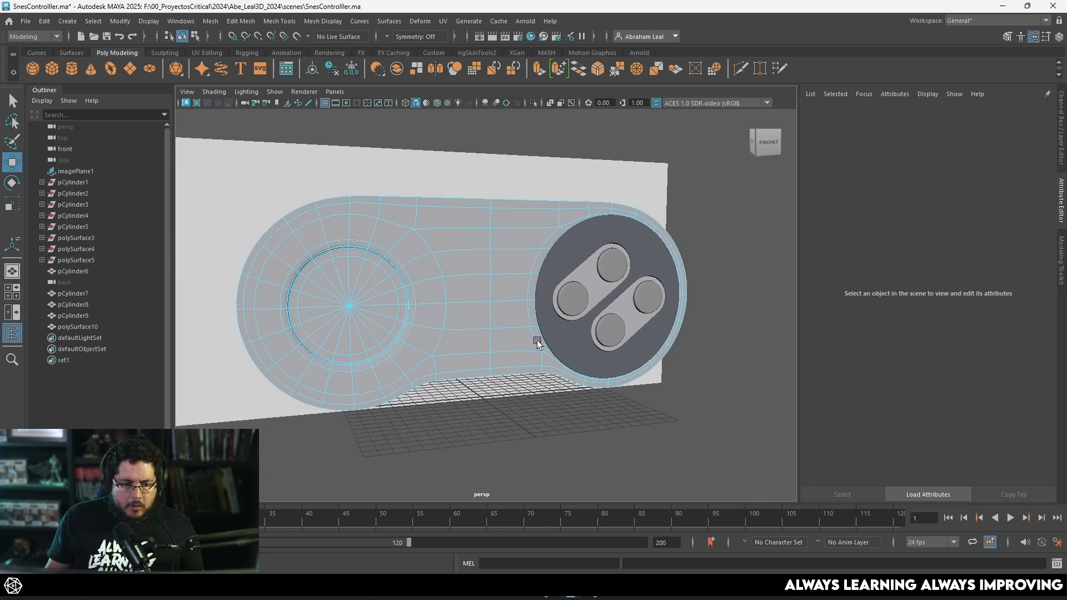
{"action": "mouse_move", "coordinate": [537, 342]}
{"action": "left_mouse_down", "text": "alt"}
{"action": "mouse_move", "coordinate": [420, 367]}
{"action": "mouse_move", "coordinate": [552, 373]}
{"action": "mouse_move", "coordinate": [532, 371]}
{"action": "mouse_move", "coordinate": [546, 344]}
{"action": "left_mouse_up", "text": "alt"}
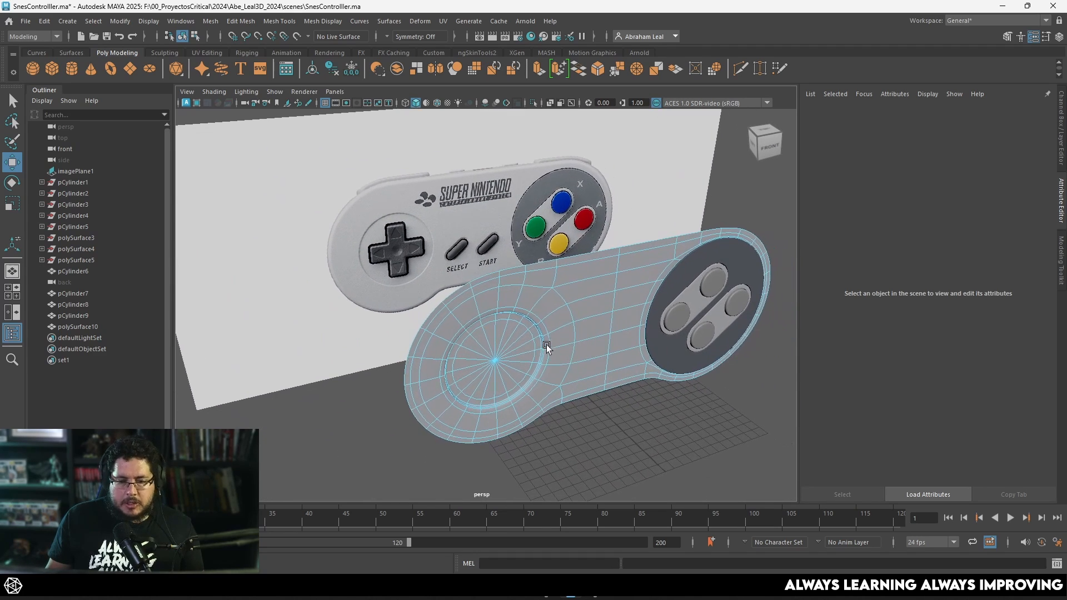
{"action": "left_click_drag", "start_coordinate": [639, 322], "coordinate": [585, 319], "text": "alt"}
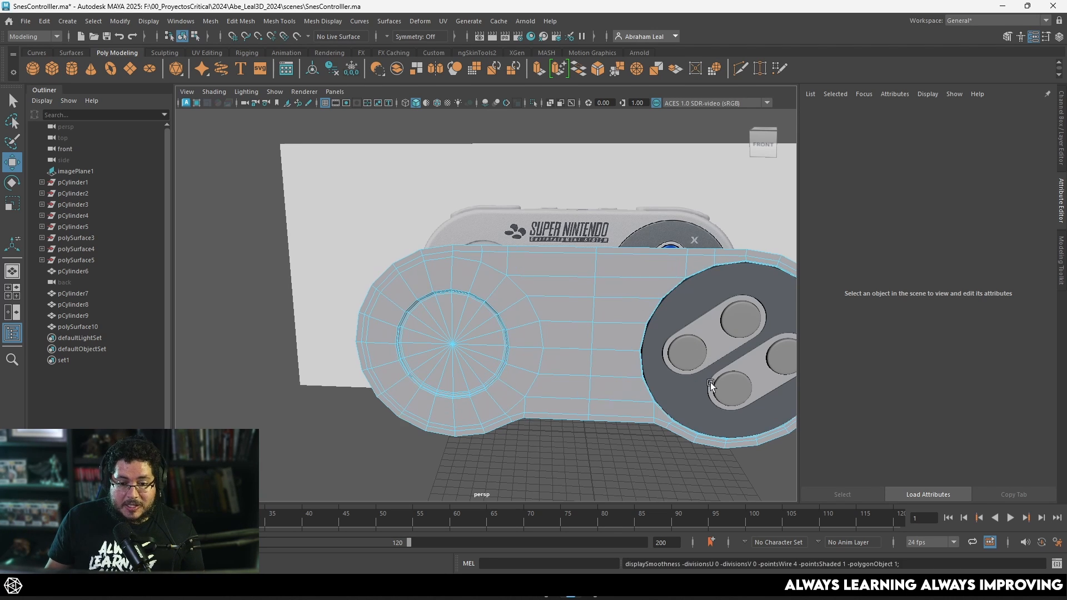
{"action": "middle_click_drag", "start_coordinate": [712, 357], "coordinate": [571, 345], "text": "alt"}
{"action": "left_click_drag", "start_coordinate": [571, 342], "coordinate": [516, 402], "text": "alt"}
{"action": "middle_click_drag", "start_coordinate": [516, 402], "coordinate": [530, 344], "text": "alt"}
{"action": "left_click_drag", "start_coordinate": [530, 345], "coordinate": [532, 348], "text": "alt"}
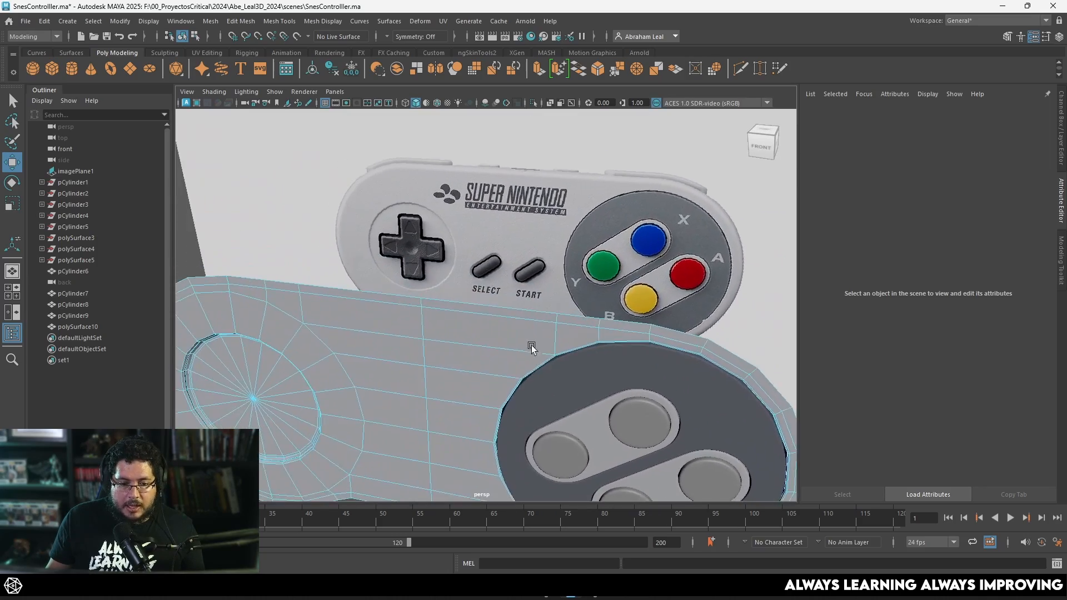
{"action": "right_click_drag", "start_coordinate": [531, 348], "coordinate": [512, 341], "text": "alt"}
{"action": "left_click_drag", "start_coordinate": [512, 341], "coordinate": [561, 352], "text": "alt"}
{"action": "middle_click_drag", "start_coordinate": [562, 352], "coordinate": [499, 337], "text": "alt"}
{"action": "right_click_drag", "start_coordinate": [499, 337], "coordinate": [540, 371], "text": "alt"}
{"action": "left_click_drag", "start_coordinate": [540, 371], "coordinate": [572, 370], "text": "alt"}
{"action": "middle_click_drag", "start_coordinate": [589, 378], "coordinate": [569, 386], "text": "alt"}
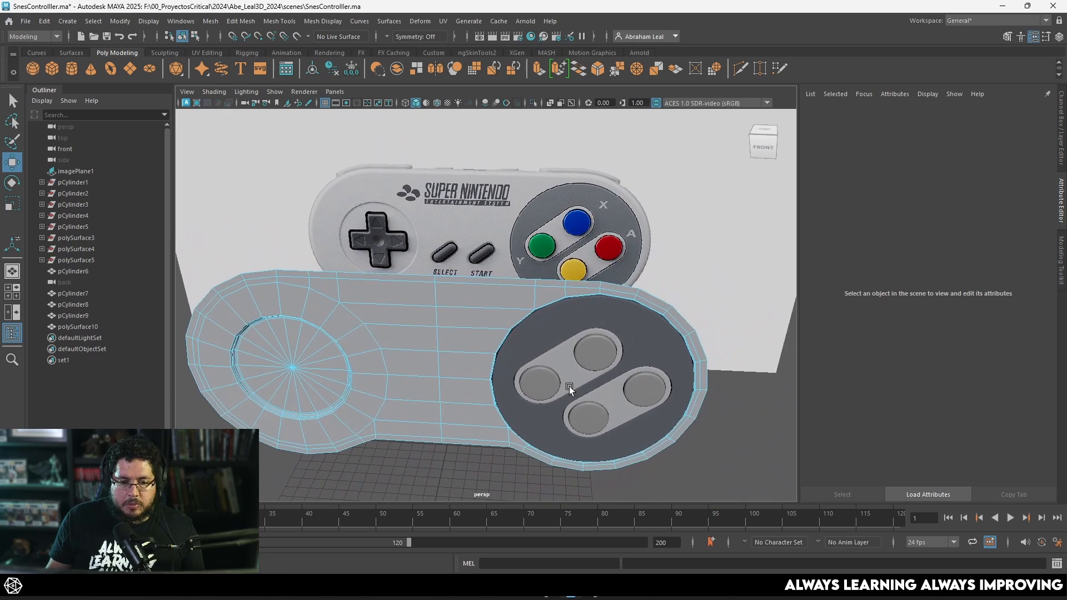
Switch to the front view and show the D-pad of the reference image through the model in wireframe
{"action": "right_click_drag", "start_coordinate": [569, 386], "coordinate": [603, 390], "text": "alt"}
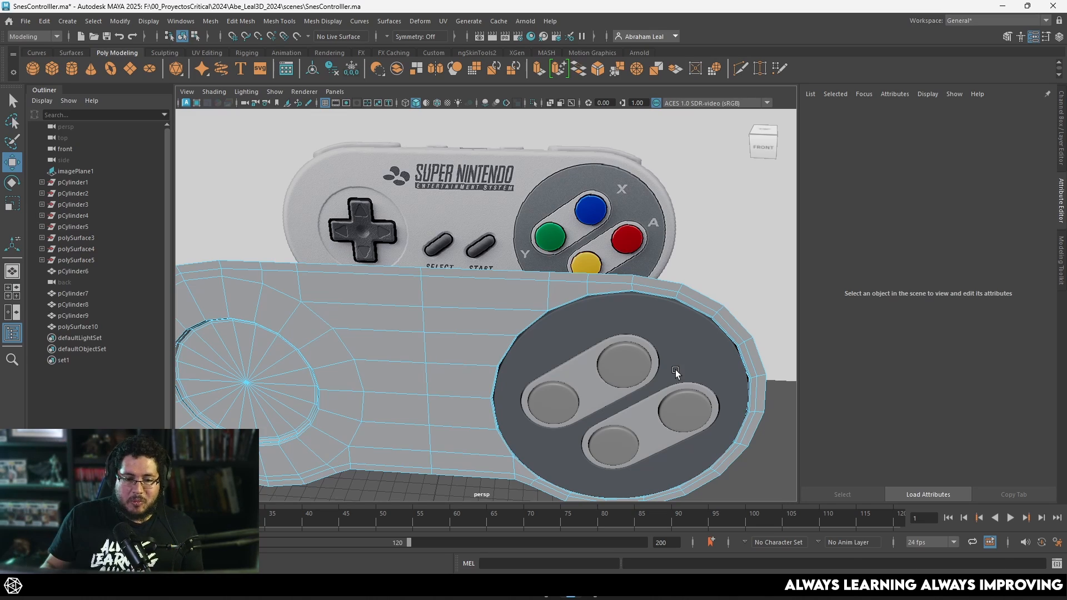
{"action": "left_click_drag", "start_coordinate": [523, 326], "coordinate": [638, 300], "text": "alt"}
{"action": "key", "text": "space"}
{"action": "scroll", "coordinate": [452, 364], "scroll_direction": "down", "scroll_amount": 4}
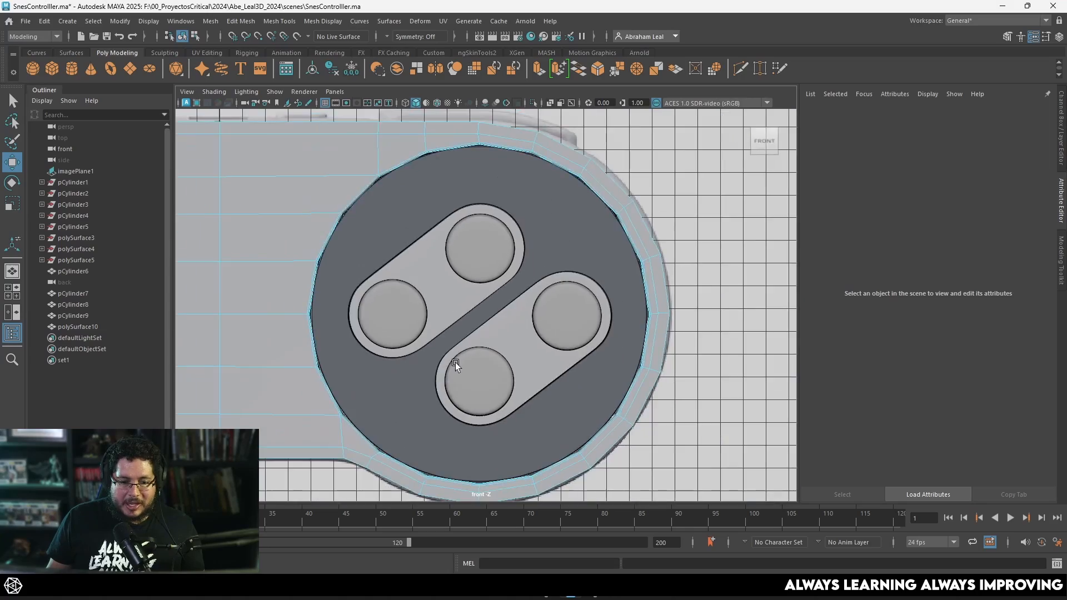
{"action": "middle_click_drag", "start_coordinate": [389, 358], "coordinate": [669, 357], "text": "alt"}
{"action": "scroll", "coordinate": [389, 339], "scroll_direction": "up", "scroll_amount": 4}
{"action": "middle_click_drag", "start_coordinate": [384, 338], "coordinate": [458, 313], "text": "alt"}
{"action": "key", "text": "4"}
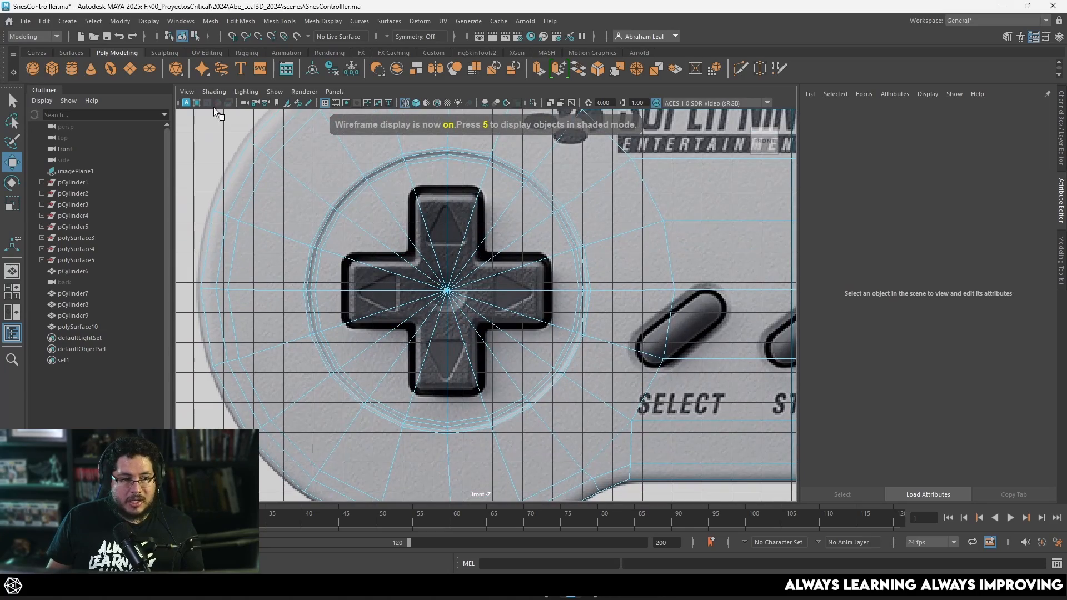
Create a polygon cube and fit it over the center square of the D-pad in the reference image
{"action": "right_click_drag", "start_coordinate": [469, 295], "coordinate": [479, 331], "text": "shift"}
{"action": "scroll", "coordinate": [467, 340], "scroll_direction": "down", "scroll_amount": 6}
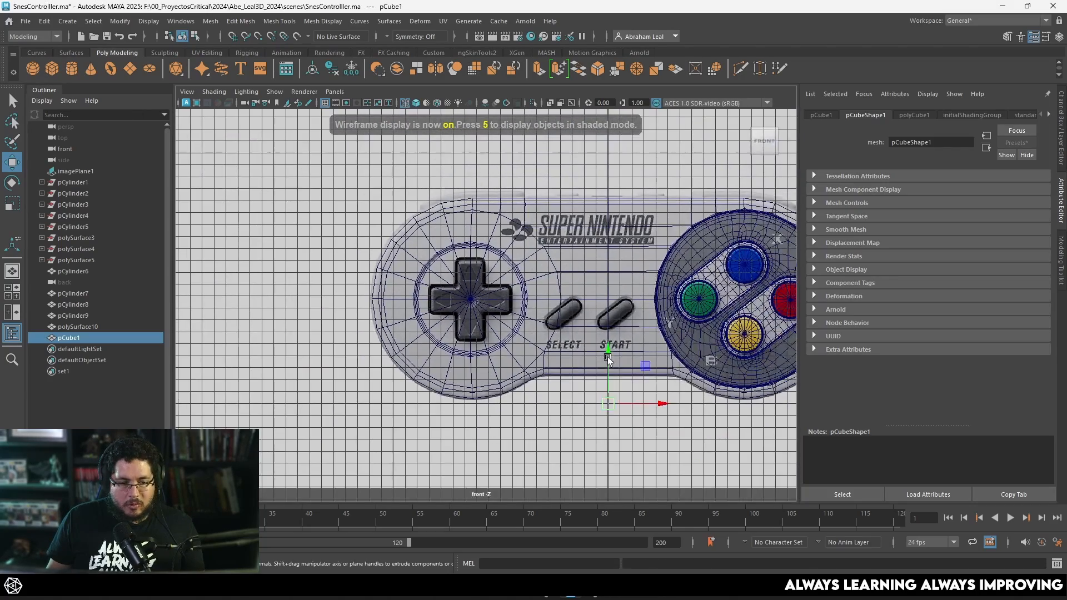
{"action": "left_click_drag", "start_coordinate": [610, 409], "coordinate": [440, 294]}
{"action": "scroll", "coordinate": [463, 305], "scroll_direction": "up", "scroll_amount": 6}
{"action": "key", "text": "r"}
{"action": "key", "text": "w"}
{"action": "right_click_drag", "start_coordinate": [441, 257], "coordinate": [446, 292]}
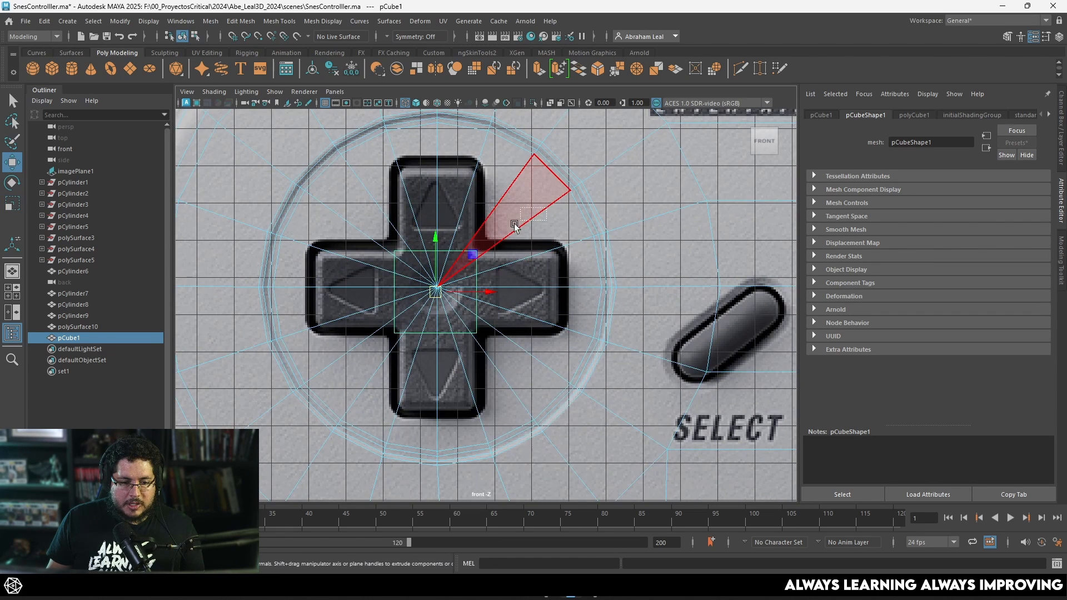
{"action": "key", "text": "ctrl+z"}
{"action": "right_click", "coordinate": [403, 254]}
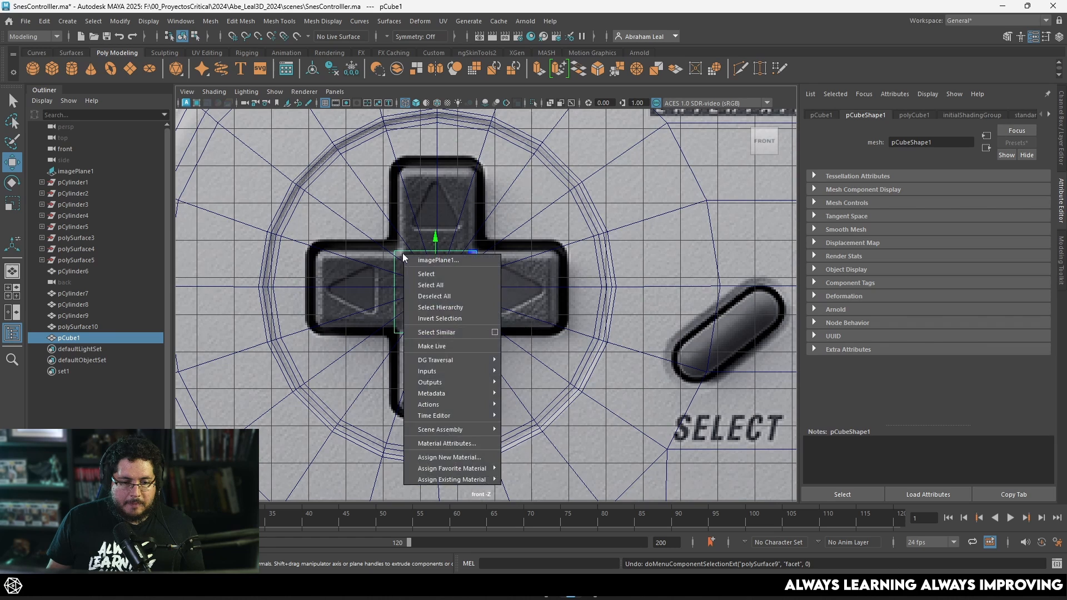
Extrude all of the cube's faces separately, Keep Faces Together off, by about 2.27 to form the D-pad cross
{"action": "right_click_drag", "start_coordinate": [401, 252], "coordinate": [401, 279]}
{"action": "left_click_drag", "start_coordinate": [511, 226], "coordinate": [388, 332]}
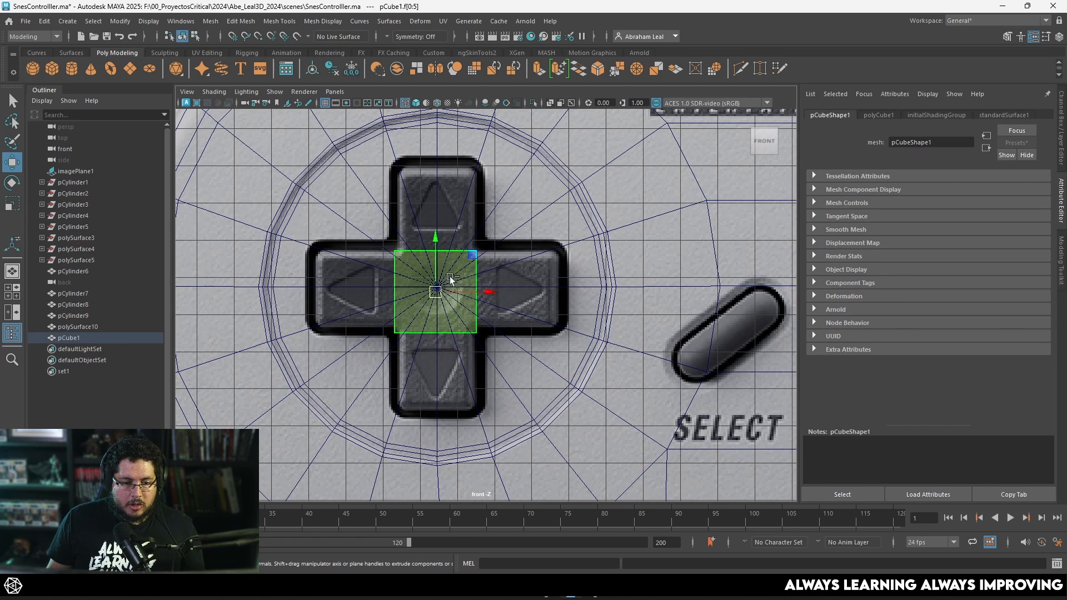
{"action": "key", "text": "ctrl+e"}
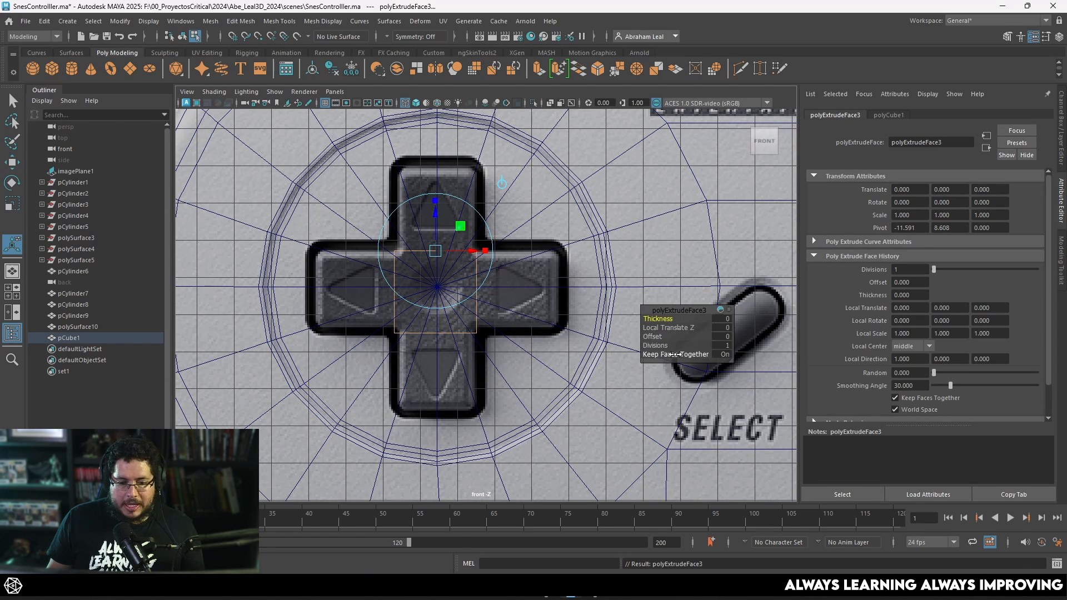
{"action": "left_click_drag", "start_coordinate": [429, 209], "coordinate": [431, 125]}
Return the D-pad cross to object mode in the shaded perspective view and move it forward into the body's round recess
{"action": "key", "text": "5"}
{"action": "key", "text": "space"}
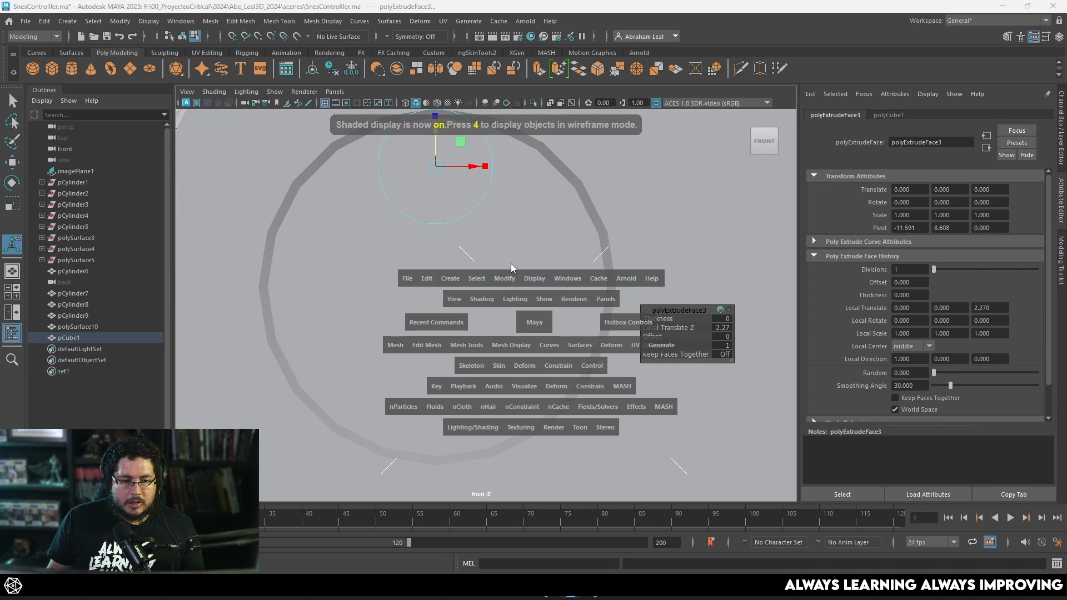
{"action": "left_click_drag", "start_coordinate": [530, 321], "coordinate": [515, 269]}
{"action": "left_click_drag", "start_coordinate": [514, 269], "coordinate": [538, 273], "text": "alt"}
{"action": "right_click_drag", "start_coordinate": [538, 272], "coordinate": [598, 166]}
{"action": "key", "text": "w"}
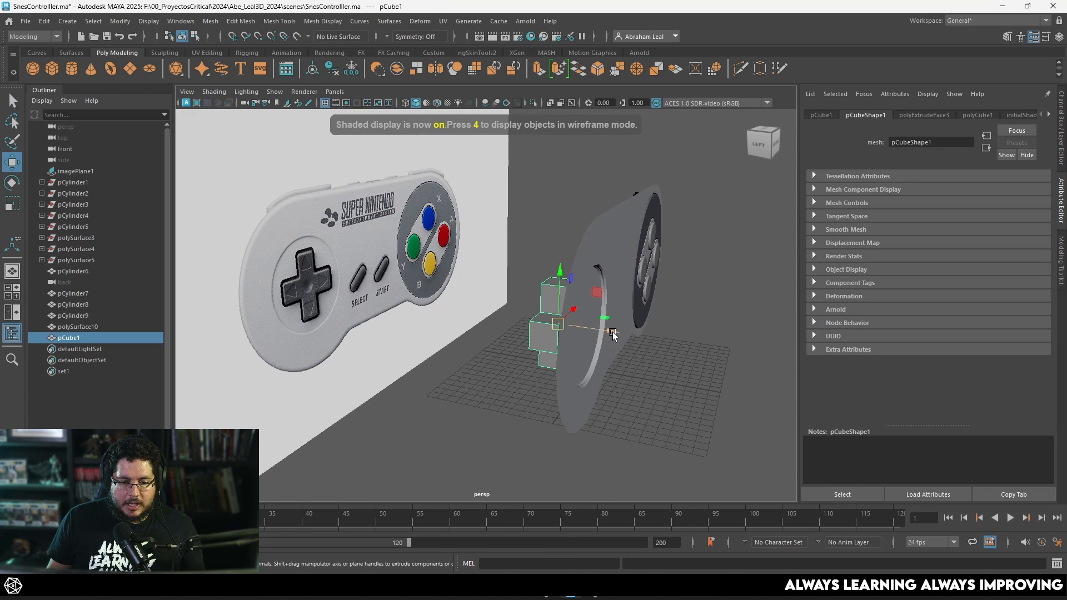
{"action": "left_click_drag", "start_coordinate": [614, 333], "coordinate": [541, 375]}
{"action": "key", "text": "r"}
{"action": "left_click", "coordinate": [647, 355]}
{"action": "right_click_drag", "start_coordinate": [542, 375], "coordinate": [500, 362], "text": "alt"}
Hide the reference image plane and clear the selection
{"action": "left_click", "coordinate": [576, 188]}
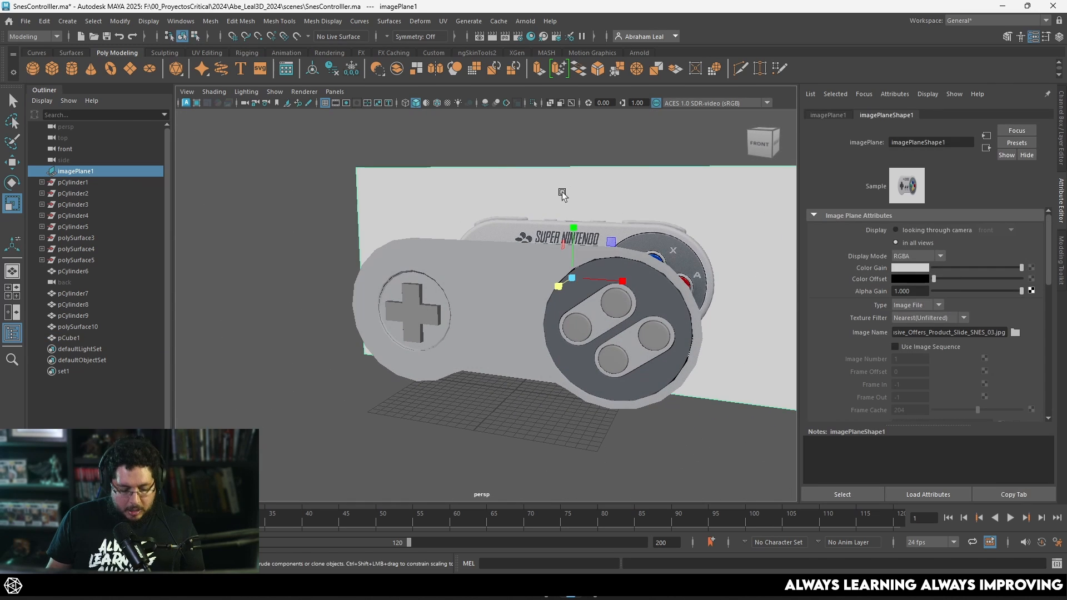
{"action": "key", "text": "ctrl+h"}
{"action": "left_click", "coordinate": [314, 219]}
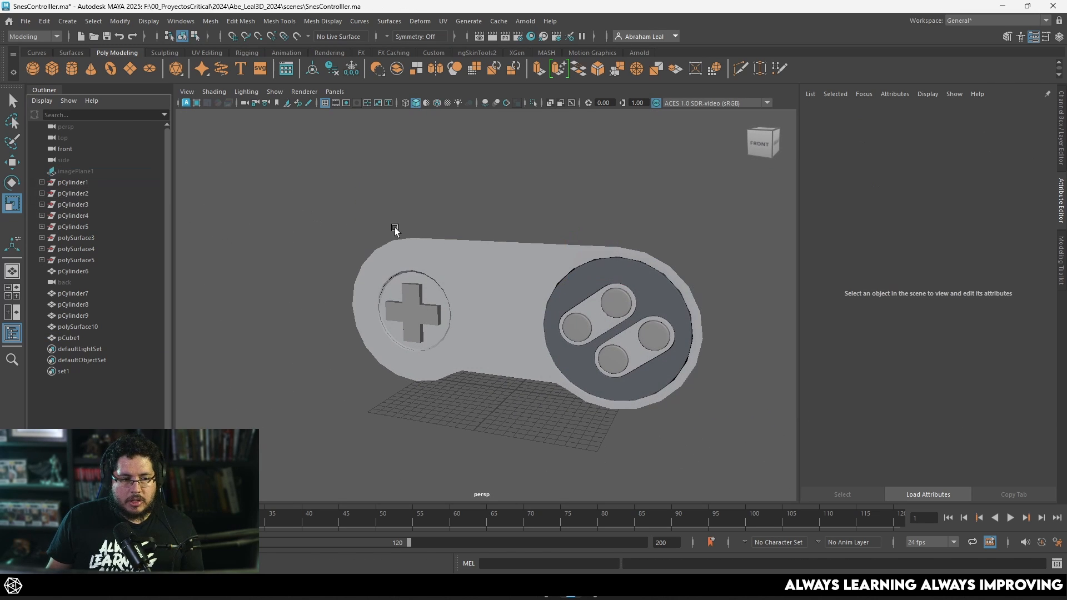
Extrude the controller body's outer border edges backward to form its side wall
{"action": "right_click_drag", "start_coordinate": [395, 228], "coordinate": [532, 292], "text": "alt"}
{"action": "left_click", "coordinate": [476, 285]}
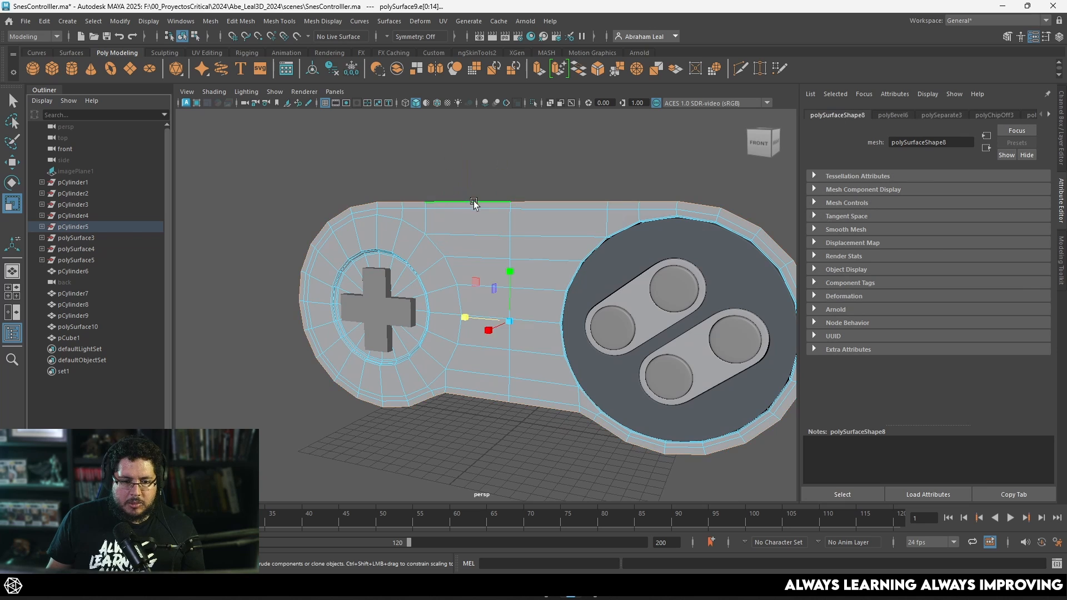
{"action": "left_click_drag", "start_coordinate": [476, 285], "coordinate": [481, 262], "text": "alt"}
{"action": "key", "text": "ctrl+e"}
{"action": "key", "text": "w"}
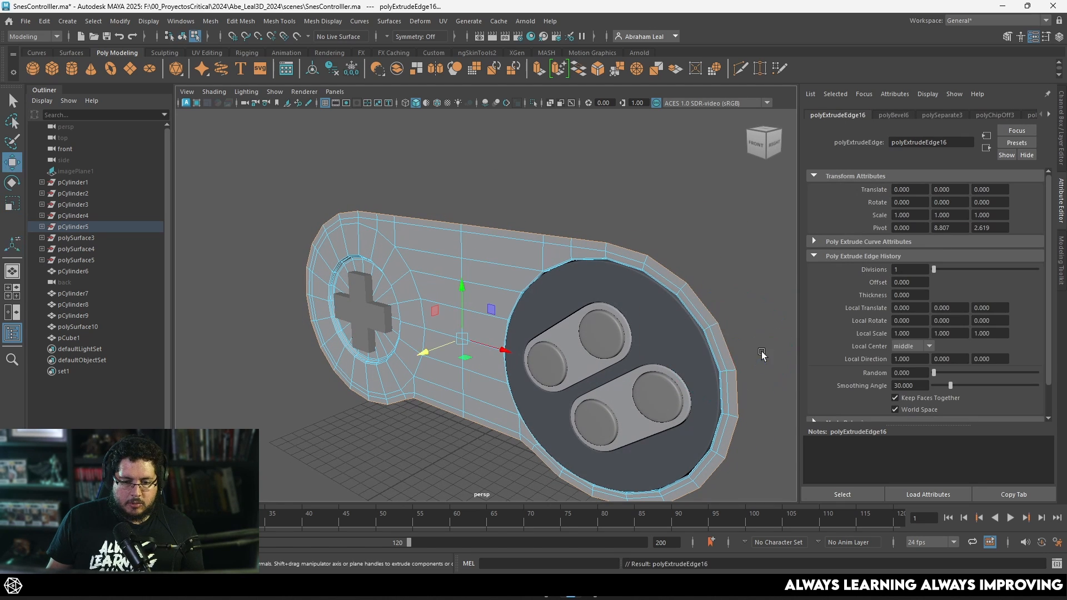
{"action": "left_click_drag", "start_coordinate": [659, 379], "coordinate": [548, 391], "text": "alt"}
{"action": "left_click_drag", "start_coordinate": [334, 349], "coordinate": [378, 343]}
{"action": "left_click_drag", "start_coordinate": [378, 344], "coordinate": [484, 330], "text": "alt"}
Bevel the edge loop around the body's front rim with a fraction of 0.5 and 2 segments, and return to object mode
{"action": "left_click", "coordinate": [541, 211]}
{"action": "left_click", "coordinate": [506, 221]}
{"action": "right_click_drag", "start_coordinate": [506, 225], "coordinate": [513, 201]}
{"action": "double_click", "coordinate": [506, 215]}
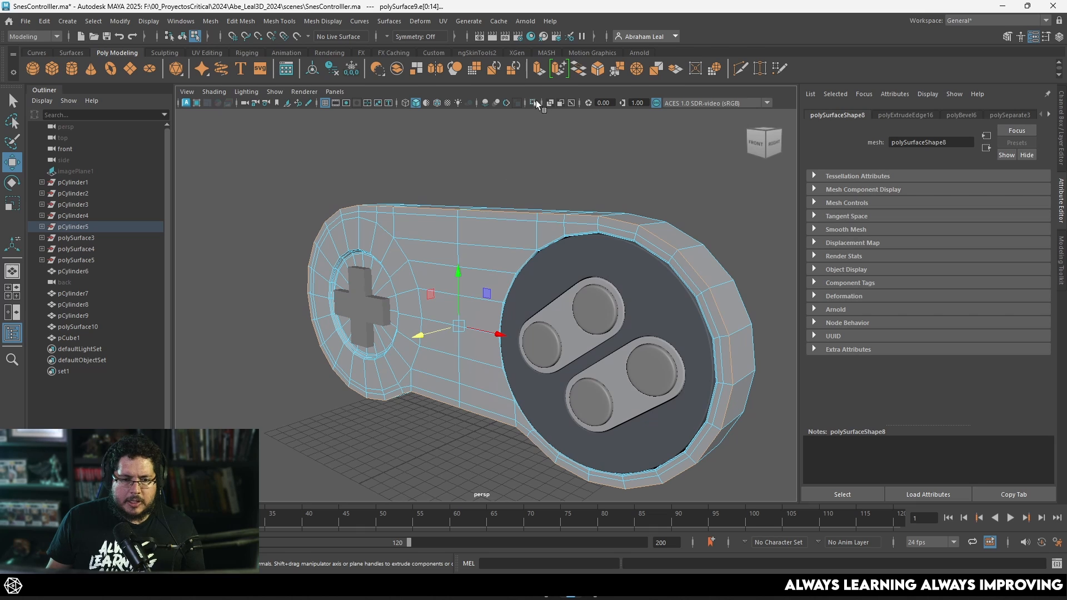
{"action": "left_click", "coordinate": [602, 70]}
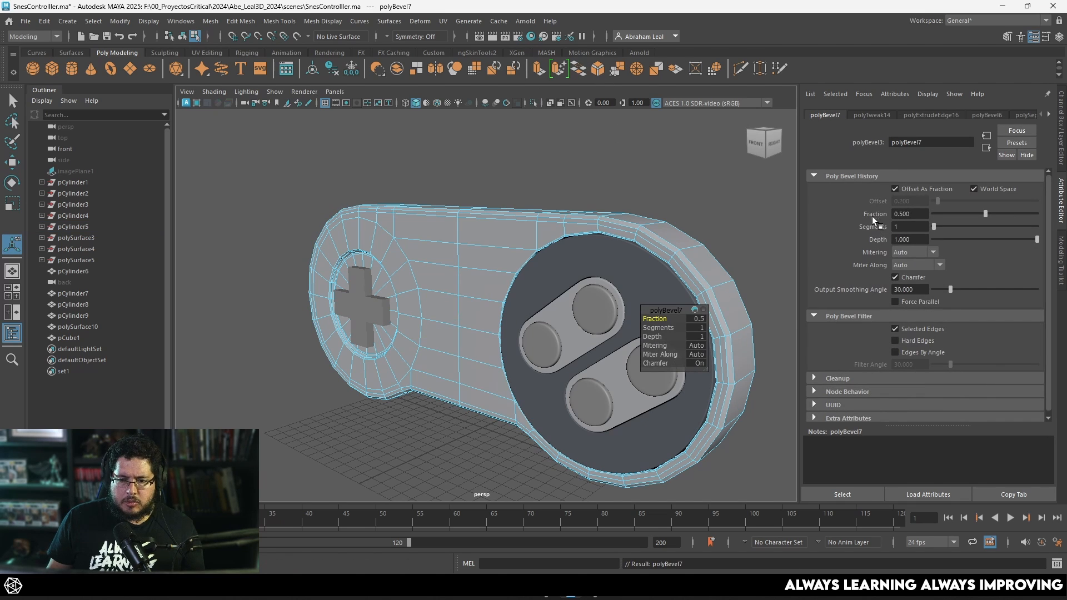
{"action": "left_click_drag", "start_coordinate": [650, 329], "coordinate": [680, 265]}
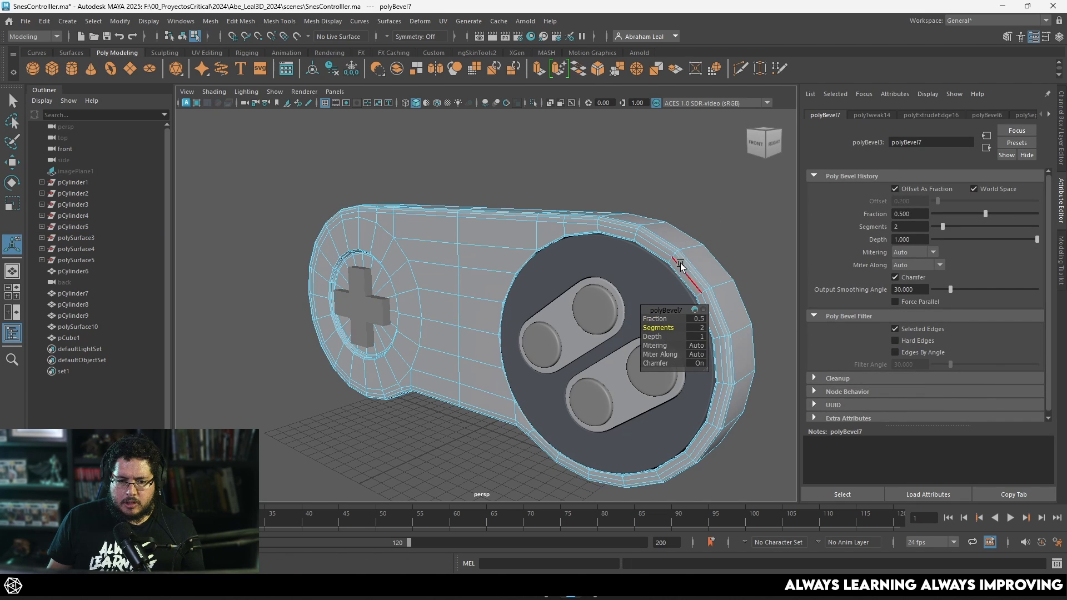
{"action": "key", "text": "q"}
{"action": "right_click_drag", "start_coordinate": [662, 244], "coordinate": [672, 227]}
{"action": "left_click", "coordinate": [666, 253]}
Select the D-pad cross, bevel its edges with a reduced fraction and deselect it
{"action": "scroll", "coordinate": [666, 262], "scroll_direction": "down", "scroll_amount": 6}
{"action": "left_click_drag", "start_coordinate": [668, 208], "coordinate": [340, 382]}
{"action": "scroll", "coordinate": [339, 382], "scroll_direction": "up", "scroll_amount": 3}
{"action": "left_click", "coordinate": [339, 381]}
{"action": "scroll", "coordinate": [349, 345], "scroll_direction": "up", "scroll_amount": 3}
{"action": "left_click", "coordinate": [358, 312]}
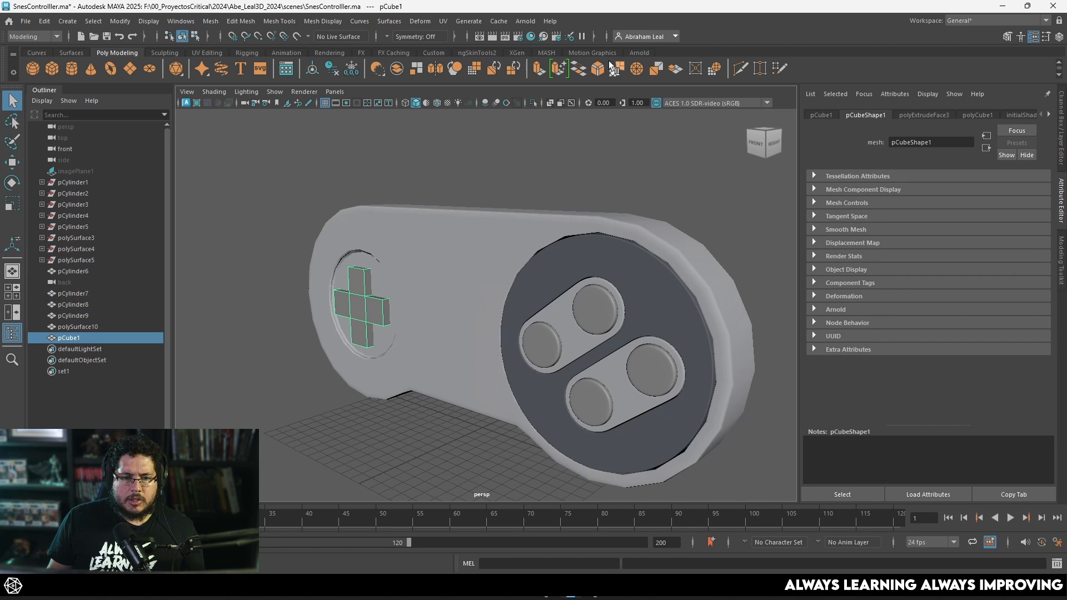
{"action": "key", "text": "ctrl+b"}
{"action": "left_click_drag", "start_coordinate": [657, 328], "coordinate": [654, 318]}
{"action": "left_click", "coordinate": [578, 165]}
{"action": "left_click", "coordinate": [550, 218]}
Save the scene and turn on smooth preview for all controller parts
{"action": "scroll", "coordinate": [551, 218], "scroll_direction": "down", "scroll_amount": 5}
{"action": "left_click", "coordinate": [657, 204]}
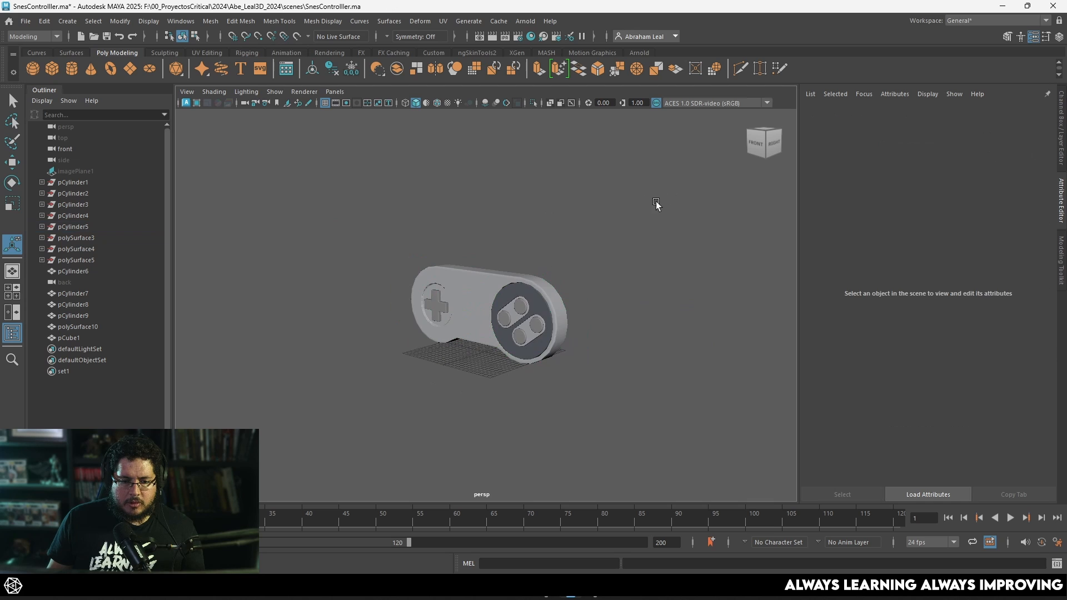
{"action": "key", "text": "ctrl+s"}
{"action": "left_click_drag", "start_coordinate": [643, 195], "coordinate": [415, 363]}
{"action": "key", "text": "3"}
{"action": "left_click", "coordinate": [418, 431]}
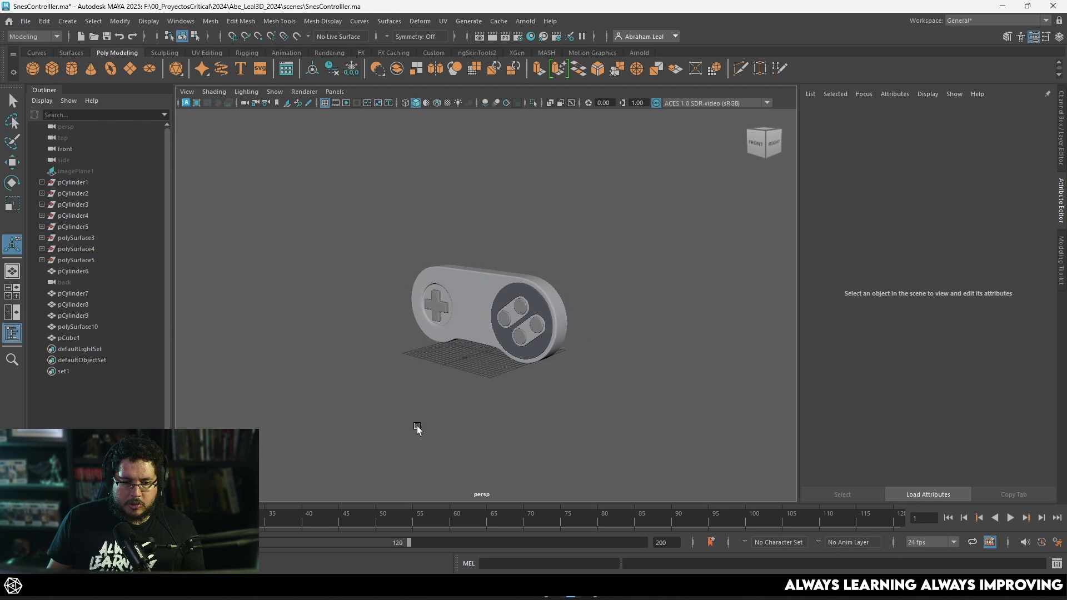
Move the pill-shaped plates around the face buttons slightly forward from the dark ring and deselect them
{"action": "left_click_drag", "start_coordinate": [418, 431], "coordinate": [489, 437], "text": "alt"}
{"action": "right_click_drag", "start_coordinate": [489, 436], "coordinate": [705, 448], "text": "alt"}
{"action": "left_click_drag", "start_coordinate": [705, 448], "coordinate": [643, 448], "text": "alt"}
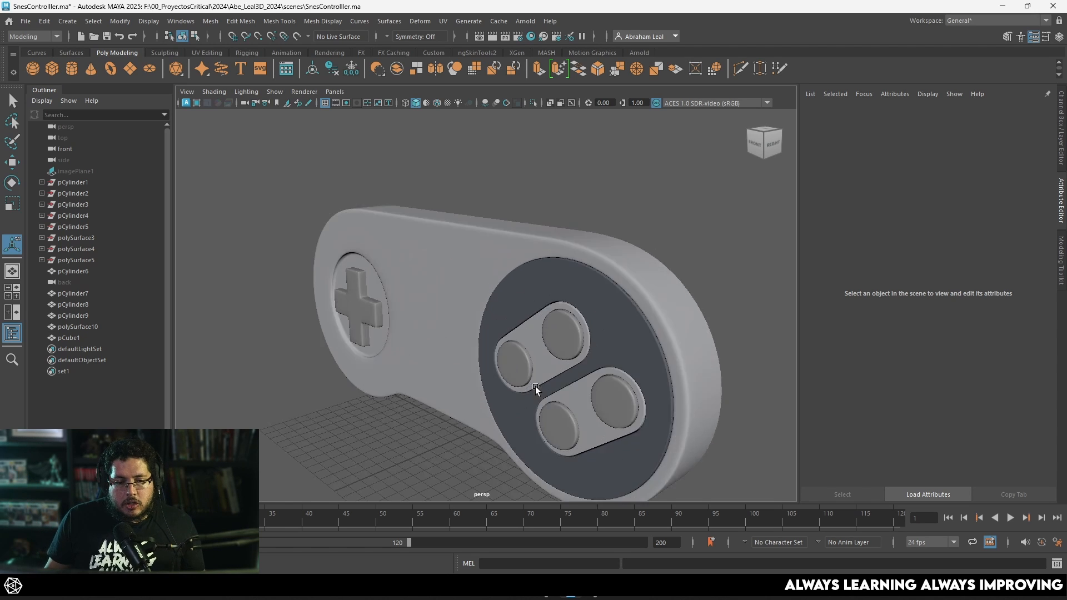
{"action": "left_click_drag", "start_coordinate": [535, 386], "coordinate": [523, 341], "text": "alt"}
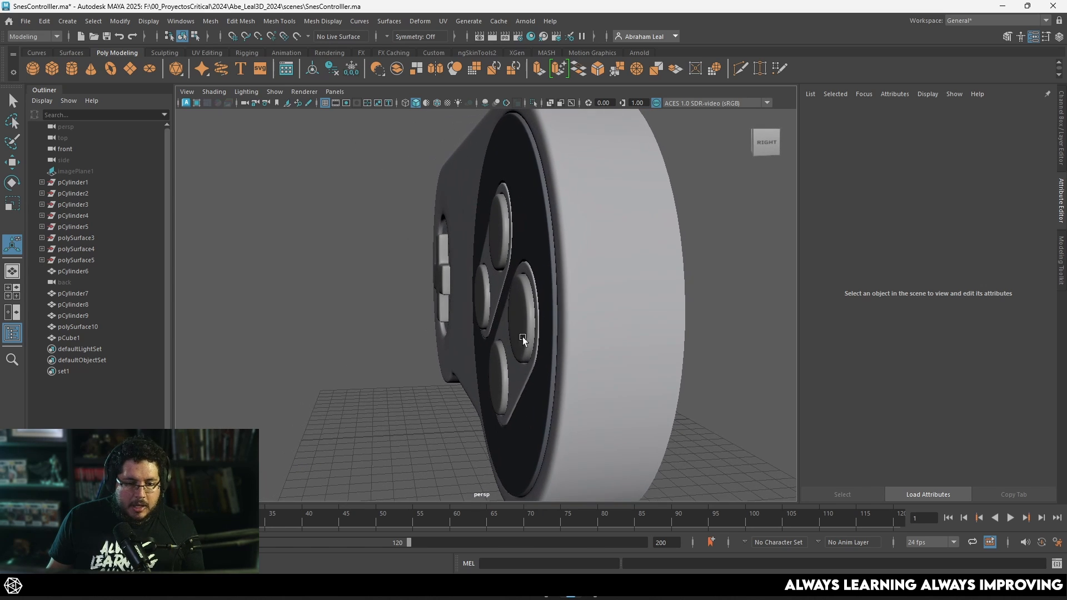
{"action": "left_click", "coordinate": [519, 362]}
{"action": "scroll", "coordinate": [526, 380], "scroll_direction": "up", "scroll_amount": 2}
{"action": "key", "text": "w"}
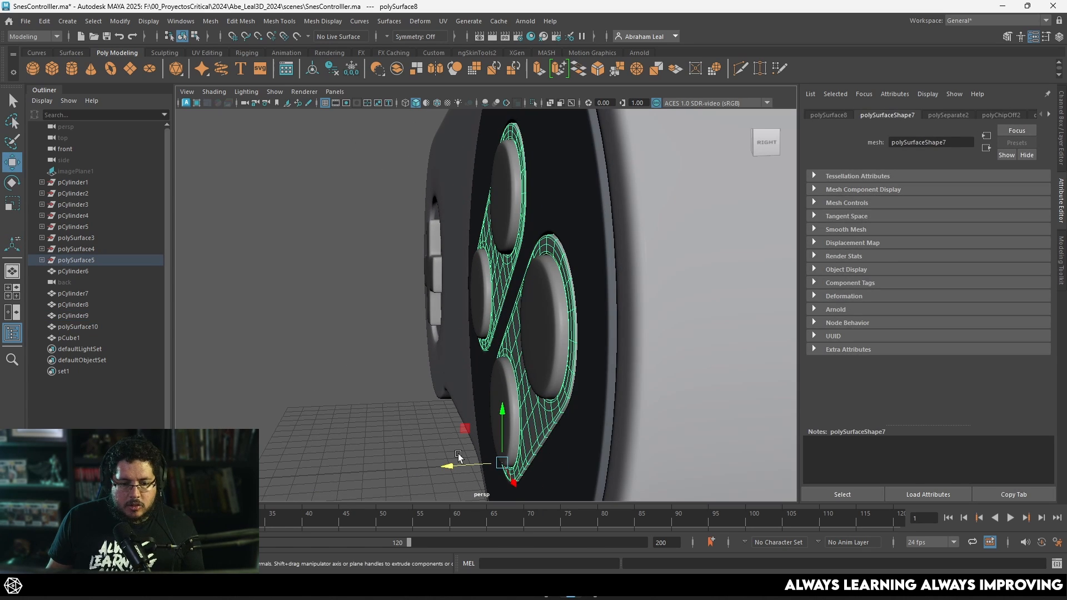
{"action": "left_click", "coordinate": [458, 465]}
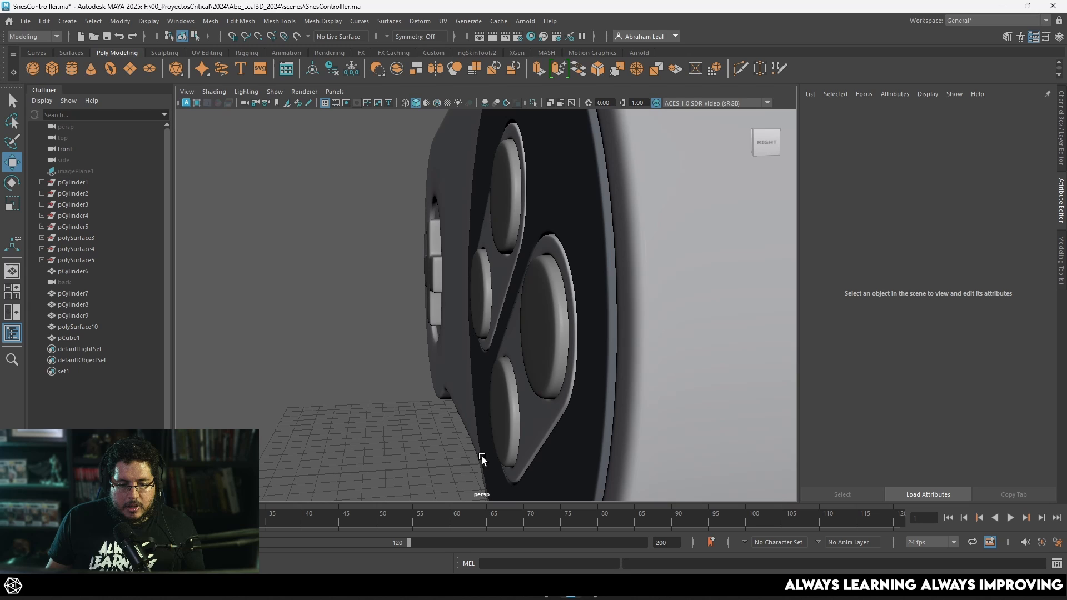
{"action": "left_click", "coordinate": [533, 429]}
{"action": "left_click_drag", "start_coordinate": [465, 464], "coordinate": [463, 464]}
{"action": "left_click", "coordinate": [374, 486]}
Frame the whole controller and unhide the reference image plane
{"action": "key", "text": "f"}
{"action": "left_click_drag", "start_coordinate": [425, 428], "coordinate": [522, 434], "text": "alt"}
{"action": "scroll", "coordinate": [567, 411], "scroll_direction": "up", "scroll_amount": 4}
{"action": "middle_click_drag", "start_coordinate": [656, 388], "coordinate": [595, 382], "text": "alt"}
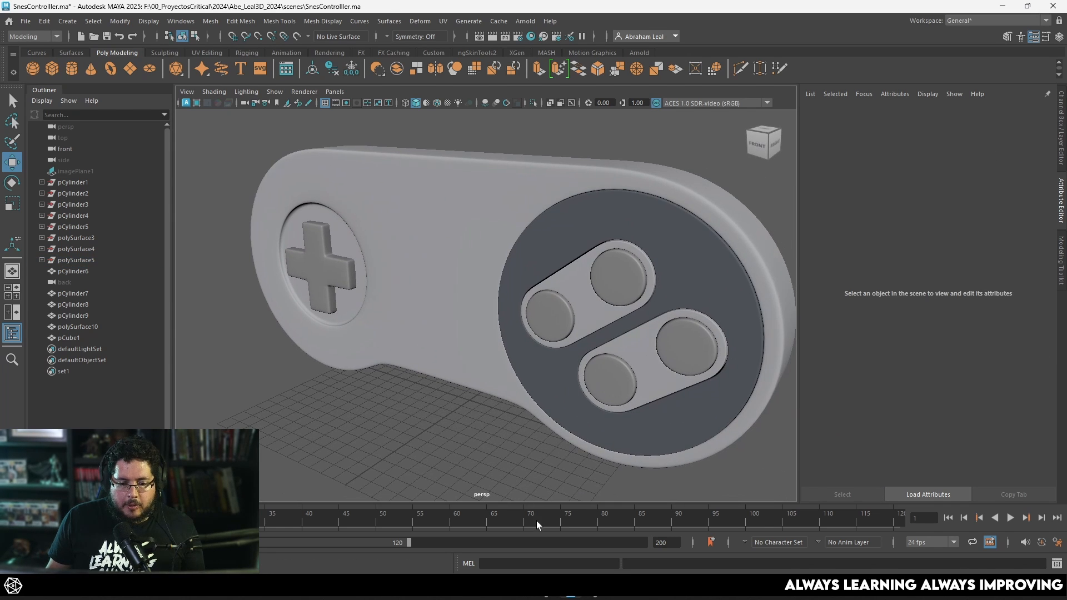
{"action": "left_click", "coordinate": [95, 169]}
{"action": "key", "text": "h"}
{"action": "scroll", "coordinate": [617, 311], "scroll_direction": "down", "scroll_amount": 5}
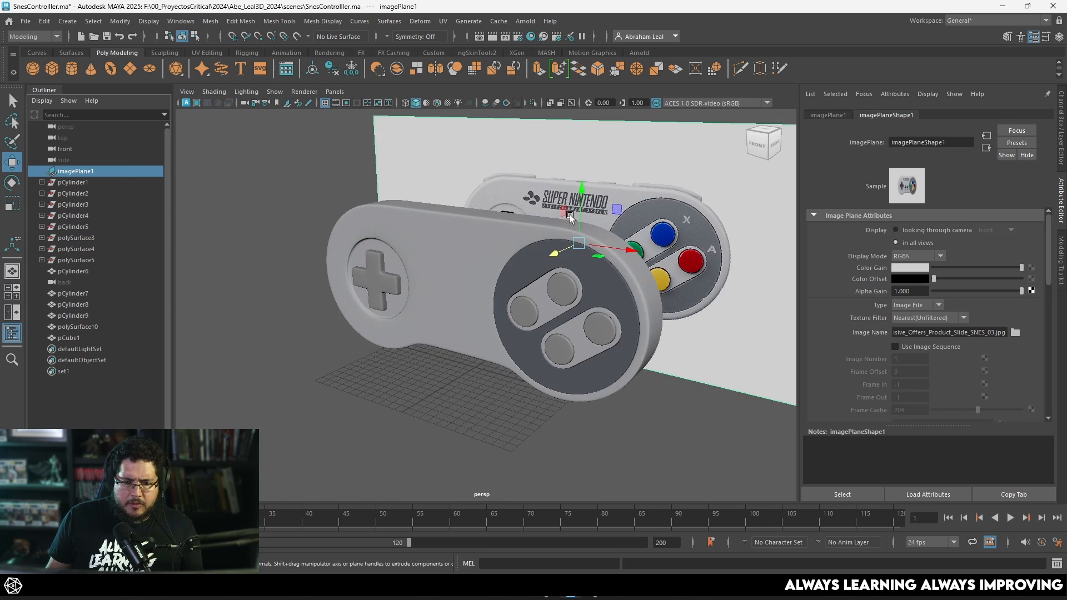
Assign a new Arnold aiStandardSurface material to the upper face button
{"action": "middle_click_drag", "start_coordinate": [627, 311], "coordinate": [538, 334], "text": "alt"}
{"action": "scroll", "coordinate": [537, 335], "scroll_direction": "up", "scroll_amount": 4}
{"action": "left_click_drag", "start_coordinate": [538, 334], "coordinate": [498, 318], "text": "alt"}
{"action": "left_click", "coordinate": [451, 311]}
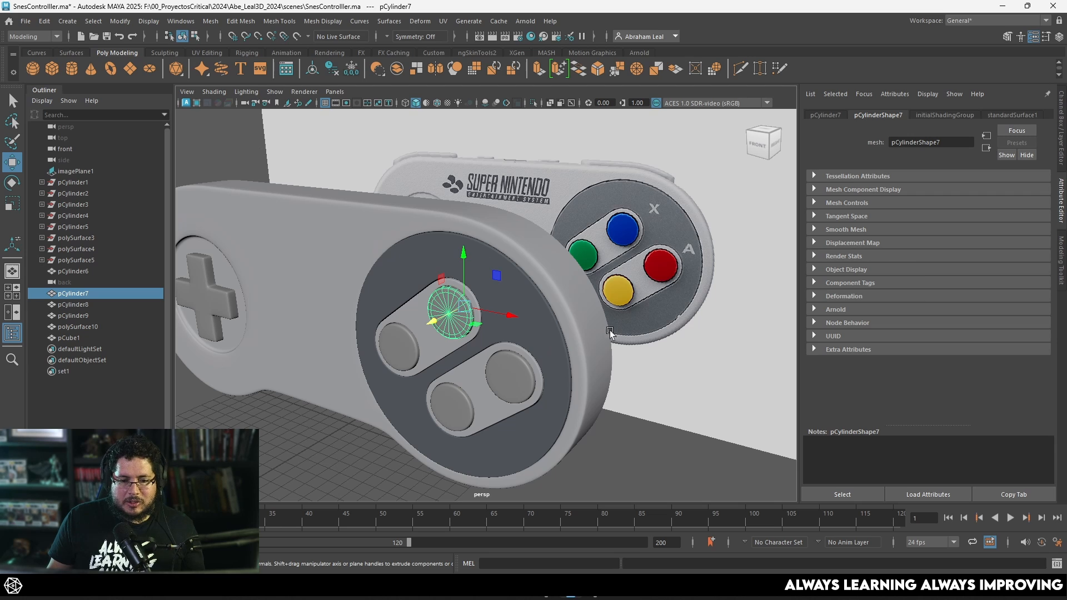
{"action": "left_click_drag", "start_coordinate": [512, 361], "coordinate": [485, 328], "text": "alt"}
{"action": "right_click_drag", "start_coordinate": [440, 300], "coordinate": [443, 545]}
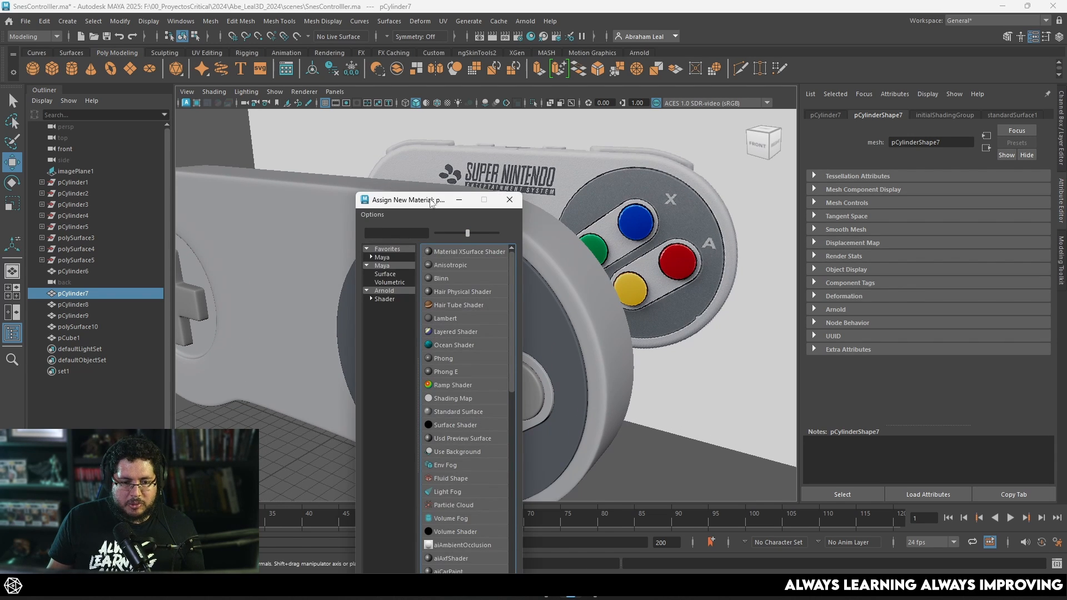
{"action": "left_click_drag", "start_coordinate": [431, 205], "coordinate": [300, 165]}
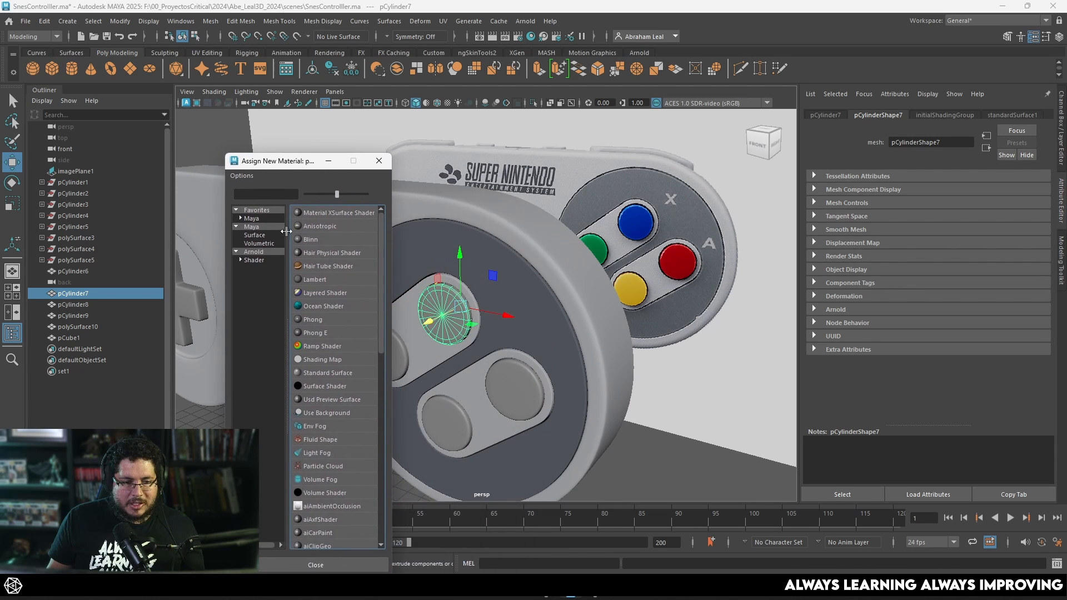
{"action": "left_click", "coordinate": [256, 254]}
{"action": "left_click", "coordinate": [338, 398]}
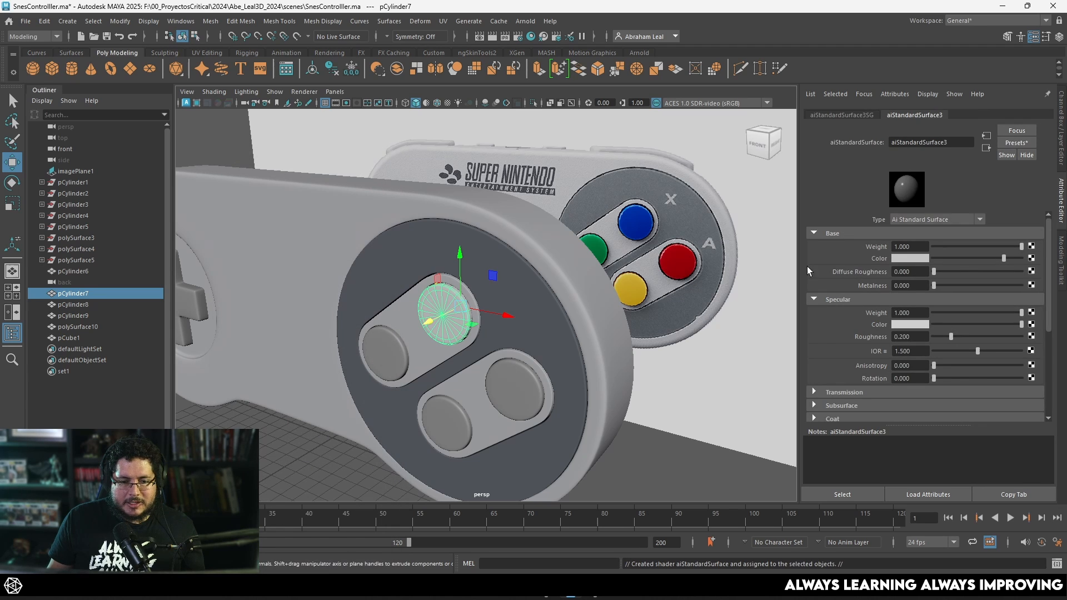
Set the upper button material's base color by sampling the blue X button in the reference image
{"action": "left_click", "coordinate": [926, 258]}
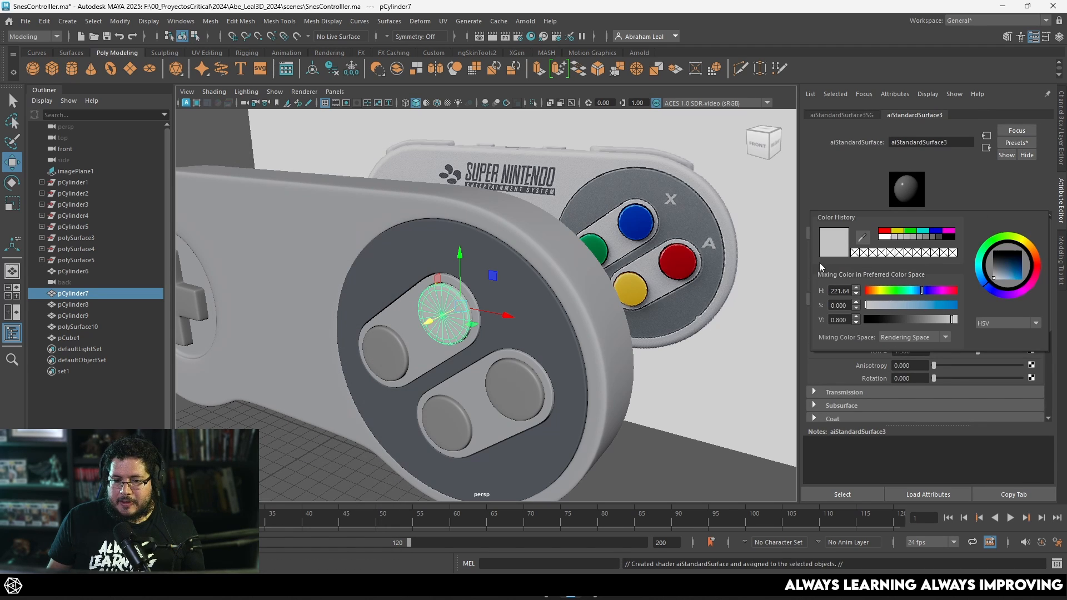
{"action": "left_click", "coordinate": [865, 238]}
{"action": "left_click", "coordinate": [625, 221]}
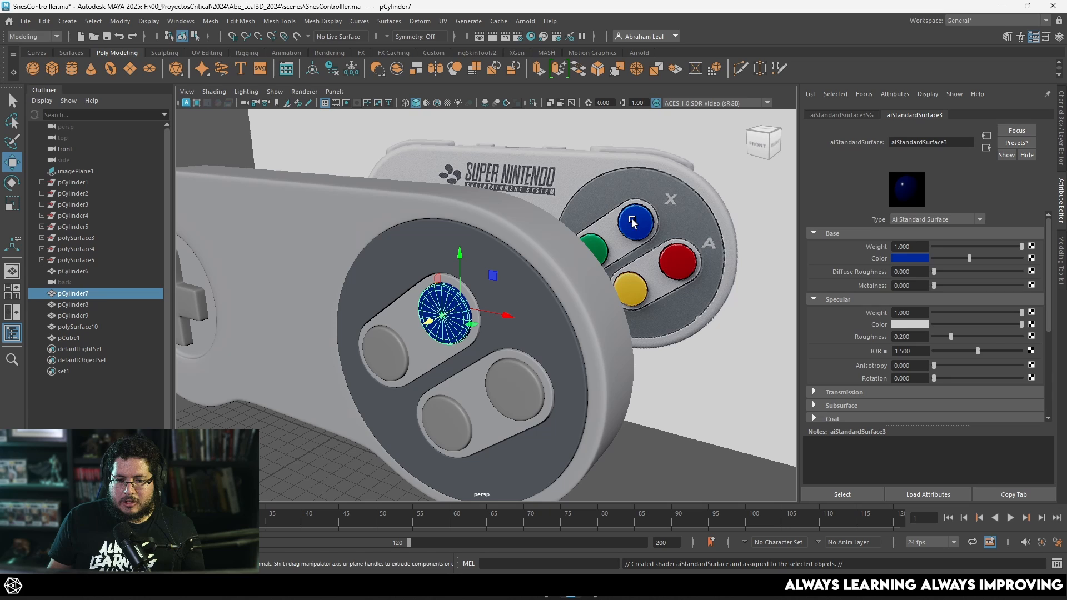
Assign a new Arnold aiStandardSurface material to the left face button and sample its base color from the green reference button
{"action": "left_click", "coordinate": [380, 359]}
{"action": "right_click", "coordinate": [381, 358]}
{"action": "left_click", "coordinate": [397, 541]}
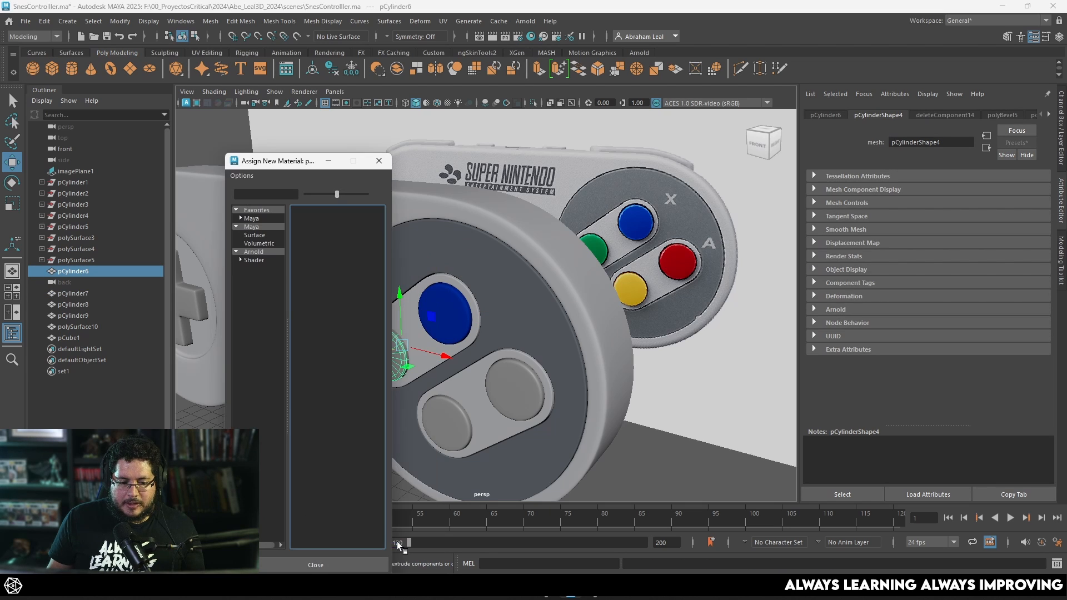
{"action": "left_click", "coordinate": [254, 252]}
{"action": "left_click", "coordinate": [341, 399]}
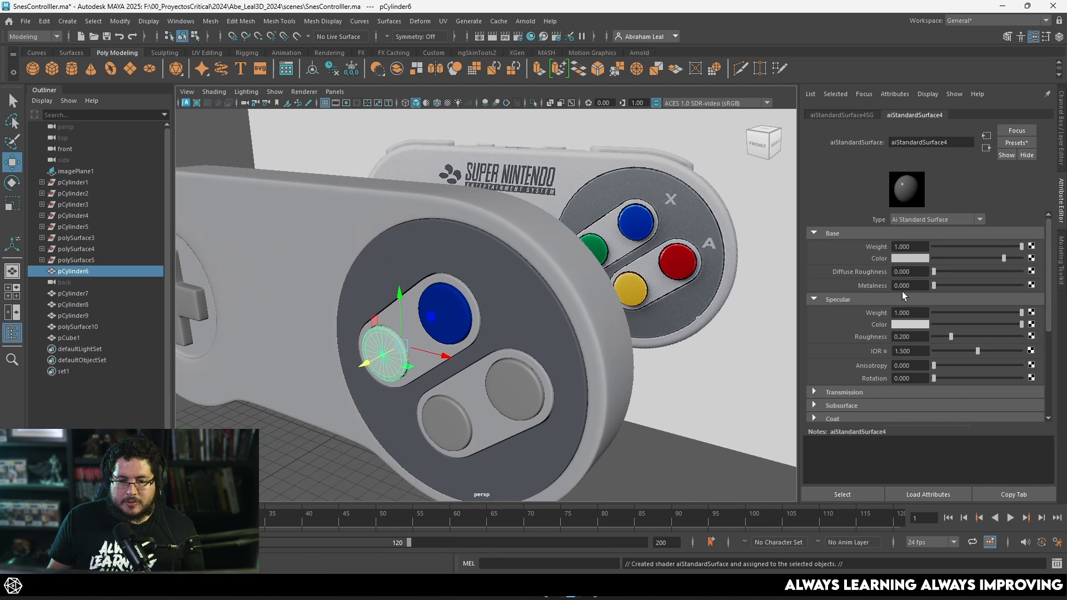
{"action": "left_click", "coordinate": [916, 261]}
{"action": "left_click", "coordinate": [872, 243]}
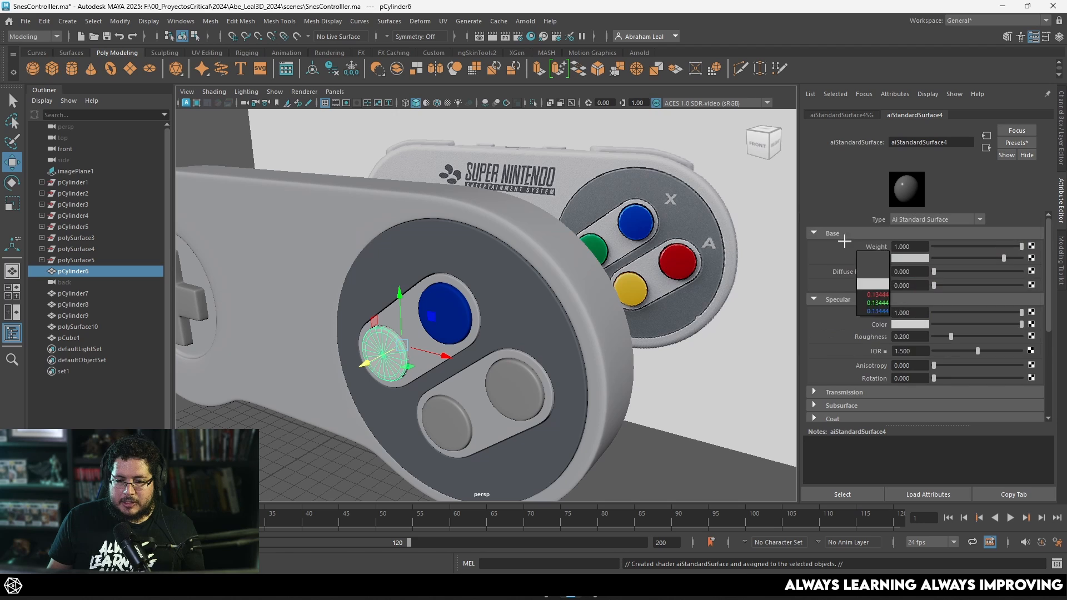
{"action": "left_click", "coordinate": [591, 250]}
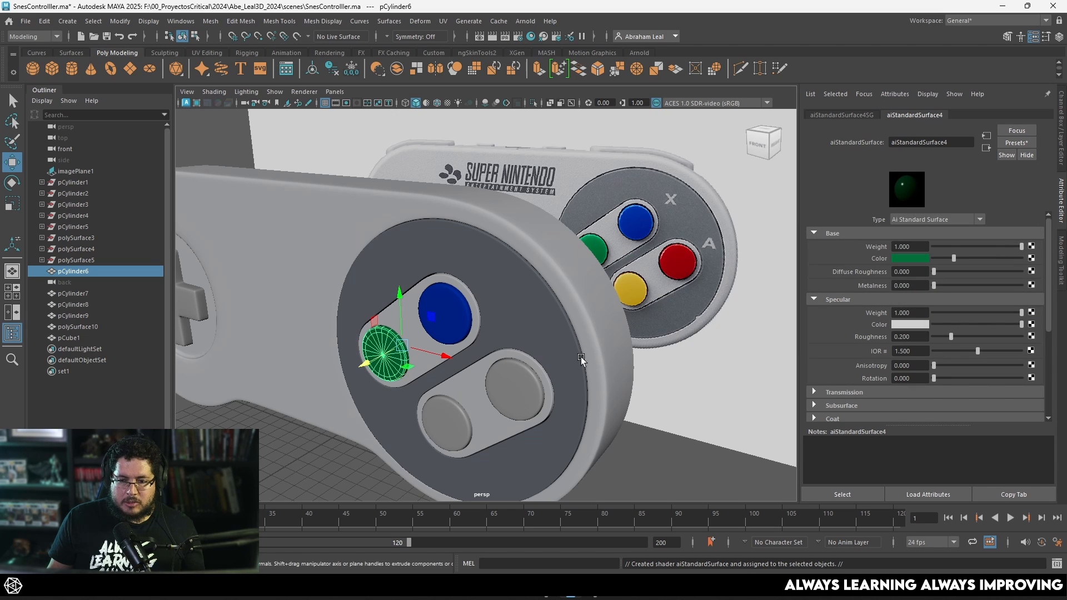
Assign a new aiStandardSurface material to the right face button and sample its base color from the red reference button
{"action": "left_click", "coordinate": [519, 398]}
{"action": "left_click", "coordinate": [679, 264]}
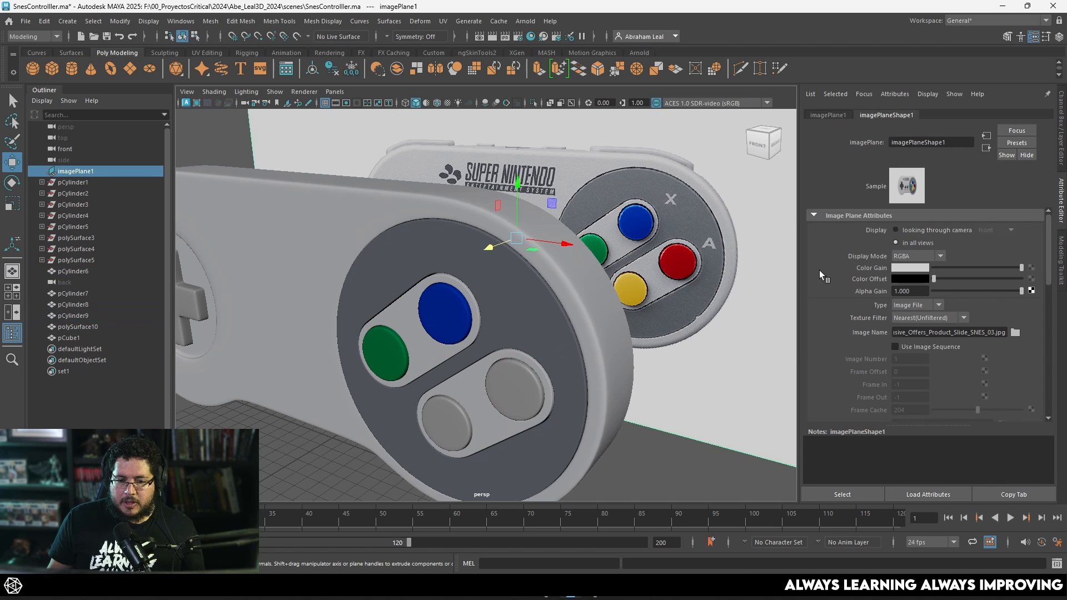
{"action": "right_click_drag", "start_coordinate": [512, 392], "coordinate": [512, 540]}
{"action": "left_click", "coordinate": [253, 251]}
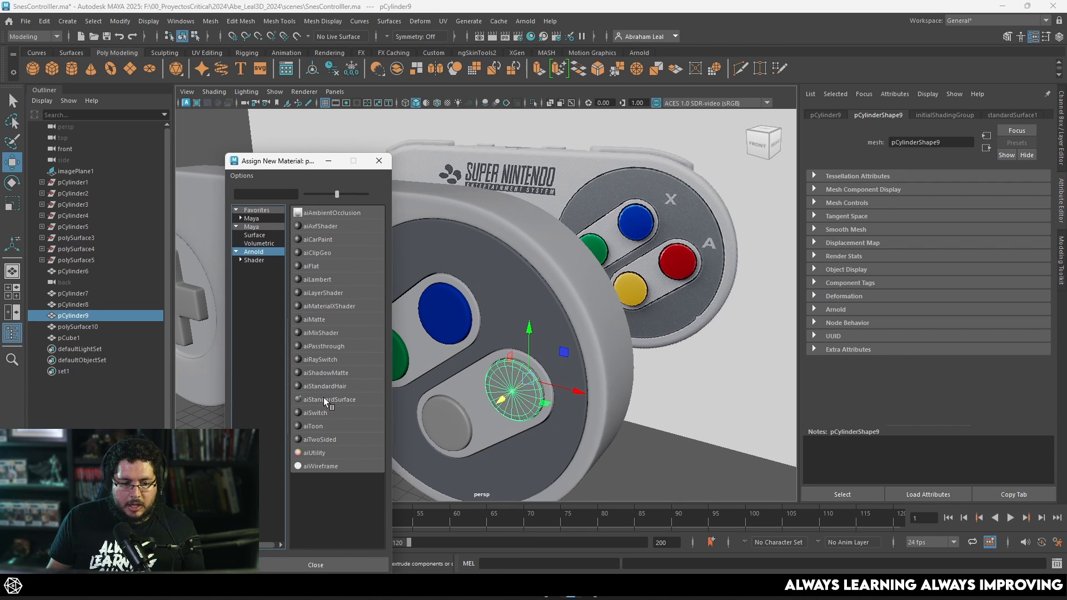
{"action": "left_click", "coordinate": [324, 399]}
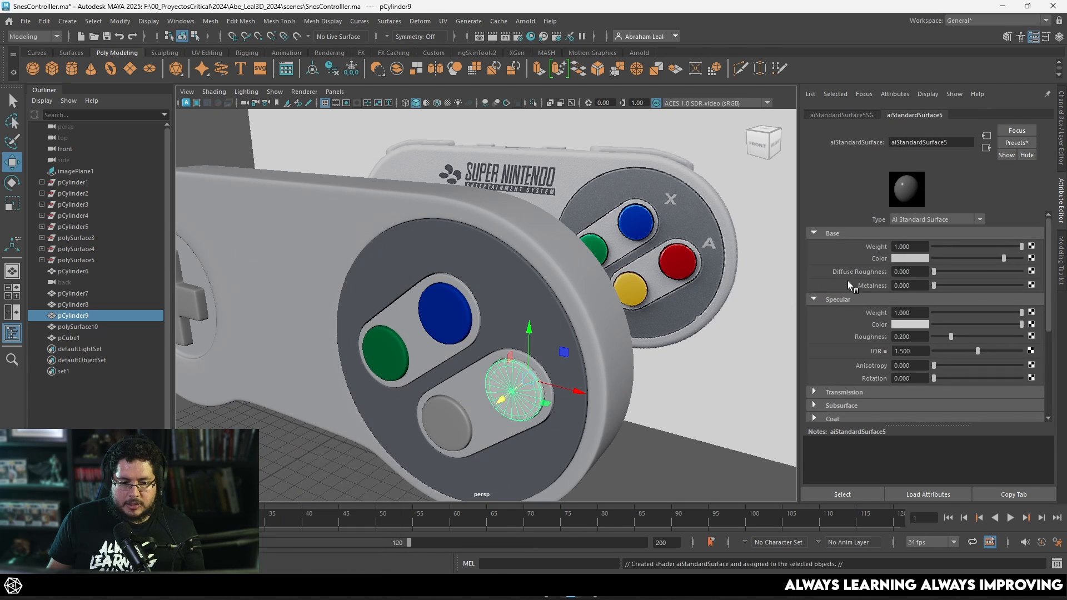
{"action": "left_click", "coordinate": [925, 258]}
{"action": "left_click", "coordinate": [861, 238]}
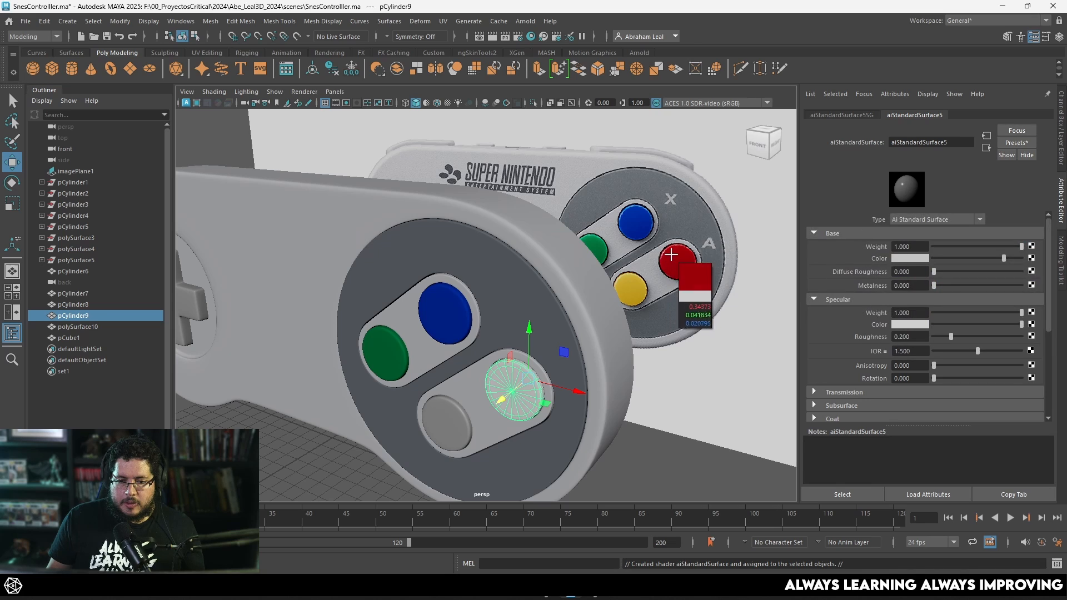
{"action": "left_click", "coordinate": [671, 255]}
Assign a new Arnold aiStandardSurface material to the lower face button
{"action": "key", "text": "f"}
{"action": "left_click", "coordinate": [435, 347]}
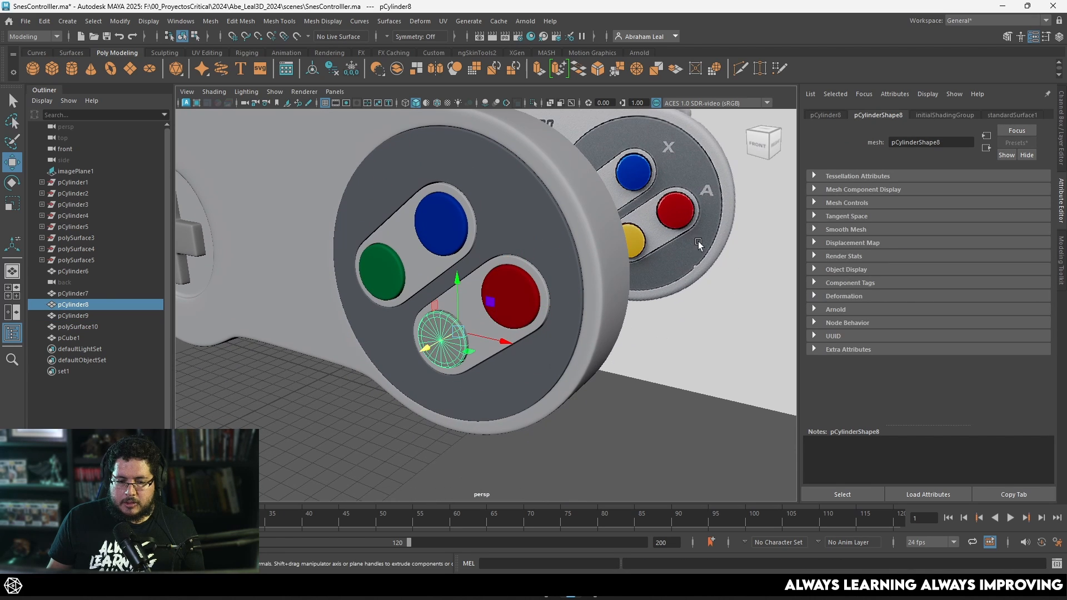
{"action": "left_click", "coordinate": [613, 388]}
{"action": "left_click", "coordinate": [464, 338]}
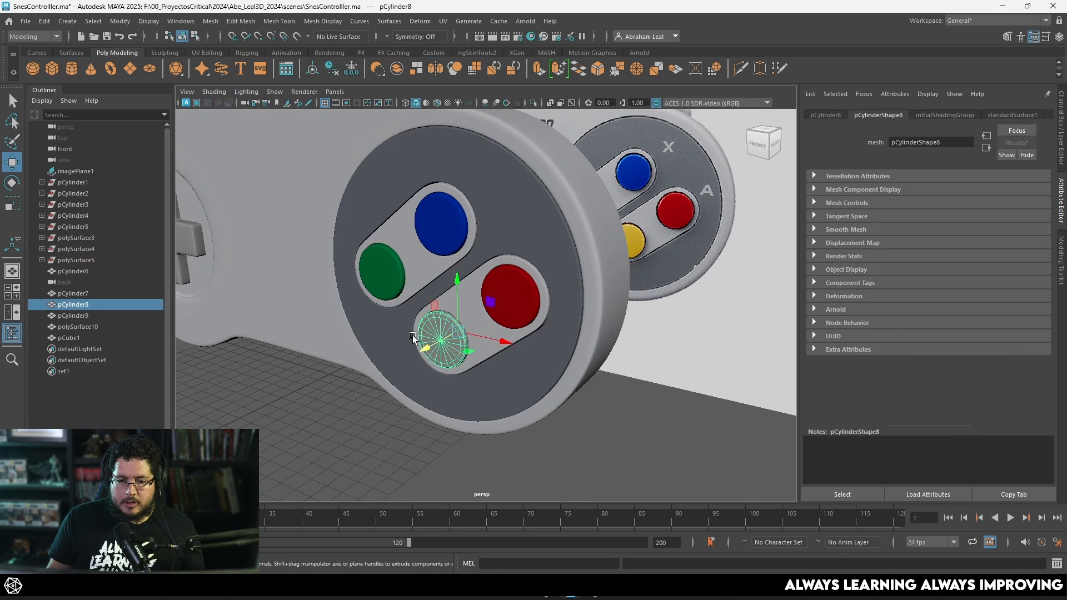
{"action": "right_click_drag", "start_coordinate": [431, 342], "coordinate": [449, 543]}
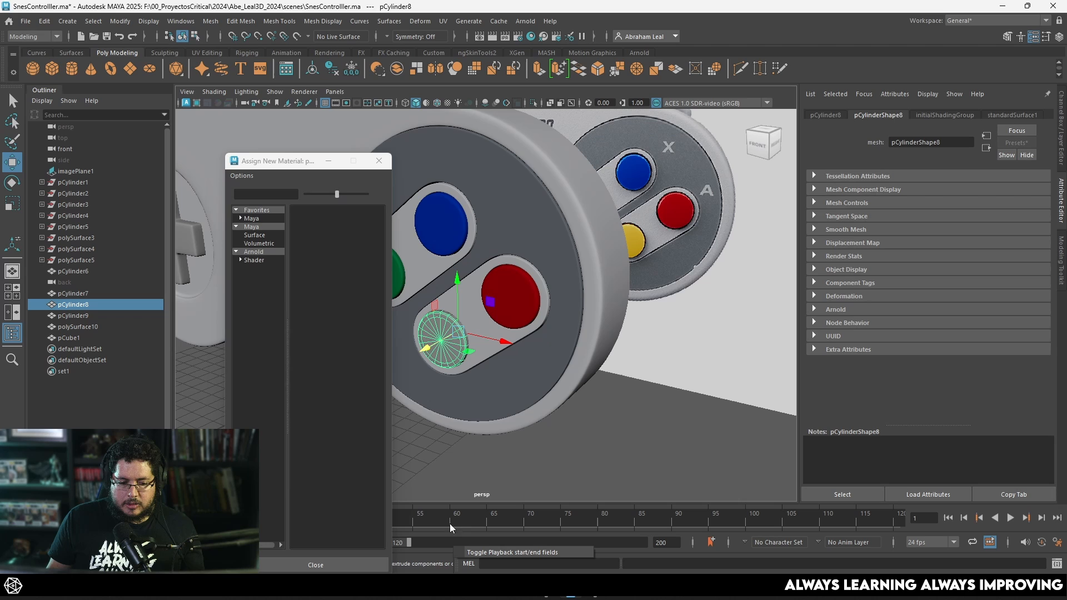
{"action": "left_click", "coordinate": [259, 253]}
{"action": "left_click", "coordinate": [332, 399]}
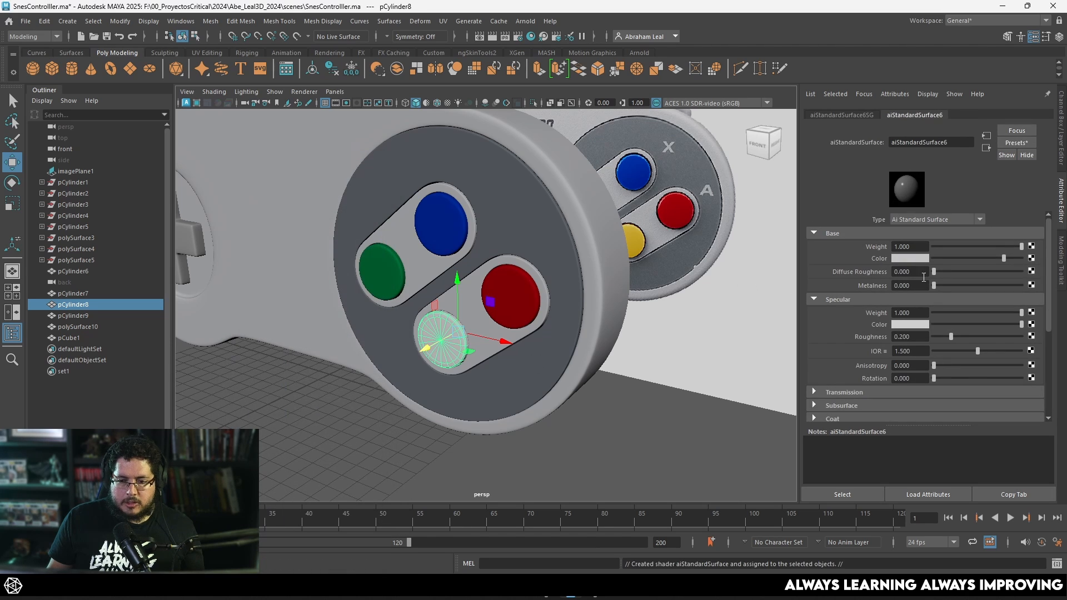
Set the lower button material's base color by sampling the yellow button in the reference image
{"action": "left_click", "coordinate": [909, 255]}
{"action": "left_click", "coordinate": [884, 244]}
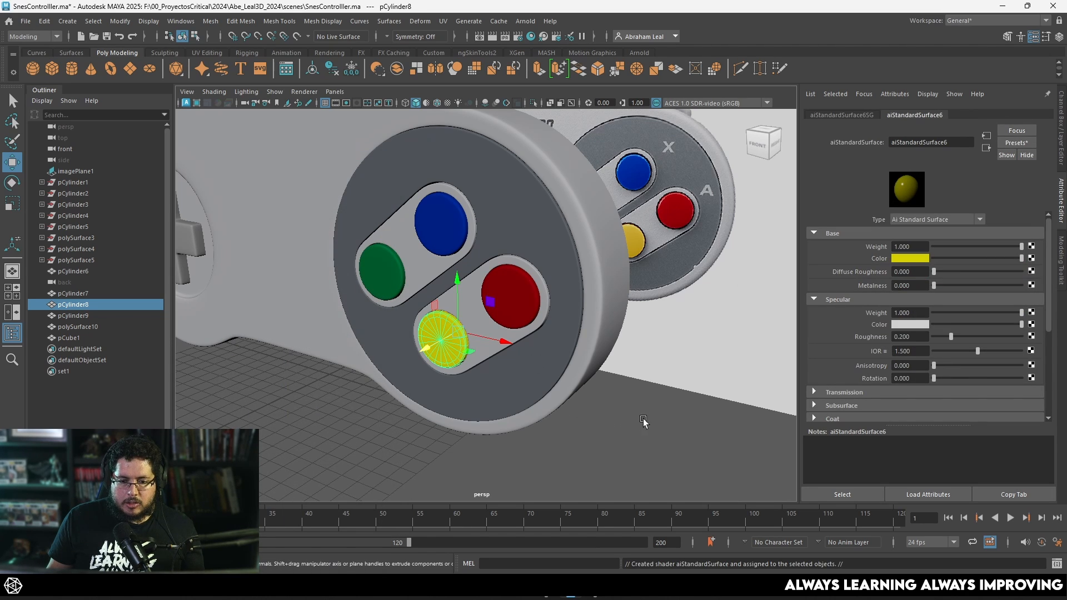
{"action": "left_click", "coordinate": [910, 258]}
{"action": "left_click", "coordinate": [845, 236]}
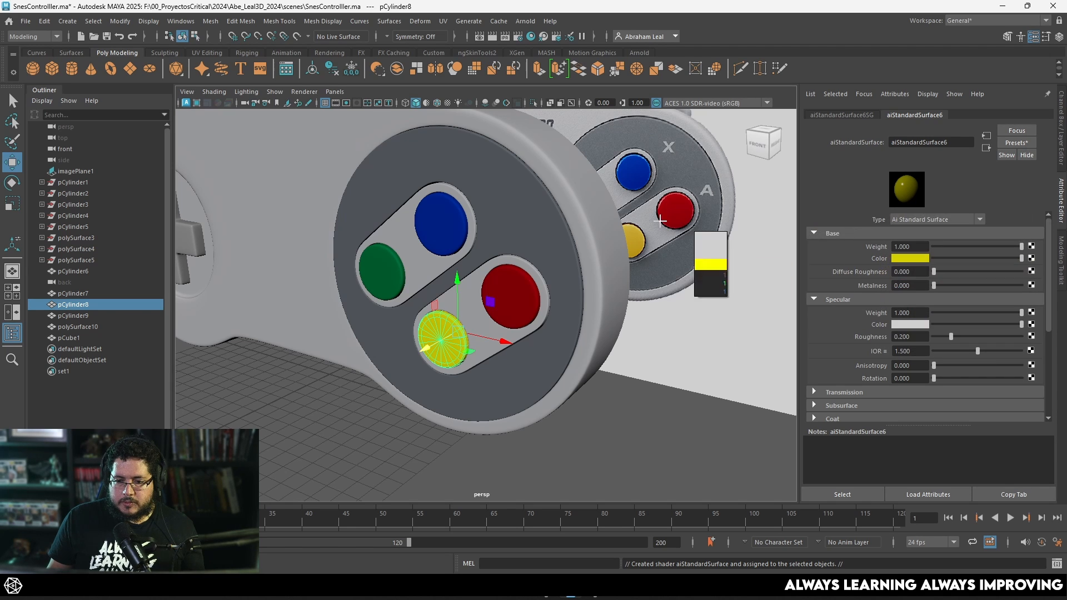
{"action": "left_click", "coordinate": [630, 235]}
Deselect the lower face button and hide the reference image plane
{"action": "left_click", "coordinate": [642, 412]}
{"action": "right_click_drag", "start_coordinate": [642, 412], "coordinate": [615, 402], "text": "alt"}
{"action": "left_click_drag", "start_coordinate": [615, 402], "coordinate": [572, 306], "text": "alt"}
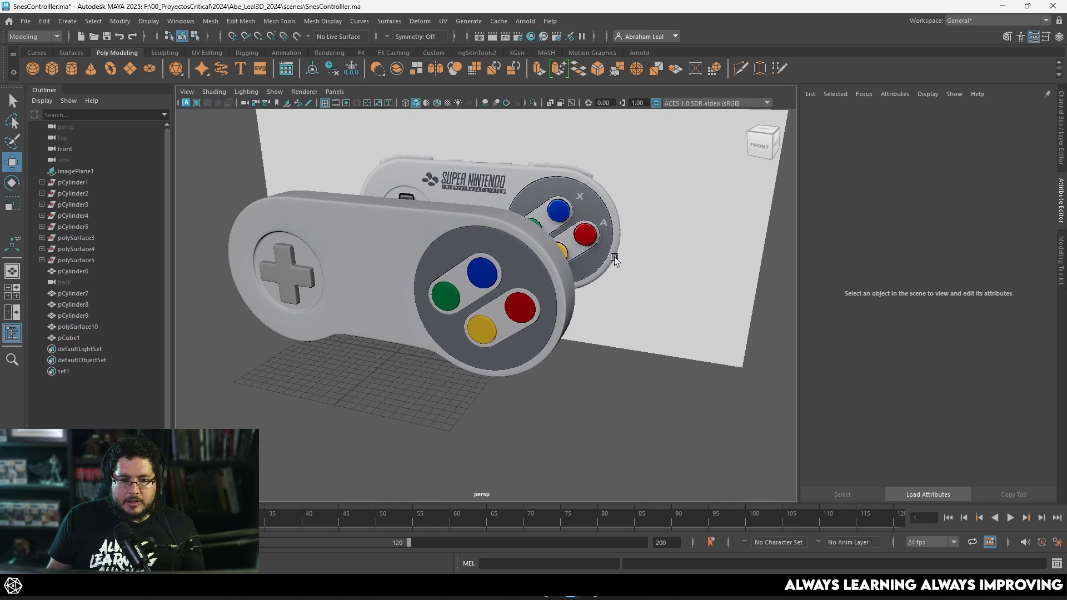
{"action": "left_click", "coordinate": [614, 257]}
{"action": "key", "text": "ctrl+h"}
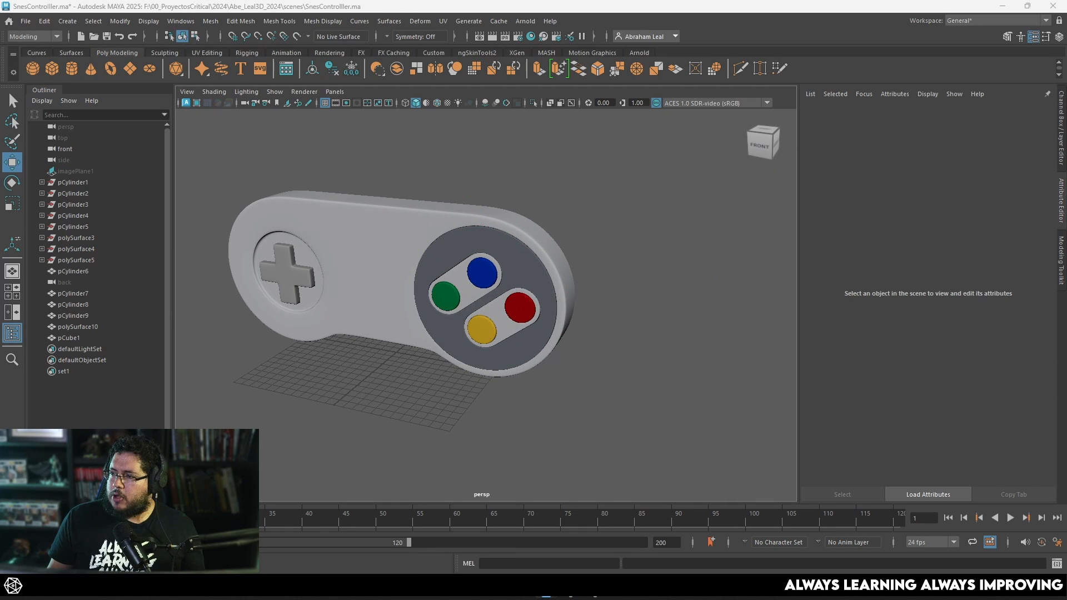
Switch to the web browser and open polyhaven.com
{"action": "key", "text": "alt+Tab"}
{"action": "left_click", "coordinate": [679, 34]}
{"action": "type", "text": "po"}
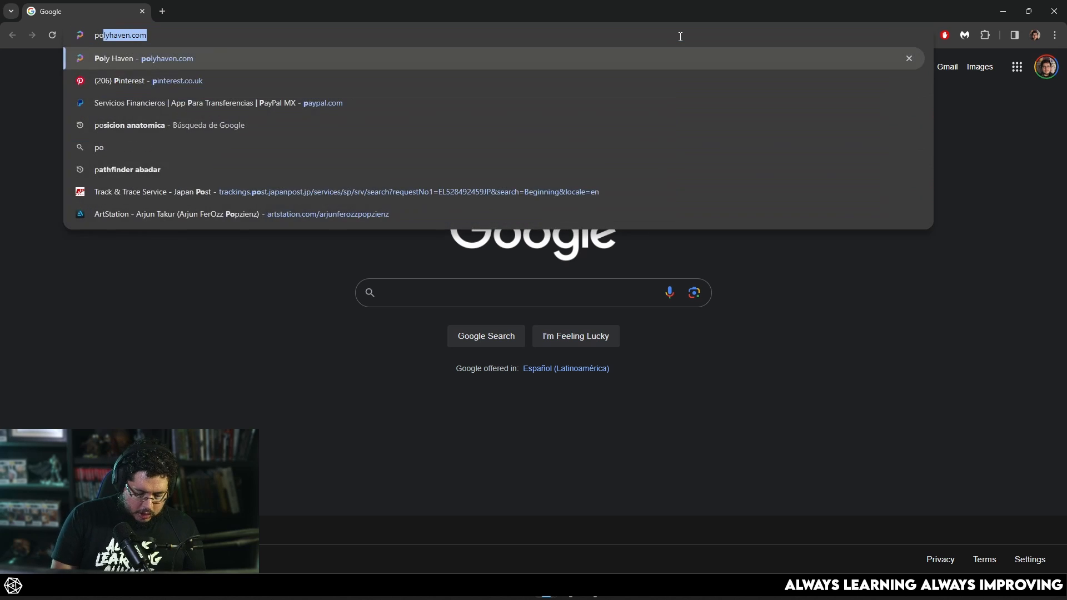
{"action": "type", "text": "lyh"}
{"action": "key", "text": "Return"}
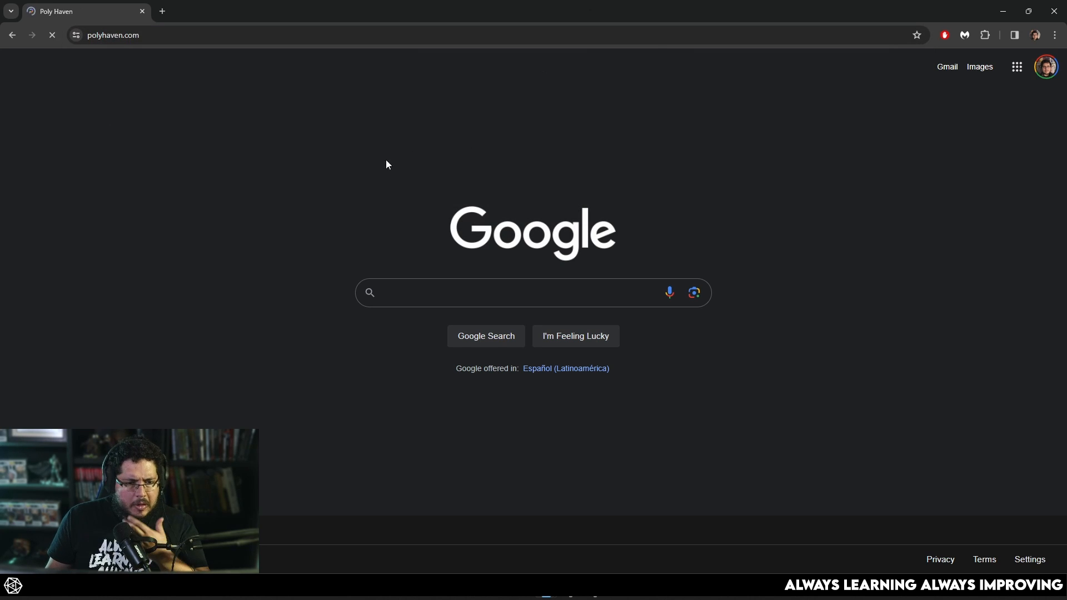
Browse Poly Haven's HDRIs filtered to the Indoor category
{"action": "scroll", "coordinate": [376, 378], "scroll_direction": "down", "scroll_amount": 5}
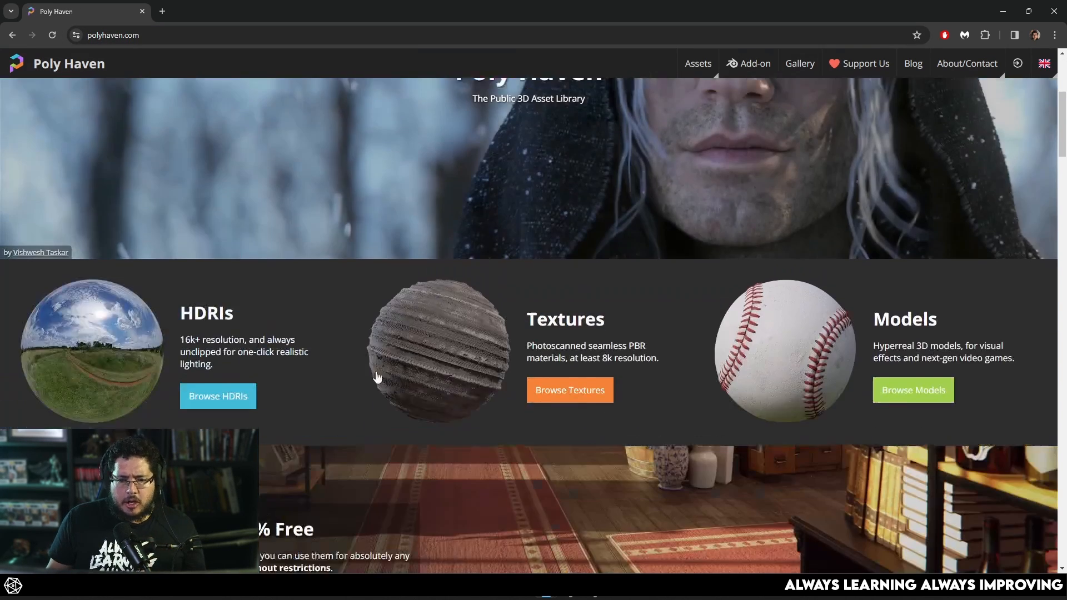
{"action": "left_click", "coordinate": [148, 359]}
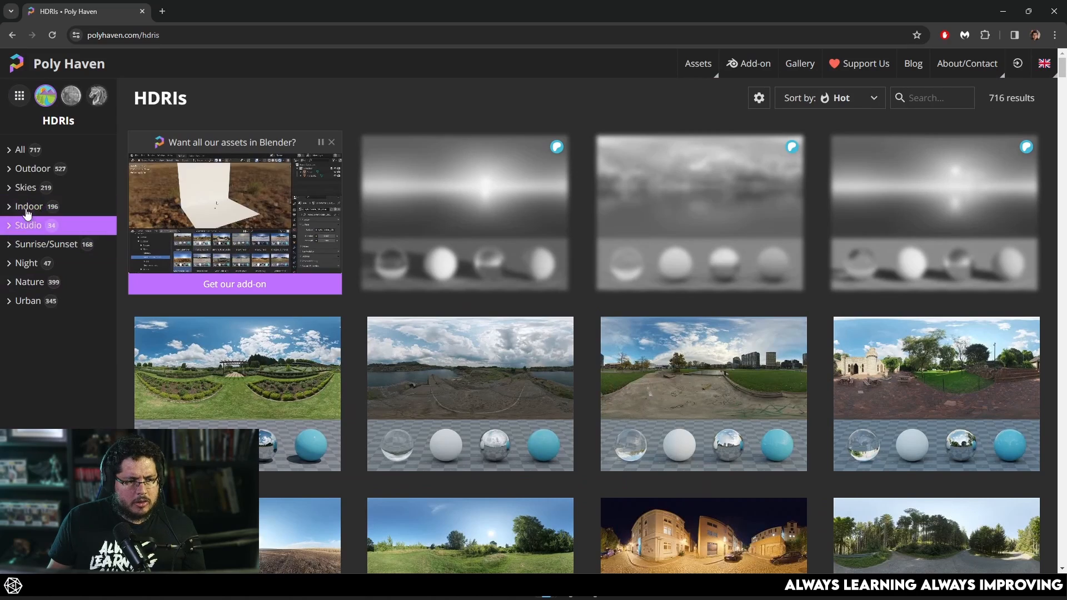
{"action": "left_click", "coordinate": [28, 208]}
Download the Blue Photo Studio HDRI as a 4K EXR and open the folder containing the downloaded file
{"action": "scroll", "coordinate": [492, 281], "scroll_direction": "down", "scroll_amount": 1}
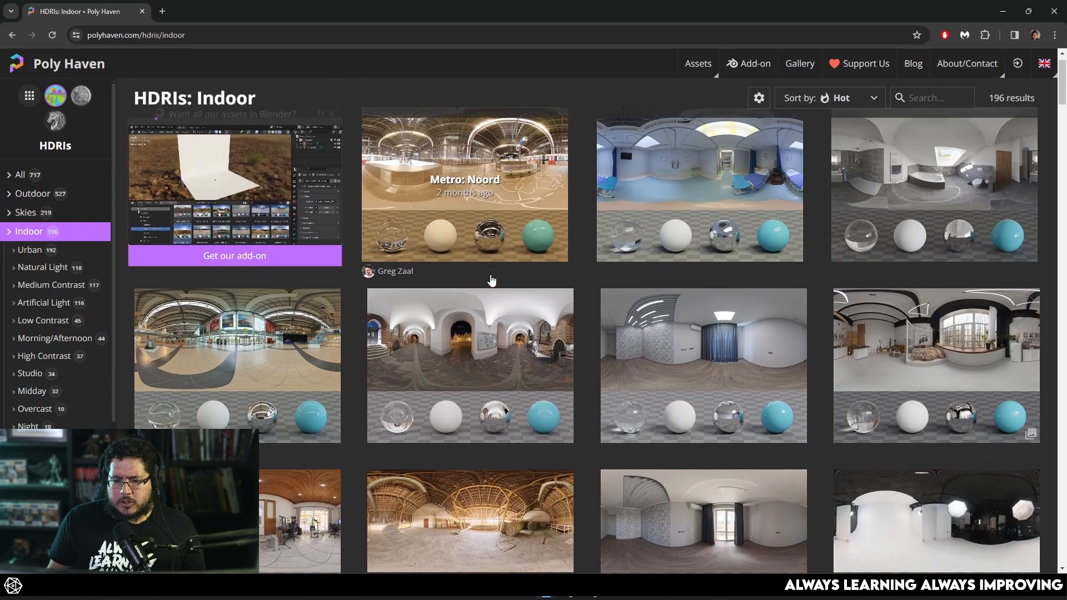
{"action": "scroll", "coordinate": [492, 280], "scroll_direction": "down", "scroll_amount": 4}
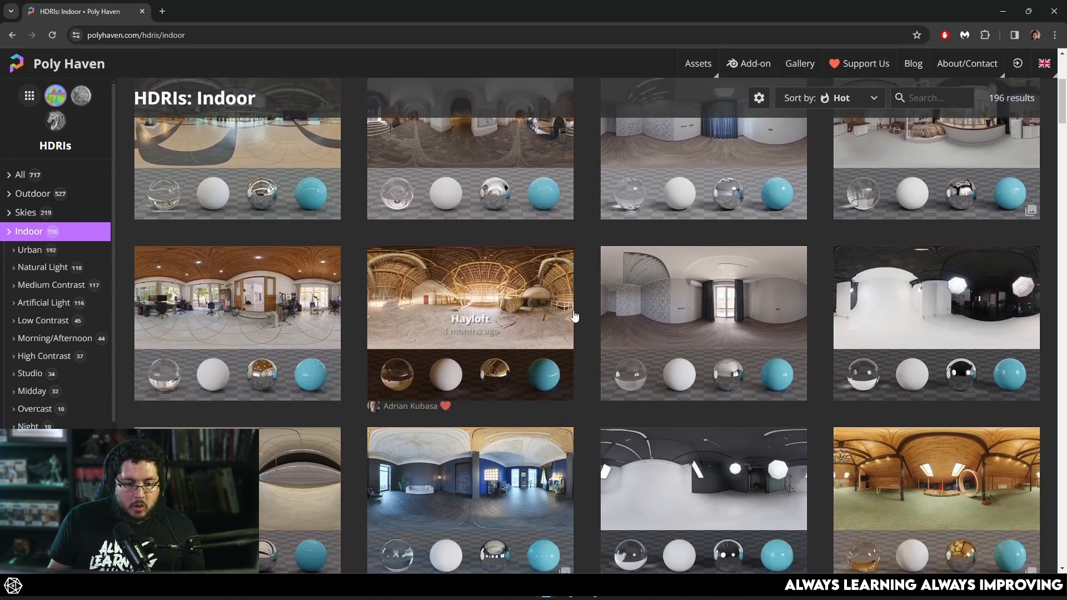
{"action": "scroll", "coordinate": [572, 314], "scroll_direction": "down", "scroll_amount": 3}
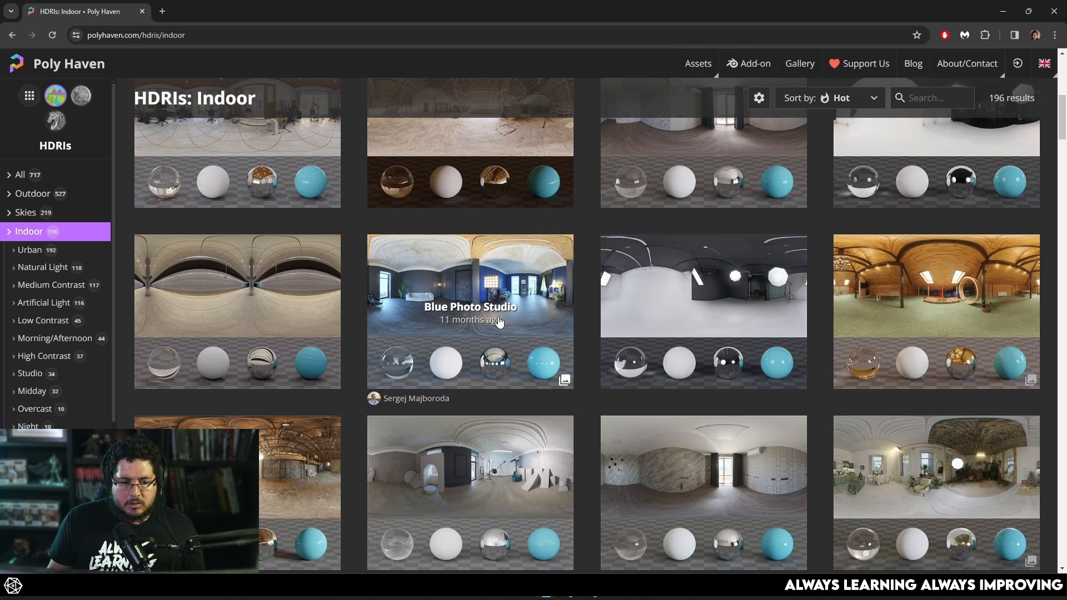
{"action": "left_click", "coordinate": [523, 334]}
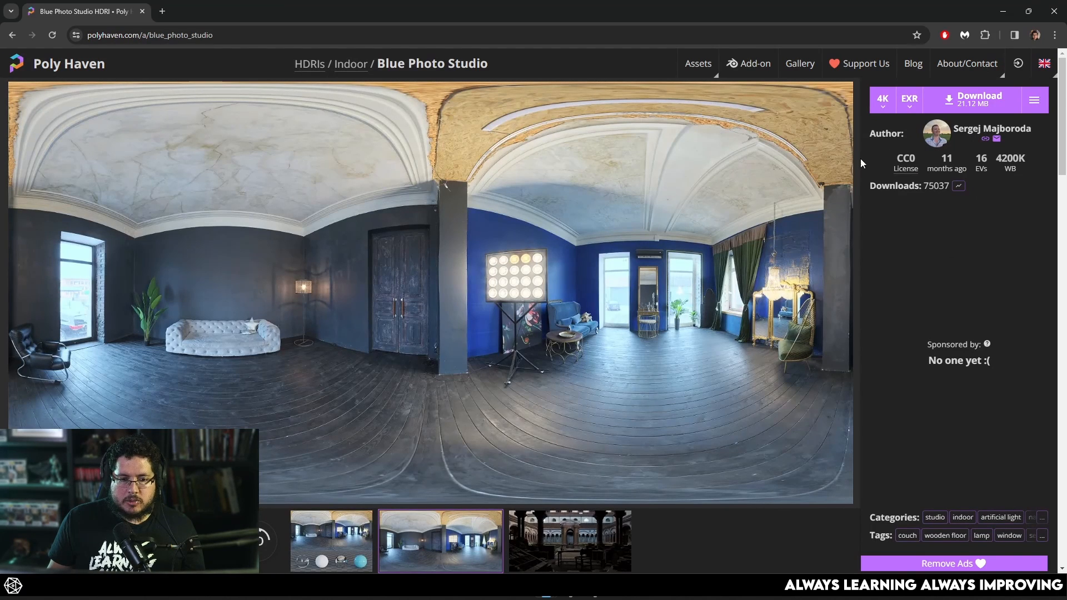
{"action": "left_click", "coordinate": [974, 99]}
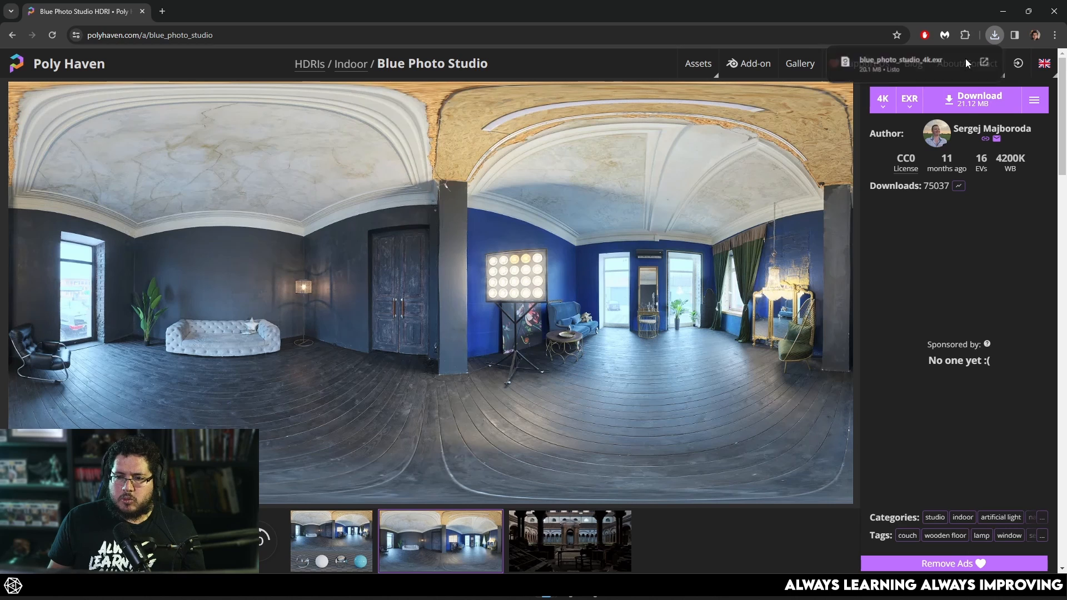
{"action": "left_click", "coordinate": [983, 62]}
{"action": "left_click_drag", "start_coordinate": [729, 47], "coordinate": [1066, 69]}
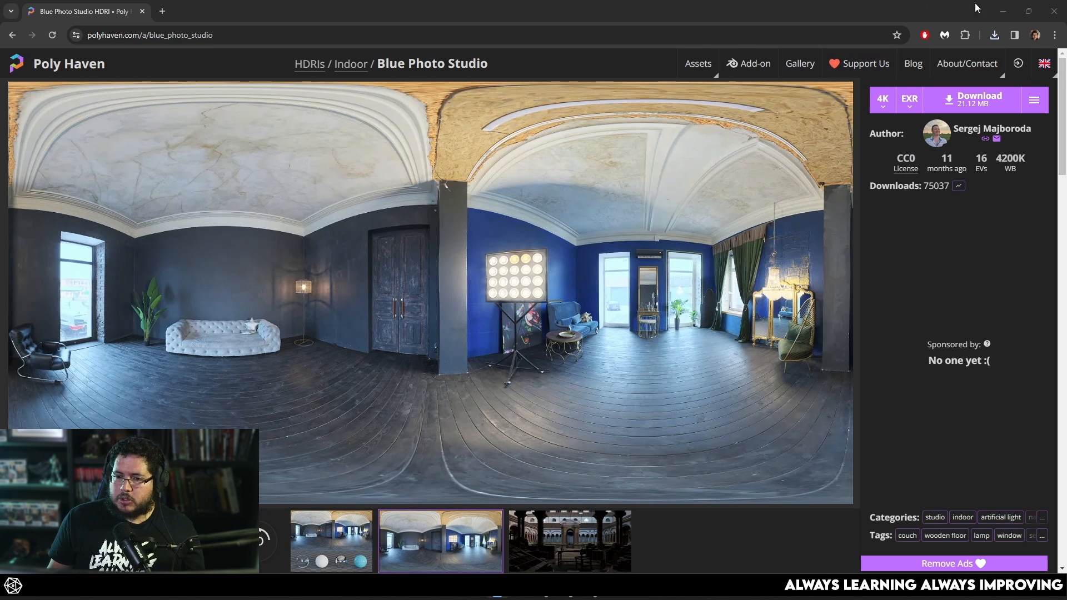
Switch back to Maya and add an Arnold Skydome Light to the scene
{"action": "left_click", "coordinate": [1003, 11]}
{"action": "left_click", "coordinate": [697, 35]}
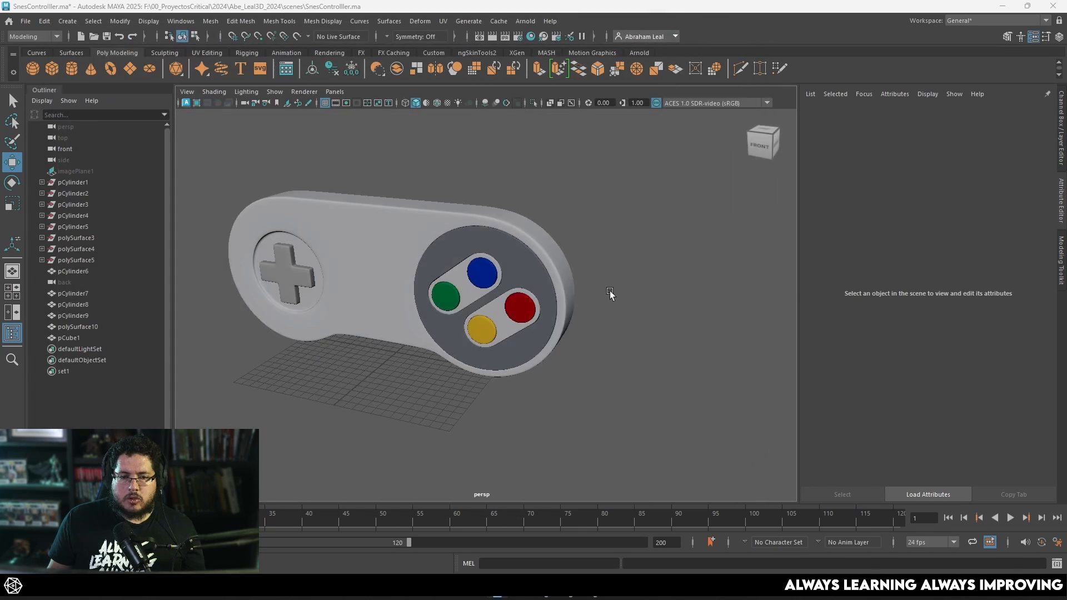
{"action": "left_click_drag", "start_coordinate": [609, 292], "coordinate": [595, 296], "text": "alt"}
{"action": "left_click", "coordinate": [525, 21]}
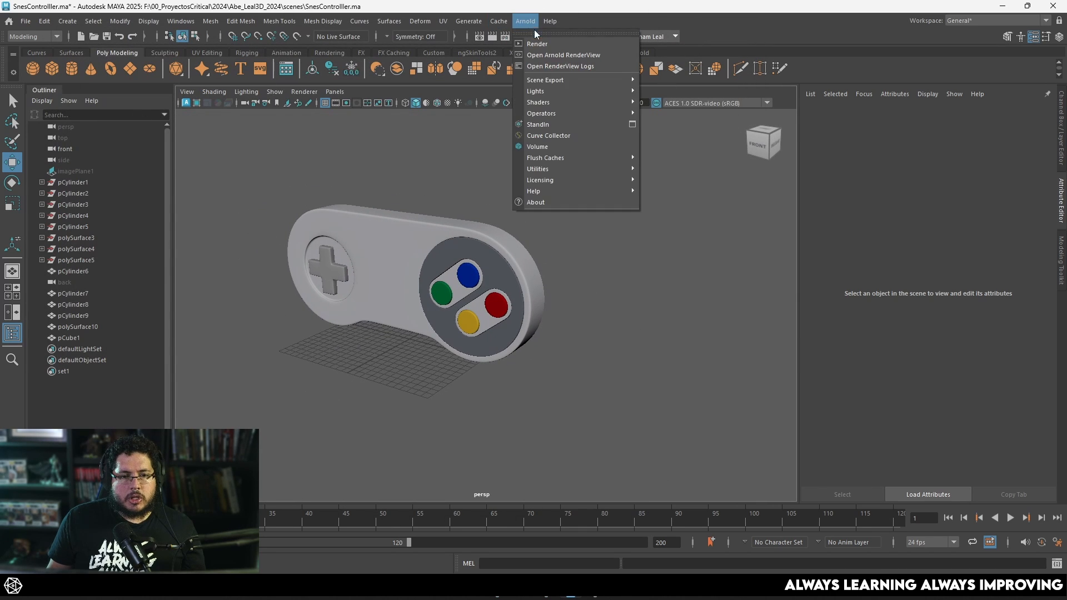
{"action": "mouse_move", "coordinate": [583, 90]}
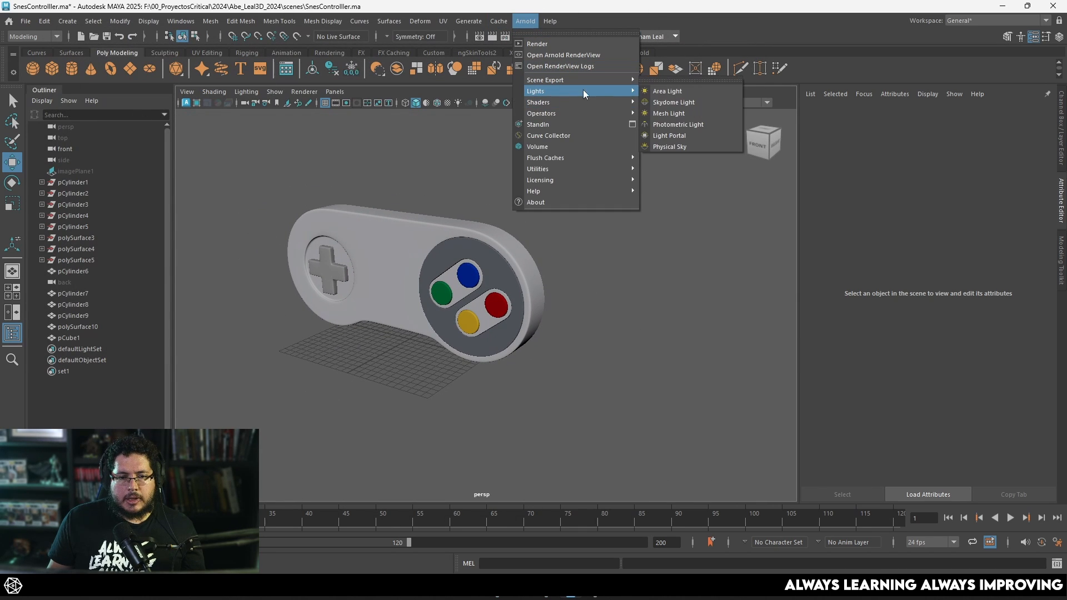
{"action": "left_click", "coordinate": [673, 101]}
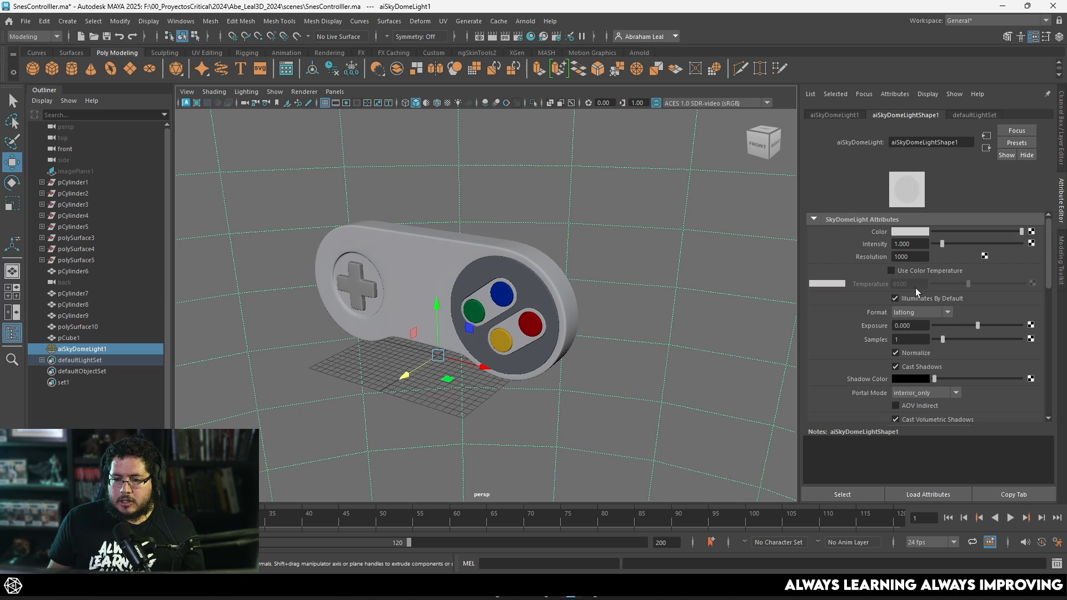
Connect a file texture to the skydome light's color and load blue_photo_studio_4k.exr from sourceimages
{"action": "left_click", "coordinate": [1032, 231]}
{"action": "left_click", "coordinate": [528, 294]}
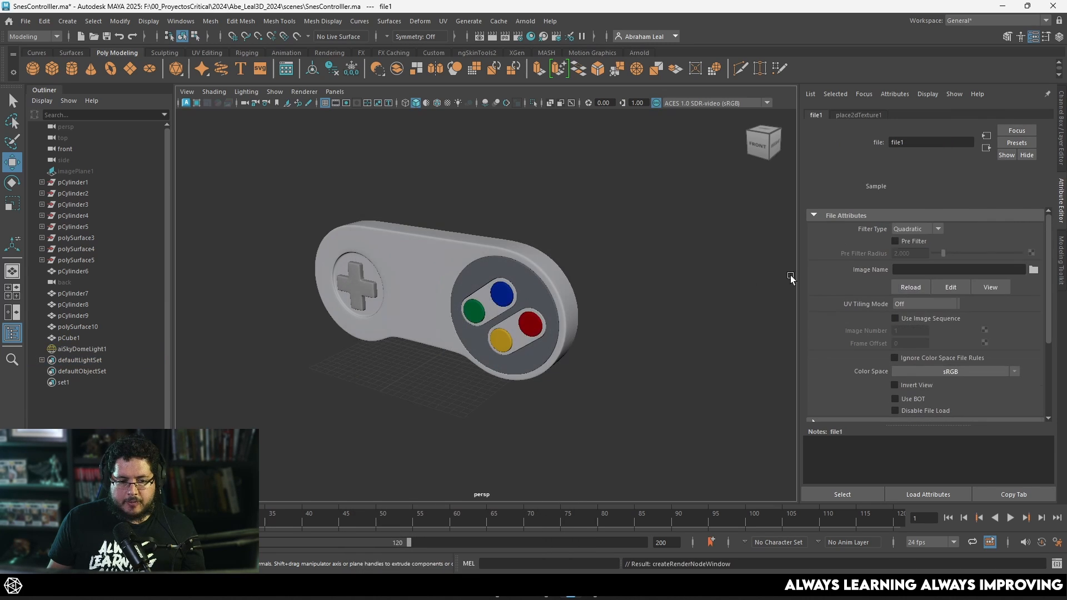
{"action": "left_click", "coordinate": [1033, 269]}
{"action": "double_click", "coordinate": [226, 182]}
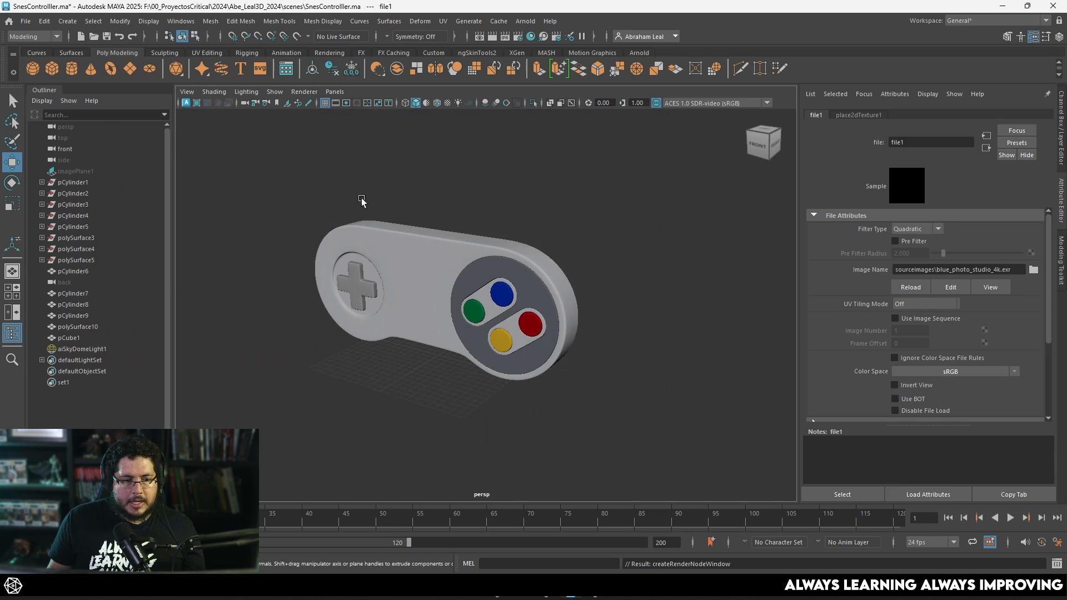
Create a new camera and look through it in the viewport
{"action": "left_click_drag", "start_coordinate": [624, 322], "coordinate": [588, 259], "text": "alt"}
{"action": "right_click_drag", "start_coordinate": [588, 259], "coordinate": [626, 398], "text": "alt"}
{"action": "left_click_drag", "start_coordinate": [626, 398], "coordinate": [309, 165], "text": "alt"}
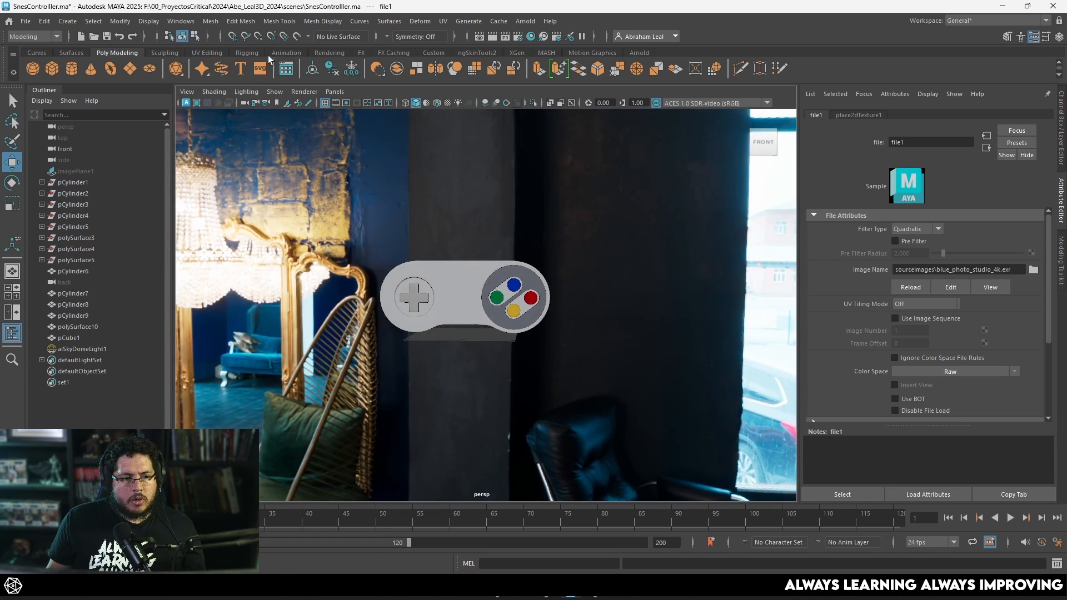
{"action": "left_click", "coordinate": [332, 52]}
{"action": "left_click", "coordinate": [149, 69]}
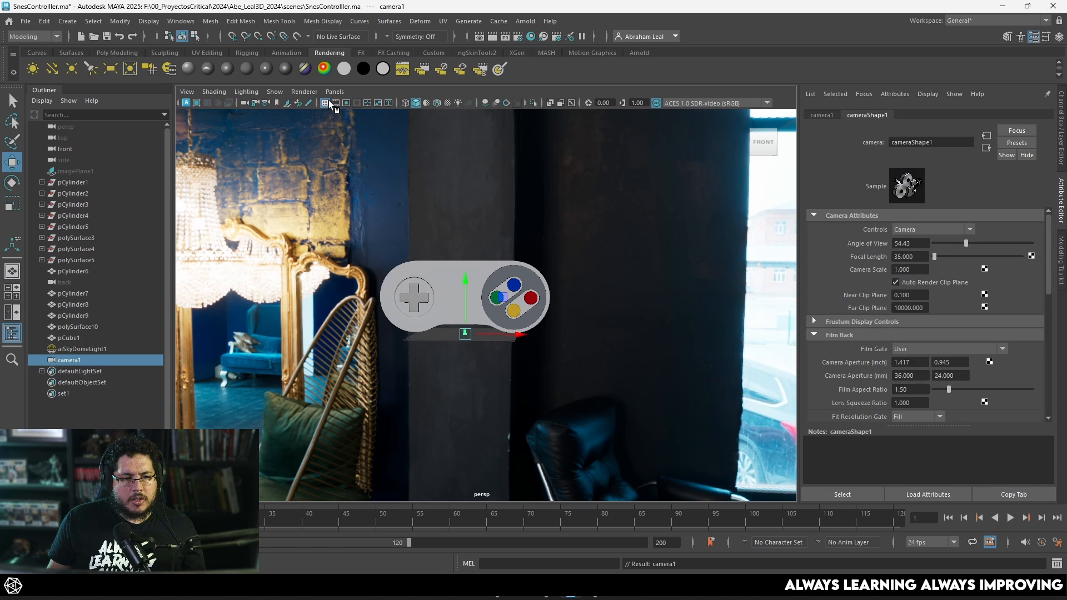
{"action": "left_click", "coordinate": [334, 95]}
{"action": "left_click", "coordinate": [362, 137]}
Frame the controller through camera1 at a tilted close-up angle, with the resolution gate displayed and the whole controller inside it
{"action": "right_click_drag", "start_coordinate": [472, 233], "coordinate": [222, 177], "text": "alt"}
{"action": "middle_click_drag", "start_coordinate": [391, 233], "coordinate": [441, 321], "text": "alt"}
{"action": "right_click_drag", "start_coordinate": [441, 321], "coordinate": [402, 318], "text": "alt"}
{"action": "left_click", "coordinate": [346, 103]}
{"action": "left_click_drag", "start_coordinate": [438, 212], "coordinate": [390, 196], "text": "alt"}
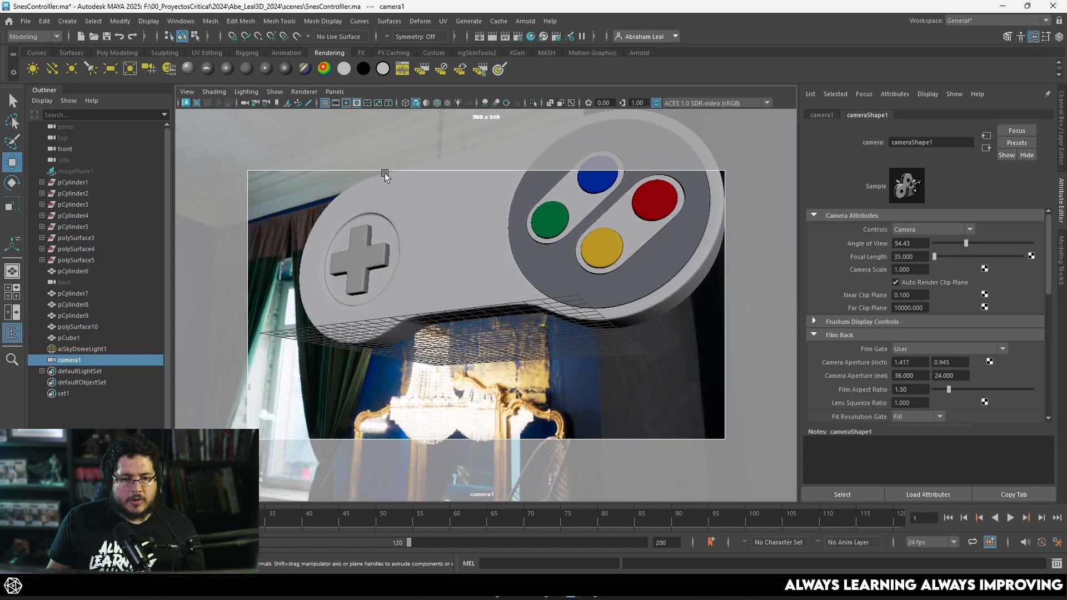
{"action": "right_click_drag", "start_coordinate": [384, 174], "coordinate": [353, 179], "text": "alt"}
{"action": "middle_click_drag", "start_coordinate": [353, 179], "coordinate": [368, 243], "text": "alt"}
{"action": "left_click_drag", "start_coordinate": [368, 243], "coordinate": [438, 247], "text": "alt"}
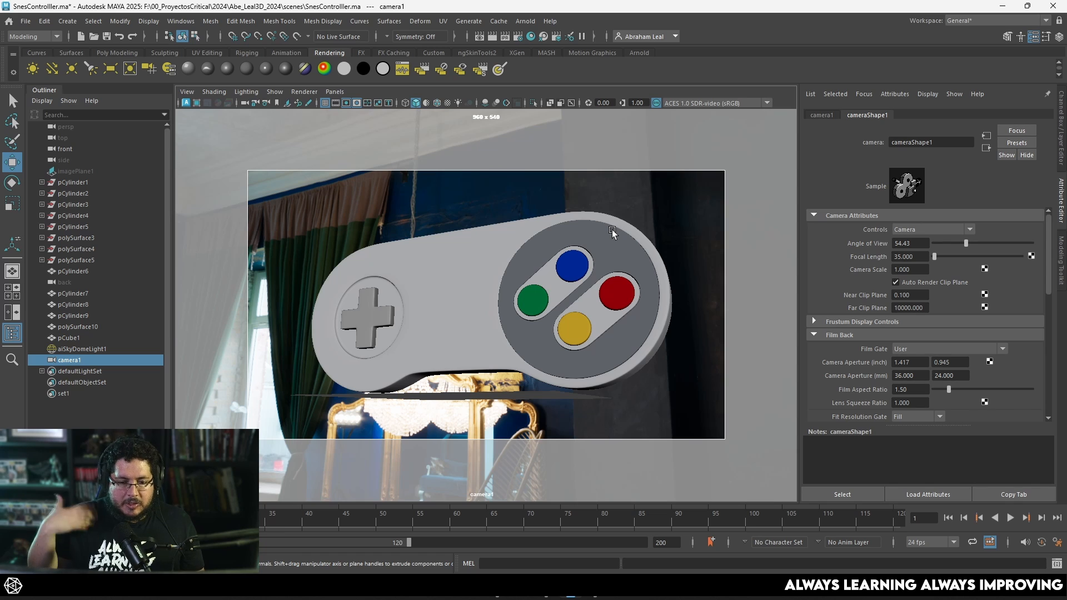
Assign a new aiStandardSurface material to the D-pad and darken its base color to near black
{"action": "left_click", "coordinate": [366, 314]}
{"action": "right_click_drag", "start_coordinate": [368, 256], "coordinate": [380, 540]}
{"action": "left_click", "coordinate": [254, 252]}
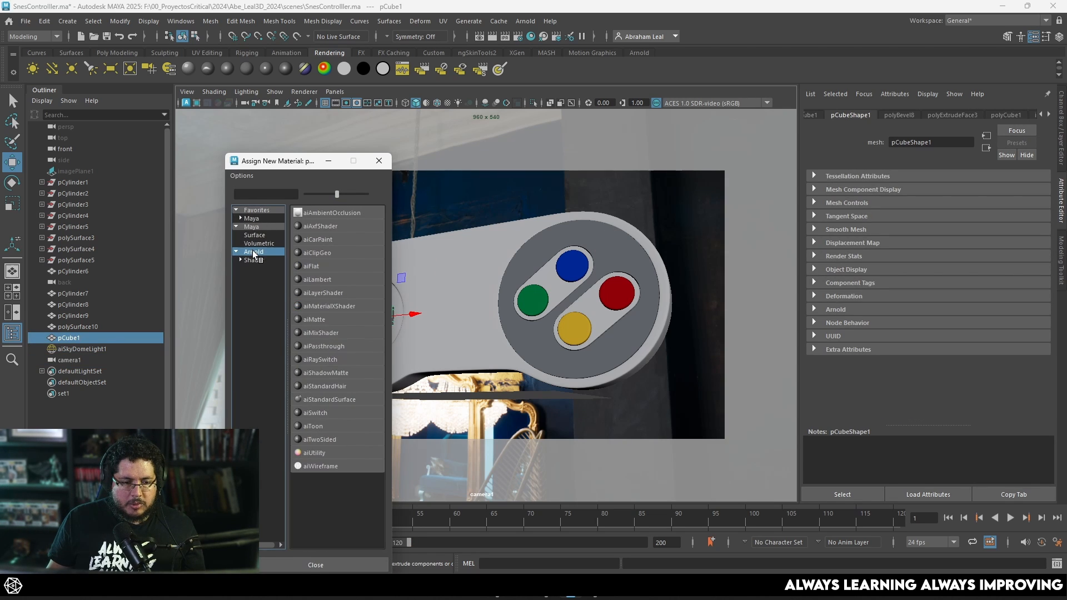
{"action": "left_click", "coordinate": [328, 400]}
{"action": "left_click_drag", "start_coordinate": [961, 261], "coordinate": [944, 260]}
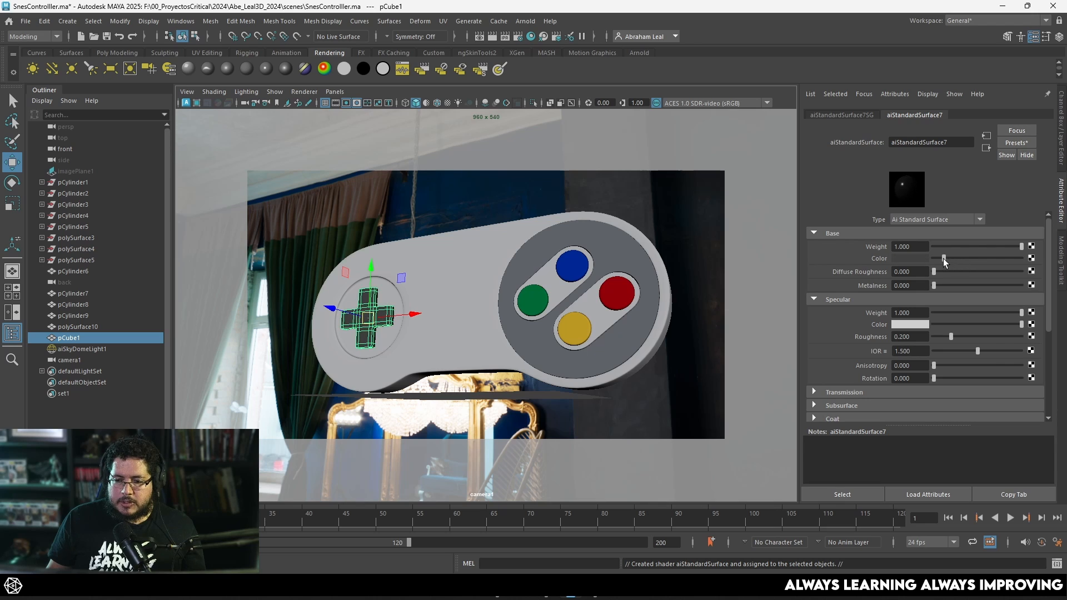
{"action": "left_click", "coordinate": [664, 218]}
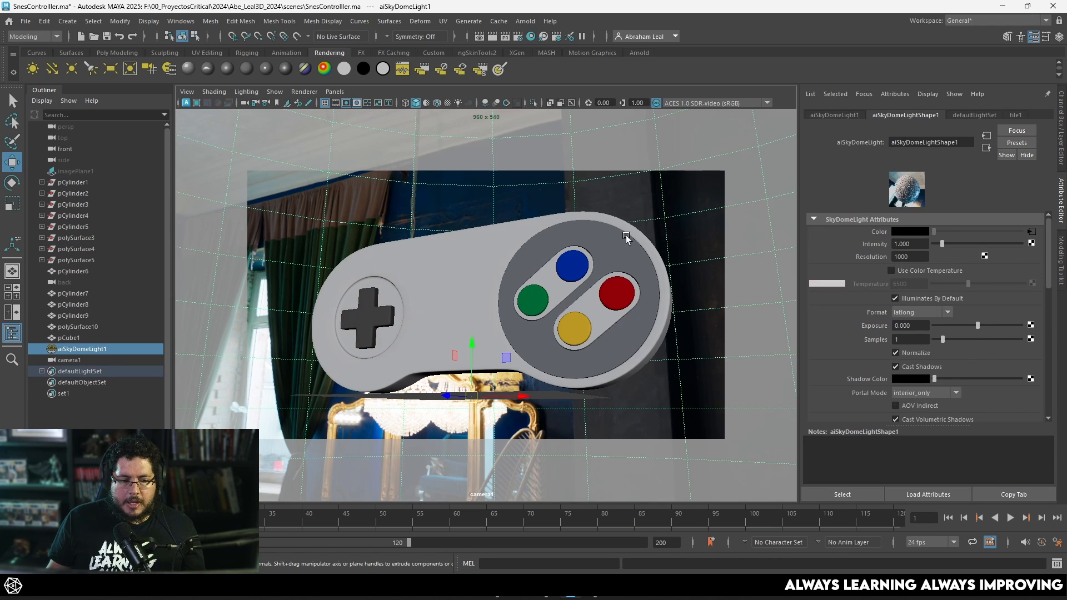
Set Arnold's render device to GPU and the render image size to the HD_1080 preset
{"action": "left_click", "coordinate": [516, 37]}
{"action": "left_click", "coordinate": [256, 164]}
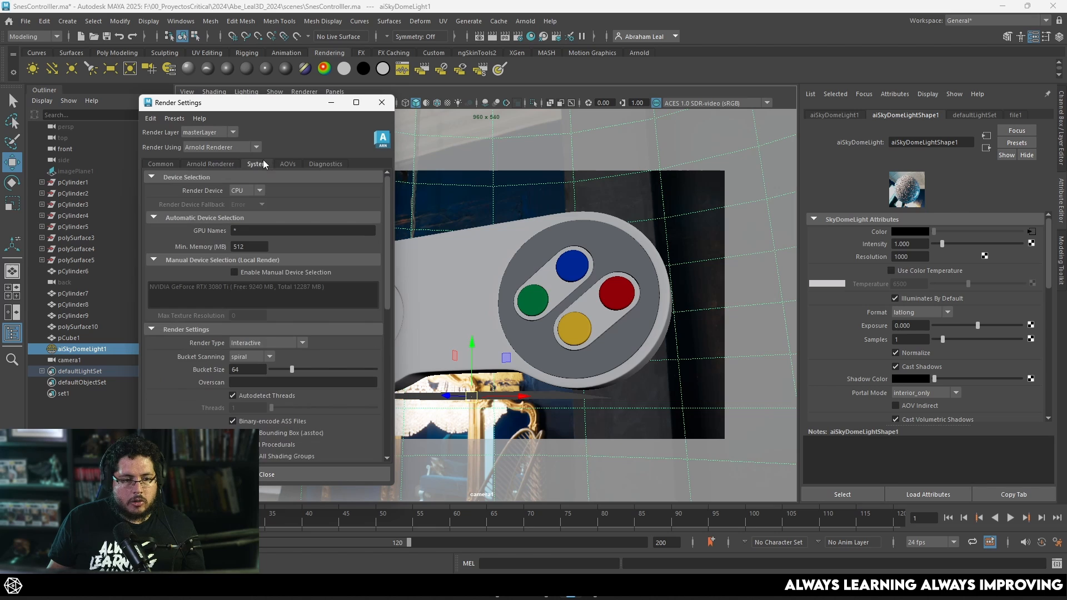
{"action": "left_click", "coordinate": [247, 191]}
{"action": "left_click", "coordinate": [238, 214]}
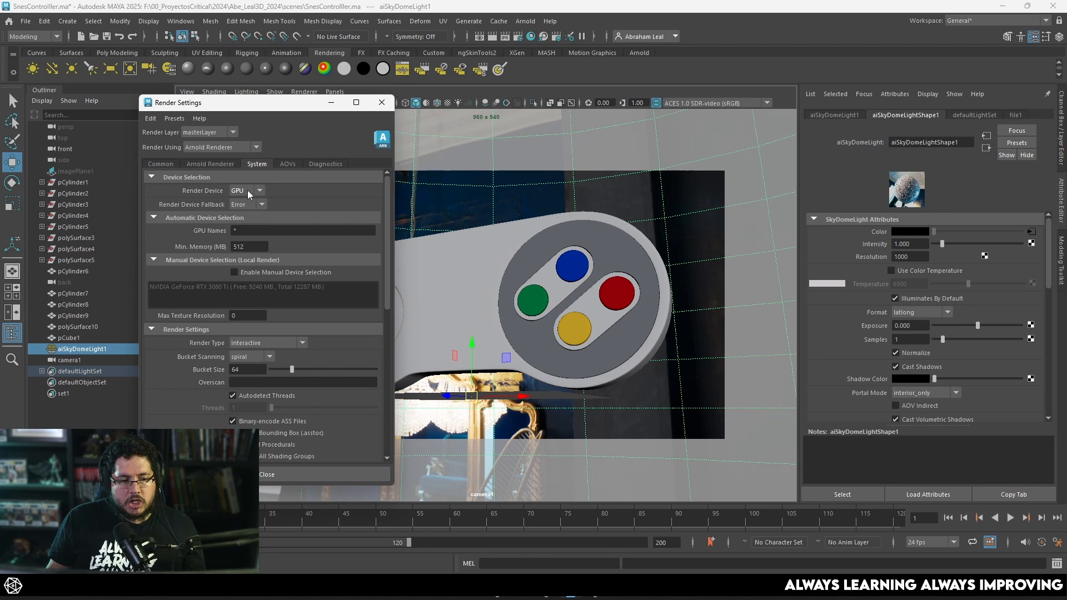
{"action": "left_click", "coordinate": [158, 164]}
{"action": "scroll", "coordinate": [221, 395], "scroll_direction": "down", "scroll_amount": 10}
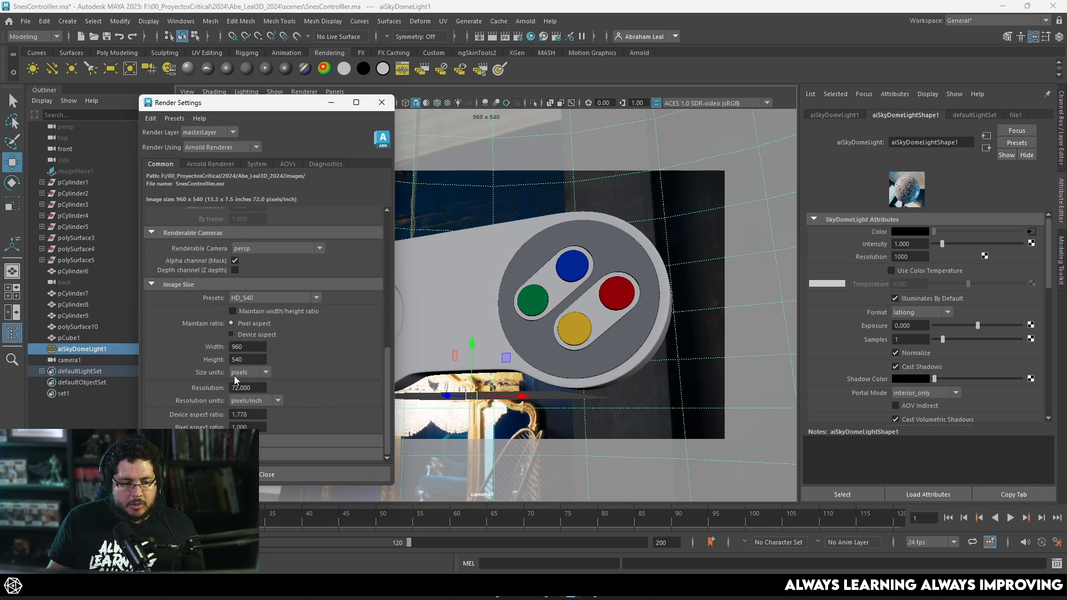
{"action": "left_click", "coordinate": [261, 297]}
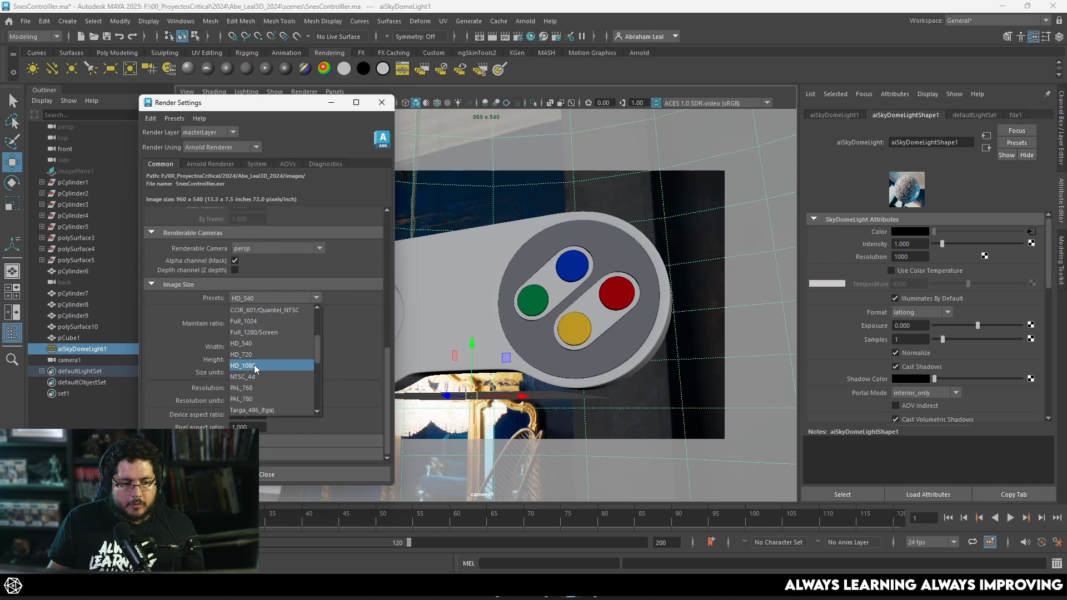
{"action": "left_click", "coordinate": [254, 365]}
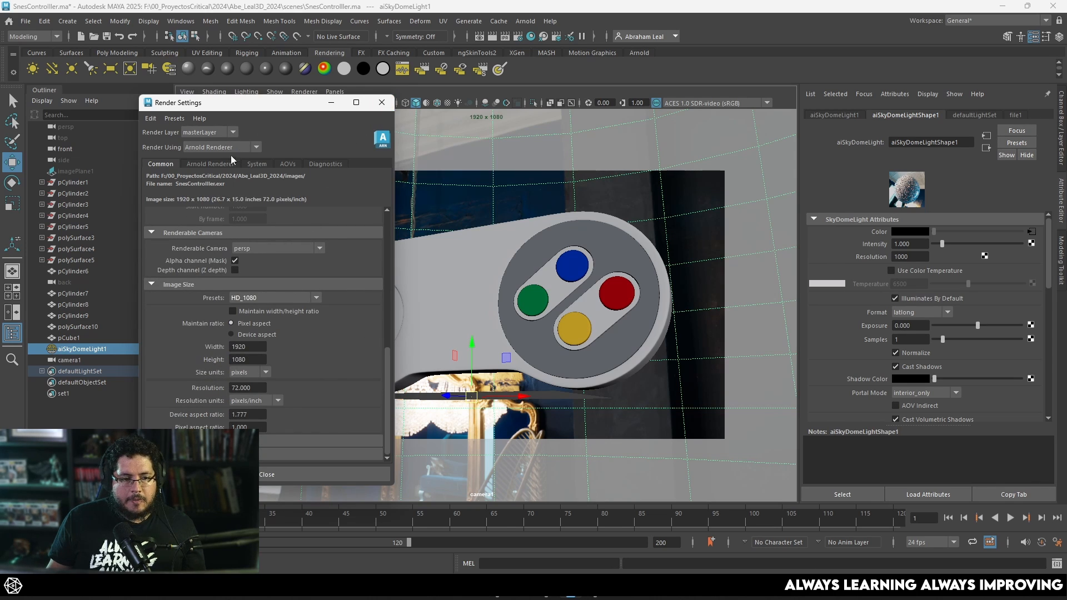
Enable Arnold's adaptive sampling with a maximum camera (AA) value of 5, and save the scene
{"action": "left_click", "coordinate": [214, 164]}
{"action": "left_click", "coordinate": [181, 320]}
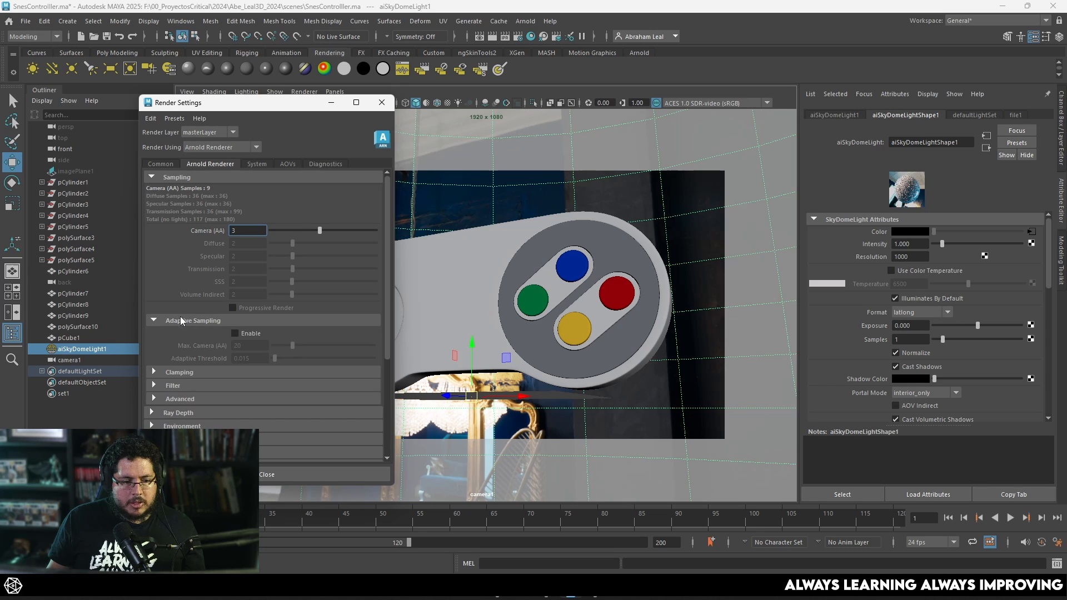
{"action": "left_click", "coordinate": [234, 334]}
{"action": "left_click", "coordinate": [245, 346]}
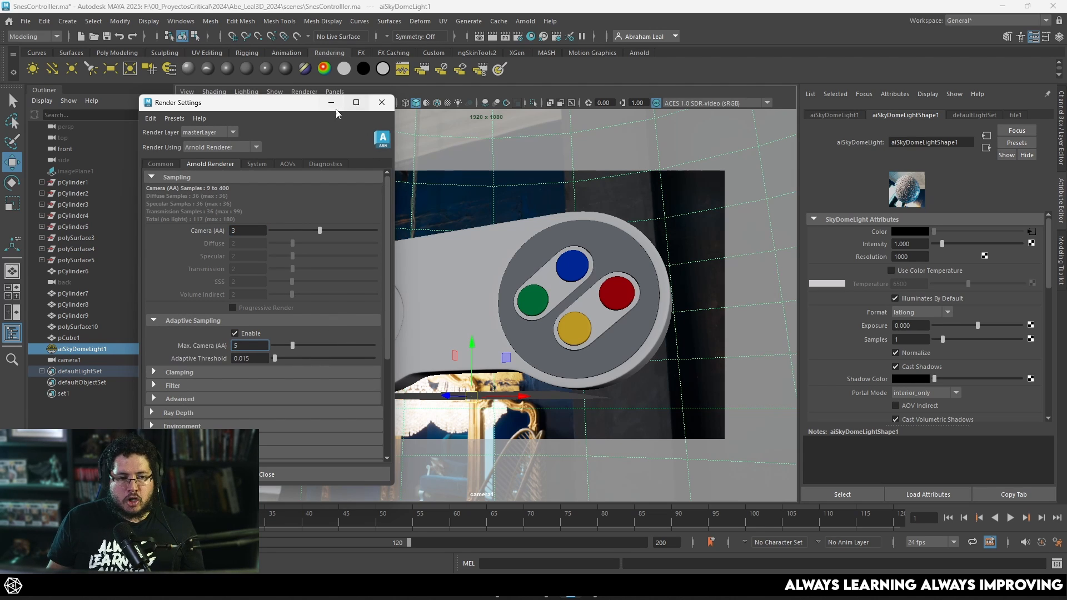
{"action": "left_click", "coordinate": [382, 102]}
{"action": "key", "text": "ctrl+s"}
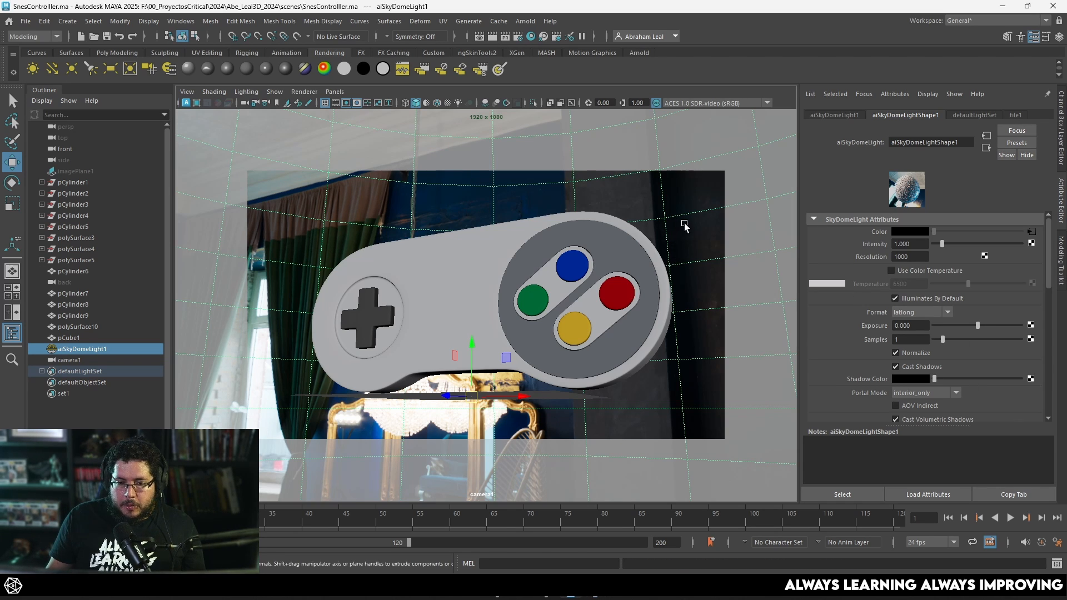
Set the skydome light's camera visibility to 0 and close the render settings
{"action": "scroll", "coordinate": [939, 302], "scroll_direction": "down", "scroll_amount": 5}
{"action": "left_click_drag", "start_coordinate": [951, 260], "coordinate": [935, 261]}
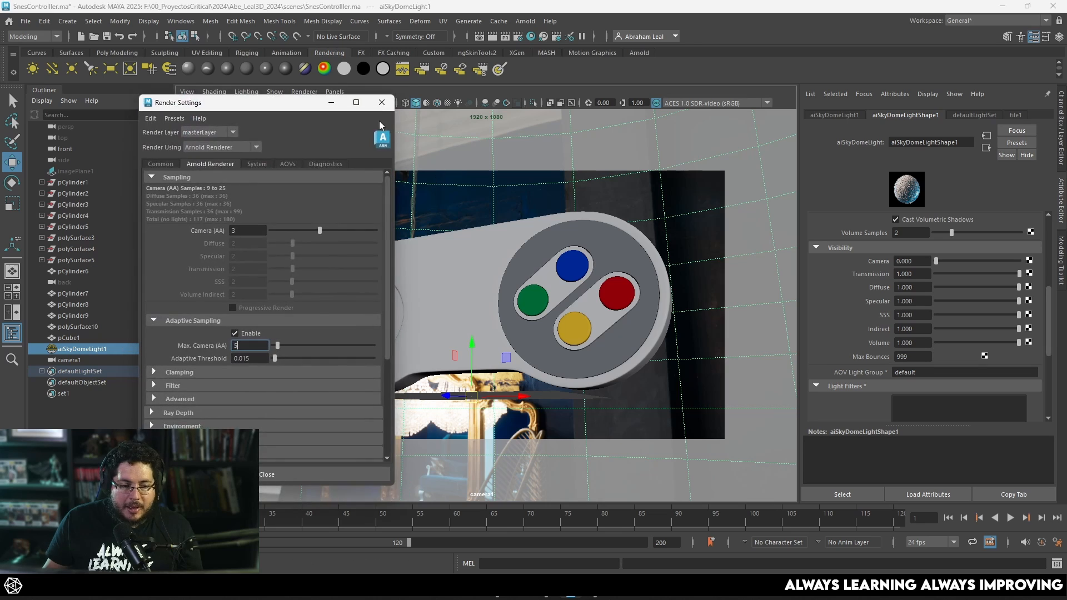
{"action": "left_click", "coordinate": [384, 102]}
Render the controller through cameraShape1 in the Arnold RenderView, with the window placed so that the whole image is in view
{"action": "left_click", "coordinate": [525, 21]}
{"action": "left_click", "coordinate": [544, 41]}
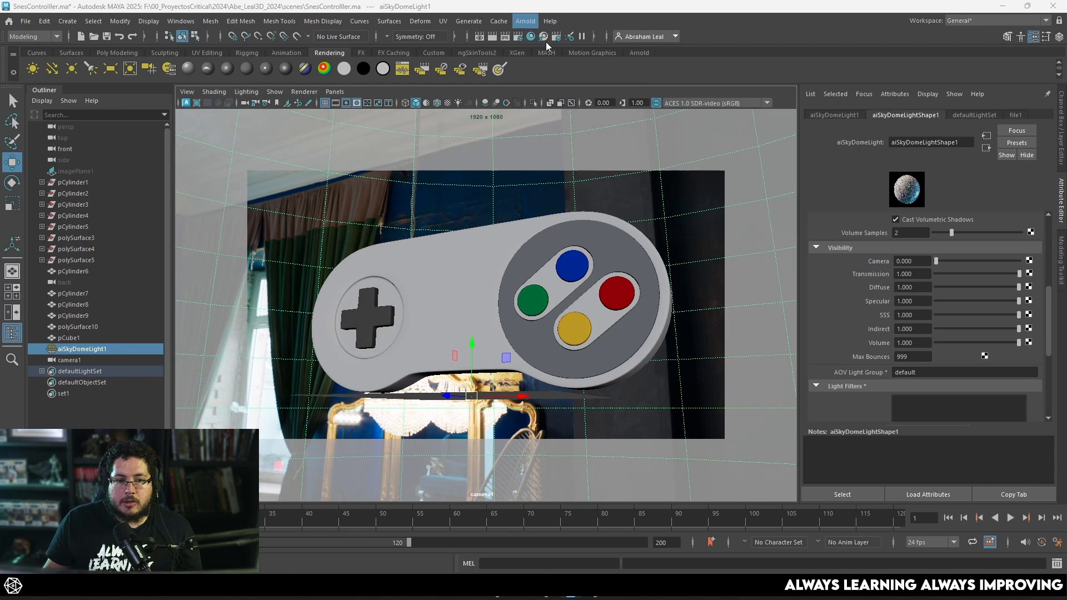
{"action": "left_click_drag", "start_coordinate": [699, 113], "coordinate": [592, 48]}
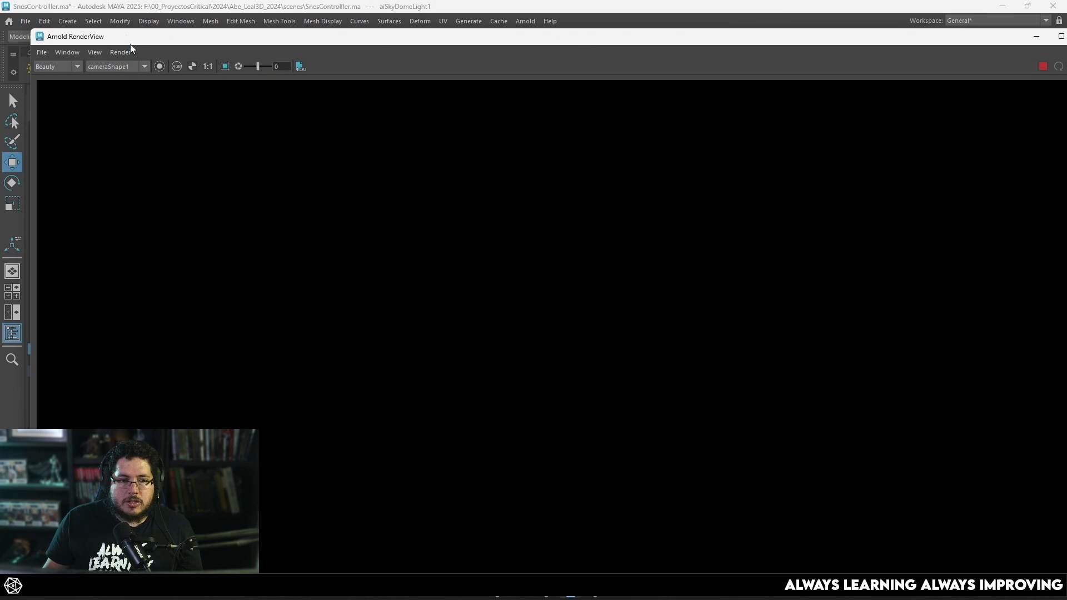
{"action": "left_click_drag", "start_coordinate": [48, 38], "coordinate": [184, 166]}
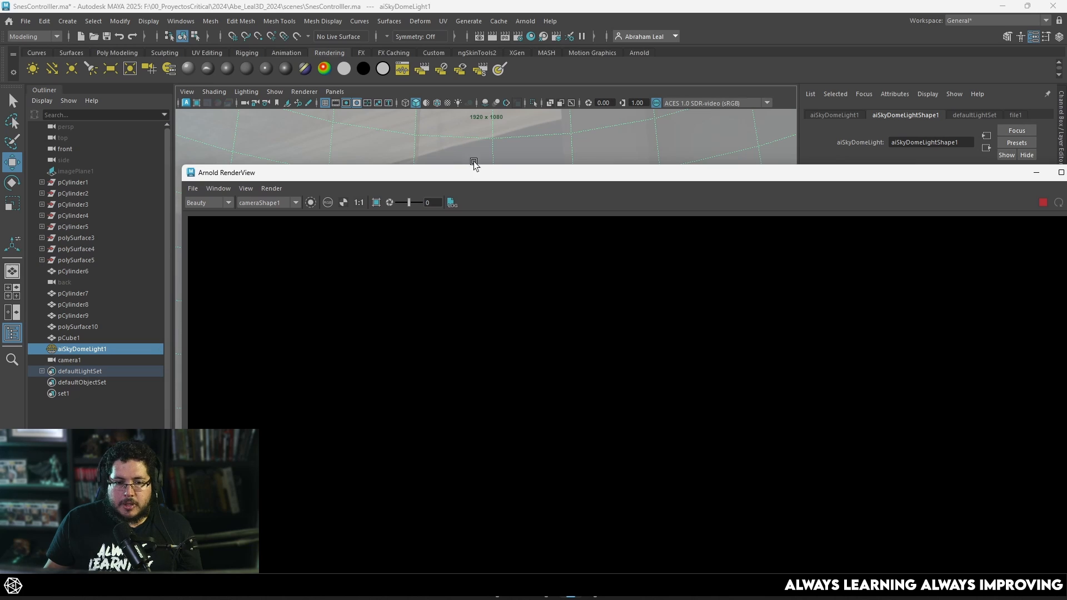
{"action": "left_click_drag", "start_coordinate": [478, 172], "coordinate": [390, 54]}
{"action": "scroll", "coordinate": [476, 327], "scroll_direction": "down", "scroll_amount": 5}
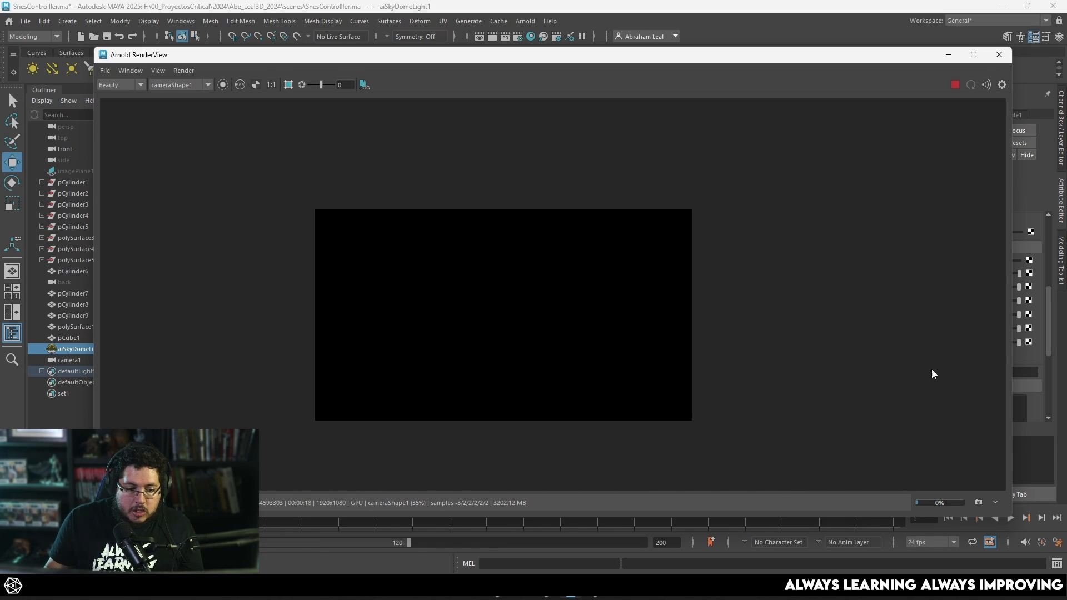
{"action": "scroll", "coordinate": [490, 351], "scroll_direction": "up", "scroll_amount": 2}
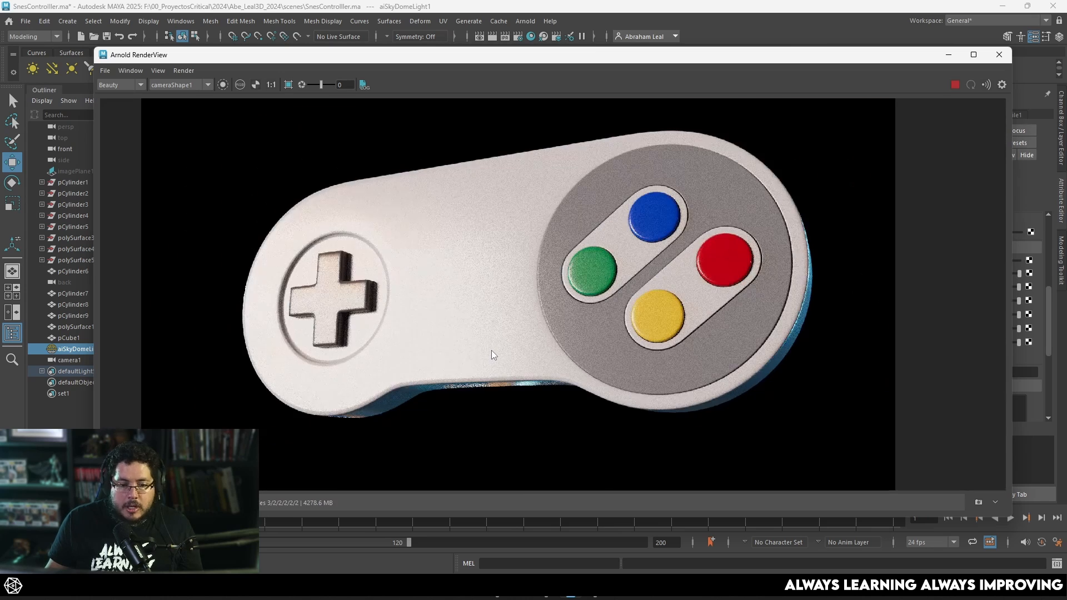
{"action": "scroll", "coordinate": [492, 350], "scroll_direction": "down", "scroll_amount": 2}
{"action": "scroll", "coordinate": [491, 350], "scroll_direction": "up", "scroll_amount": 1}
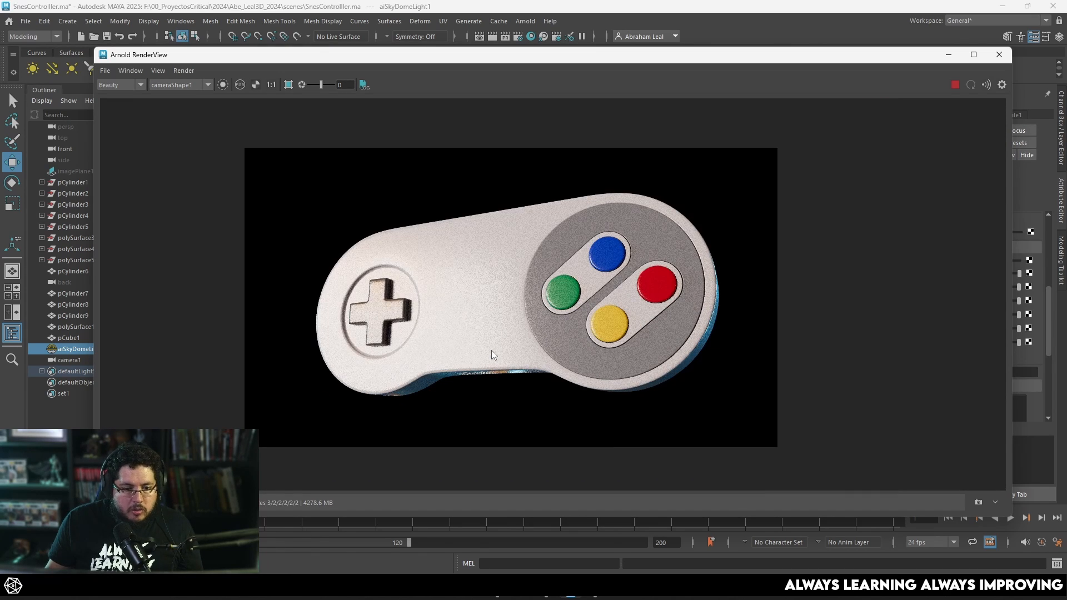
{"action": "left_click", "coordinate": [954, 85]}
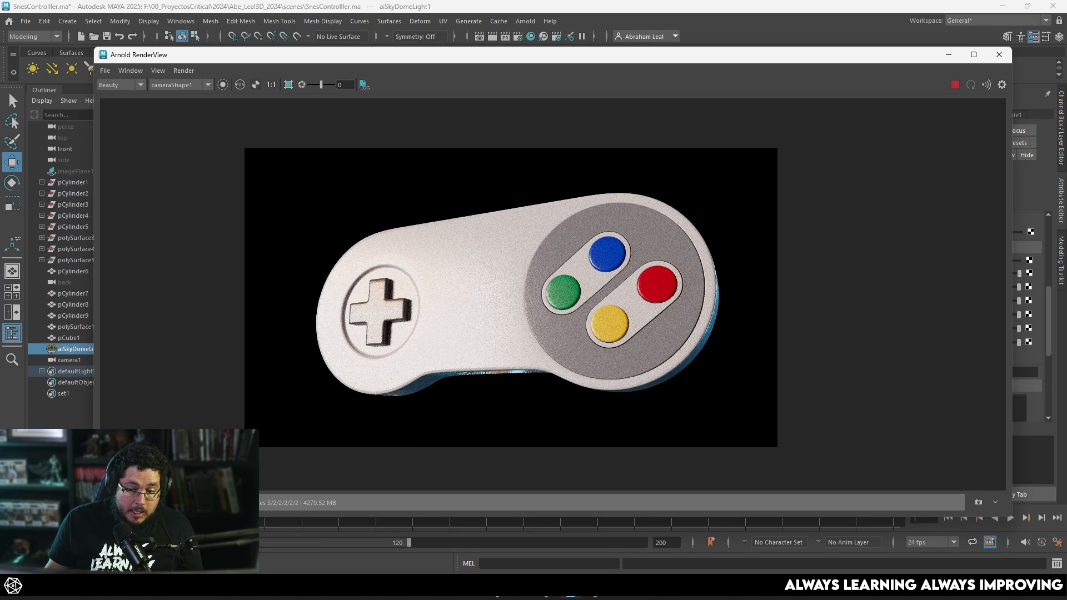
Add an OptiX denoiser imager to the render and examine the denoised controller up close
{"action": "scroll", "coordinate": [517, 297], "scroll_direction": "up", "scroll_amount": 2}
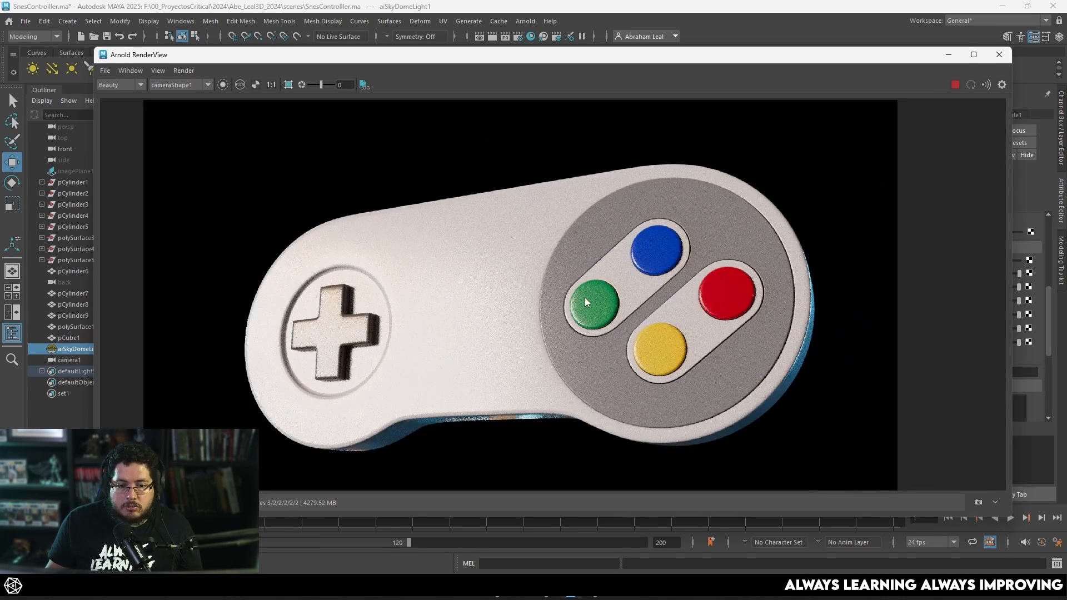
{"action": "scroll", "coordinate": [585, 298], "scroll_direction": "down", "scroll_amount": 2}
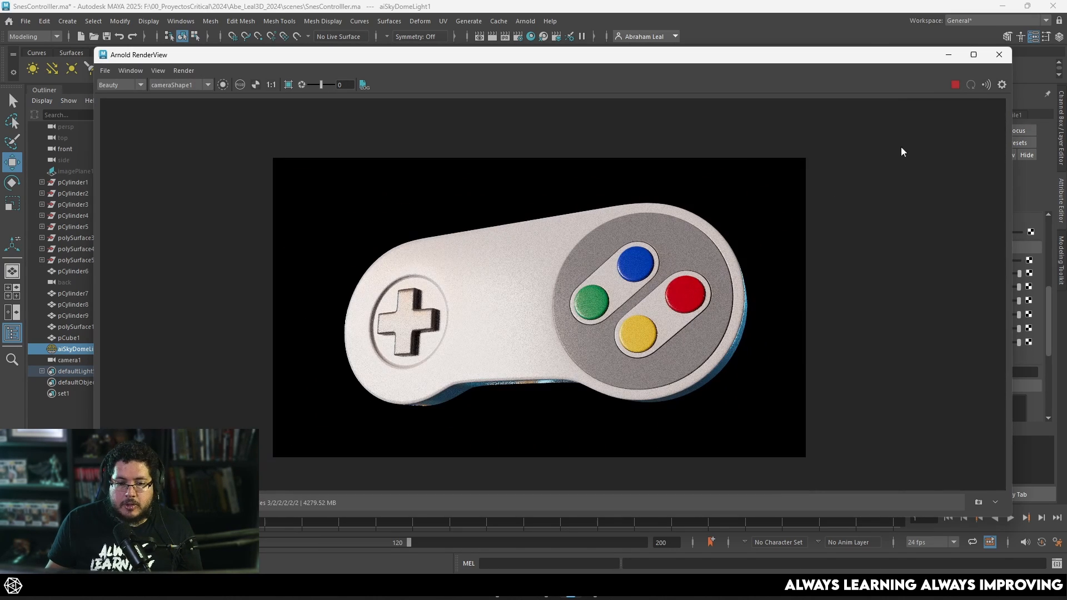
{"action": "left_click", "coordinate": [1001, 85]}
{"action": "left_click", "coordinate": [717, 126]}
{"action": "left_click", "coordinate": [735, 183]}
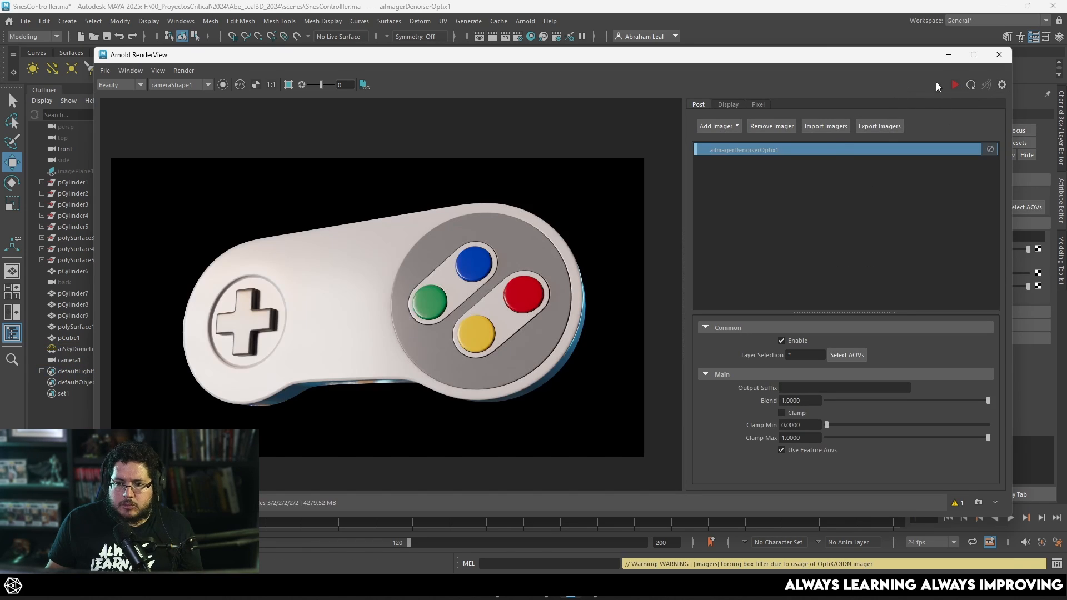
{"action": "scroll", "coordinate": [368, 332], "scroll_direction": "up", "scroll_amount": 4}
{"action": "scroll", "coordinate": [247, 321], "scroll_direction": "down", "scroll_amount": 6}
{"action": "scroll", "coordinate": [246, 321], "scroll_direction": "up", "scroll_amount": 3}
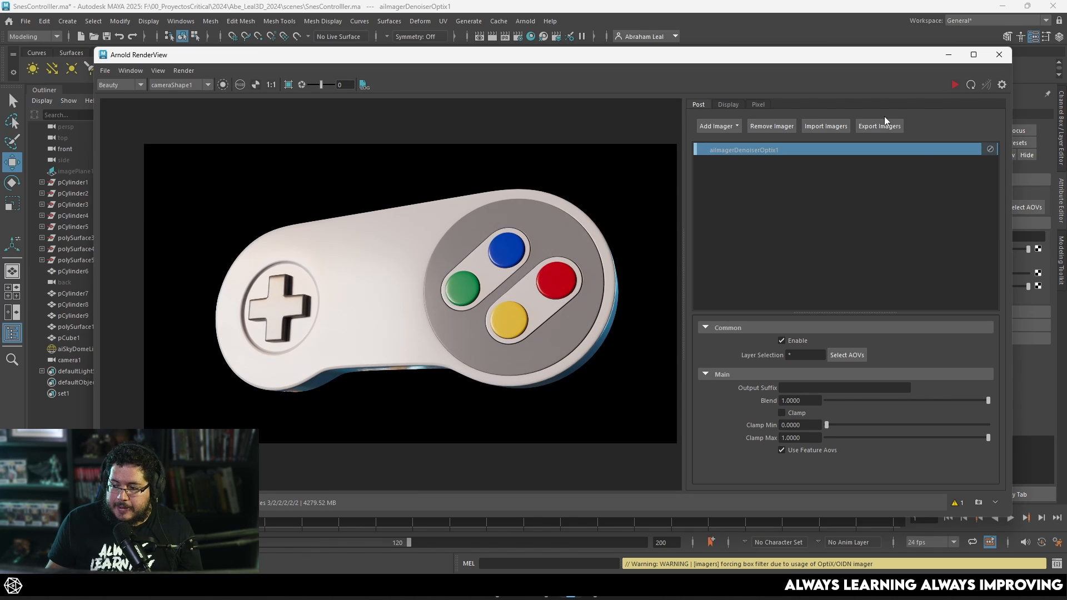
Rotate the skydome light around its vertical axis so the HDRI's windows sit behind the controller
{"action": "left_click", "coordinate": [948, 54]}
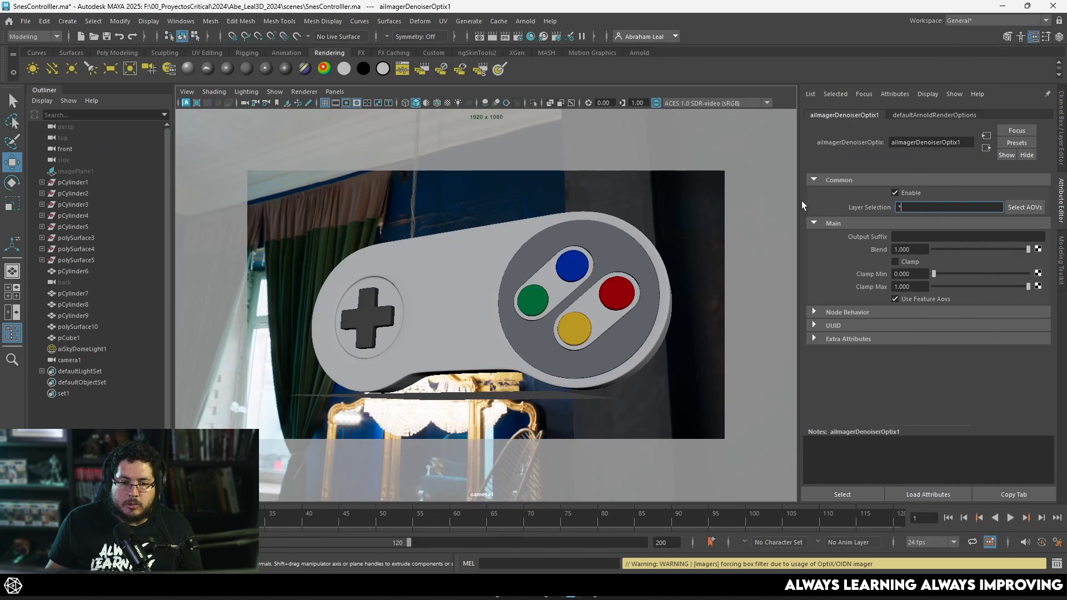
{"action": "key", "text": "alt+Tab"}
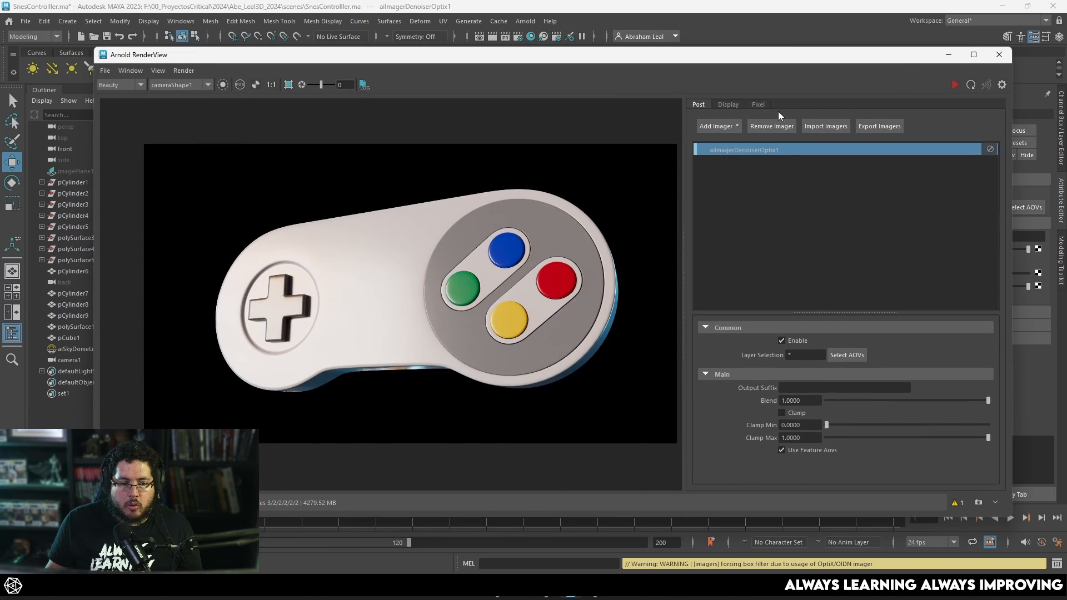
{"action": "left_click", "coordinate": [947, 55]}
{"action": "left_click", "coordinate": [721, 234]}
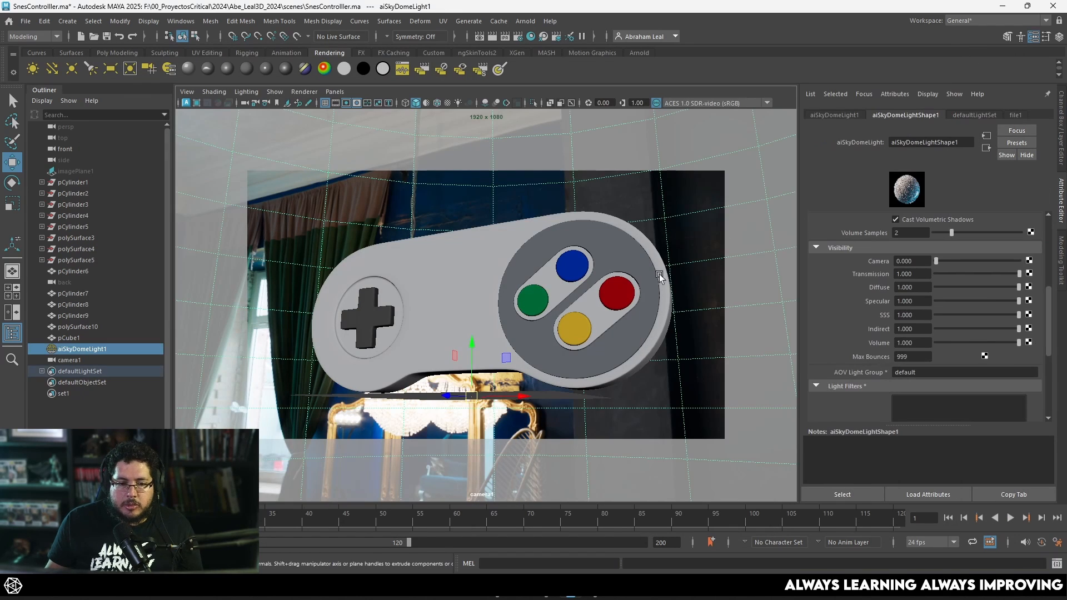
{"action": "key", "text": "e"}
{"action": "left_click_drag", "start_coordinate": [496, 396], "coordinate": [454, 396]}
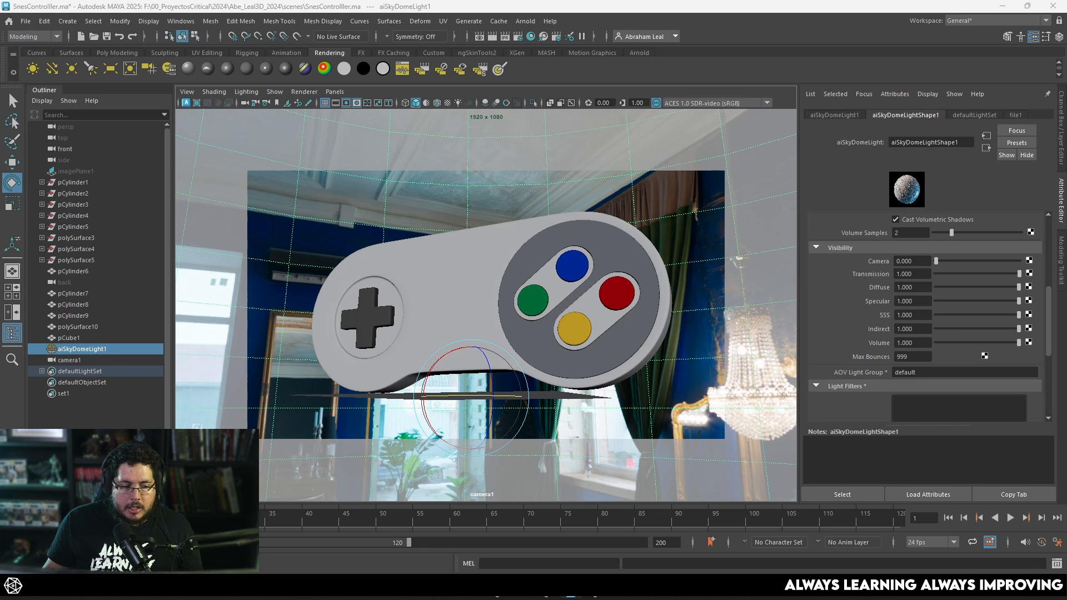
Re-render the controller under the rotated skydome light and inspect the D-pad up close
{"action": "key", "text": "alt+Tab"}
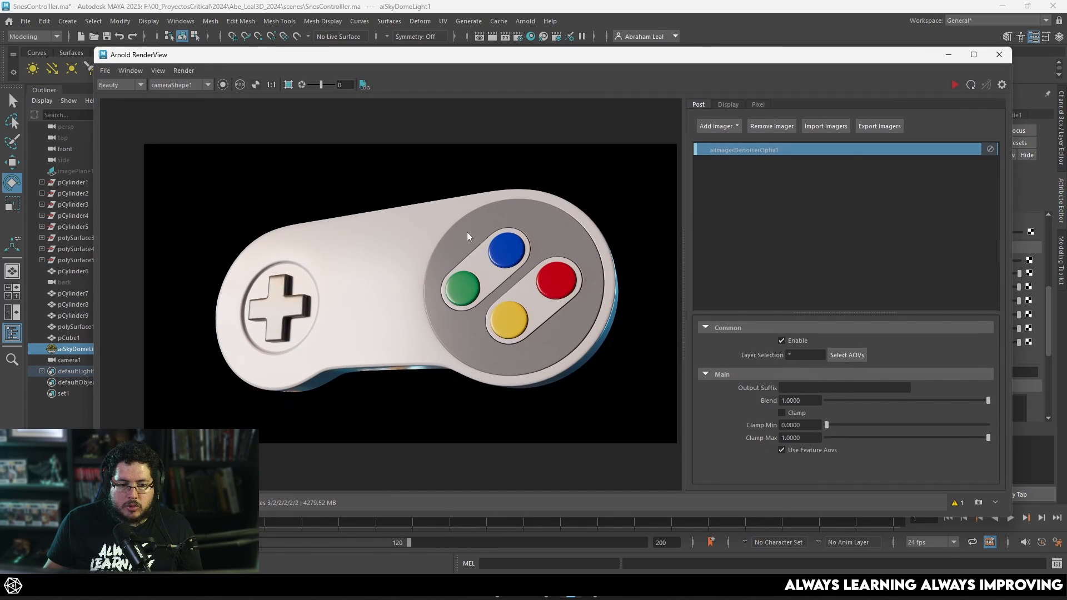
{"action": "left_click", "coordinate": [954, 85]}
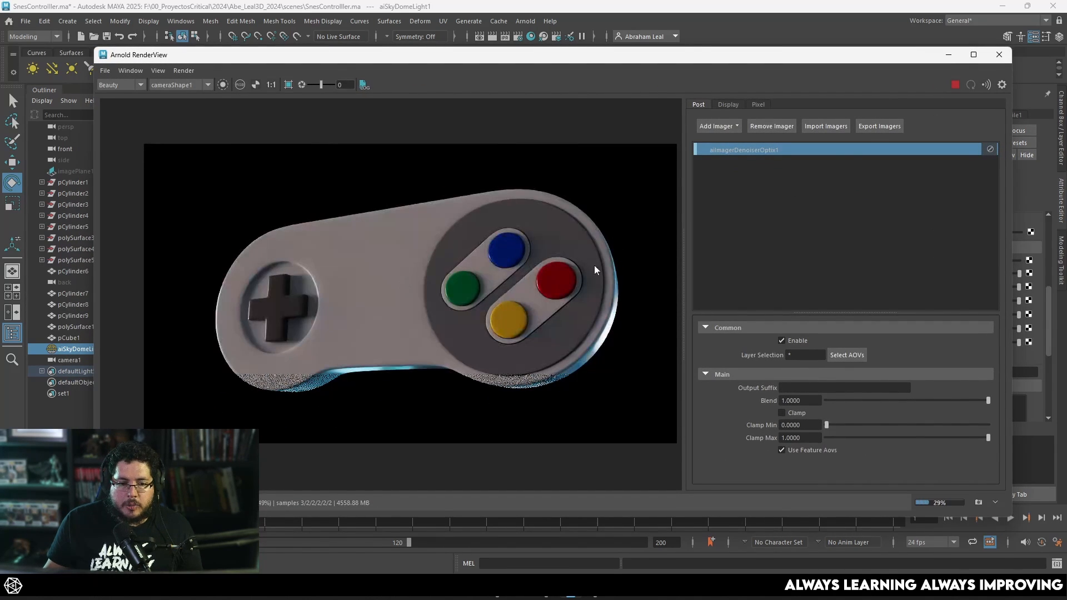
{"action": "left_click", "coordinate": [954, 85]}
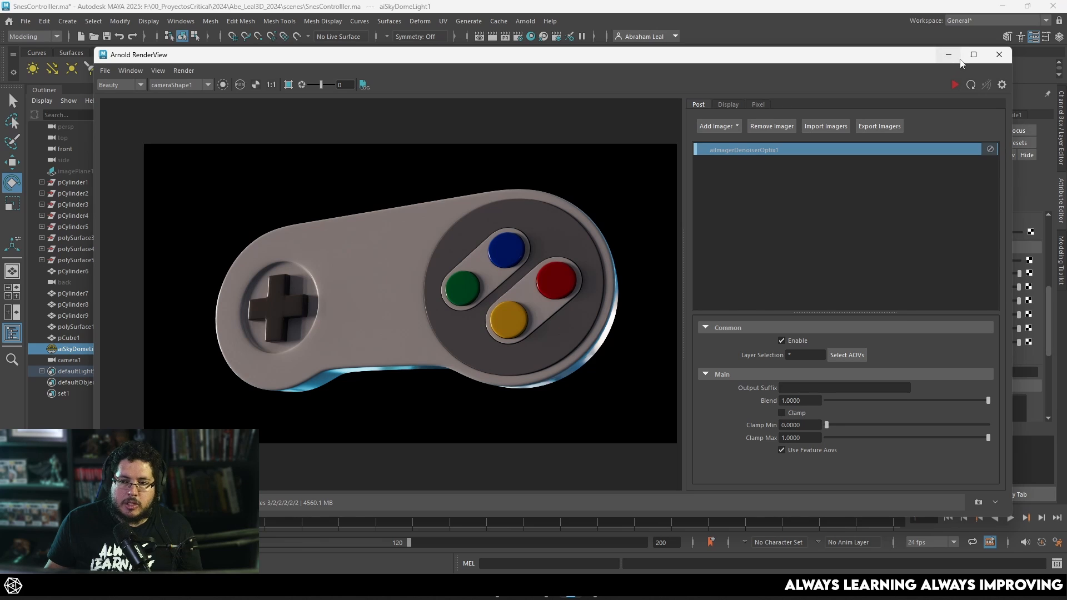
{"action": "scroll", "coordinate": [312, 308], "scroll_direction": "up", "scroll_amount": 5}
{"action": "scroll", "coordinate": [312, 308], "scroll_direction": "down", "scroll_amount": 6}
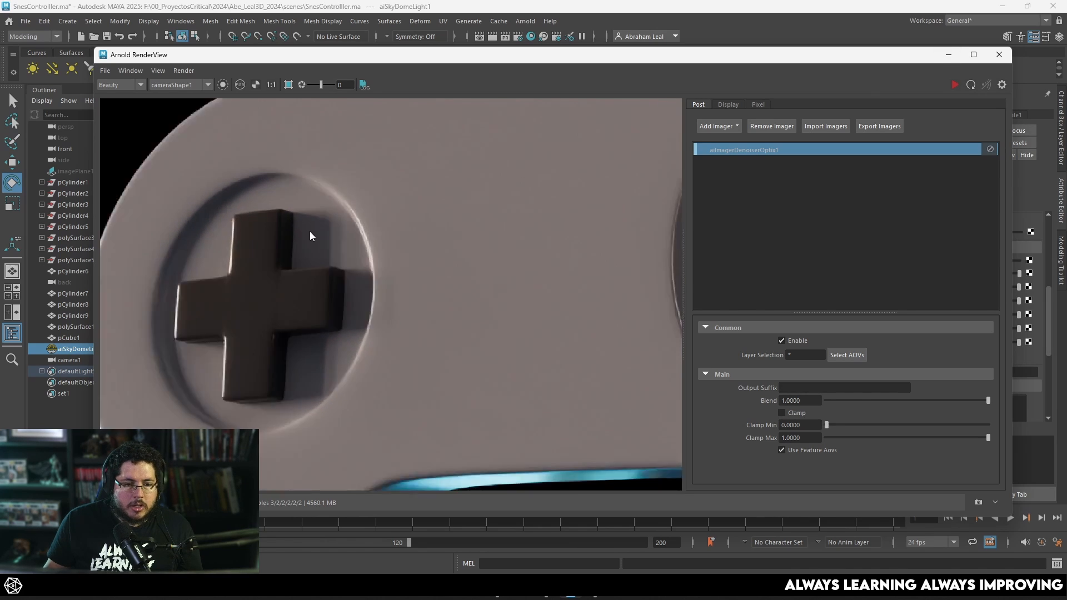
Resume rendering and adjust the skydome light's rotation slightly around its vertical axis to refine the lighting
{"action": "left_click", "coordinate": [951, 85]}
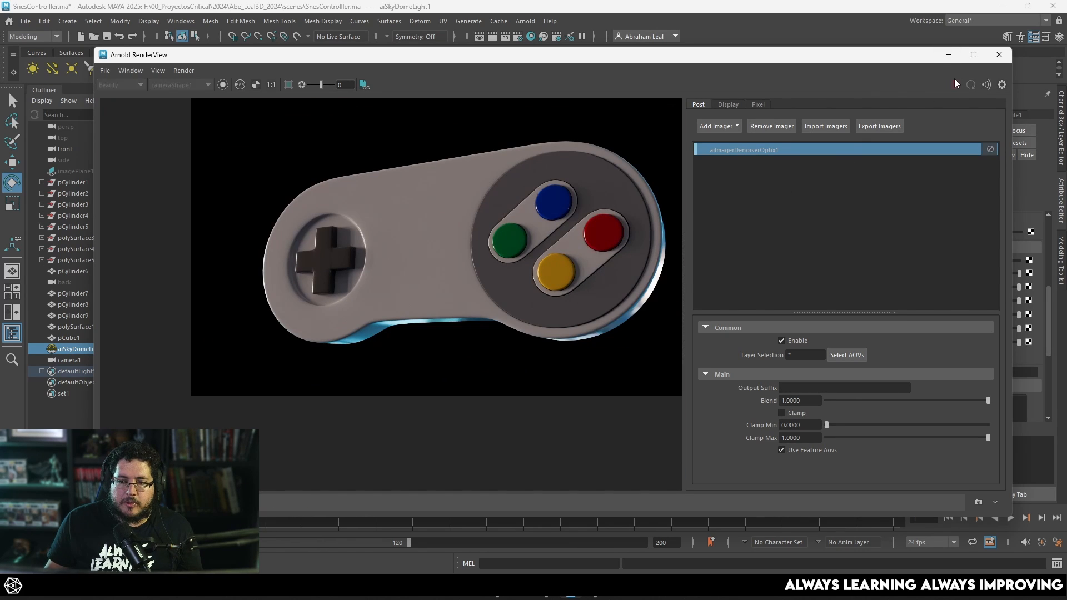
{"action": "left_click", "coordinate": [949, 55]}
{"action": "left_click_drag", "start_coordinate": [449, 396], "coordinate": [460, 396]}
{"action": "left_click", "coordinate": [33, 565]}
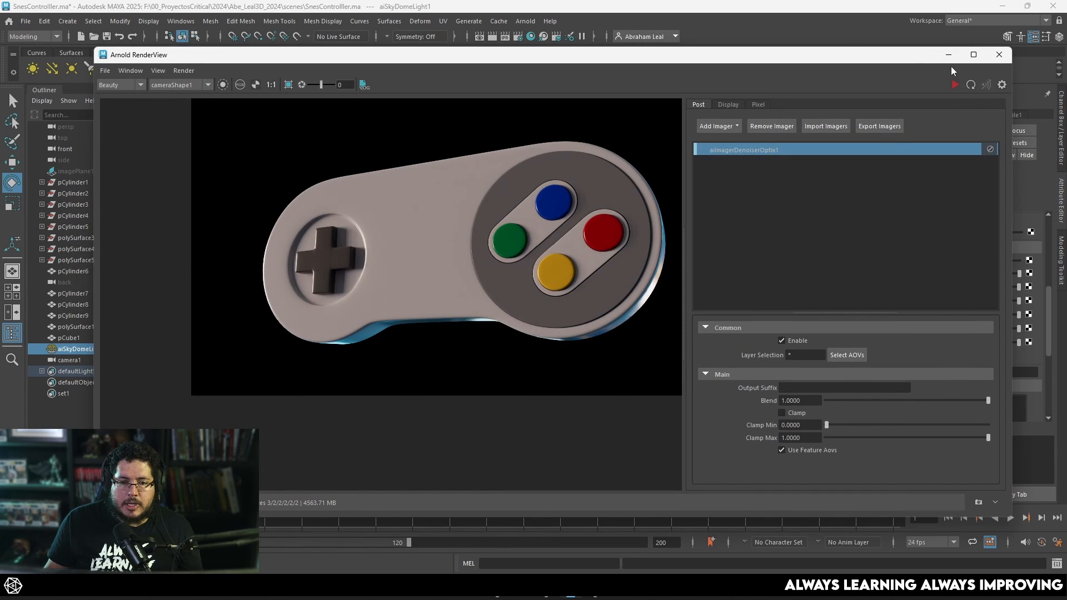
Rotate the skydome light further around its vertical axis so the bright window sits beside the controller
{"action": "left_click_drag", "start_coordinate": [918, 55], "coordinate": [1065, 1]}
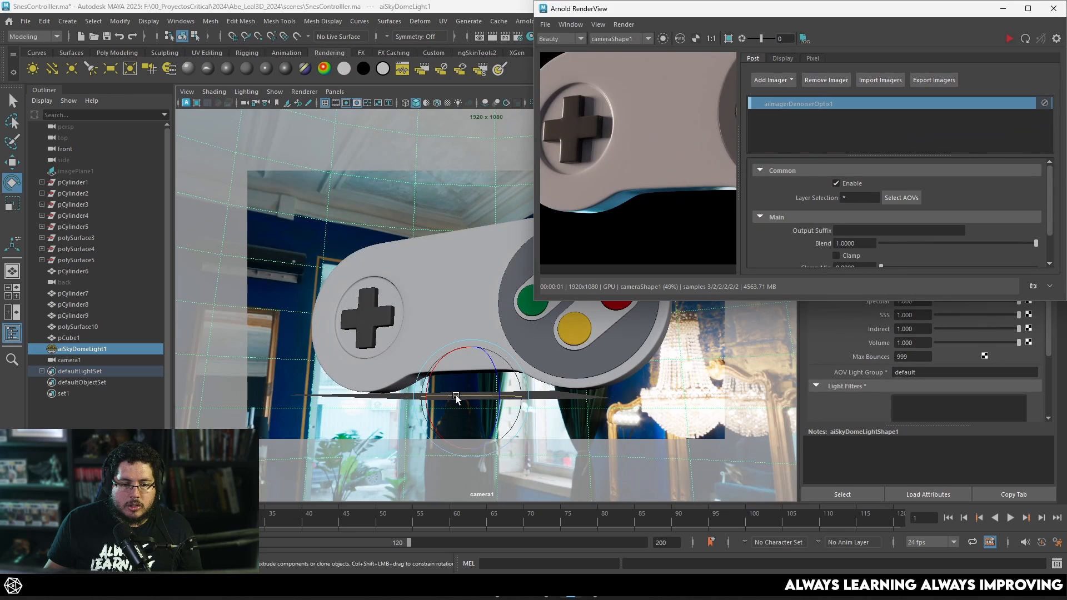
{"action": "left_click_drag", "start_coordinate": [456, 396], "coordinate": [460, 397]}
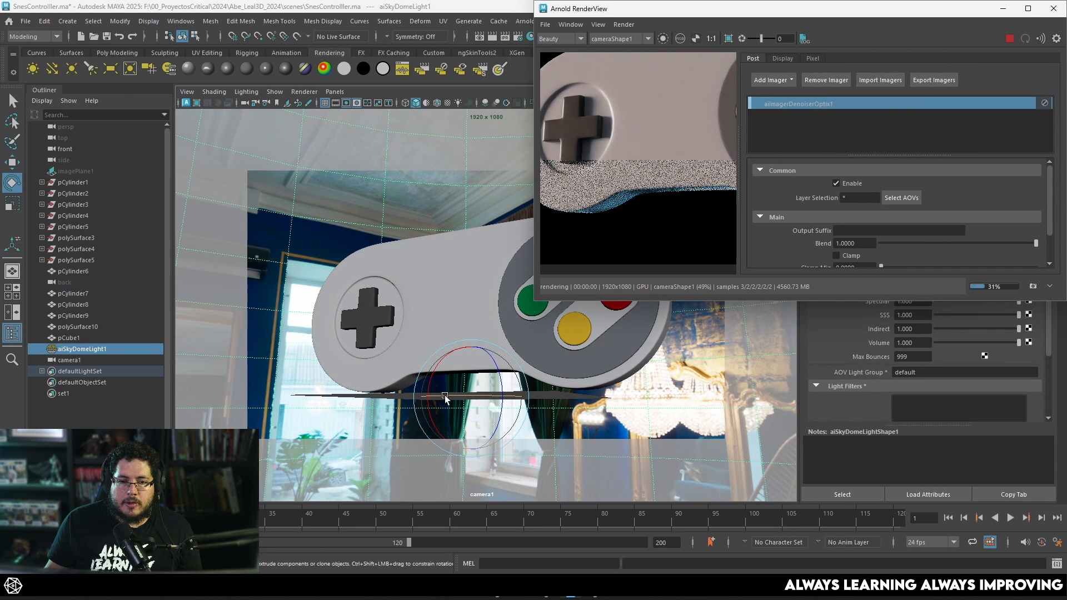
{"action": "left_click_drag", "start_coordinate": [444, 395], "coordinate": [453, 395]}
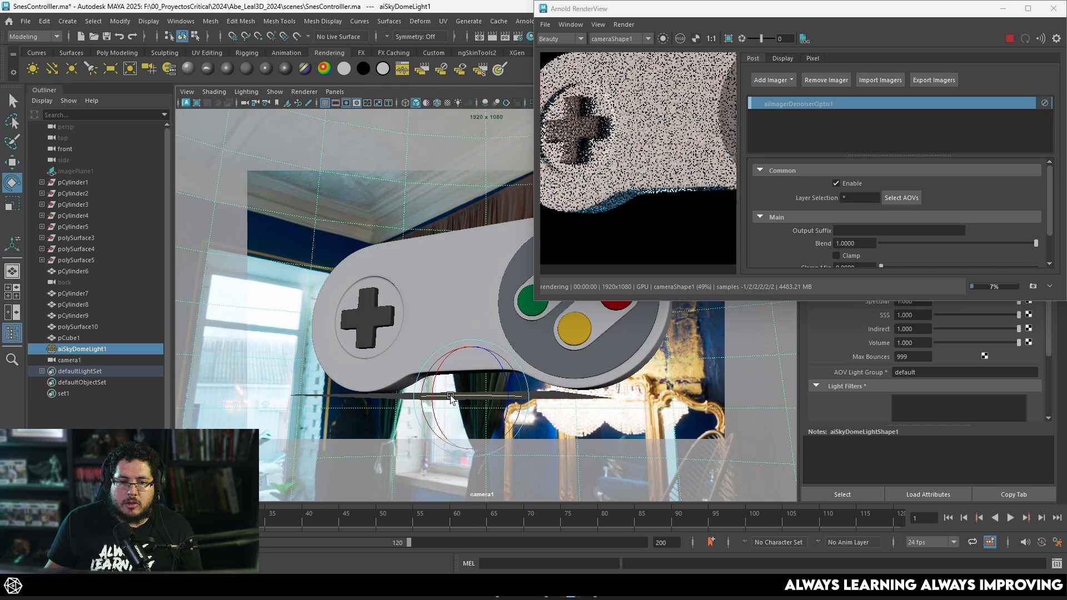
Examine the denoised render of the whole controller and its D-pad and buttons under the new skydome rotation
{"action": "left_click_drag", "start_coordinate": [733, 9], "coordinate": [485, 125]}
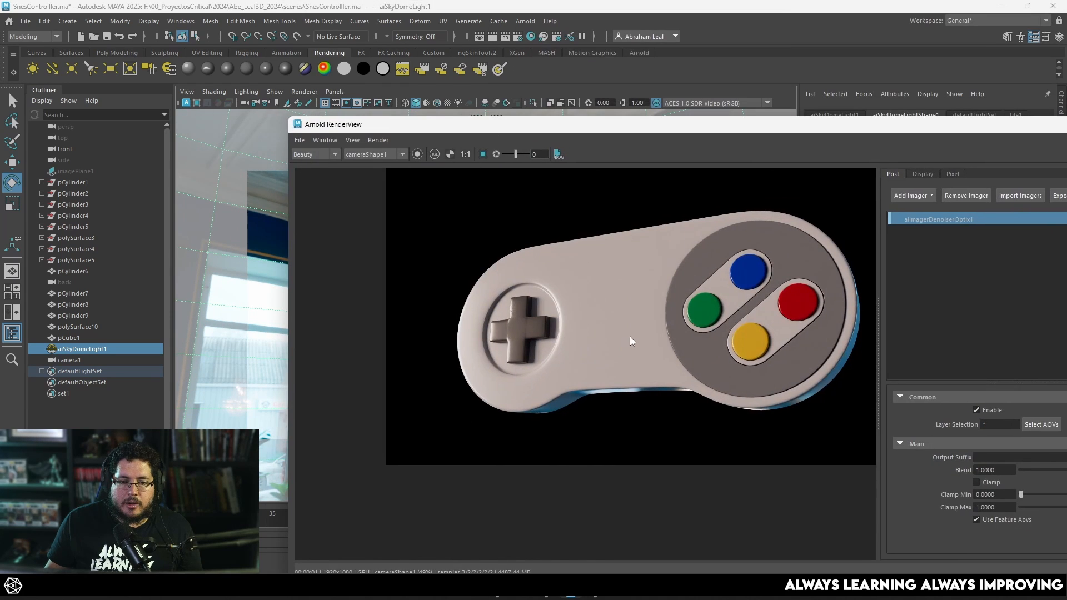
{"action": "scroll", "coordinate": [631, 334], "scroll_direction": "up", "scroll_amount": 2}
{"action": "scroll", "coordinate": [476, 341], "scroll_direction": "up", "scroll_amount": 4}
{"action": "scroll", "coordinate": [674, 281], "scroll_direction": "down", "scroll_amount": 3}
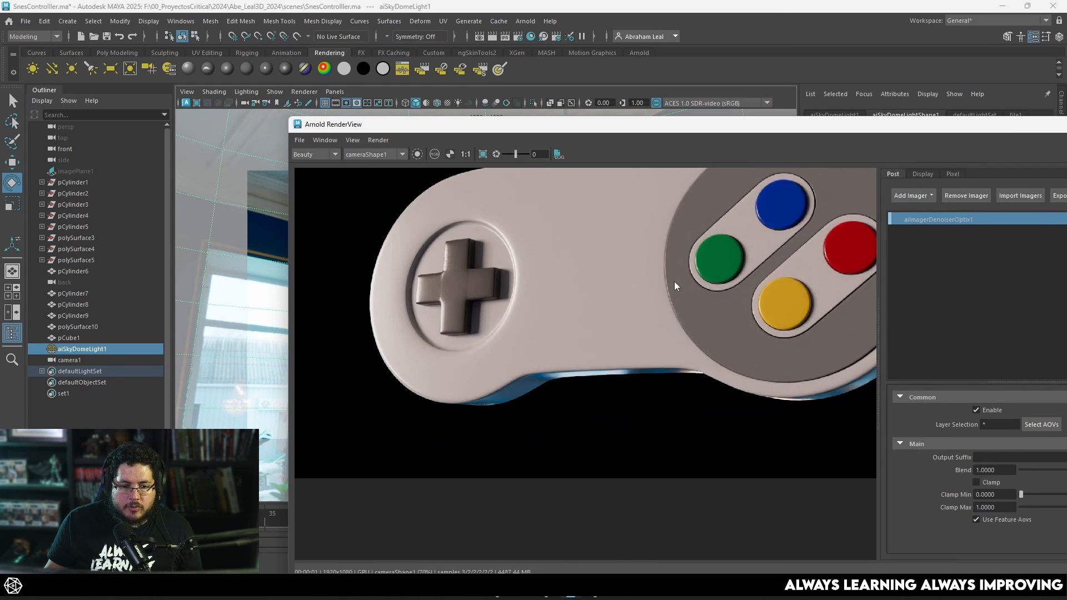
{"action": "scroll", "coordinate": [685, 312], "scroll_direction": "up", "scroll_amount": 2}
{"action": "scroll", "coordinate": [668, 285], "scroll_direction": "down", "scroll_amount": 4}
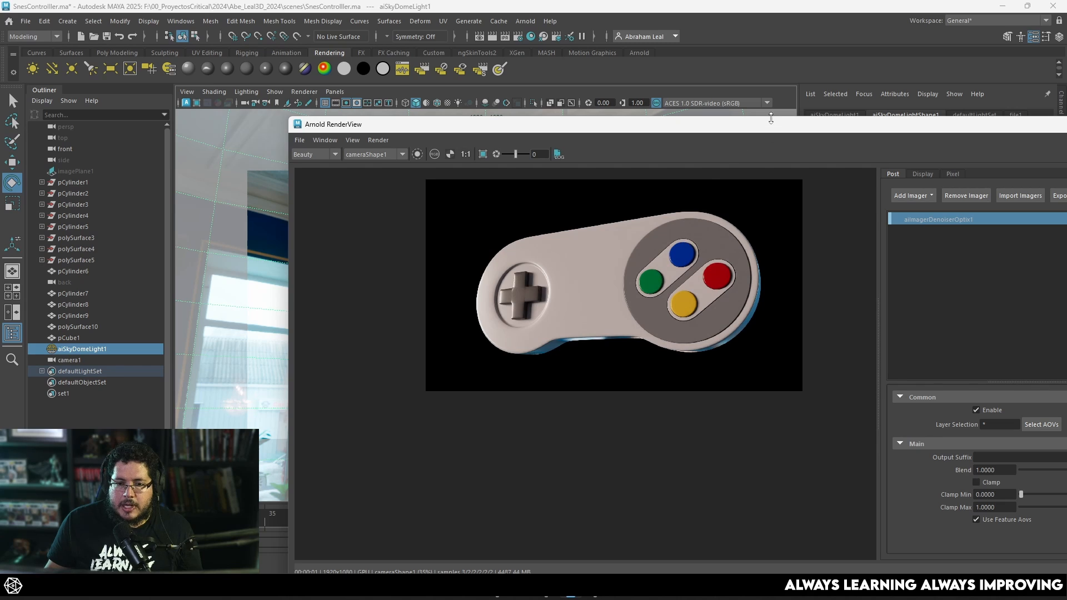
{"action": "left_click_drag", "start_coordinate": [772, 118], "coordinate": [778, 121]}
{"action": "key", "text": "alt+F4"}
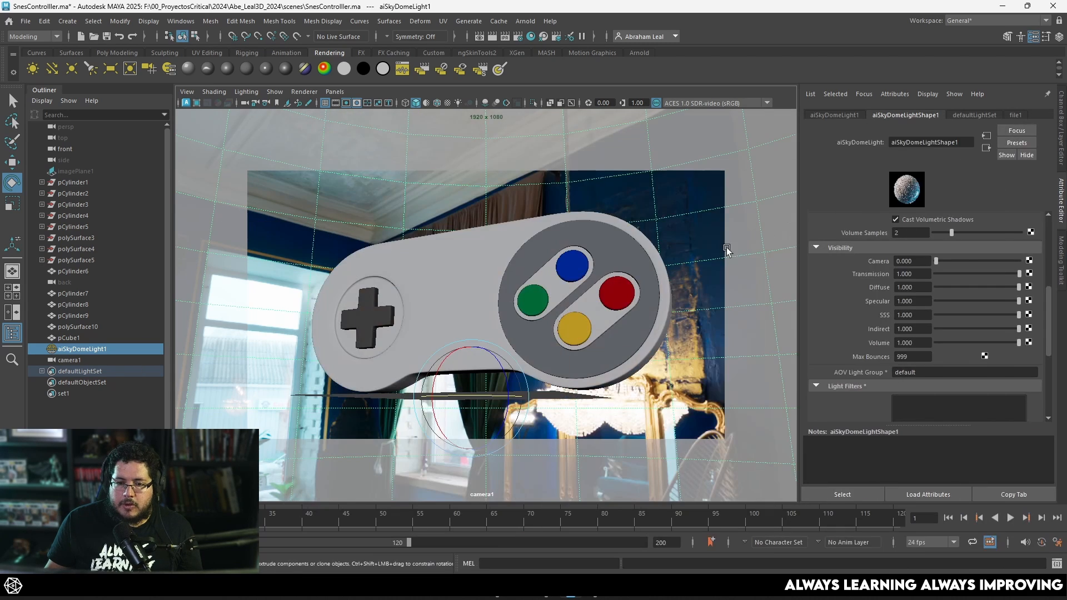
Create an Arnold area light and scale it up until it is larger than the controller
{"action": "left_click", "coordinate": [525, 21]}
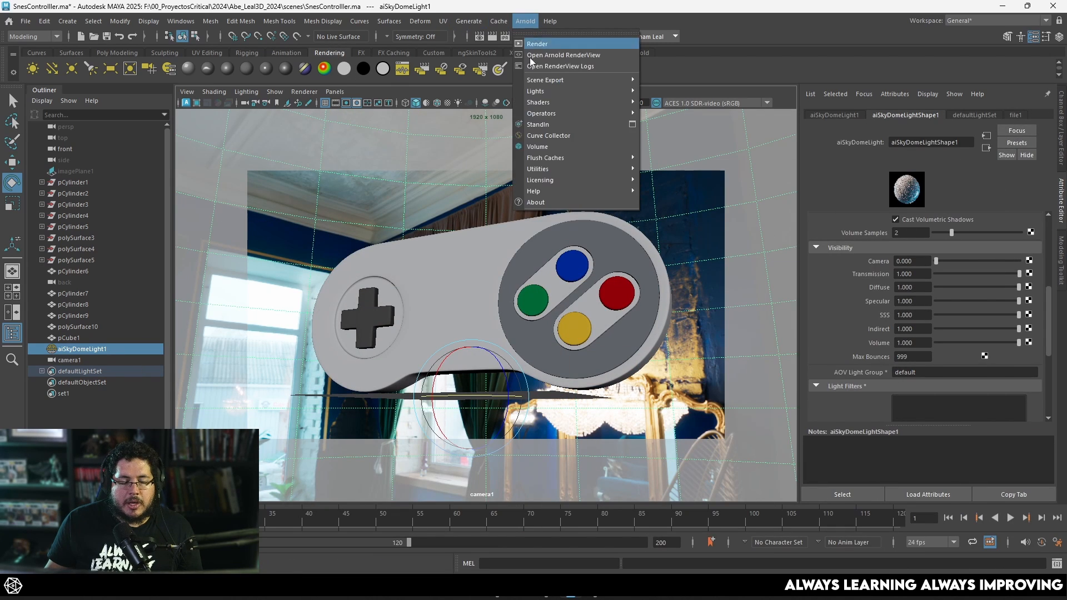
{"action": "mouse_move", "coordinate": [571, 94]}
{"action": "left_click", "coordinate": [667, 91]}
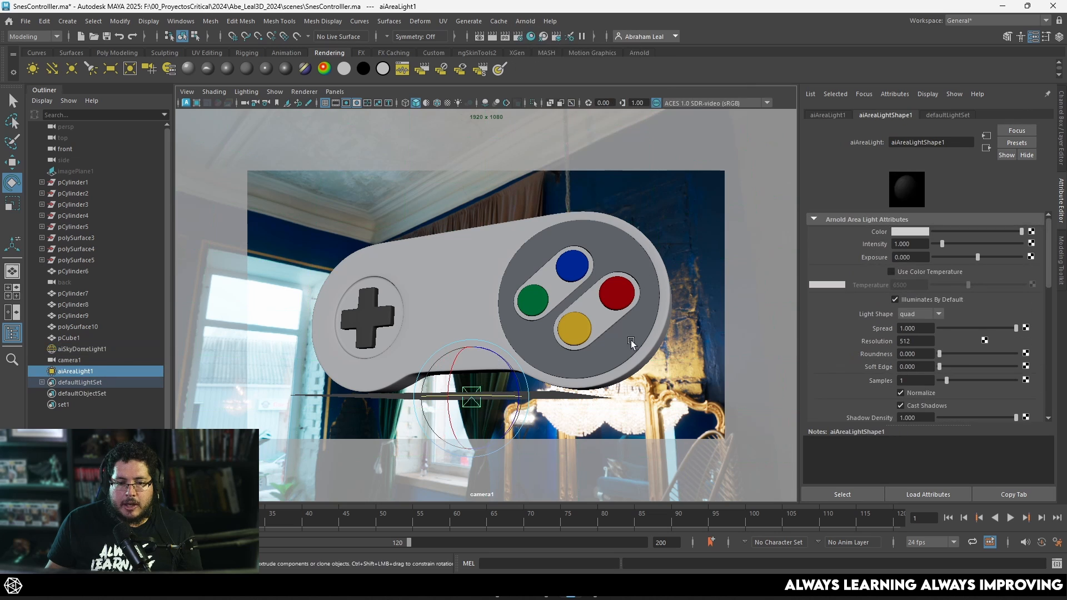
{"action": "key", "text": "r"}
{"action": "left_click_drag", "start_coordinate": [471, 333], "coordinate": [610, 320]}
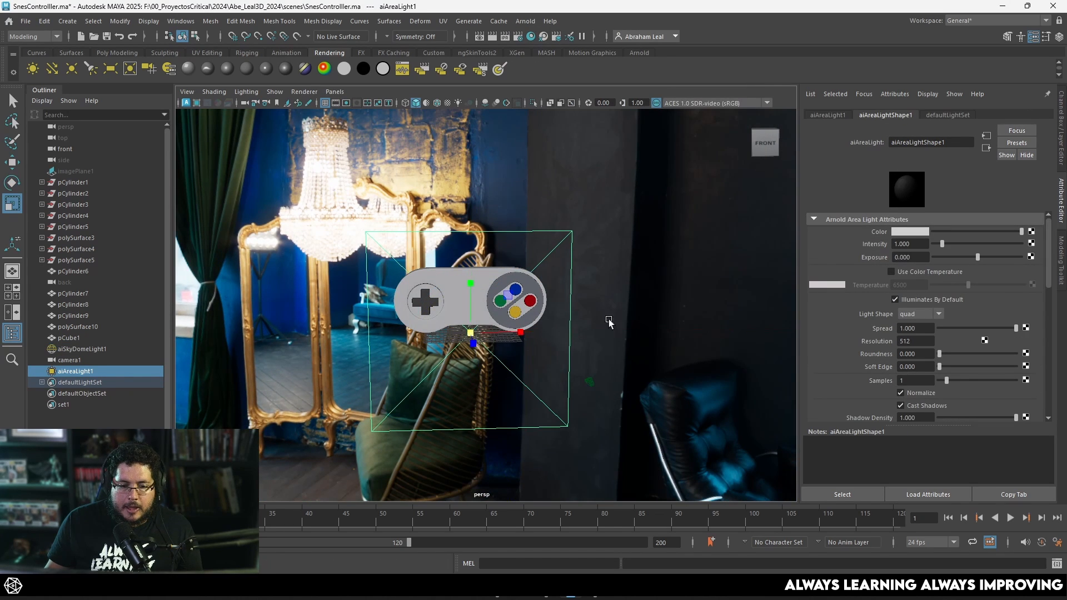
Move the area light up and to the controller's side, and rotate it to face the controller
{"action": "key", "text": "w"}
{"action": "left_click_drag", "start_coordinate": [471, 332], "coordinate": [664, 191]}
{"action": "key", "text": "e"}
{"action": "left_click_drag", "start_coordinate": [641, 236], "coordinate": [415, 237]}
{"action": "key", "text": "w"}
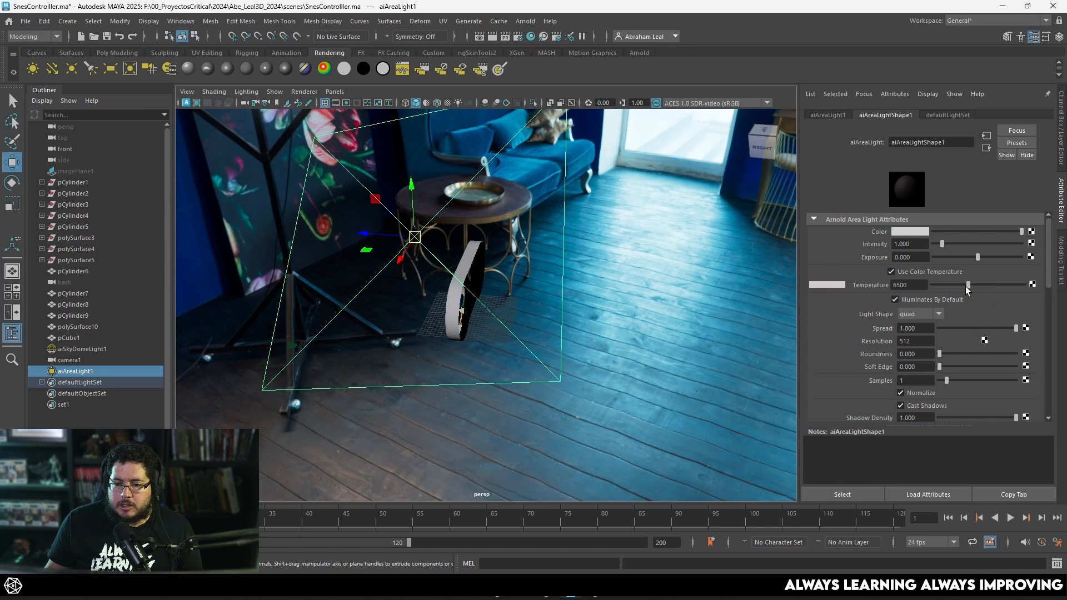
Give the area light a cool color temperature of 13196 and an exposure of 15
{"action": "left_click_drag", "start_coordinate": [1011, 284], "coordinate": [1013, 284]}
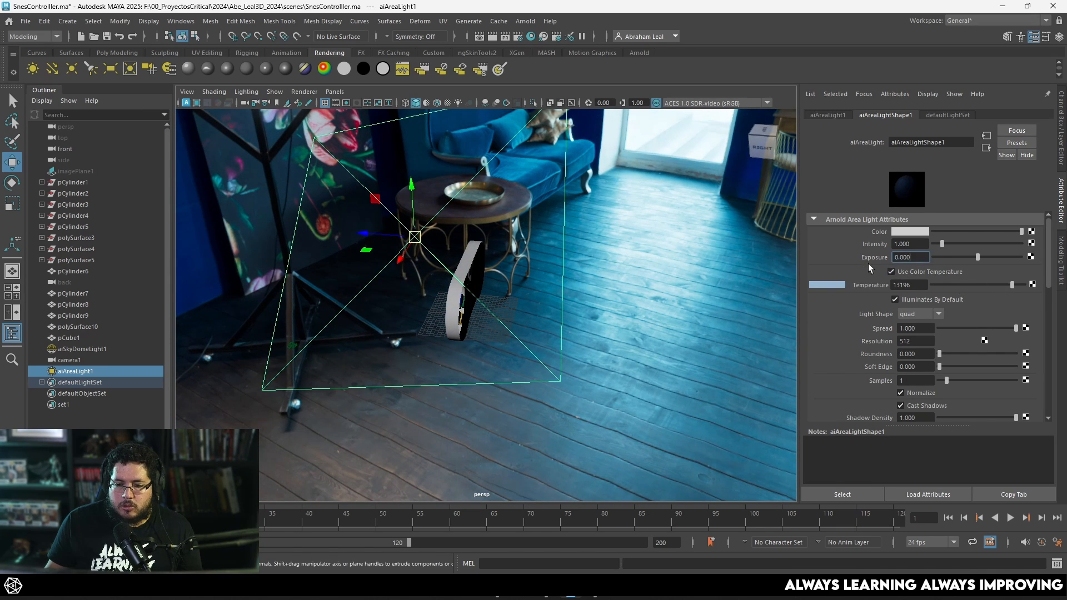
{"action": "left_click_drag", "start_coordinate": [907, 256], "coordinate": [893, 255]}
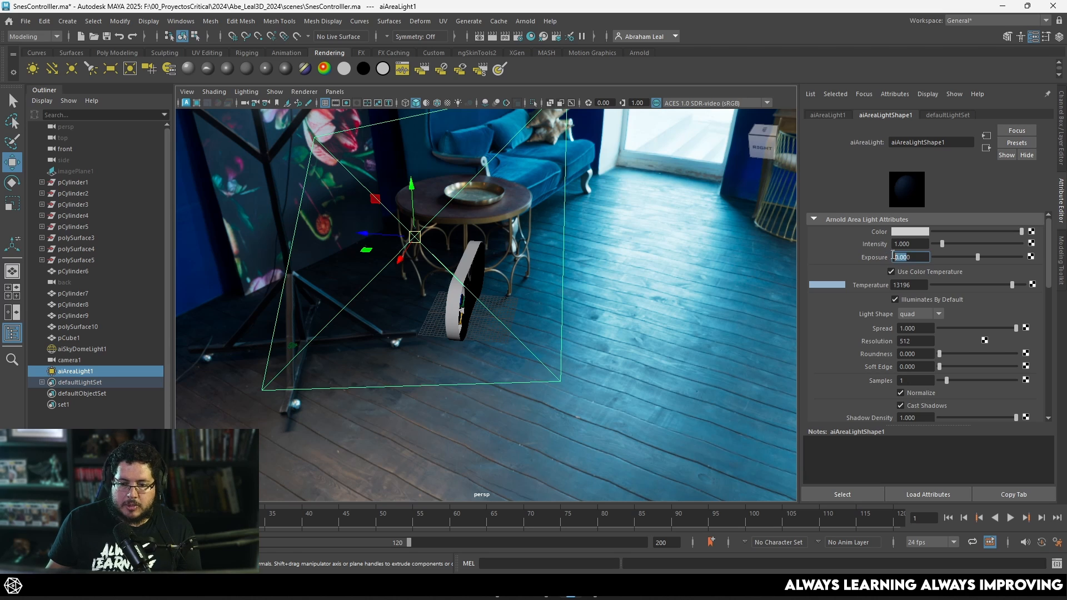
{"action": "left_click_drag", "start_coordinate": [921, 262], "coordinate": [887, 261]}
{"action": "key", "text": "Return"}
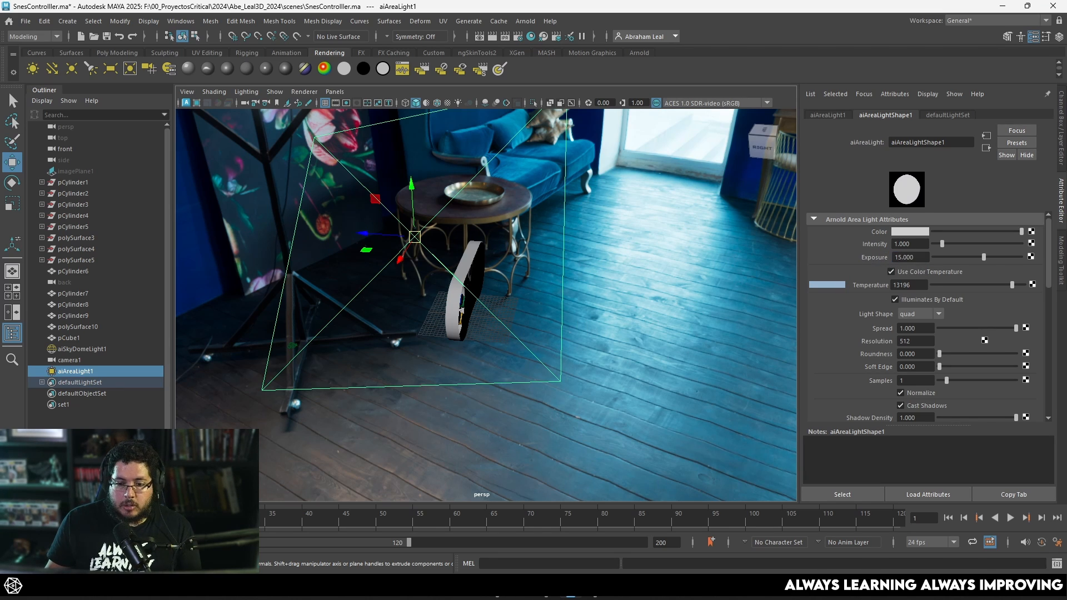
Re-render the controller with the area light and try an exposure of 20 on the light
{"action": "left_click", "coordinate": [571, 589]}
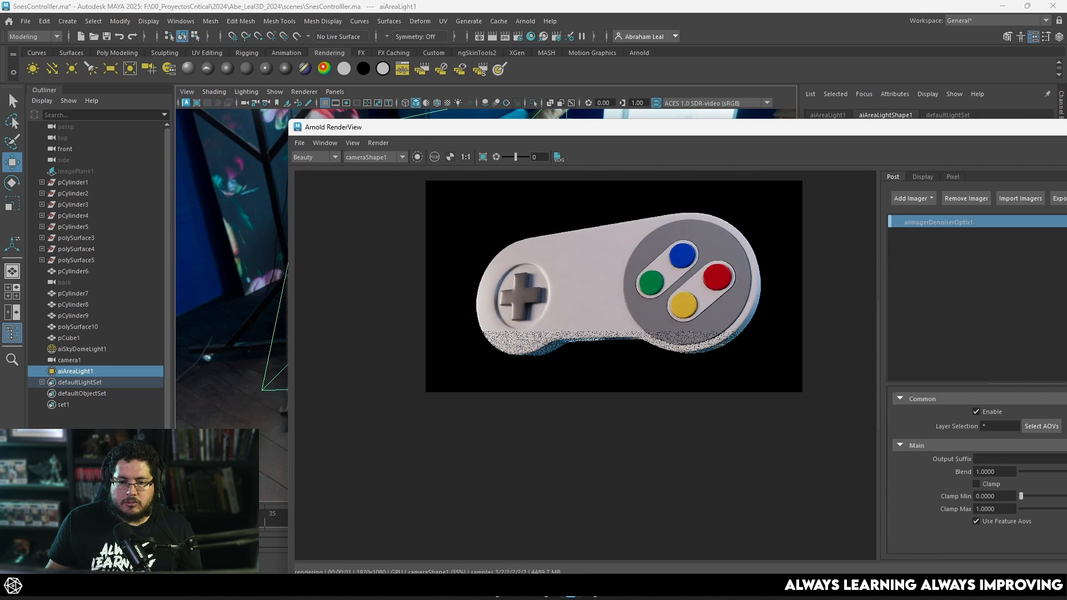
{"action": "left_click_drag", "start_coordinate": [833, 132], "coordinate": [462, 106]}
{"action": "left_click_drag", "start_coordinate": [927, 257], "coordinate": [895, 259]}
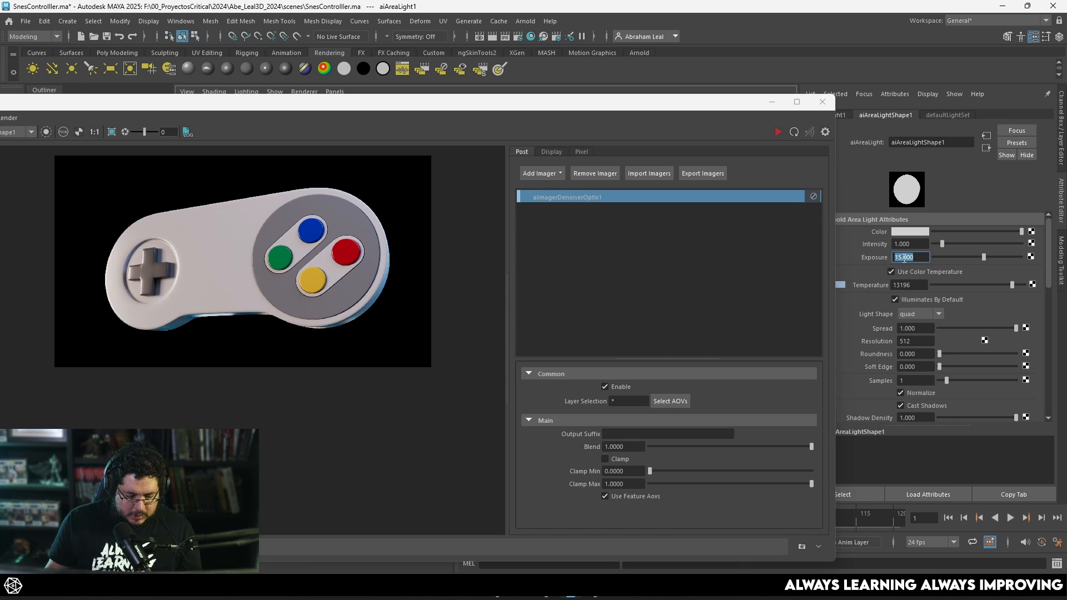
{"action": "type", "text": "20"}
{"action": "key", "text": "Return"}
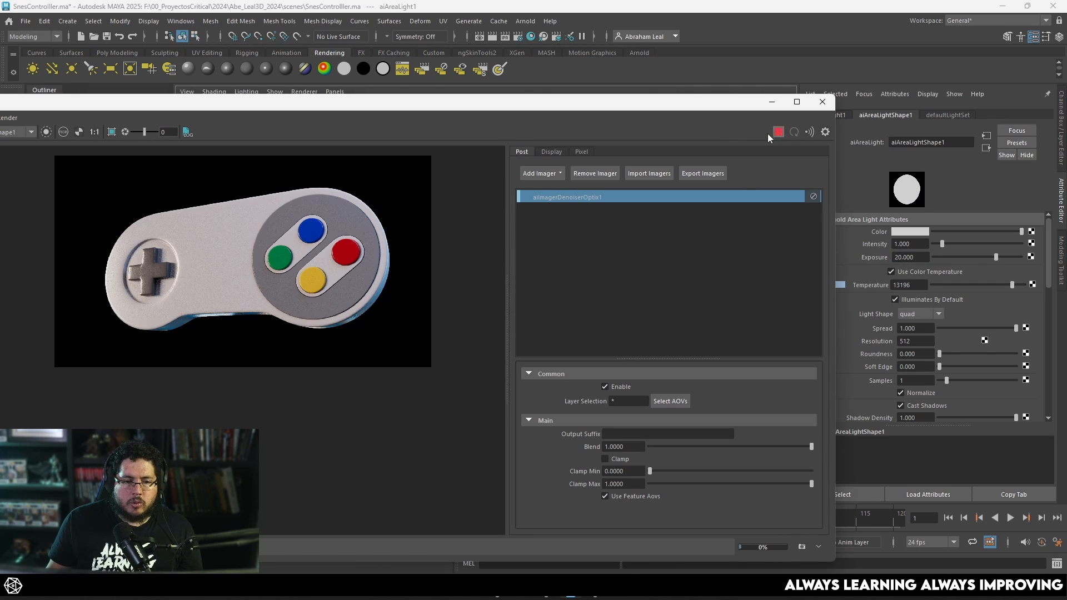
Set the area light's exposure to 18 and put the render window away
{"action": "left_click_drag", "start_coordinate": [923, 257], "coordinate": [887, 260]}
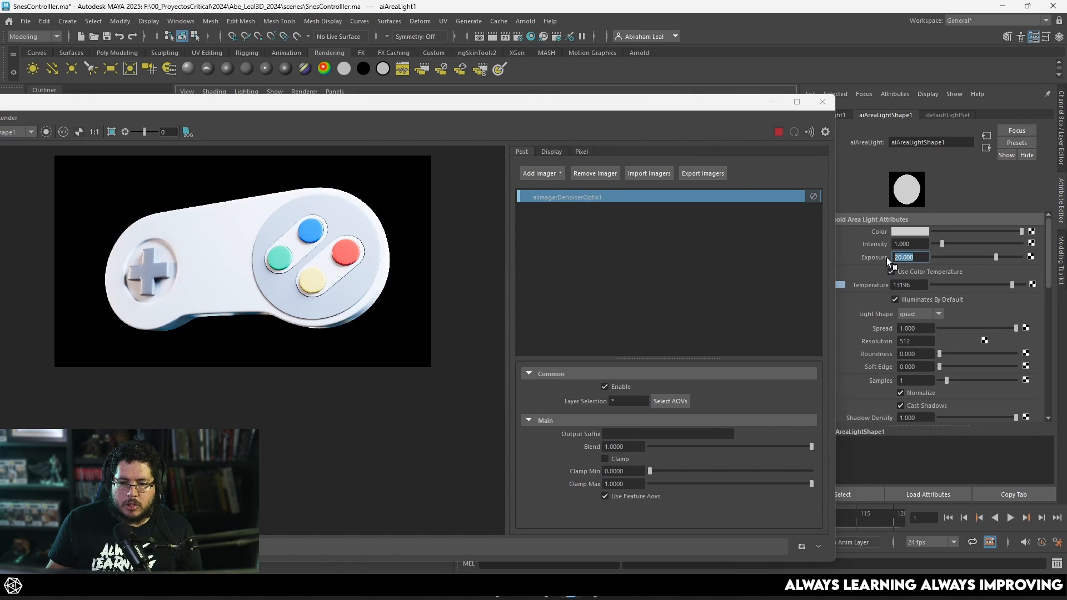
{"action": "key", "text": "Return"}
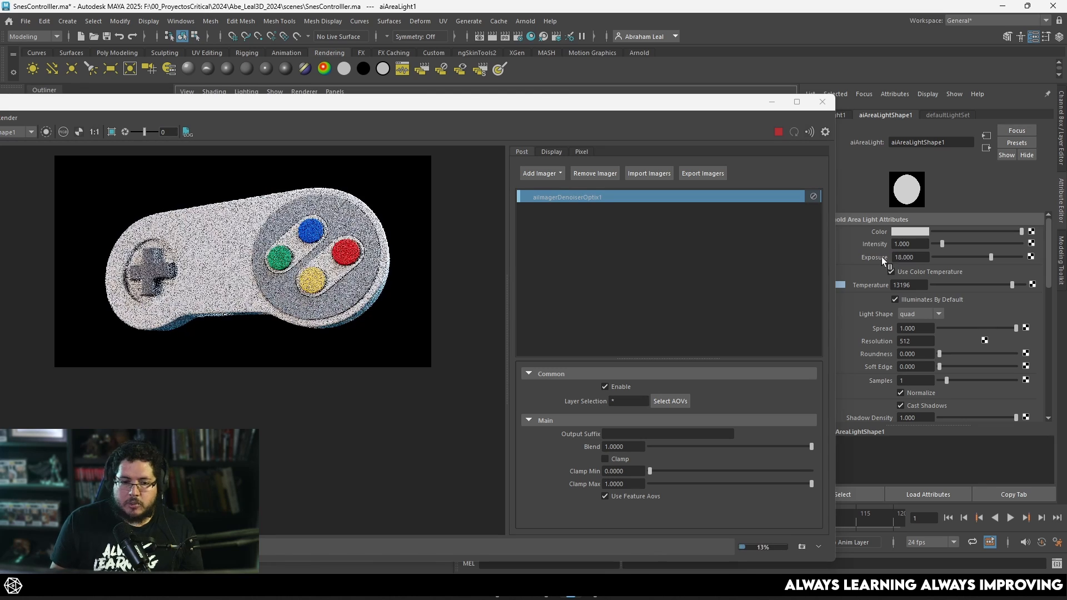
{"action": "left_click", "coordinate": [772, 103]}
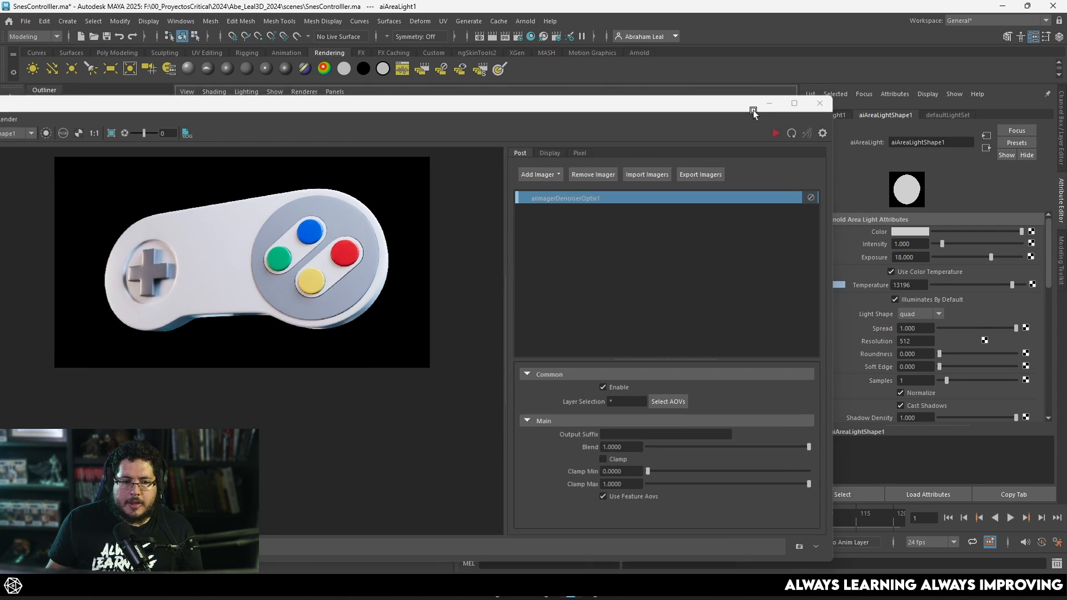
Reposition and re-aim the area light at the controller's side, then re-render and inspect the buttons and edges
{"action": "left_click_drag", "start_coordinate": [543, 272], "coordinate": [551, 319], "text": "alt"}
{"action": "key", "text": "e"}
{"action": "key", "text": "w"}
{"action": "left_click", "coordinate": [25, 564]}
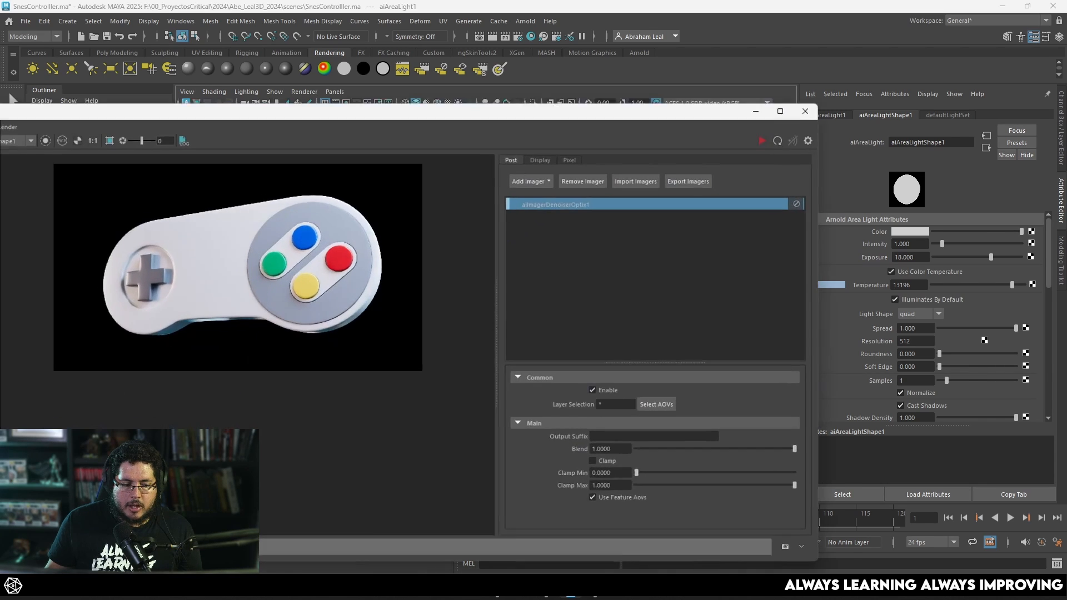
{"action": "left_click", "coordinate": [779, 132]}
{"action": "scroll", "coordinate": [388, 230], "scroll_direction": "up", "scroll_amount": 5}
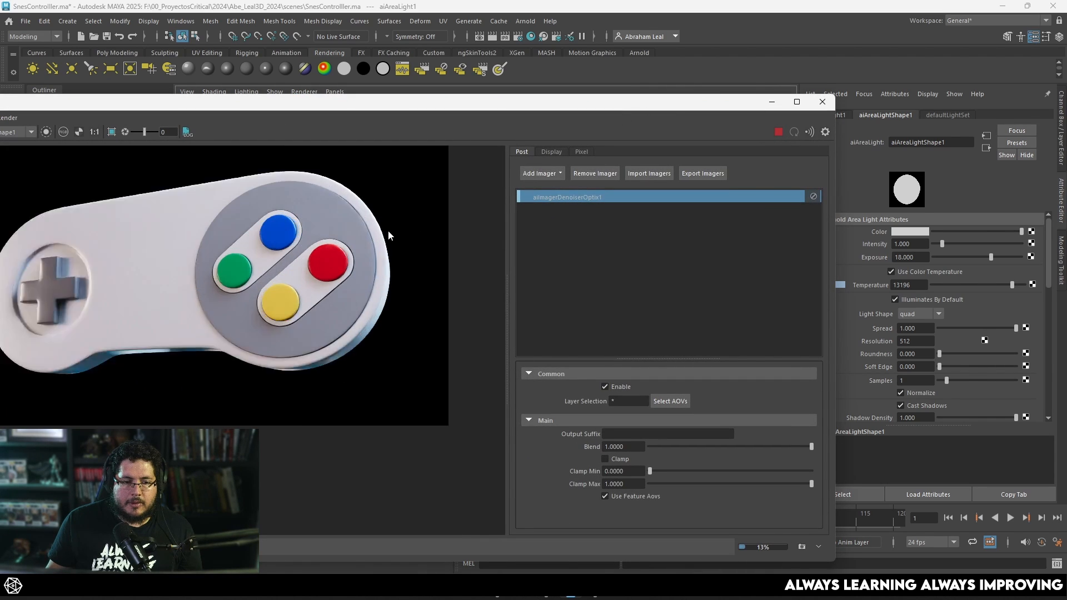
{"action": "scroll", "coordinate": [285, 171], "scroll_direction": "down", "scroll_amount": 5}
{"action": "scroll", "coordinate": [347, 254], "scroll_direction": "up", "scroll_amount": 3}
{"action": "scroll", "coordinate": [347, 254], "scroll_direction": "up", "scroll_amount": 2}
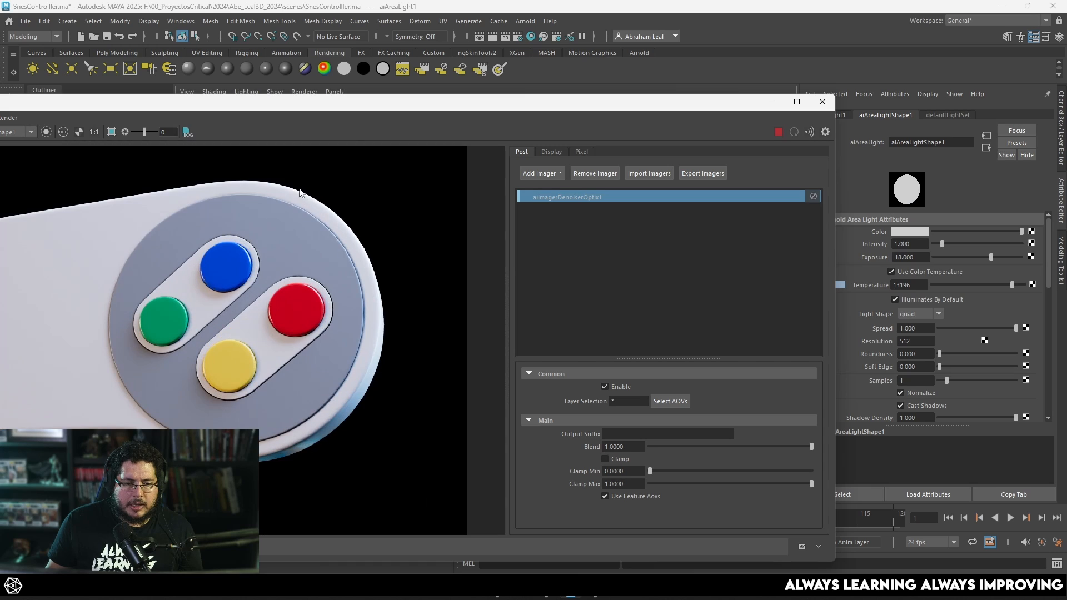
{"action": "scroll", "coordinate": [445, 259], "scroll_direction": "down", "scroll_amount": 4}
Set the area light's color to magenta and turn off its color temperature
{"action": "left_click", "coordinate": [910, 233]}
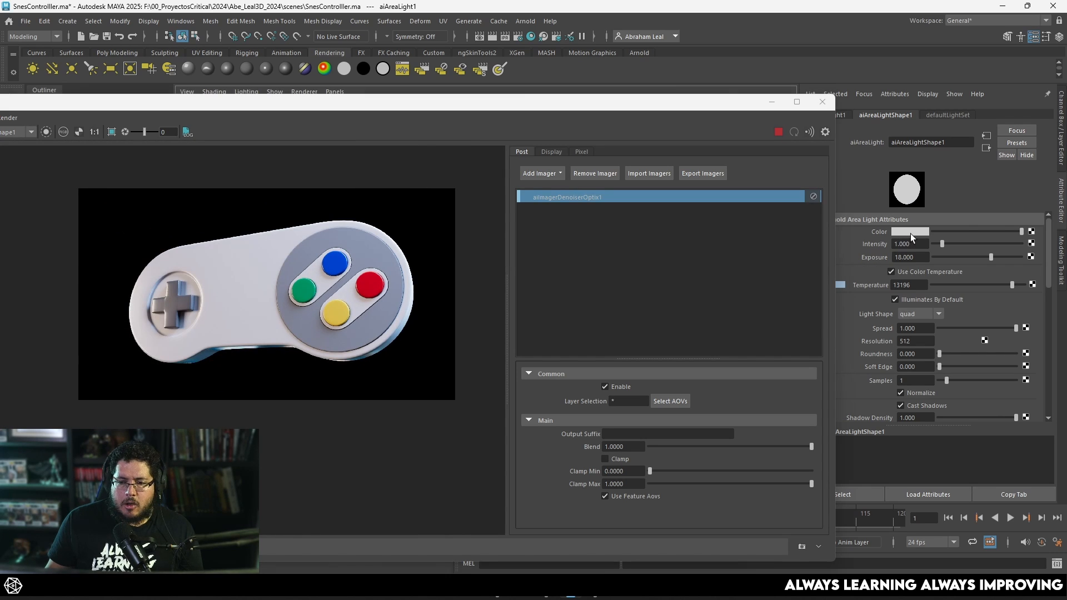
{"action": "left_click", "coordinate": [934, 209]}
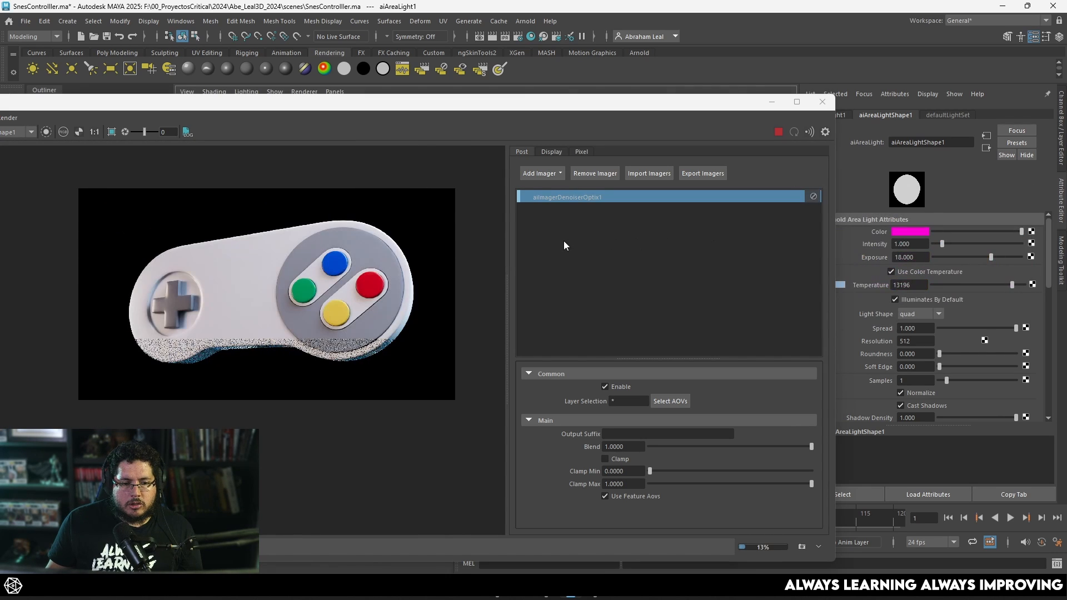
{"action": "left_click", "coordinate": [901, 273]}
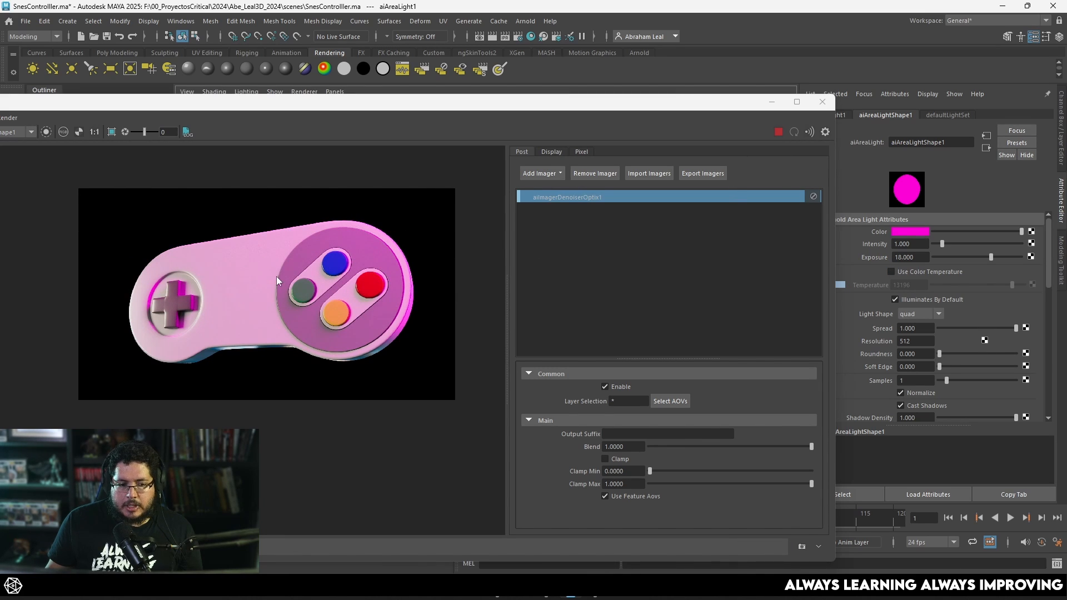
Stop the render, move the area light farther behind the controller, and narrow its spread to 0.279
{"action": "left_click", "coordinate": [782, 130]}
{"action": "left_click", "coordinate": [775, 103]}
{"action": "left_click_drag", "start_coordinate": [438, 284], "coordinate": [474, 359], "text": "alt"}
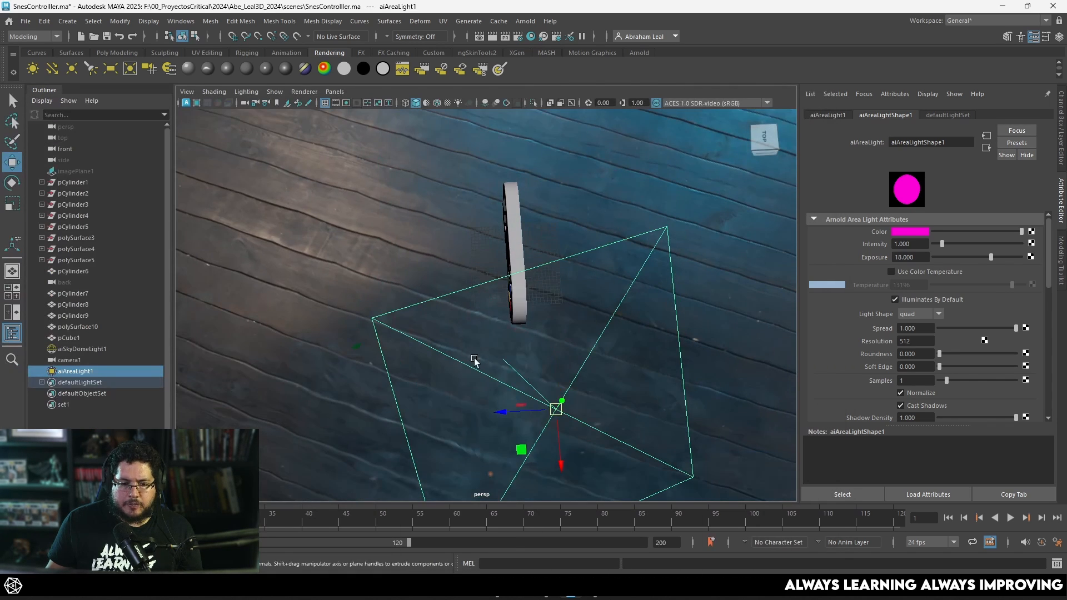
{"action": "left_click_drag", "start_coordinate": [557, 409], "coordinate": [655, 380]}
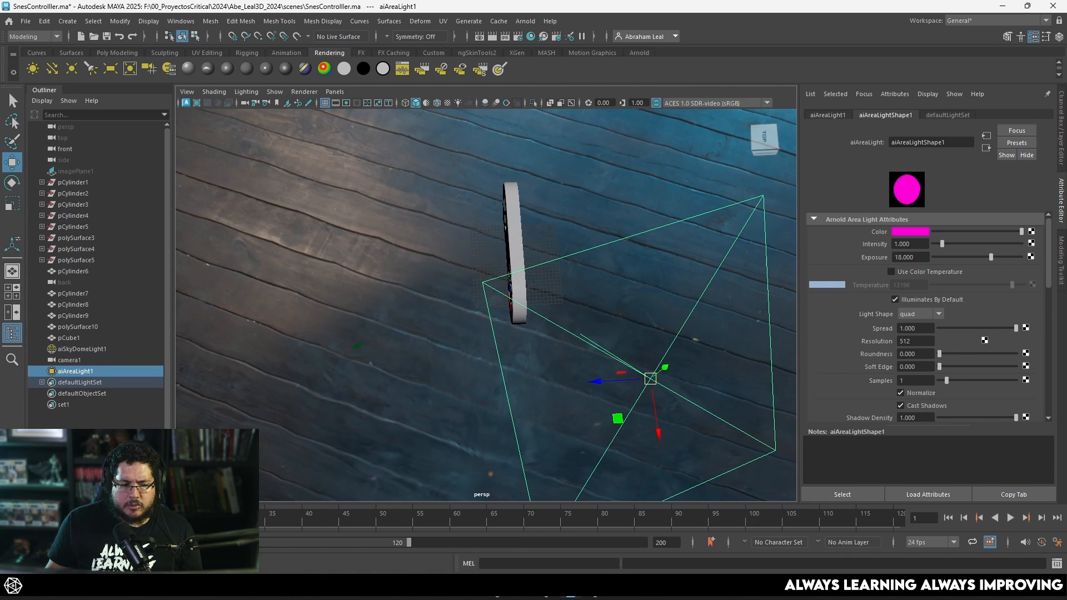
{"action": "left_click_drag", "start_coordinate": [973, 328], "coordinate": [961, 328]}
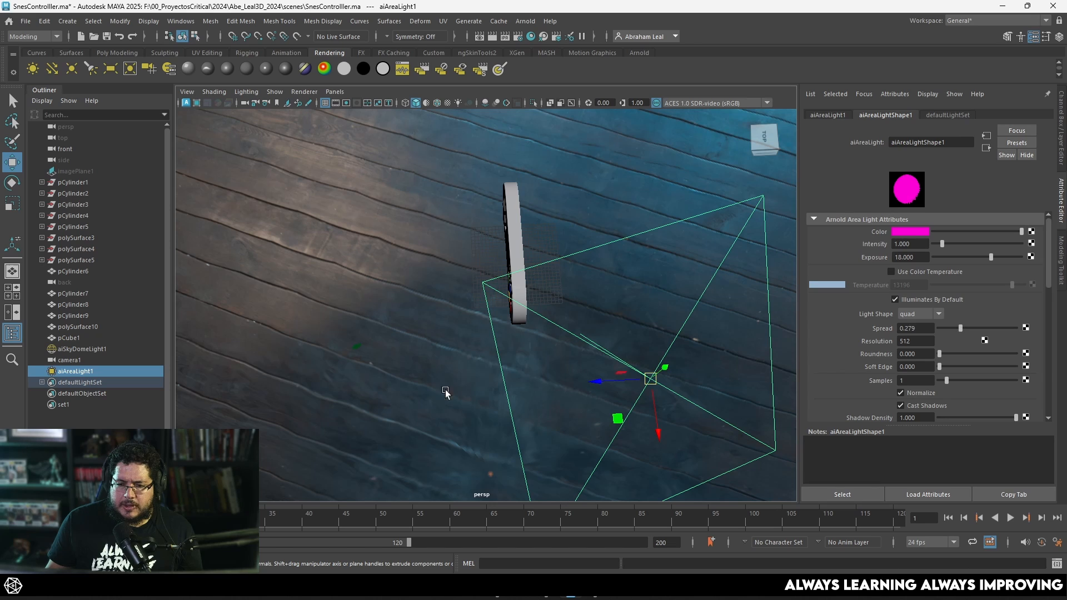
Re-render the controller and inspect where the area light hits its outer rim and D-pad
{"action": "left_click", "coordinate": [571, 588]}
{"action": "left_click", "coordinate": [778, 133]}
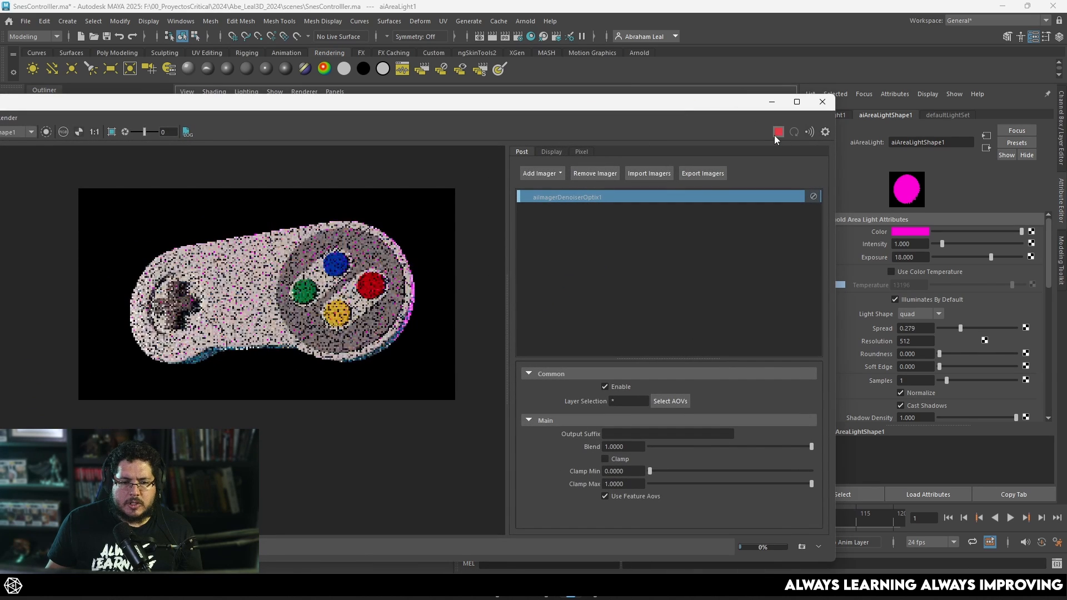
{"action": "scroll", "coordinate": [411, 262], "scroll_direction": "up", "scroll_amount": 3}
{"action": "scroll", "coordinate": [383, 266], "scroll_direction": "down", "scroll_amount": 3}
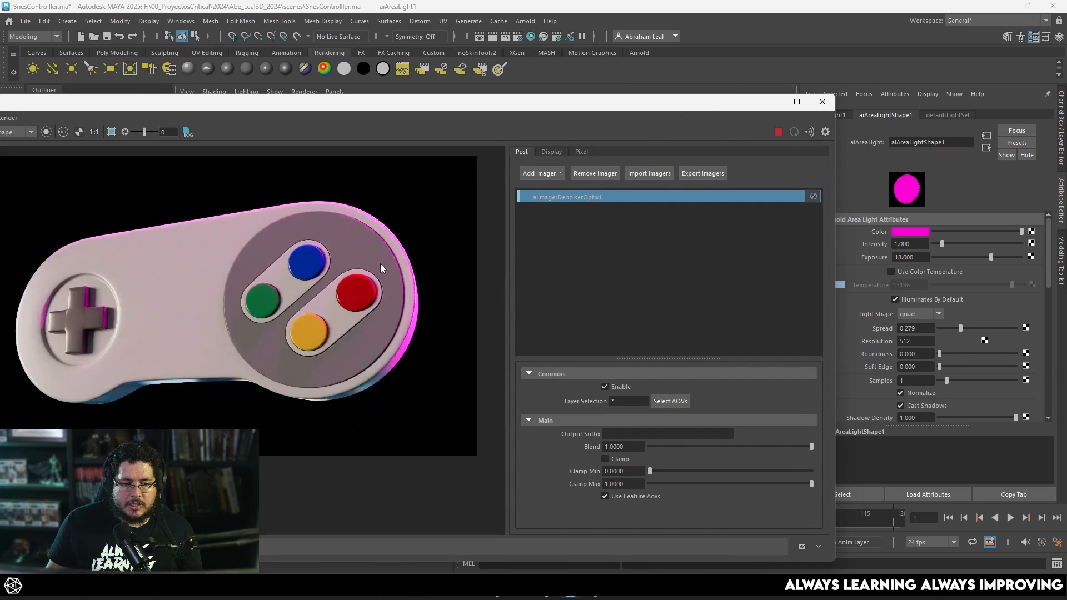
{"action": "middle_click_drag", "start_coordinate": [406, 278], "coordinate": [423, 278]}
{"action": "scroll", "coordinate": [224, 321], "scroll_direction": "up", "scroll_amount": 3}
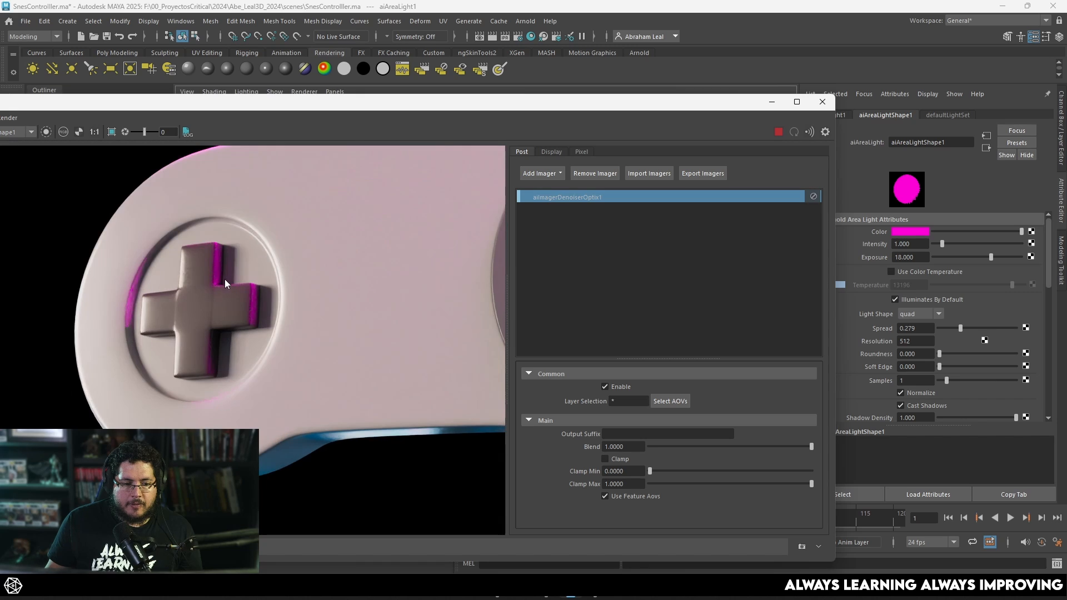
Return the area light's color to white, re-enable its color temperature, and view the whole controller in the render
{"action": "left_click", "coordinate": [912, 232]}
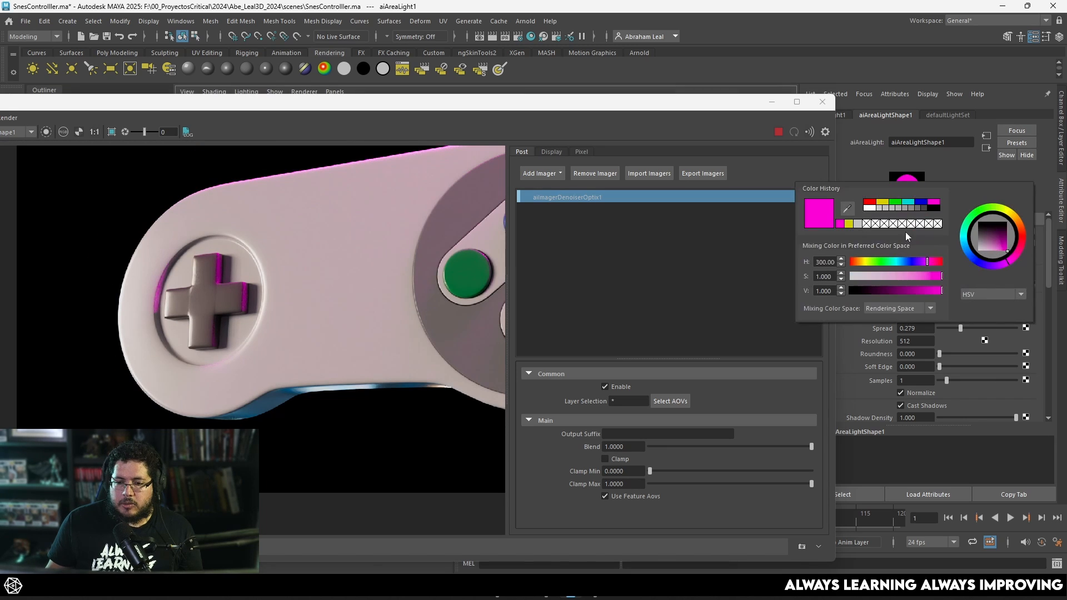
{"action": "left_click", "coordinate": [871, 217]}
{"action": "left_click", "coordinate": [892, 271]}
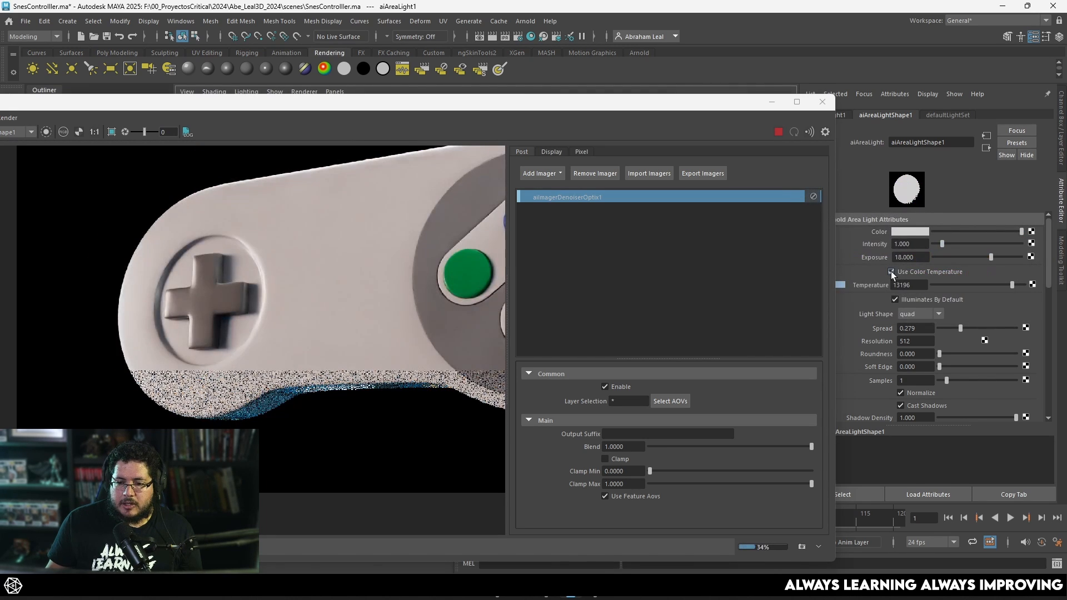
{"action": "scroll", "coordinate": [60, 310], "scroll_direction": "down", "scroll_amount": 3}
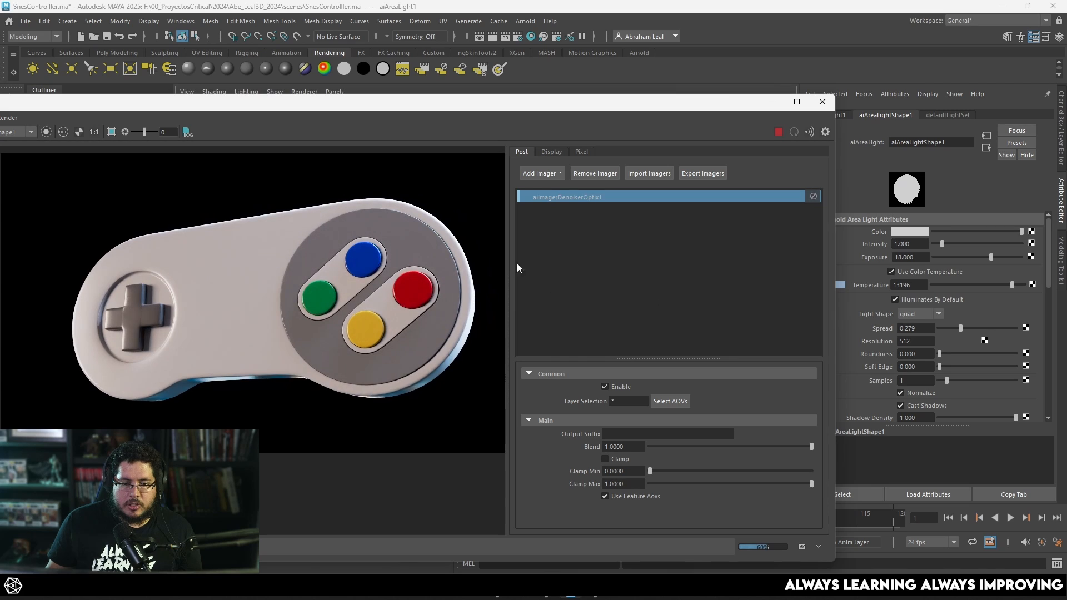
Stop the render, set the area light's intensity to 0, and store a snapshot of the existing render lit by the area light
{"action": "left_click", "coordinate": [778, 132]}
{"action": "left_click_drag", "start_coordinate": [941, 244], "coordinate": [922, 242]}
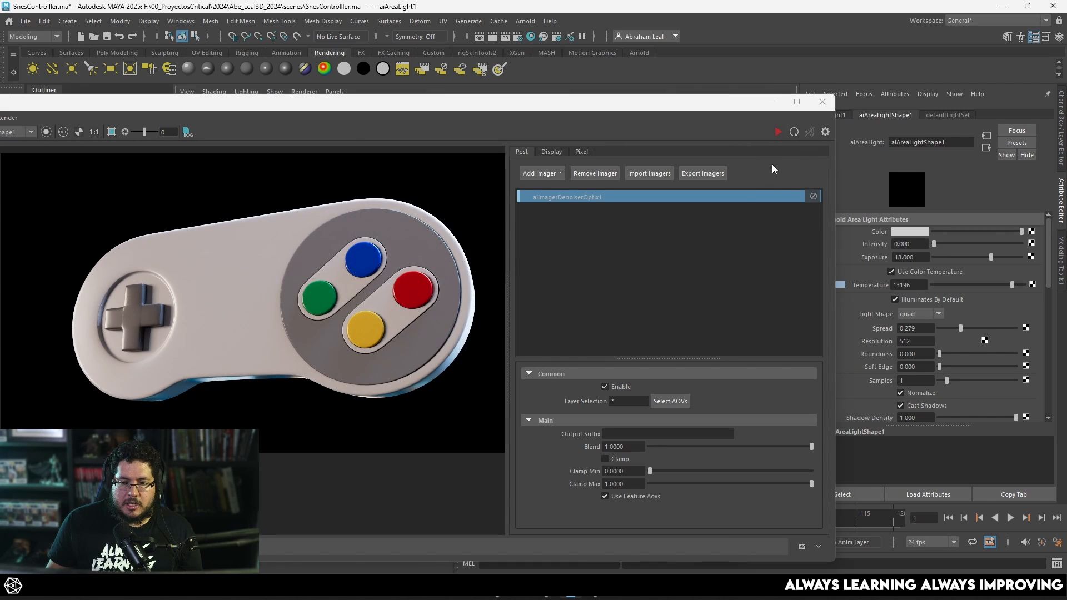
{"action": "left_click", "coordinate": [594, 102]}
{"action": "left_click_drag", "start_coordinate": [594, 103], "coordinate": [660, 41]}
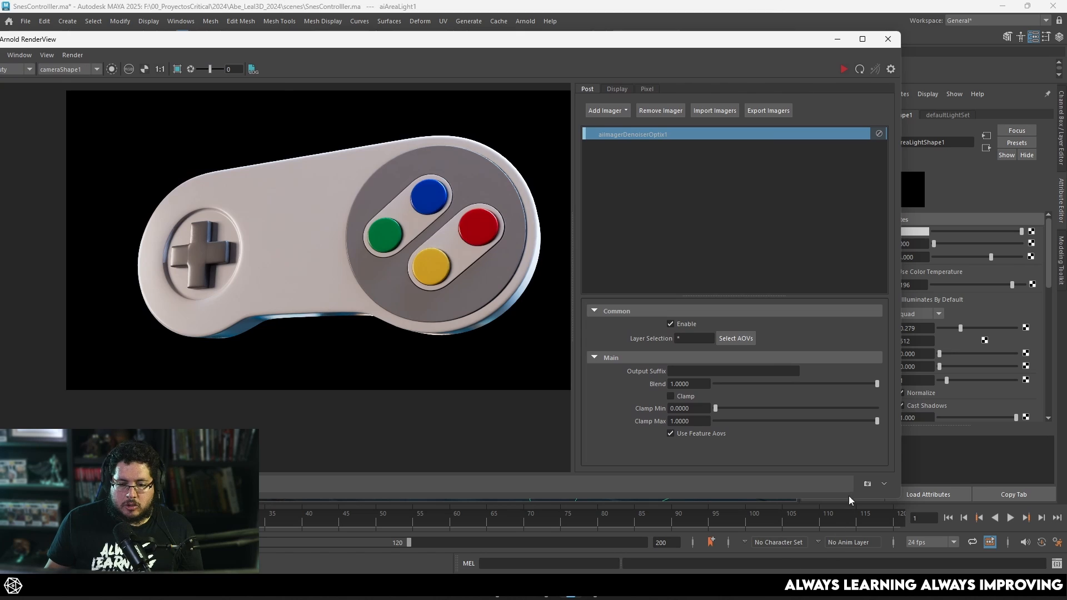
{"action": "left_click", "coordinate": [866, 483]}
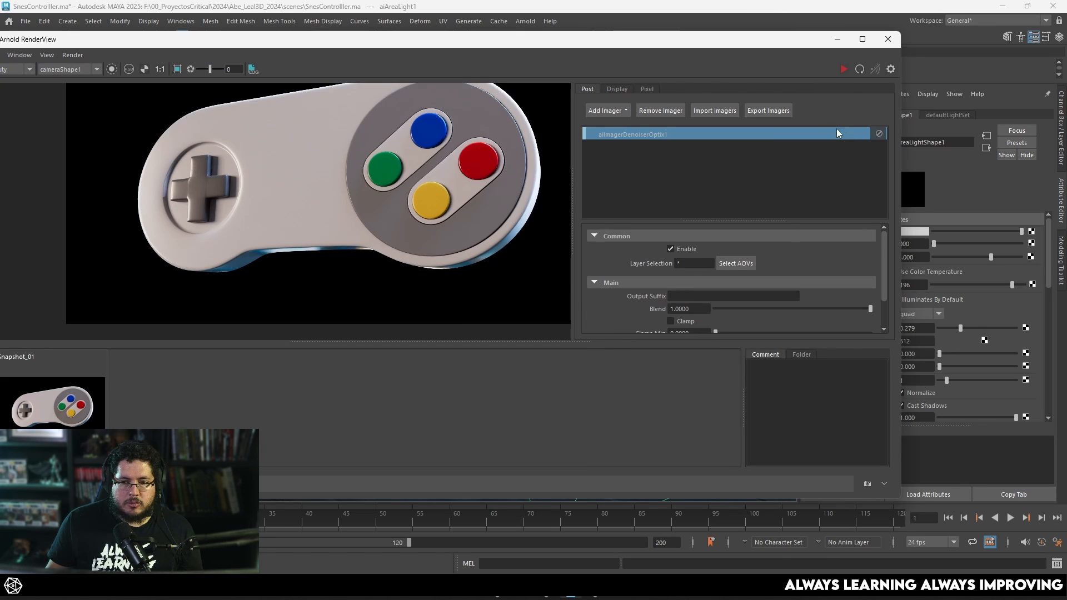
Re-render the controller without the area light and compare its rim and D-pad against the stored snapshot
{"action": "left_click", "coordinate": [842, 70]}
{"action": "scroll", "coordinate": [528, 168], "scroll_direction": "up", "scroll_amount": 3}
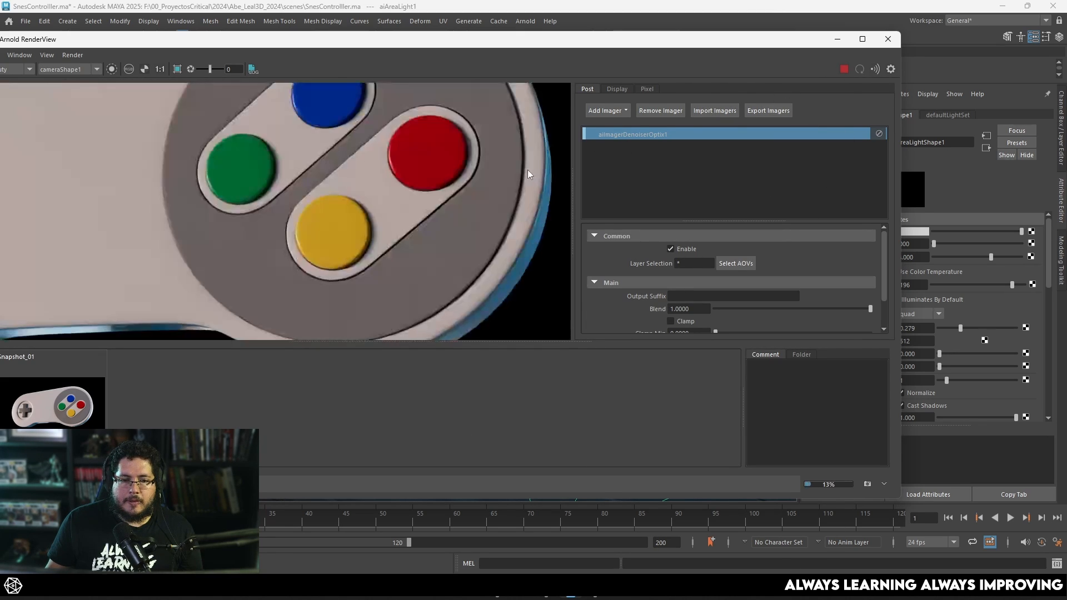
{"action": "scroll", "coordinate": [527, 169], "scroll_direction": "down", "scroll_amount": 5}
{"action": "left_click", "coordinate": [77, 416]}
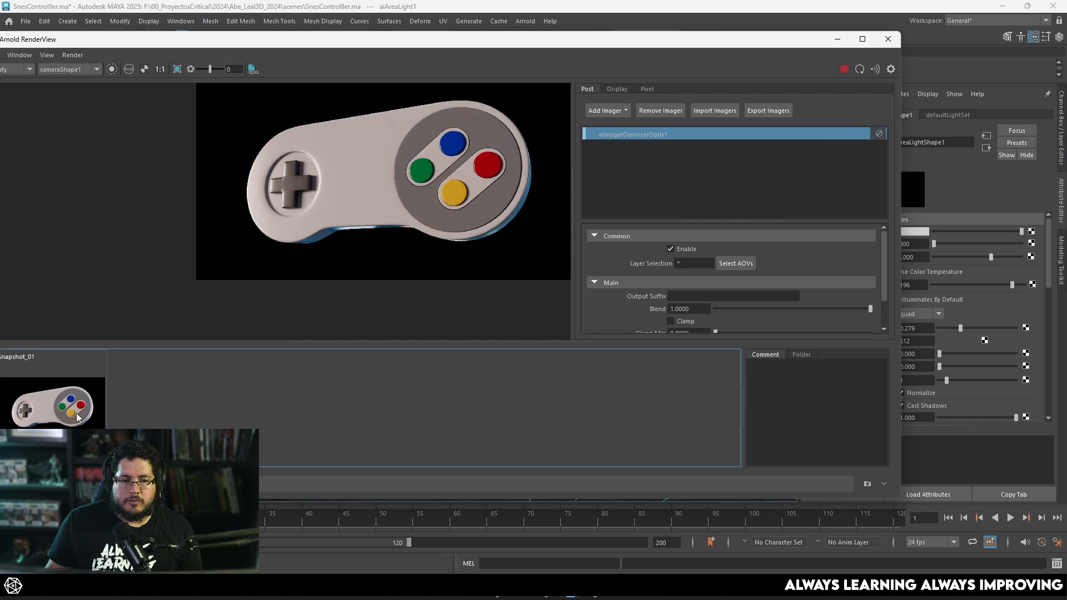
{"action": "scroll", "coordinate": [328, 102], "scroll_direction": "up", "scroll_amount": 4}
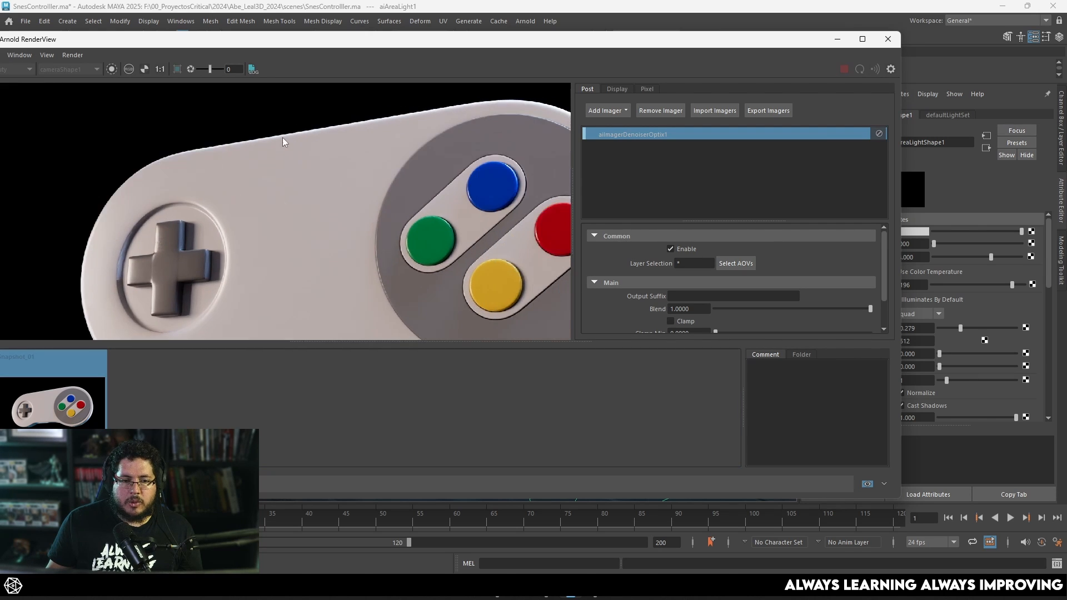
{"action": "scroll", "coordinate": [283, 137], "scroll_direction": "down", "scroll_amount": 2}
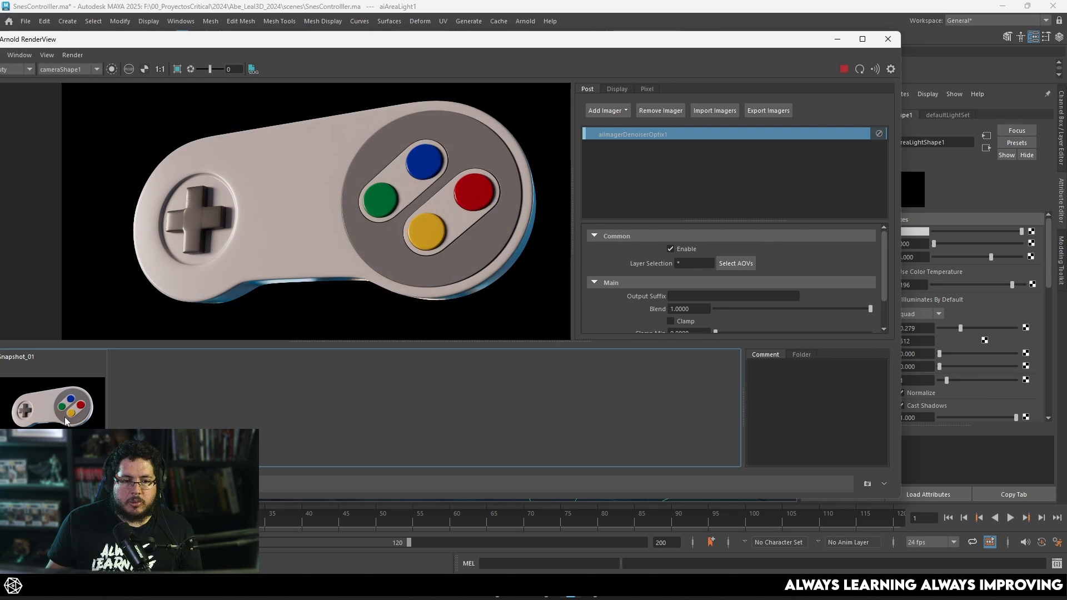
{"action": "scroll", "coordinate": [281, 210], "scroll_direction": "down", "scroll_amount": 2}
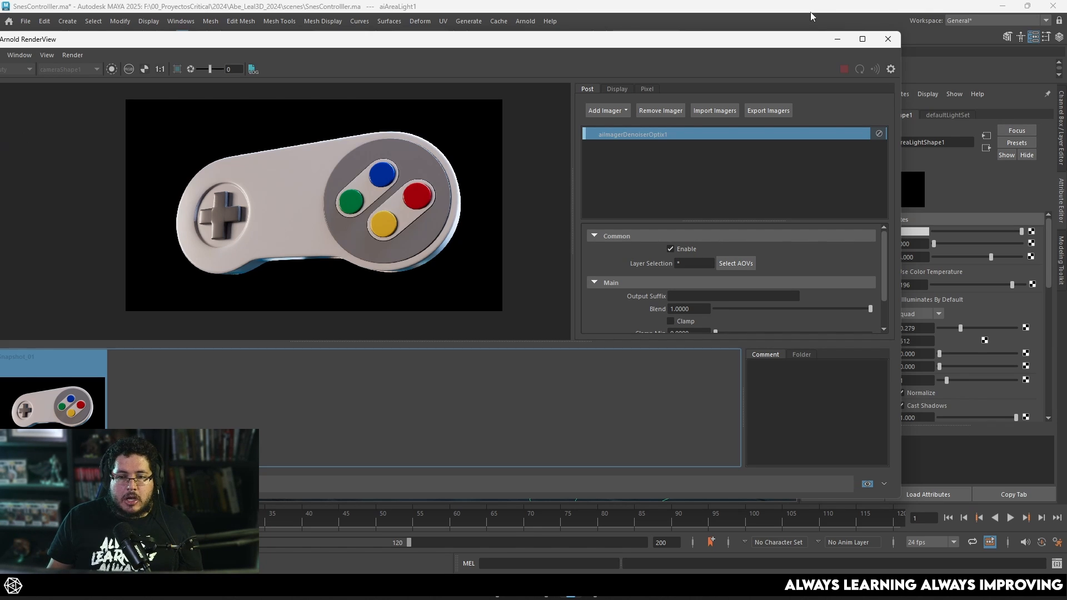
Maximize the render window and examine the whole controller in the snapshot with the rim light
{"action": "left_click", "coordinate": [865, 40]}
{"action": "middle_click_drag", "start_coordinate": [460, 228], "coordinate": [598, 256]}
{"action": "scroll", "coordinate": [595, 275], "scroll_direction": "up", "scroll_amount": 3}
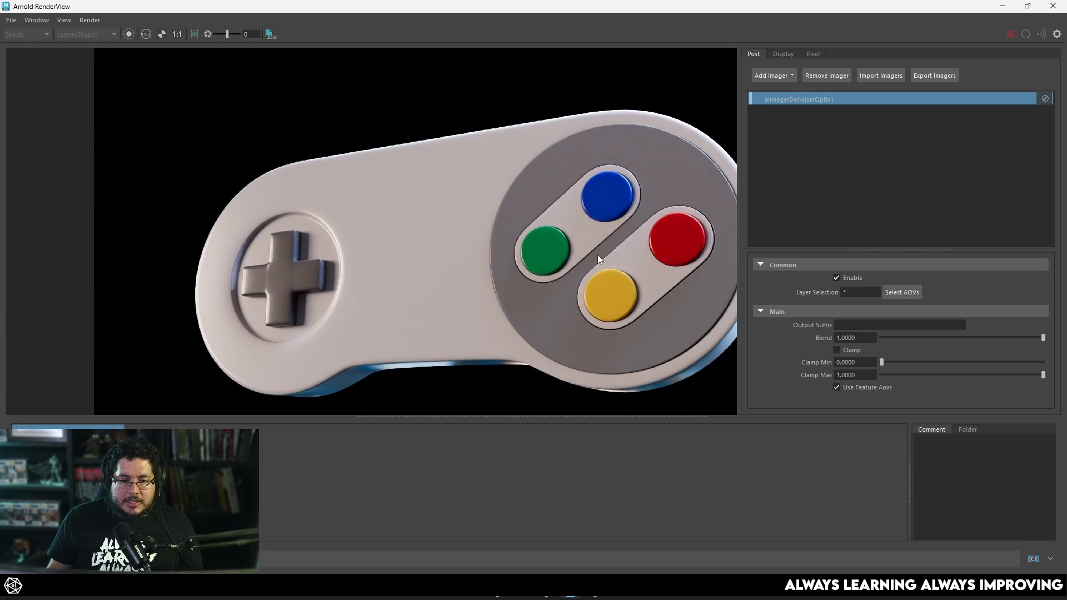
{"action": "scroll", "coordinate": [598, 254], "scroll_direction": "down", "scroll_amount": 3}
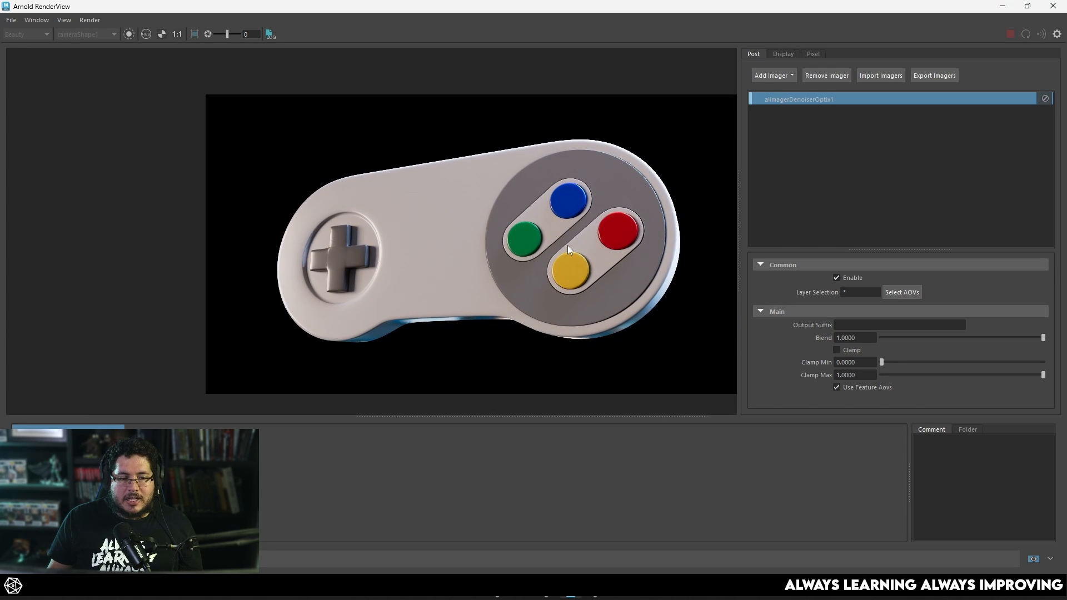